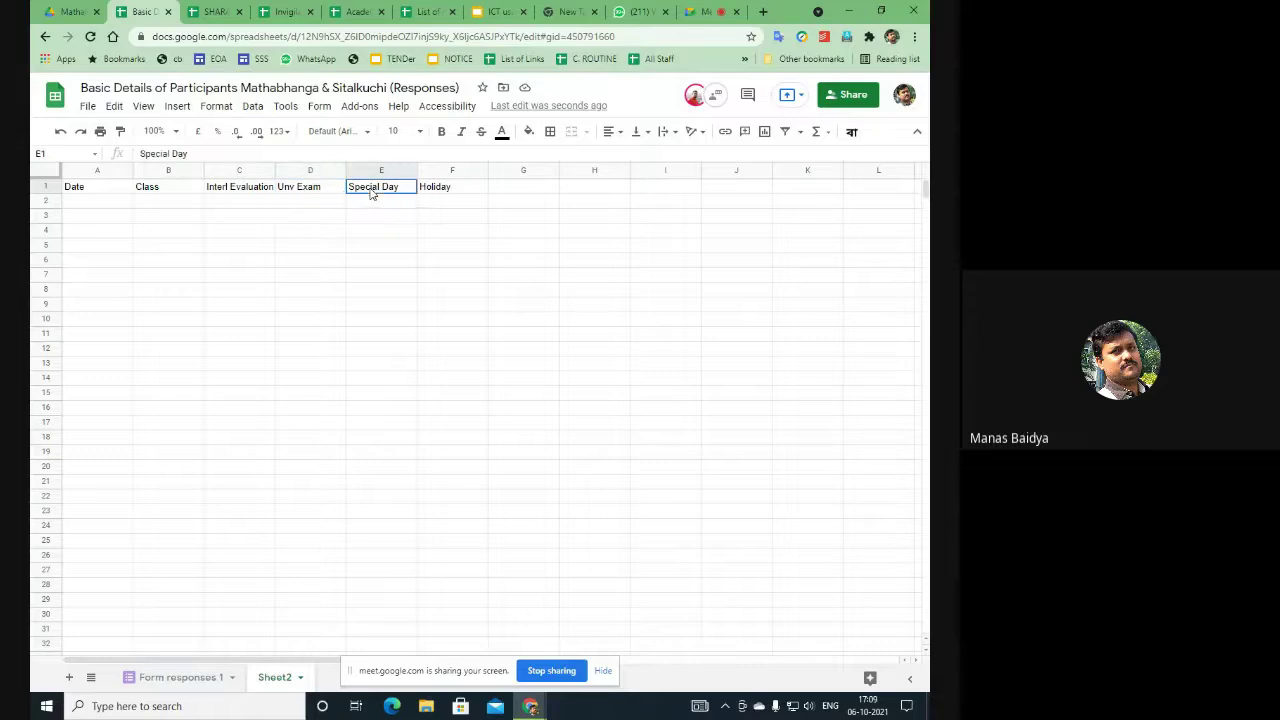
pyautogui.click(443, 190)
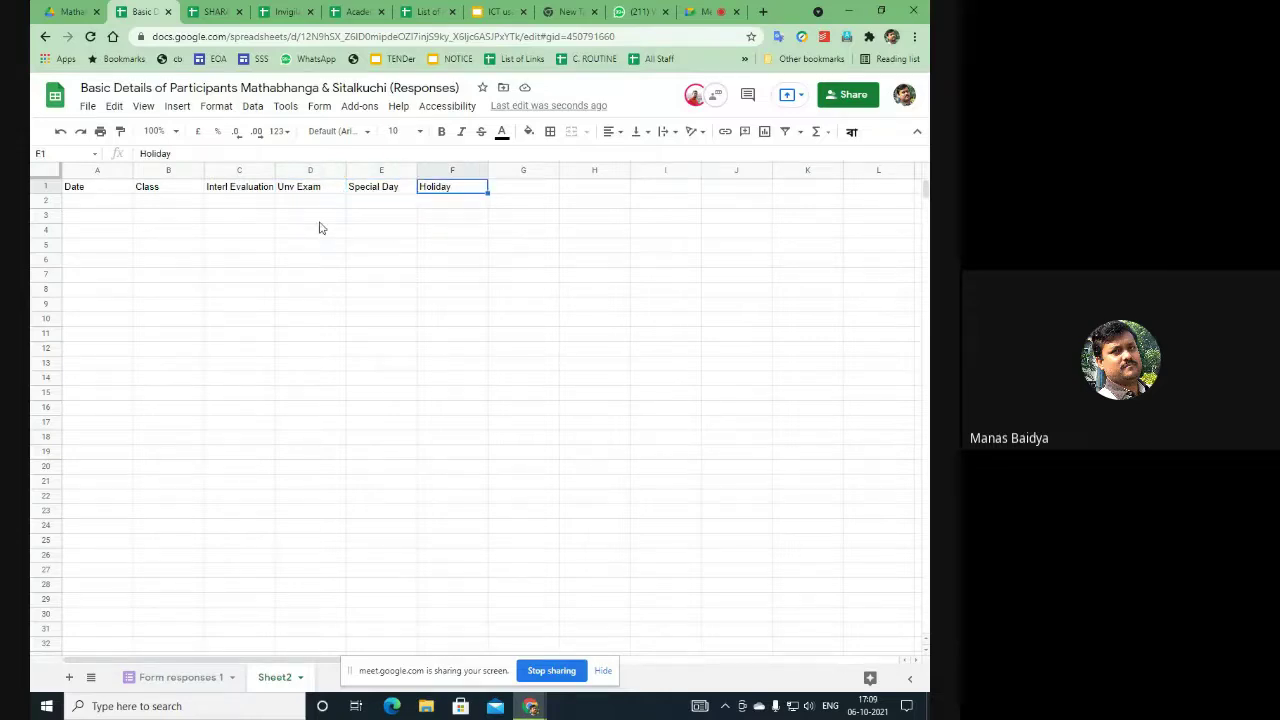
pyautogui.click(83, 207)
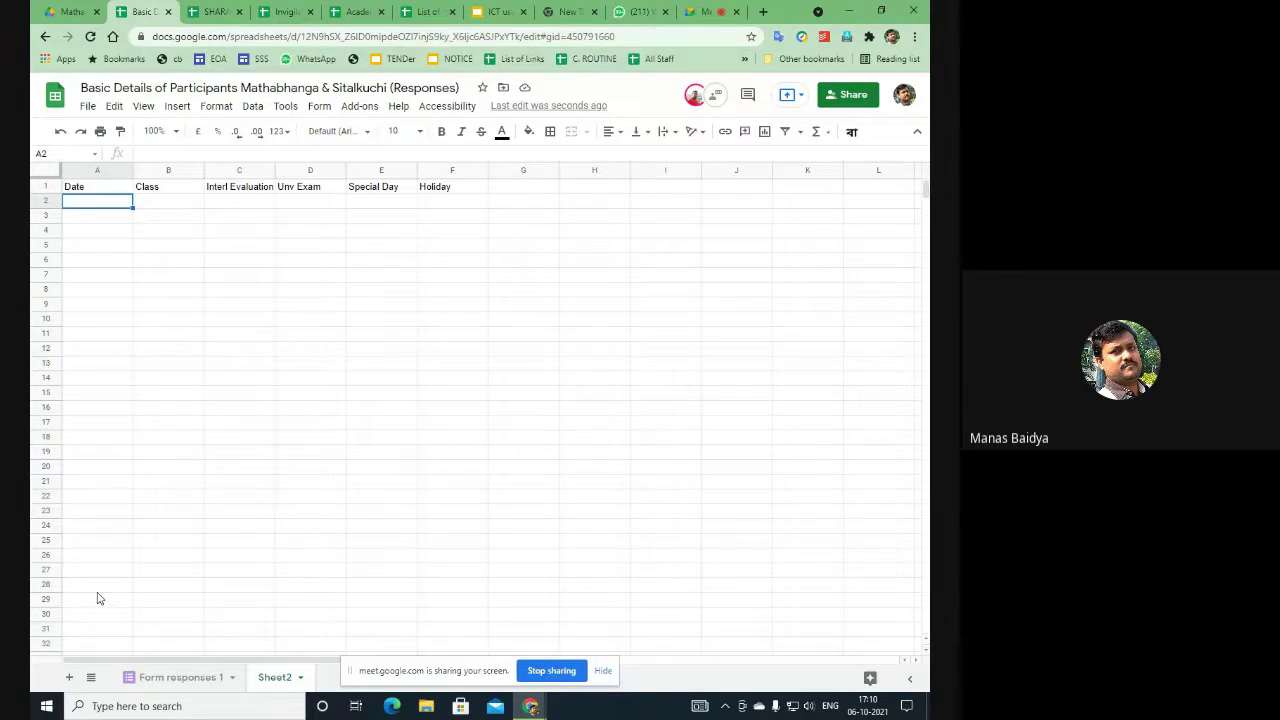
pyautogui.click(83, 192)
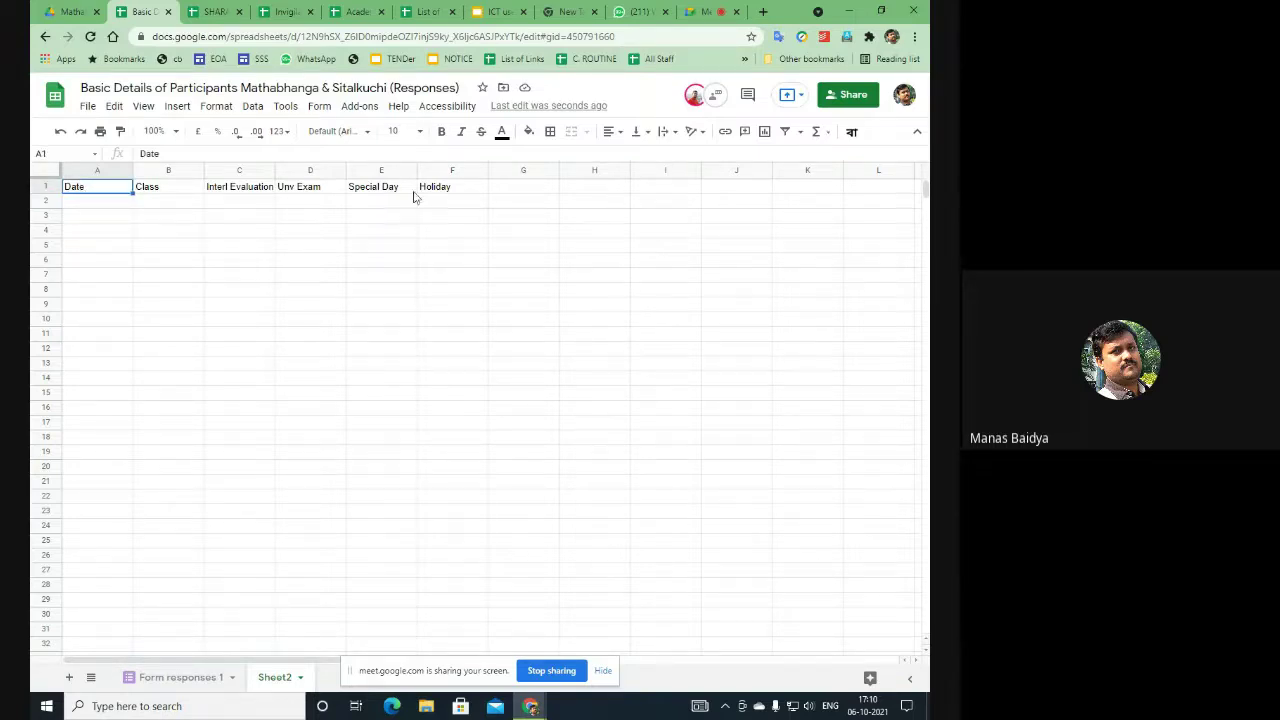
# Step: Apply data validation to cell A2 under the Date header that requires a valid date
pyautogui.click(83, 204)
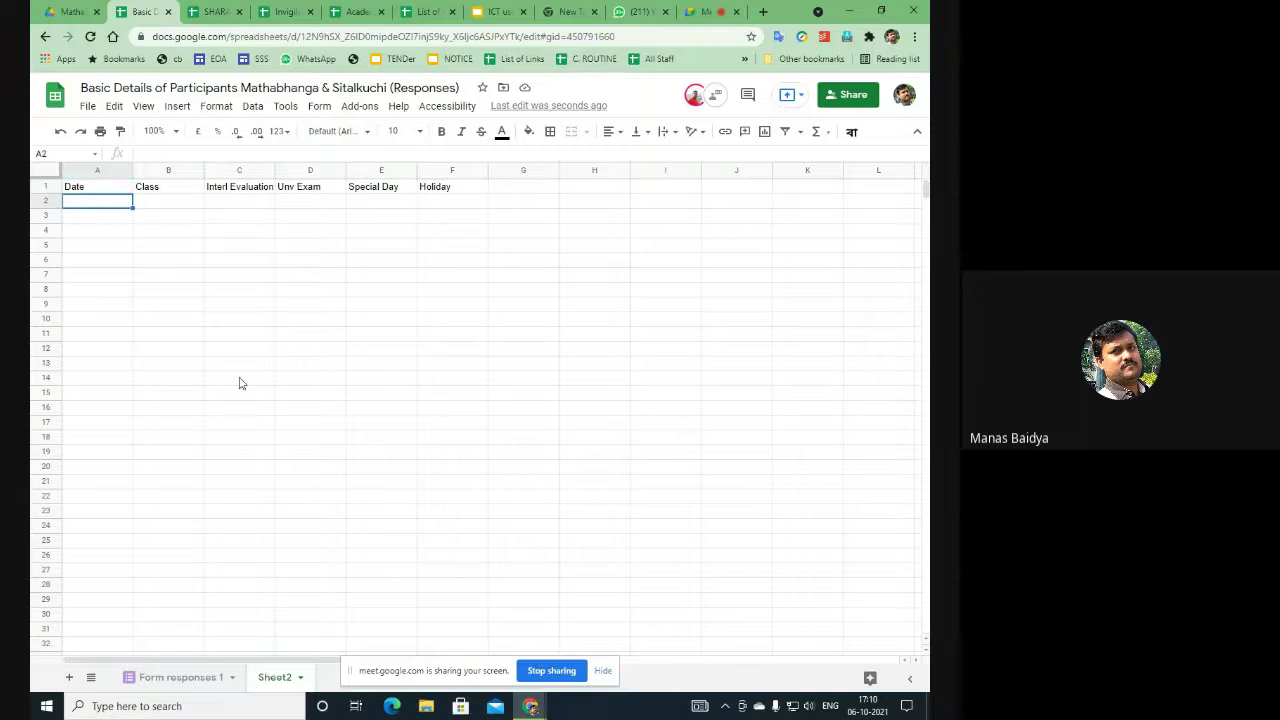
pyautogui.click(252, 107)
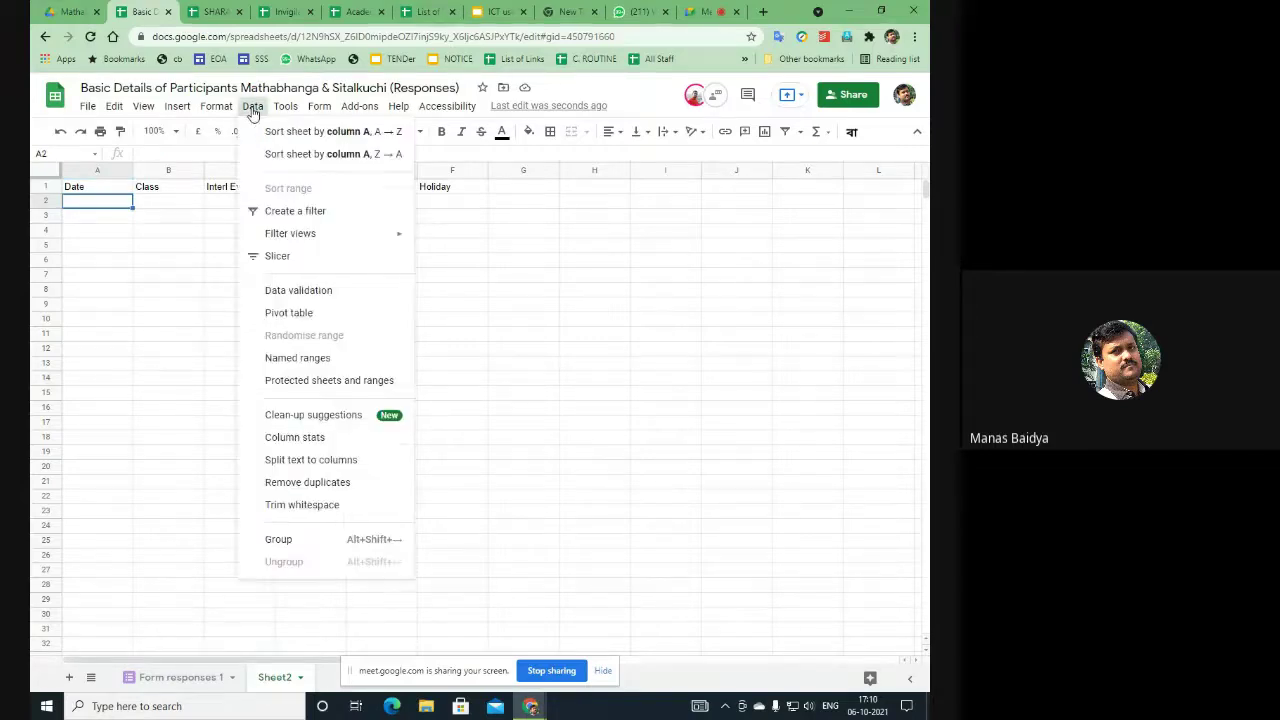
pyautogui.click(305, 292)
pyautogui.click(424, 342)
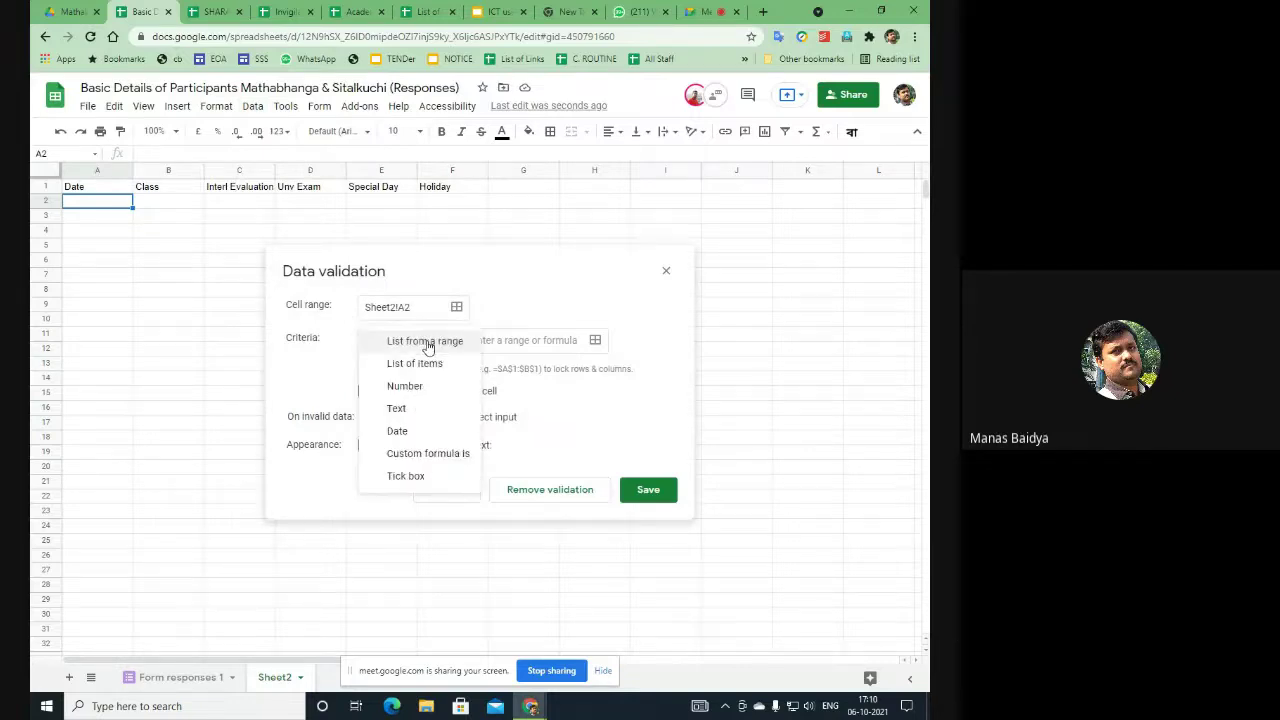
pyautogui.click(413, 431)
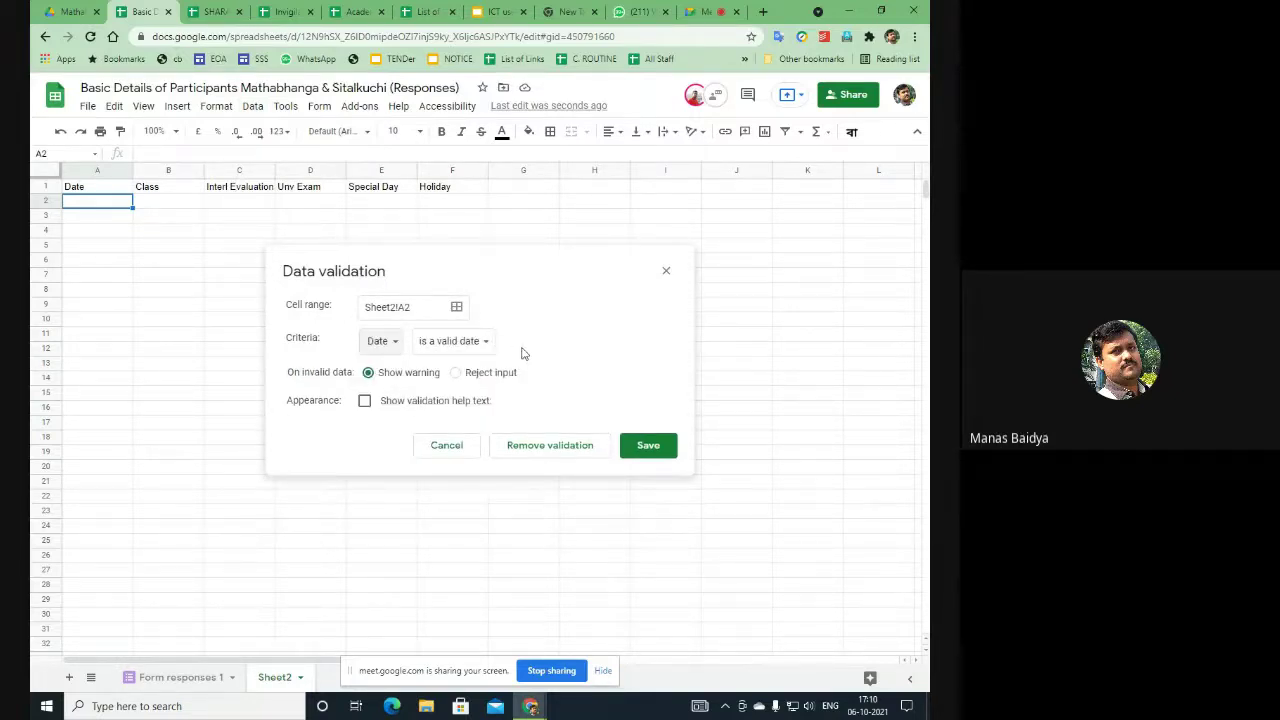
pyautogui.click(648, 450)
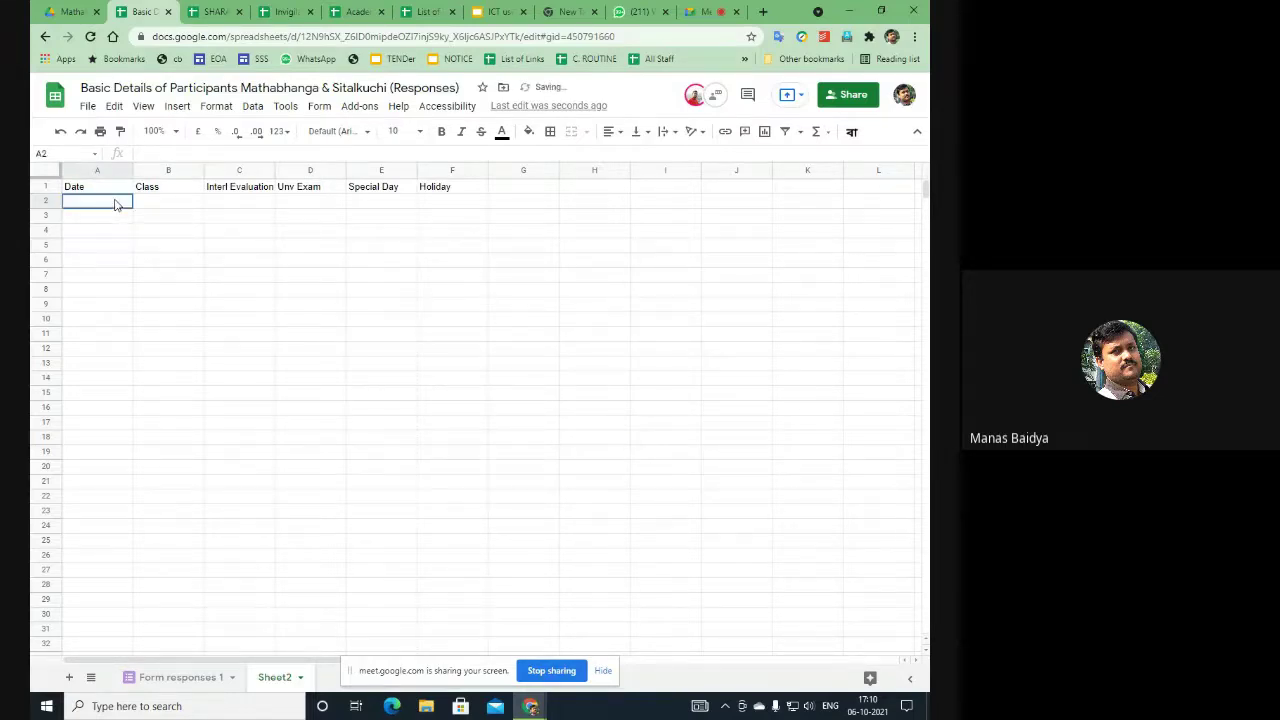
# Step: Pick 1 August 2021 as the date in cell A2 using the calendar picker
pyautogui.doubleClick(116, 200)
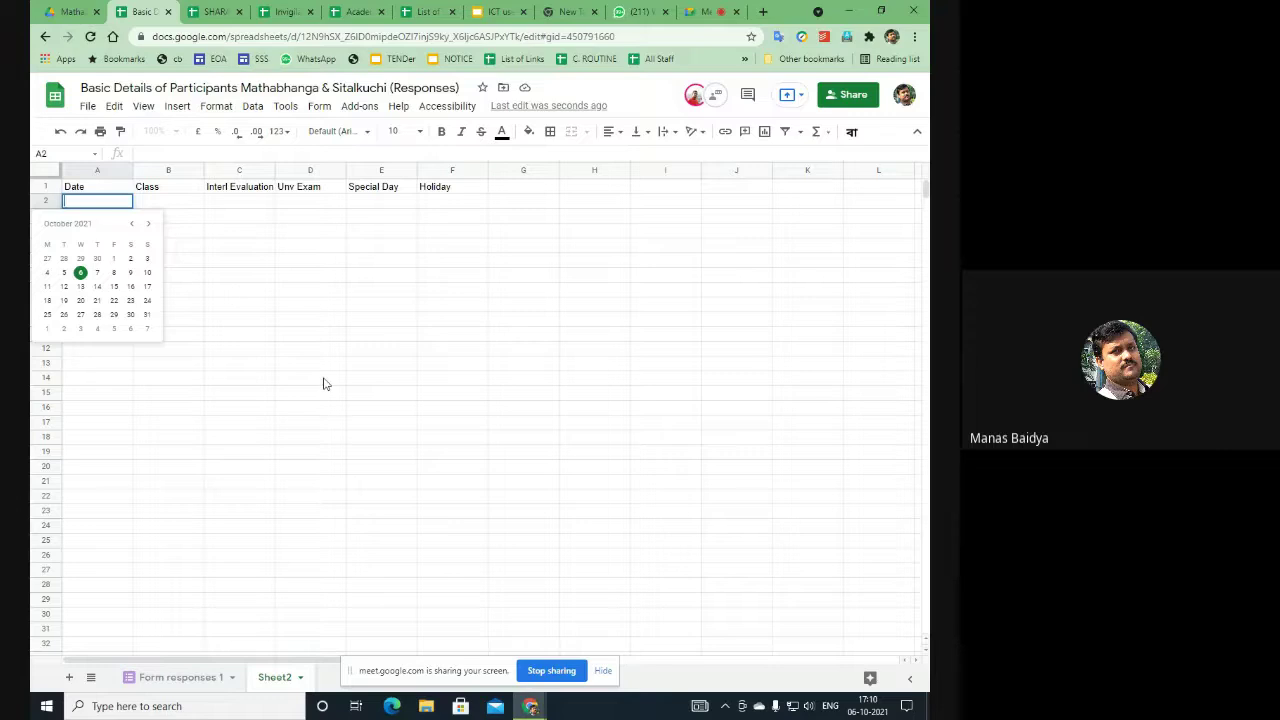
pyautogui.click(323, 383)
pyautogui.doubleClick(97, 200)
pyautogui.click(131, 223)
pyautogui.click(131, 223)
pyautogui.click(131, 223)
pyautogui.click(131, 223)
pyautogui.click(149, 223)
pyautogui.click(147, 314)
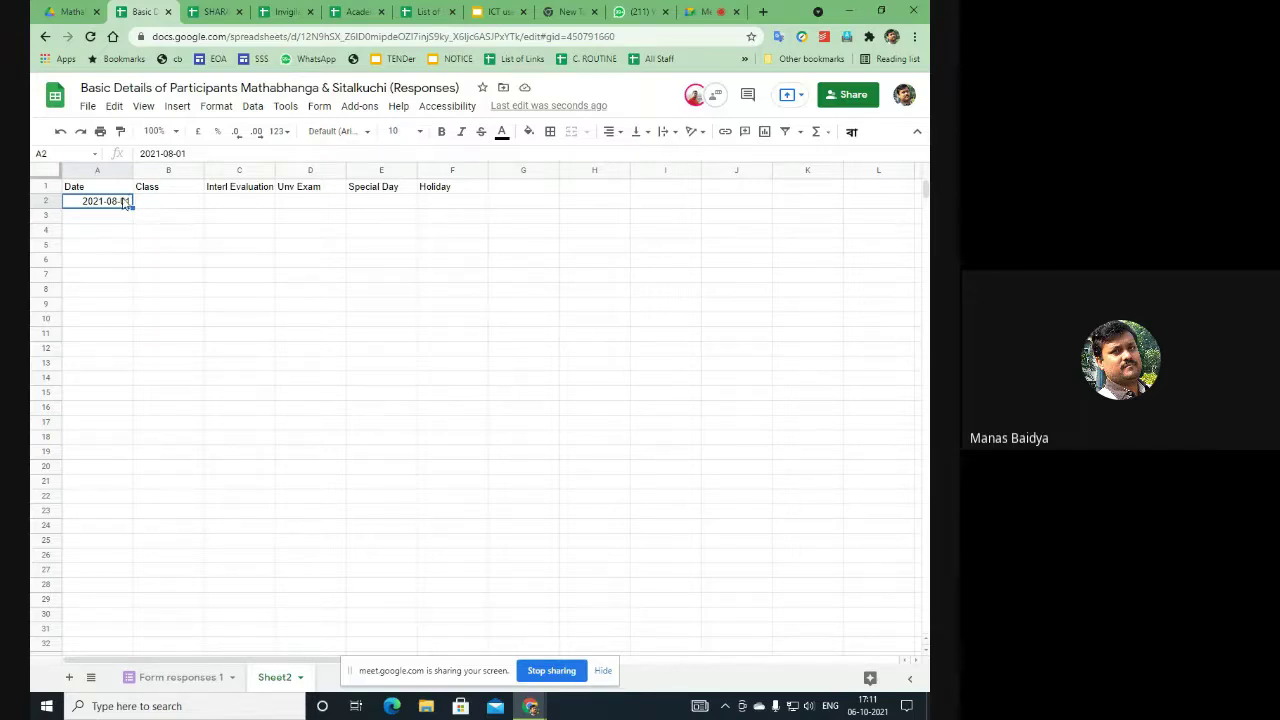
# Step: Change the date in cell A2 to 1 July 2021
pyautogui.doubleClick(122, 201)
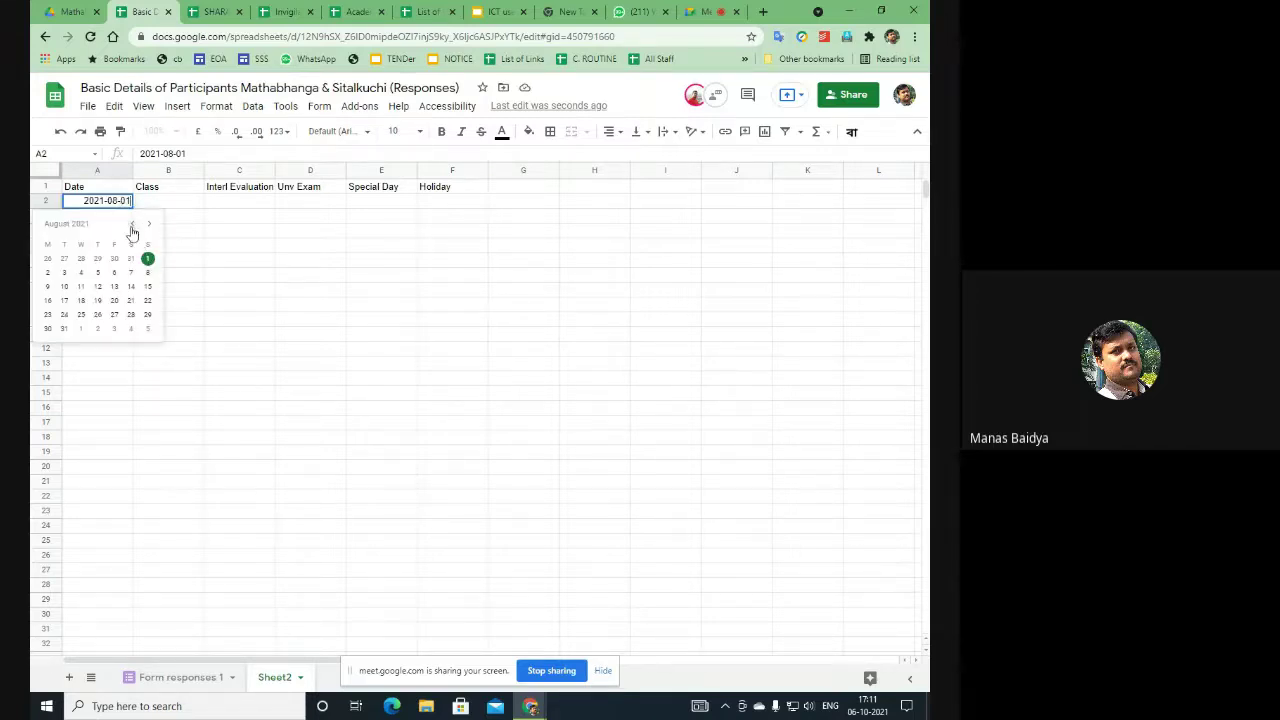
pyautogui.click(132, 223)
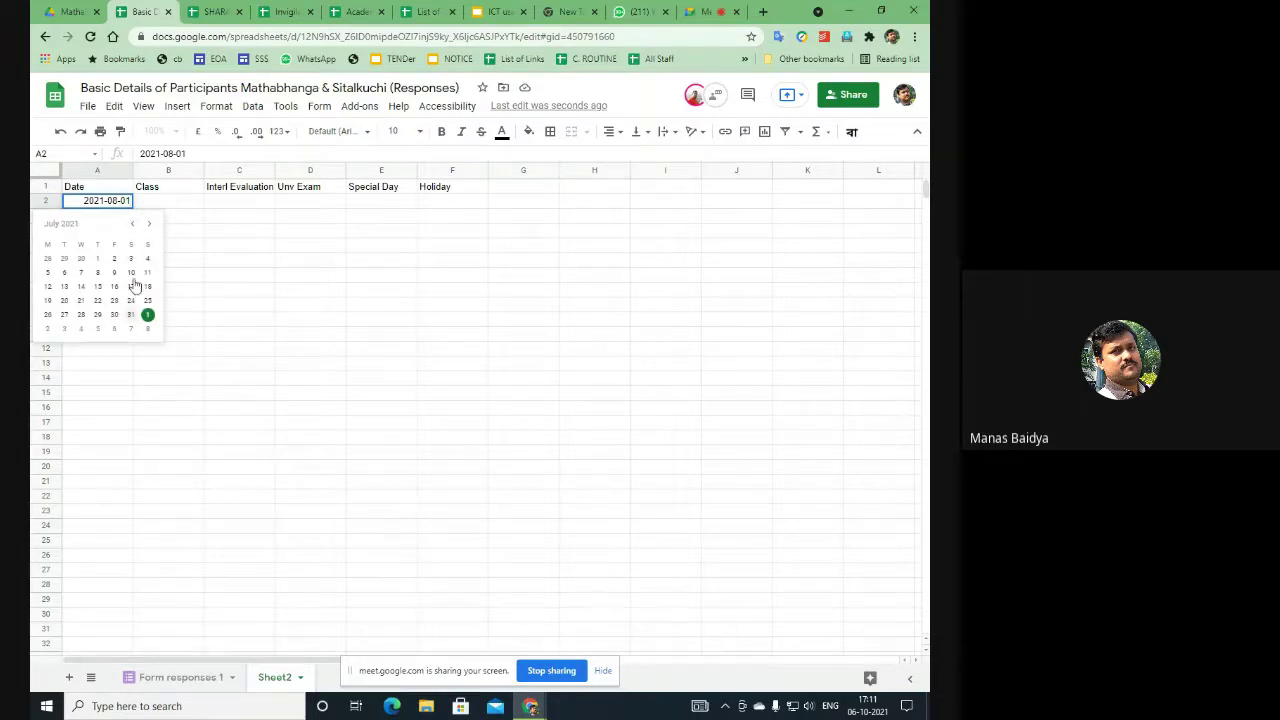
pyautogui.click(95, 259)
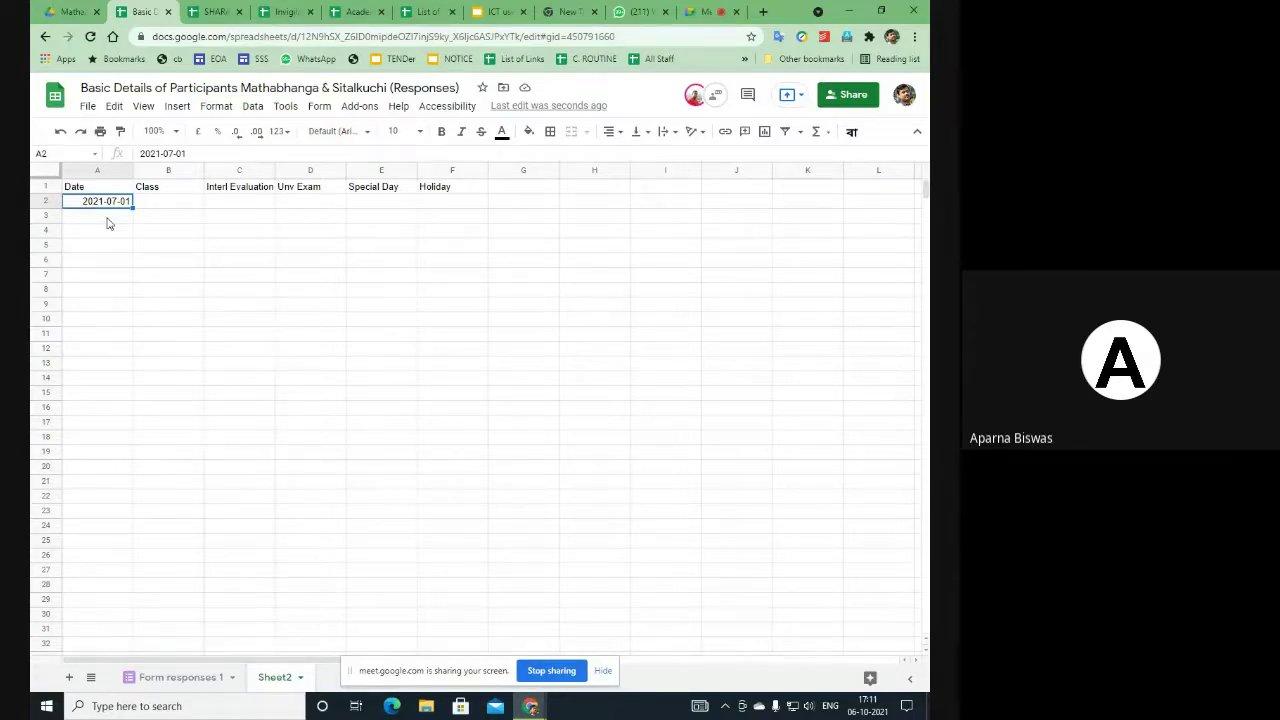
pyautogui.click(690, 12)
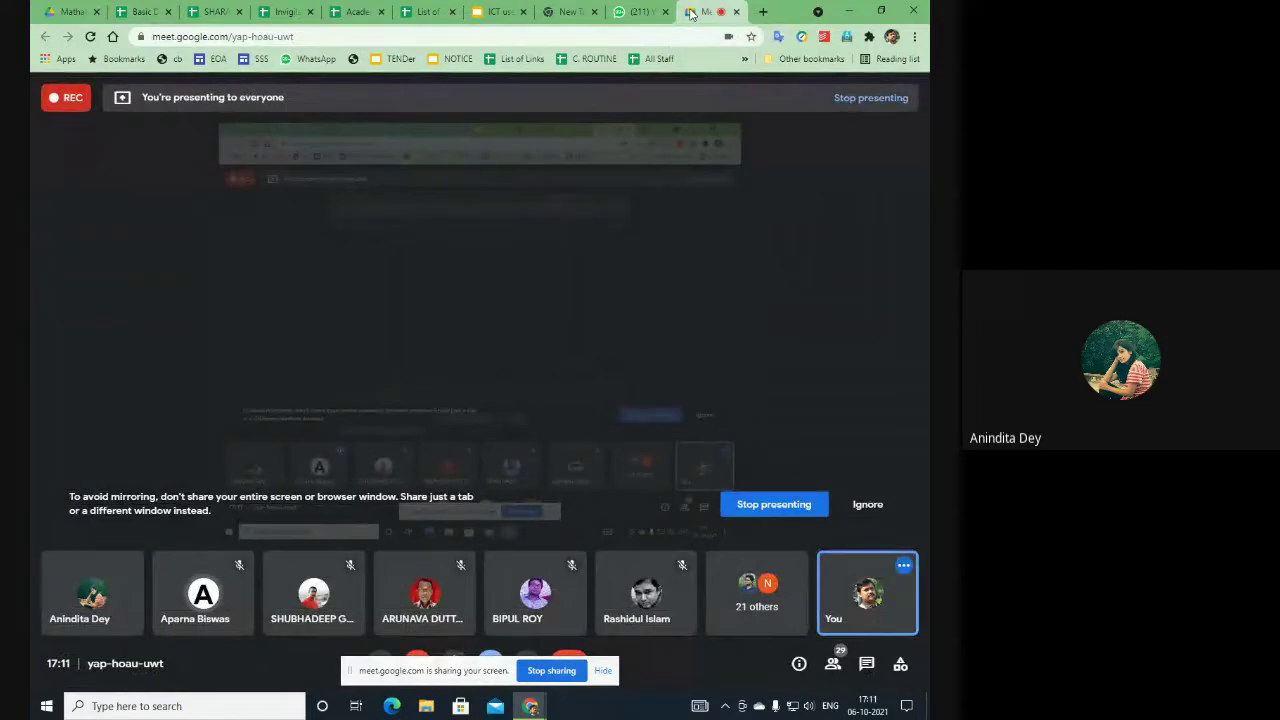
pyautogui.click(145, 12)
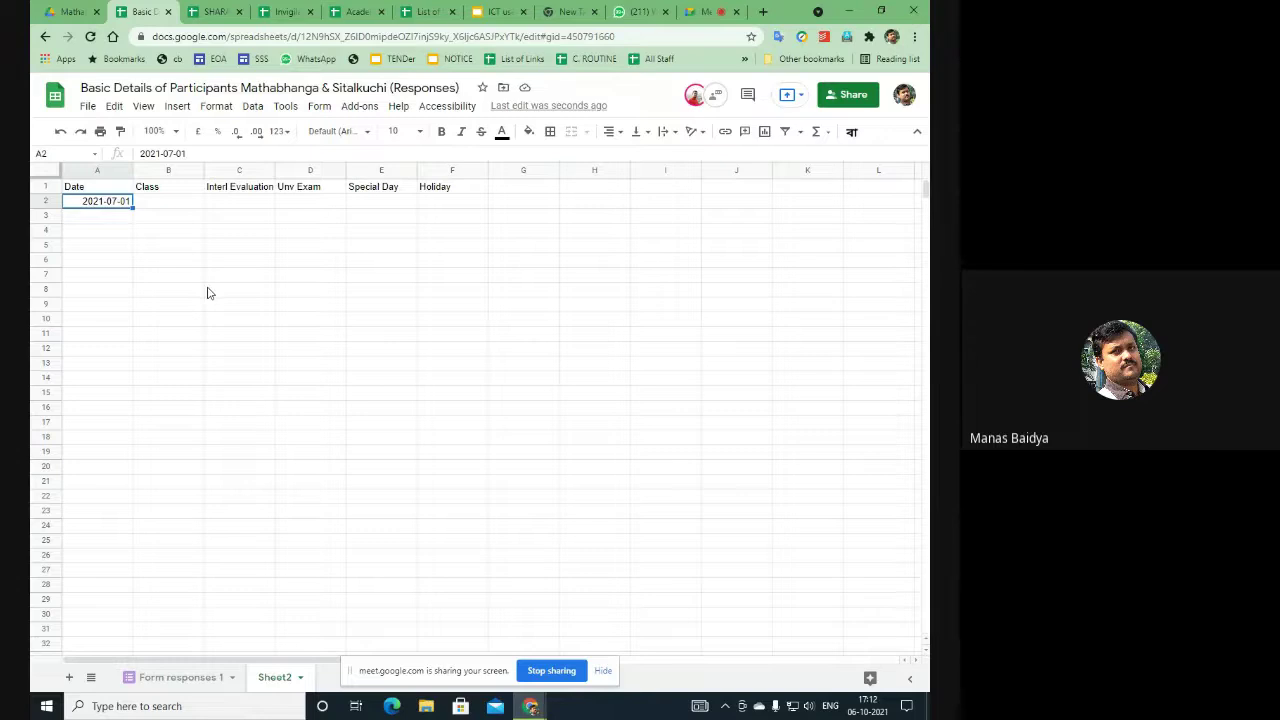
pyautogui.doubleClick(98, 201)
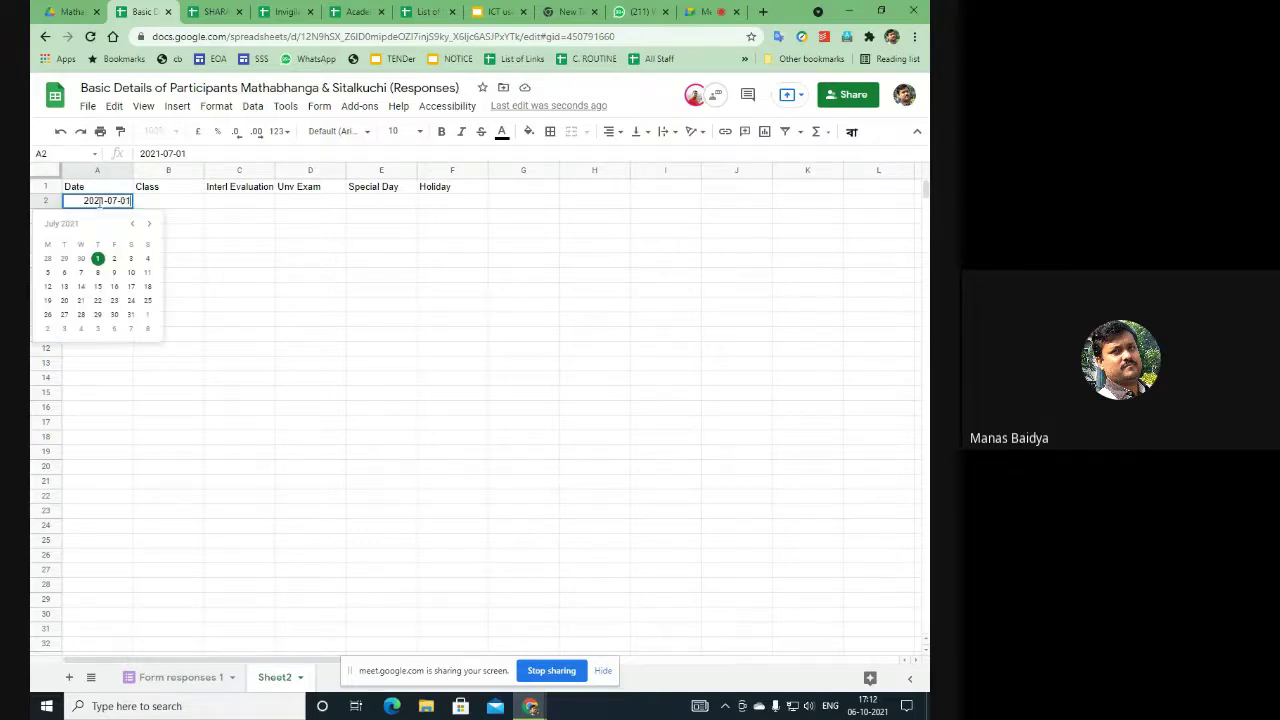
pyautogui.click(336, 318)
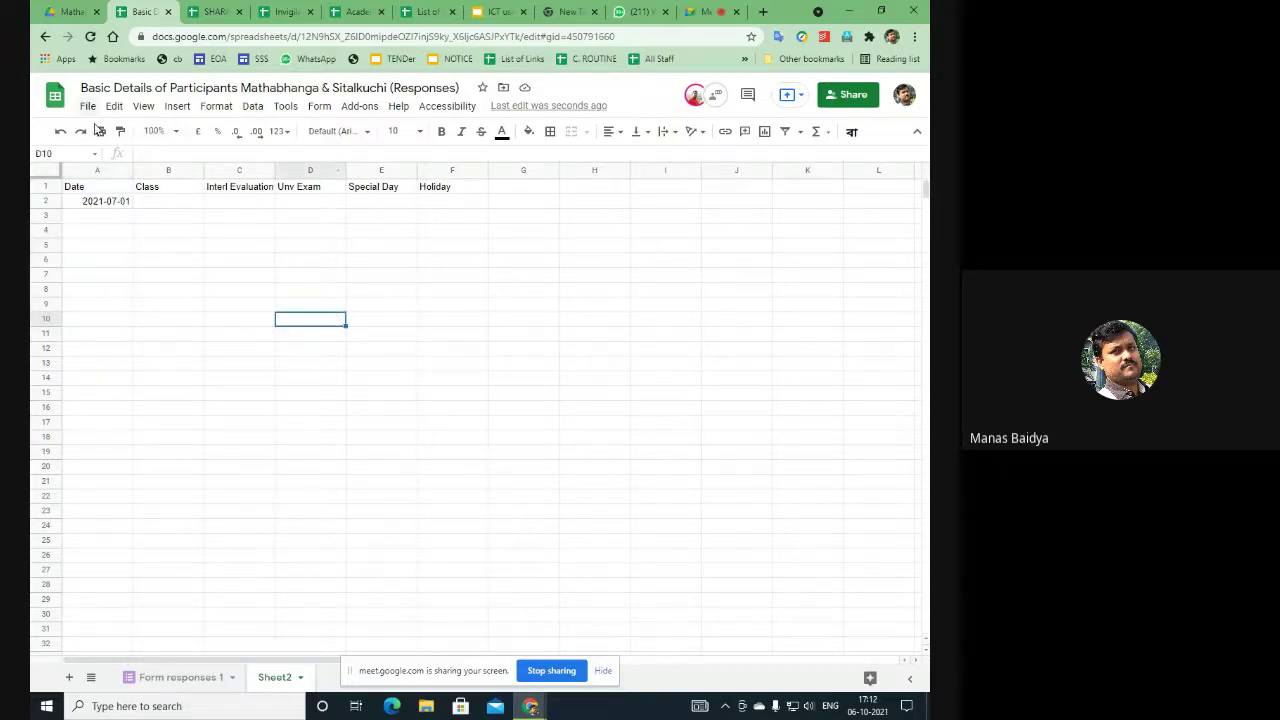
# Step: Enter the formula =SEQUENCE(365,1) in cell A3 to generate 365 rows in one column
pyautogui.click(104, 220)
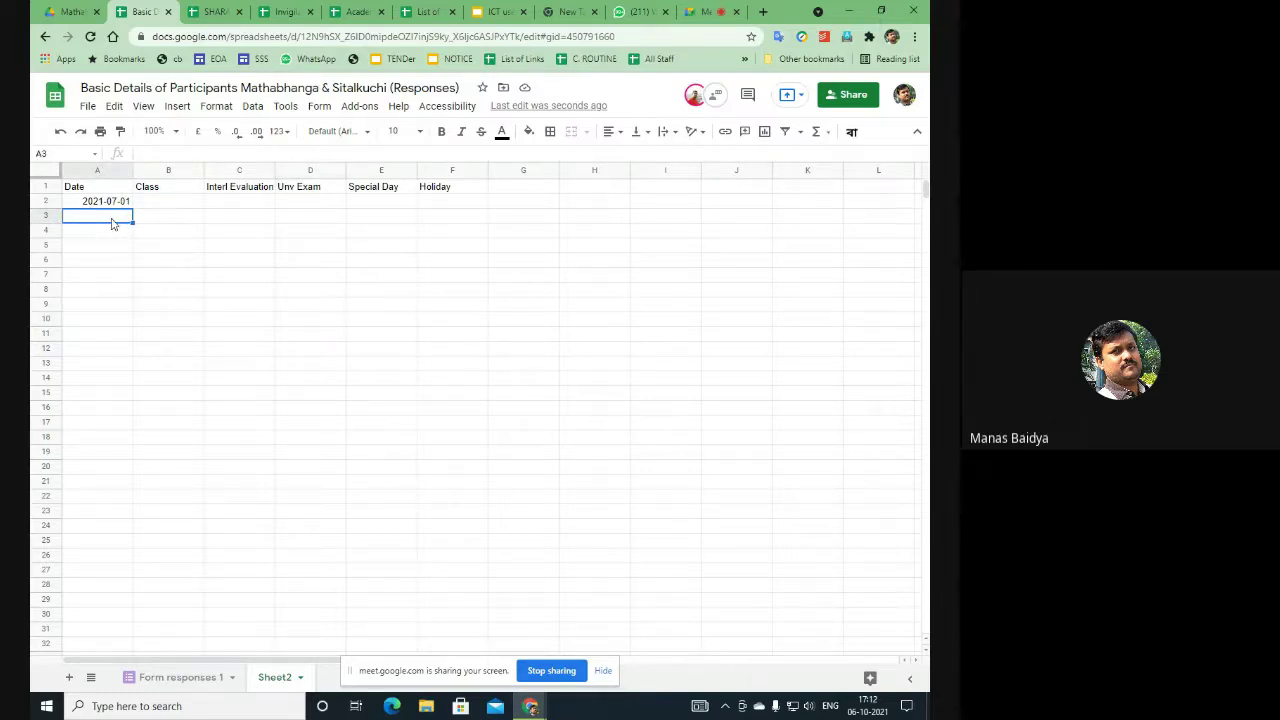
pyautogui.click(155, 152)
pyautogui.hotkey('ctrl', '+')
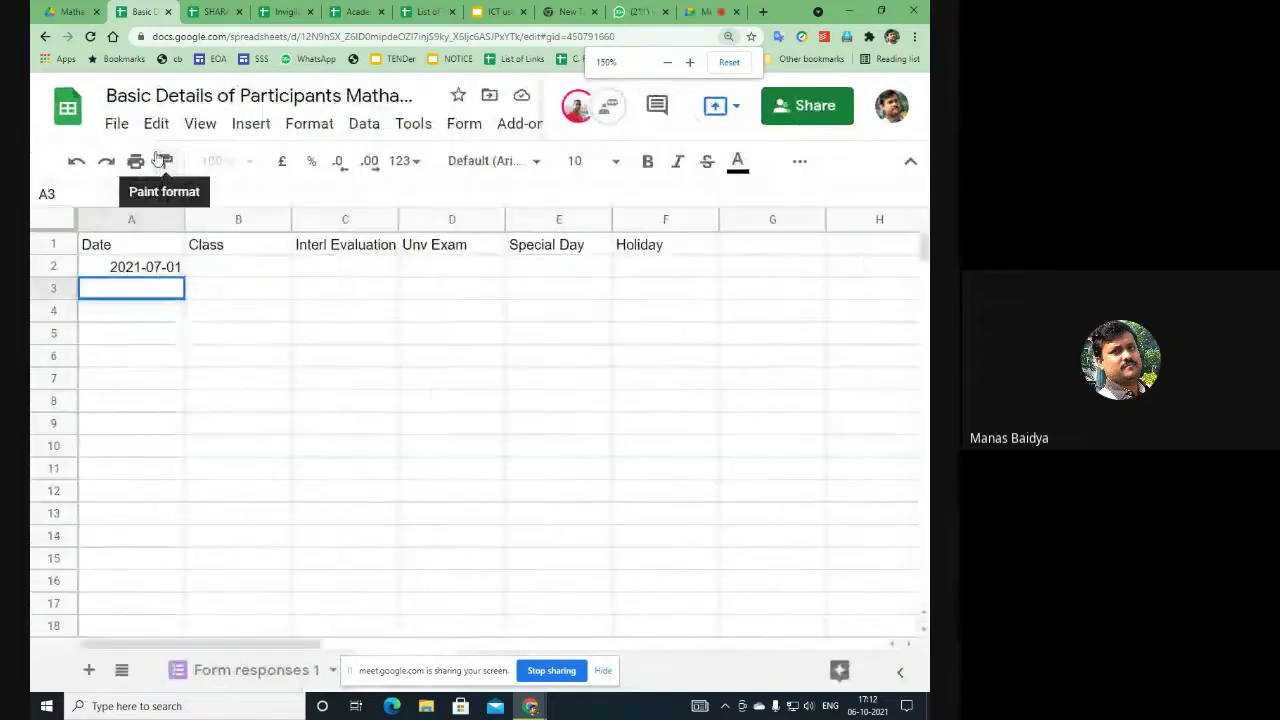
pyautogui.hotkey('ctrl', '+')
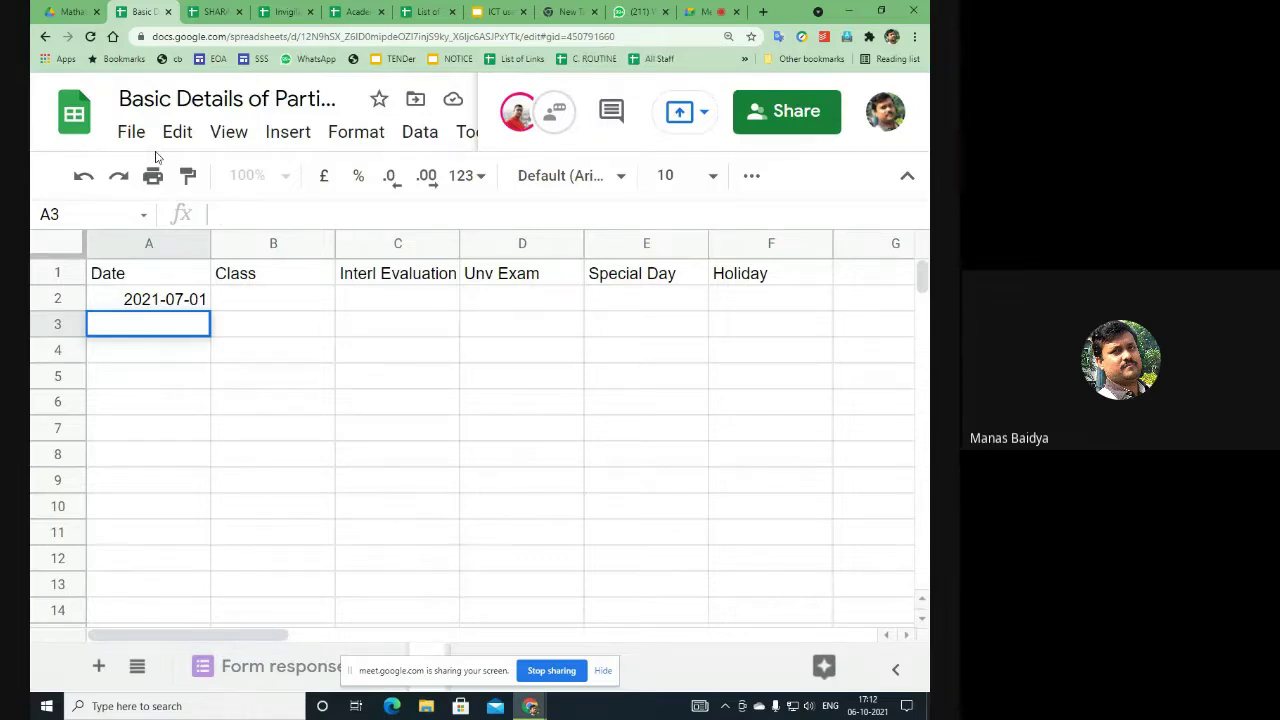
pyautogui.write('=')
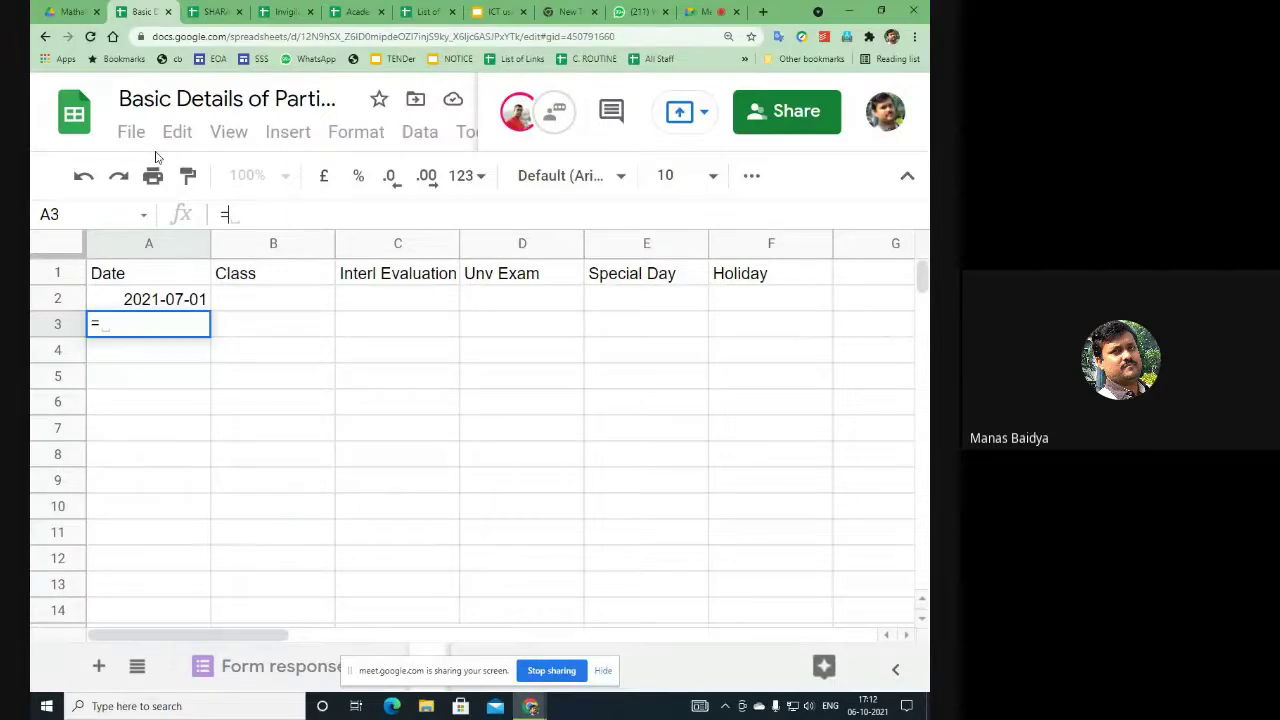
pyautogui.write('se')
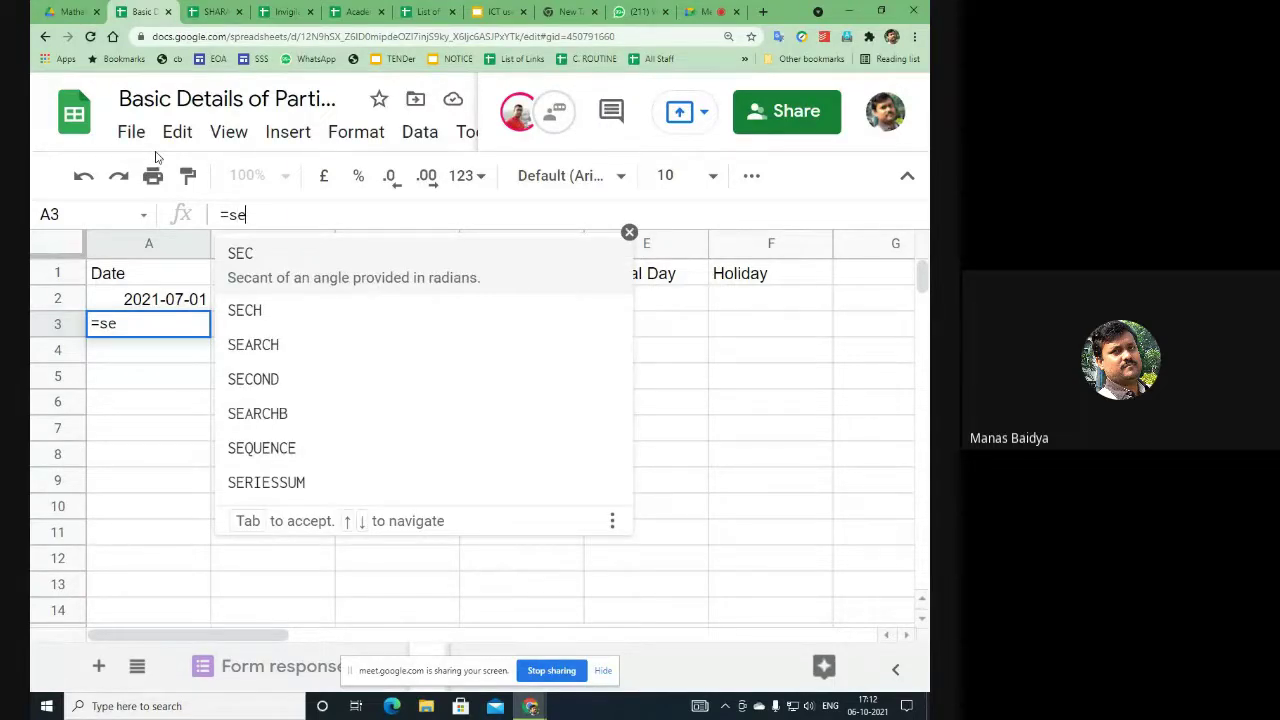
pyautogui.click(304, 437)
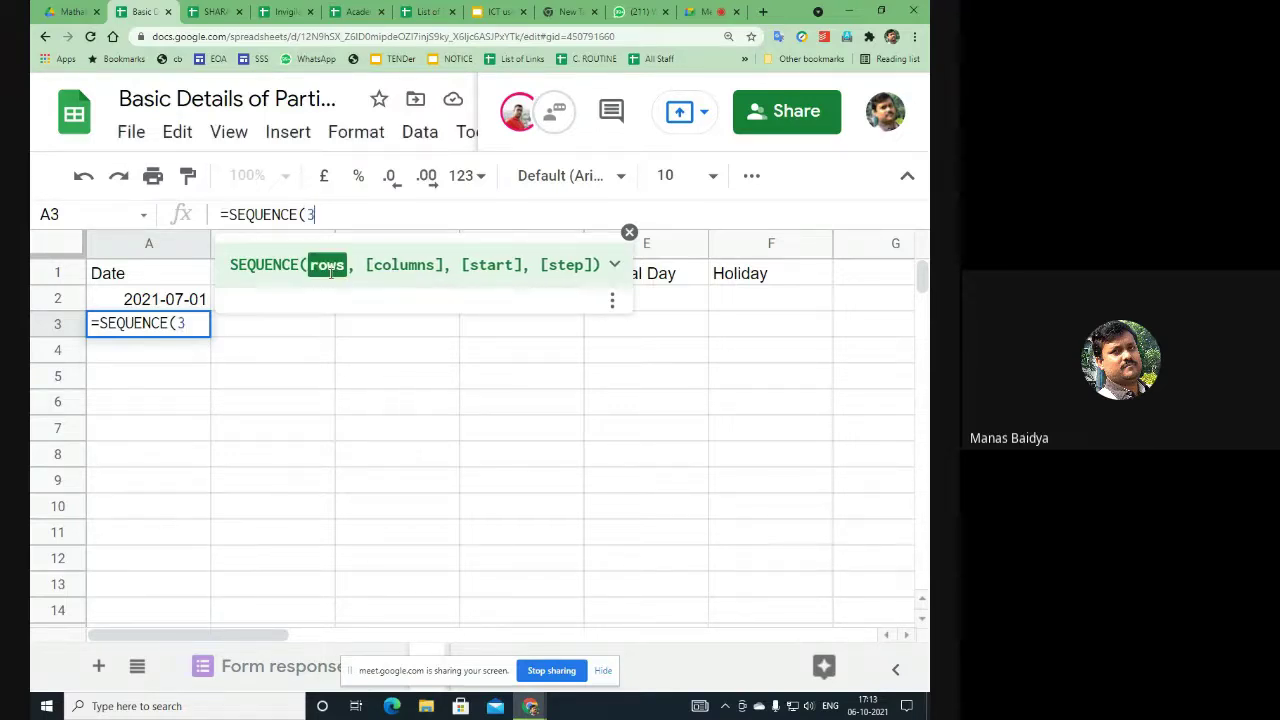
pyautogui.write('365')
pyautogui.write(',')
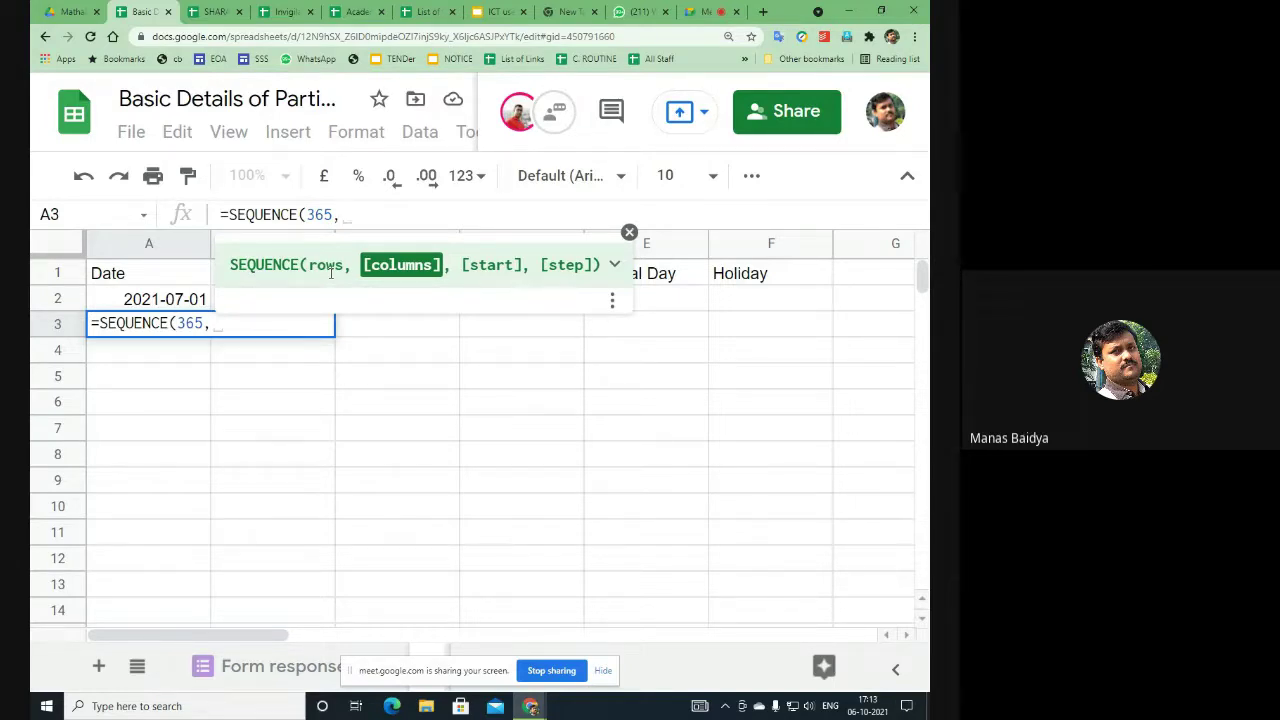
pyautogui.write('1')
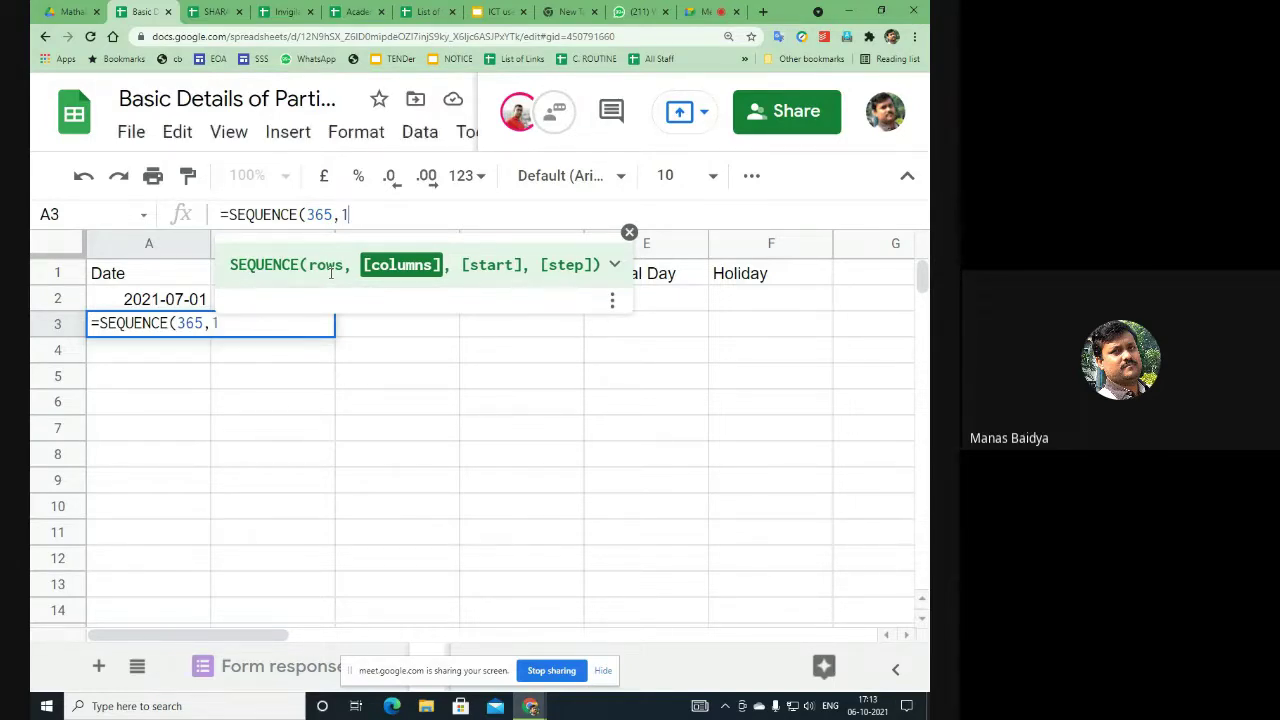
pyautogui.click(145, 300)
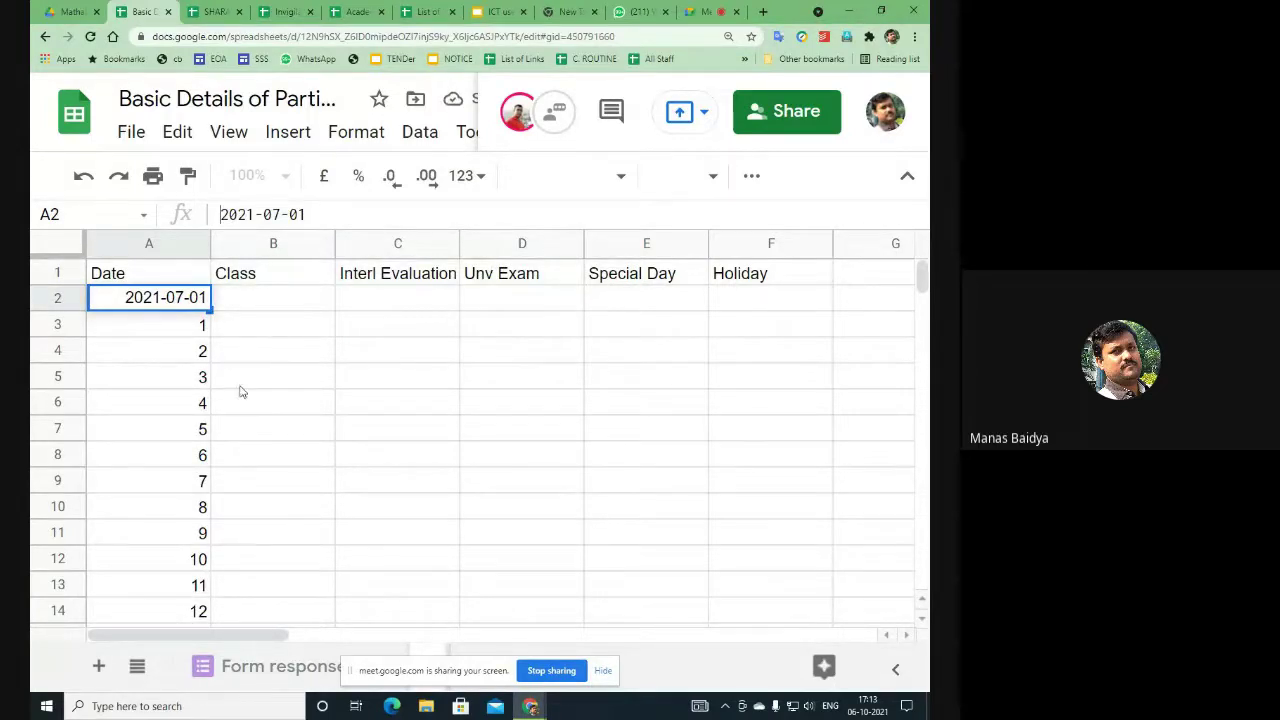
# Step: Extend the A3 formula with A2 as start and a step of 1, making it =SEQUENCE(365,1,A2,1)
pyautogui.doubleClick(189, 334)
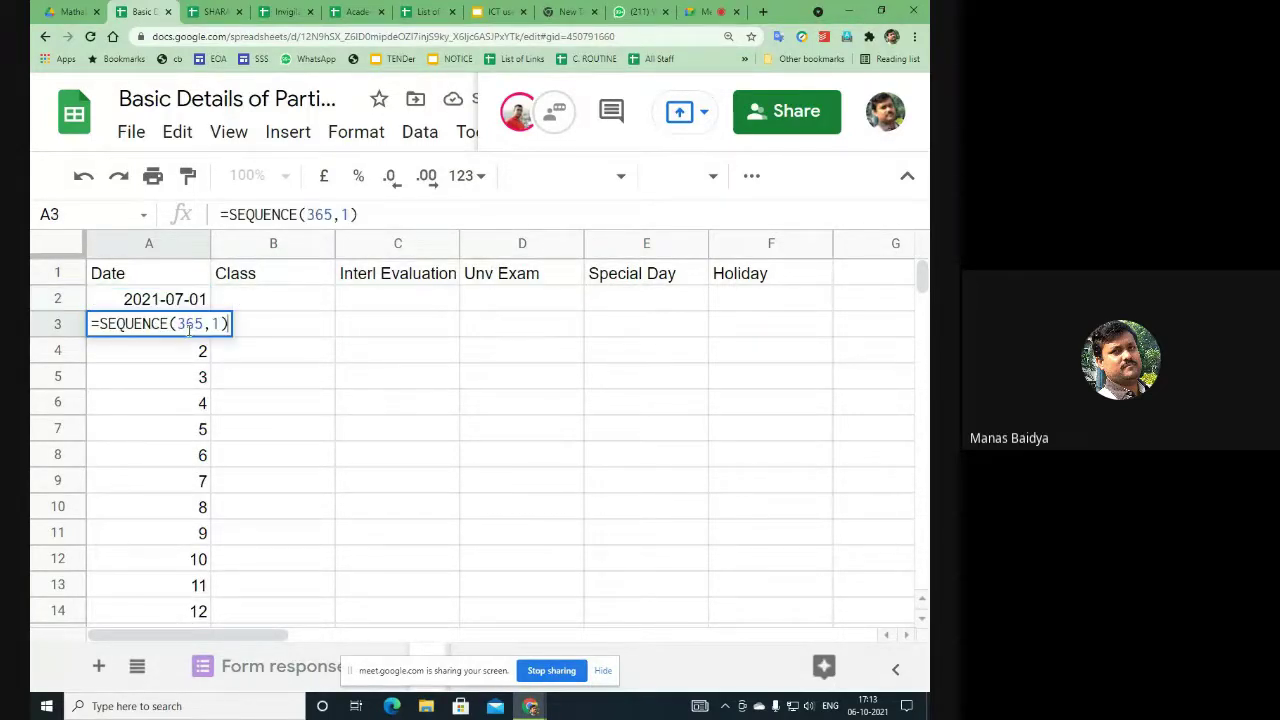
pyautogui.click(340, 214)
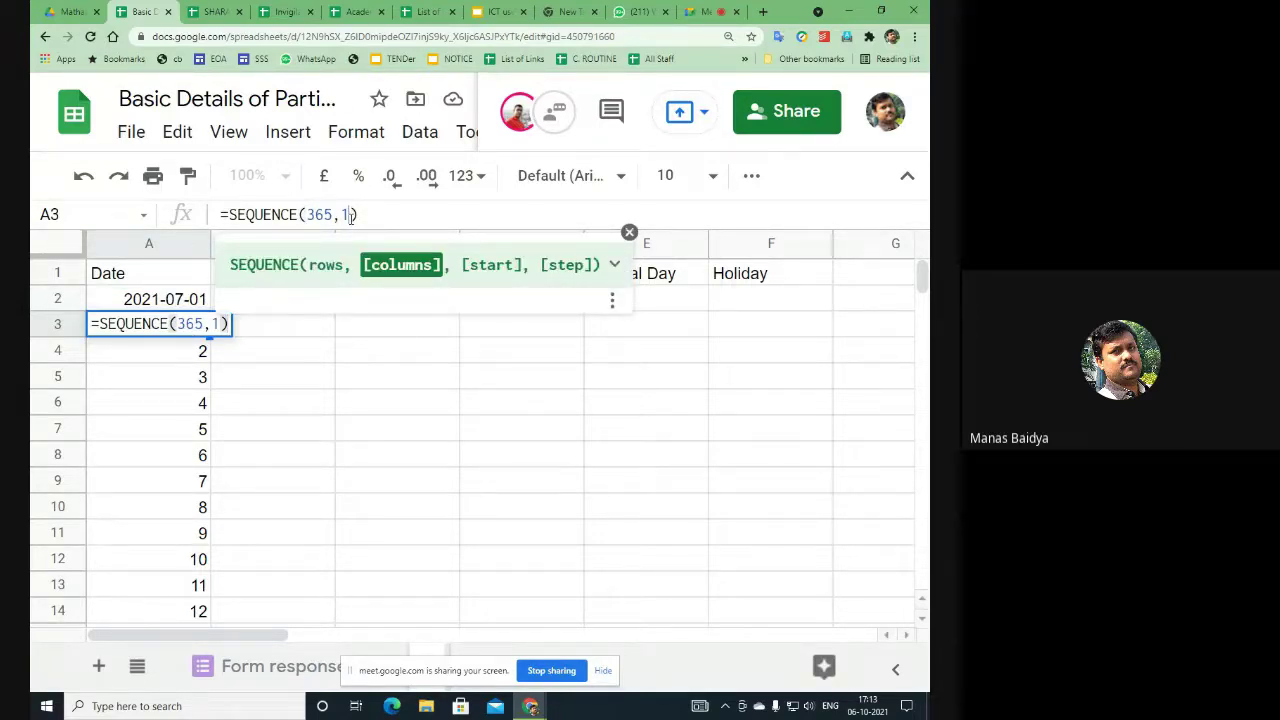
pyautogui.write(',')
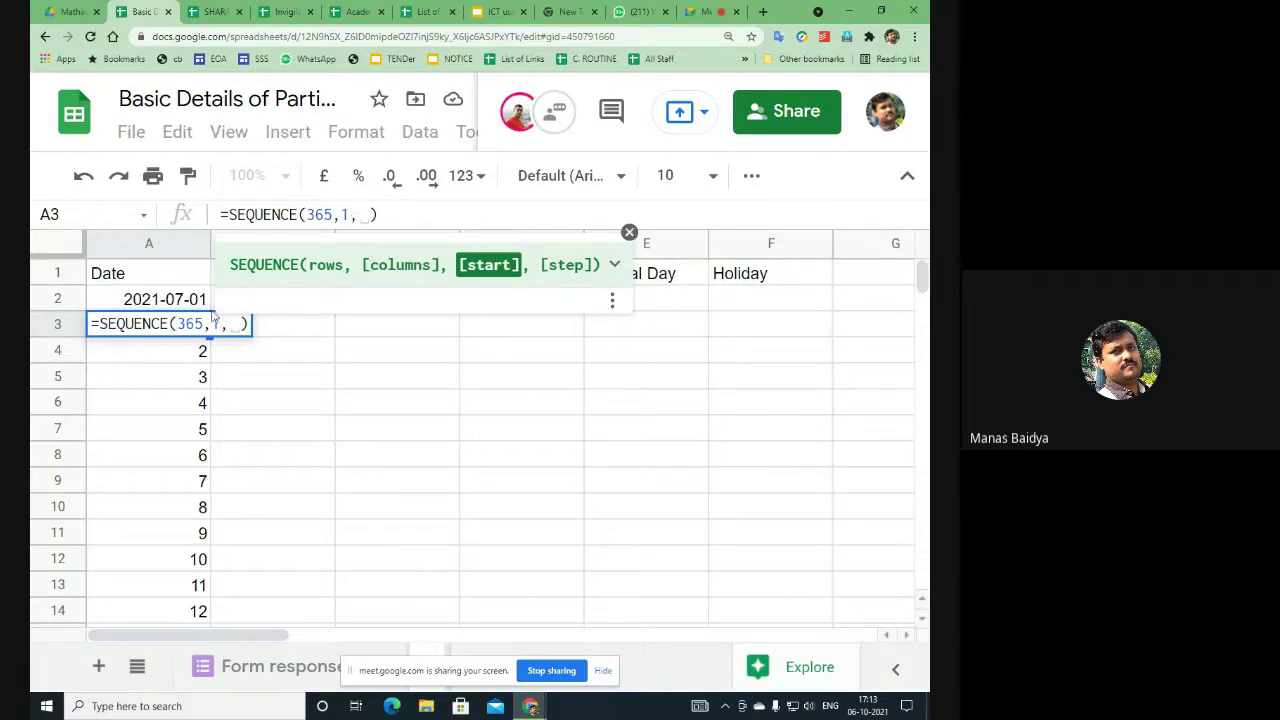
pyautogui.click(175, 302)
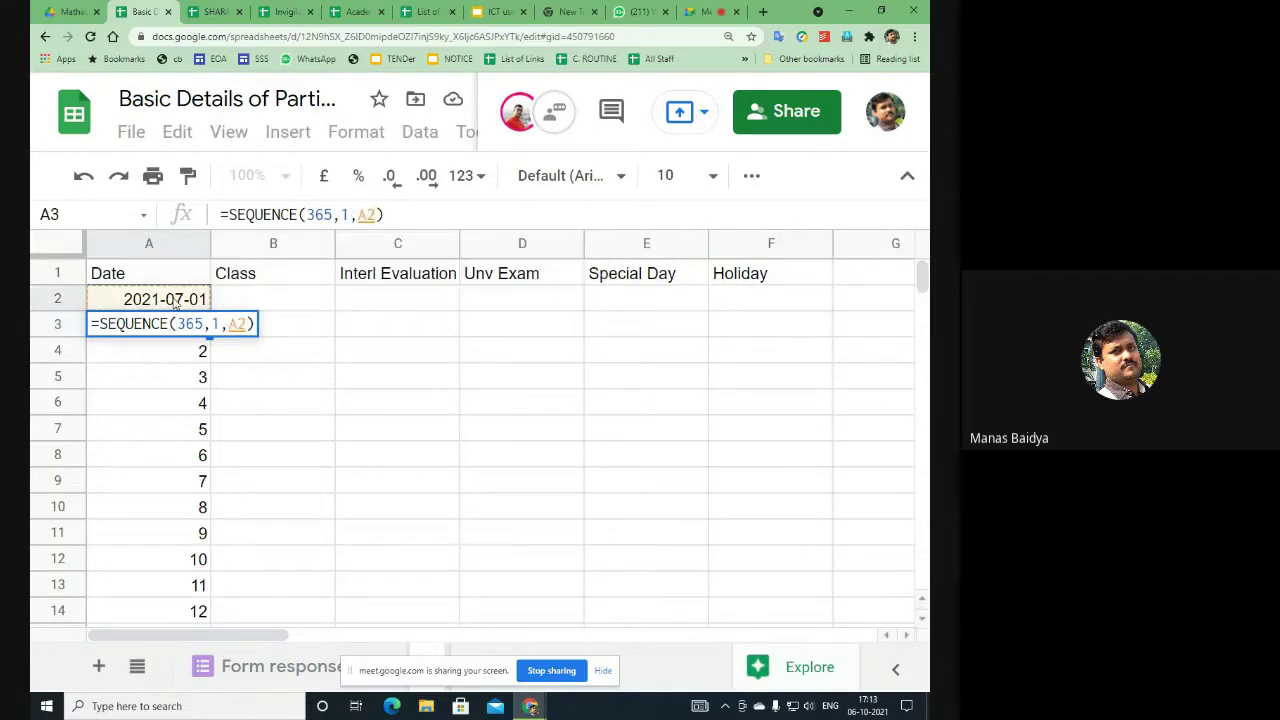
pyautogui.write(',')
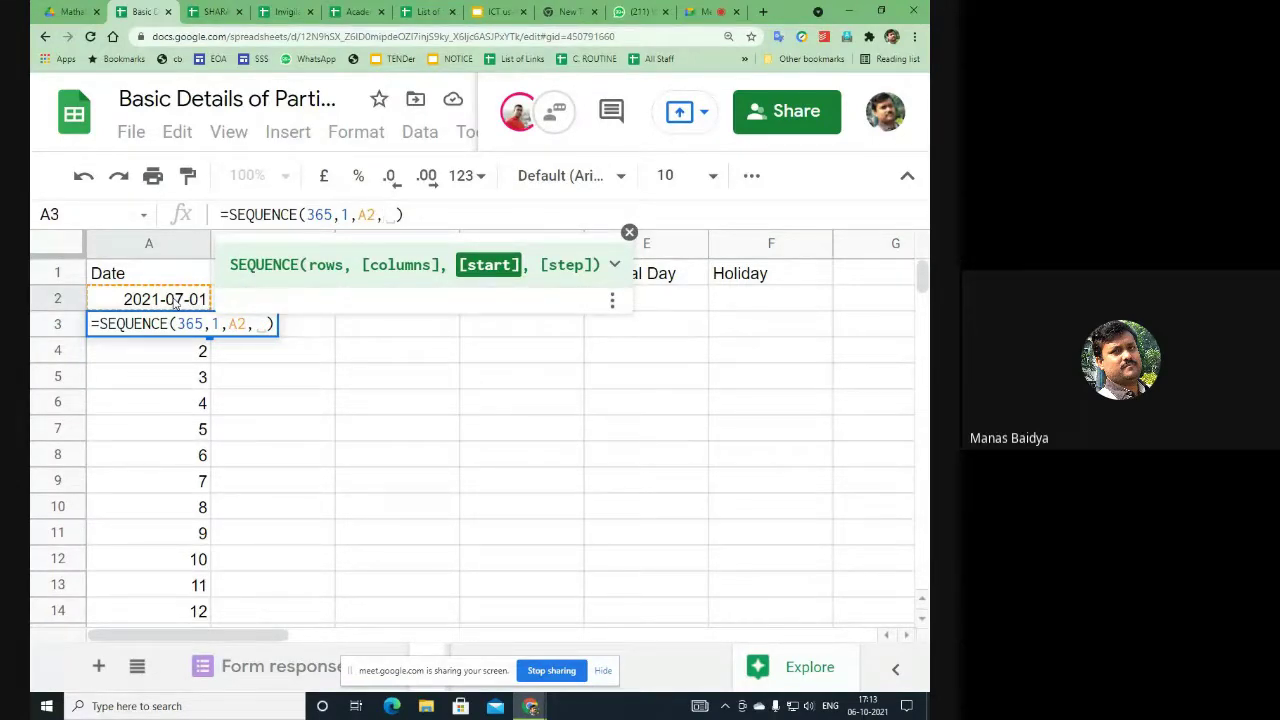
pyautogui.write('1')
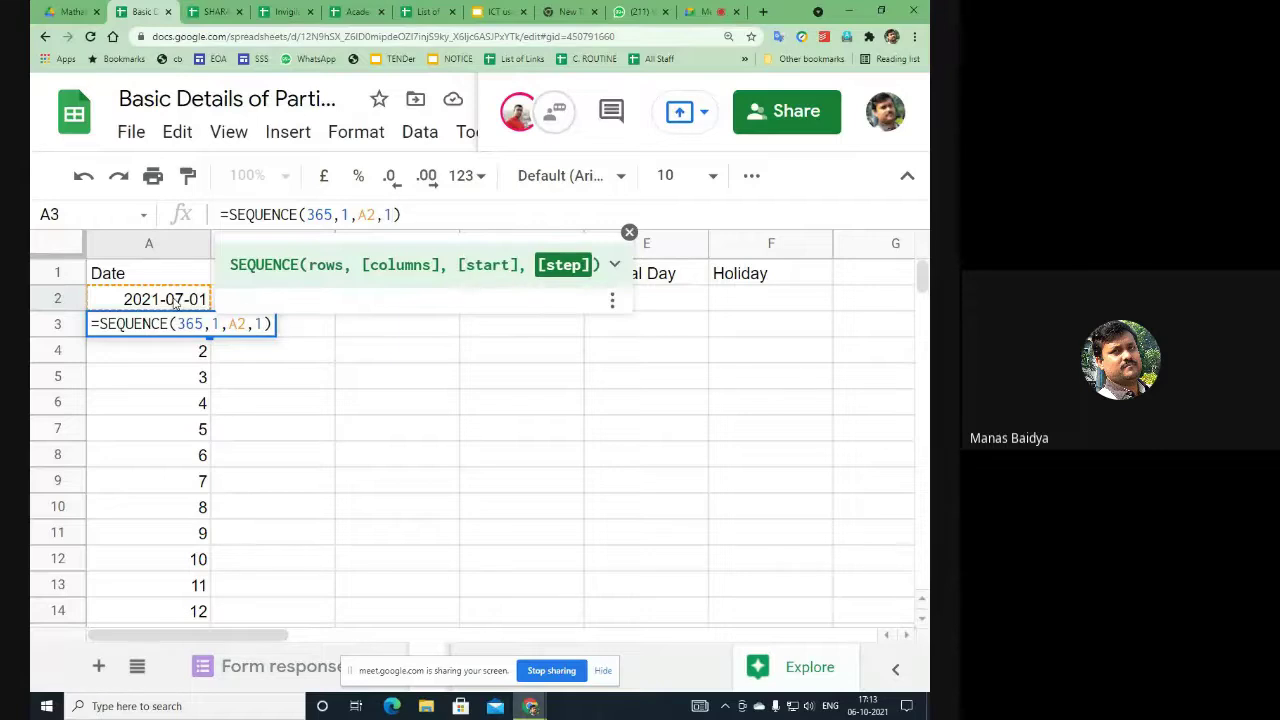
pyautogui.click(405, 213)
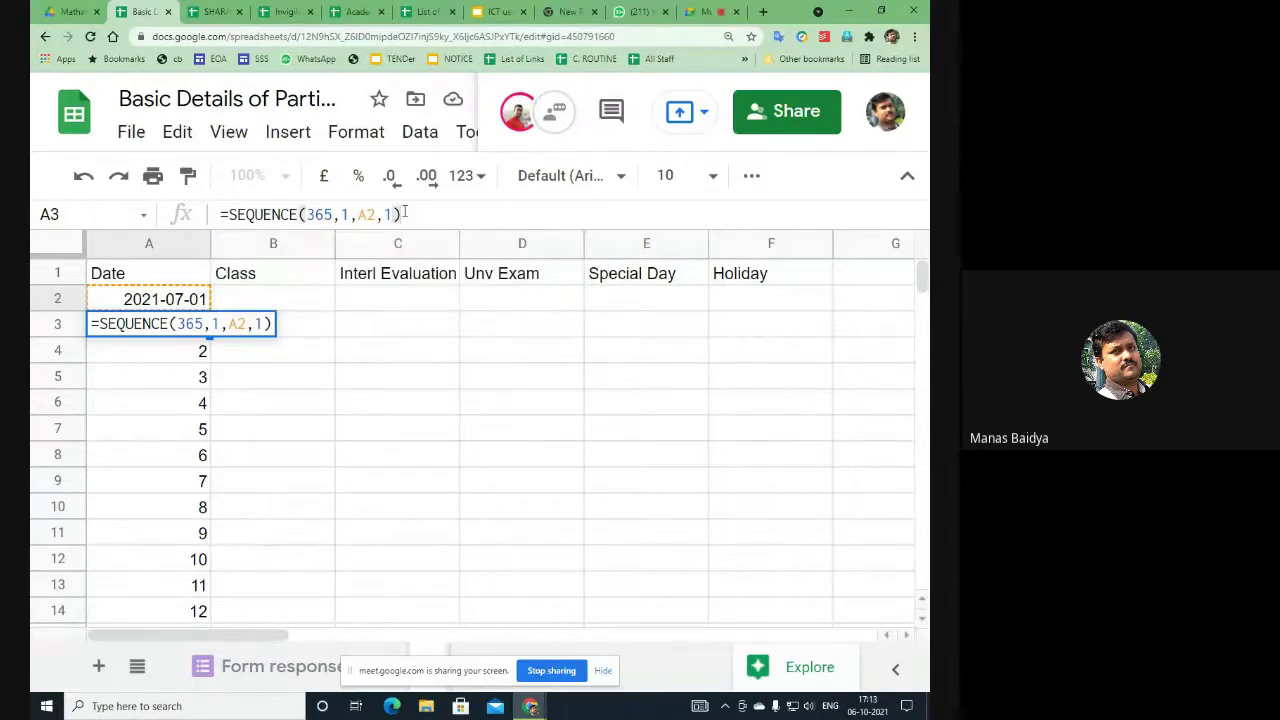
pyautogui.press('Return')
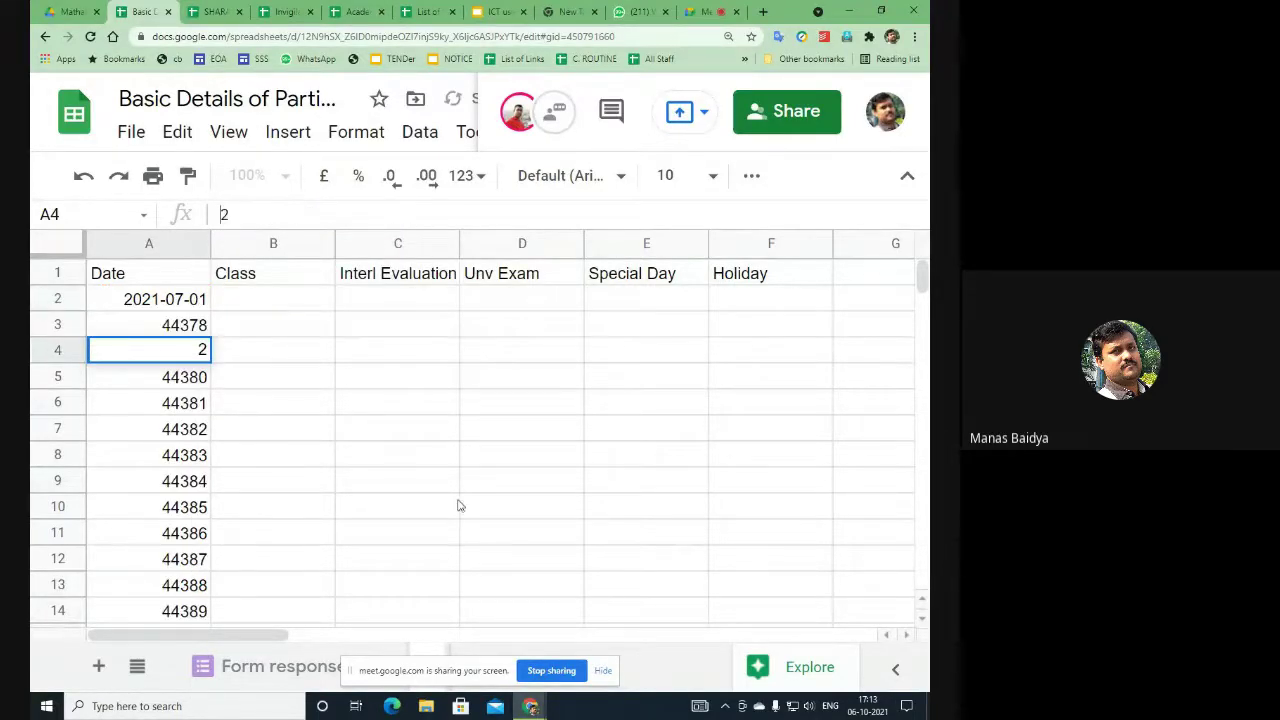
pyautogui.click(551, 462)
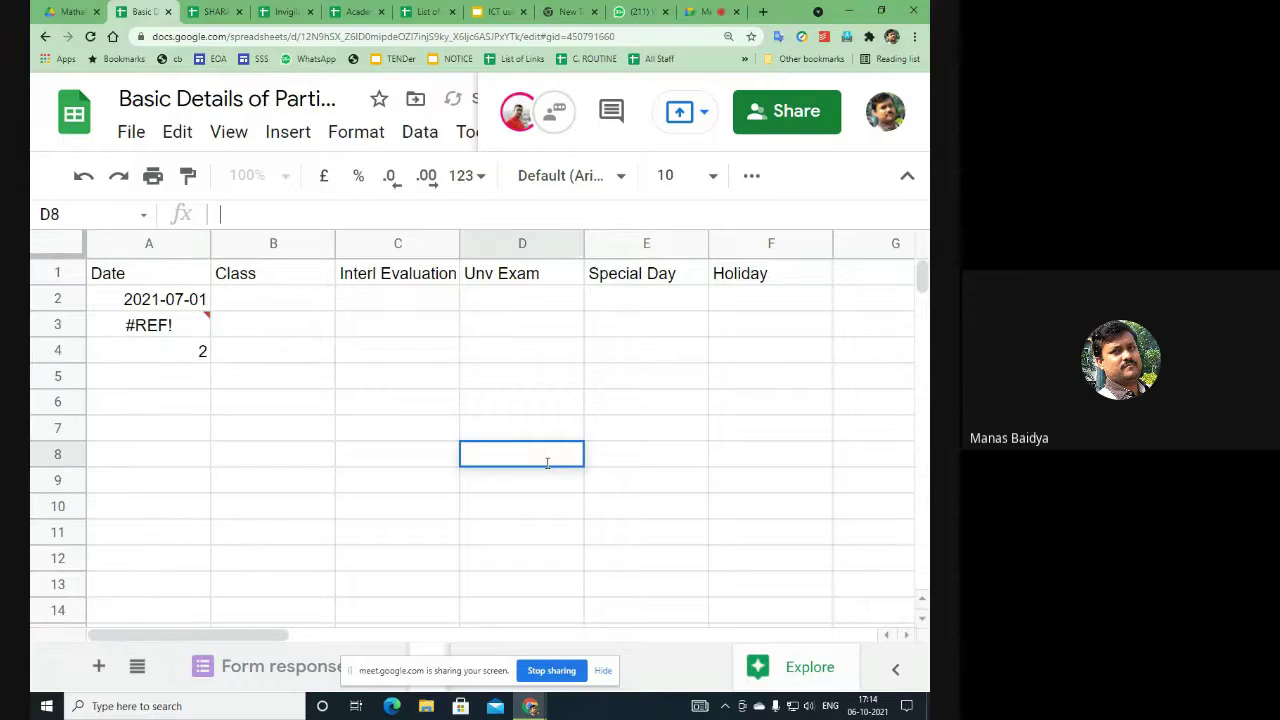
# Step: Clear the contents of cells A4:A7 so the SEQUENCE formula in A3 can expand down the column
pyautogui.click(173, 356)
pyautogui.click(249, 454)
pyautogui.click(200, 429)
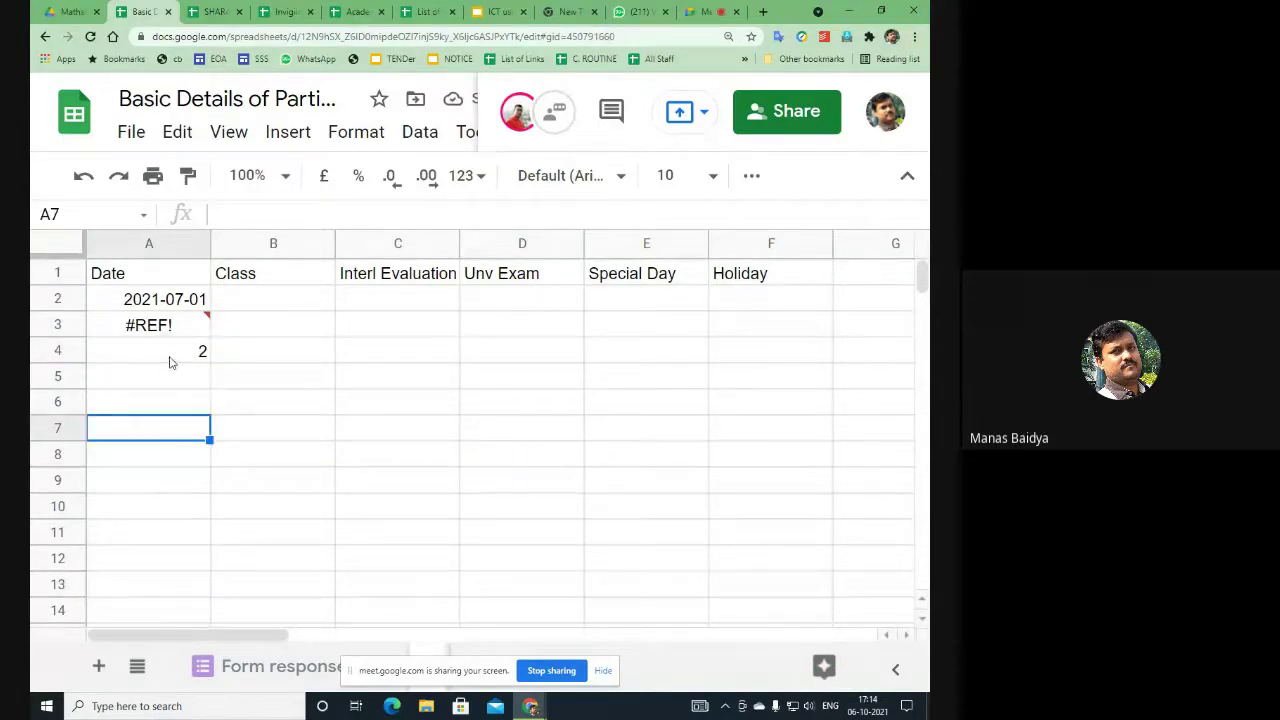
pyautogui.moveTo(160, 354); pyautogui.dragTo(189, 446)
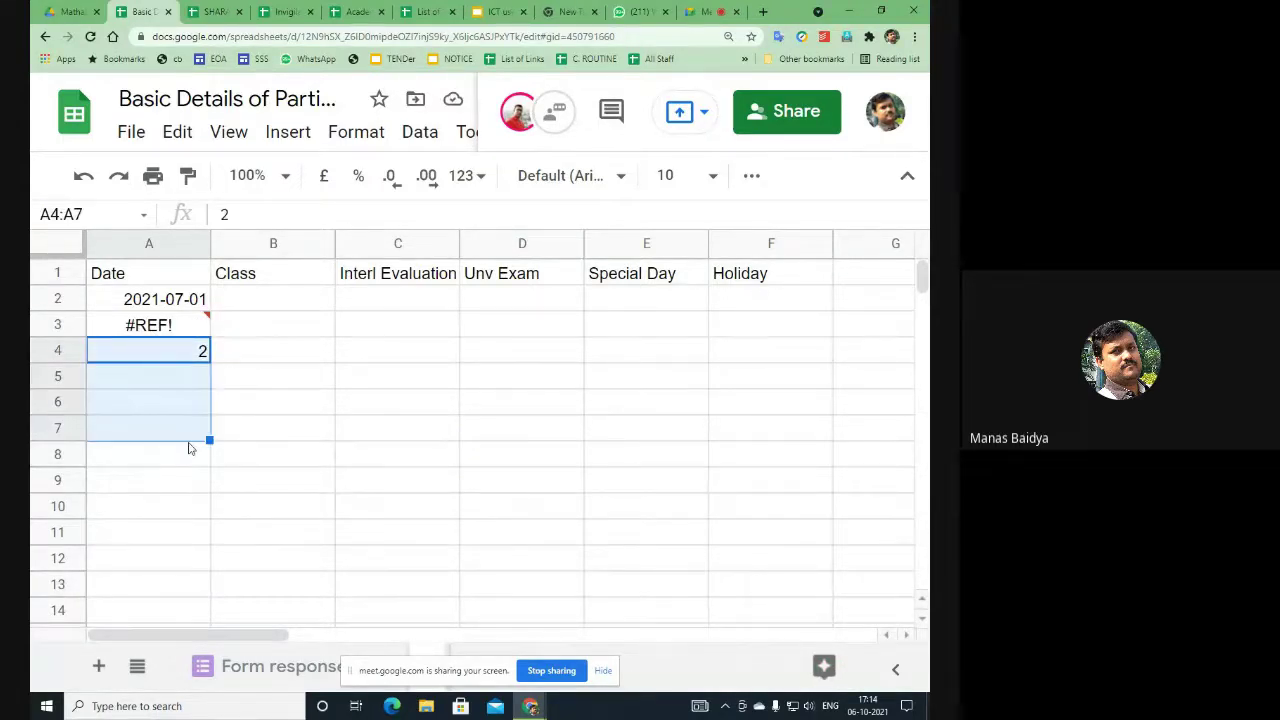
pyautogui.press('Delete')
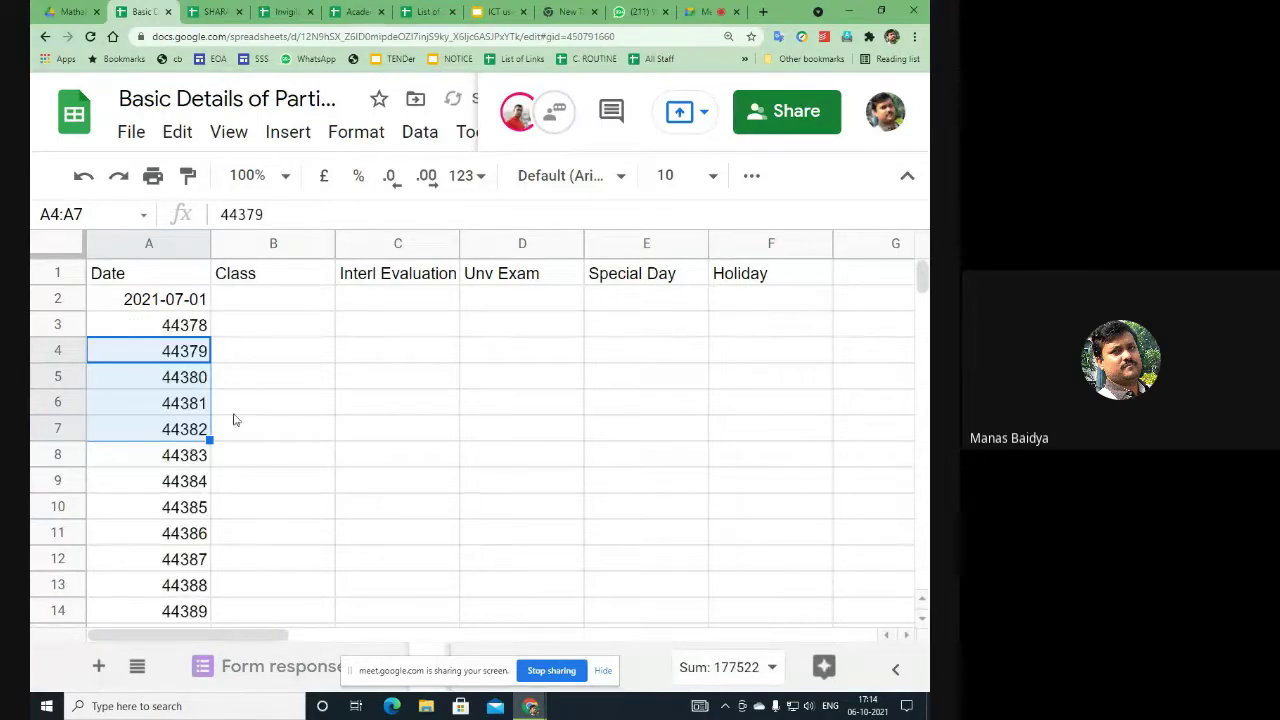
pyautogui.click(311, 393)
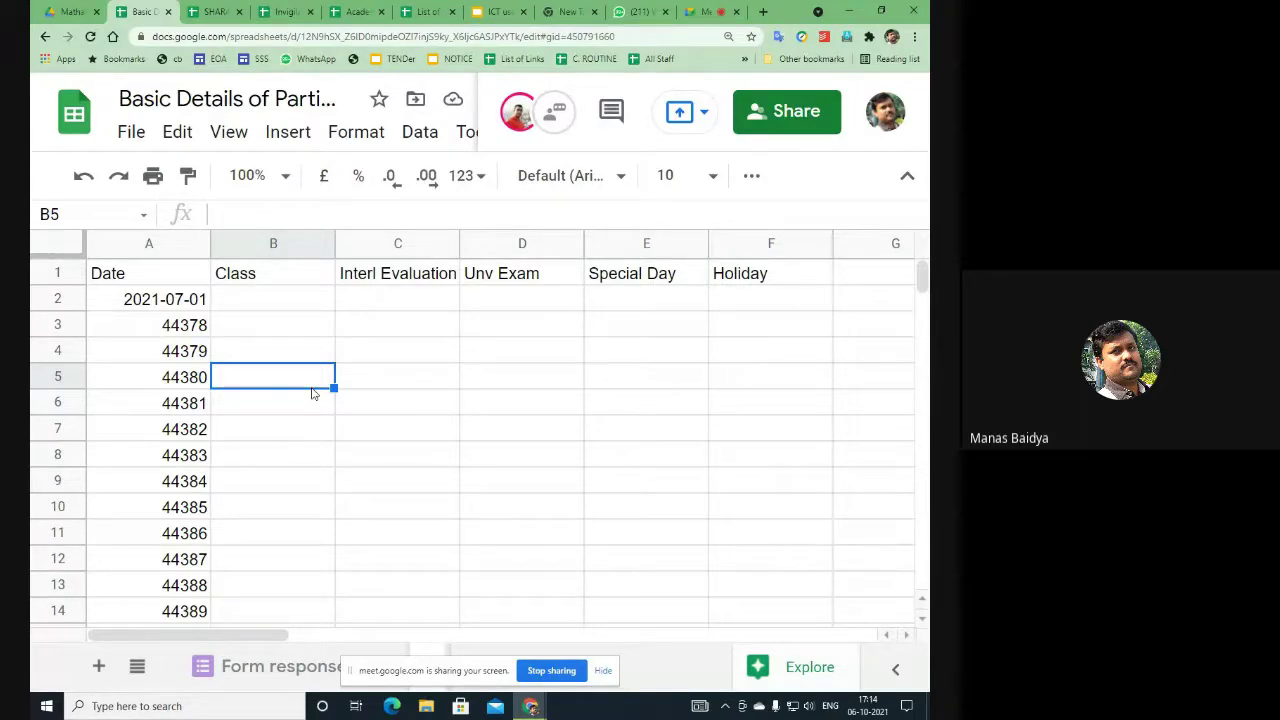
# Step: Format all of column A with the custom date format that shows weekday, day, month and year, like "Tue, 05 Aug 1930"
pyautogui.click(185, 339)
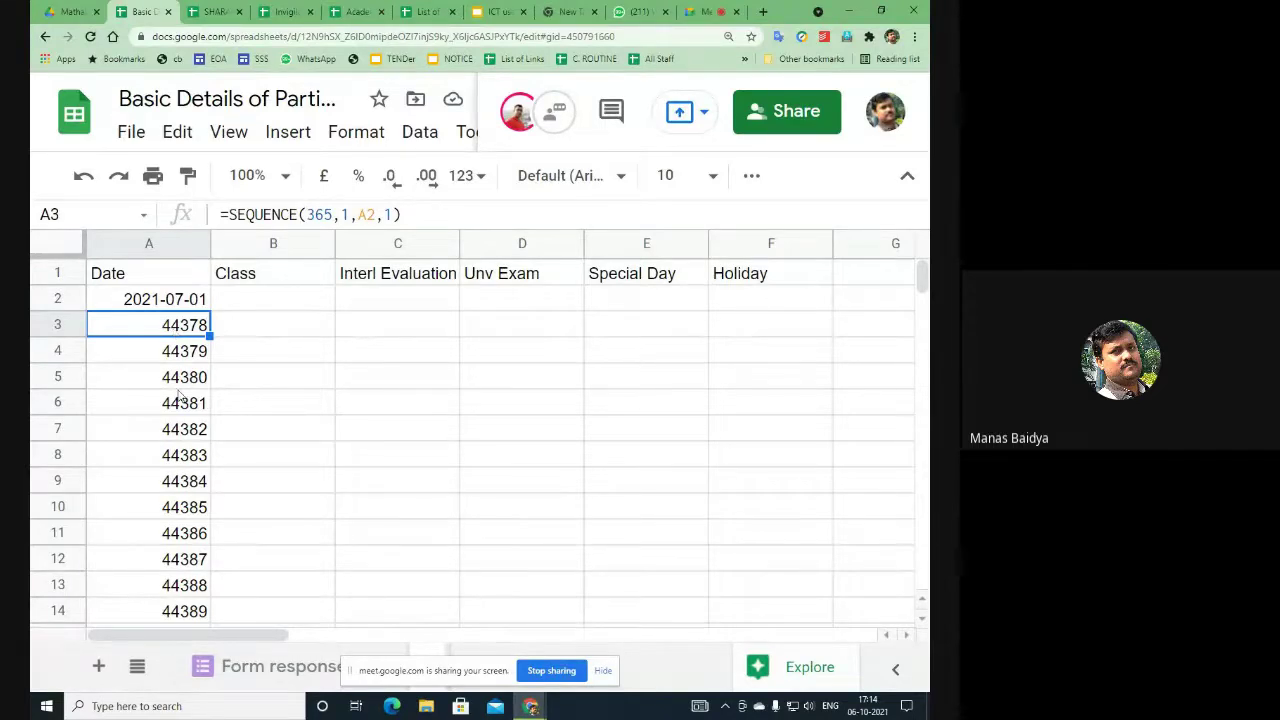
pyautogui.click(160, 245)
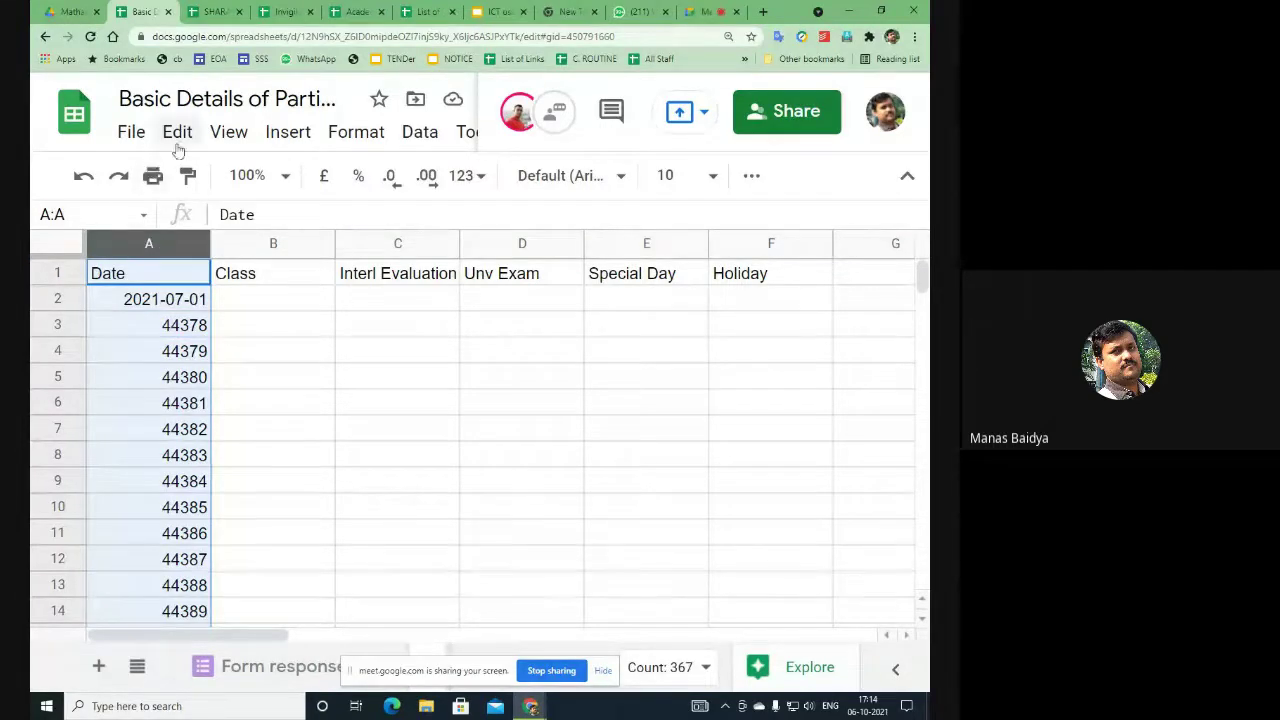
pyautogui.click(357, 134)
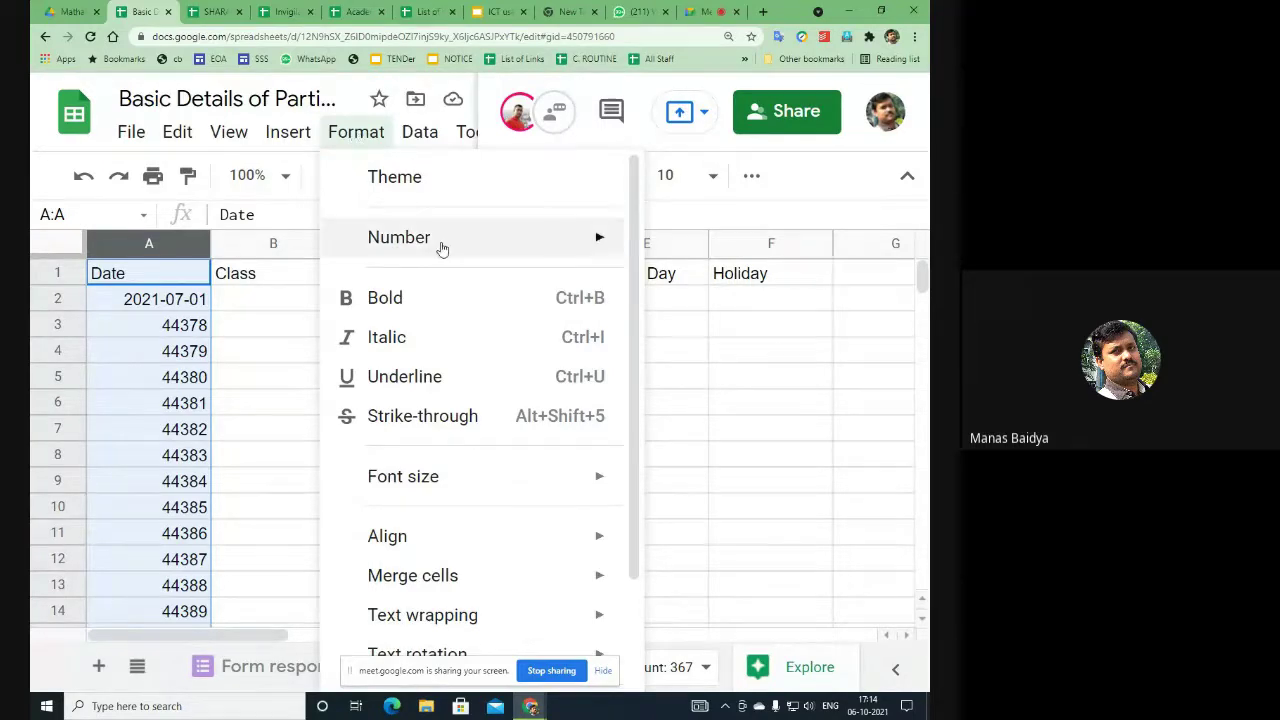
pyautogui.moveTo(440, 249)
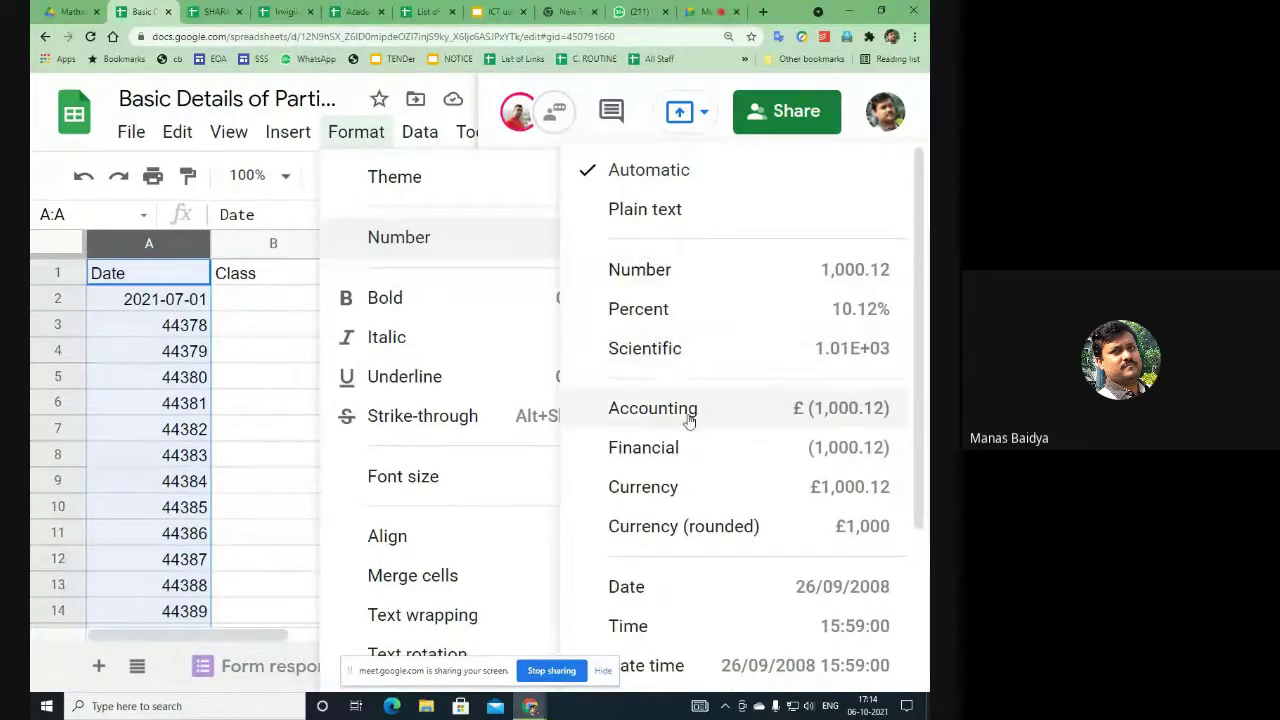
pyautogui.scroll(-3, 690, 430)
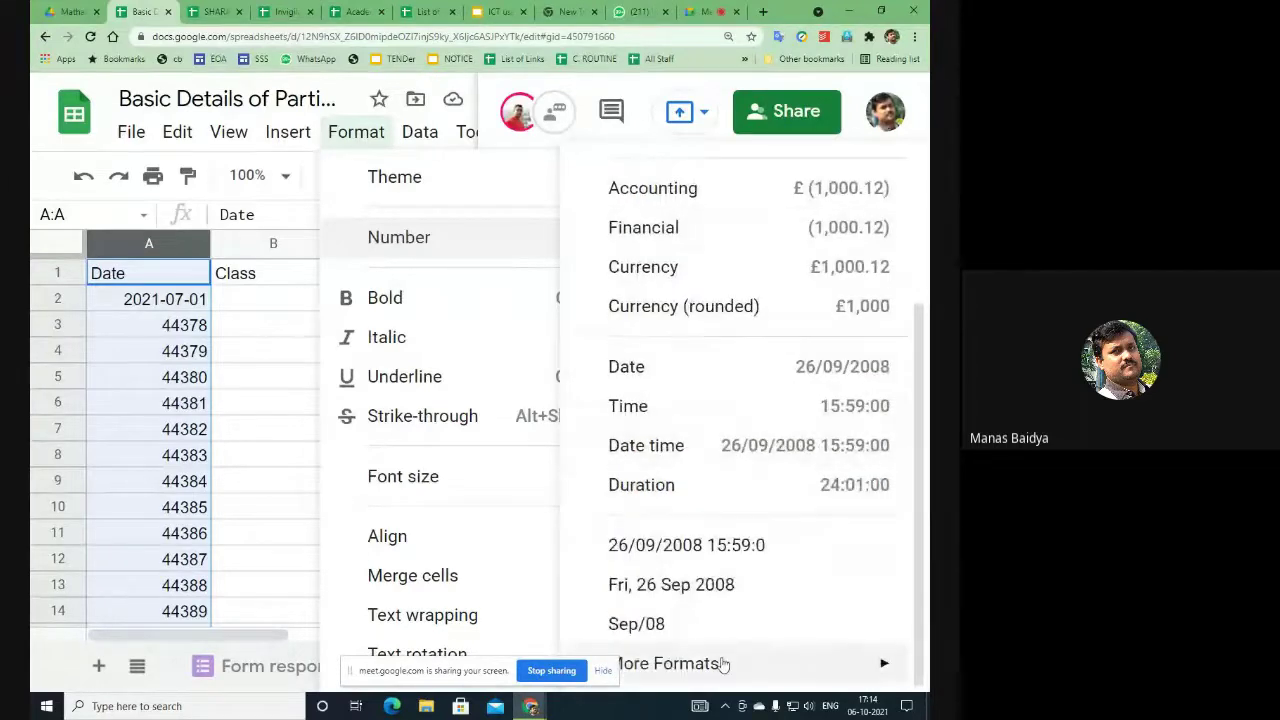
pyautogui.moveTo(721, 663)
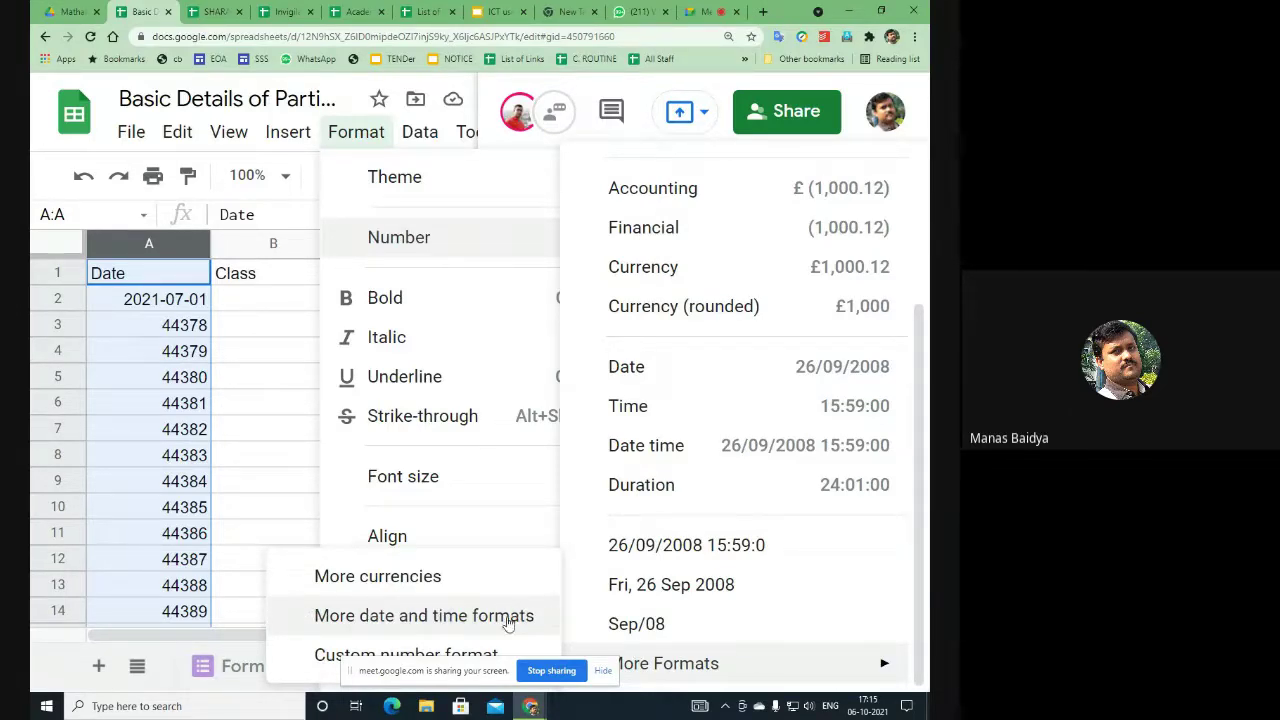
pyautogui.click(414, 616)
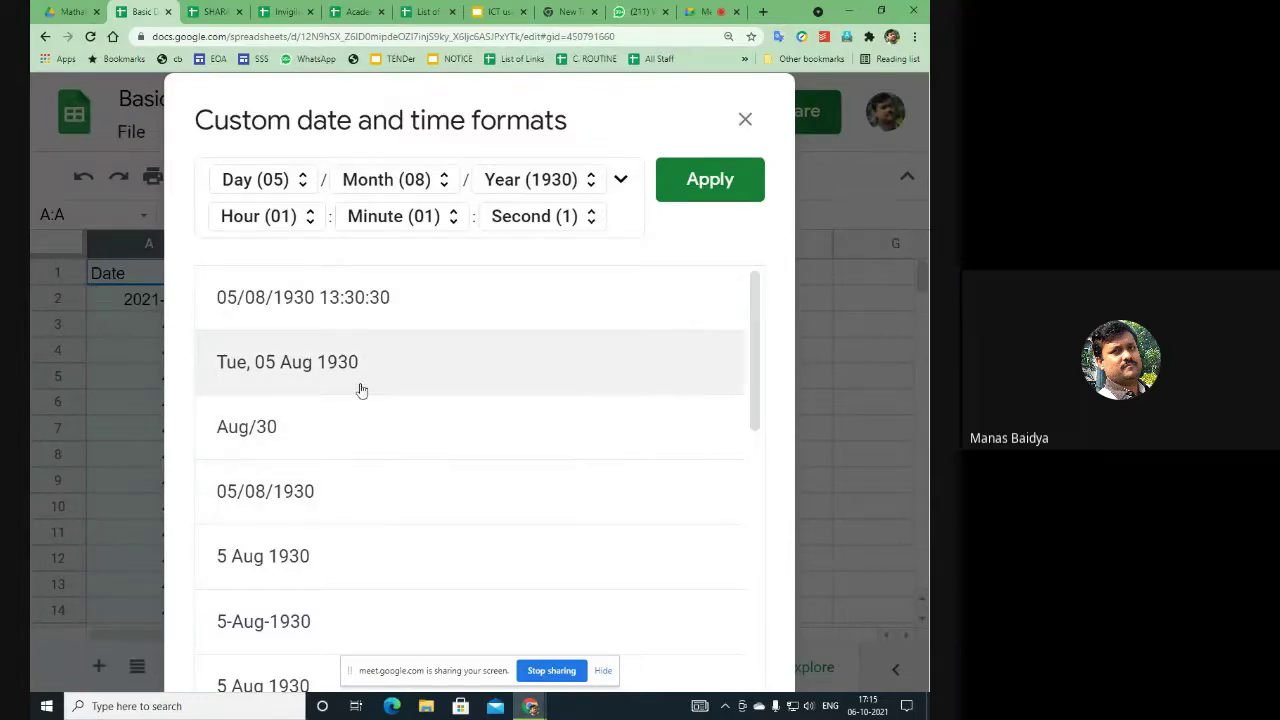
pyautogui.click(328, 376)
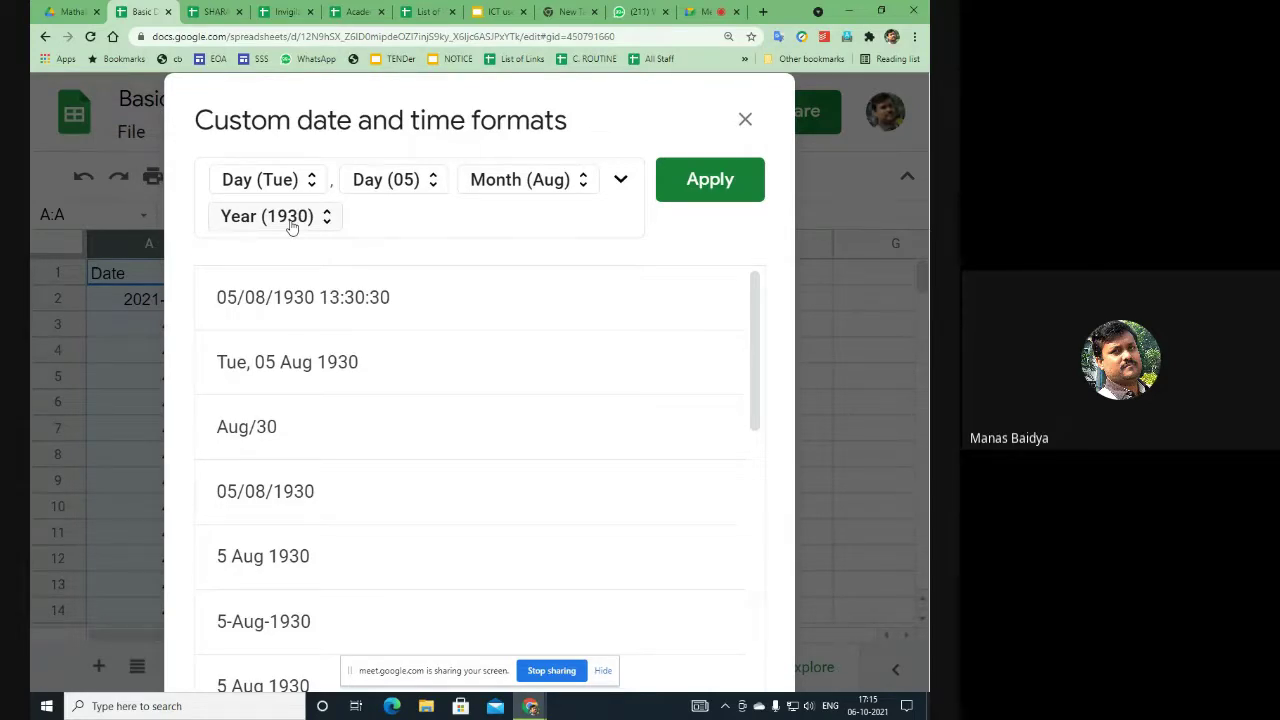
pyautogui.click(717, 182)
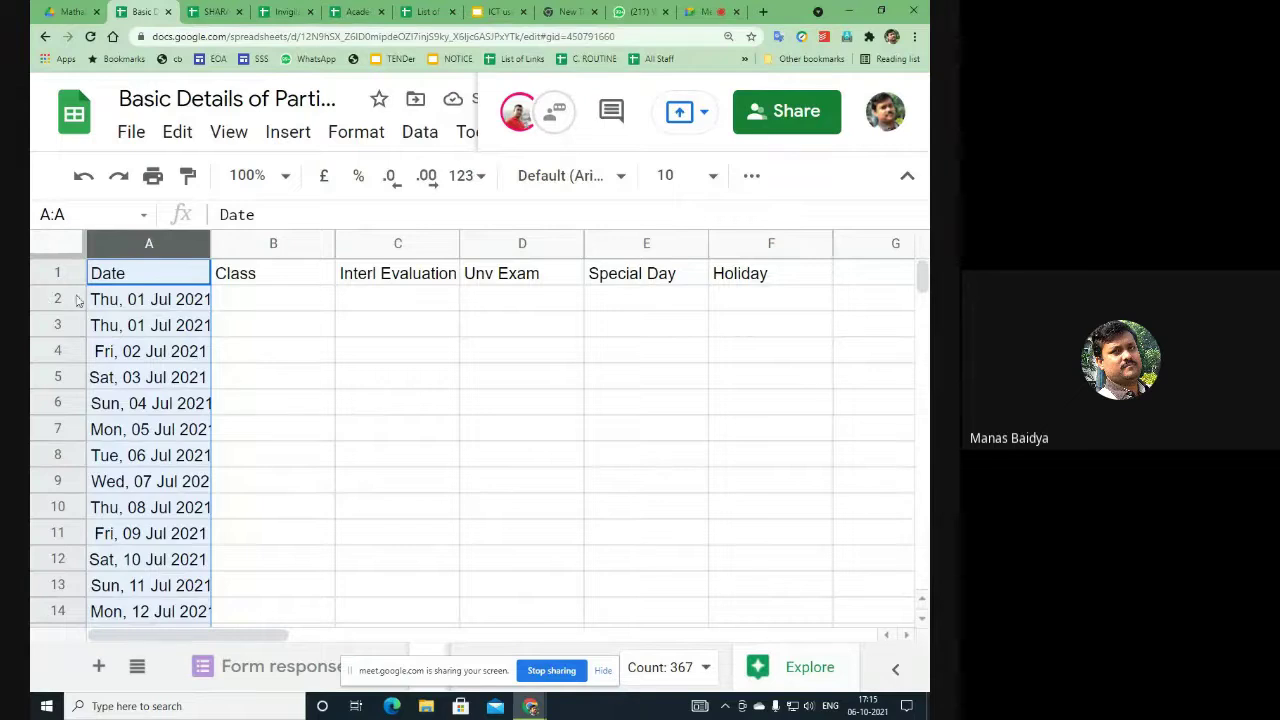
# Step: Hide row 2, which holds the duplicate start date, and widen column A so the full dates fit
pyautogui.click(171, 300)
pyautogui.click(300, 350)
pyautogui.doubleClick(171, 297)
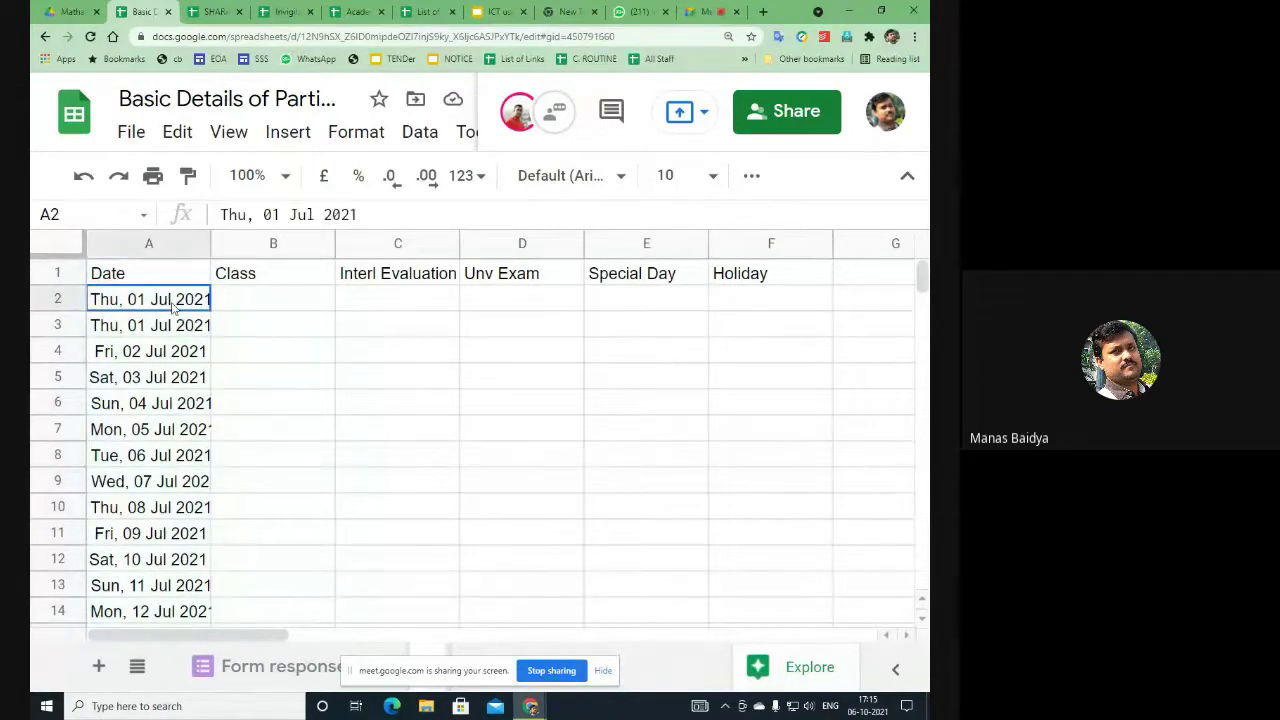
pyautogui.click(355, 335)
pyautogui.click(58, 298)
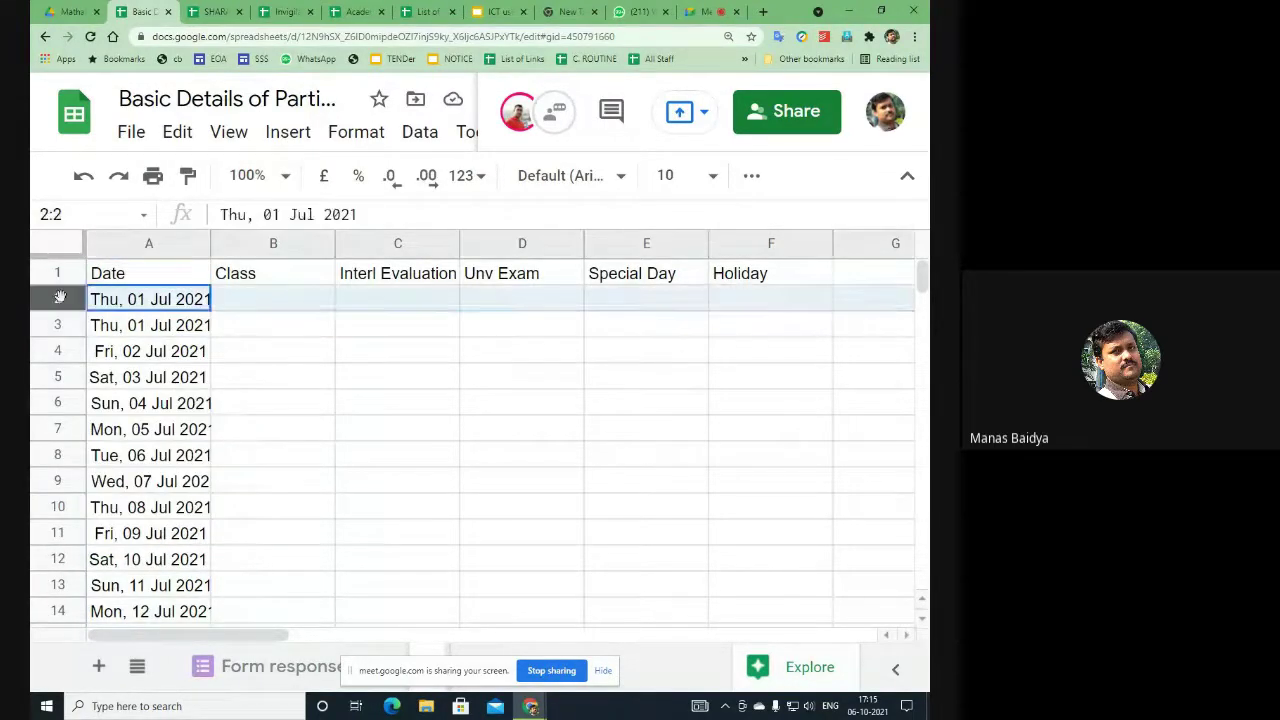
pyautogui.rightClick(59, 299)
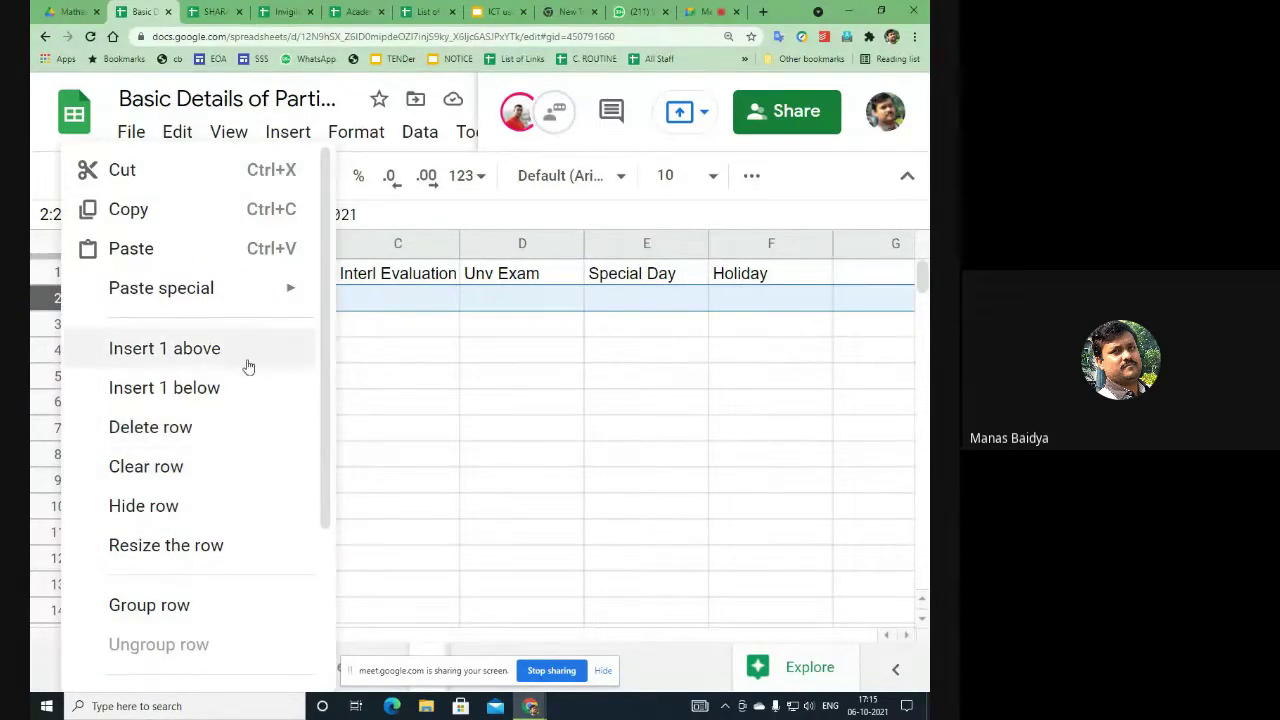
pyautogui.click(207, 519)
pyautogui.click(634, 485)
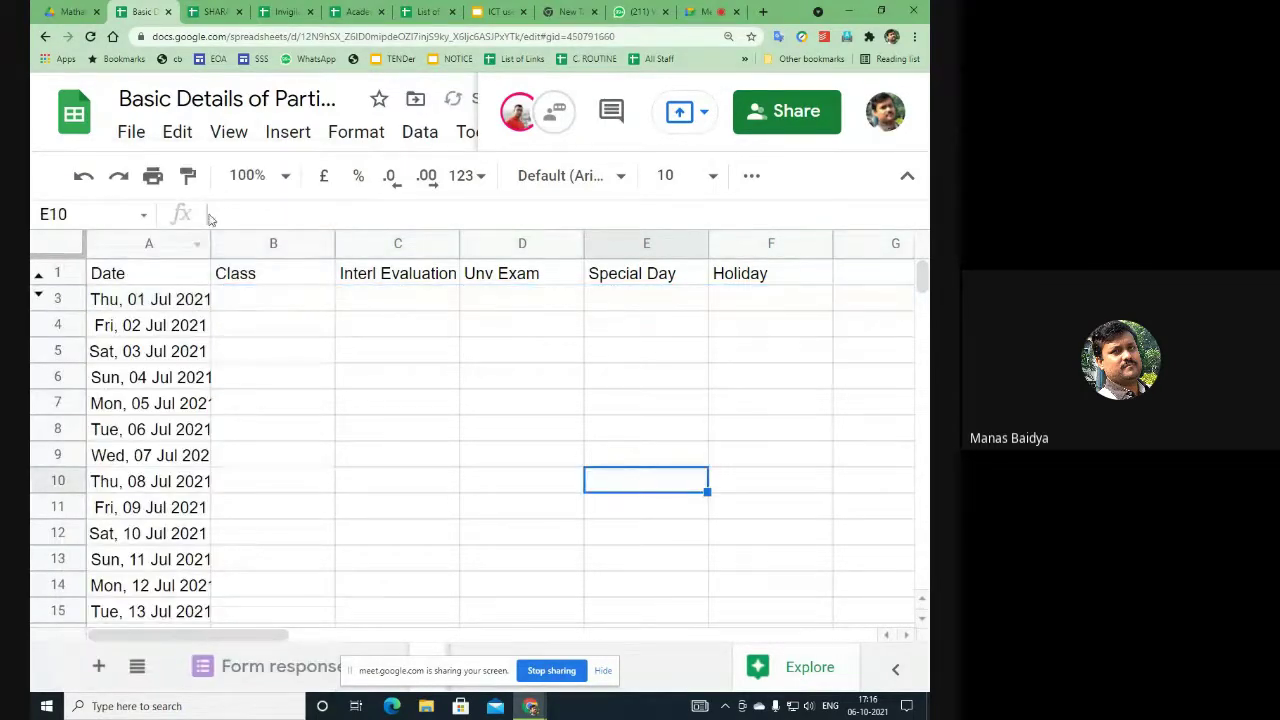
pyautogui.moveTo(208, 231); pyautogui.dragTo(245, 232)
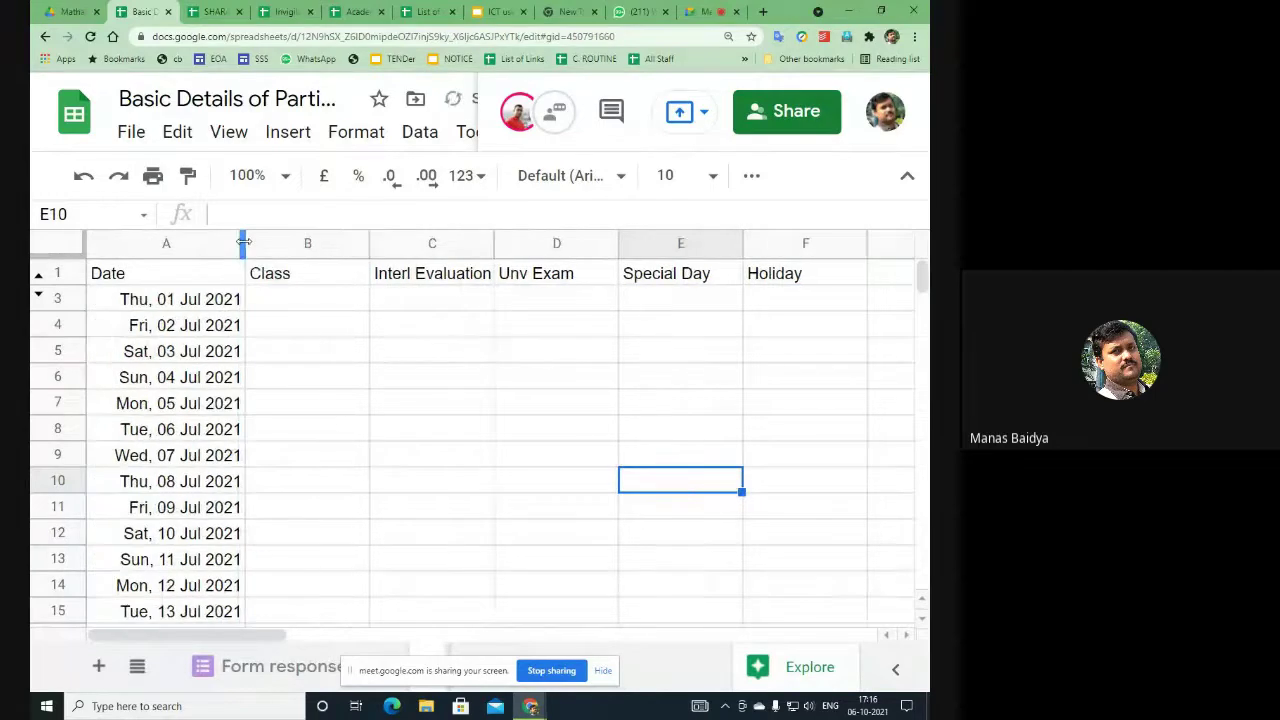
# Step: Review the generated dates in column A down to the last entry and return to the first rows
pyautogui.click(155, 305)
pyautogui.press('Down')
pyautogui.press('Down')
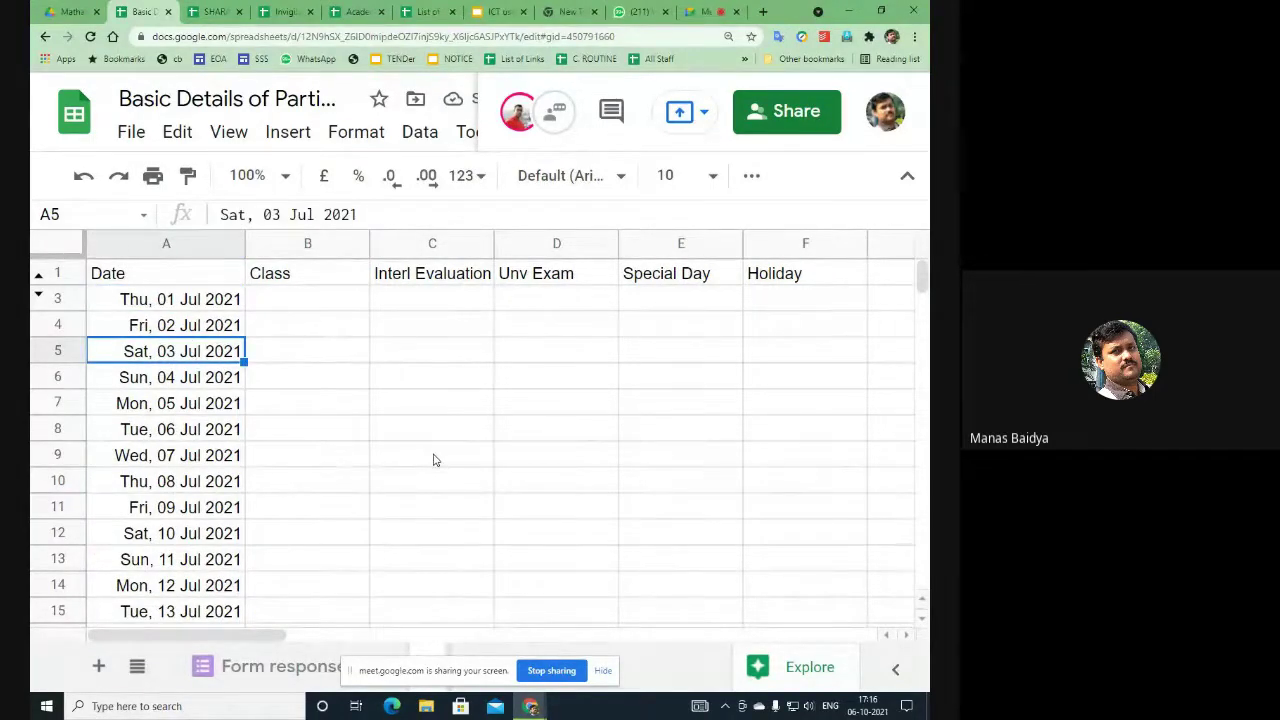
pyautogui.hotkey('ctrl', 'shift', 'Down')
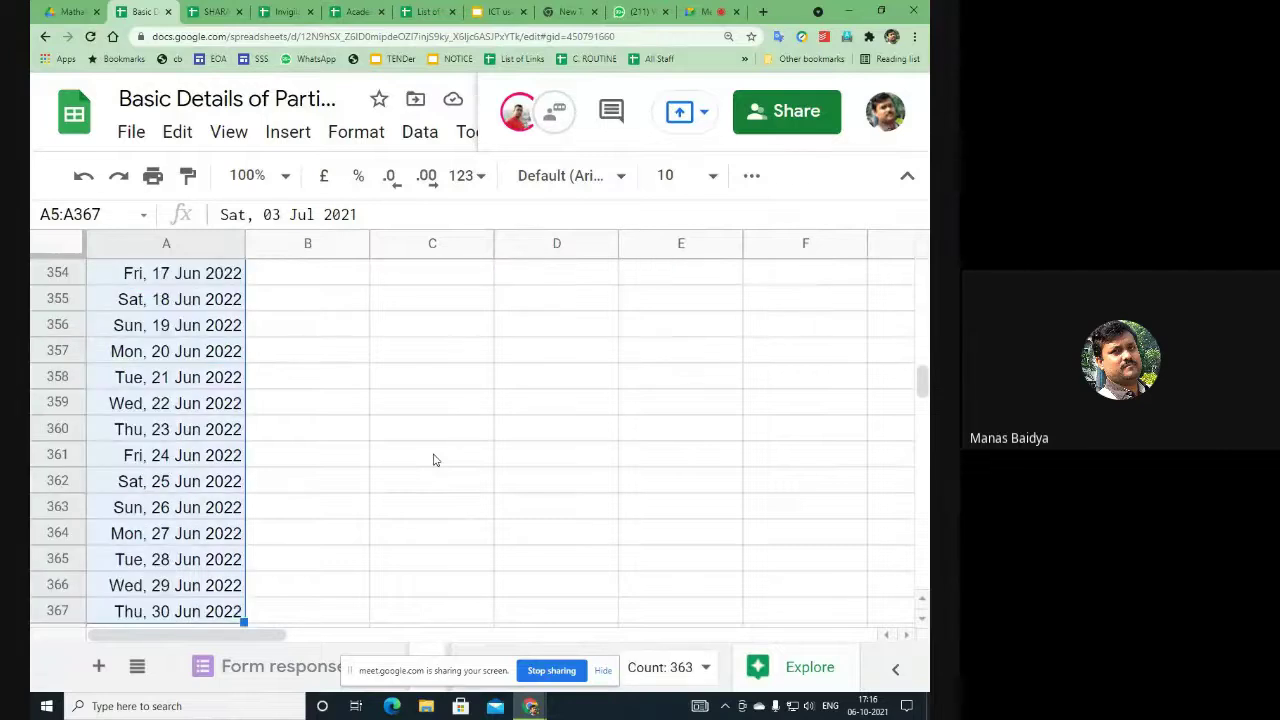
pyautogui.click(181, 618)
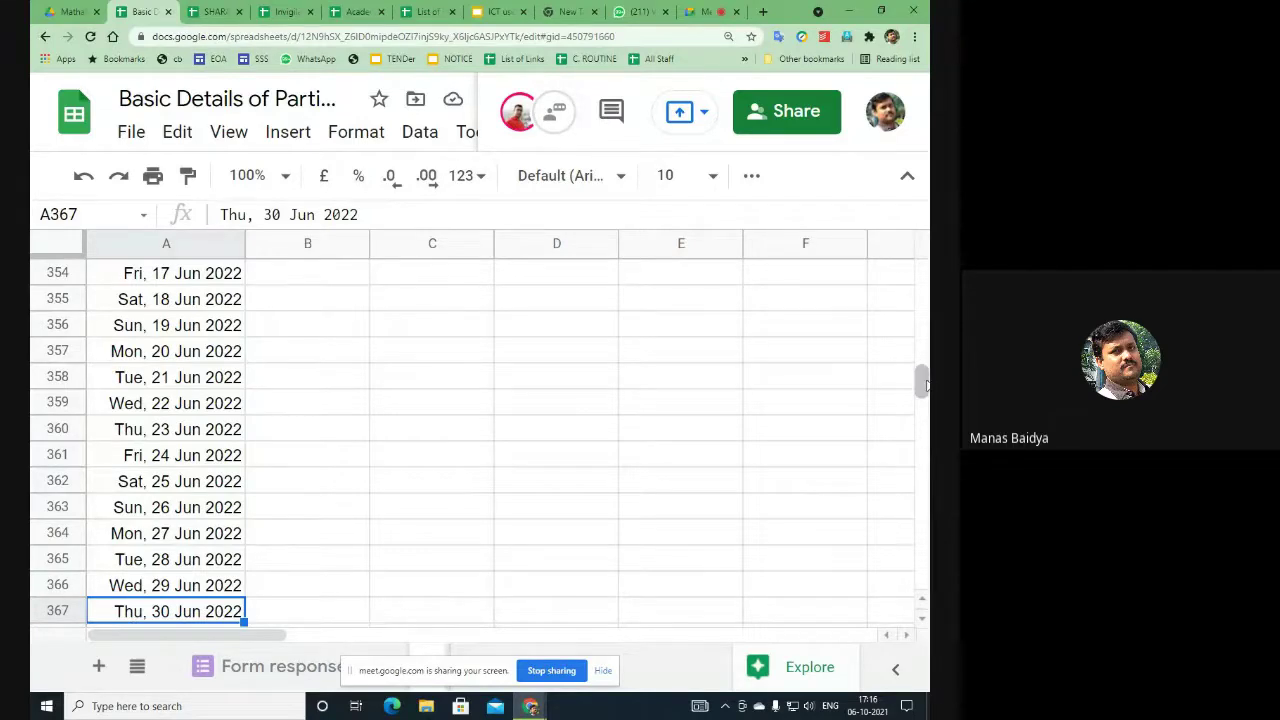
pyautogui.scroll(6, 922, 378)
pyautogui.moveTo(922, 378); pyautogui.dragTo(924, 252)
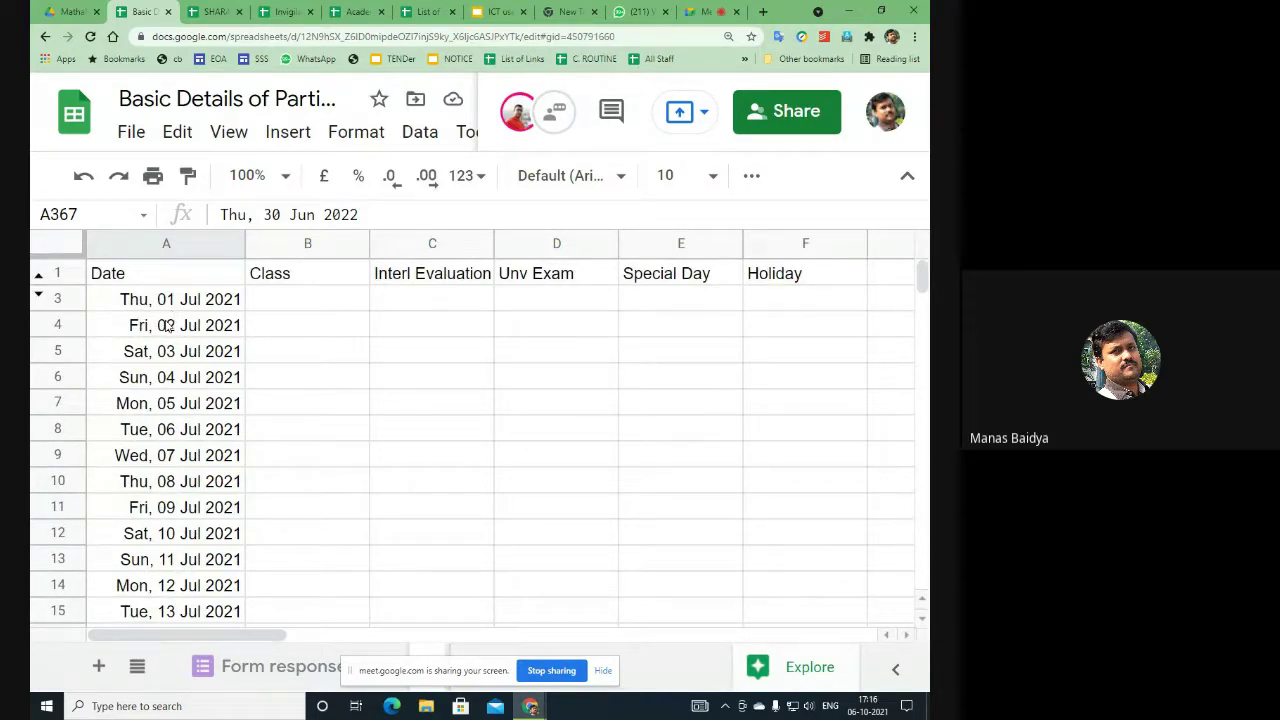
# Step: Unhide row 2 and fill the start date cell A2 with yellow
pyautogui.click(40, 292)
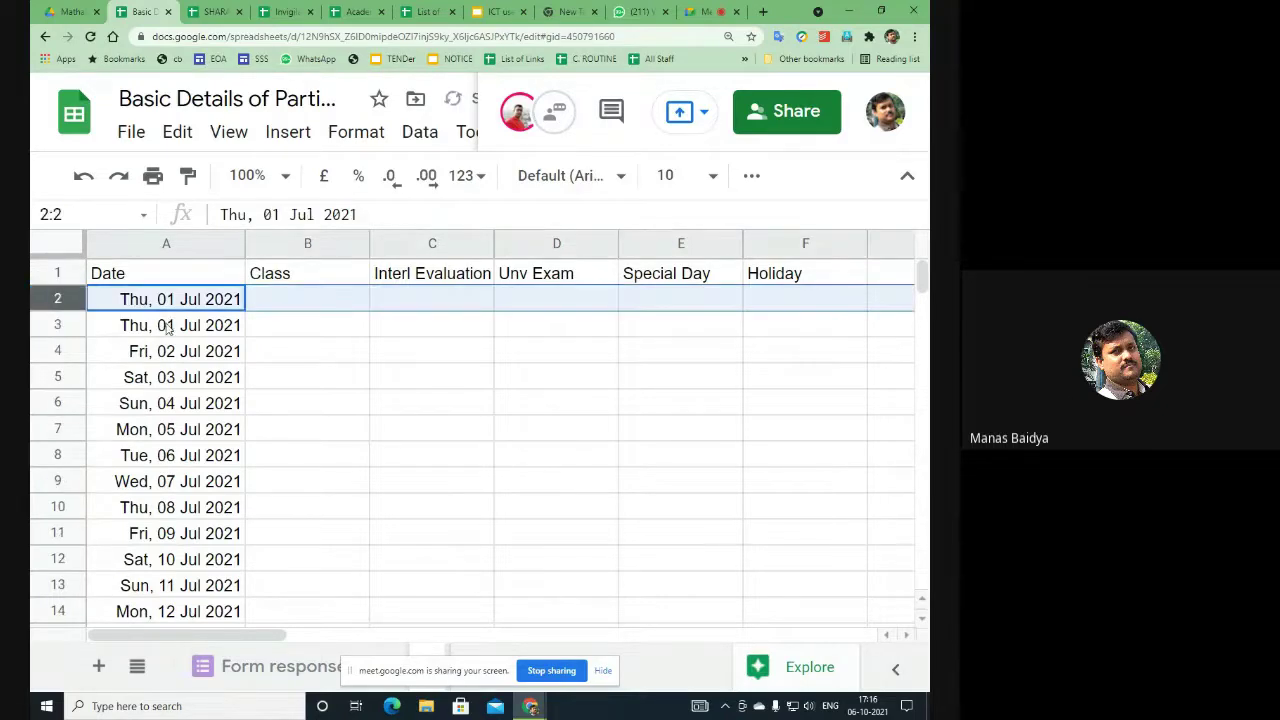
pyautogui.click(337, 351)
pyautogui.click(172, 306)
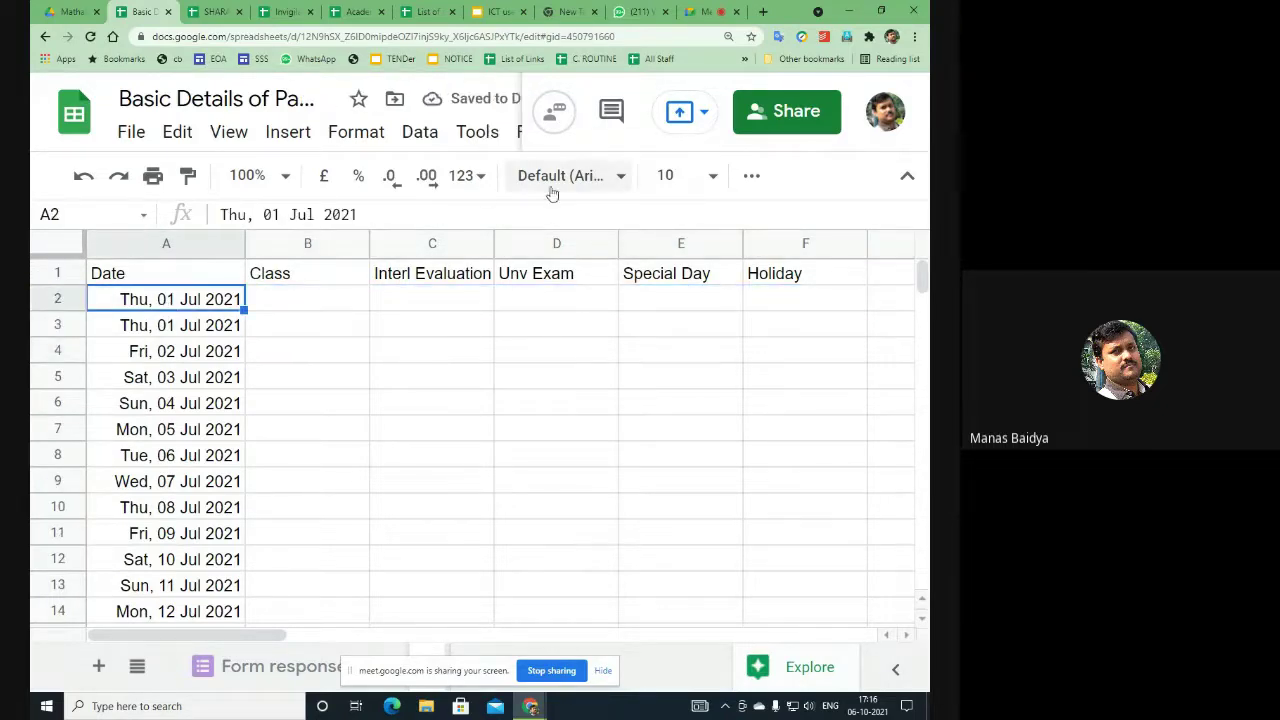
pyautogui.click(751, 175)
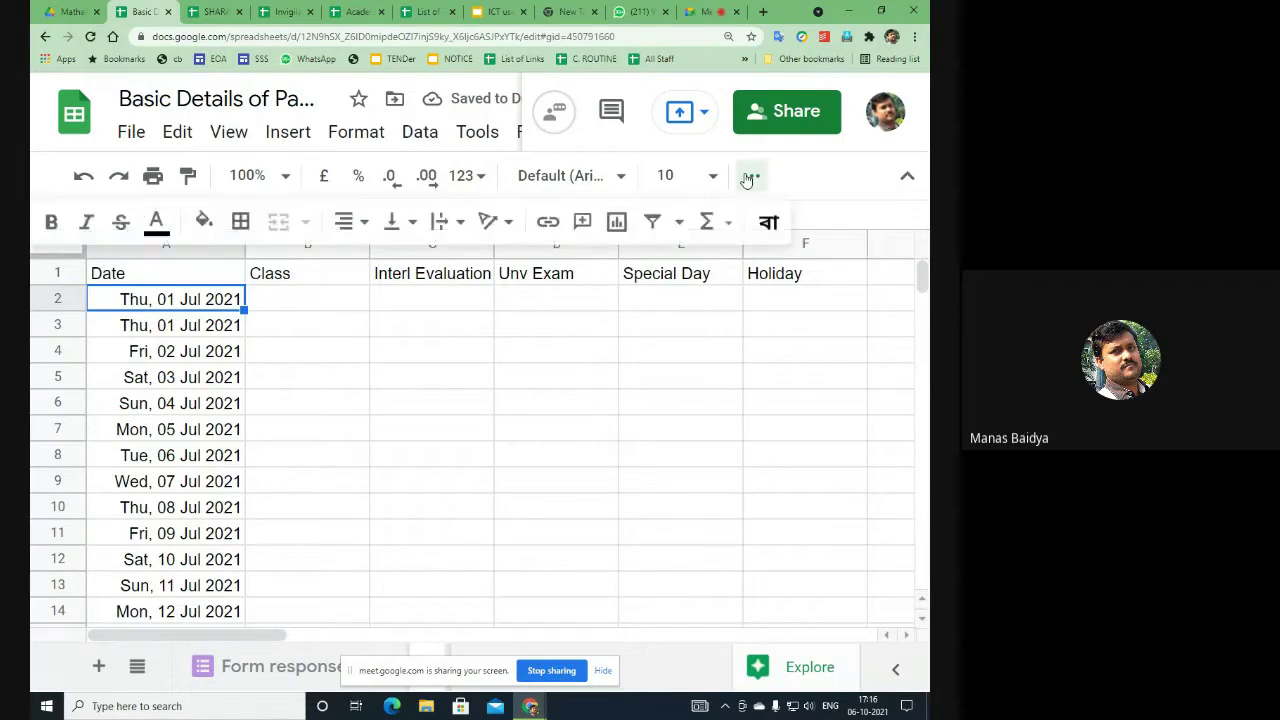
pyautogui.click(205, 222)
pyautogui.click(293, 335)
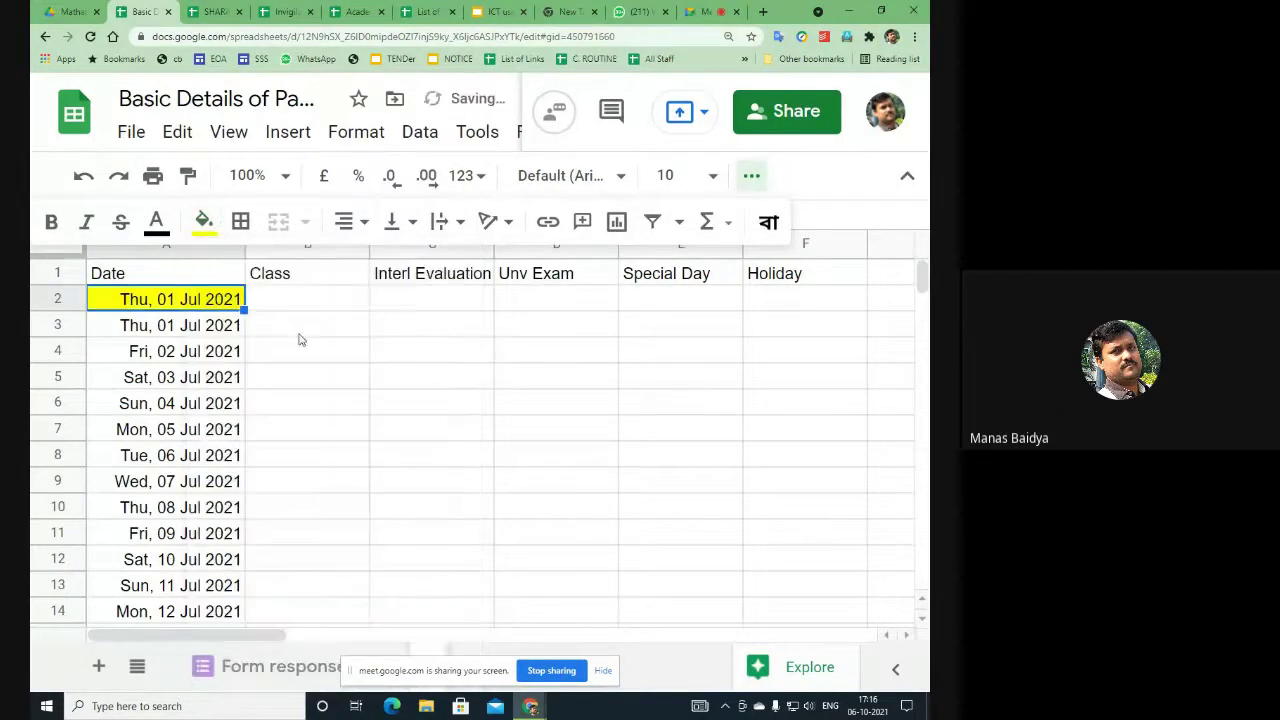
pyautogui.click(432, 378)
# Step: Change the start date in cell A2 to 1 July 2022
pyautogui.doubleClick(202, 309)
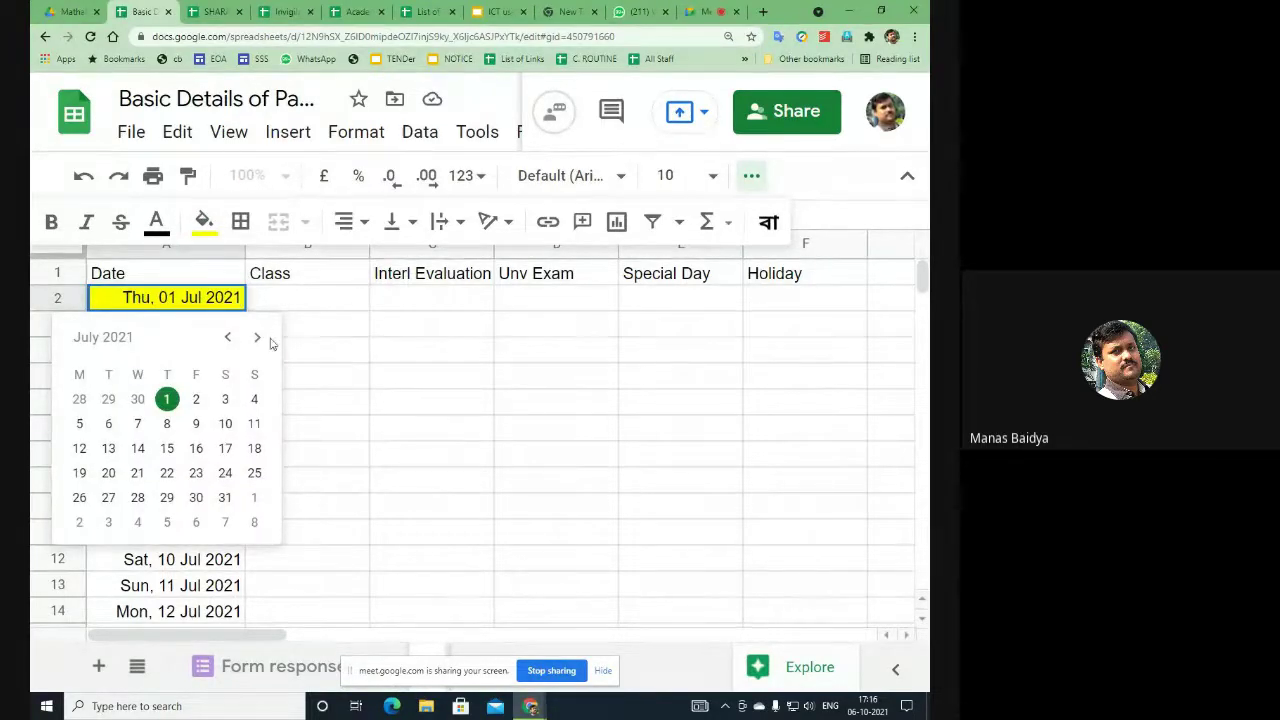
pyautogui.press('BackSpace')
pyautogui.write('2')
pyautogui.press('Return')
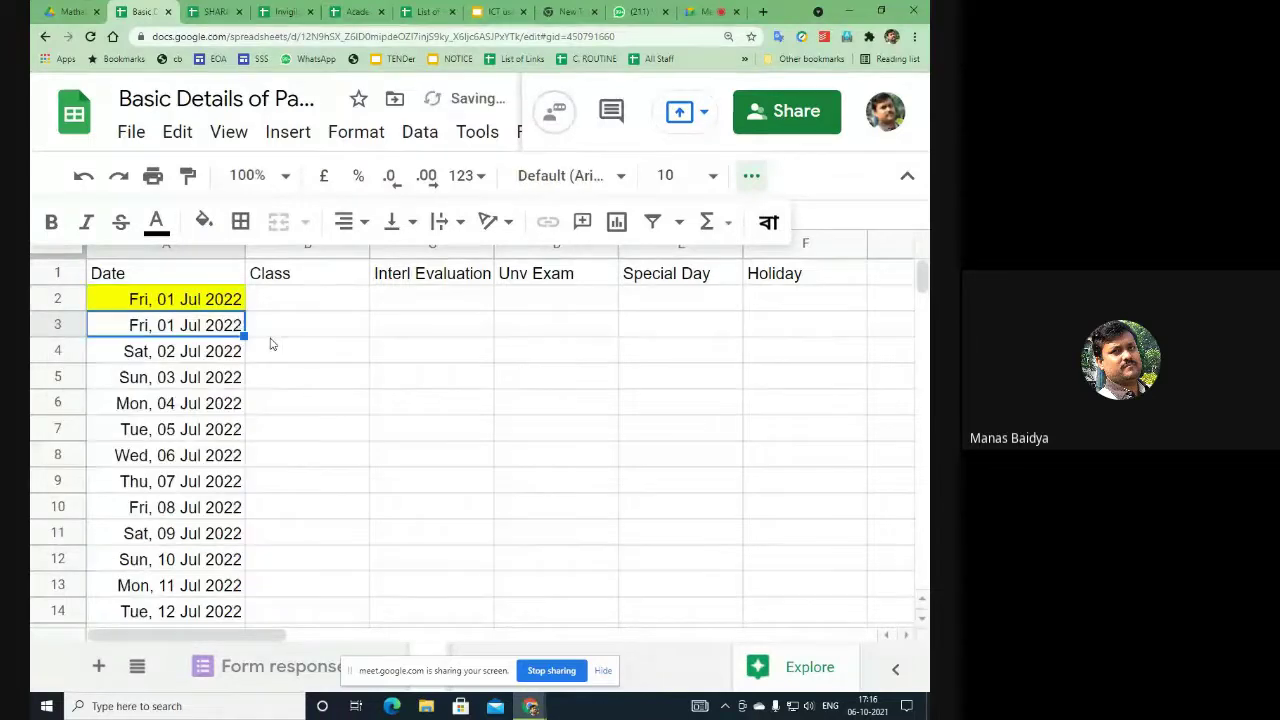
pyautogui.click(482, 376)
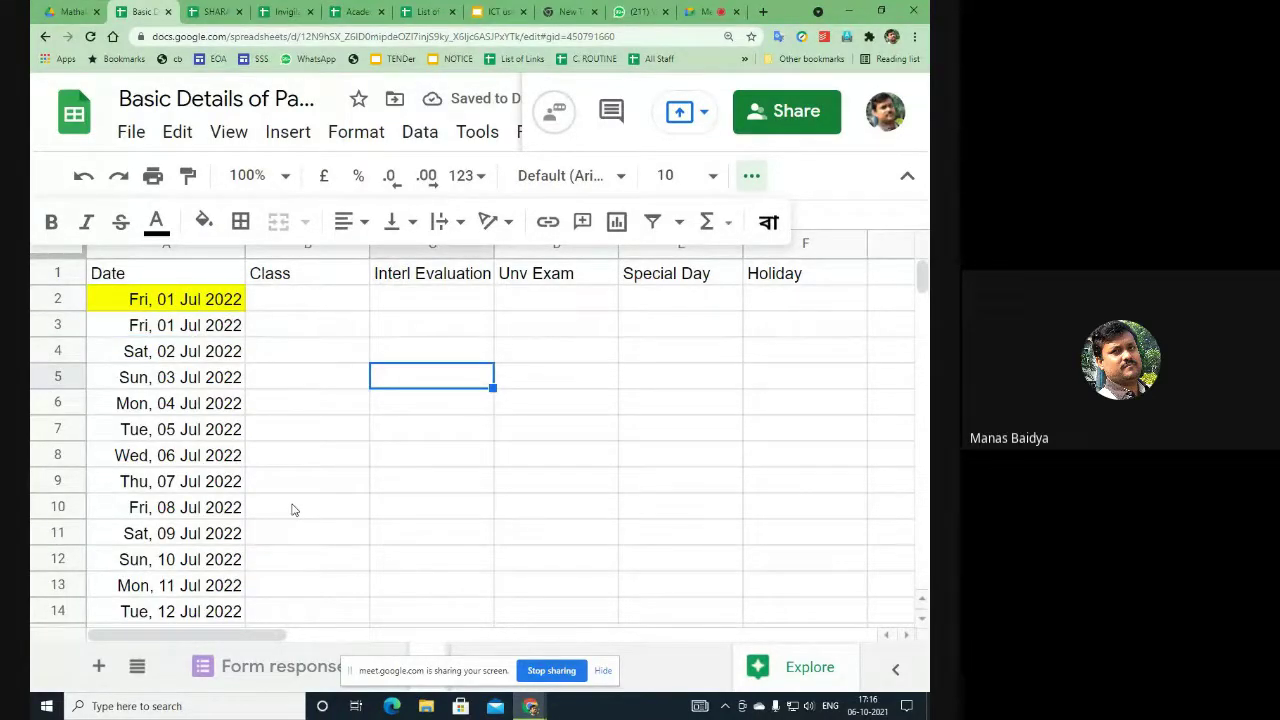
# Step: Check the recalculated date sequence from A3 down to its last entry and return to the top of the sheet
pyautogui.click(160, 328)
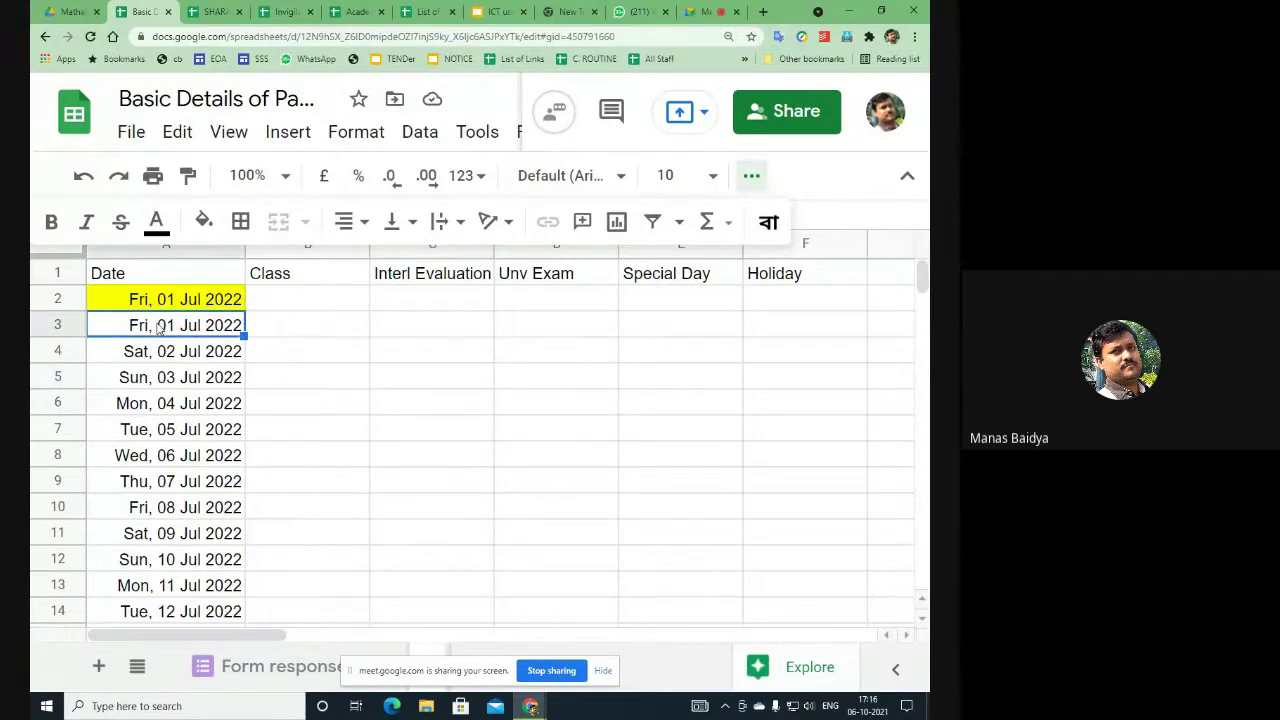
pyautogui.hotkey('ctrl', 'shift', 'Down')
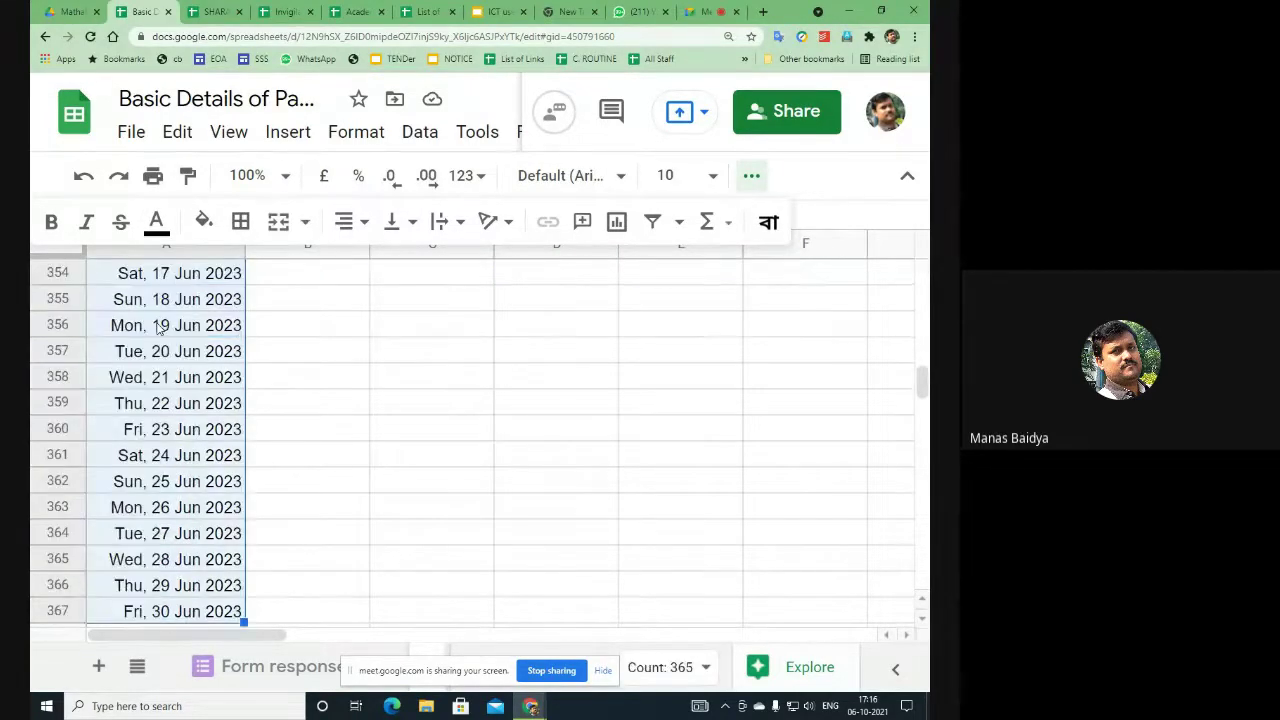
pyautogui.click(211, 618)
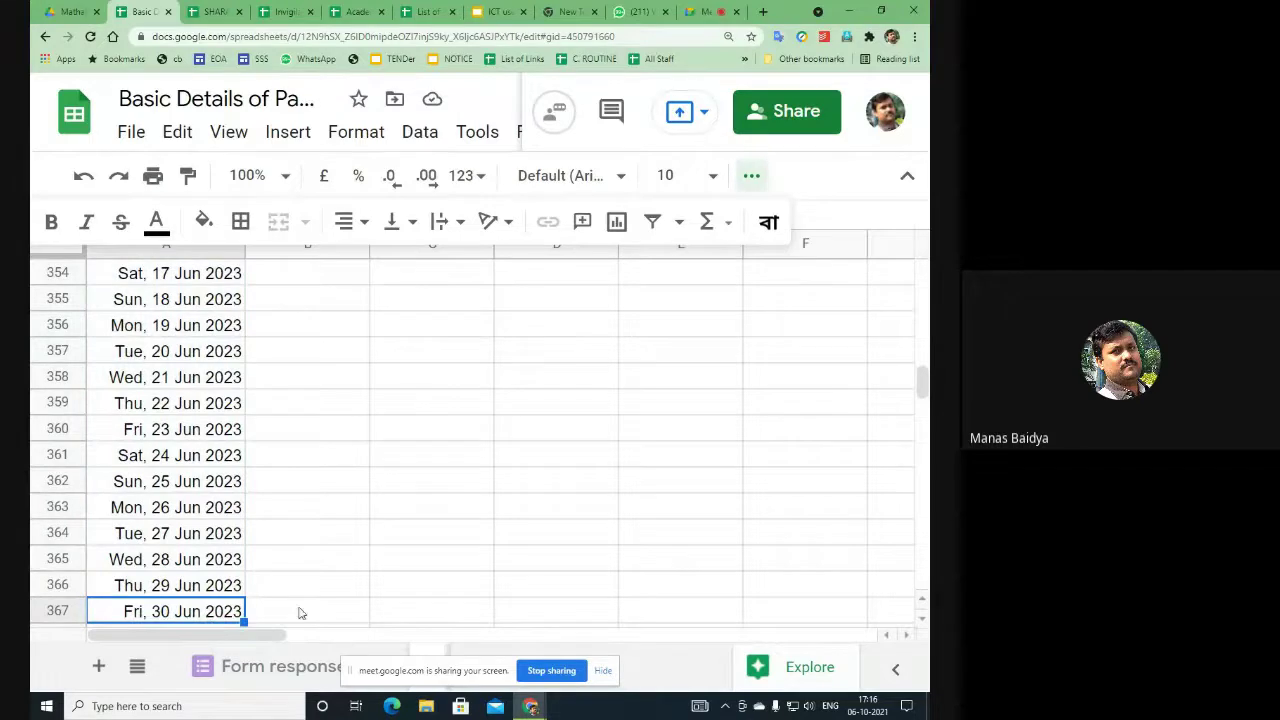
pyautogui.moveTo(924, 383); pyautogui.dragTo(924, 268)
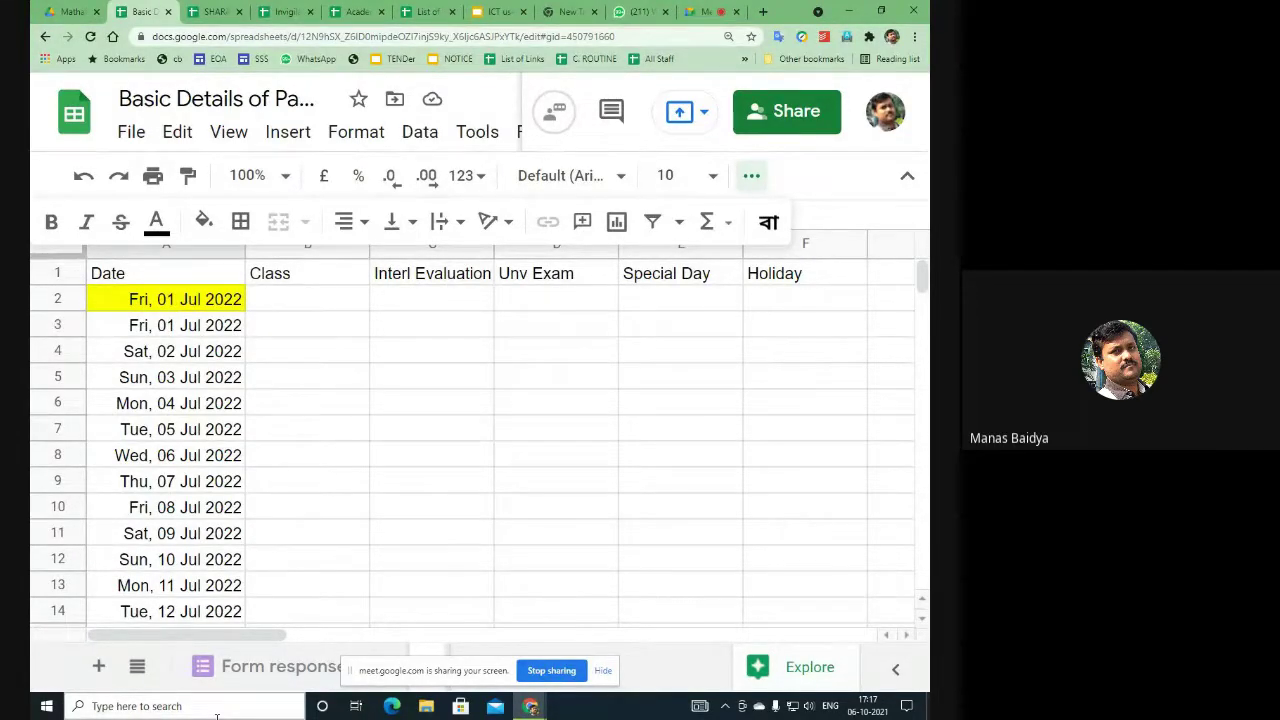
pyautogui.click(170, 325)
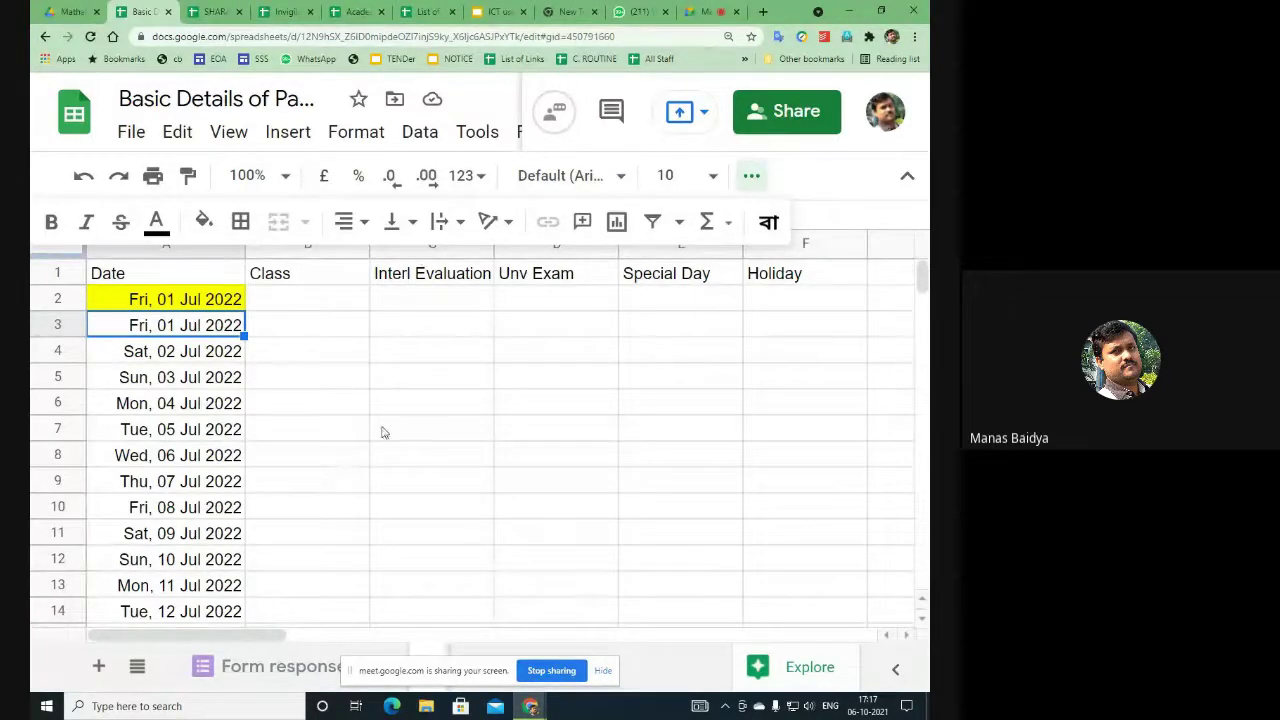
pyautogui.click(279, 377)
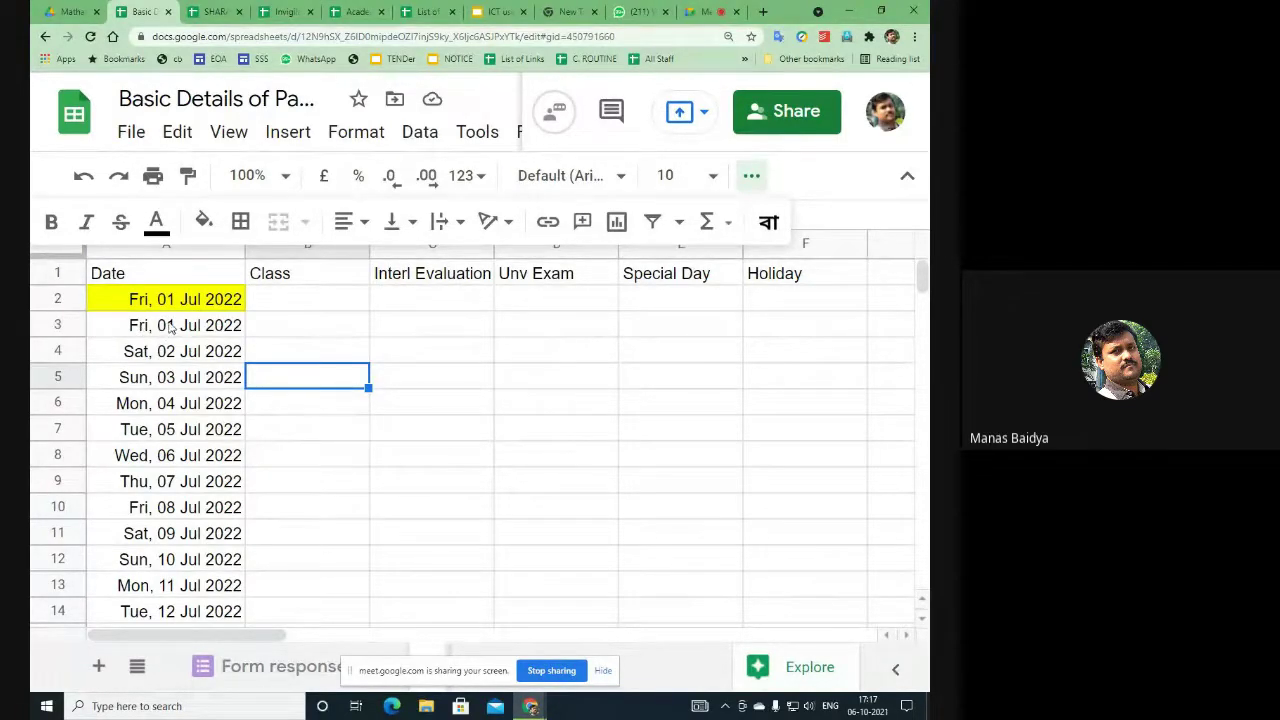
# Step: Hide row 2, which holds the yellow start date cell, so the header sits directly above the date list
pyautogui.click(52, 298)
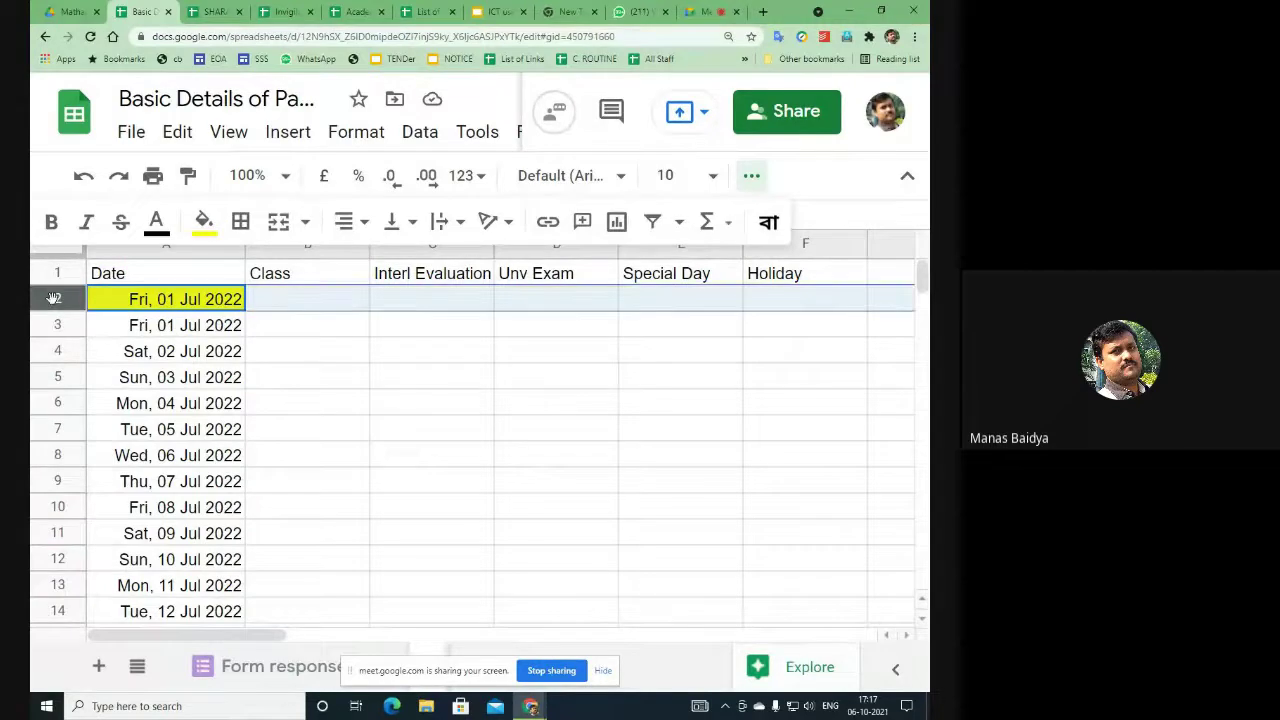
pyautogui.rightClick(52, 298)
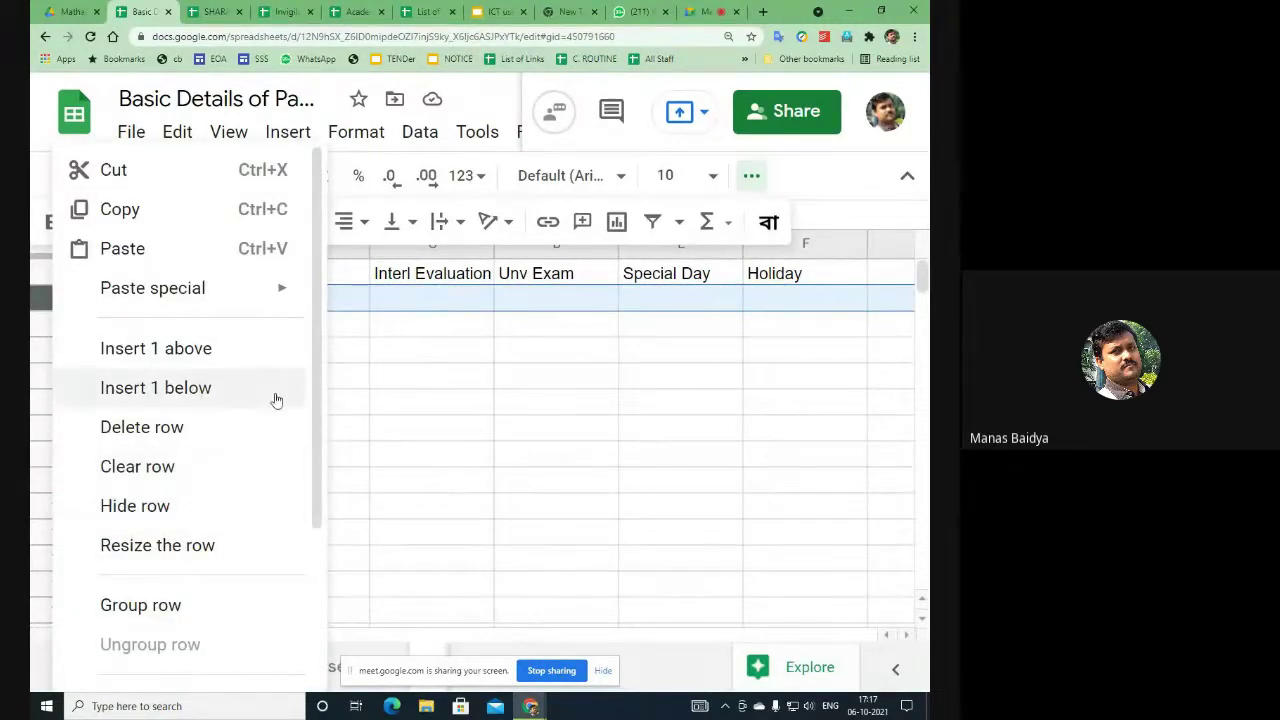
pyautogui.click(187, 507)
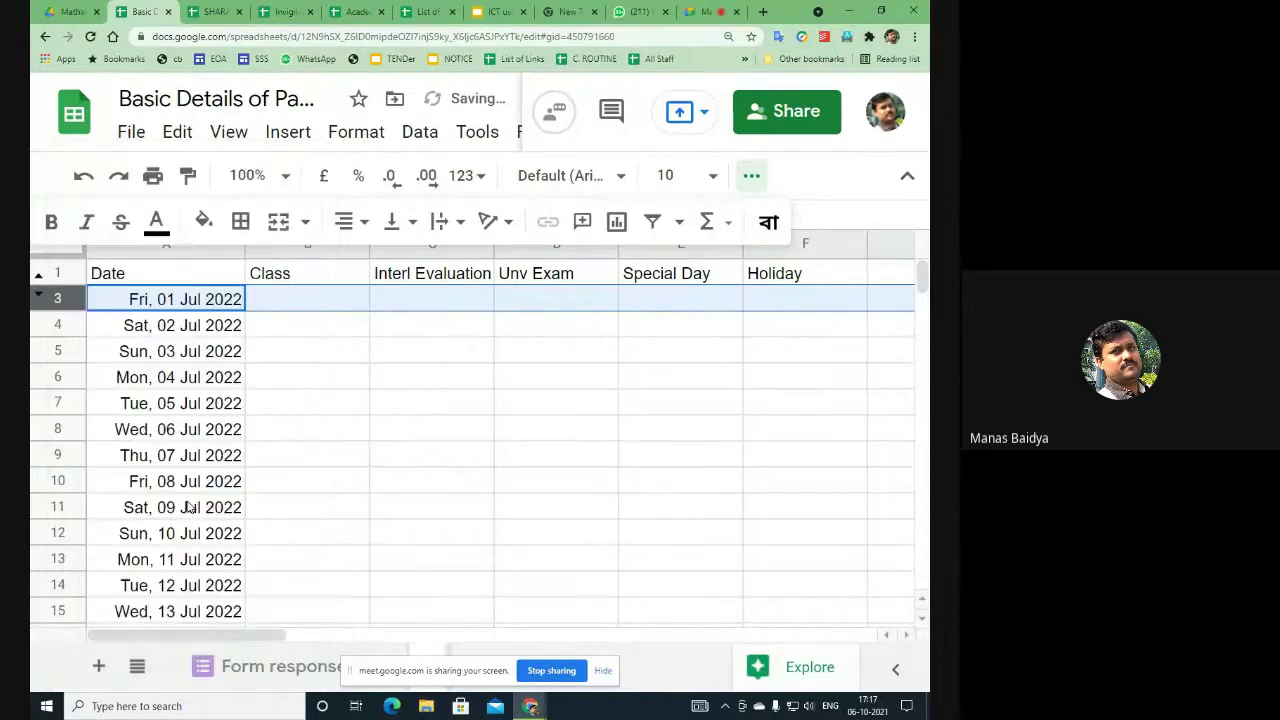
pyautogui.click(472, 408)
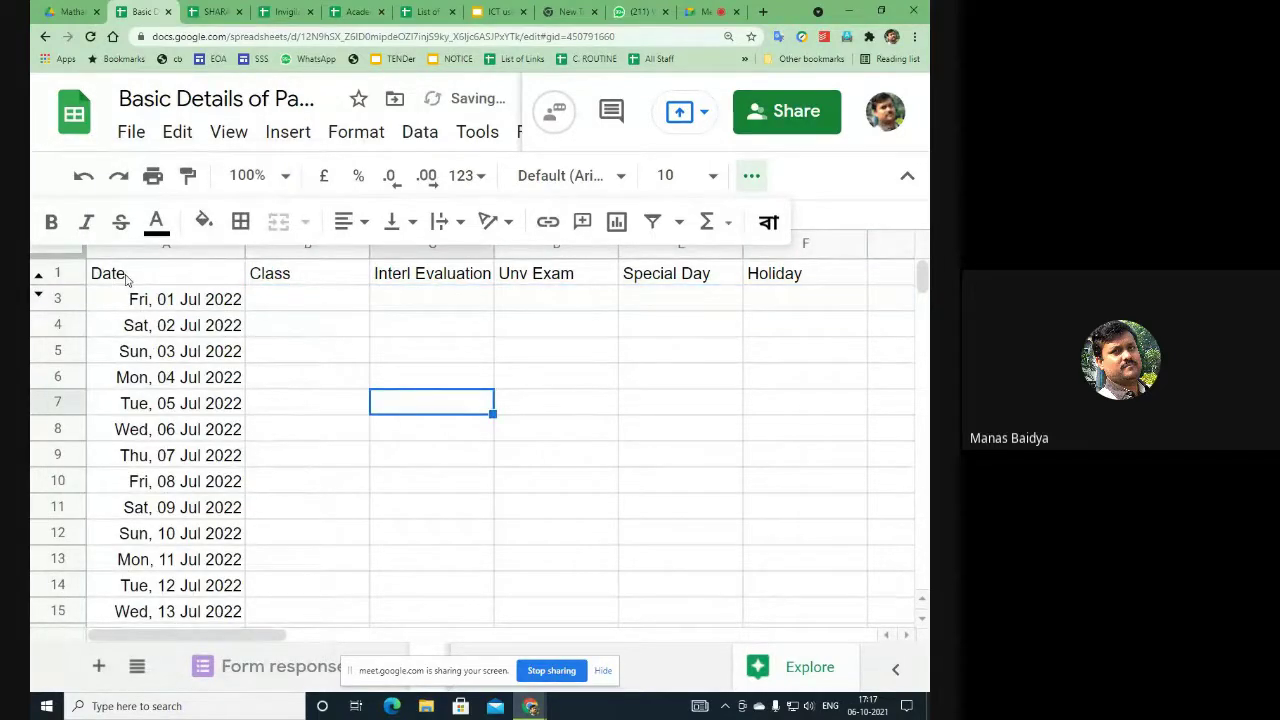
# Step: Apply the cyan default alternating colours style with a header to the calendar range A1:F367
pyautogui.moveTo(126, 279); pyautogui.dragTo(770, 283)
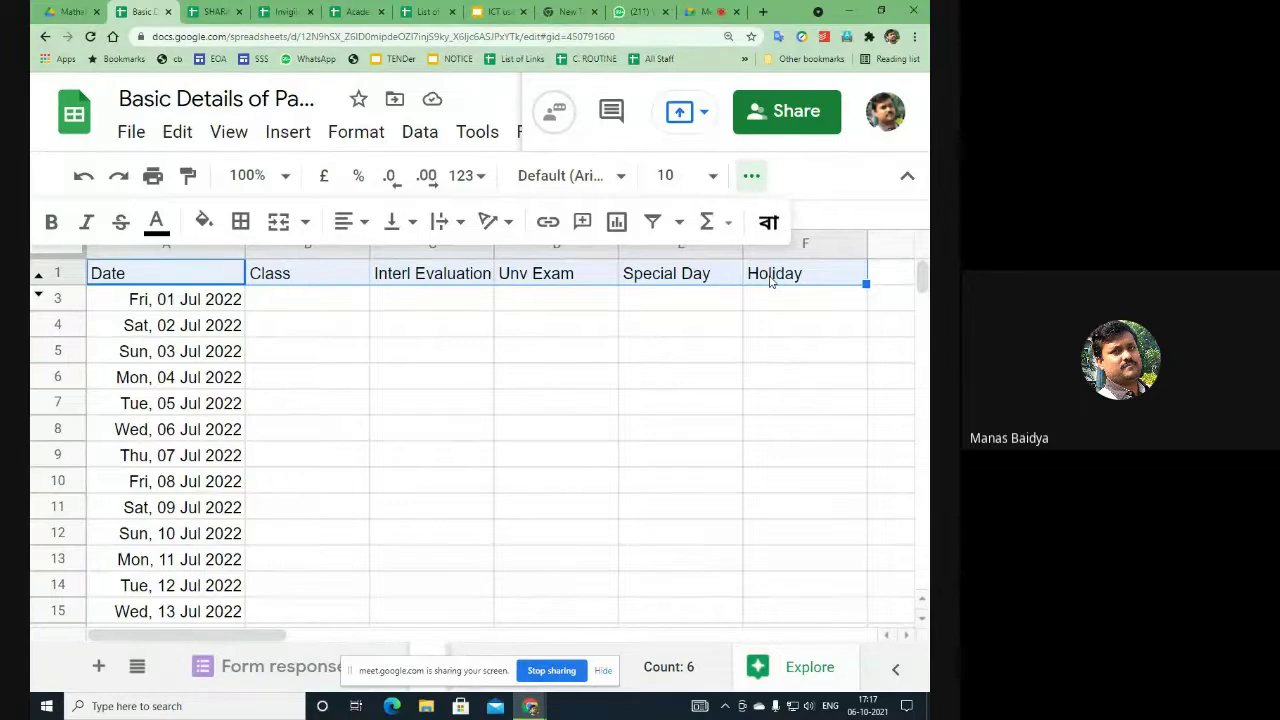
pyautogui.hotkey('ctrl', 'shift', 'Down')
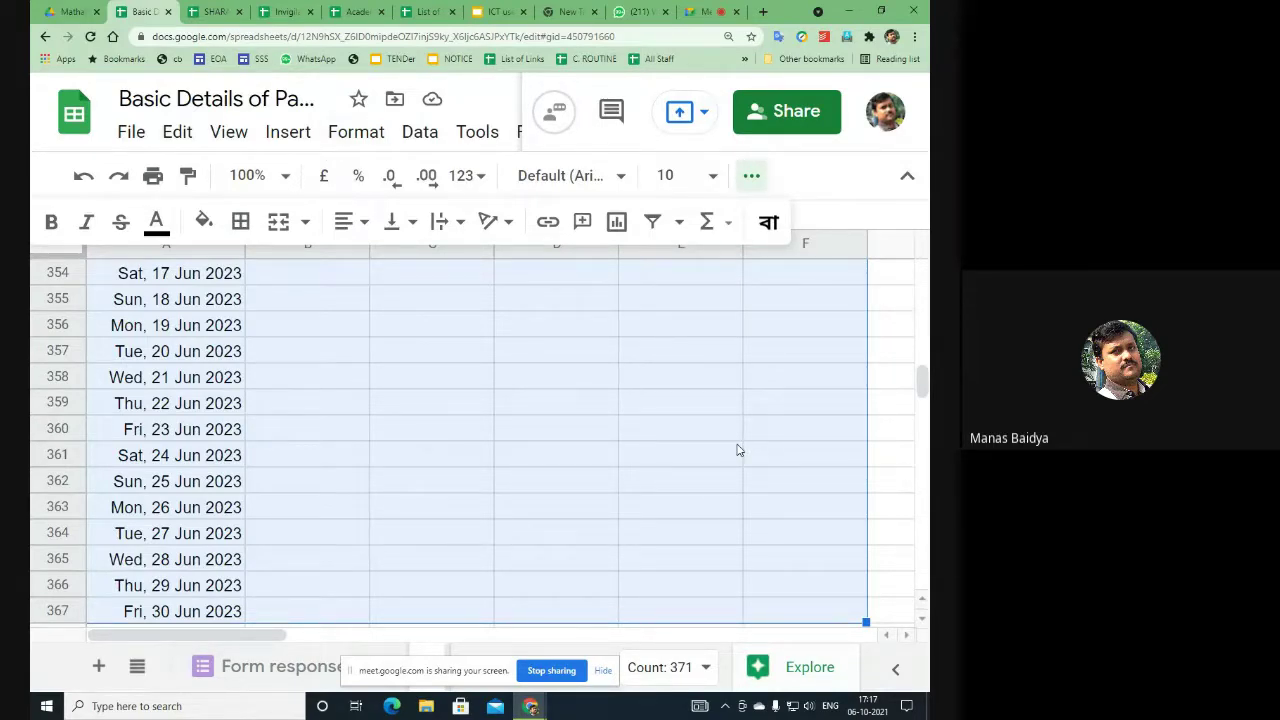
pyautogui.click(355, 138)
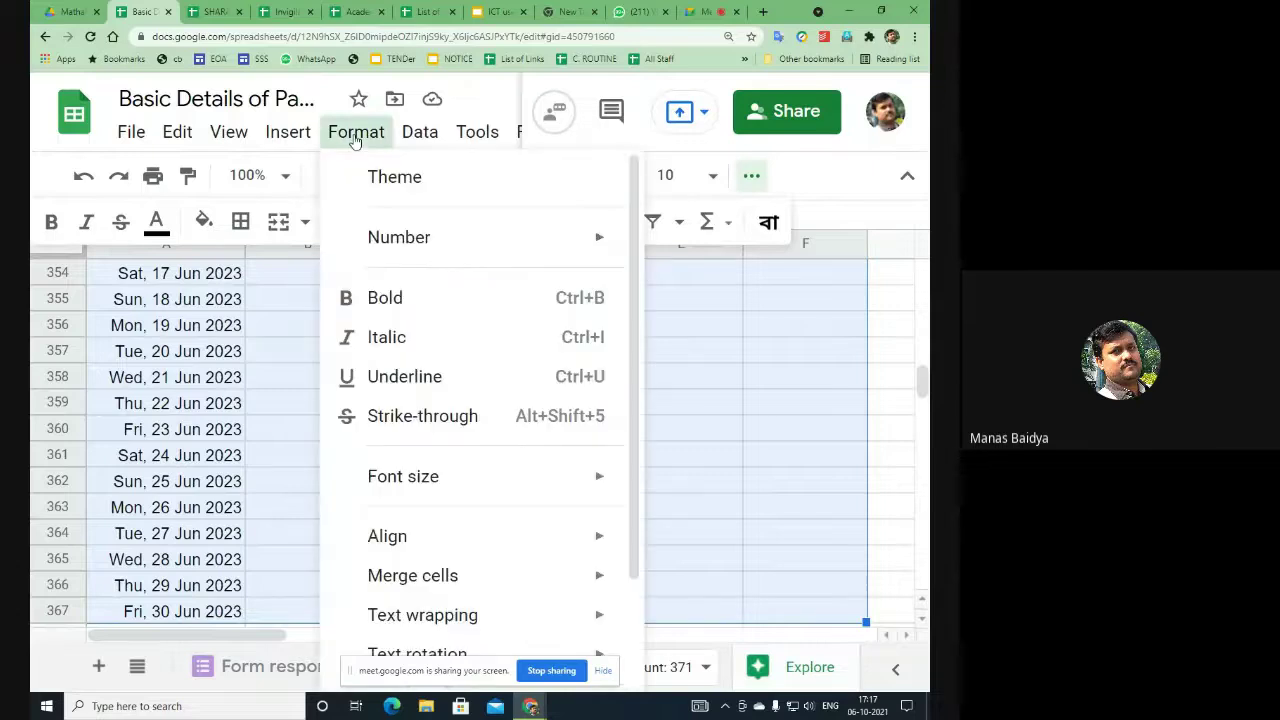
pyautogui.scroll(-3, 451, 468)
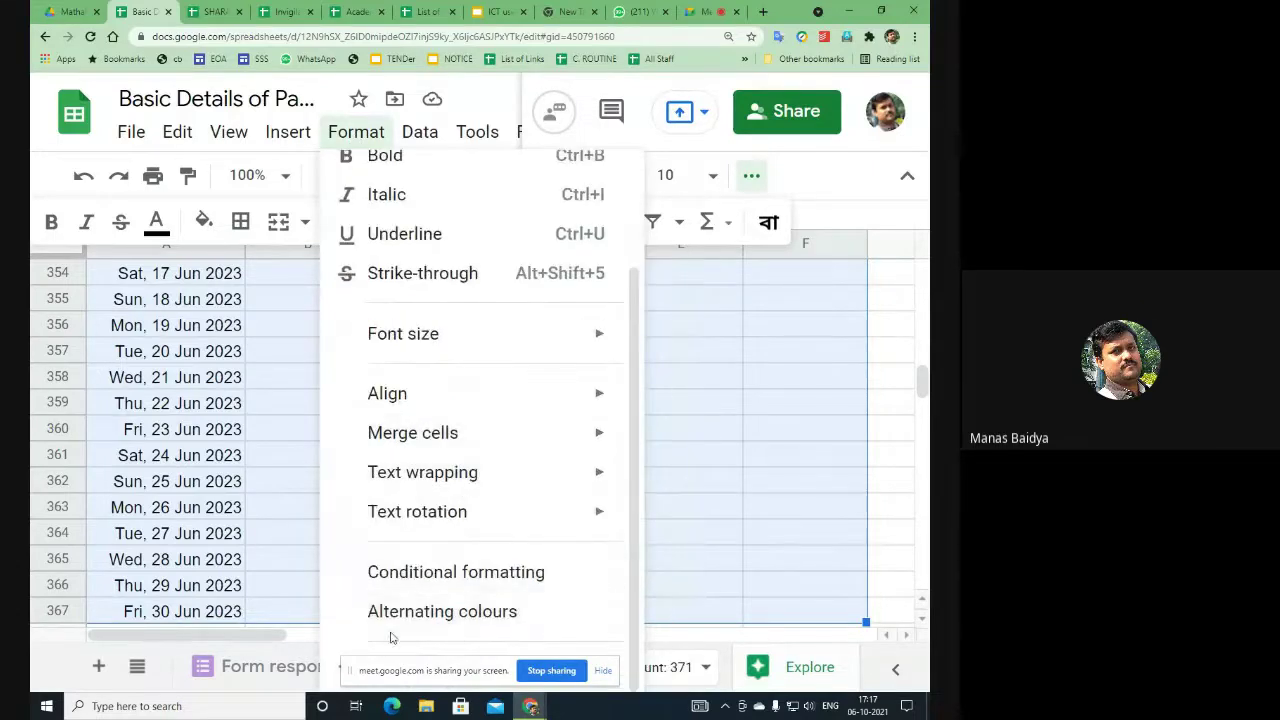
pyautogui.click(486, 622)
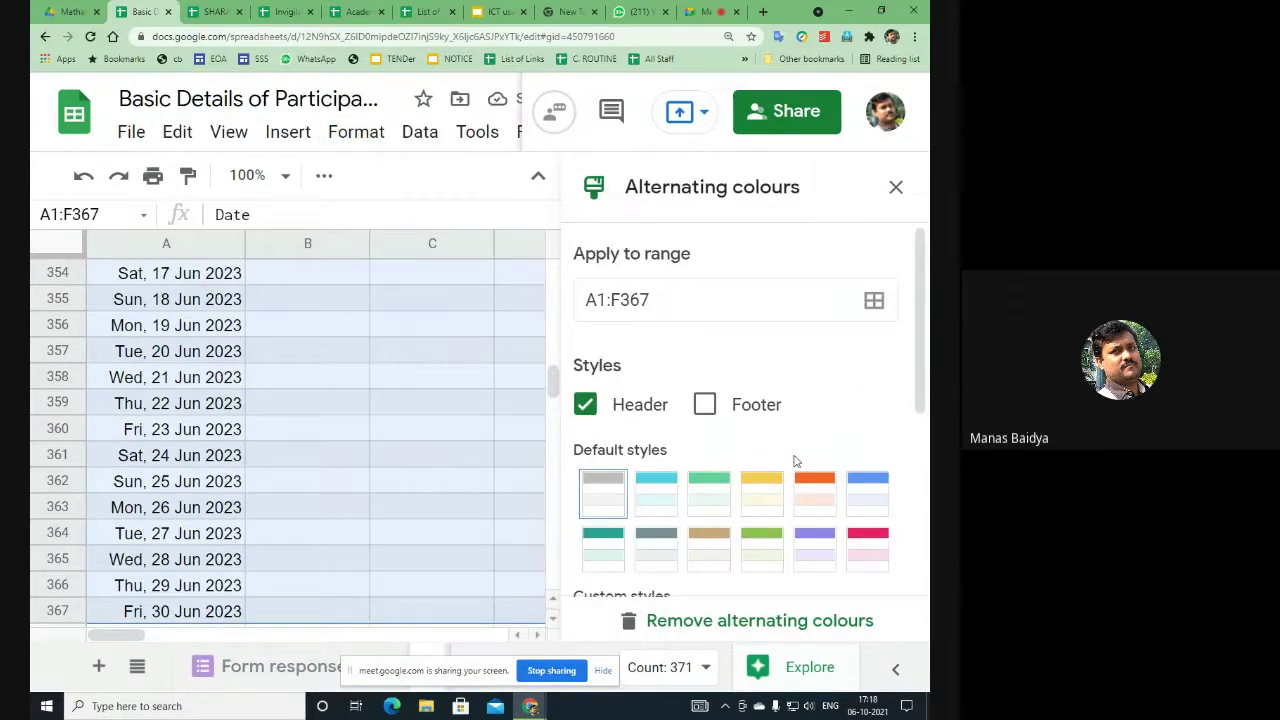
pyautogui.click(646, 497)
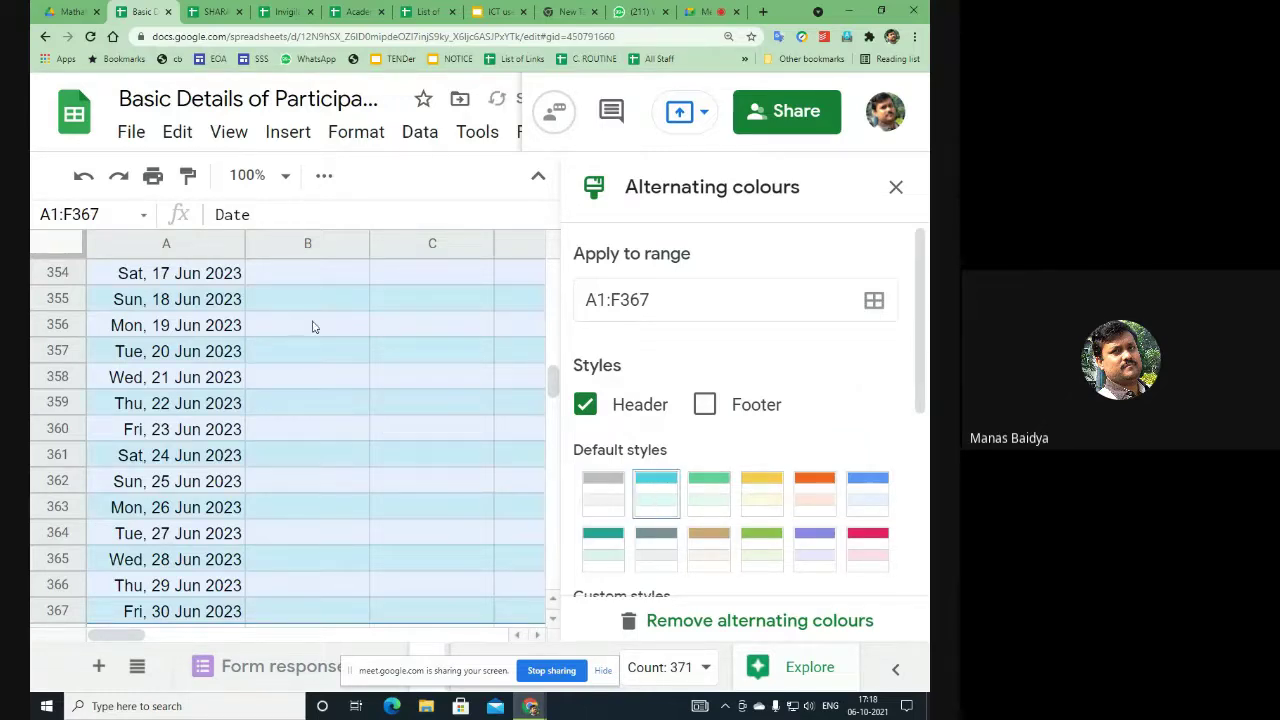
pyautogui.click(766, 506)
pyautogui.click(660, 503)
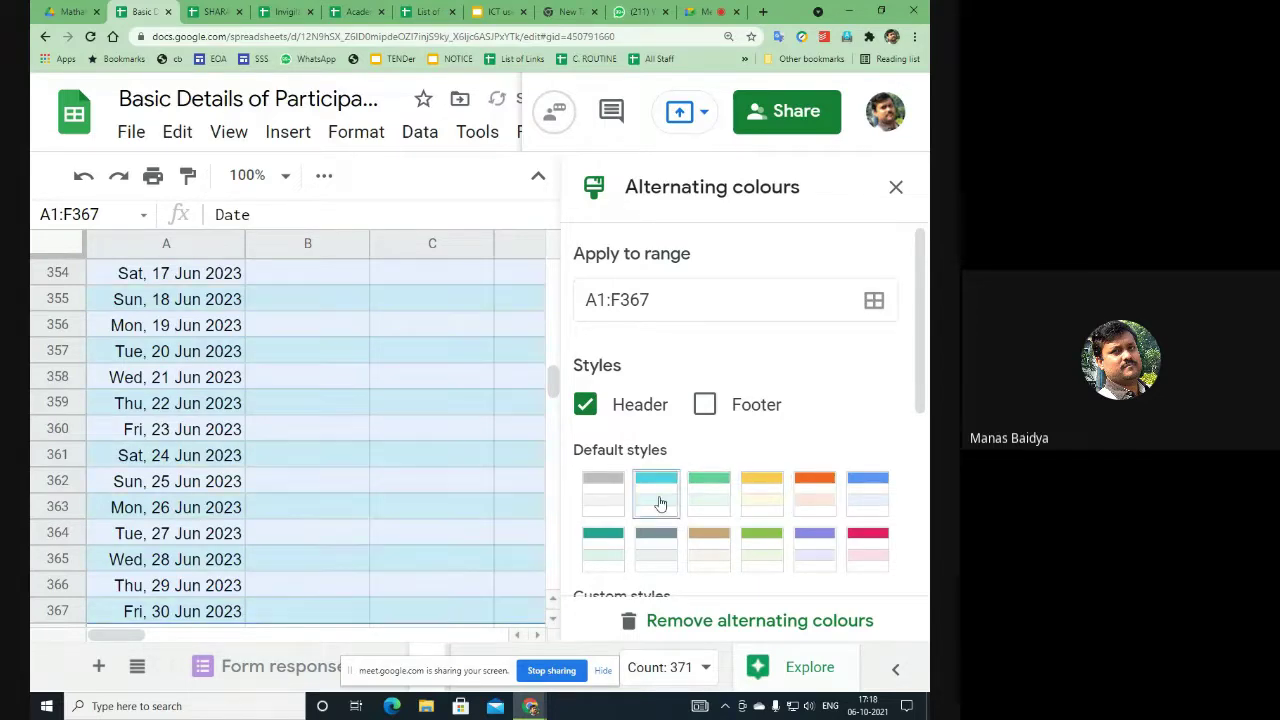
pyautogui.click(914, 190)
pyautogui.moveTo(921, 380); pyautogui.dragTo(921, 276)
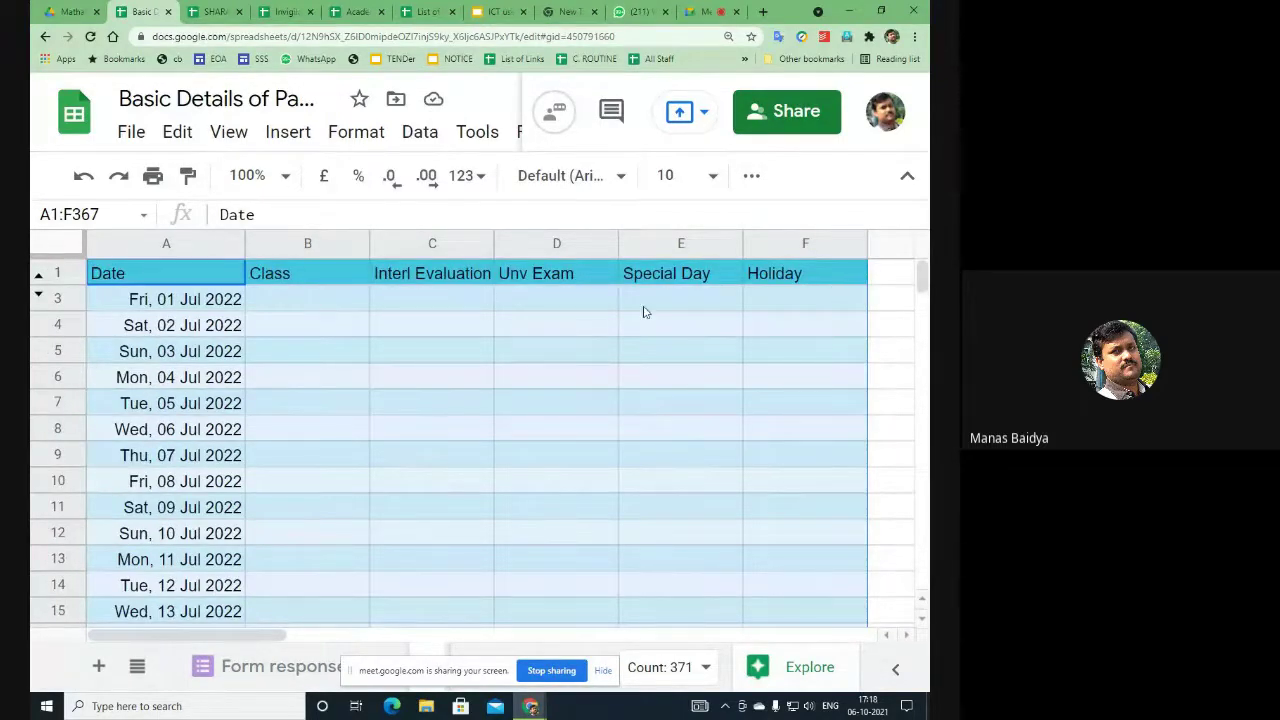
pyautogui.scroll(-13, 394, 378)
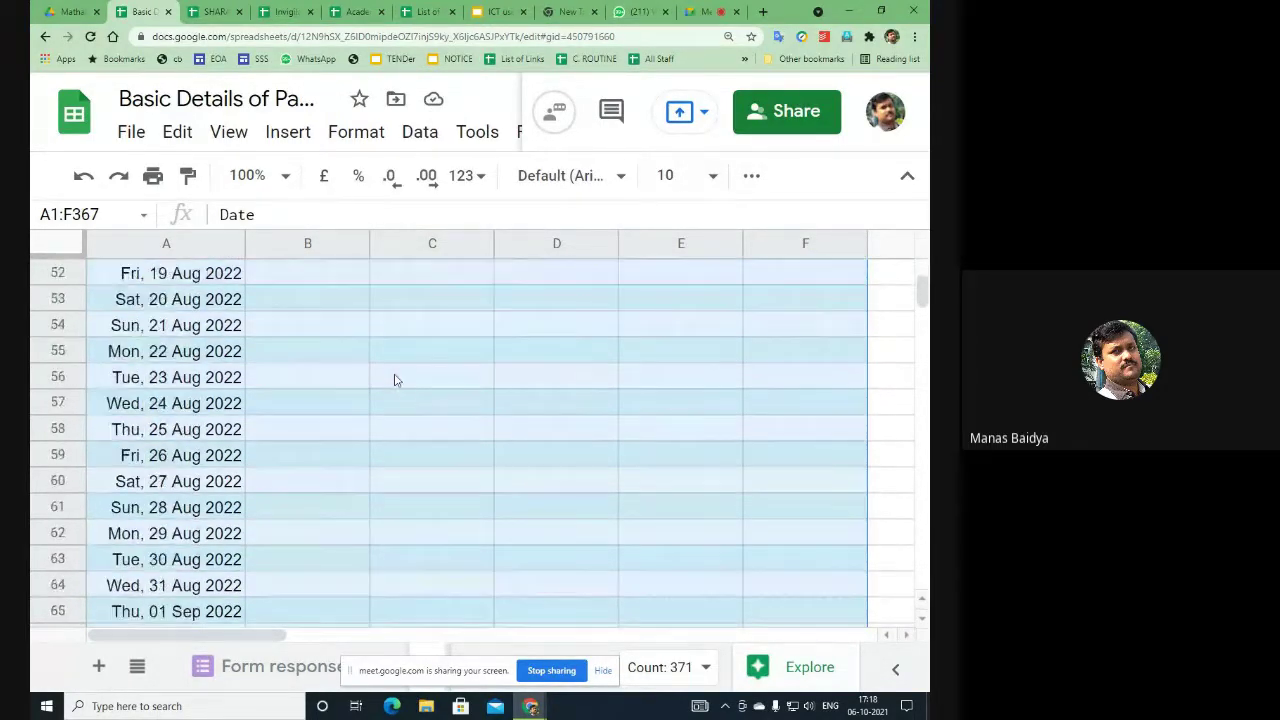
pyautogui.scroll(13, 394, 378)
# Step: Enter the codes CL, IE, UE and SD in cells B3 to E3 under their matching headings
pyautogui.click(323, 302)
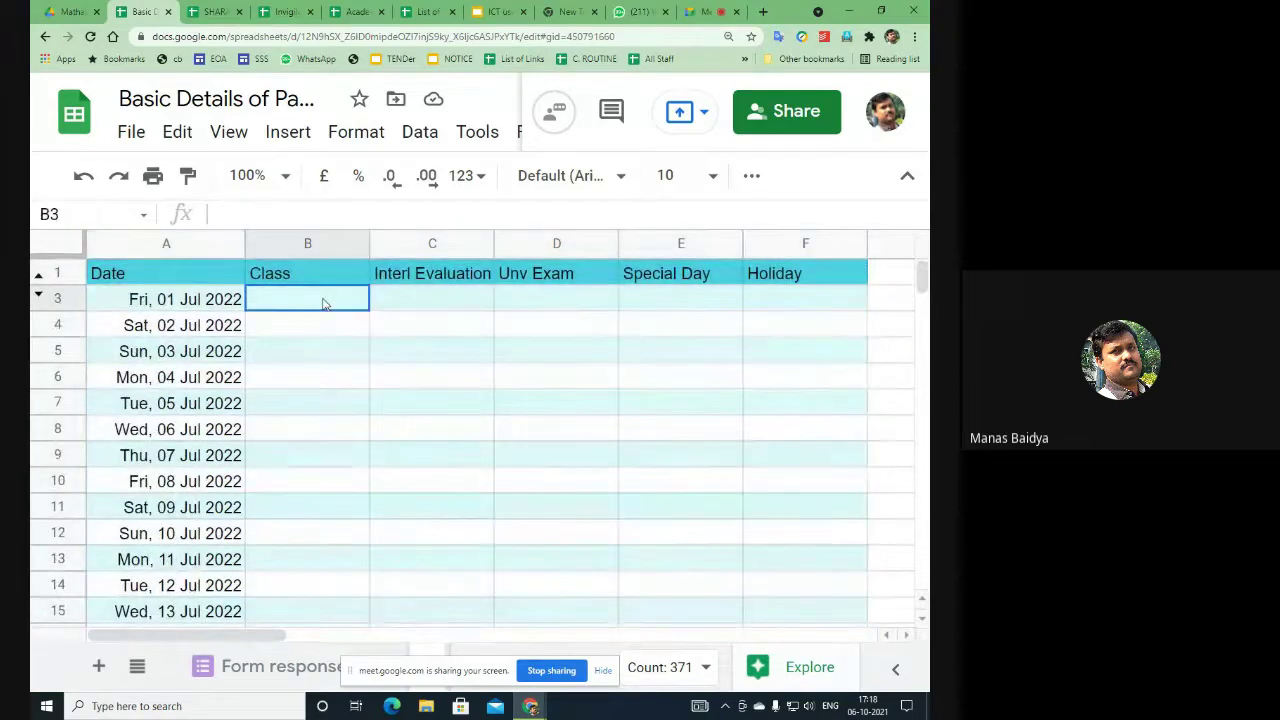
pyautogui.write('C')
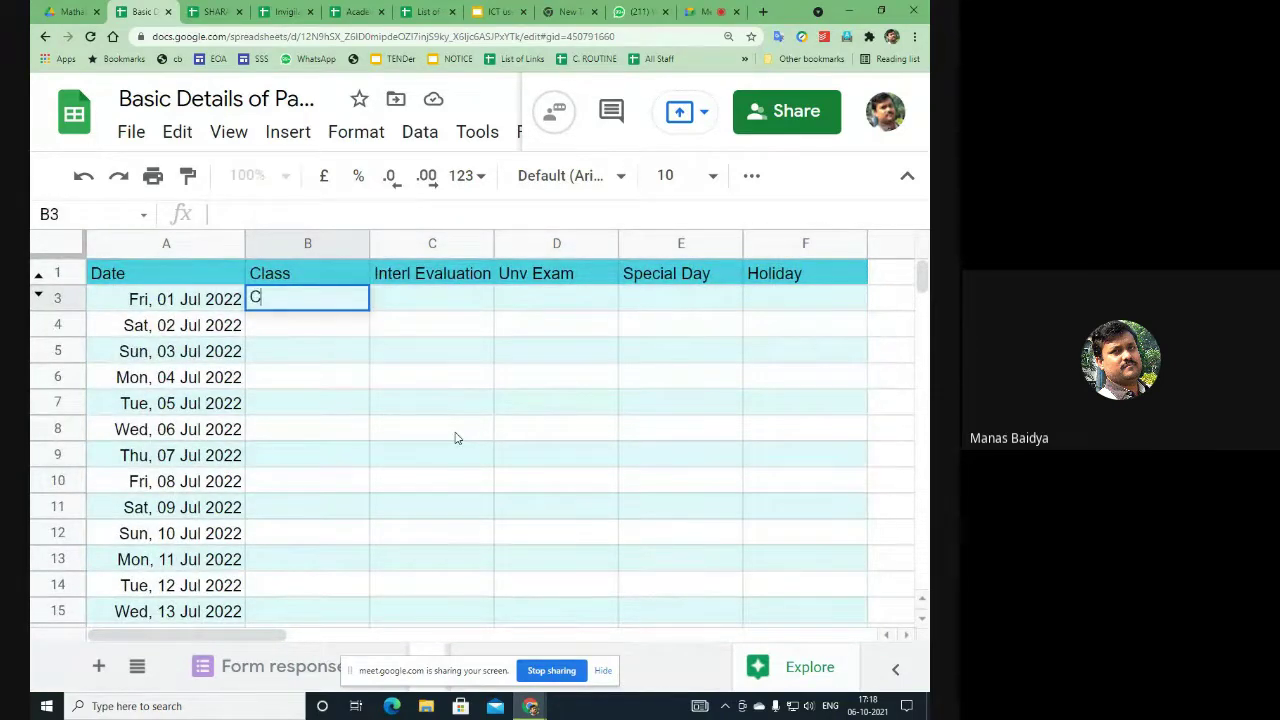
pyautogui.write('L')
pyautogui.press('Tab')
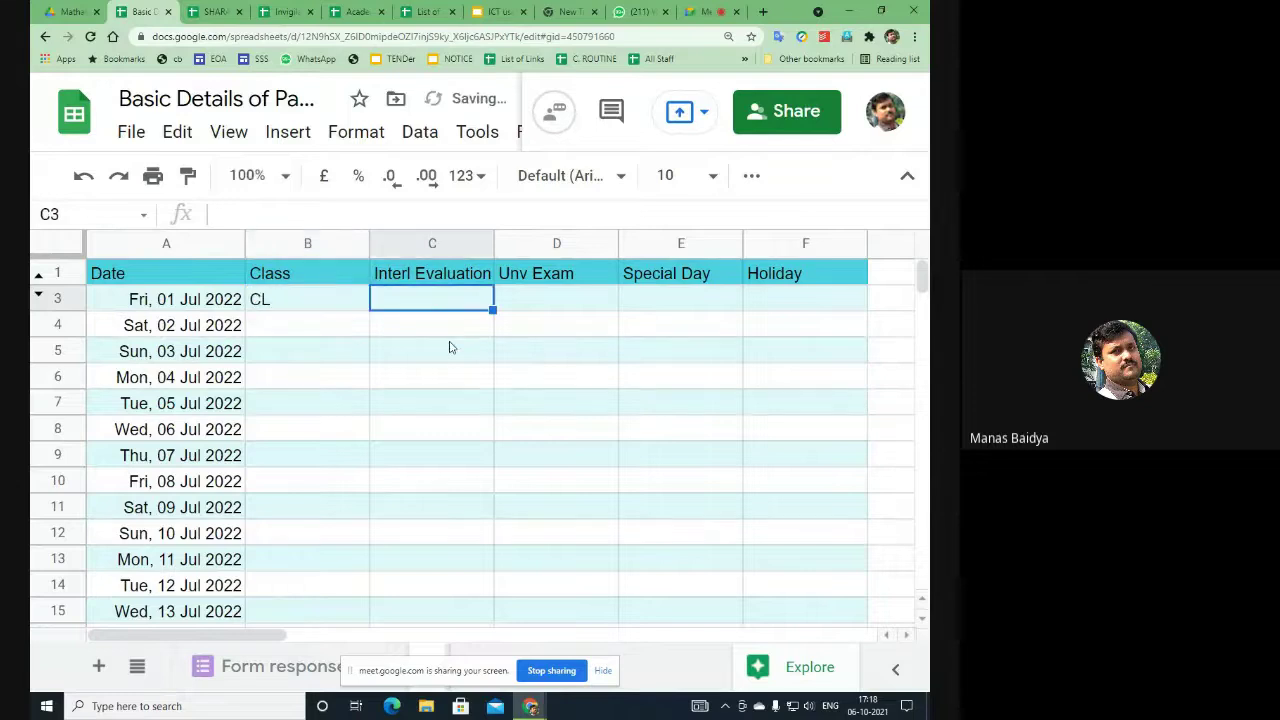
pyautogui.write('IE')
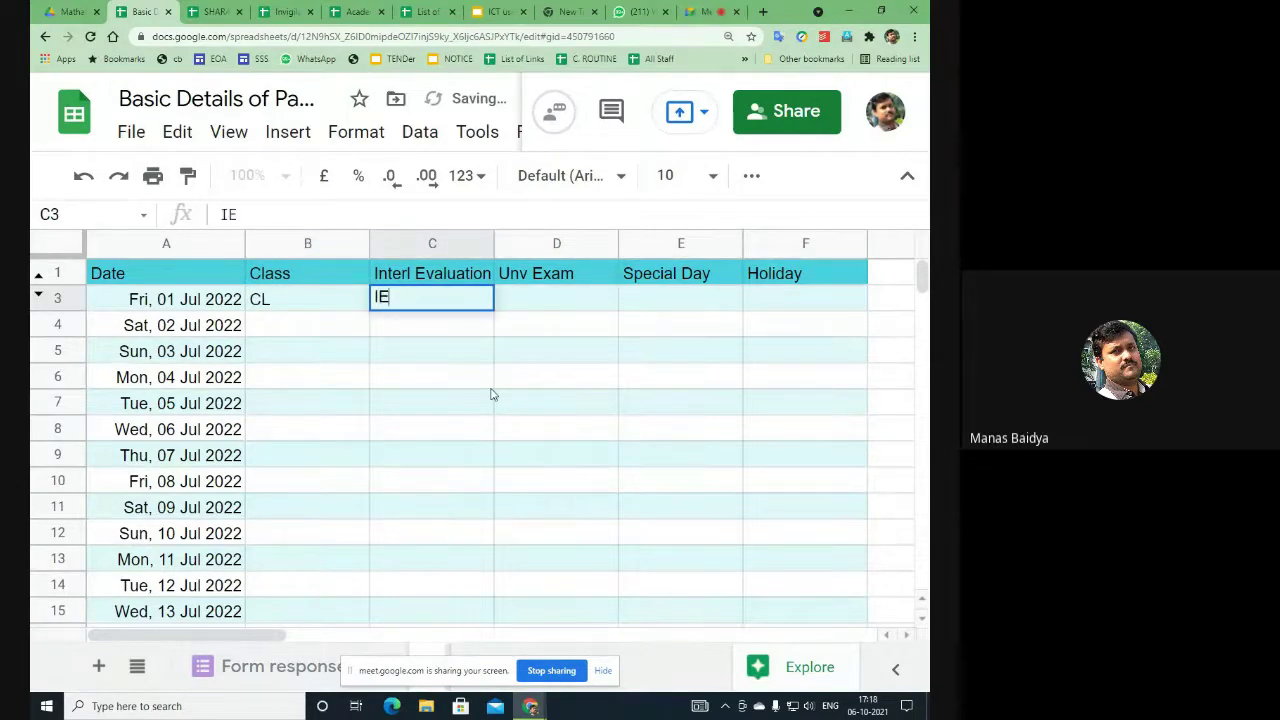
pyautogui.click(546, 308)
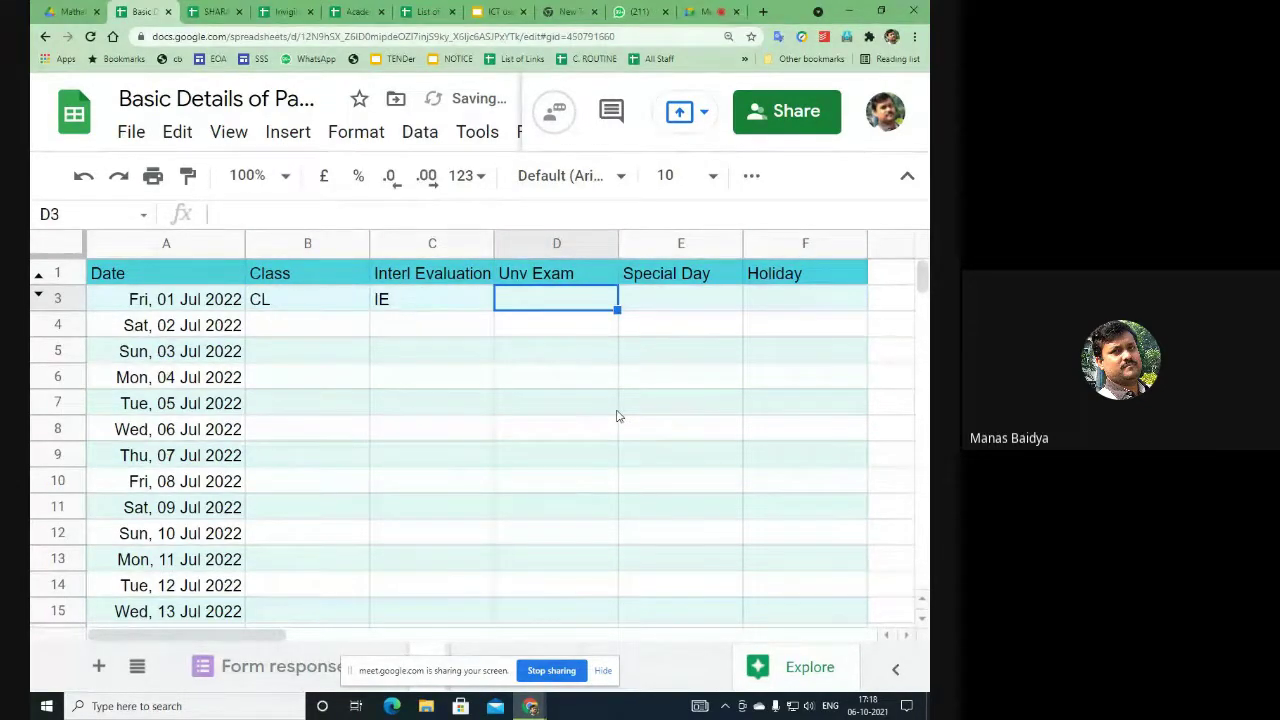
pyautogui.write('U')
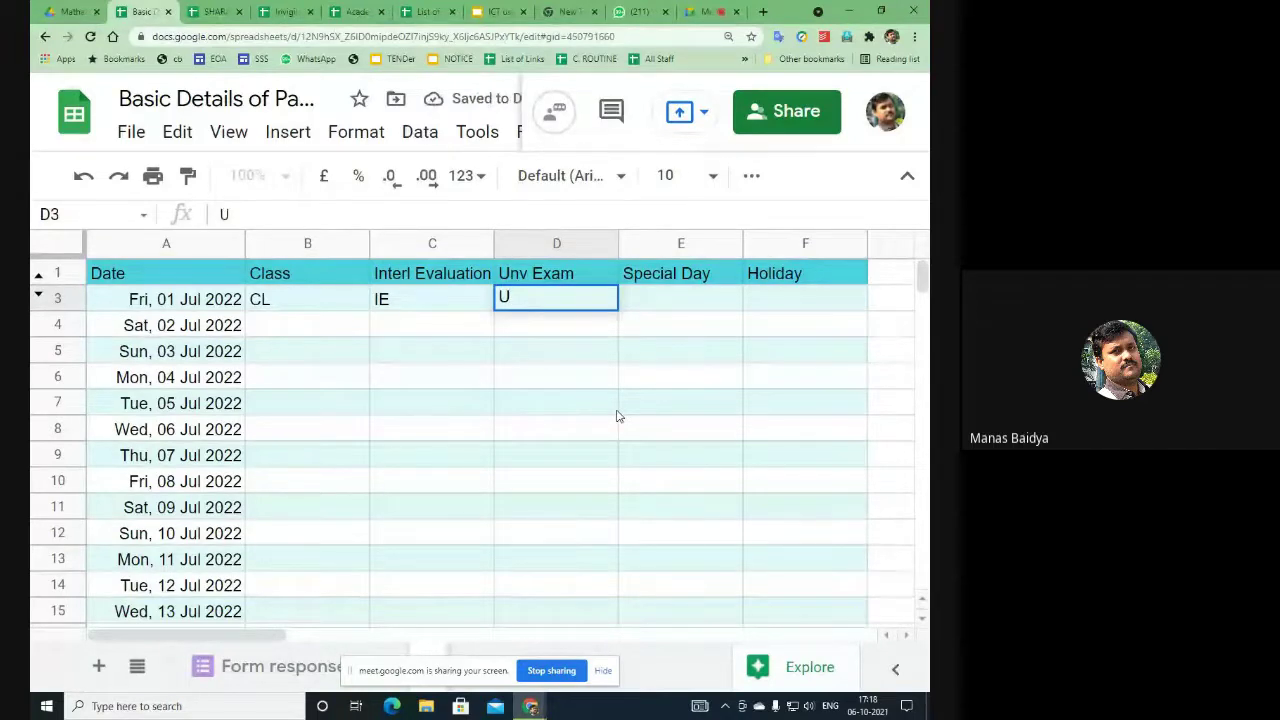
pyautogui.write('E')
pyautogui.click(640, 306)
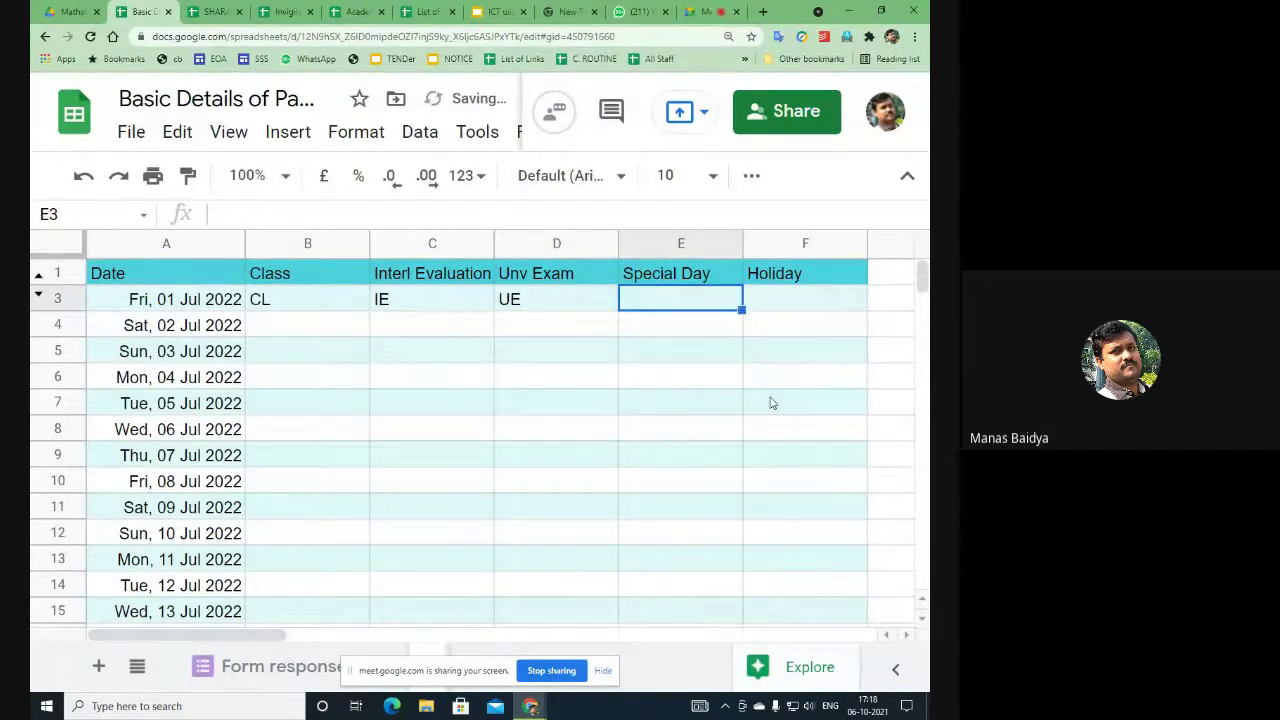
pyautogui.write('SP')
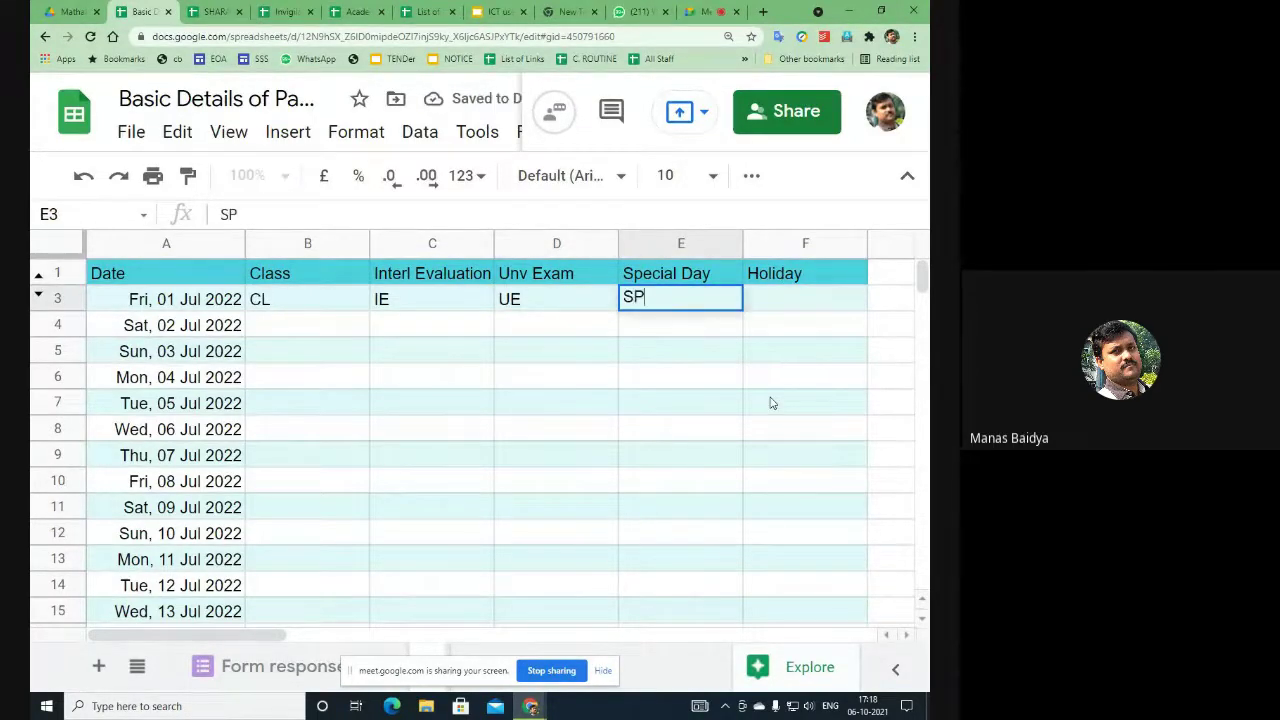
pyautogui.press('BackSpace')
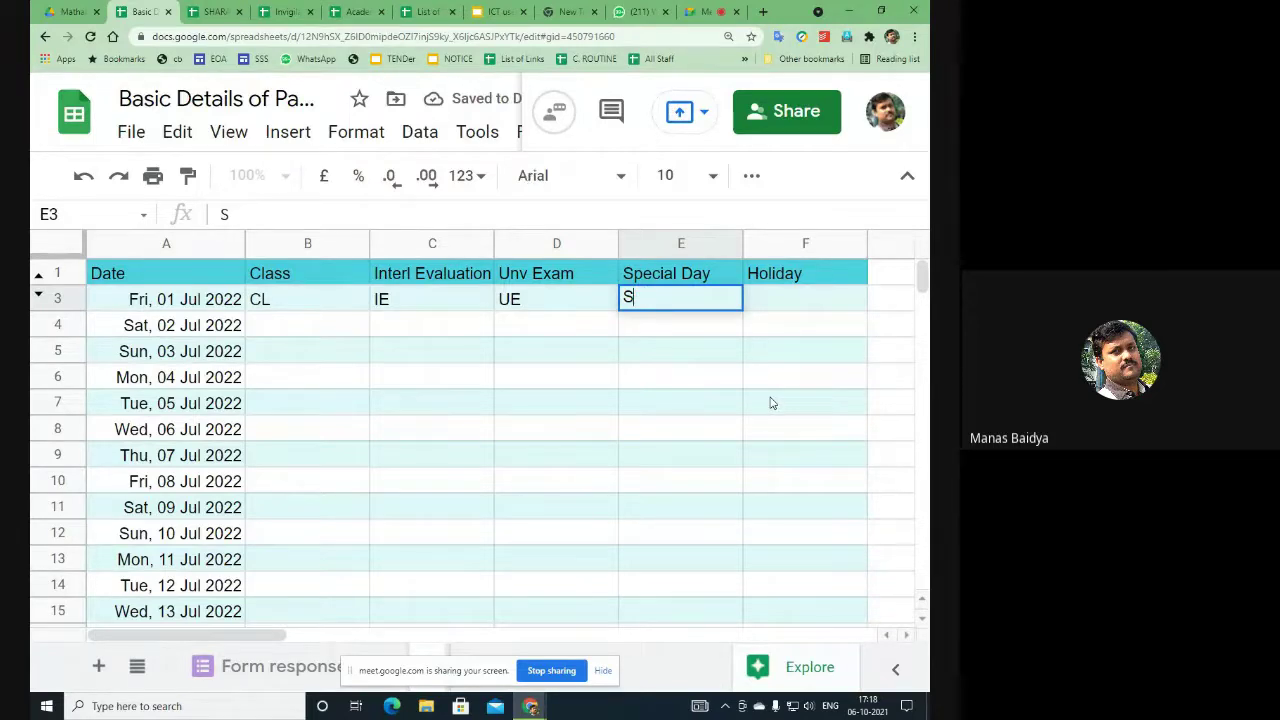
pyautogui.write('D')
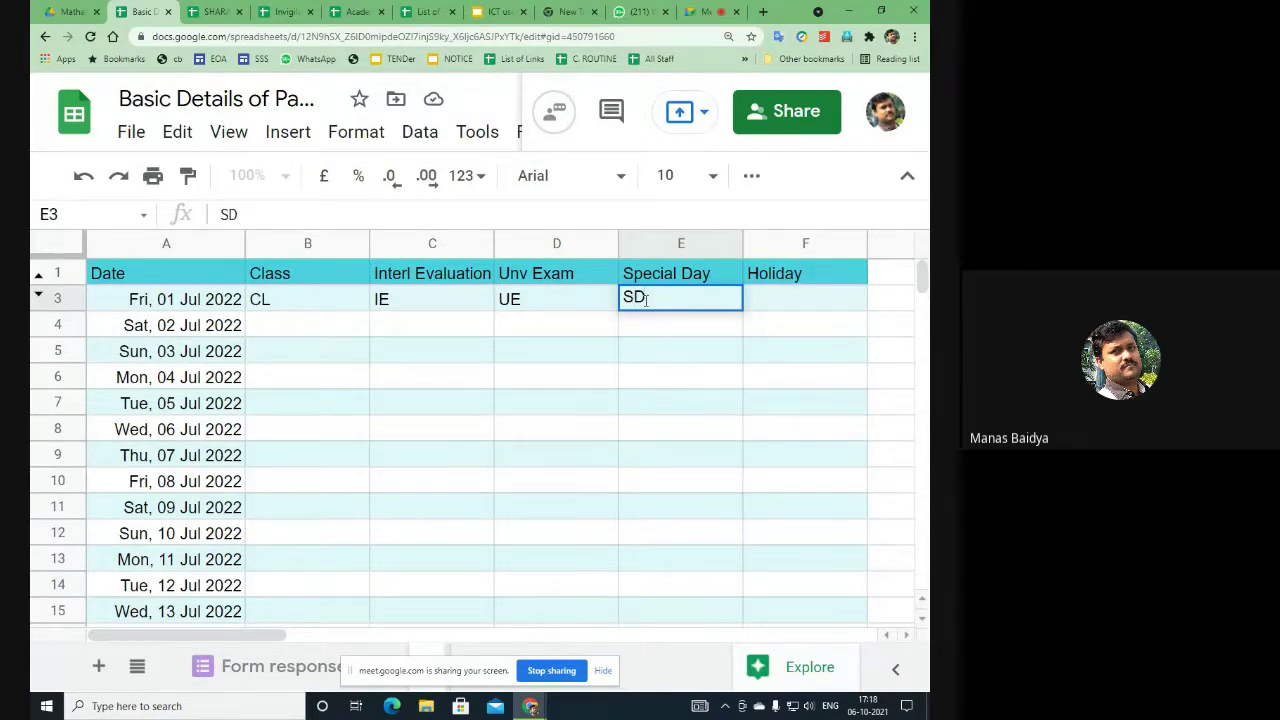
pyautogui.click(904, 306)
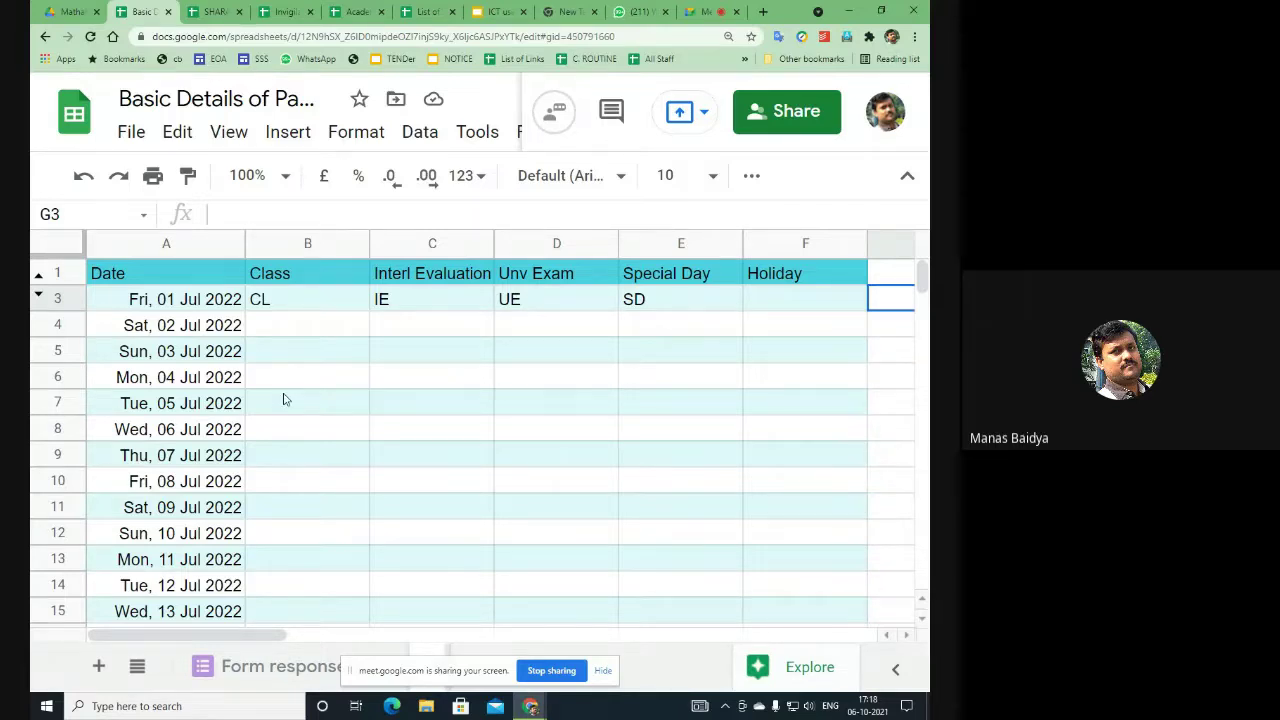
# Step: Enter CL in the Class column for 2 and 3 July 2022, cells B4 and B5
pyautogui.click(299, 310)
pyautogui.click(322, 330)
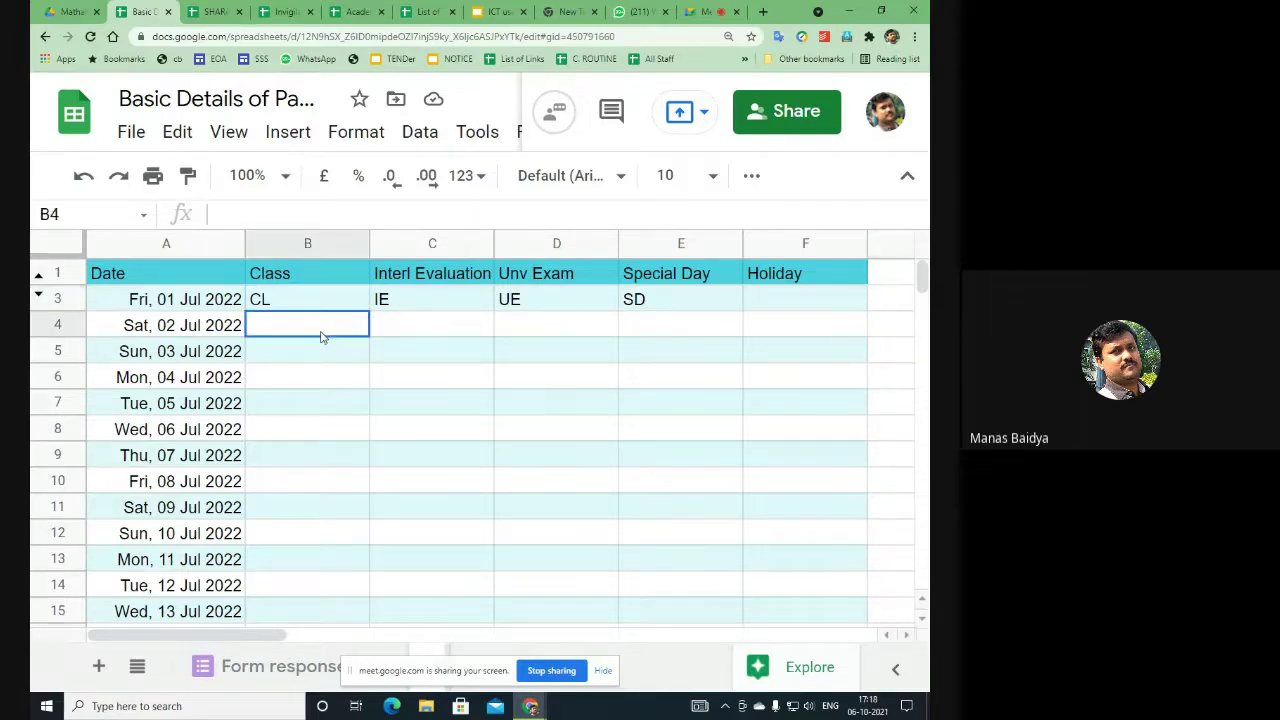
pyautogui.write('c')
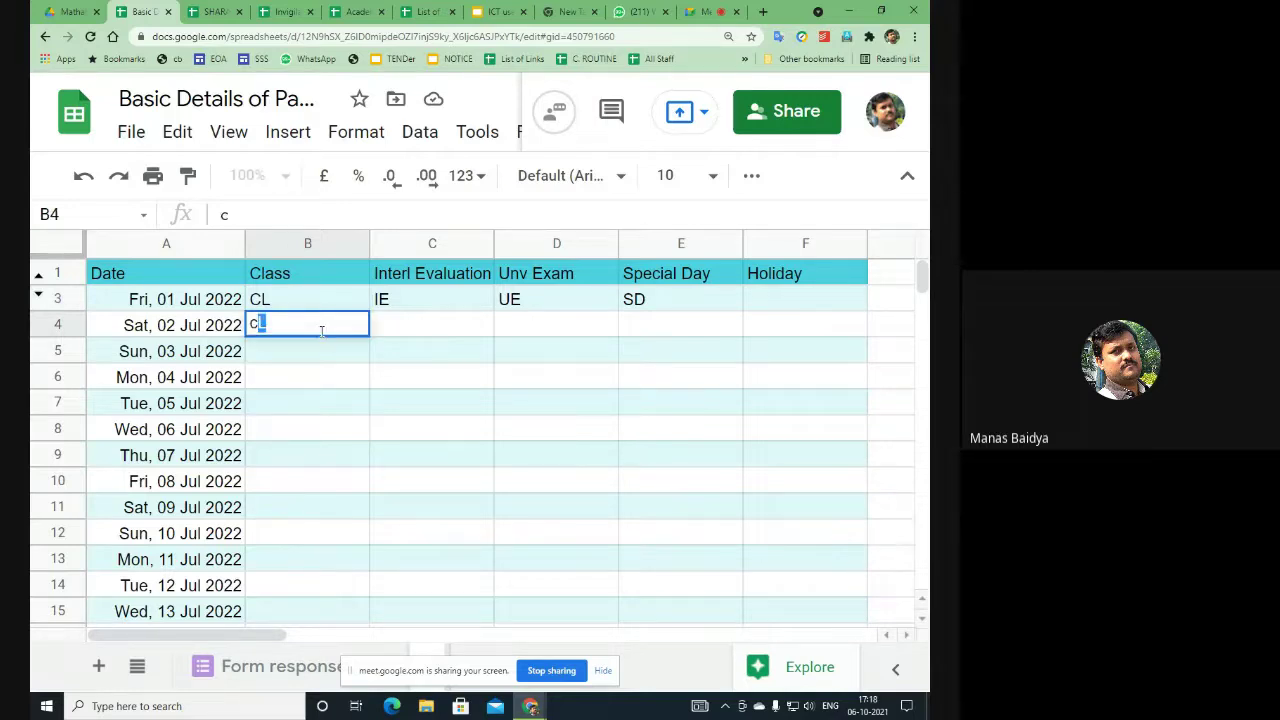
pyautogui.write('C')
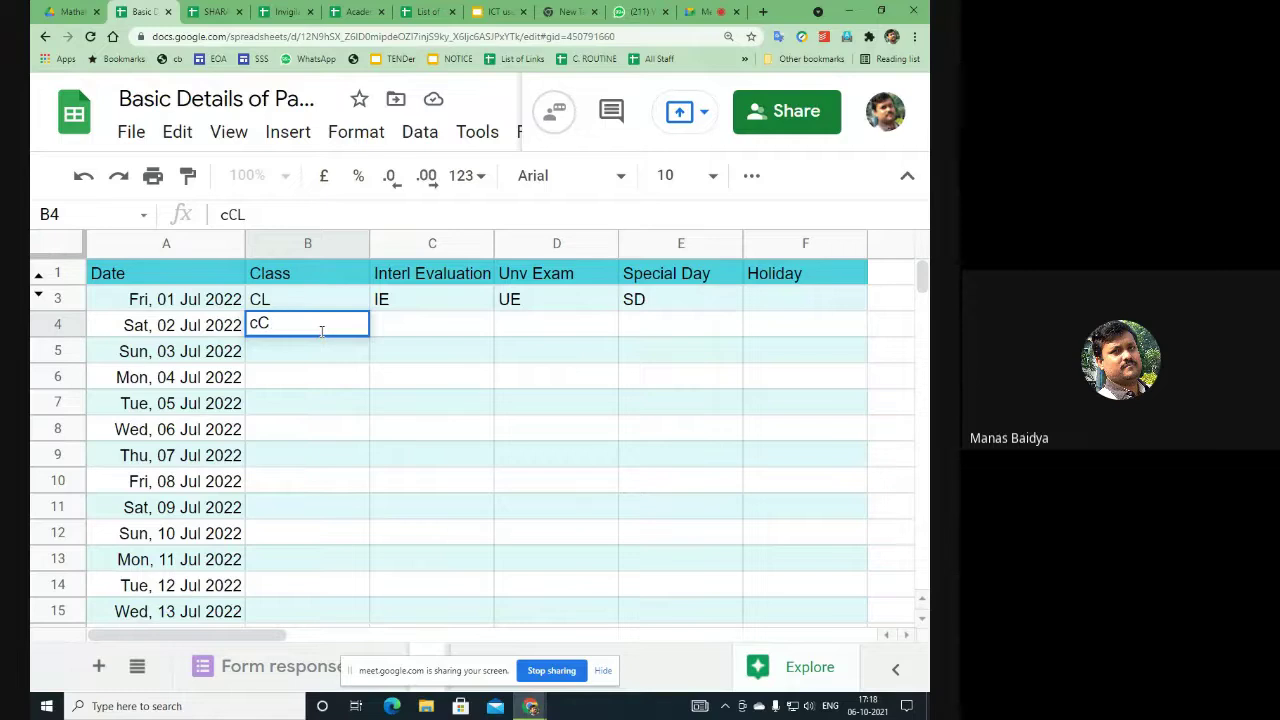
pyautogui.press('BackSpace')
pyautogui.press('BackSpace')
pyautogui.write('CL')
pyautogui.press('Return')
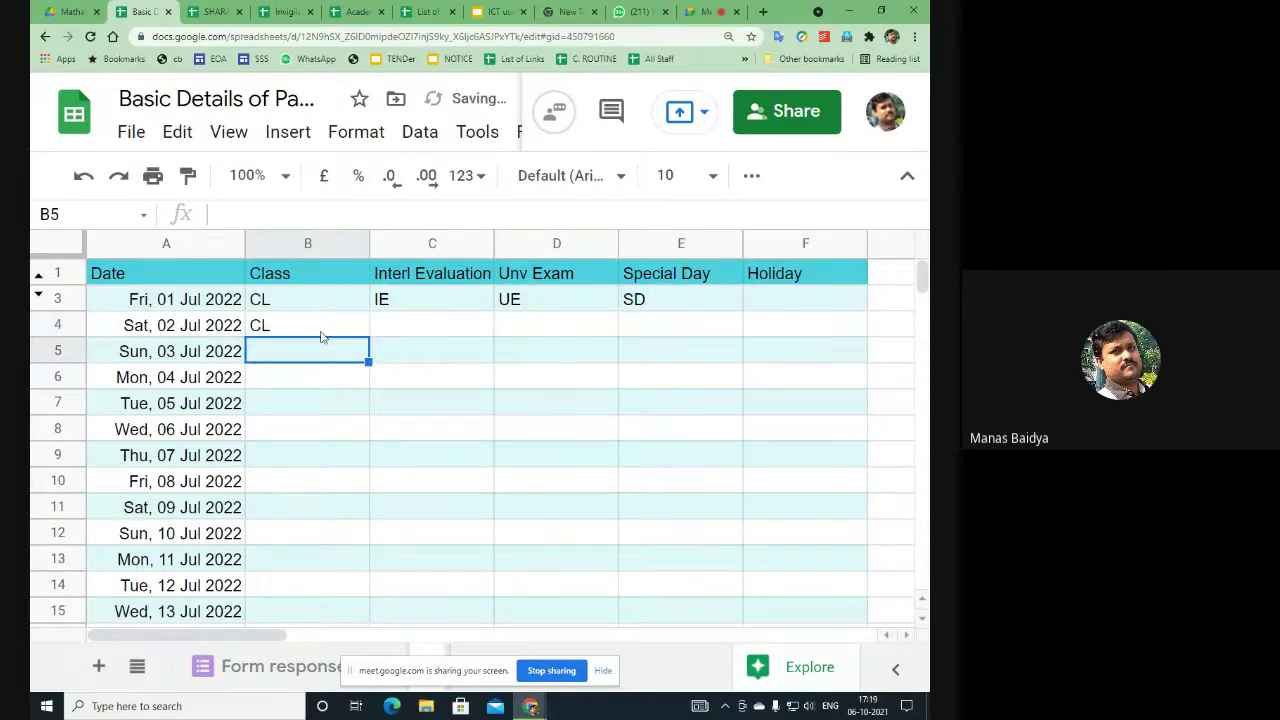
pyautogui.write('CL')
pyautogui.click(334, 431)
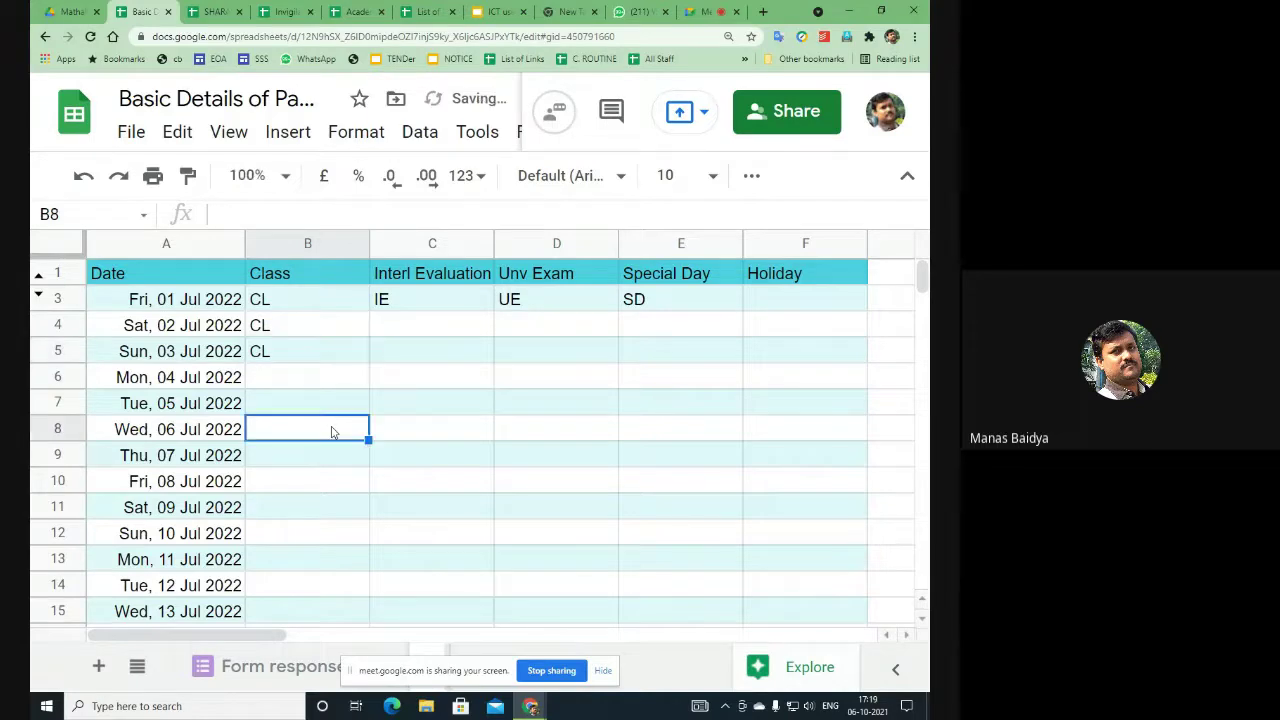
# Step: Insert one blank row above the header row of the calendar
pyautogui.click(55, 276)
pyautogui.rightClick(55, 276)
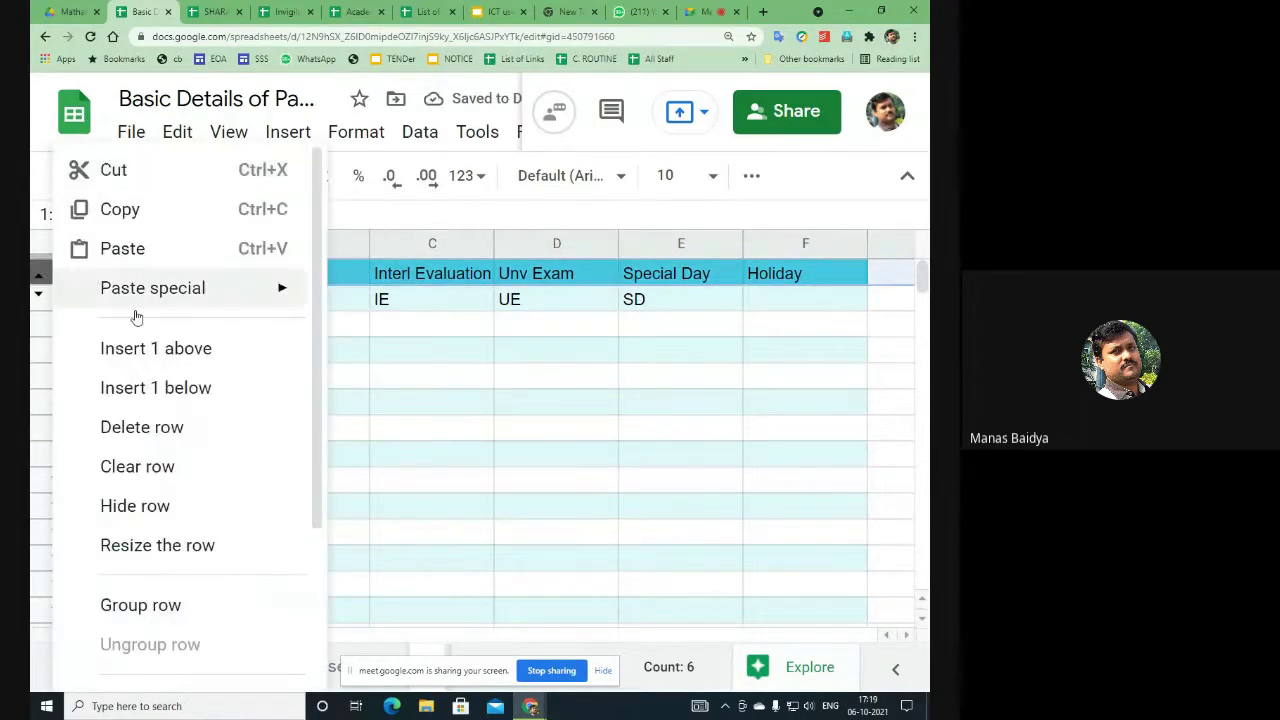
pyautogui.click(165, 350)
pyautogui.click(430, 390)
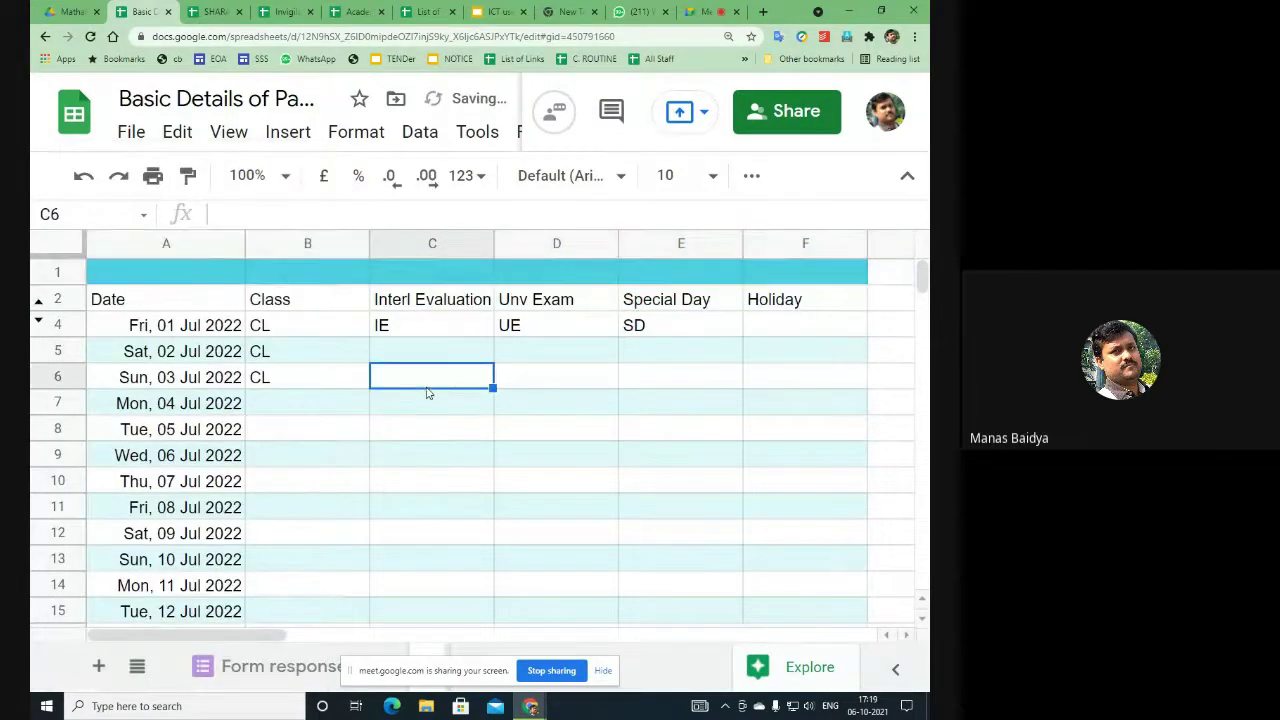
pyautogui.moveTo(310, 330); pyautogui.dragTo(323, 492)
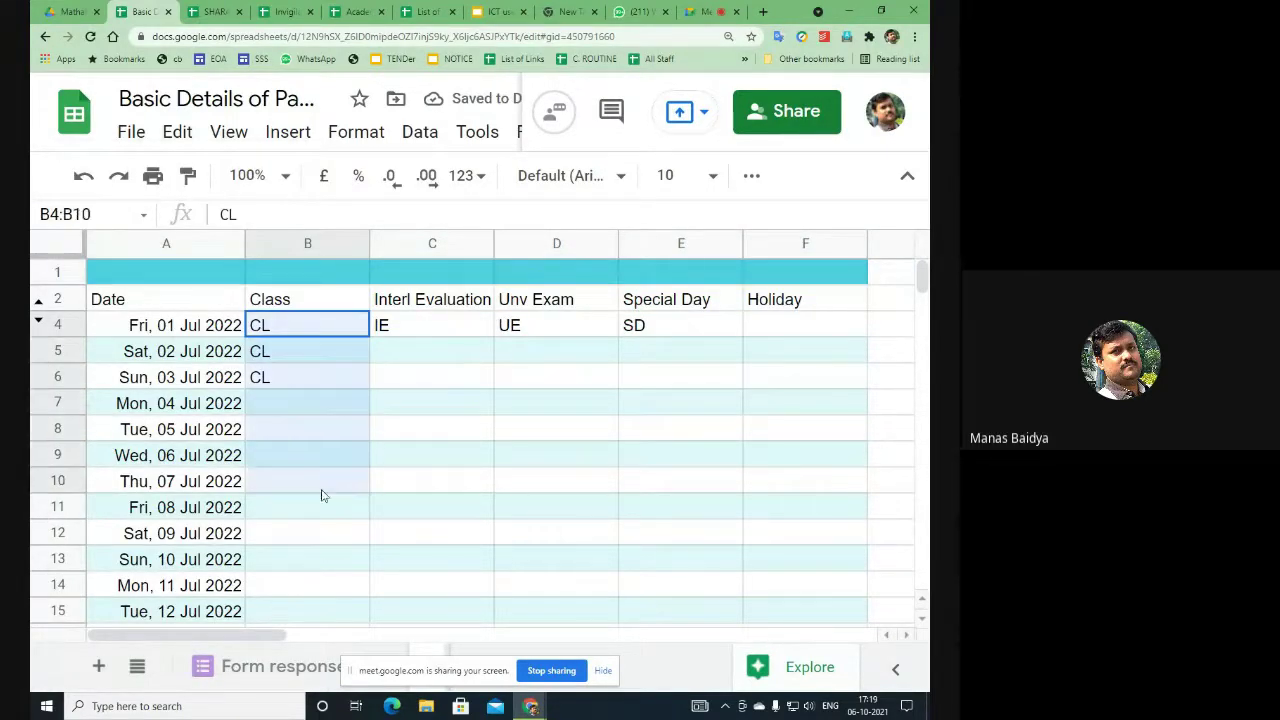
pyautogui.click(320, 272)
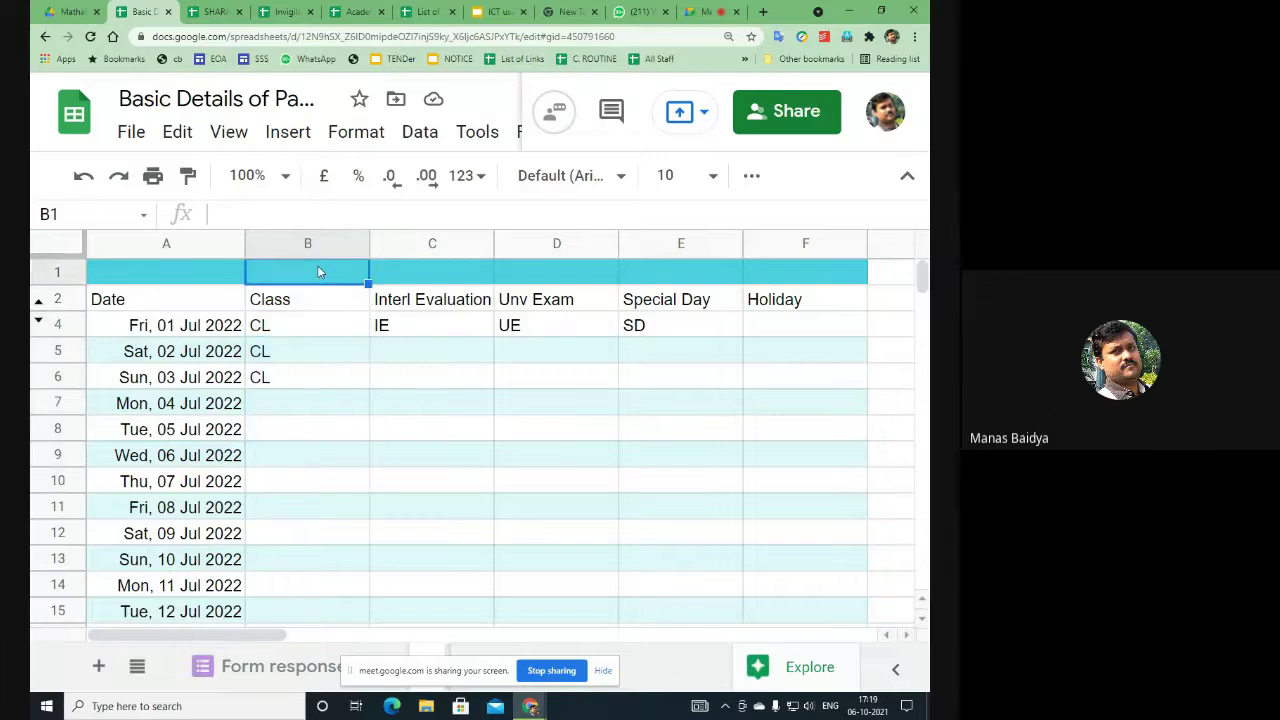
pyautogui.click(279, 331)
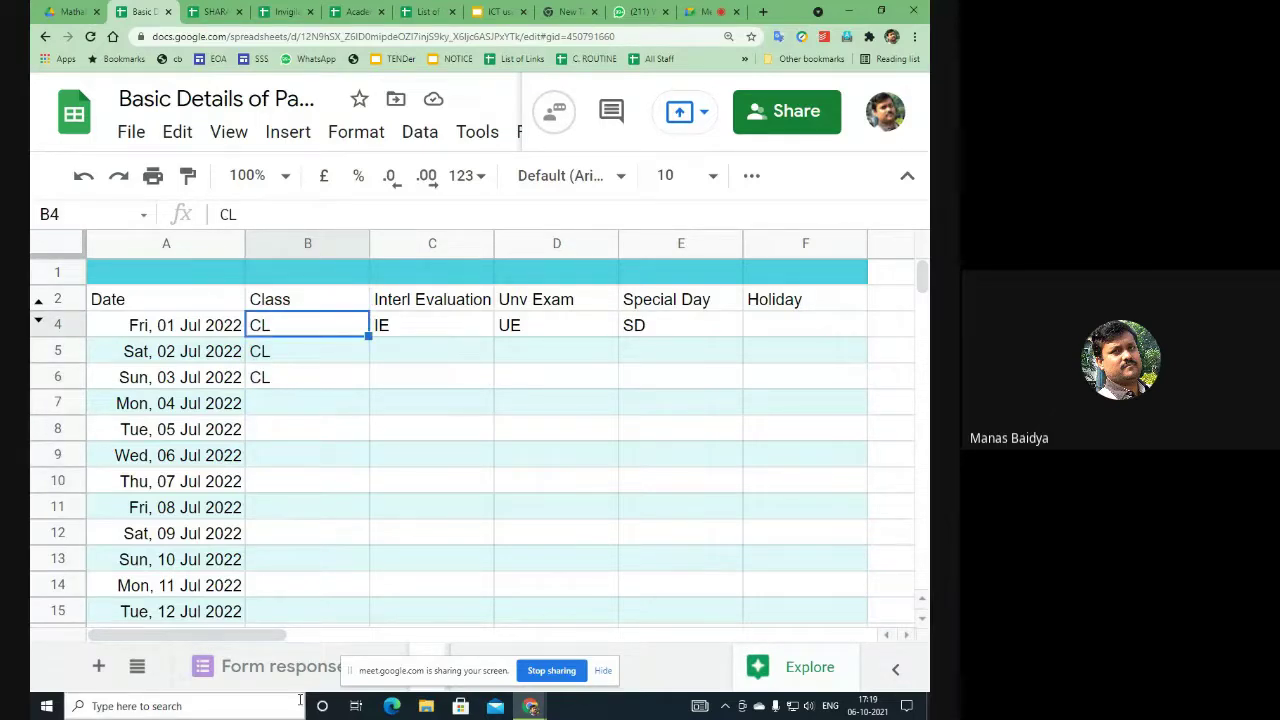
pyautogui.click(253, 211)
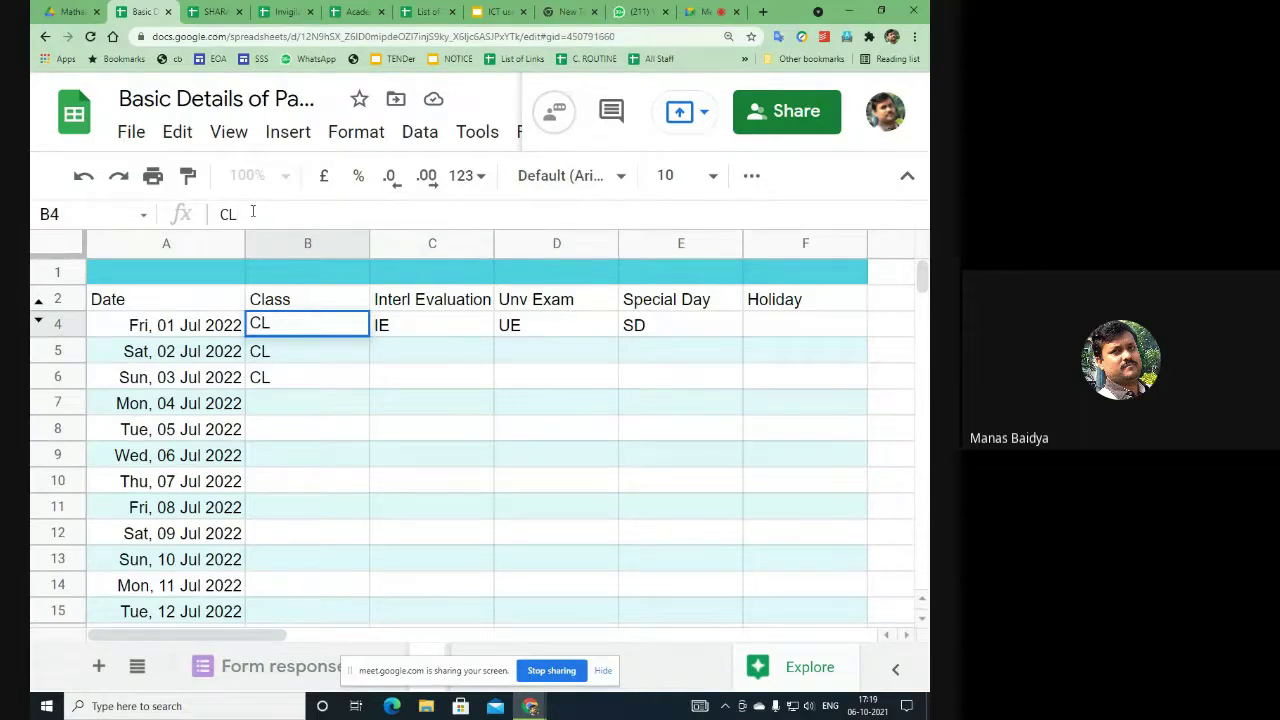
pyautogui.click(430, 558)
# Step: Enter the formula =COUNTA(B4:B368) in cell B1 to count the Class column's entries
pyautogui.click(308, 272)
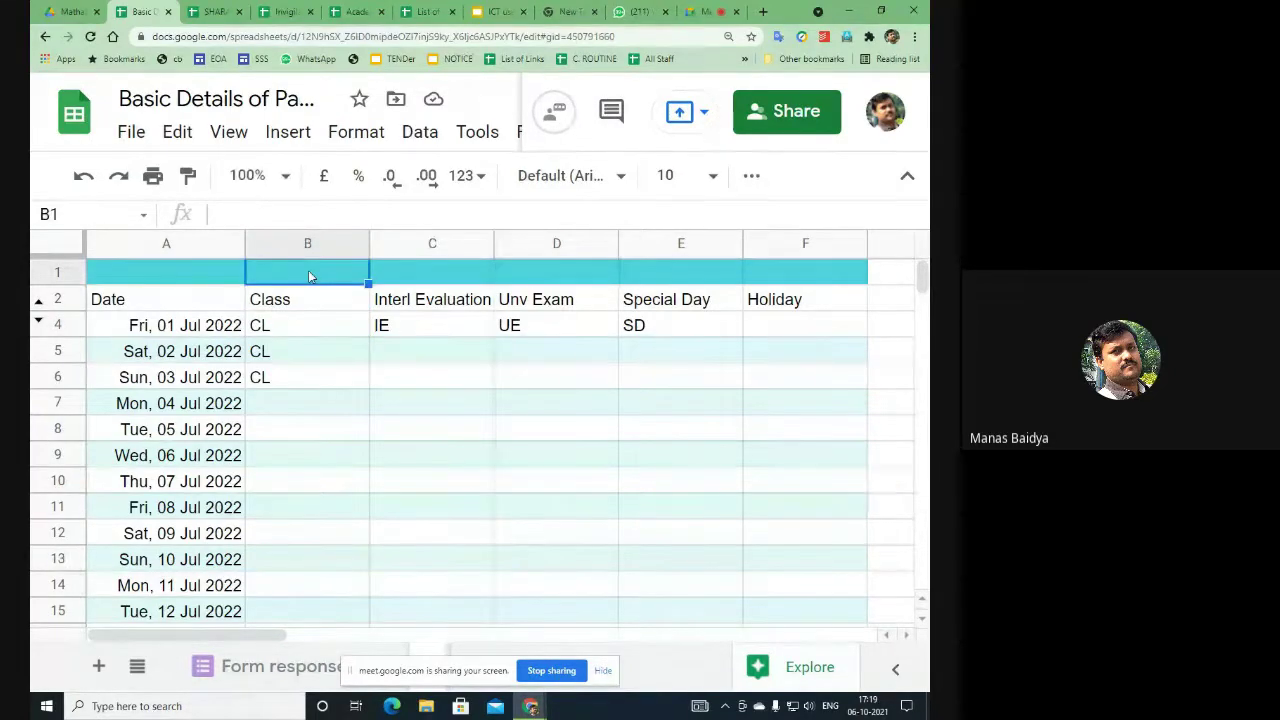
pyautogui.click(235, 212)
pyautogui.write('=C')
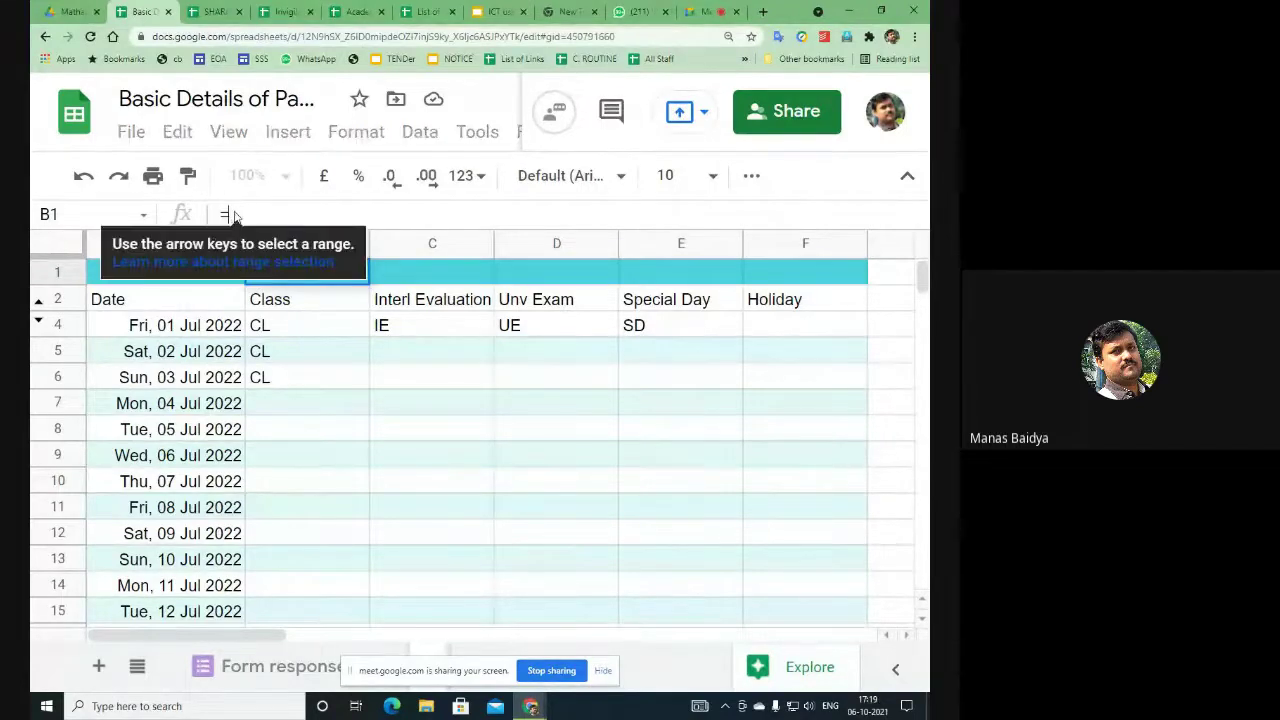
pyautogui.write('OUNTA')
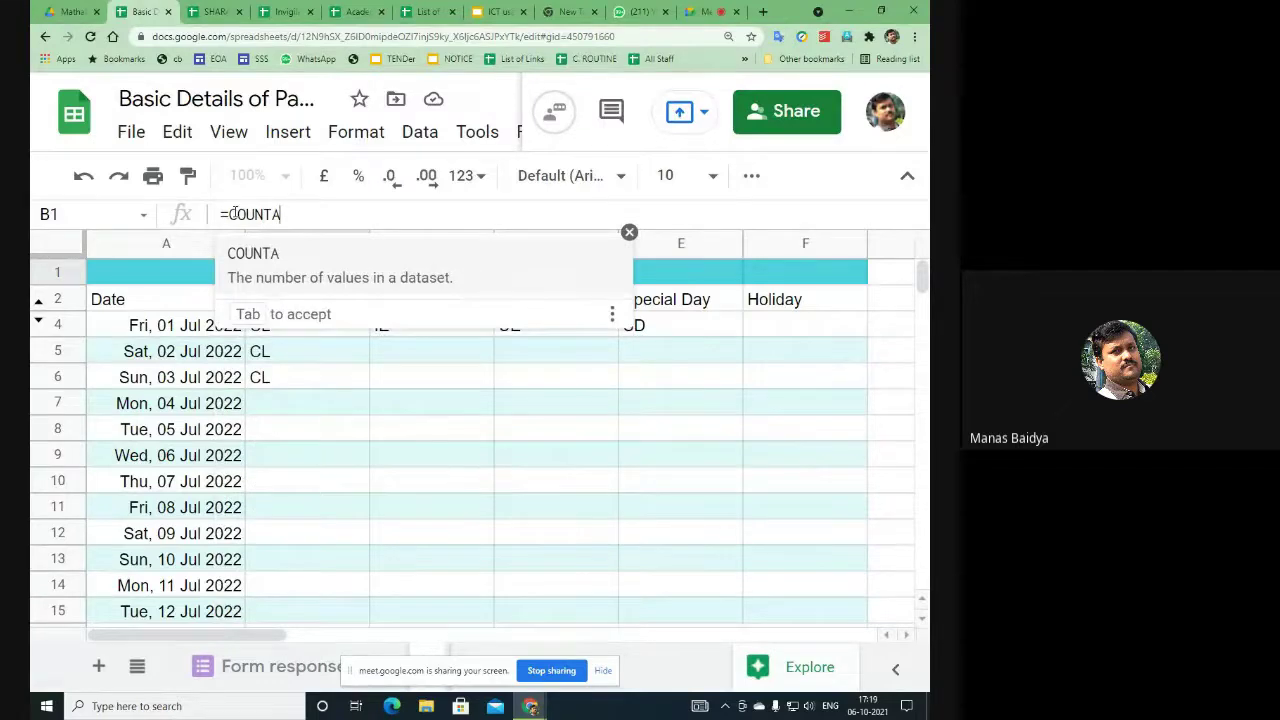
pyautogui.write('(')
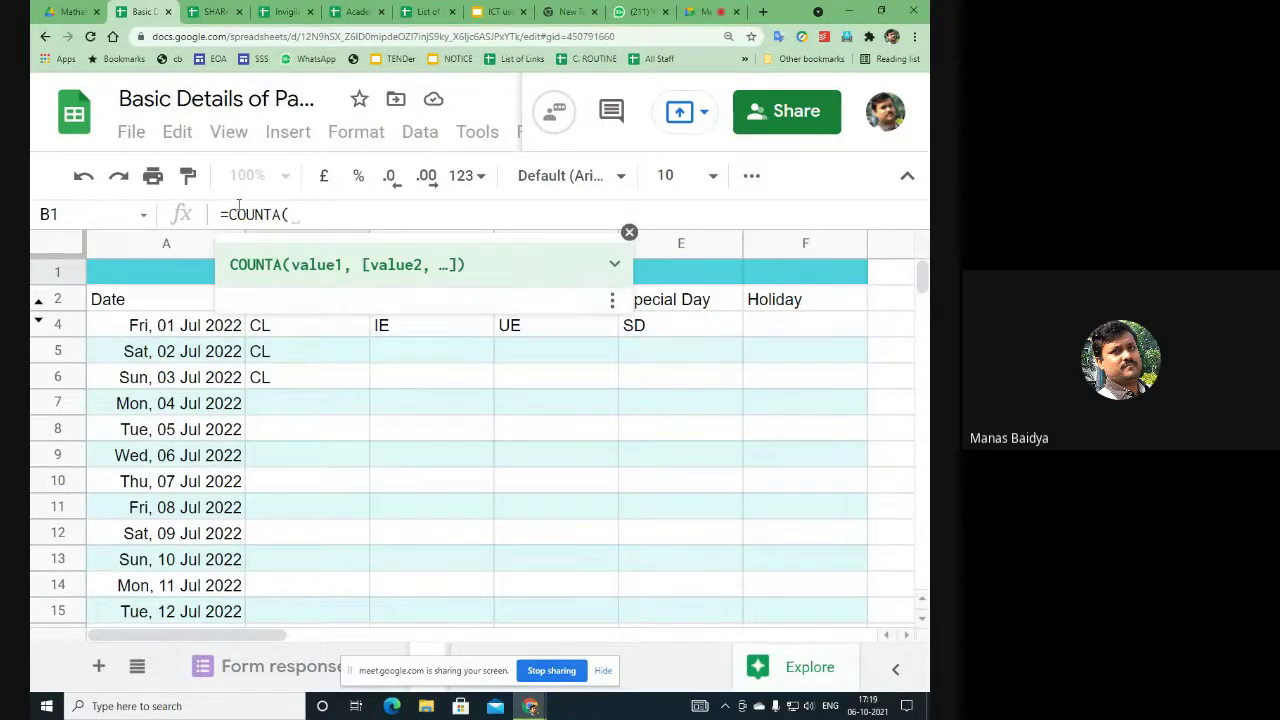
pyautogui.moveTo(306, 325); pyautogui.dragTo(308, 497)
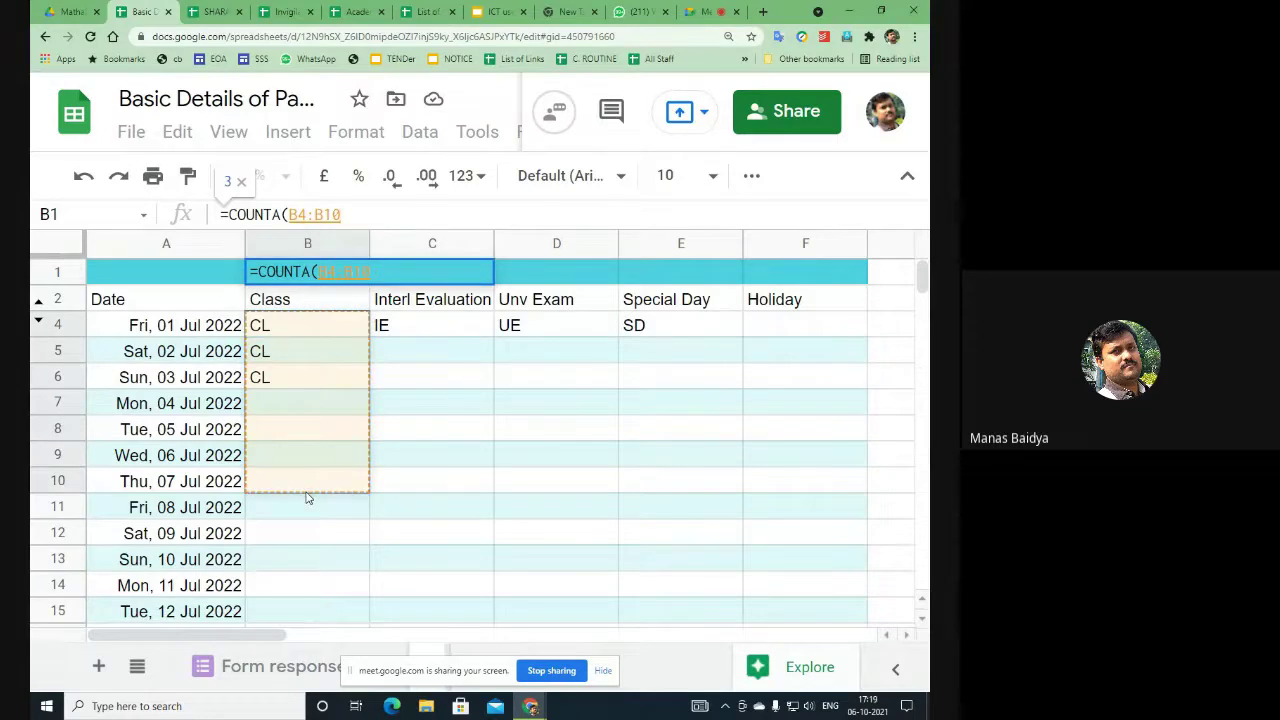
pyautogui.press('BackSpace')
pyautogui.press('BackSpace')
pyautogui.write('368')
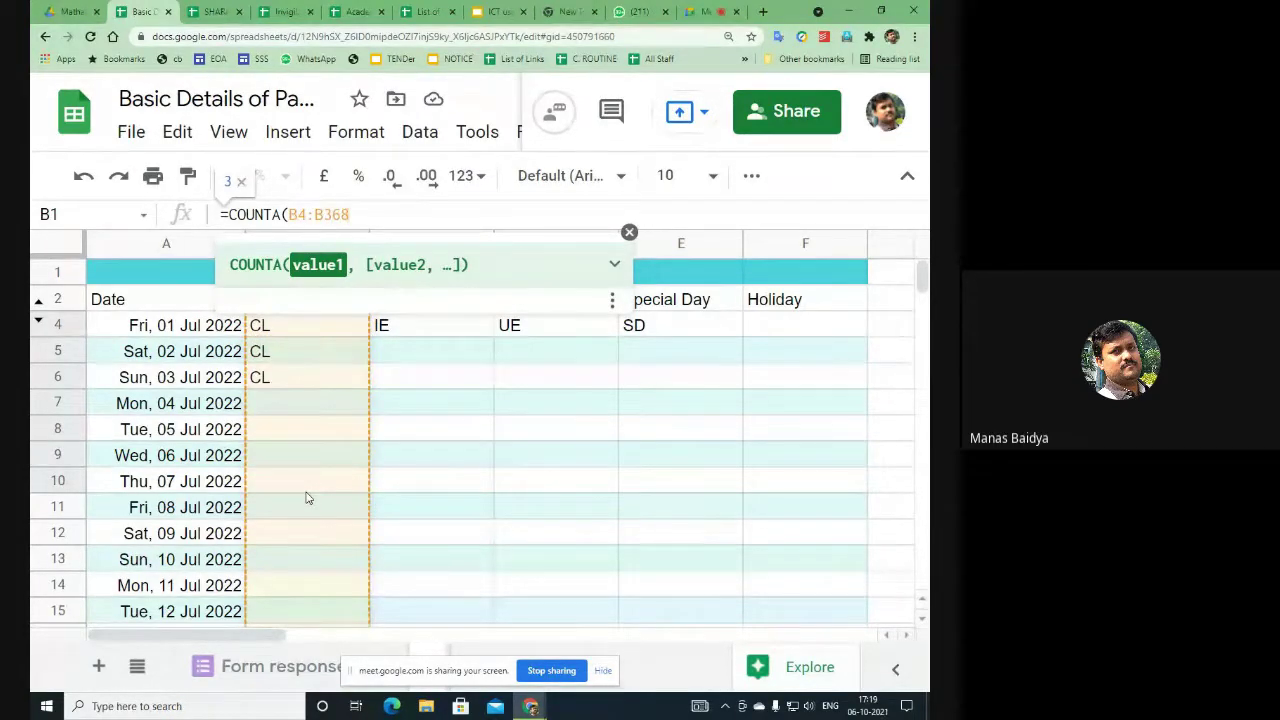
pyautogui.write(')')
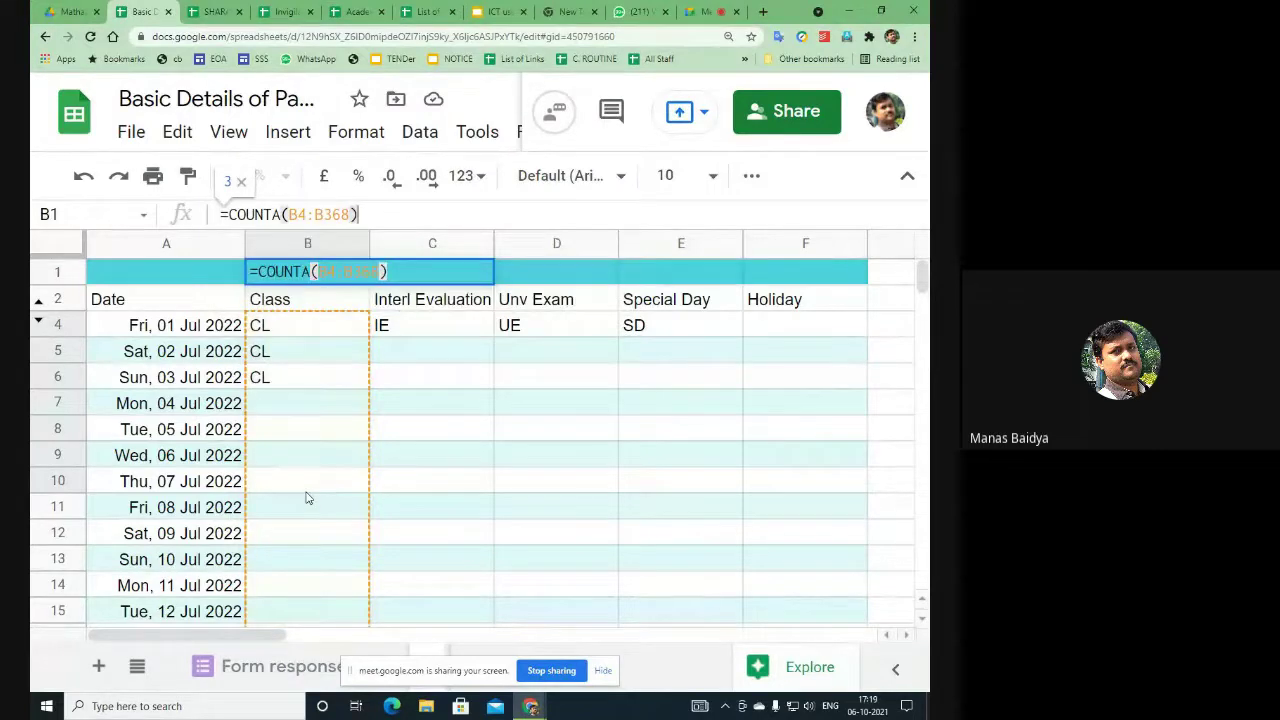
pyautogui.press('Return')
pyautogui.doubleClick(523, 508)
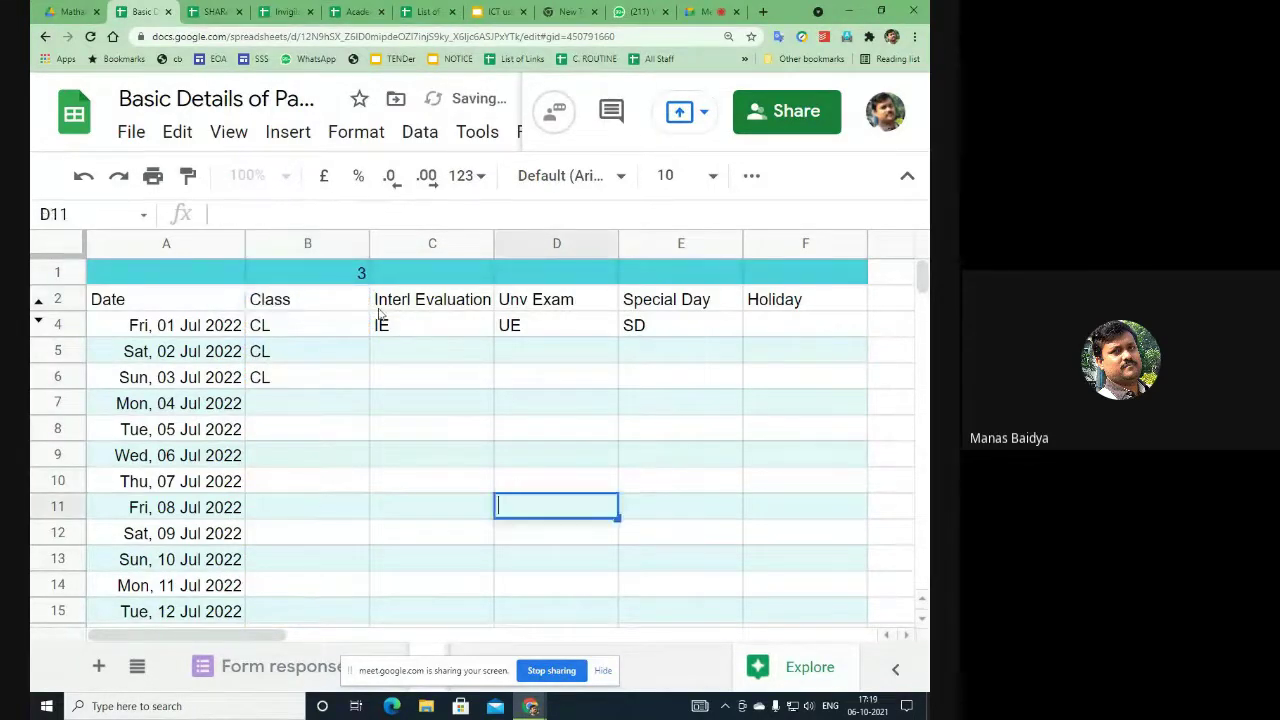
pyautogui.click(360, 274)
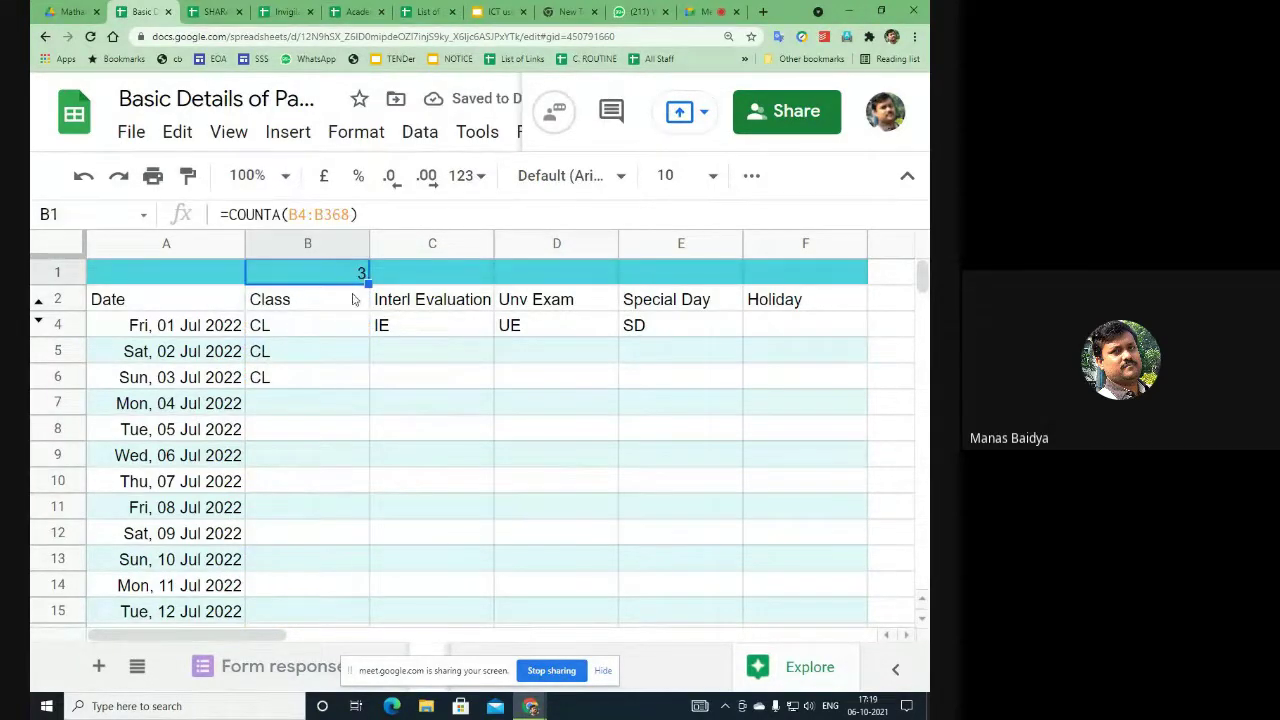
# Step: Clear the Class code for 3 July 2022 in B6 and enter CL for 4 and 5 July in B7 and B8
pyautogui.click(288, 405)
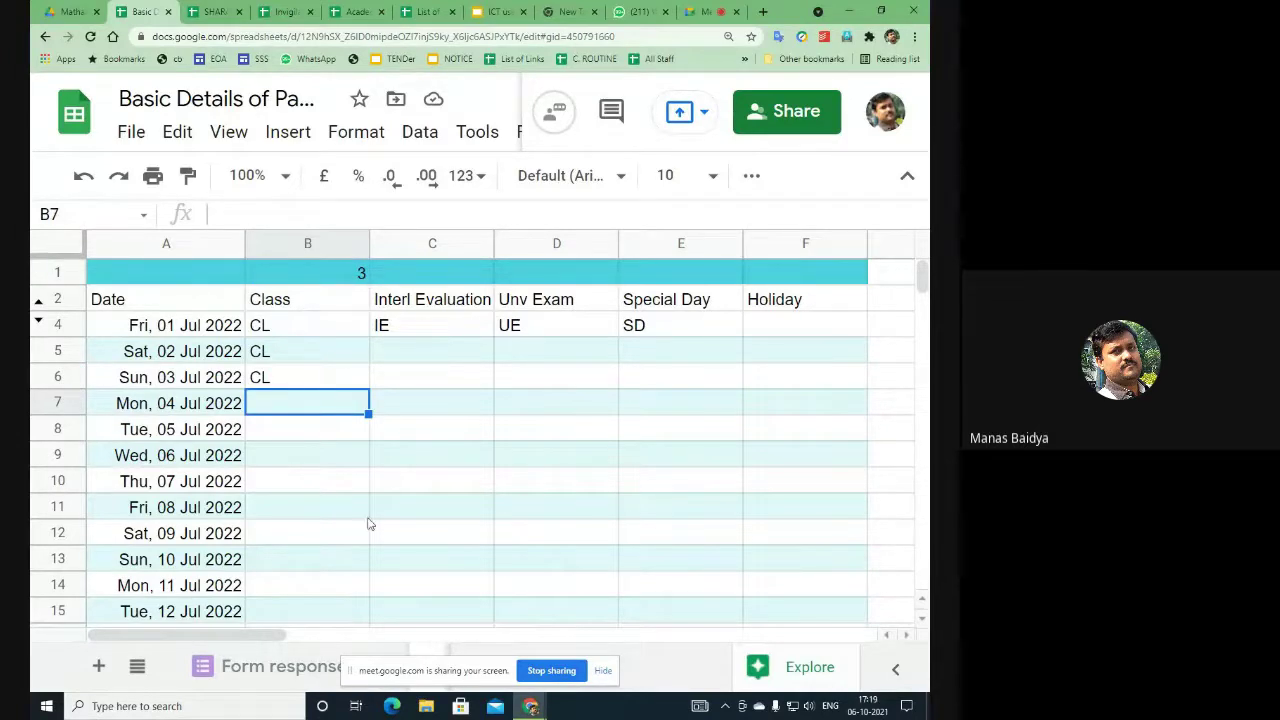
pyautogui.click(305, 388)
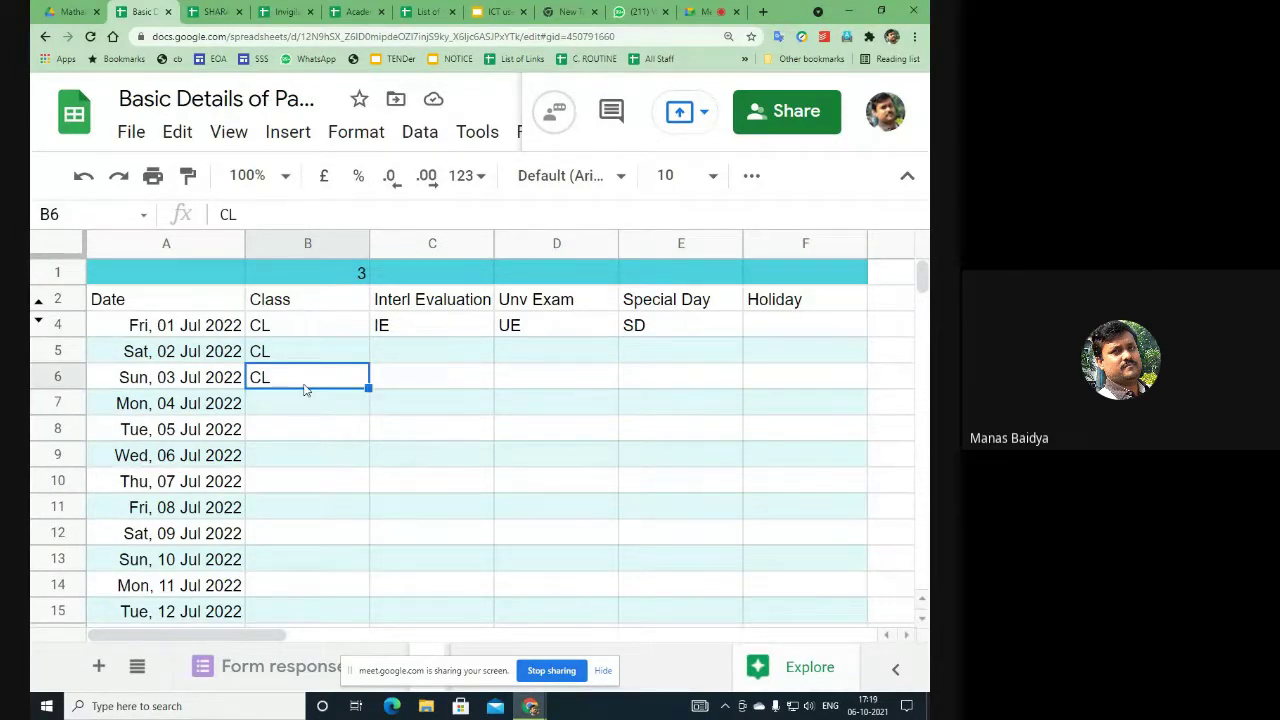
pyautogui.press('Delete')
pyautogui.click(299, 412)
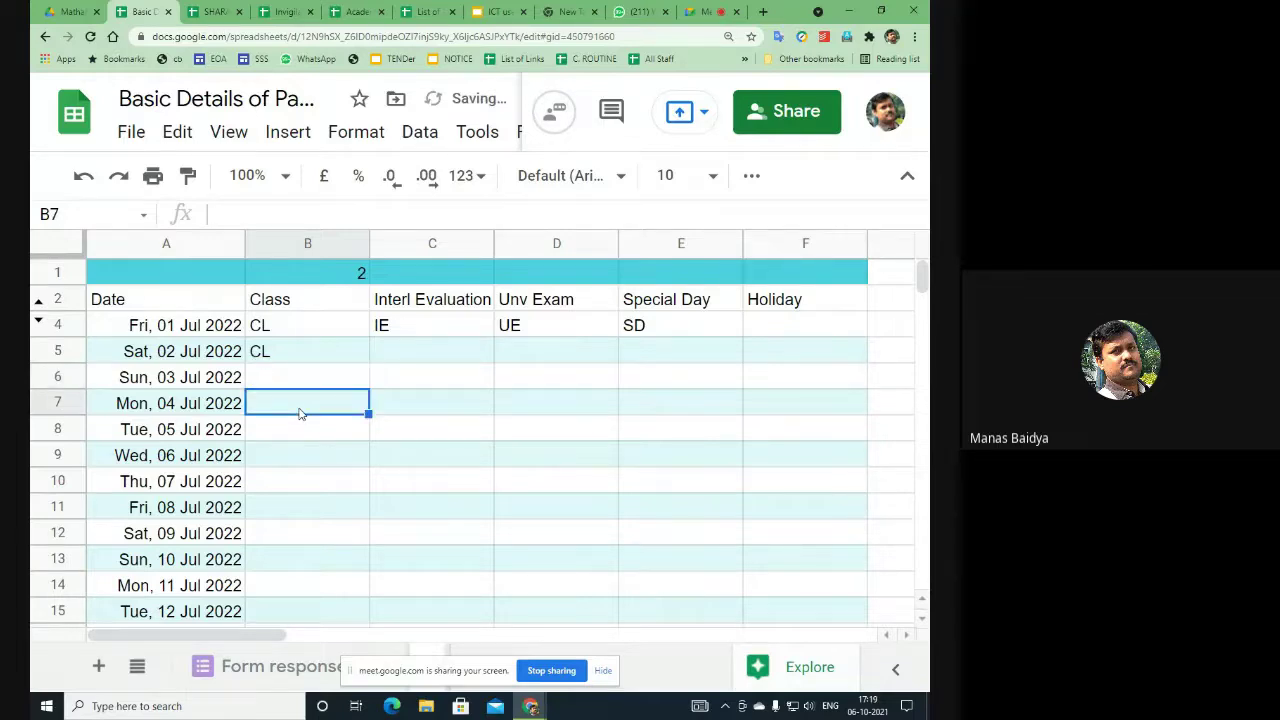
pyautogui.write('CL')
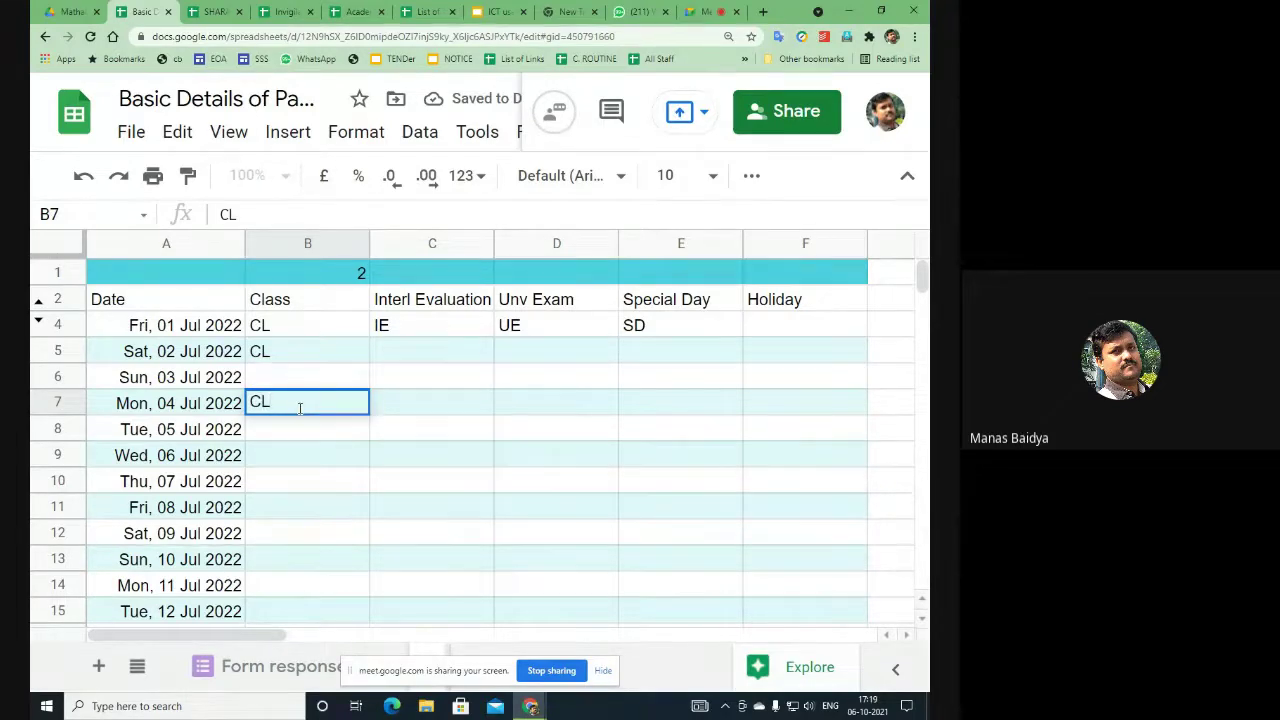
pyautogui.press('Return')
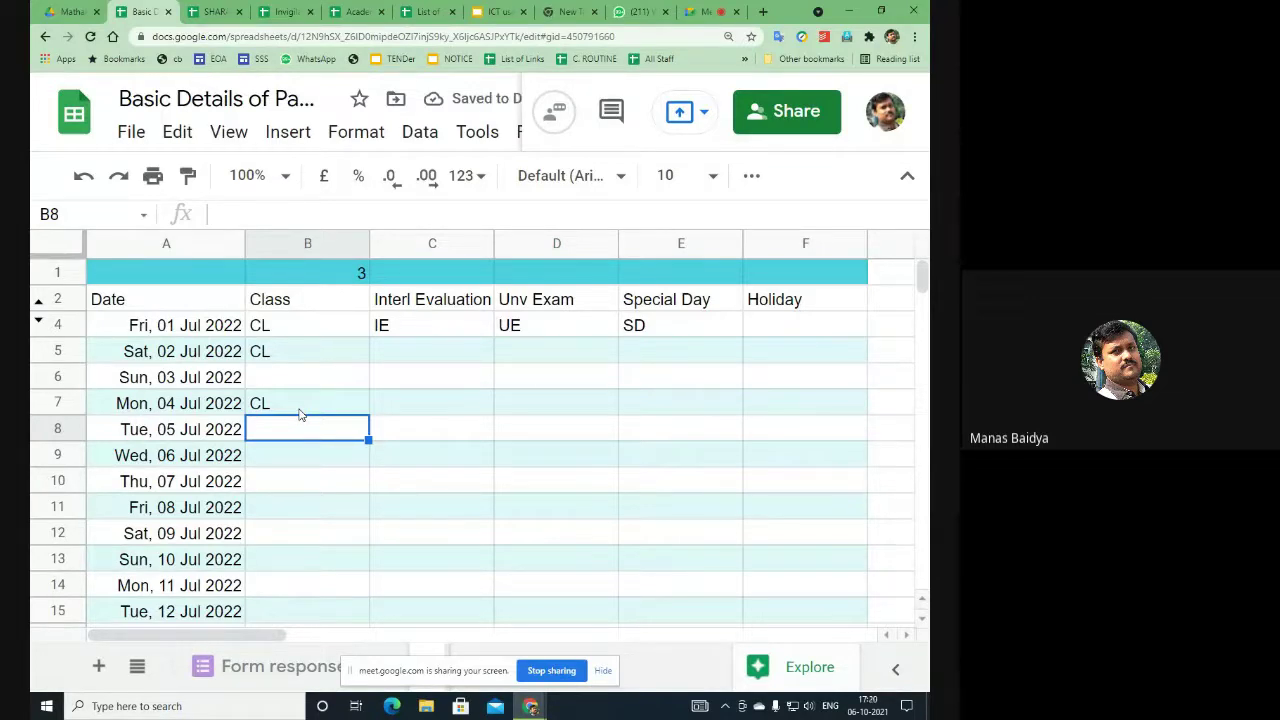
pyautogui.write('CL')
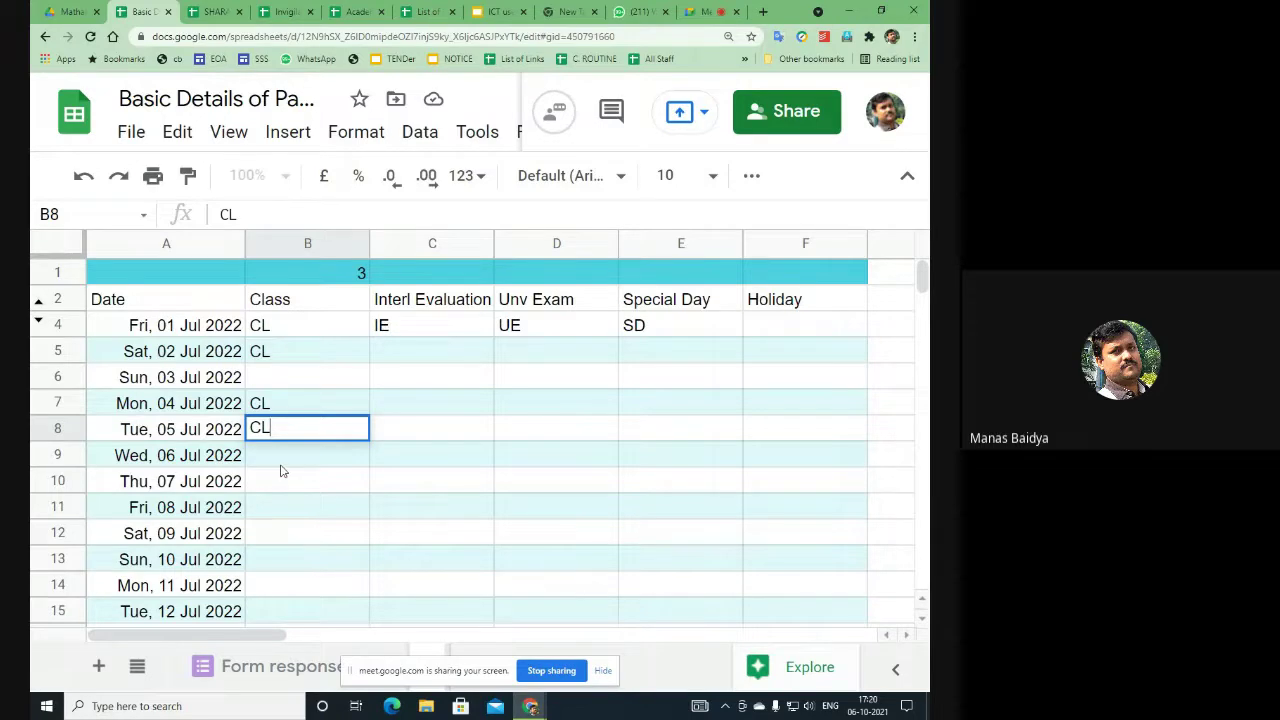
pyautogui.press('Return')
# Step: Copy the COUNTA formula from B1 across to E1 so the other category columns are counted too
pyautogui.click(350, 273)
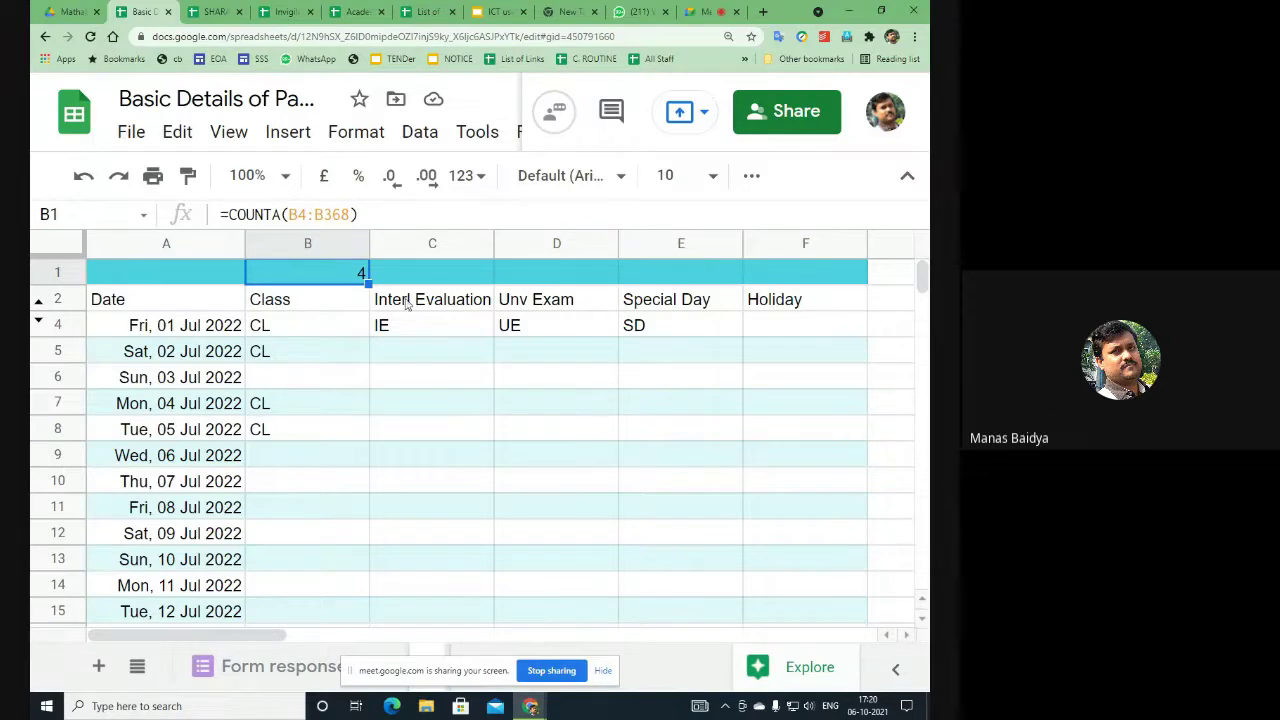
pyautogui.moveTo(368, 283); pyautogui.dragTo(744, 285)
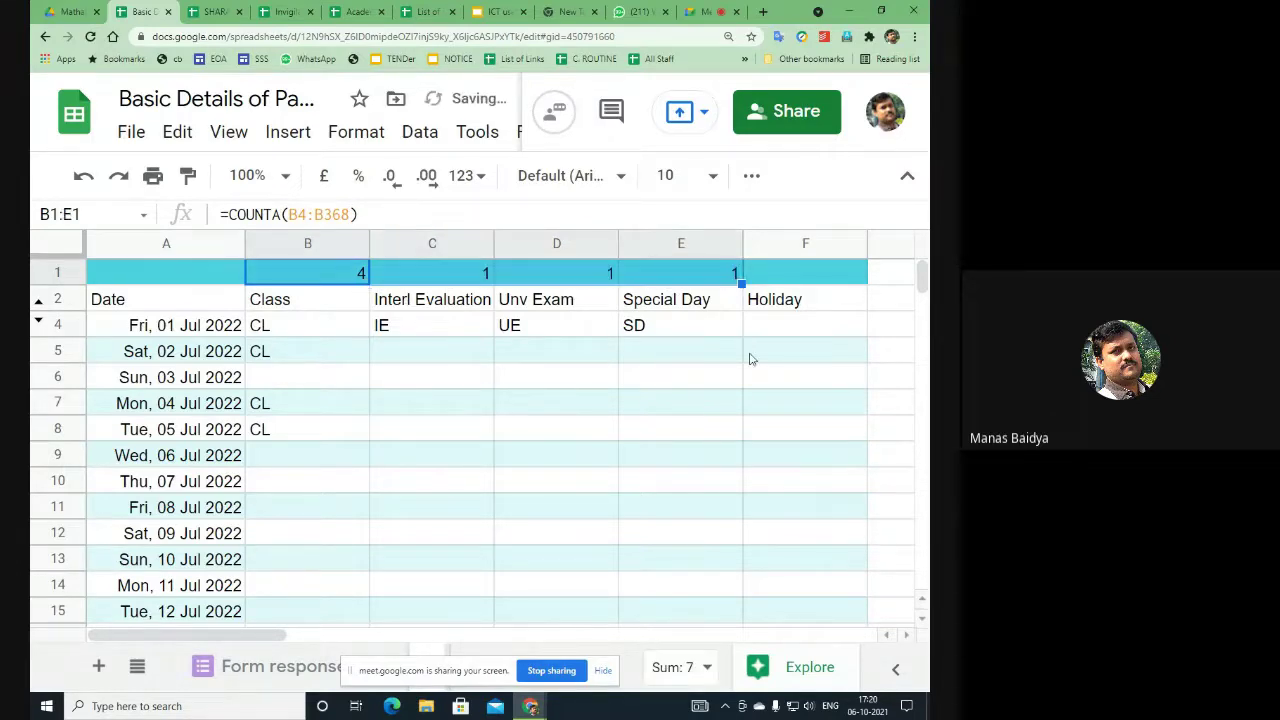
pyautogui.click(420, 332)
pyautogui.click(506, 334)
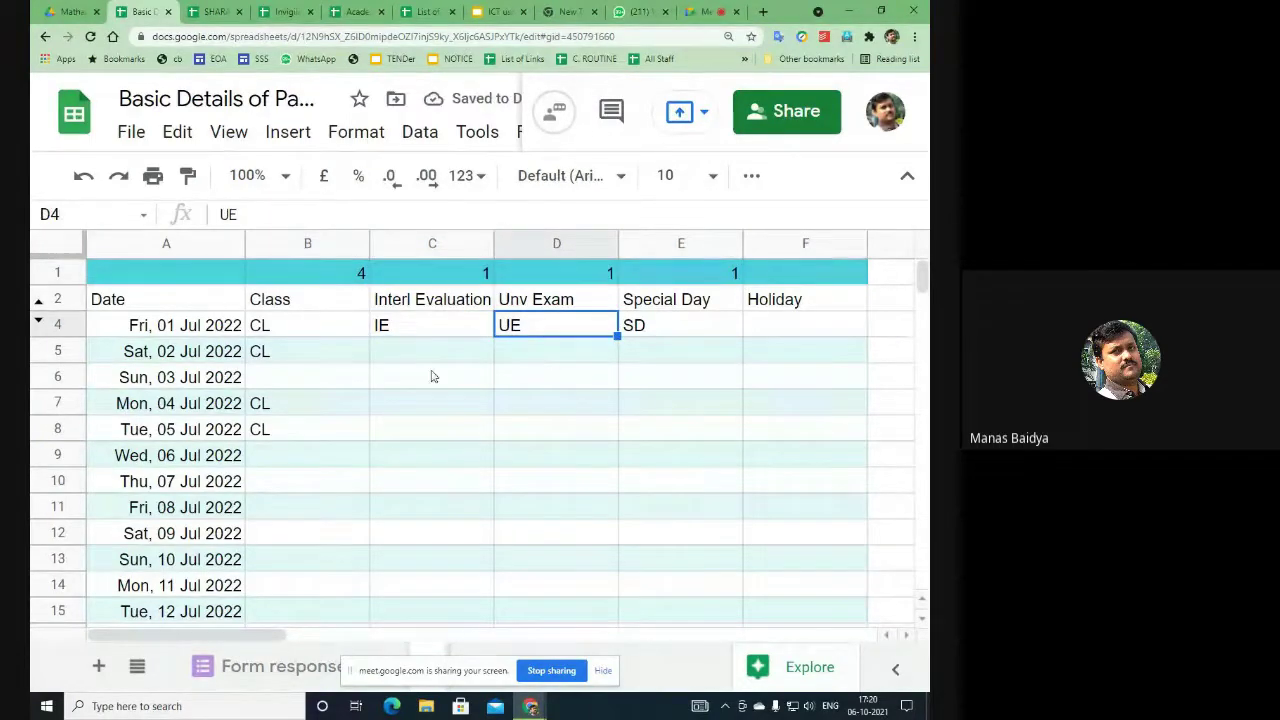
# Step: Enter IE in C5 for 2 July 2022 and SD in E6 for 3 July 2022
pyautogui.click(399, 362)
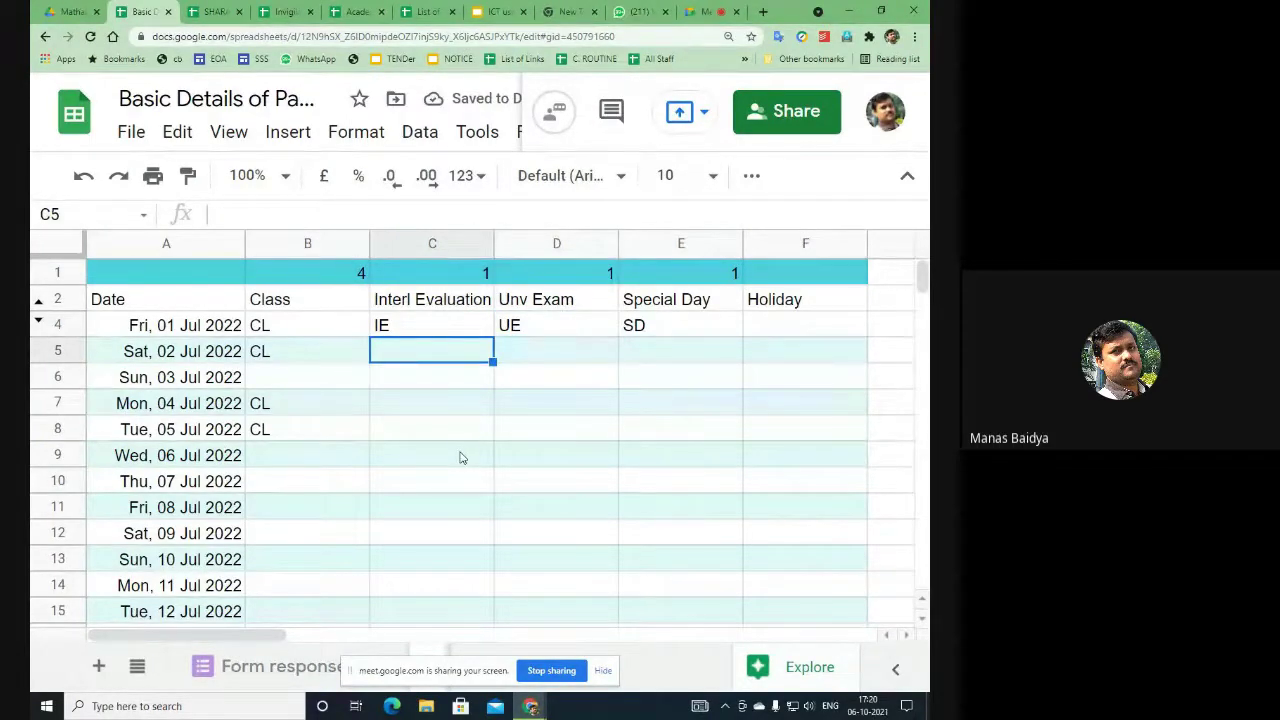
pyautogui.write('IE')
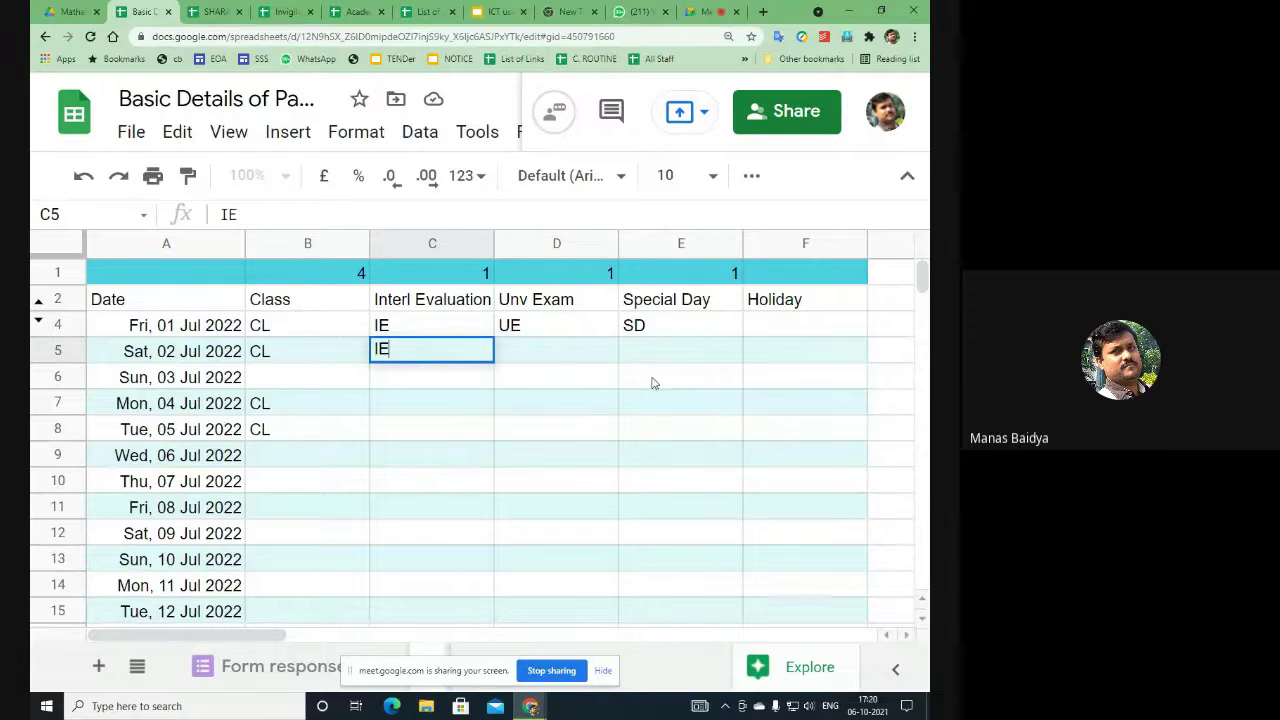
pyautogui.click(652, 383)
pyautogui.write('S')
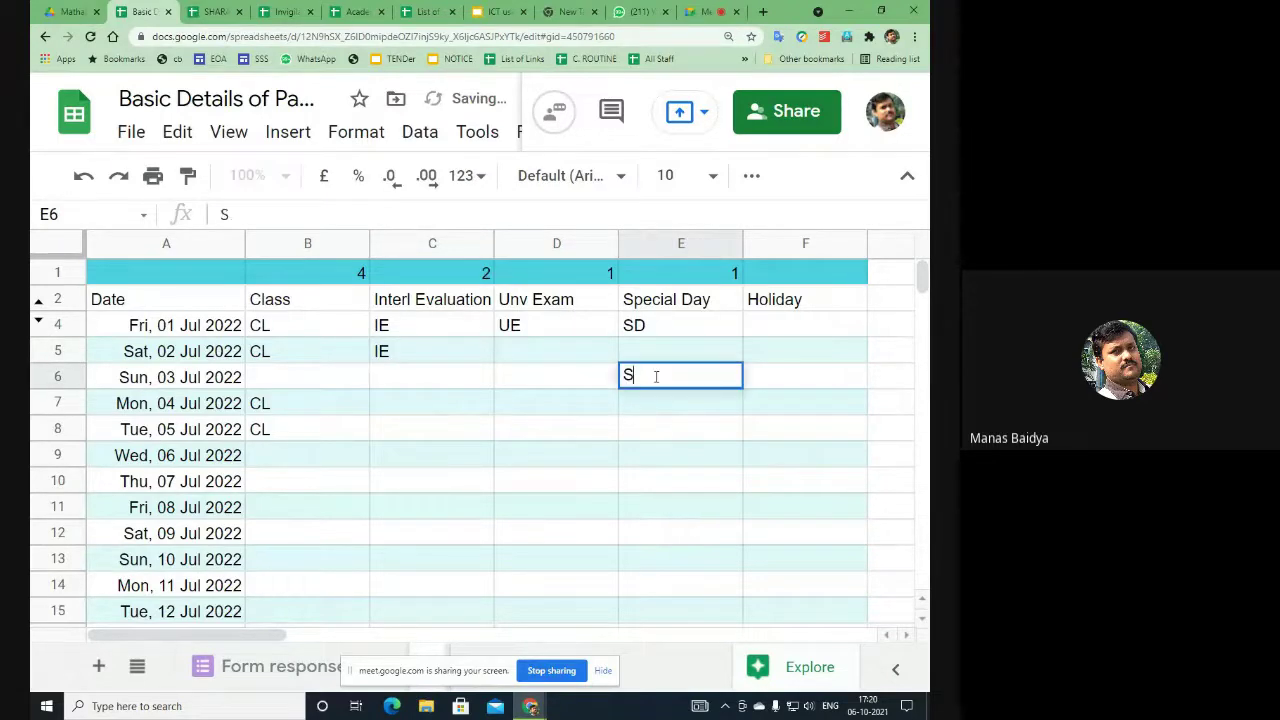
pyautogui.write('D')
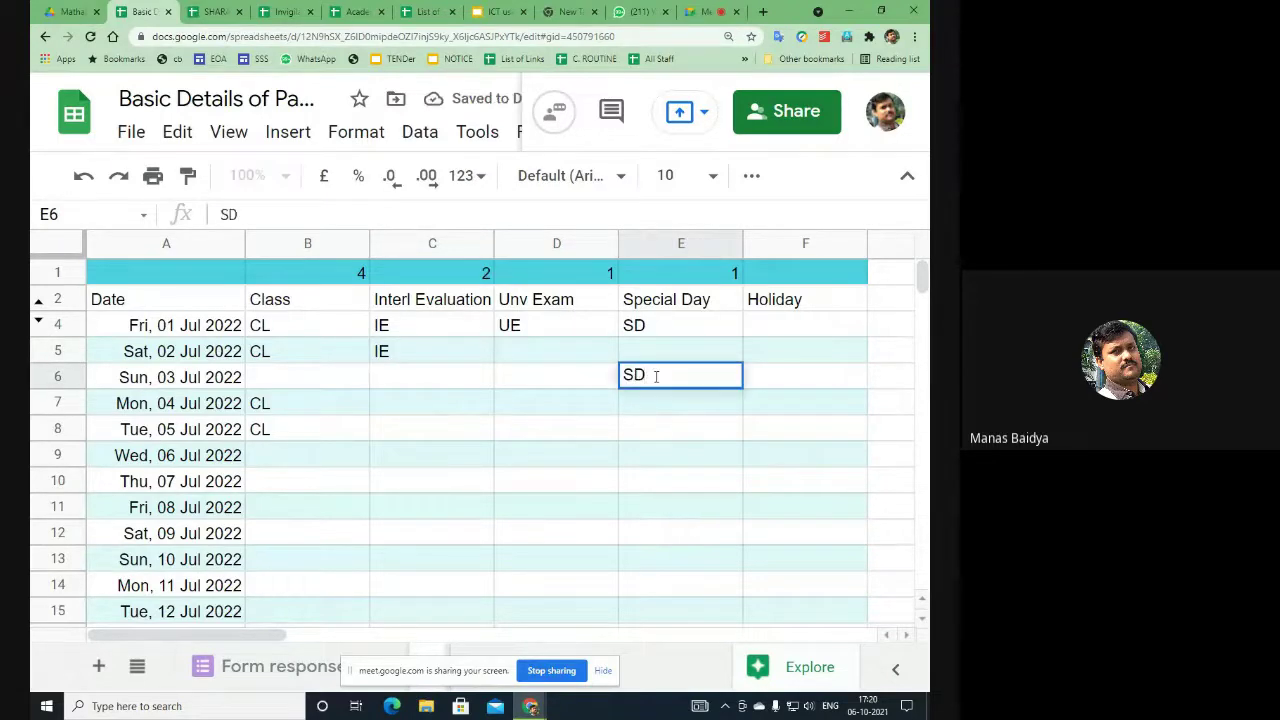
pyautogui.click(541, 490)
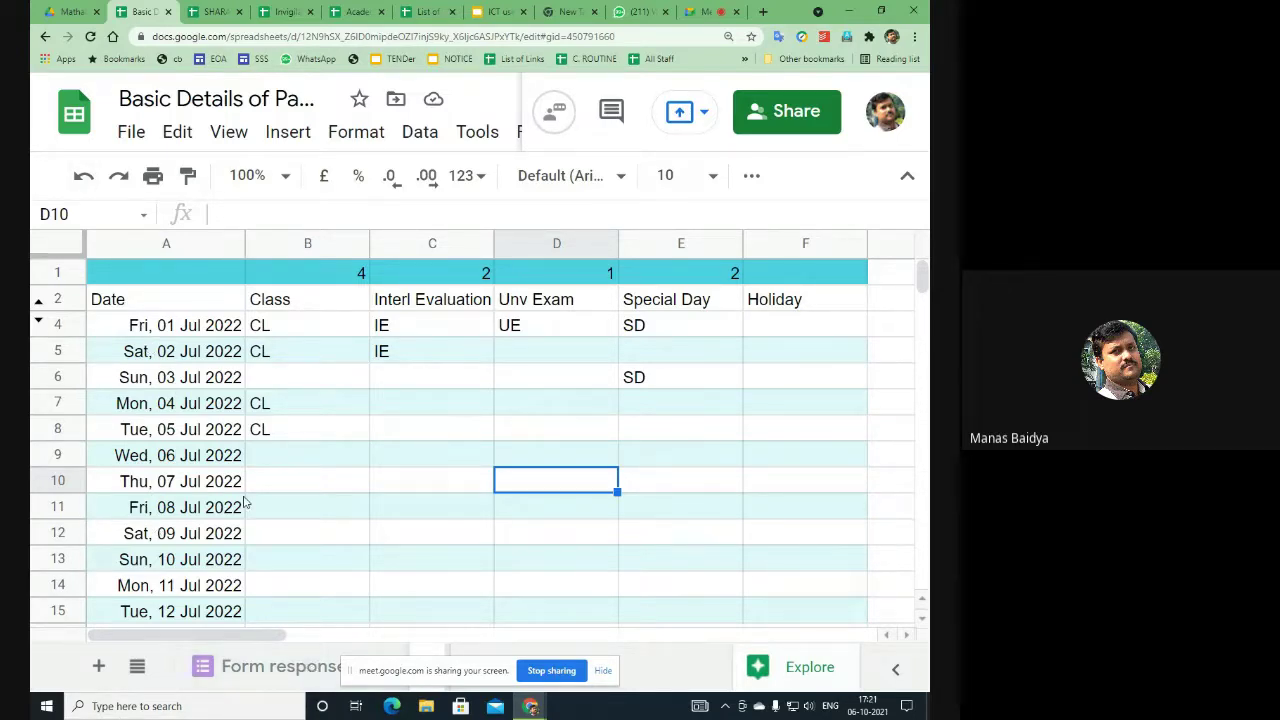
# Step: Start a single-colour conditional formatting rule for the date column and set its range to A1:A370
pyautogui.click(168, 245)
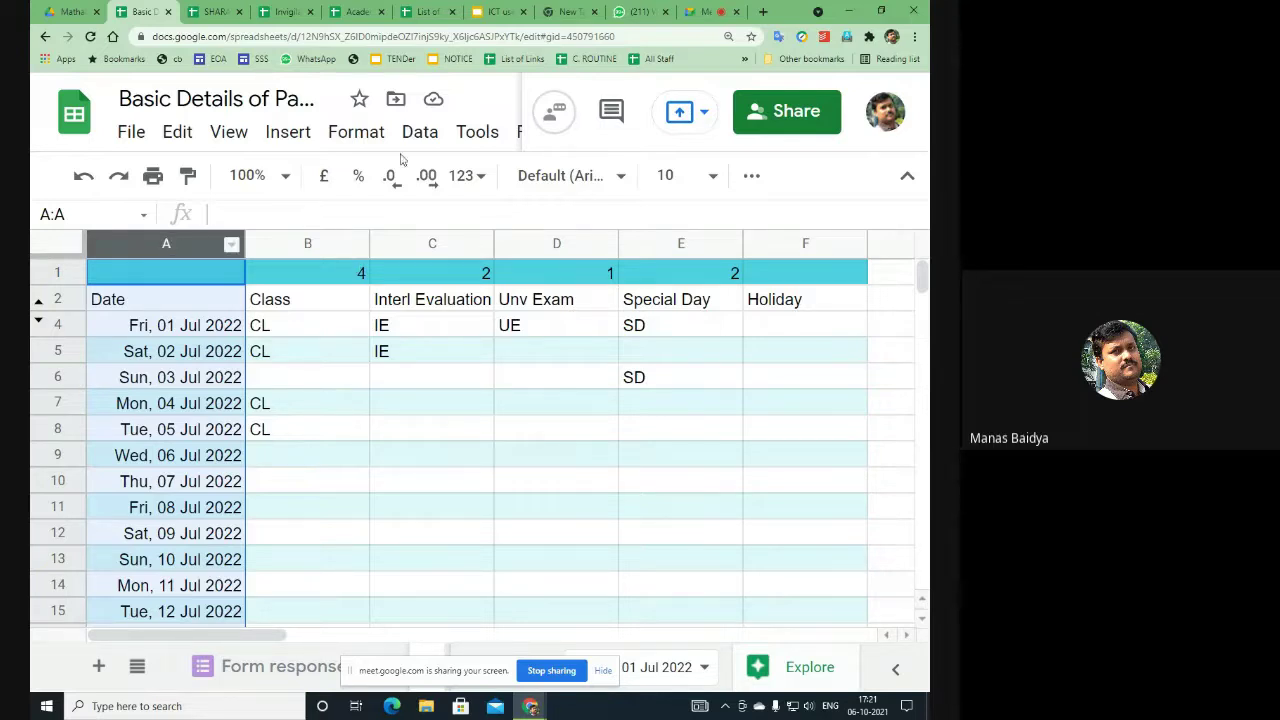
pyautogui.click(356, 131)
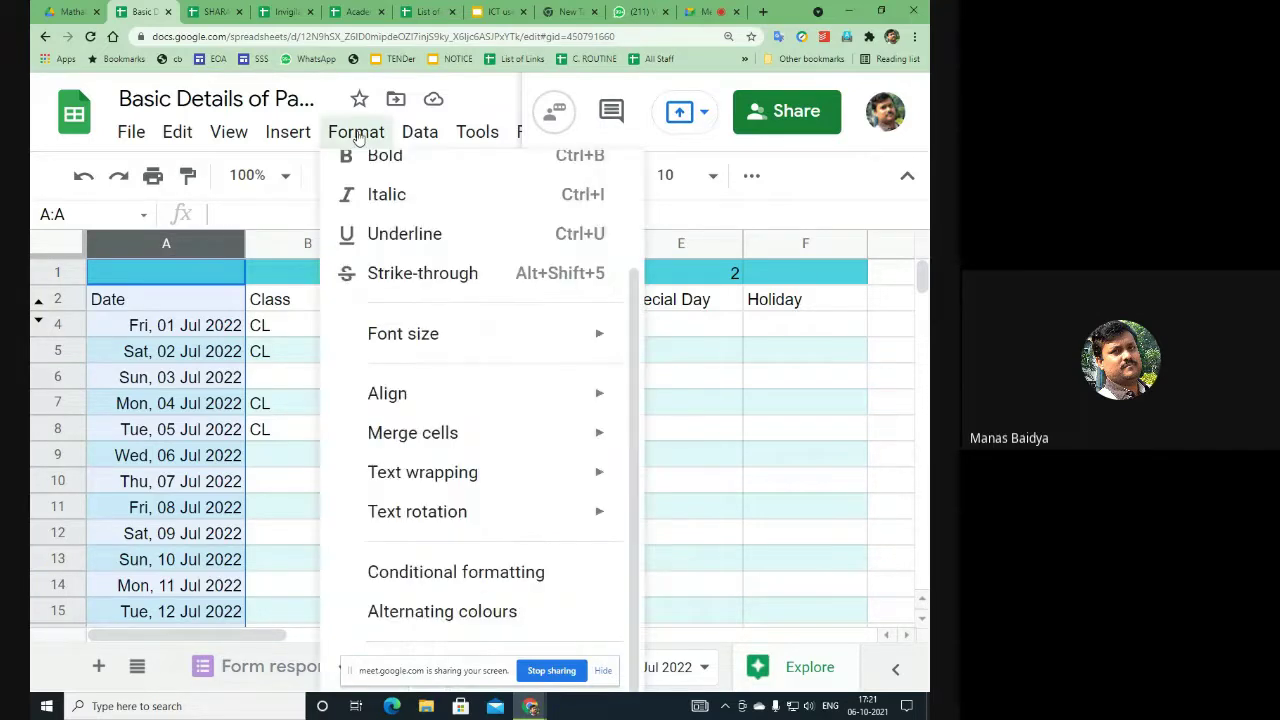
pyautogui.click(490, 576)
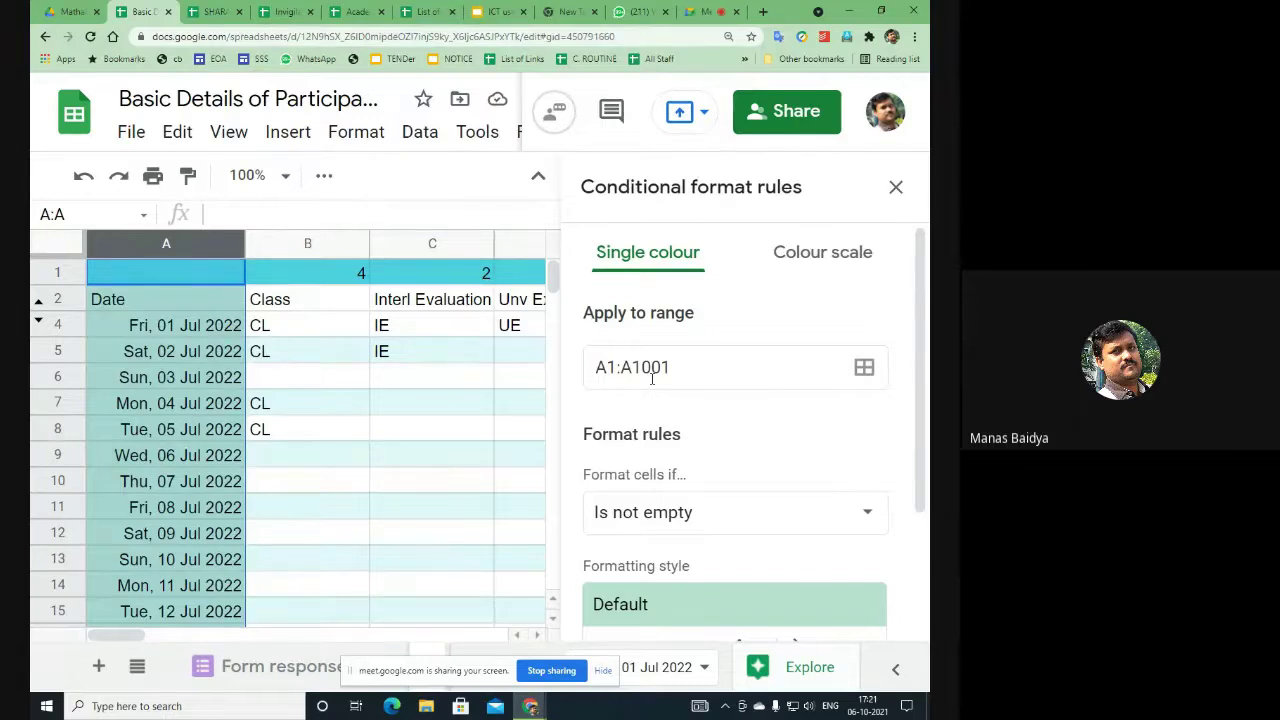
pyautogui.click(708, 366)
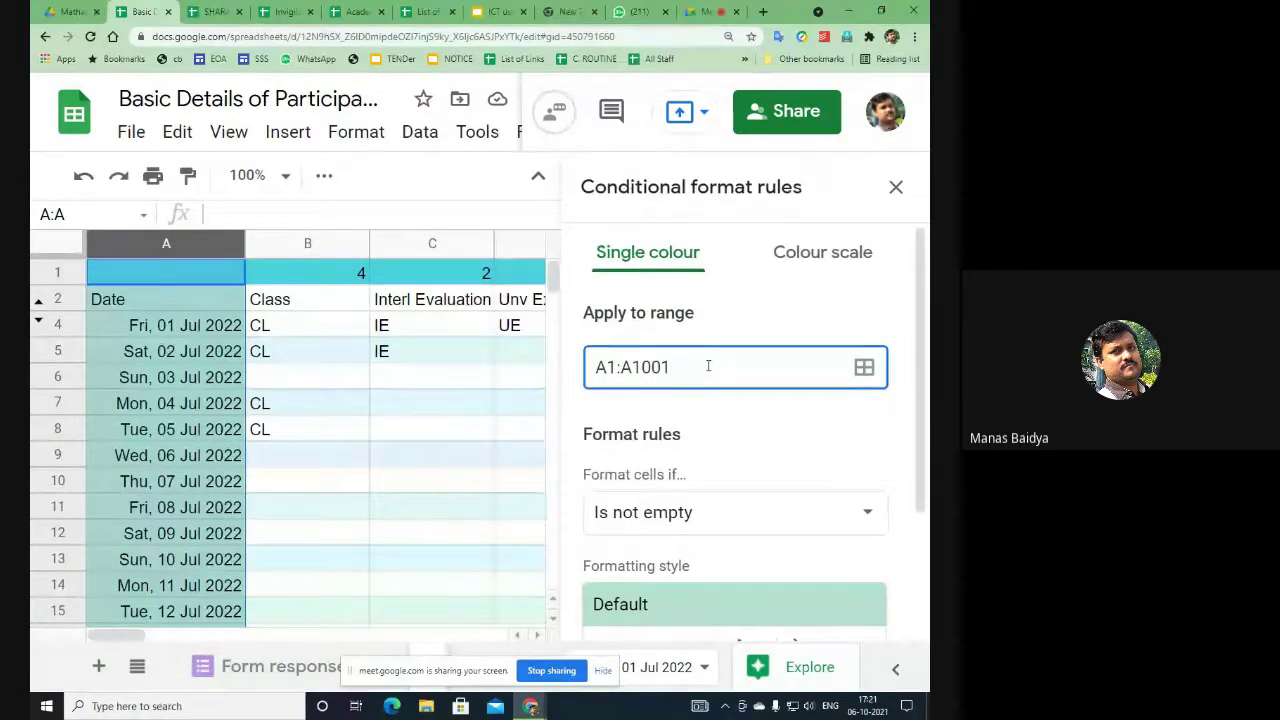
pyautogui.press('BackSpace')
pyautogui.press('BackSpace')
pyautogui.press('BackSpace')
pyautogui.press('BackSpace')
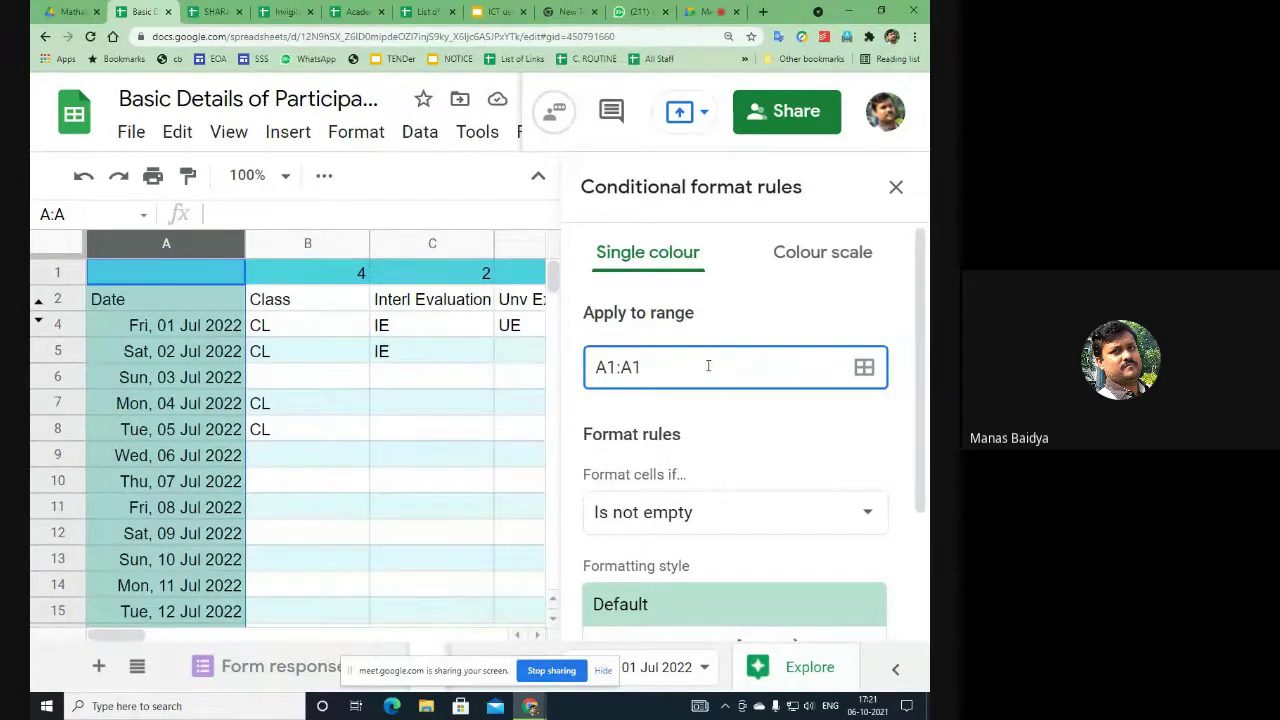
pyautogui.write('36')
pyautogui.write('7')
pyautogui.press('BackSpace')
pyautogui.press('BackSpace')
pyautogui.write('70')
# Step: Set the A1:A370 rule's condition to Text is exactly with the value Sun
pyautogui.click(684, 514)
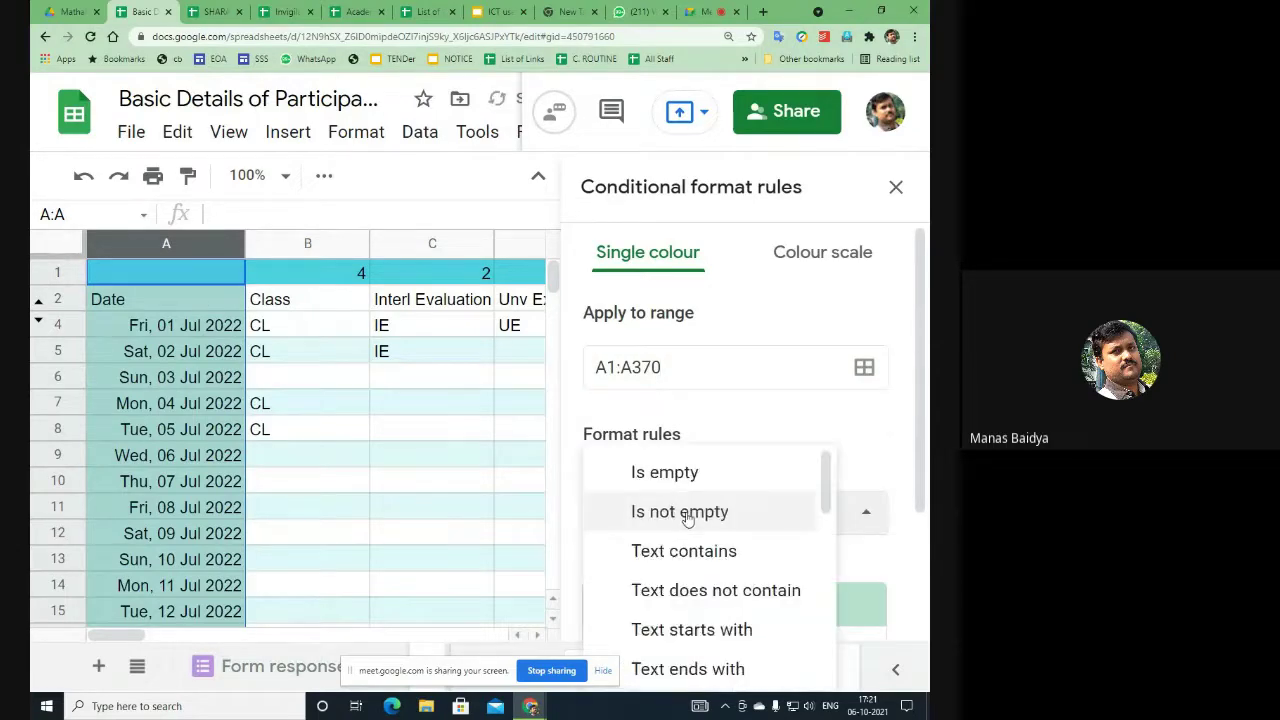
pyautogui.moveTo(823, 490); pyautogui.dragTo(827, 527)
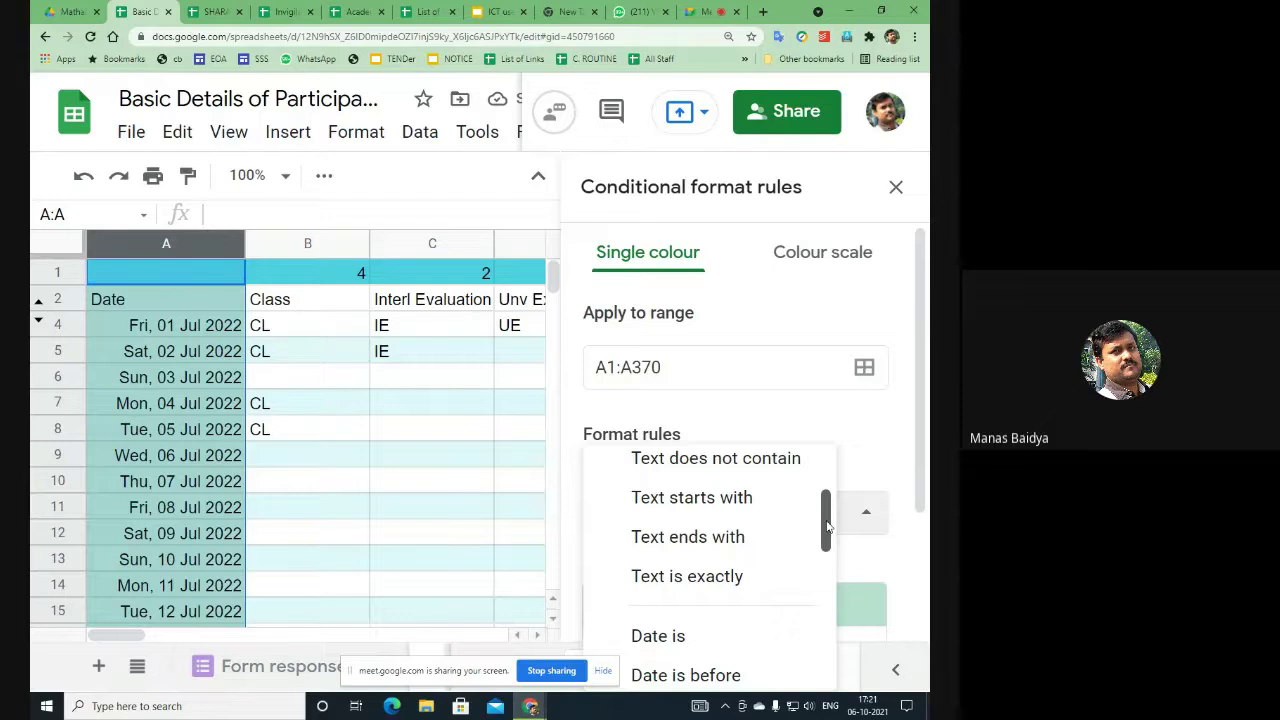
pyautogui.click(702, 587)
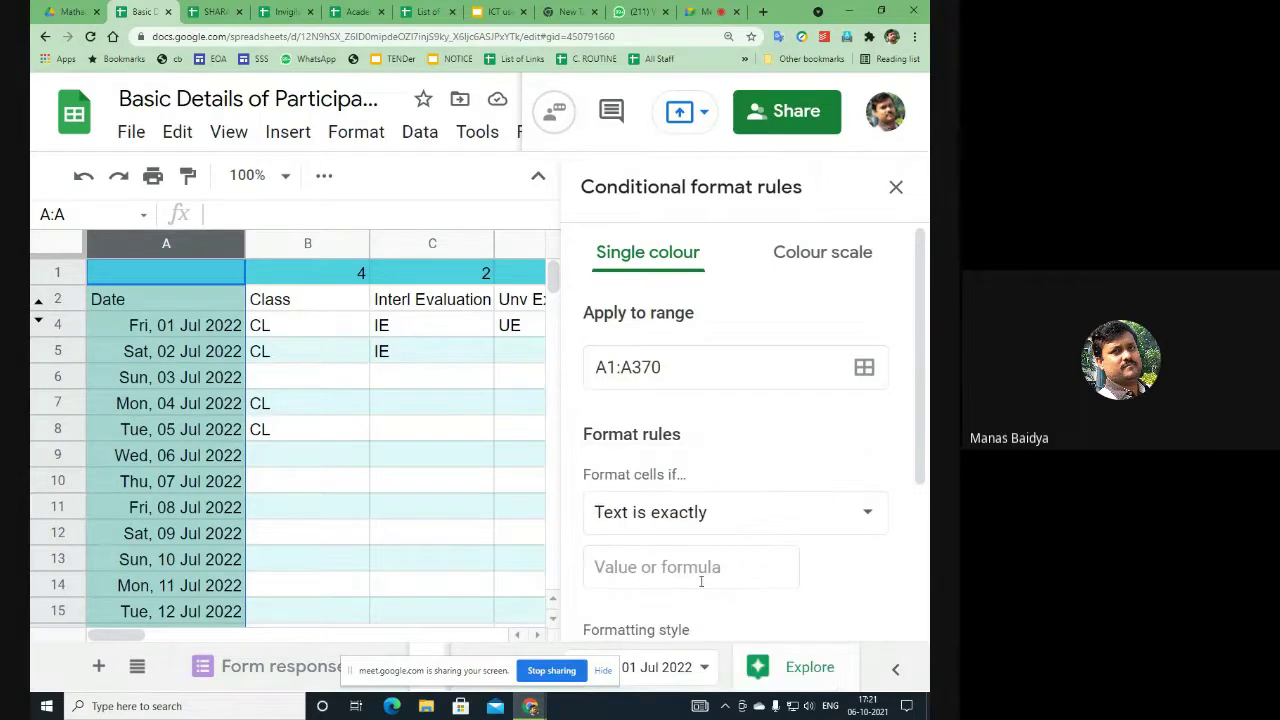
pyautogui.click(636, 577)
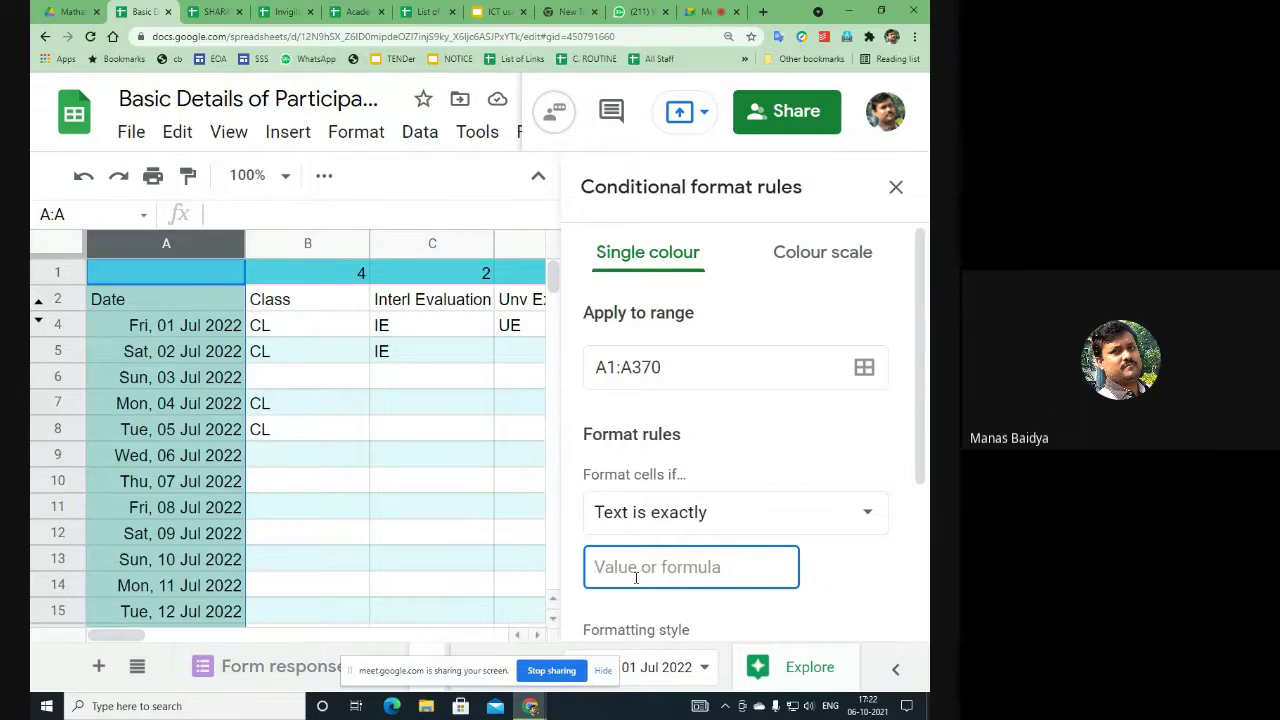
pyautogui.write('sU')
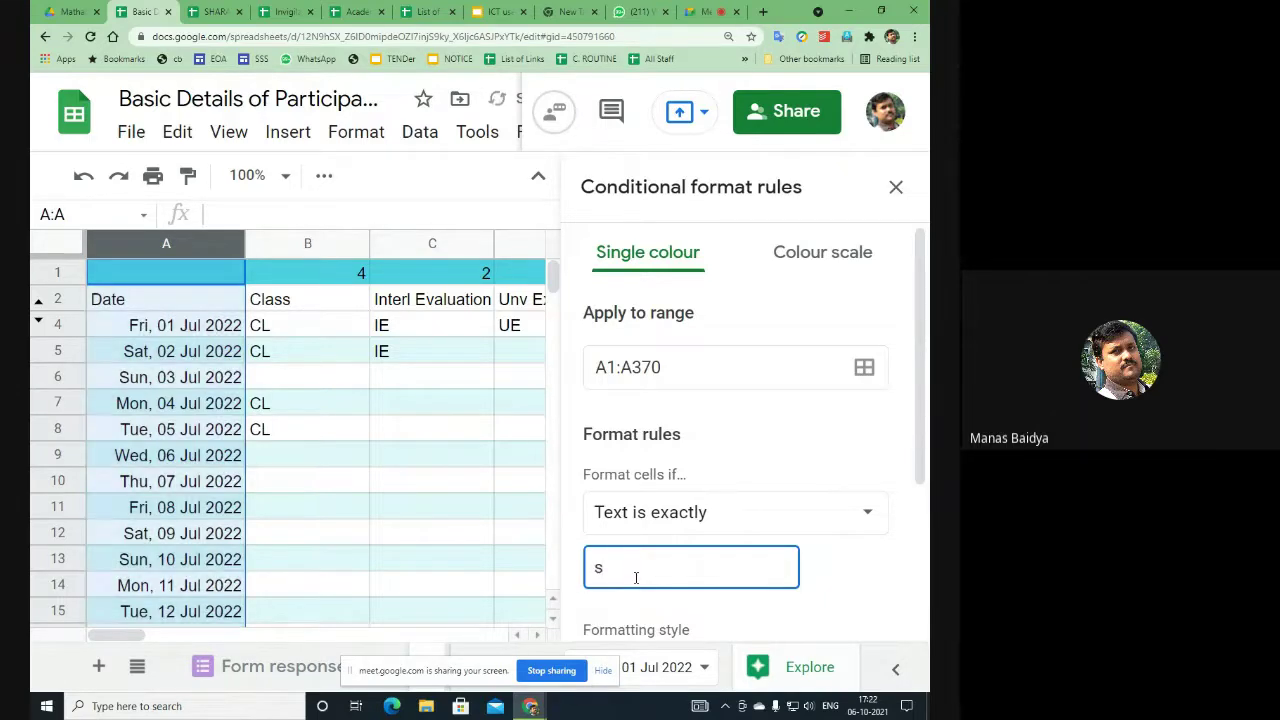
pyautogui.press('BackSpace')
pyautogui.press('BackSpace')
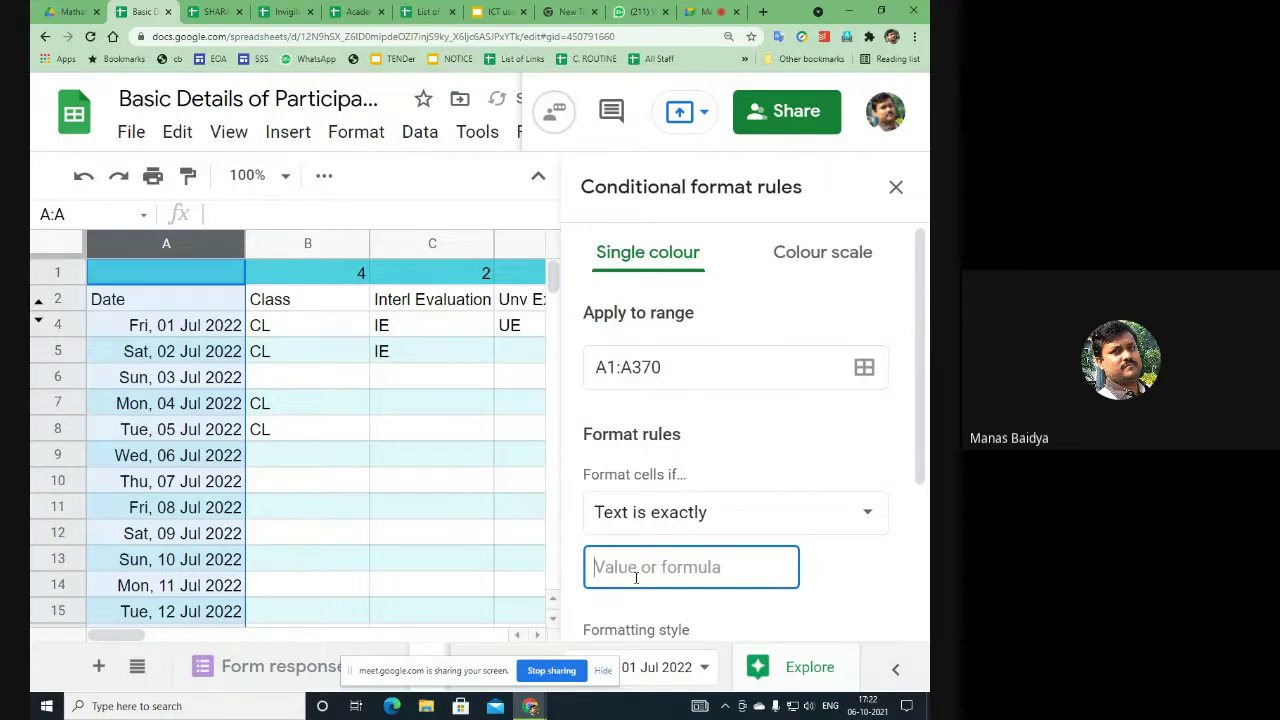
pyautogui.write('Sun')
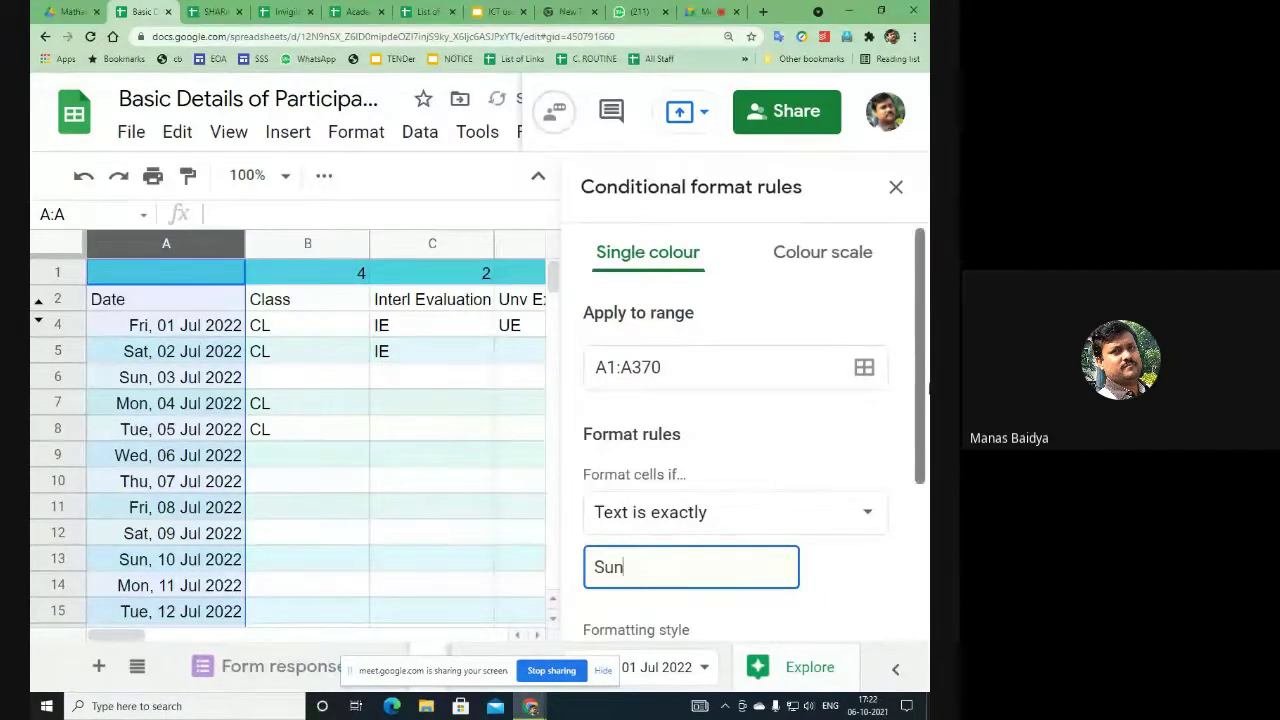
# Step: Give the Sun rule a light red fill as its formatting style
pyautogui.moveTo(924, 402); pyautogui.dragTo(924, 535)
pyautogui.click(819, 508)
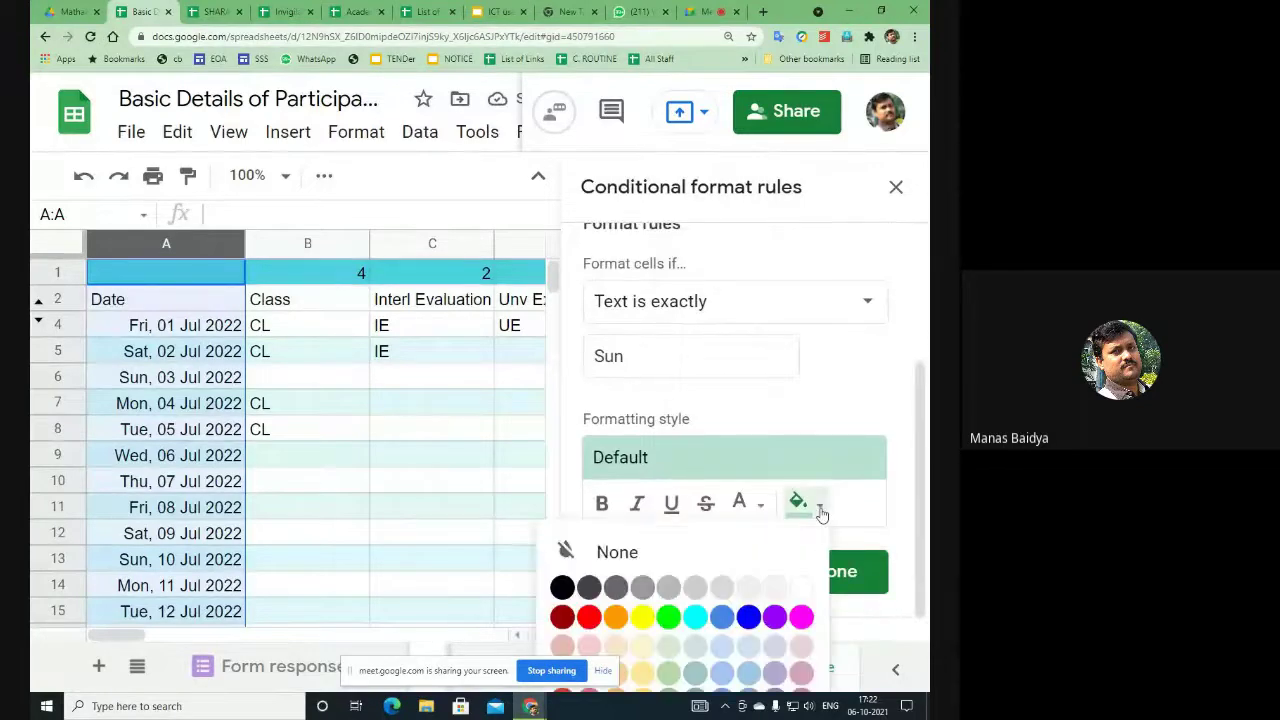
pyautogui.click(558, 650)
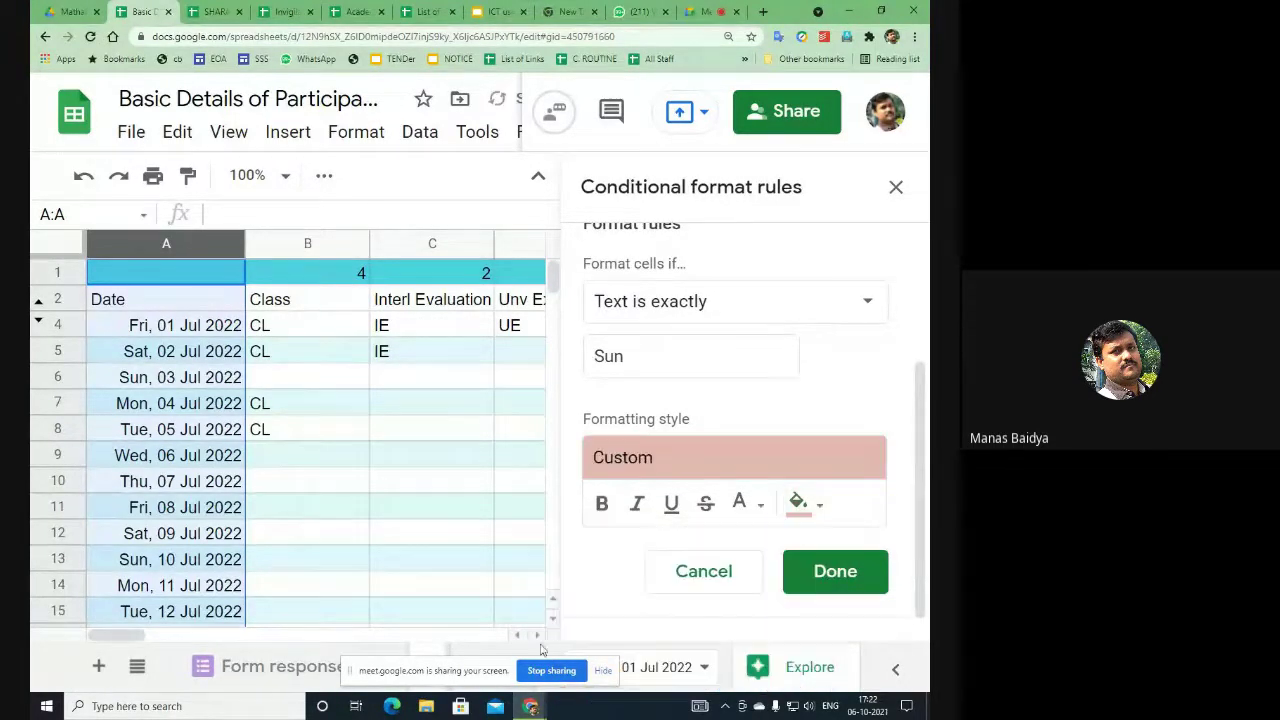
pyautogui.scroll(-3, 210, 512)
pyautogui.scroll(4, 208, 512)
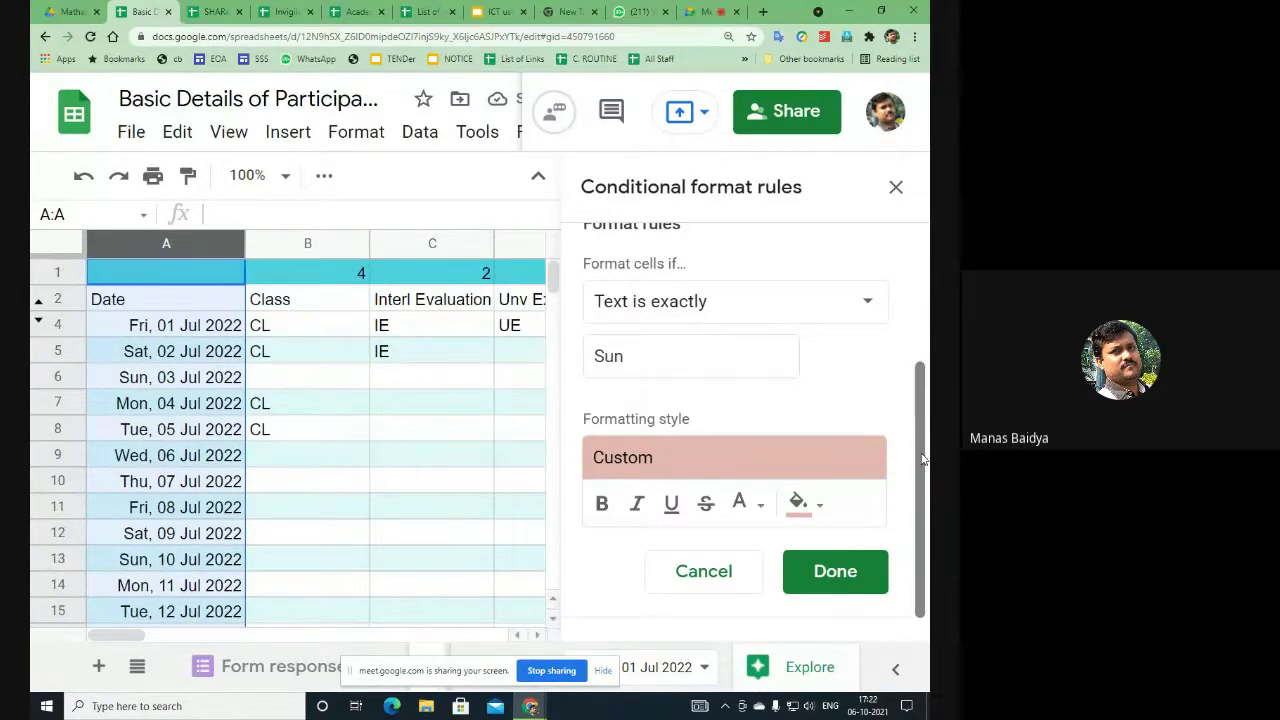
pyautogui.moveTo(925, 455); pyautogui.dragTo(924, 383)
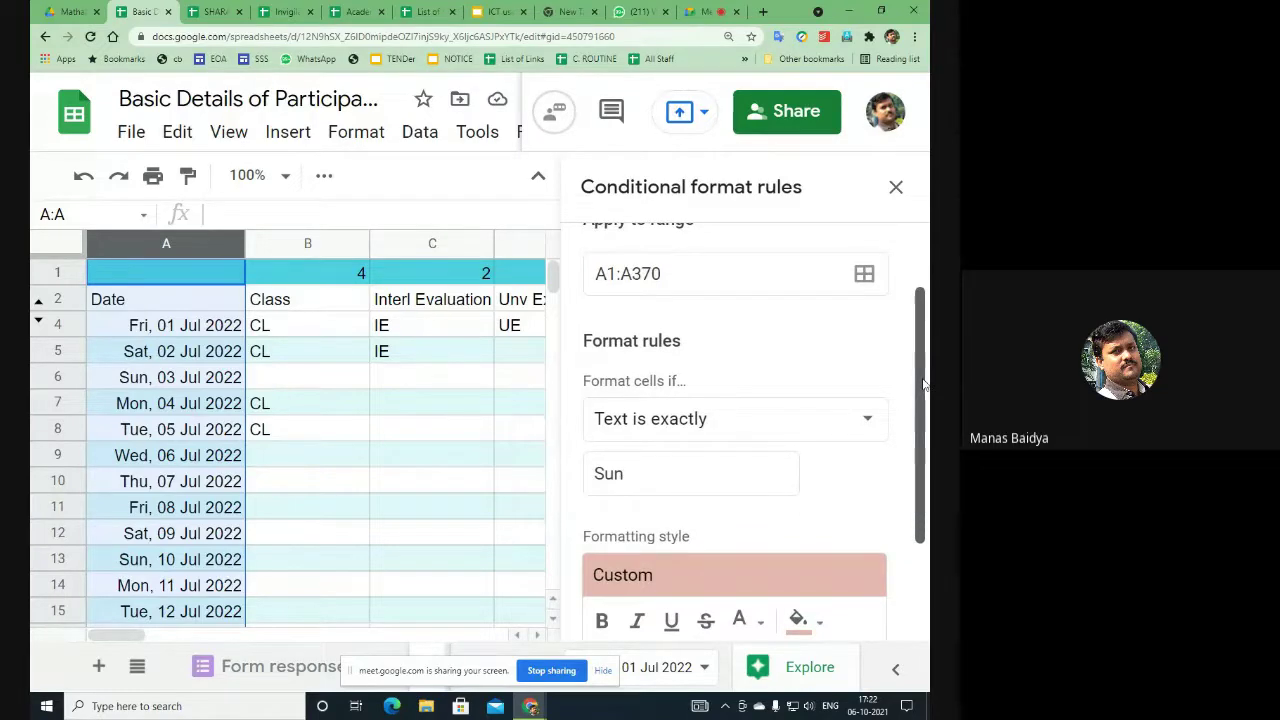
pyautogui.moveTo(924, 383); pyautogui.dragTo(910, 500)
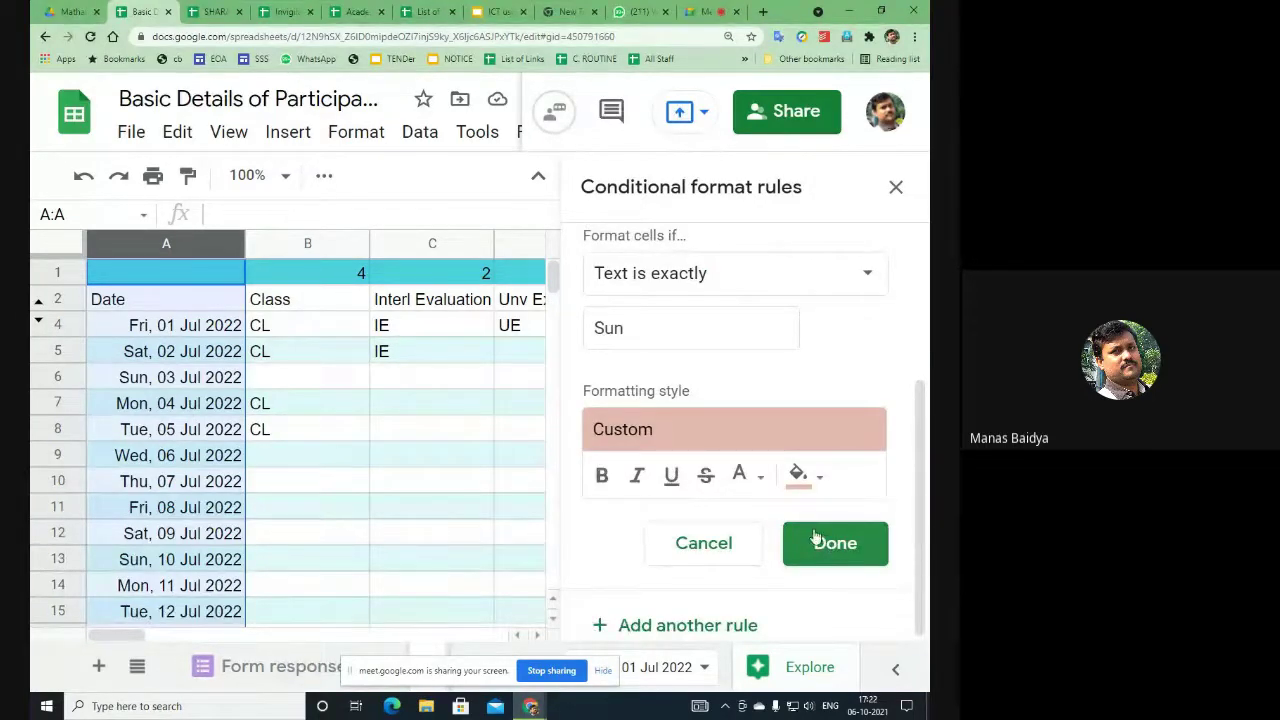
# Step: Change the Sun rule's condition to Text starts with, save the rule and close the conditional formatting settings
pyautogui.click(651, 329)
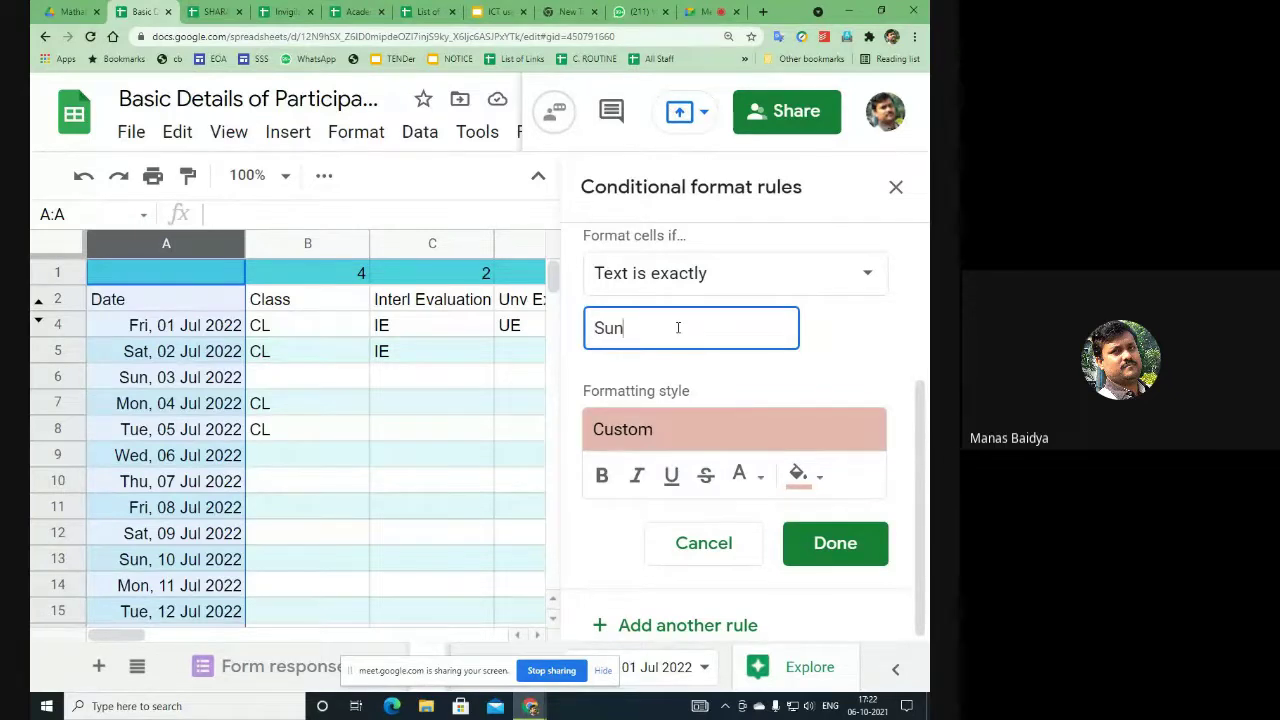
pyautogui.scroll(1, 880, 358)
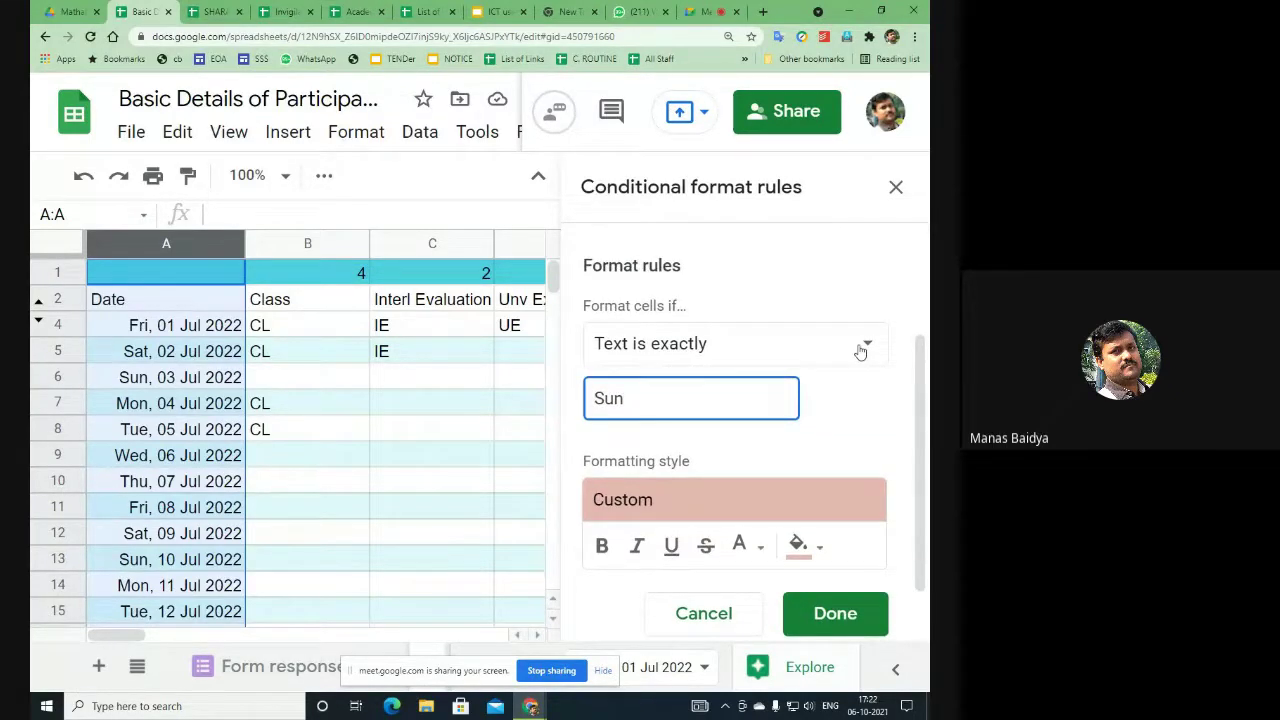
pyautogui.click(862, 345)
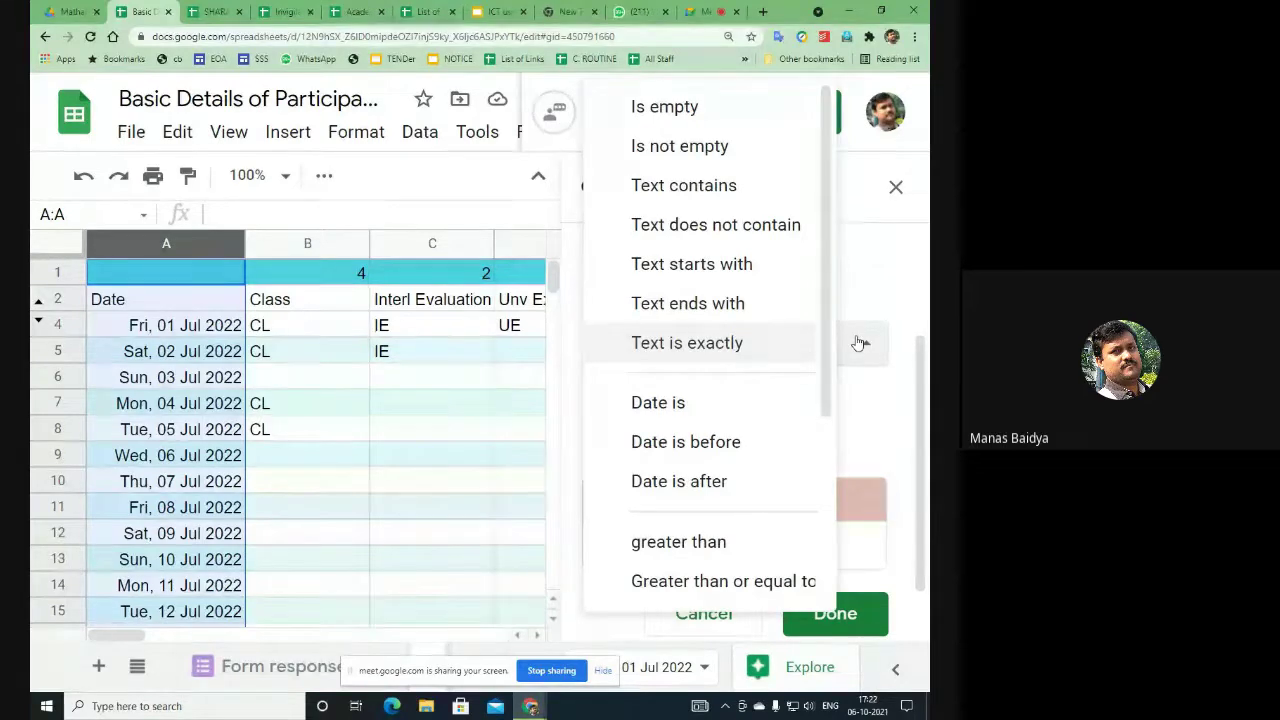
pyautogui.click(742, 270)
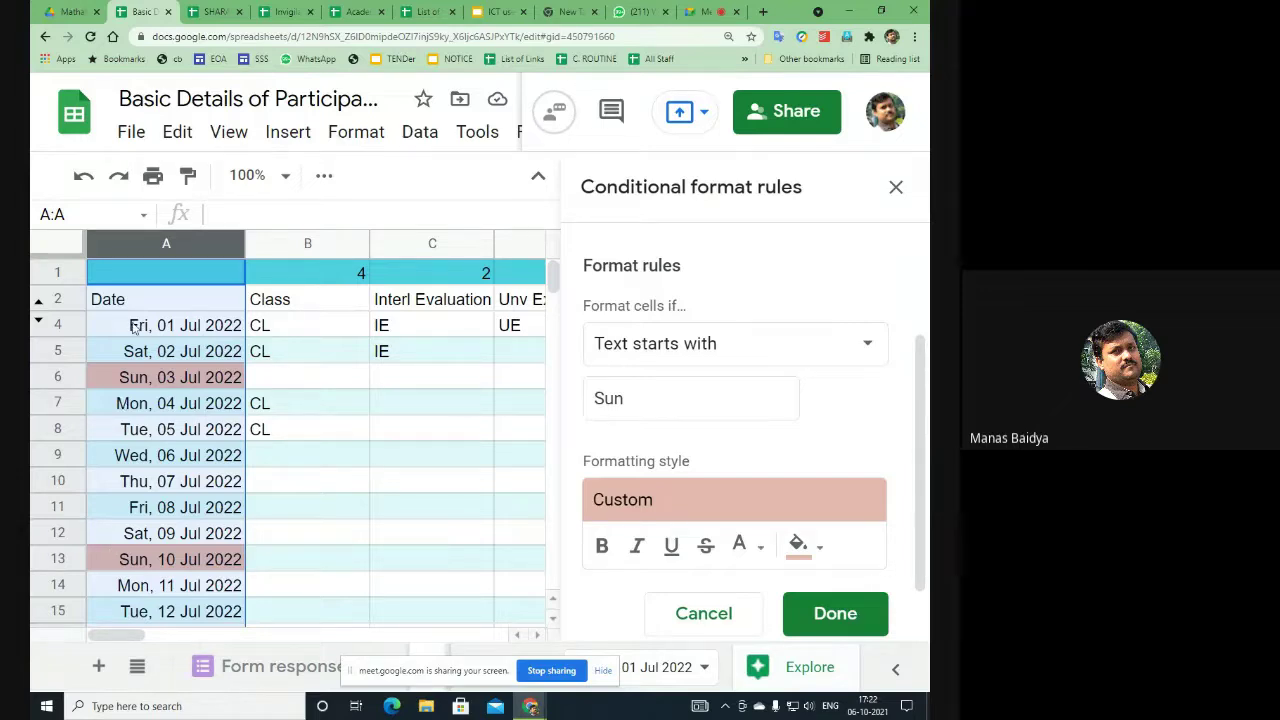
pyautogui.click(833, 614)
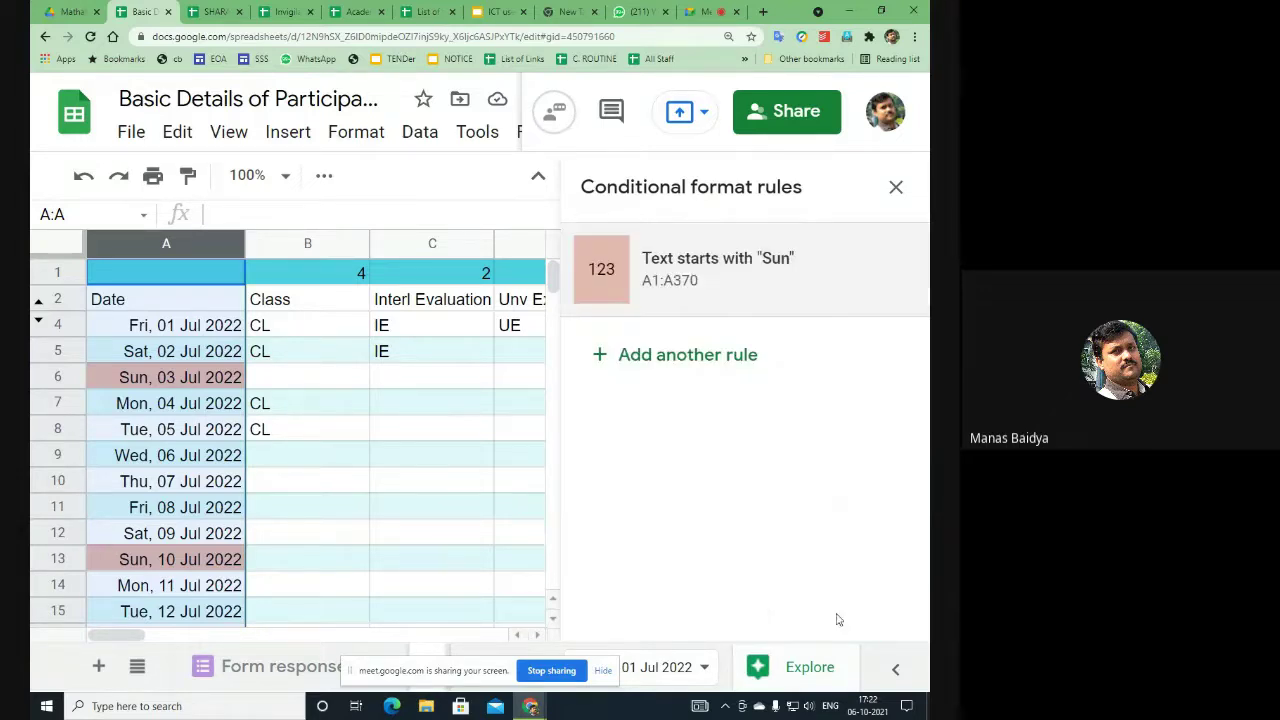
pyautogui.click(896, 187)
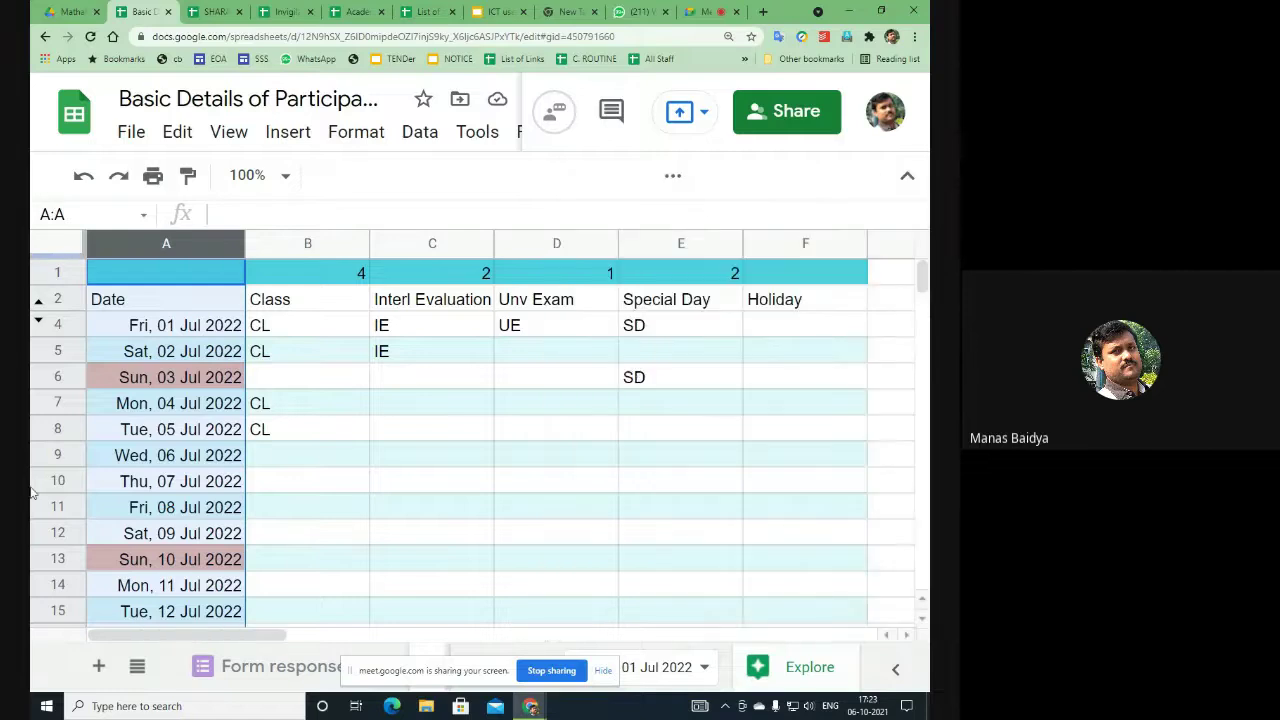
# Step: Look through the date column to check the highlighting of Sundays in the following months
pyautogui.scroll(-5, 147, 430)
pyautogui.scroll(-12, 149, 432)
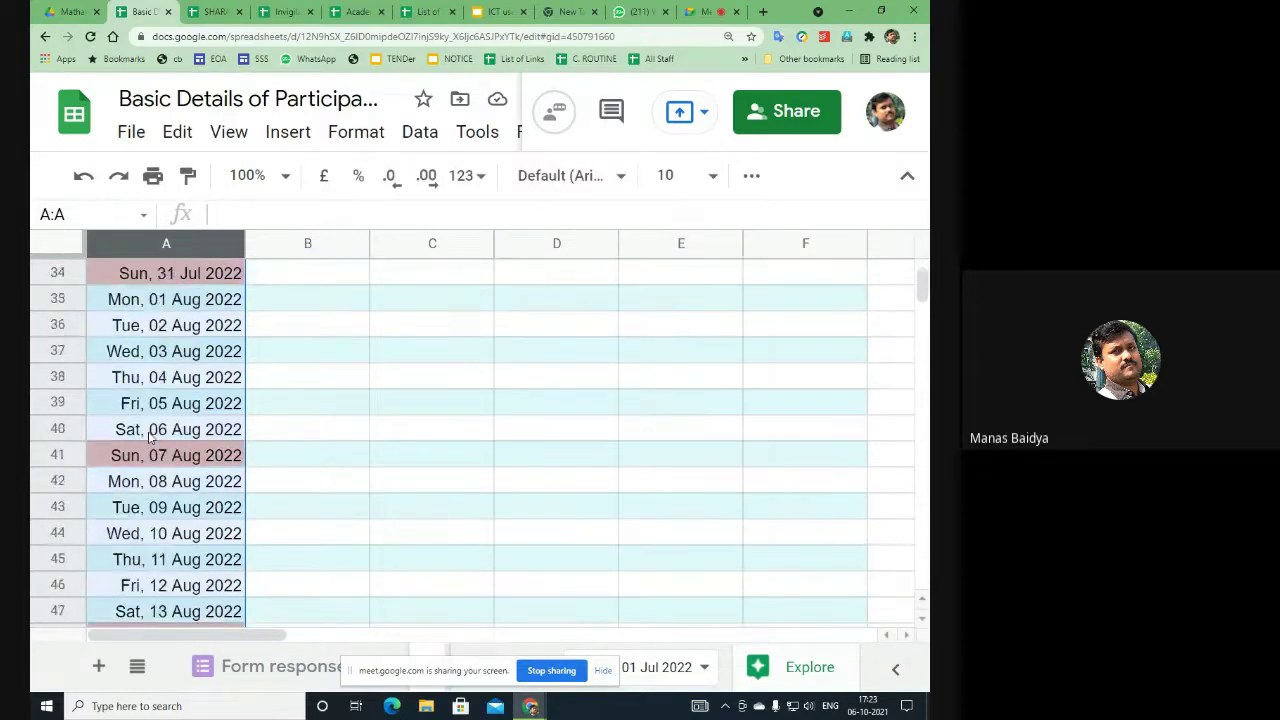
pyautogui.scroll(-8, 148, 435)
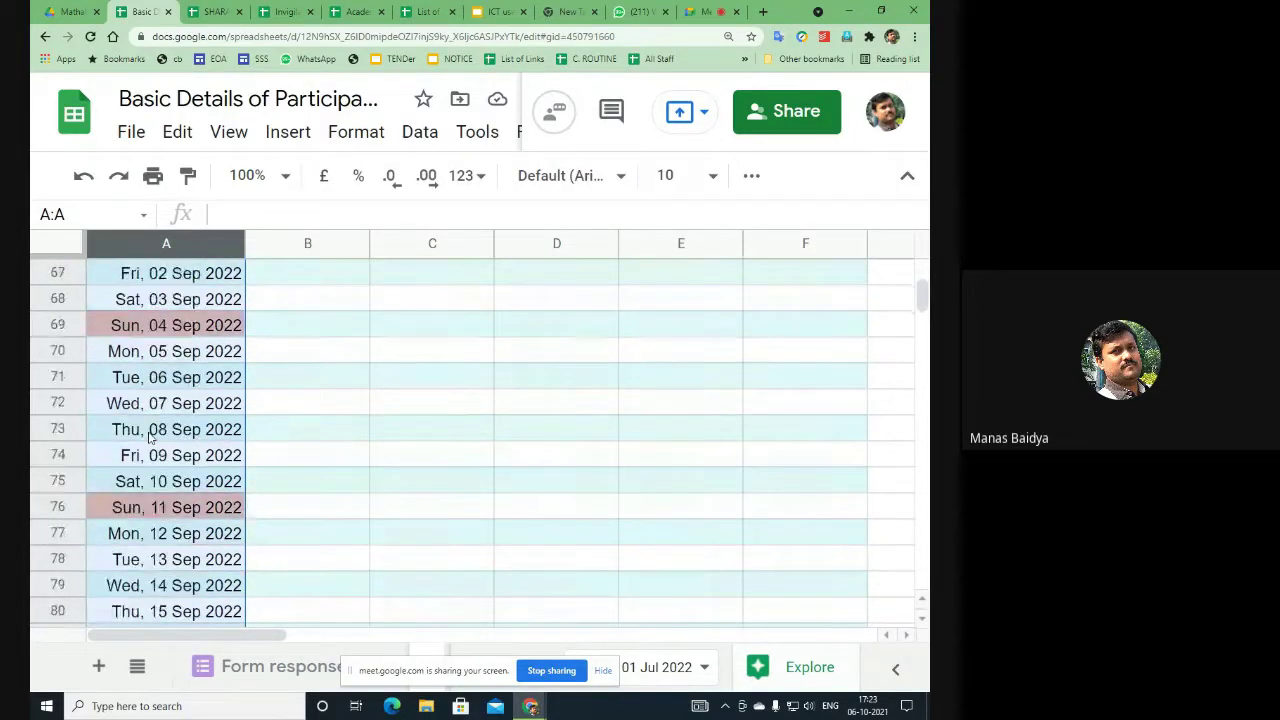
pyautogui.scroll(-10, 148, 431)
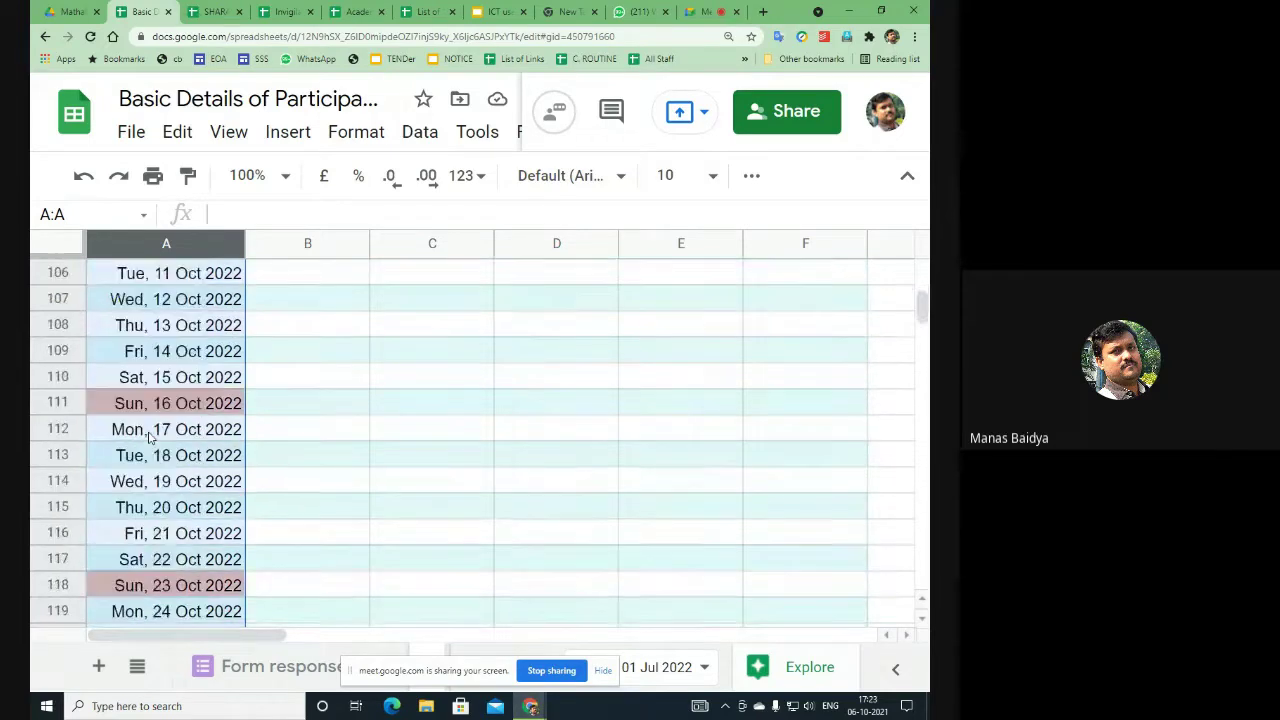
pyautogui.scroll(15, 148, 431)
pyautogui.scroll(20, 148, 435)
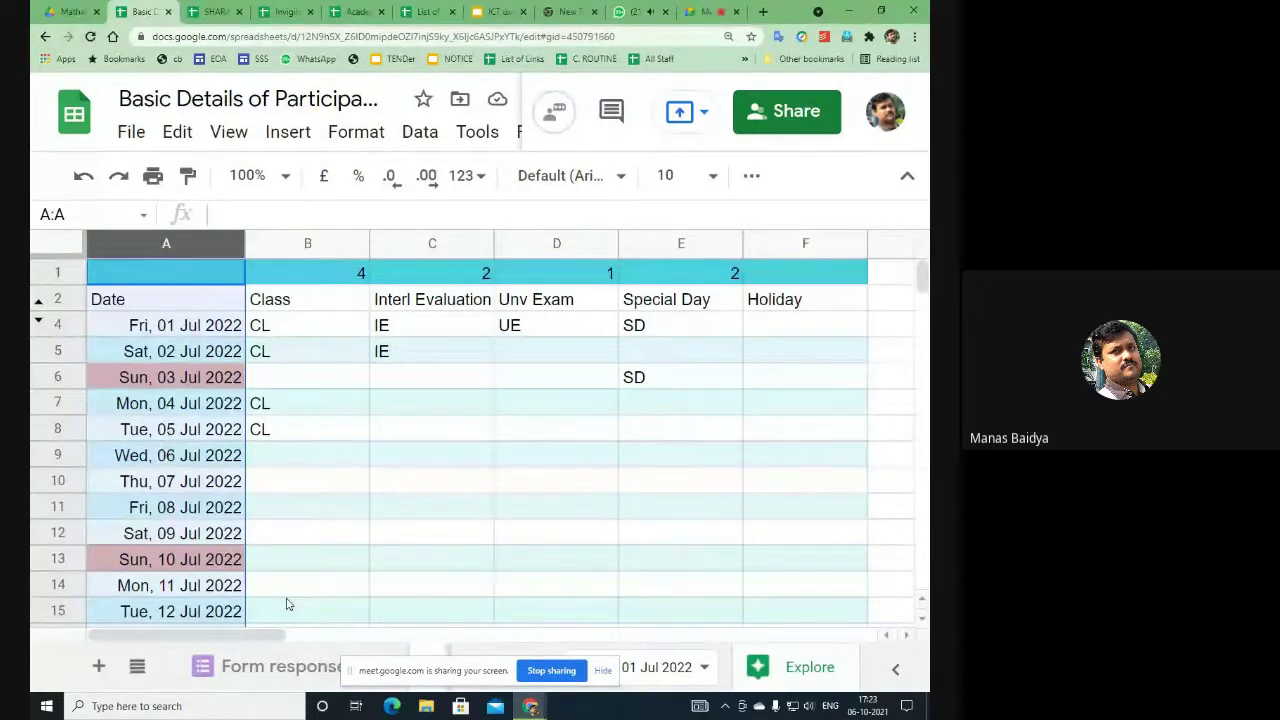
# Step: Review the SEQUENCE formula in A4, the Class code in B4 and the COUNTA formula in B1
pyautogui.click(180, 358)
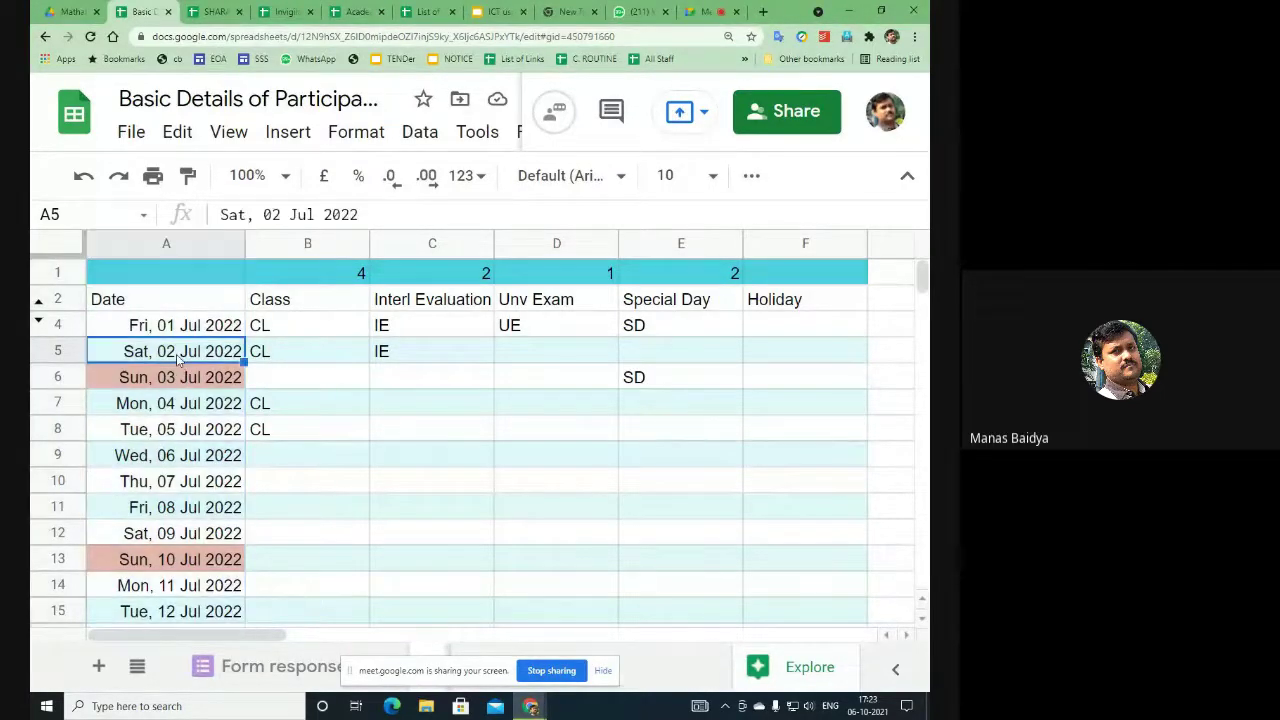
pyautogui.click(108, 332)
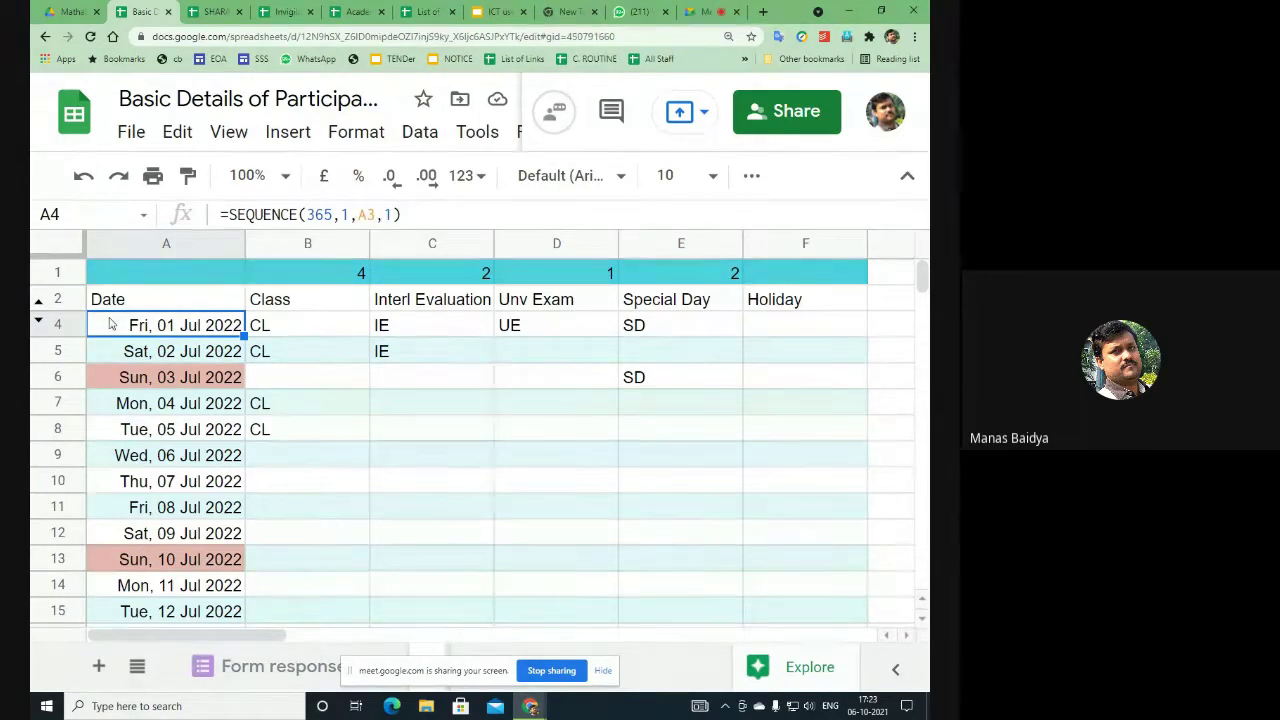
pyautogui.click(397, 215)
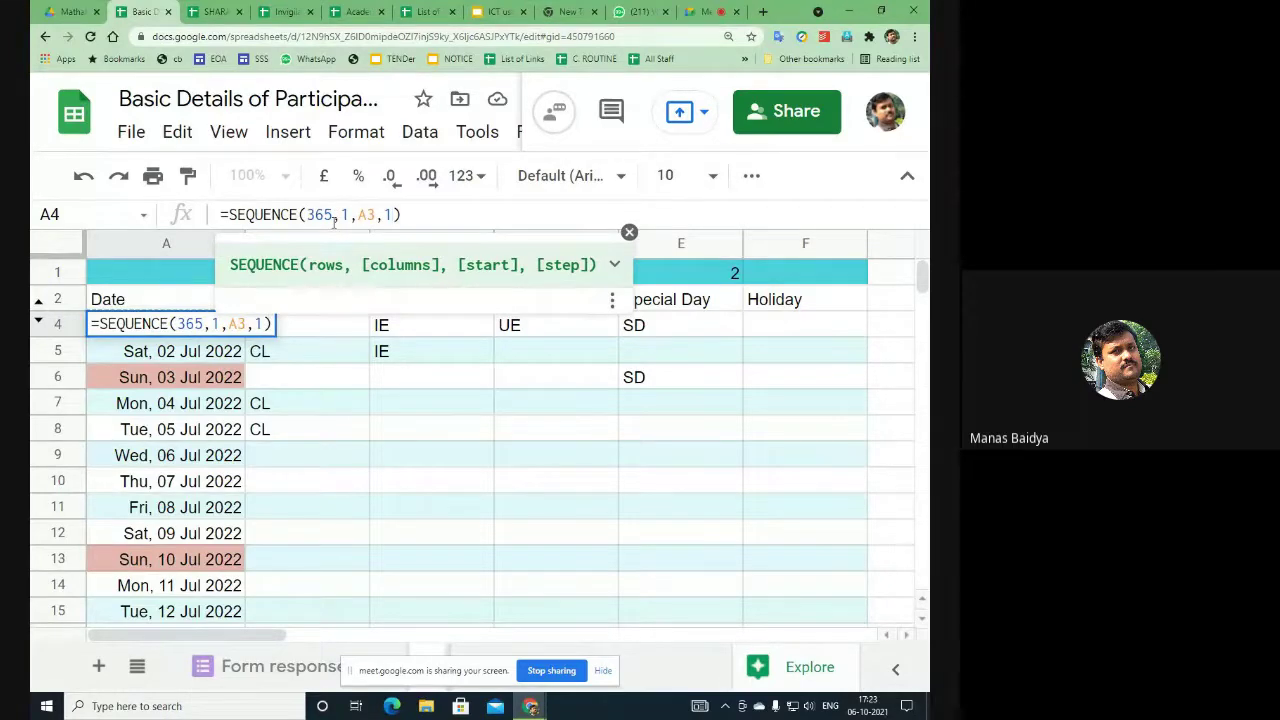
pyautogui.doubleClick(536, 414)
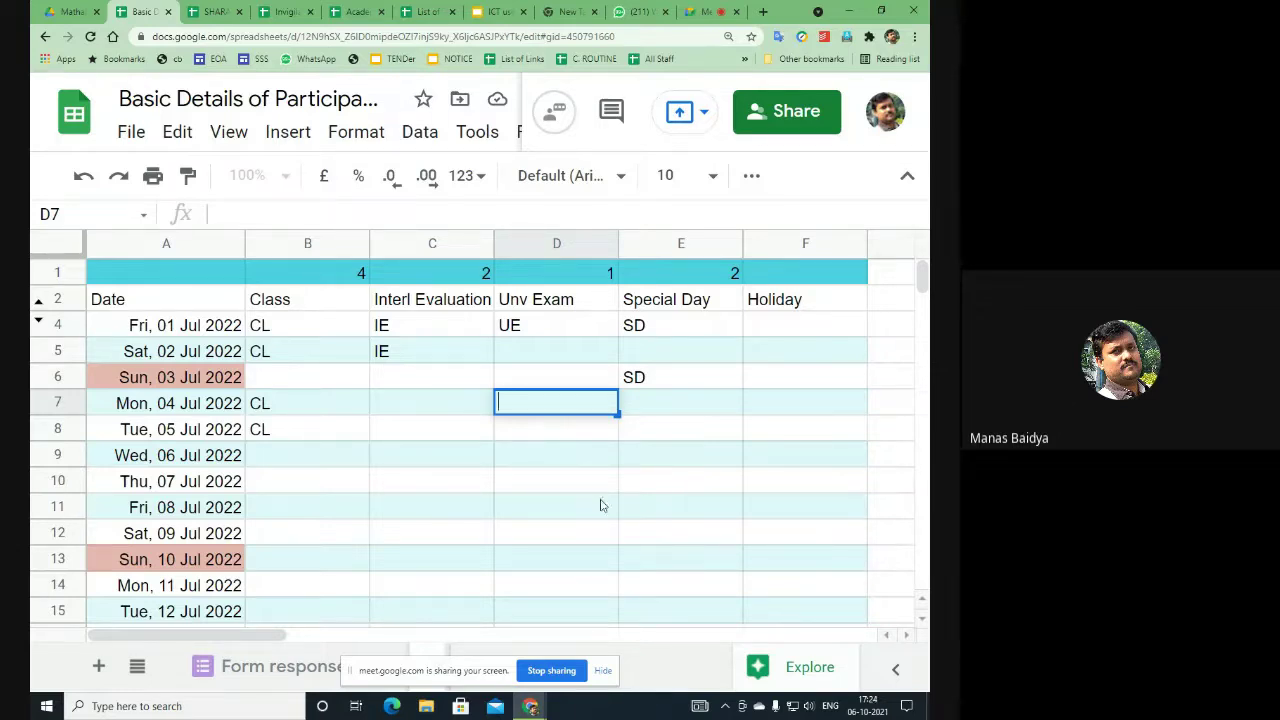
pyautogui.click(288, 330)
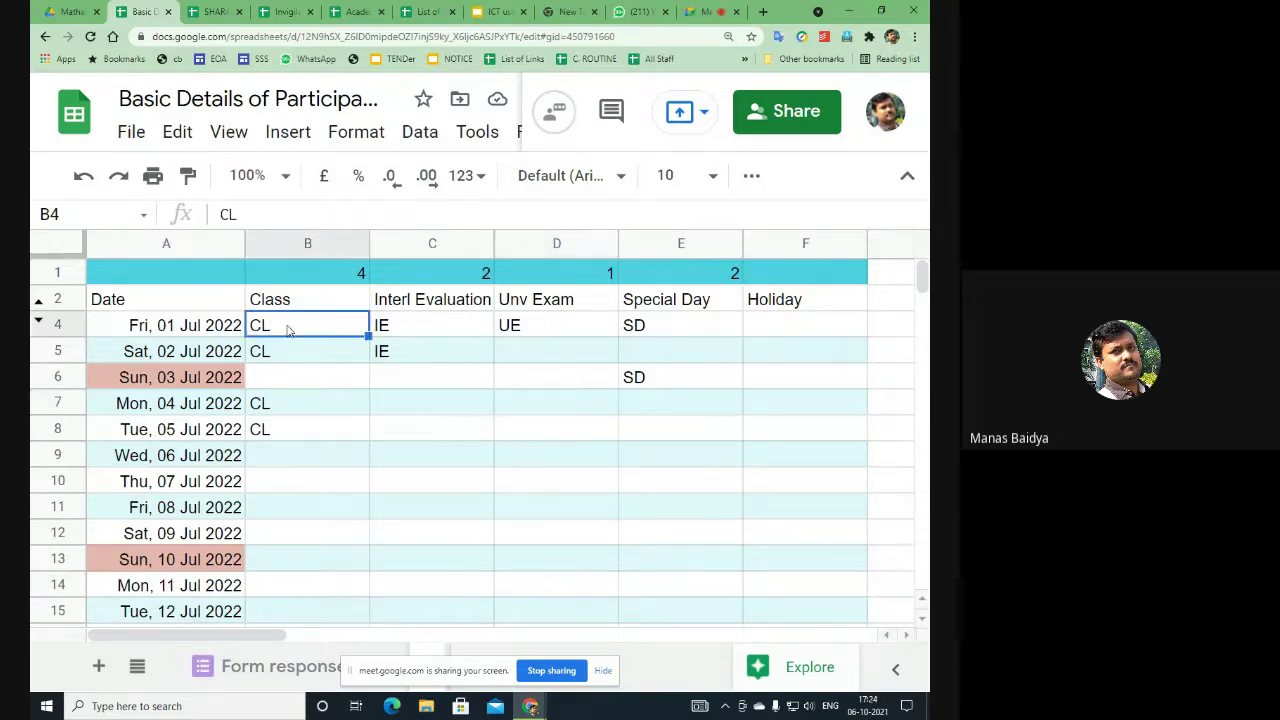
pyautogui.click(318, 280)
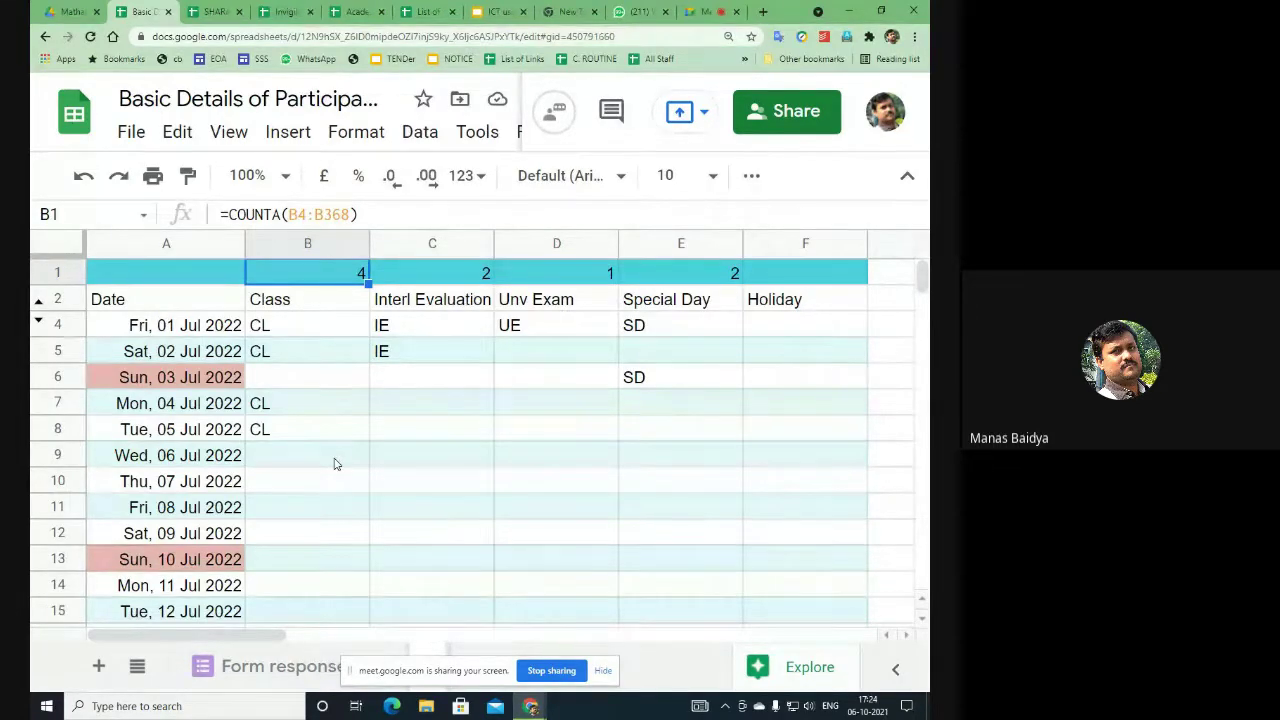
# Step: Zoom the page out two levels and hide the screen-sharing notice that covers the sheet names
pyautogui.hotkey('ctrl', '-')
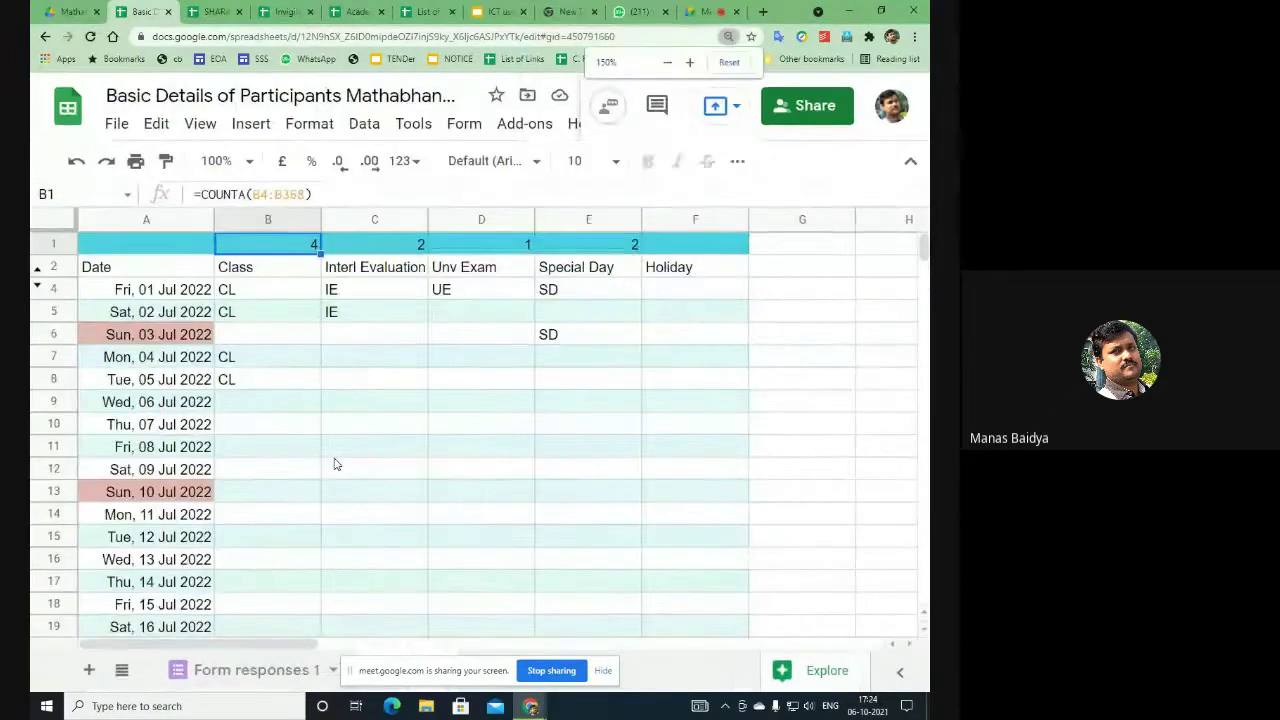
pyautogui.hotkey('ctrl', '-')
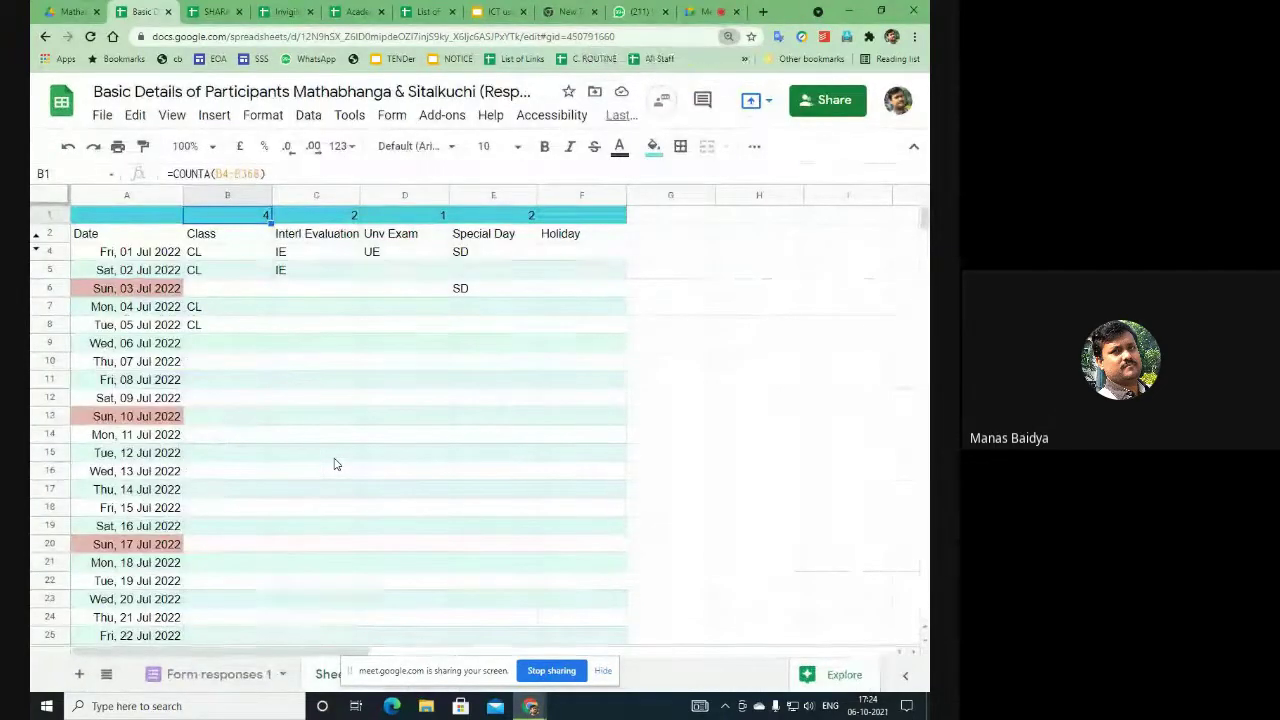
pyautogui.click(826, 419)
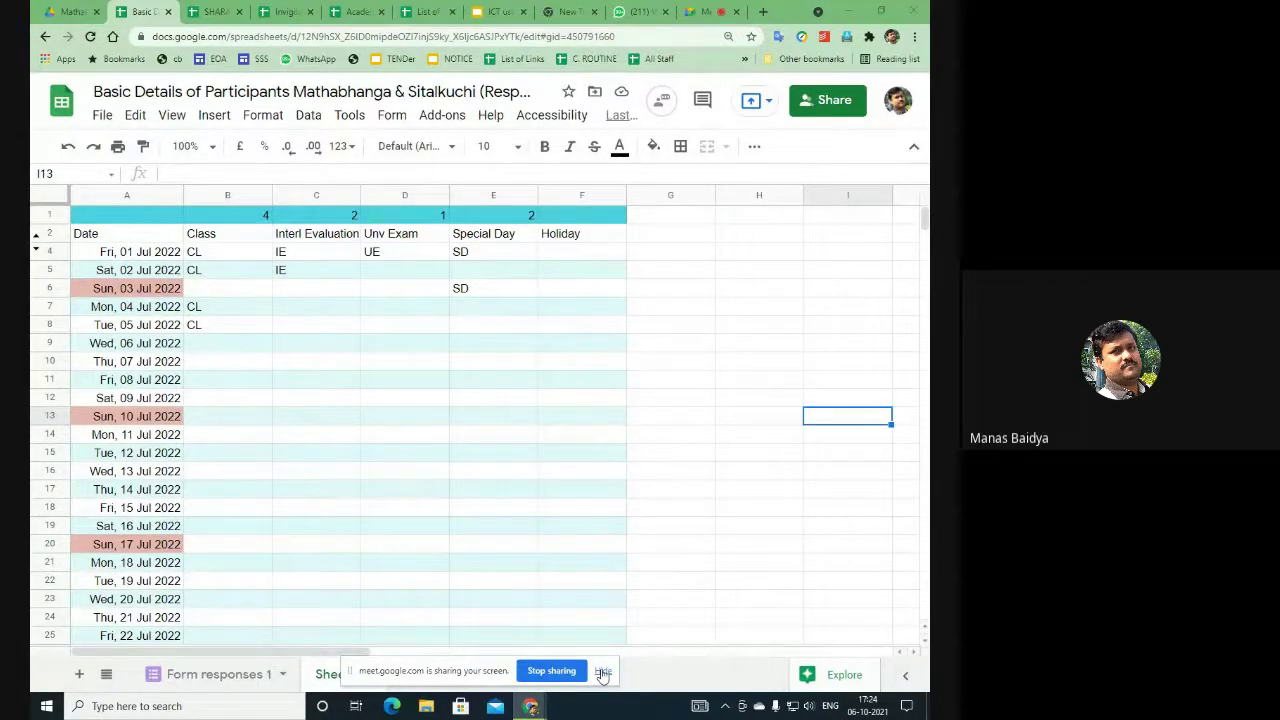
pyautogui.click(603, 671)
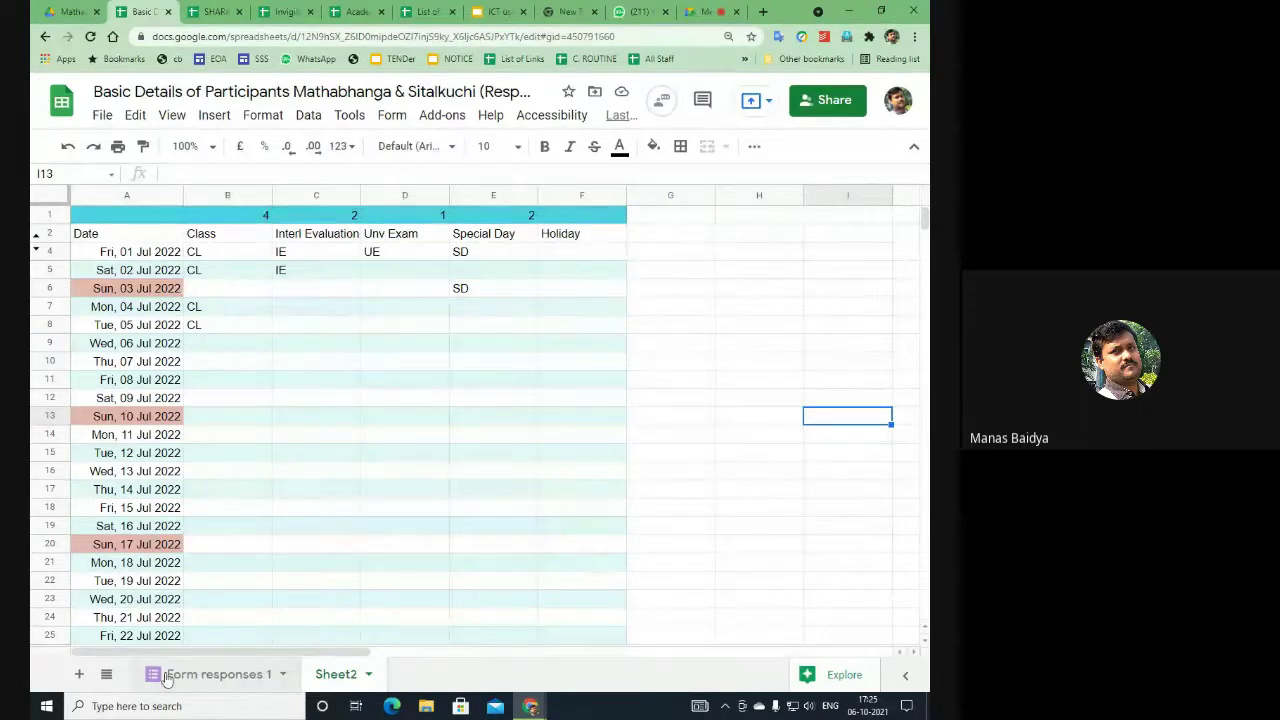
# Step: Add a new blank sheet, then open the Form responses 1 sheet and select the first participant's name in C2
pyautogui.click(79, 674)
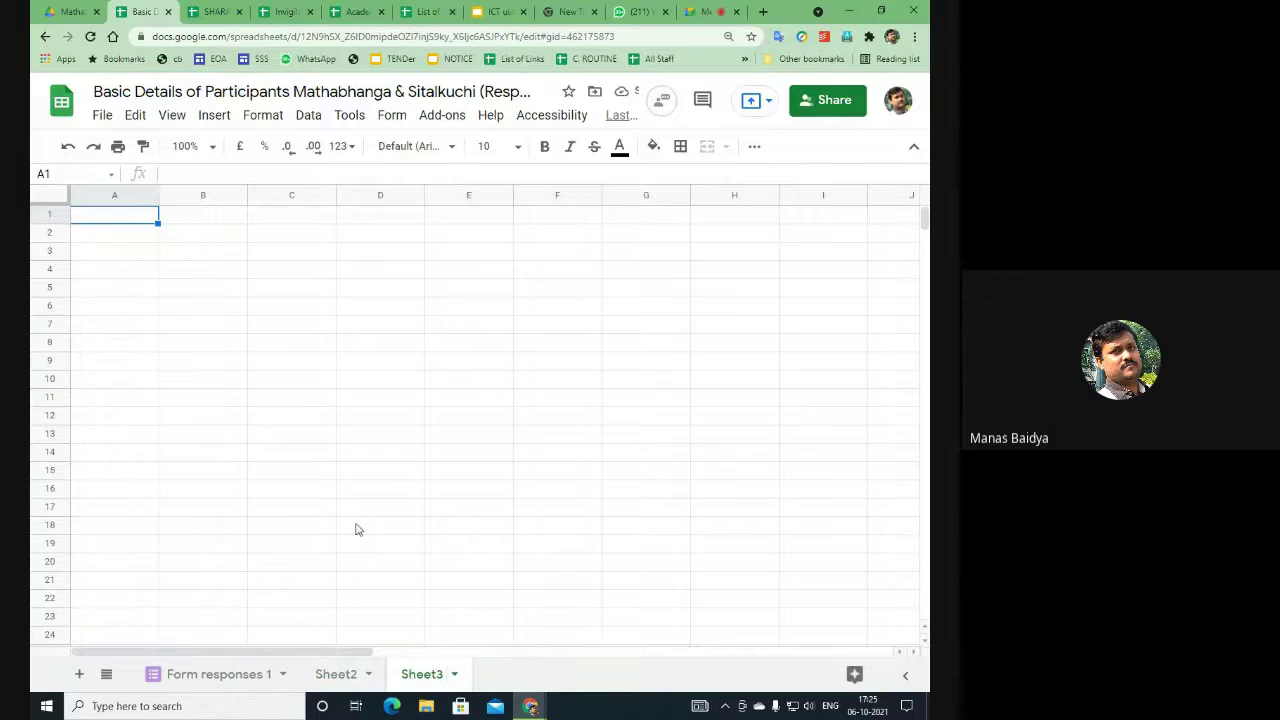
pyautogui.click(220, 675)
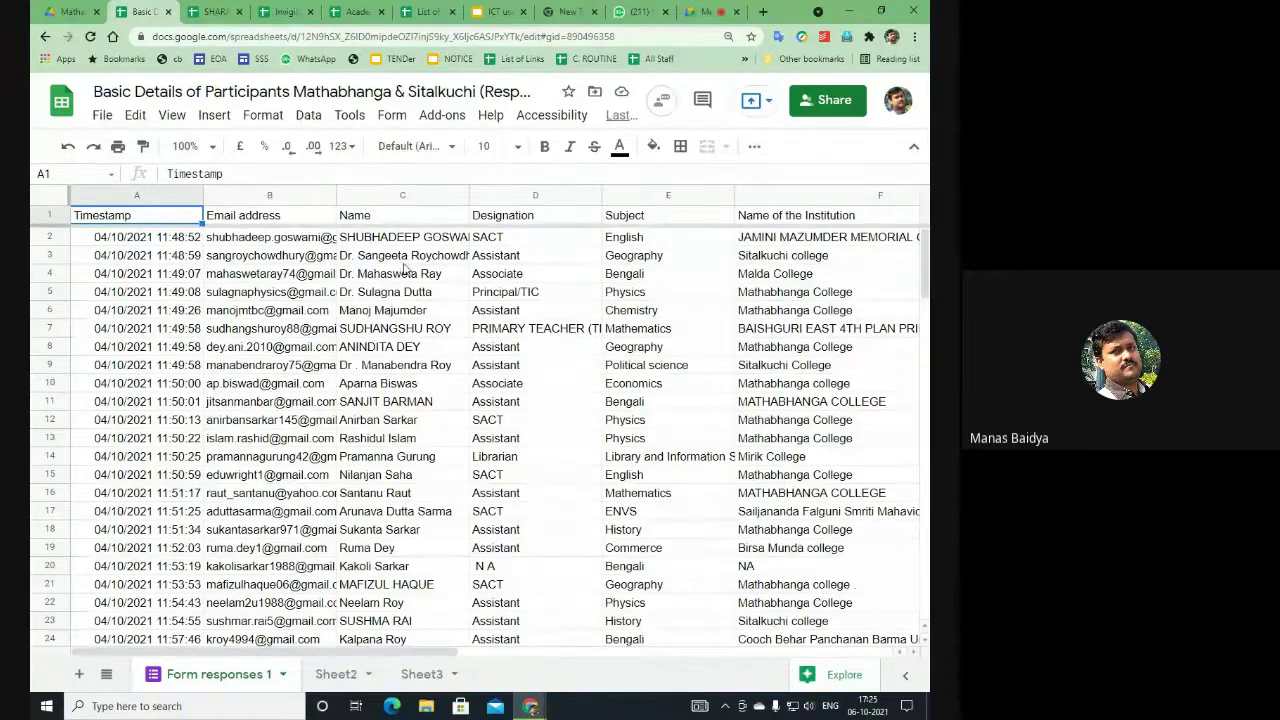
pyautogui.click(403, 242)
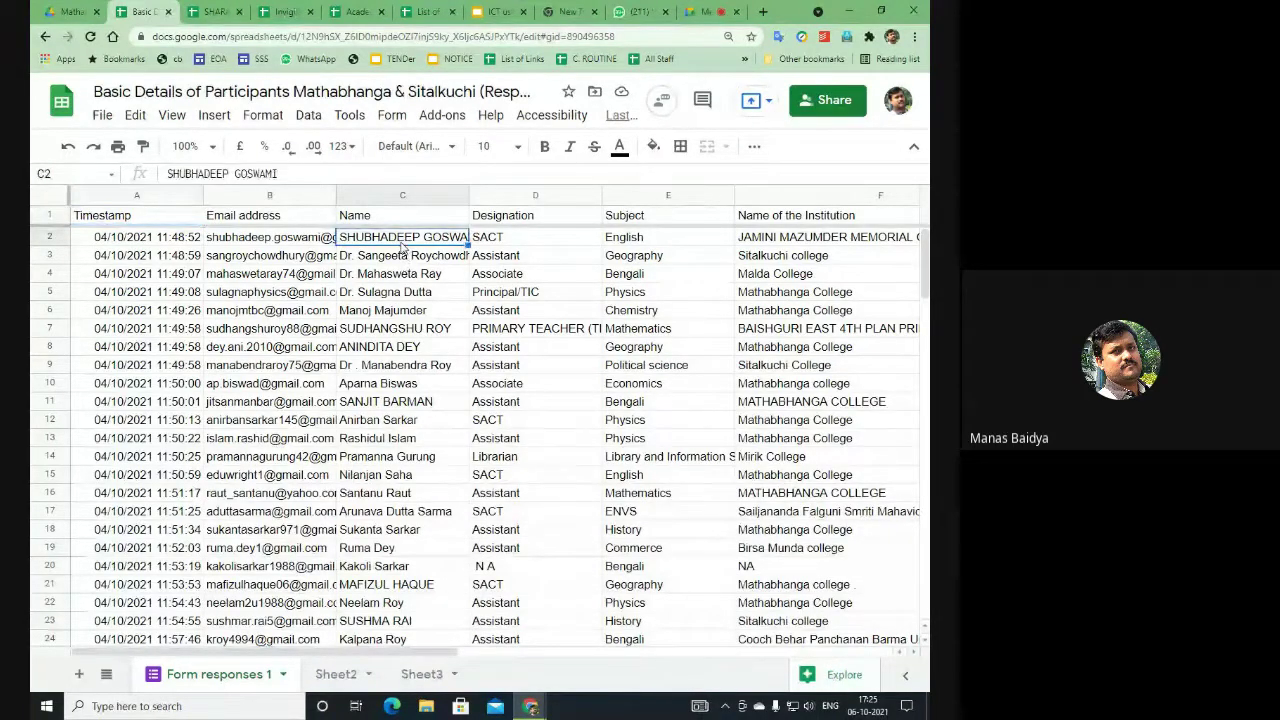
# Step: Copy all participant names in C2:C24 of the Form responses 1 sheet and open Sheet3
pyautogui.hotkey('ctrl', 'shift', 'Down')
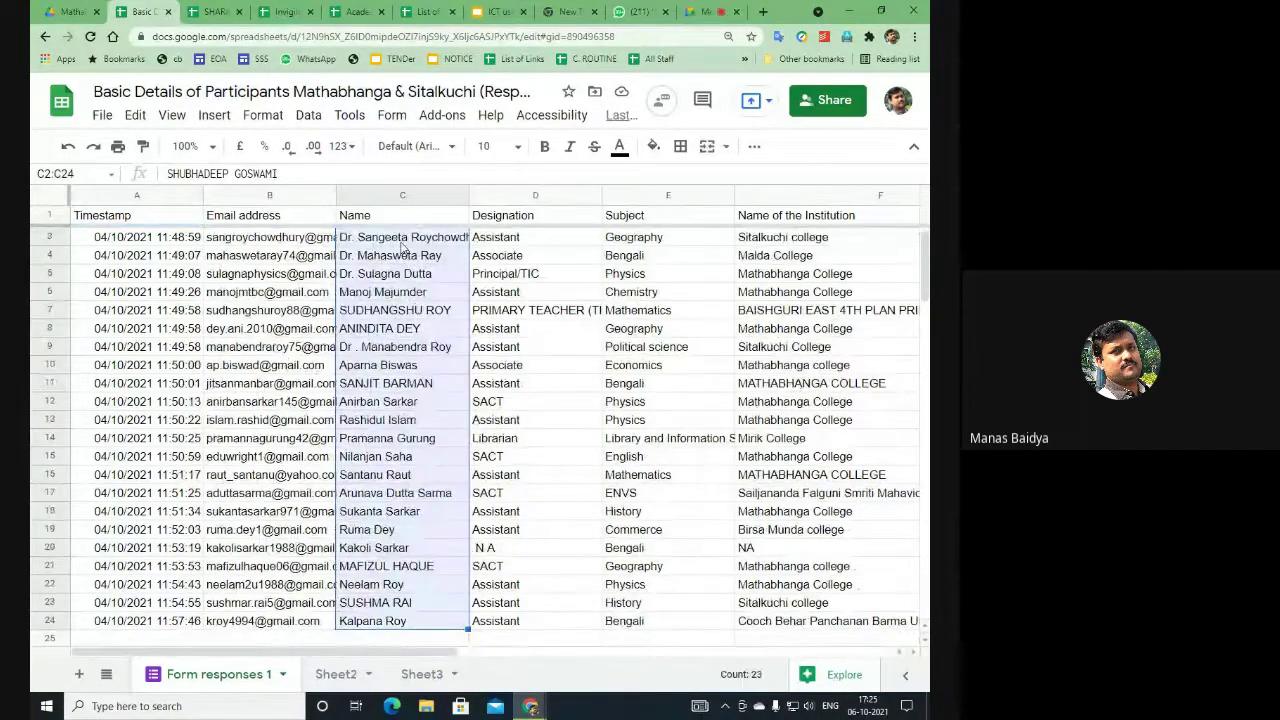
pyautogui.hotkey('ctrl', 'c')
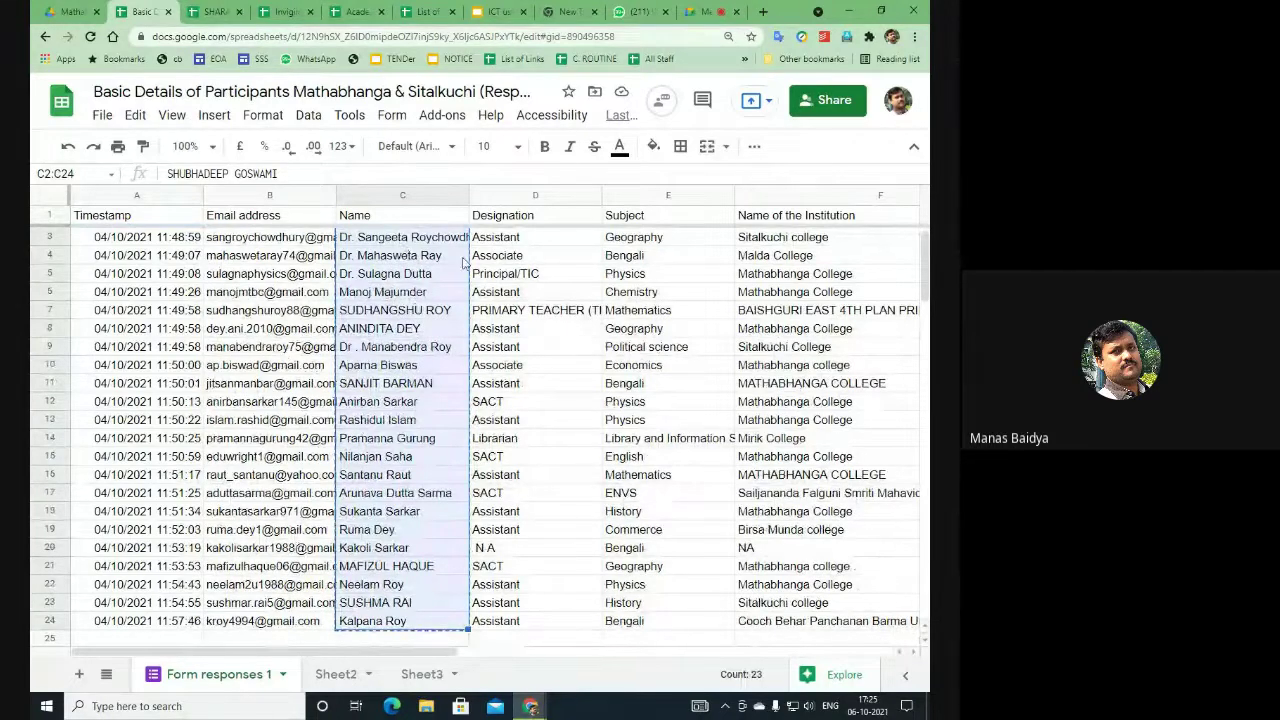
pyautogui.click(425, 675)
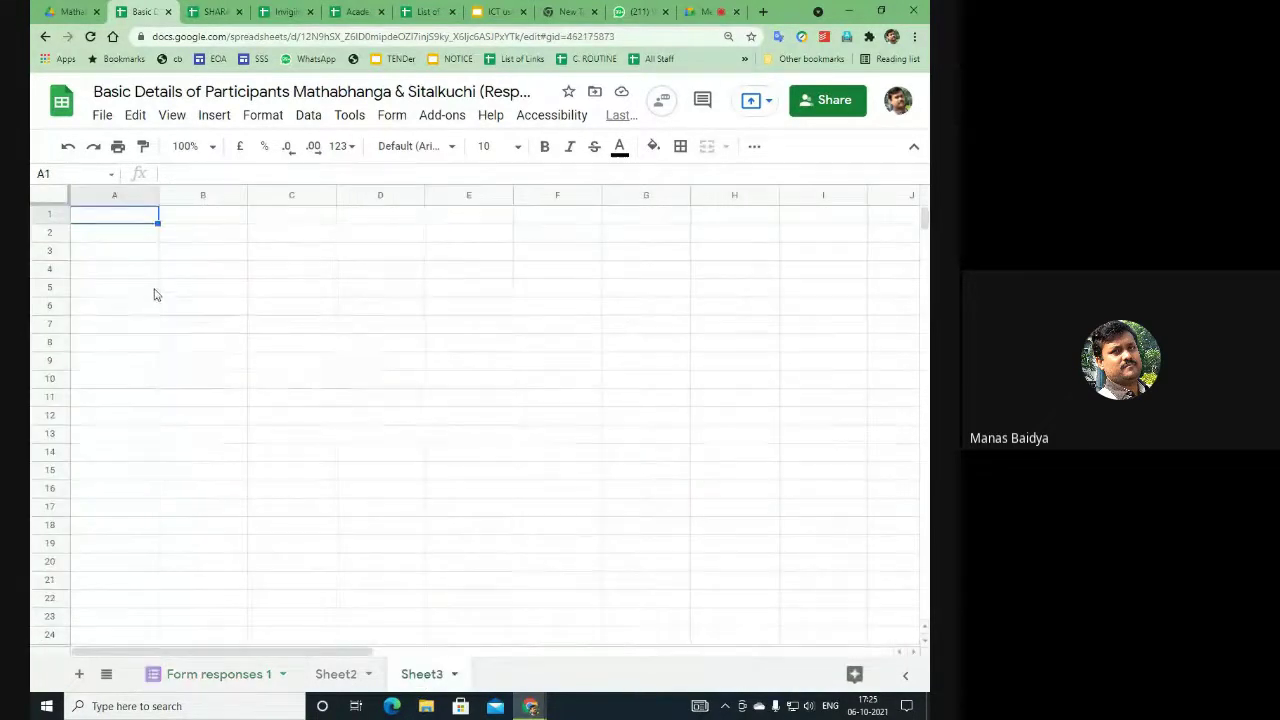
# Step: Enter the header "Name" in B1 and the header "Emp Code" in A1
pyautogui.click(203, 218)
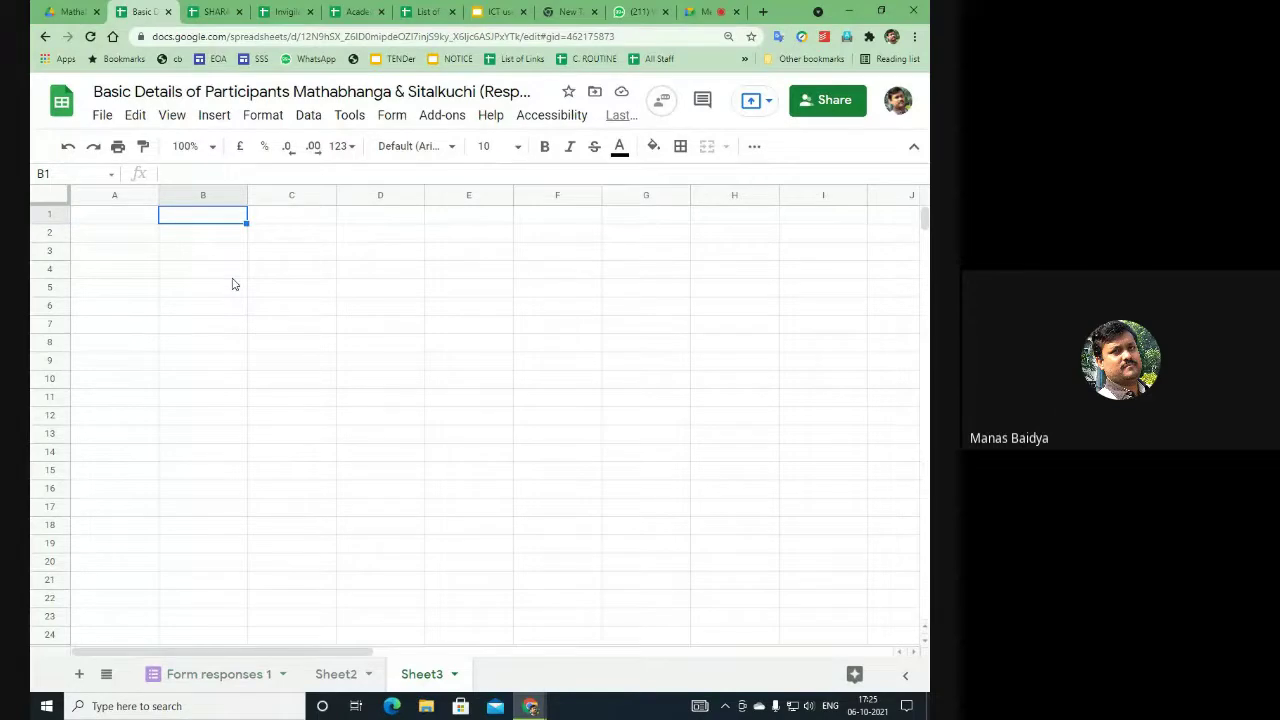
pyautogui.write('Name')
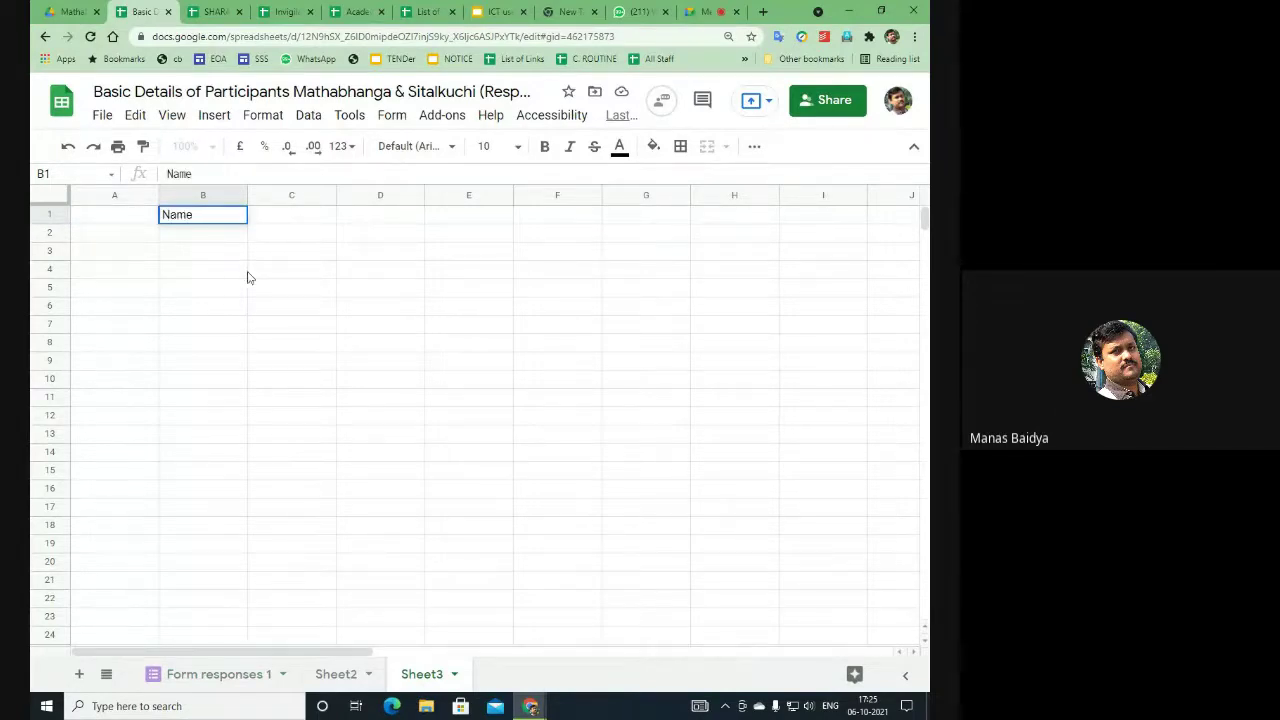
pyautogui.click(133, 222)
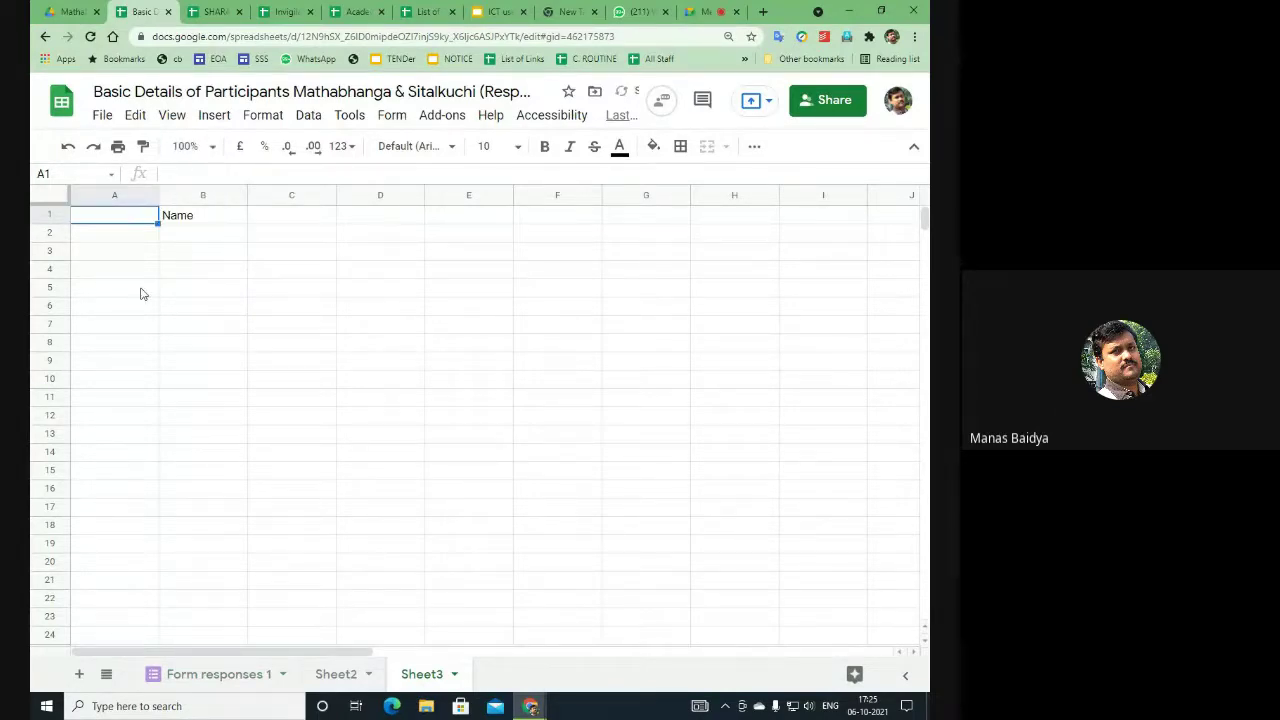
pyautogui.write('Em')
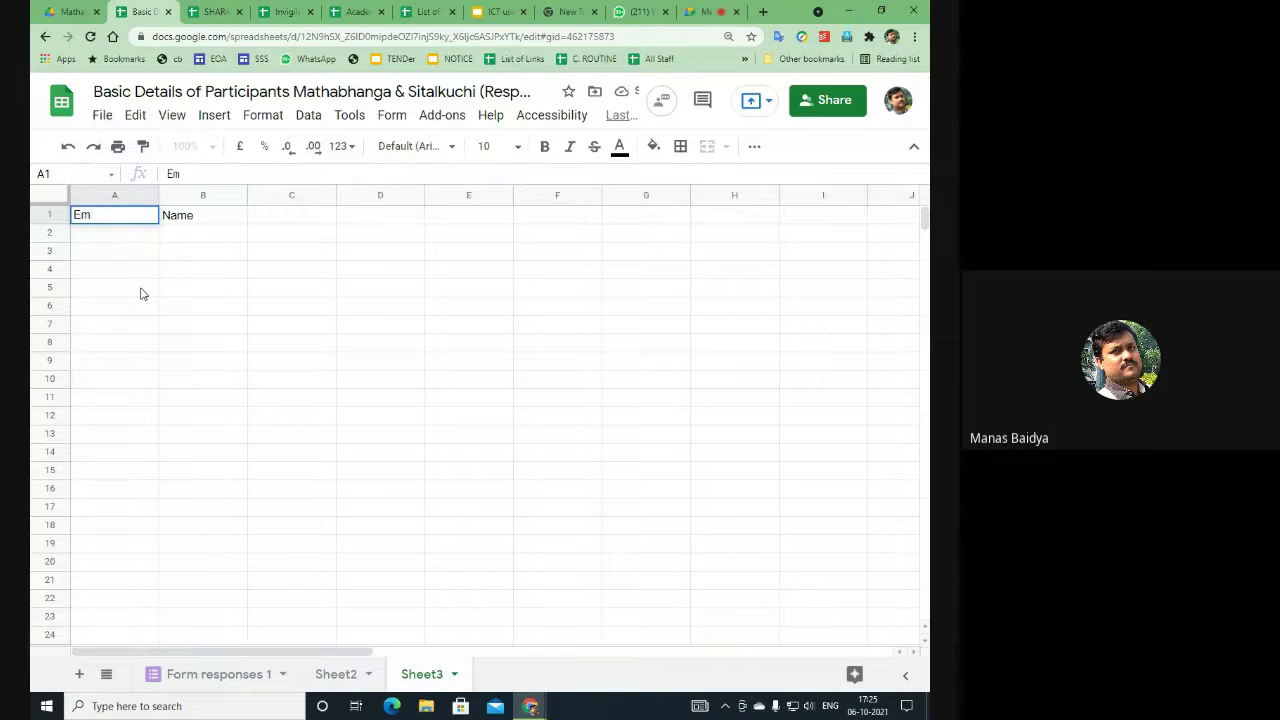
pyautogui.write('p Code')
pyautogui.click(182, 216)
# Step: Paste the copied participant names from B2 downwards and fit column B to its contents
pyautogui.click(207, 240)
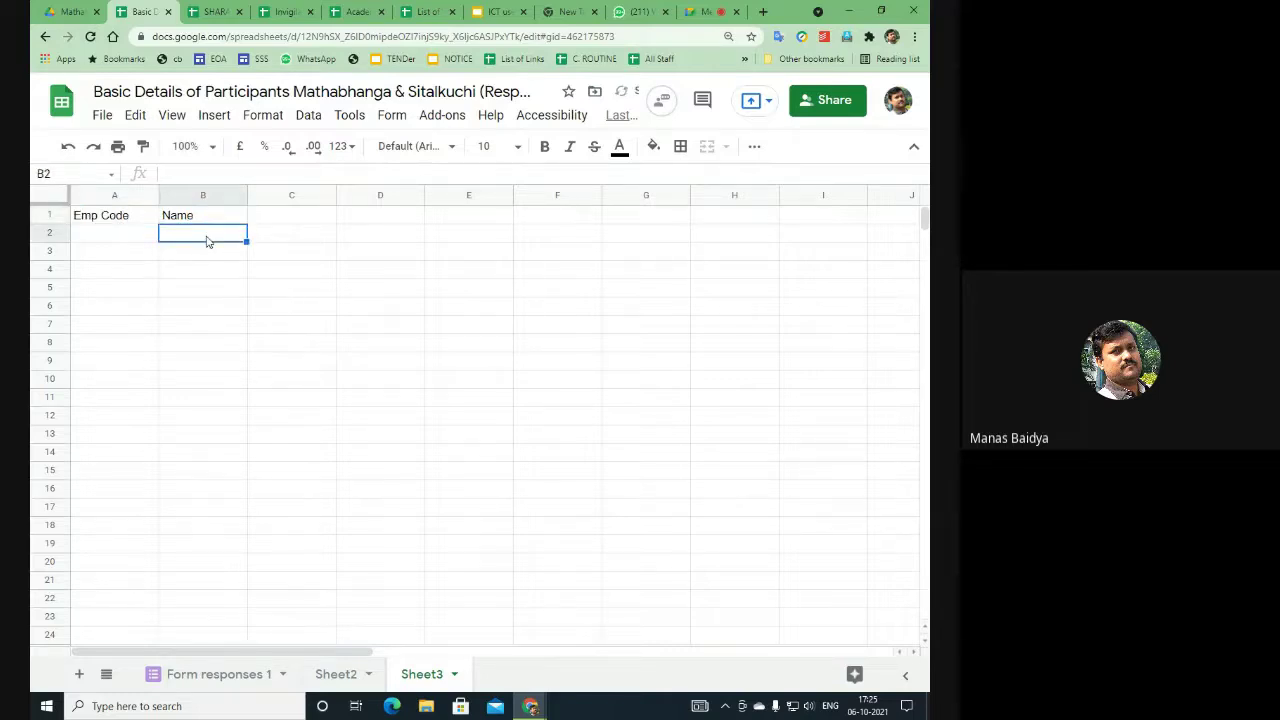
pyautogui.hotkey('ctrl', 'v')
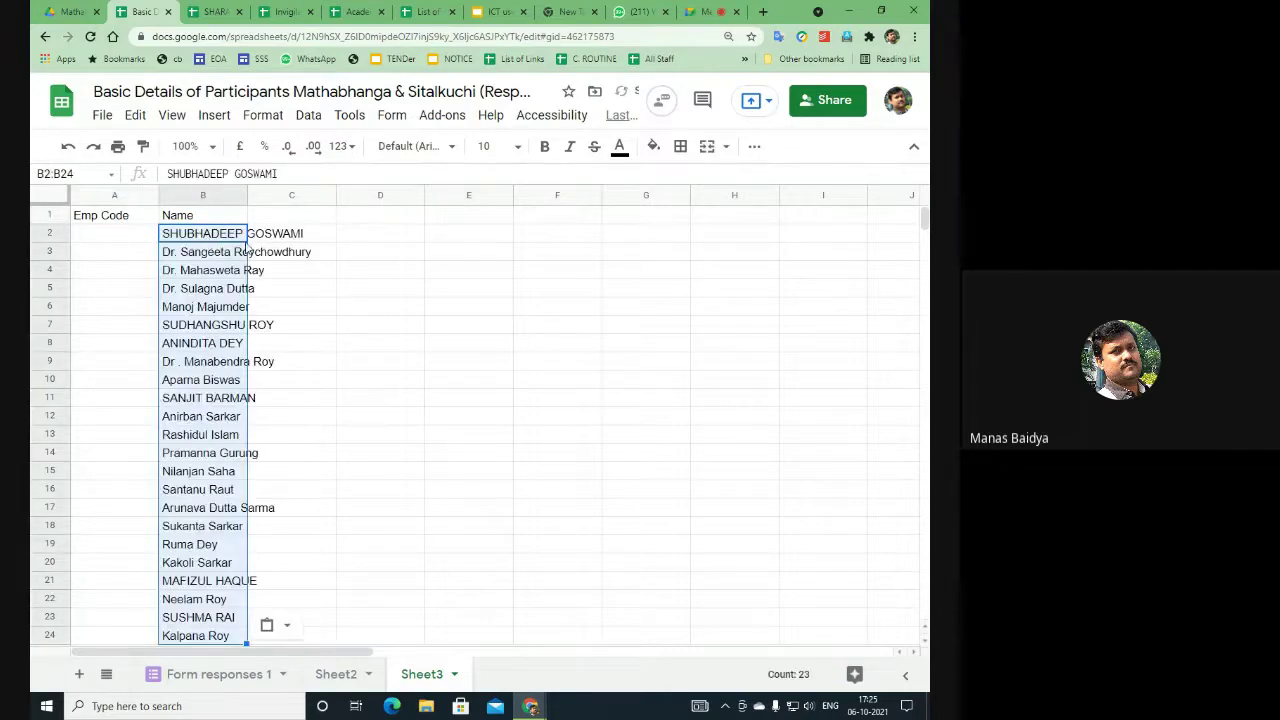
pyautogui.doubleClick(246, 194)
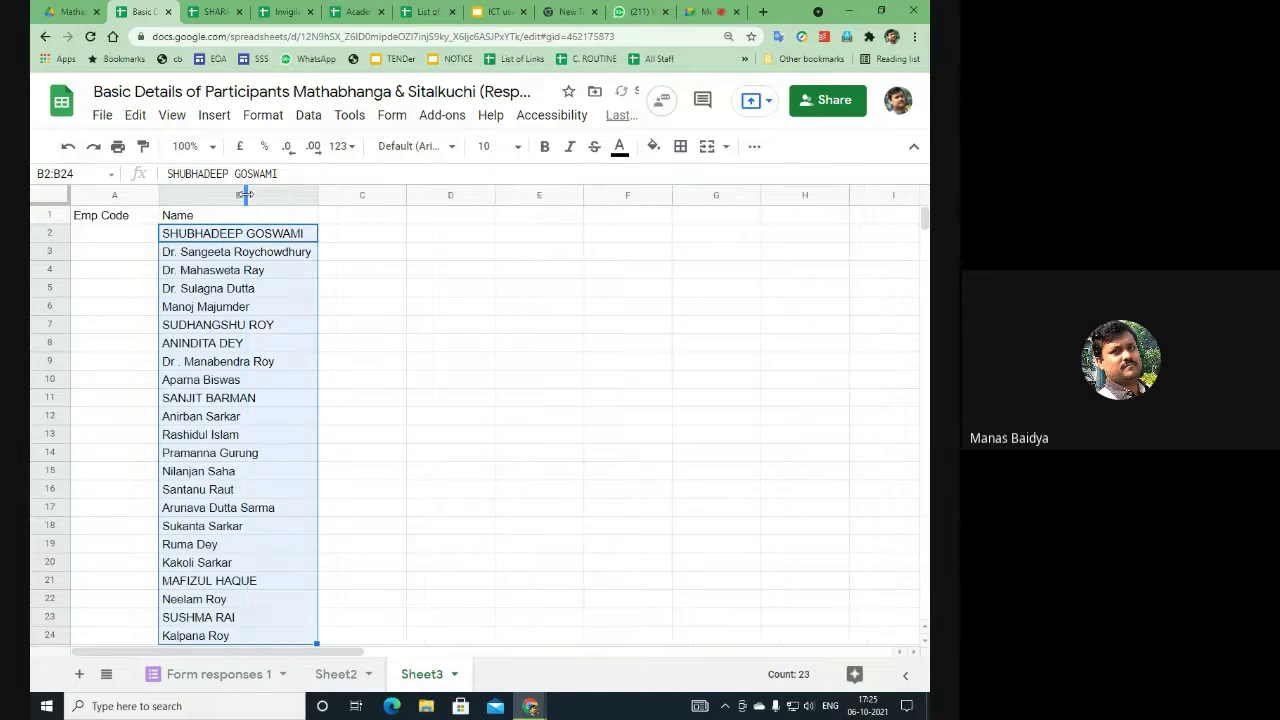
# Step: Enter the label "Date" in E1, leaving columns C and D empty
pyautogui.click(381, 220)
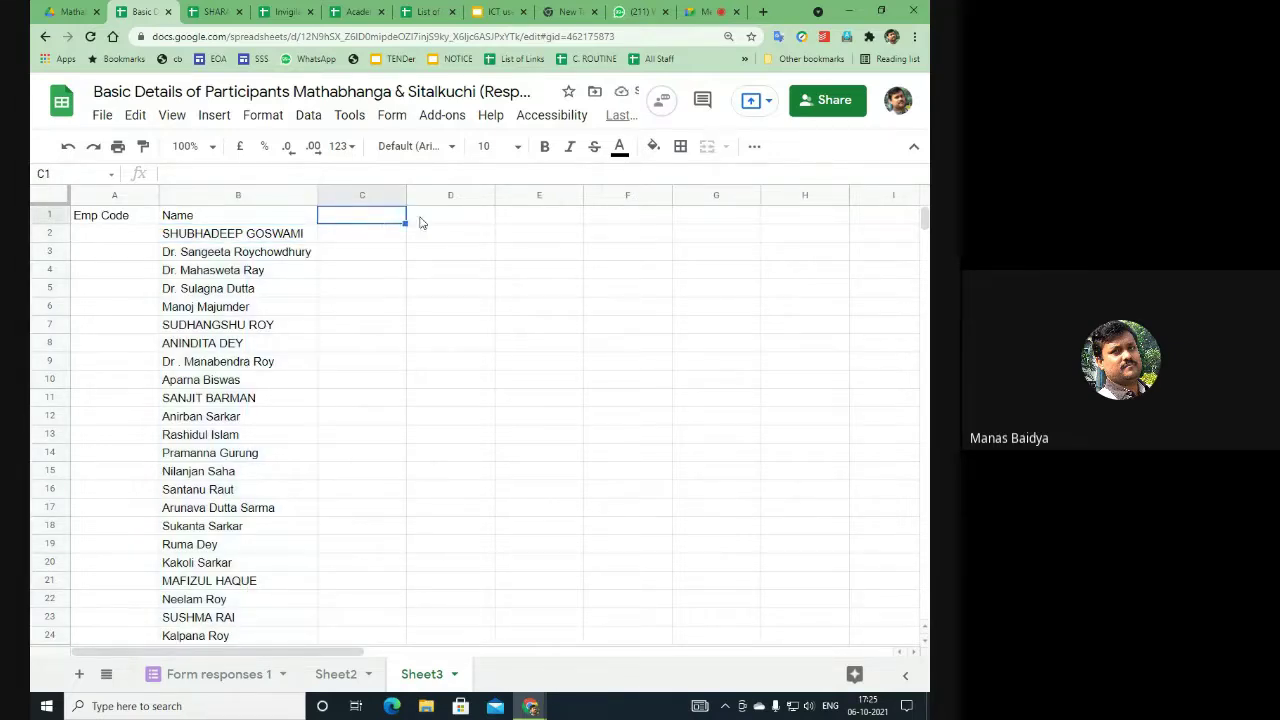
pyautogui.click(420, 220)
pyautogui.click(370, 218)
pyautogui.click(450, 220)
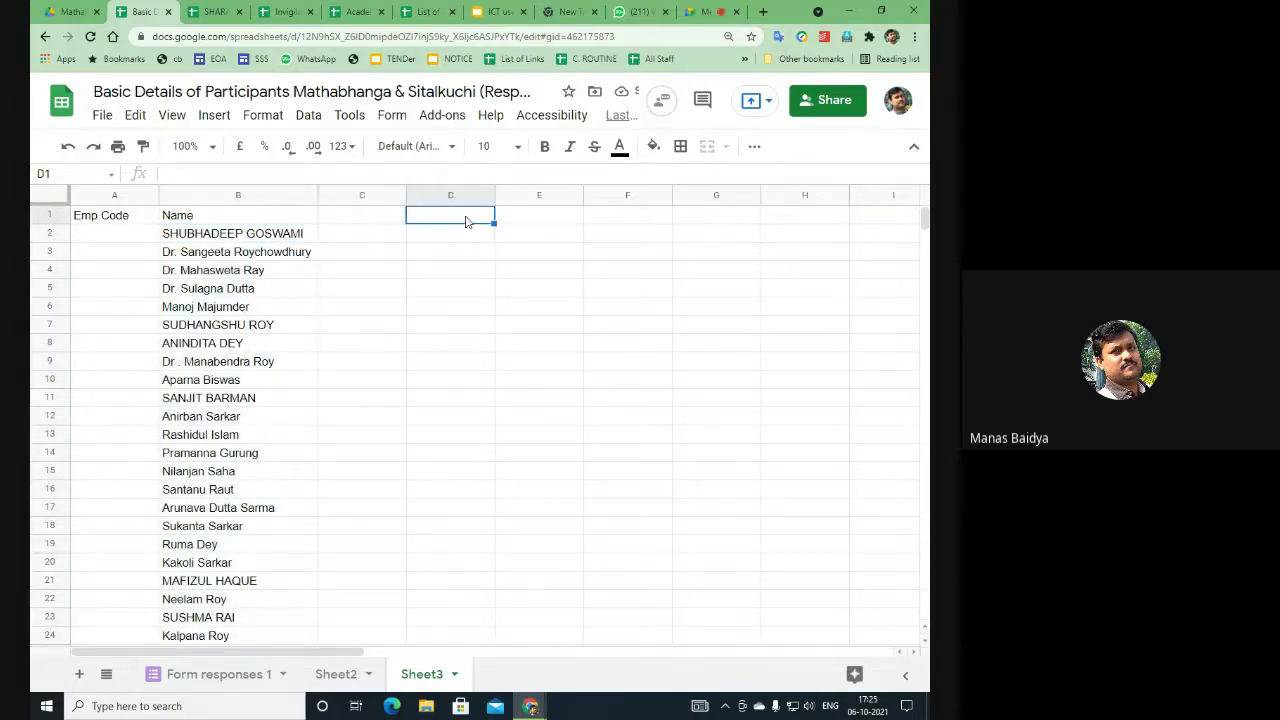
pyautogui.click(528, 222)
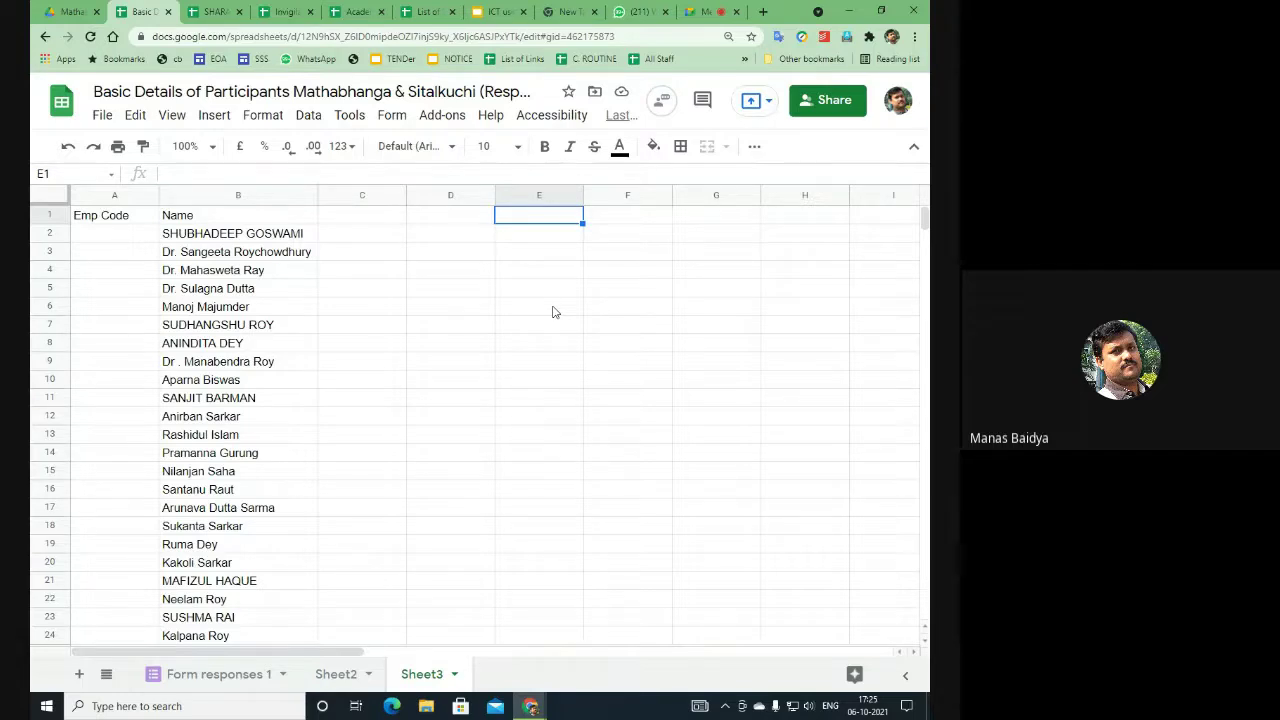
pyautogui.write('D')
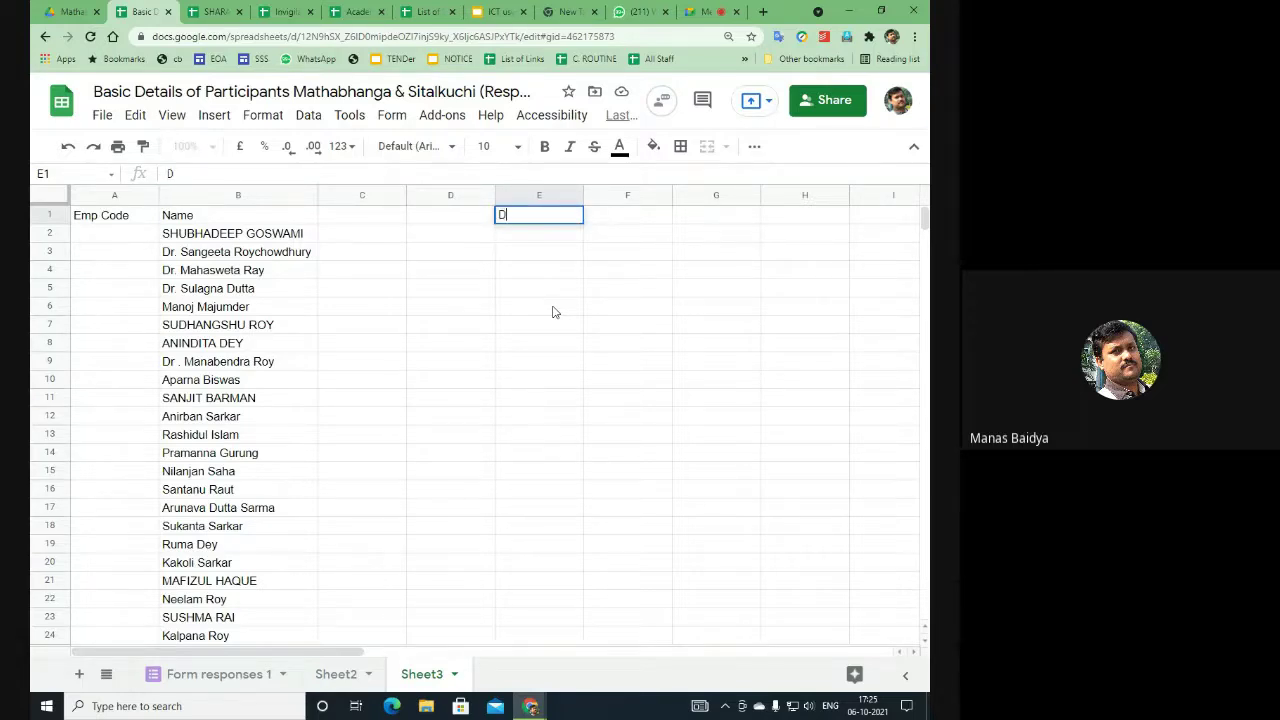
pyautogui.write('ate')
pyautogui.click(518, 328)
# Step: Insert one row above row 2 and enter the label "Time" in E2
pyautogui.click(49, 234)
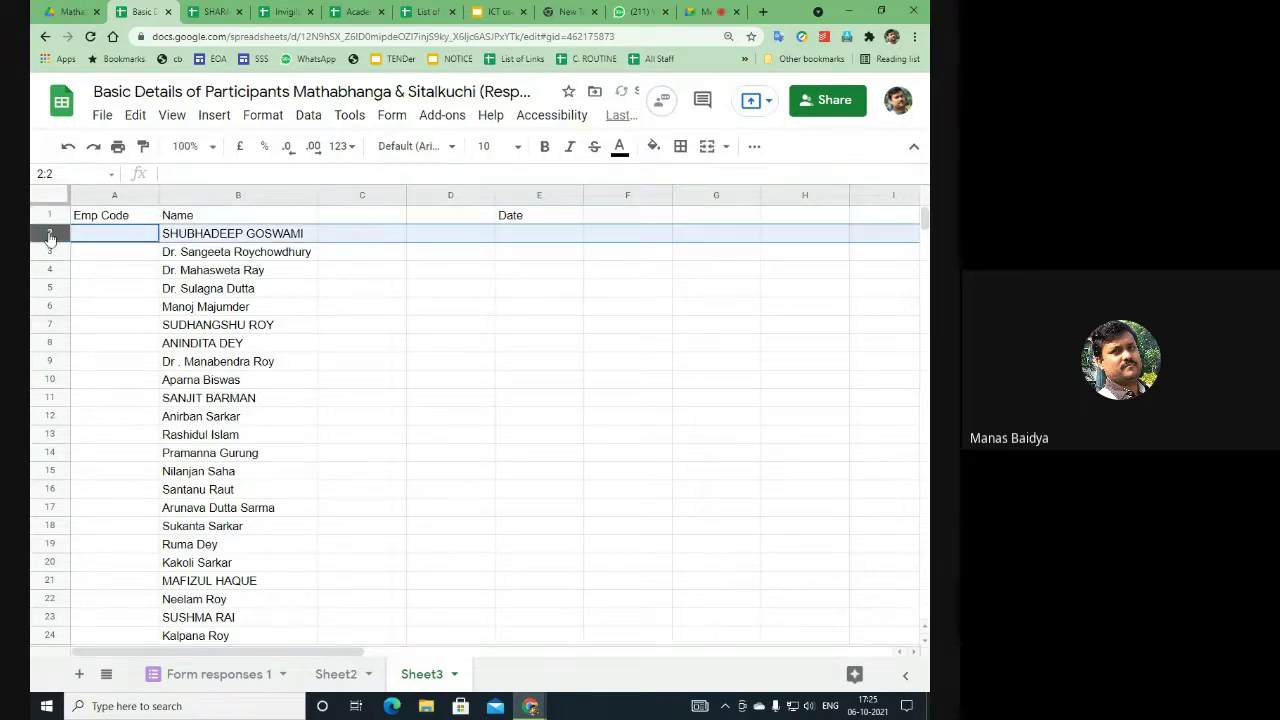
pyautogui.rightClick(49, 234)
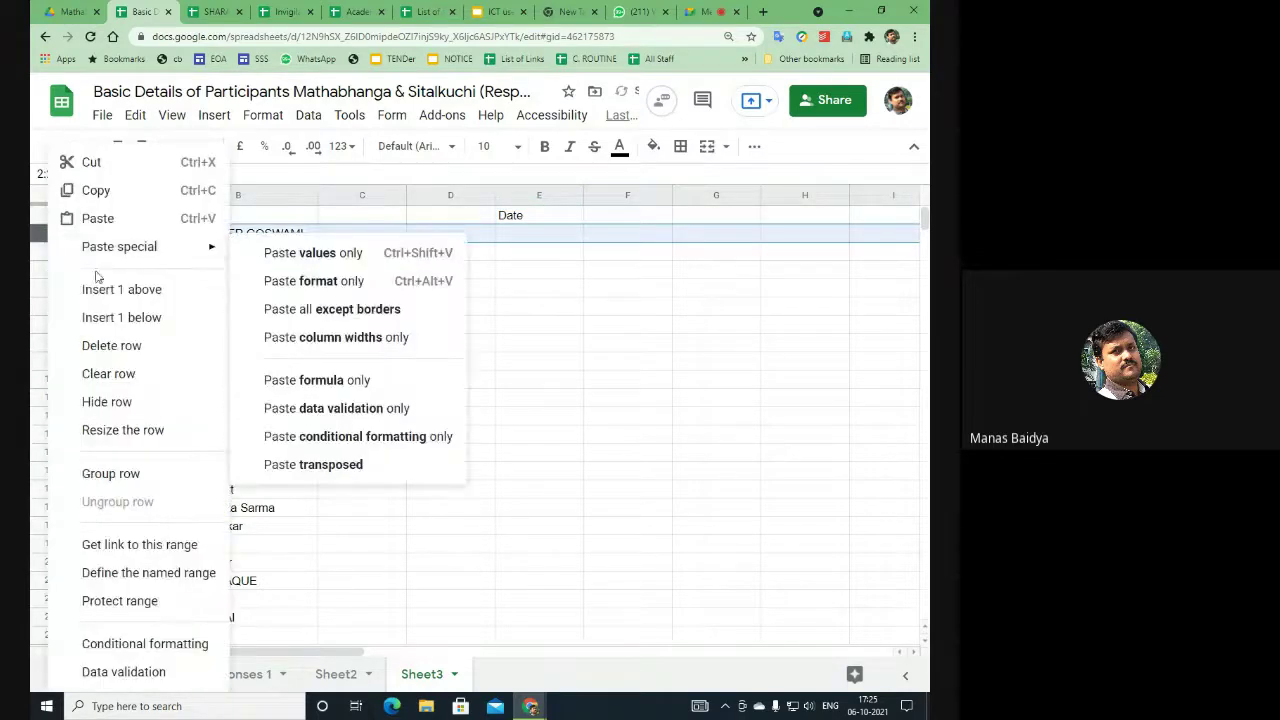
pyautogui.click(150, 291)
pyautogui.click(522, 311)
pyautogui.click(520, 240)
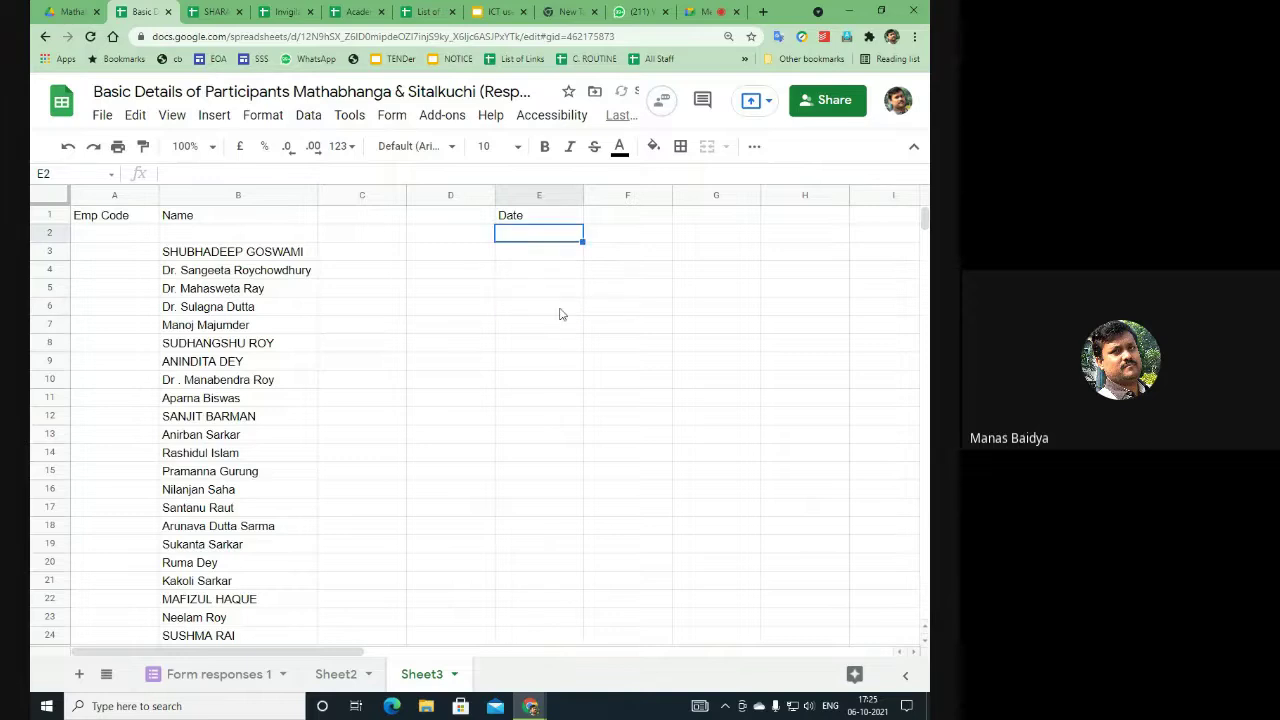
pyautogui.write('Time')
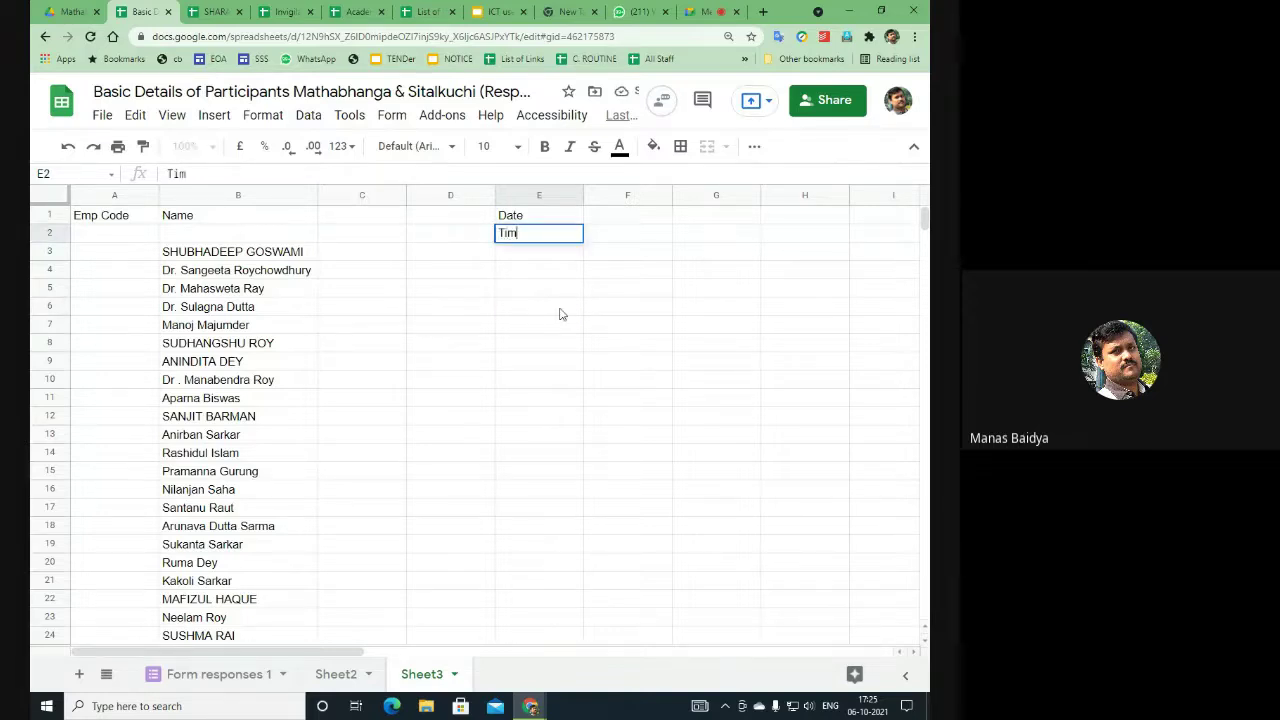
pyautogui.click(492, 346)
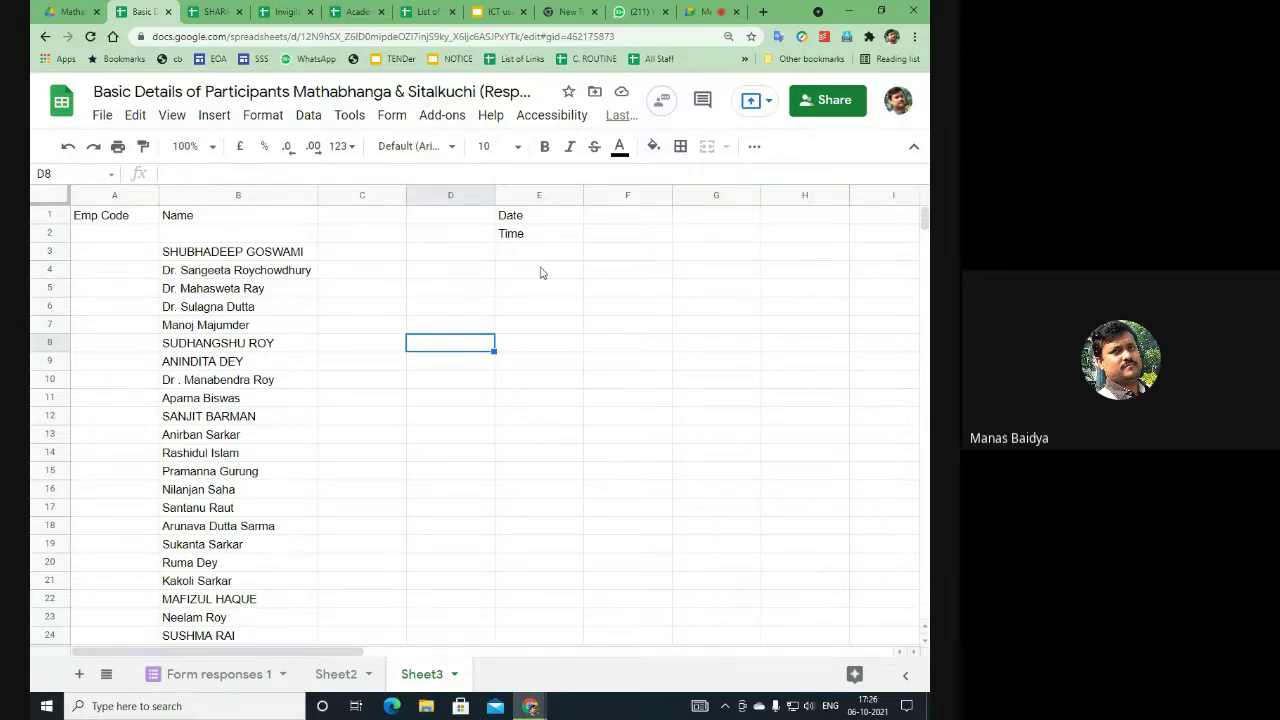
# Step: Narrow the empty columns C and D, and reduce the Emp Code column to about its header's width
pyautogui.click(380, 196)
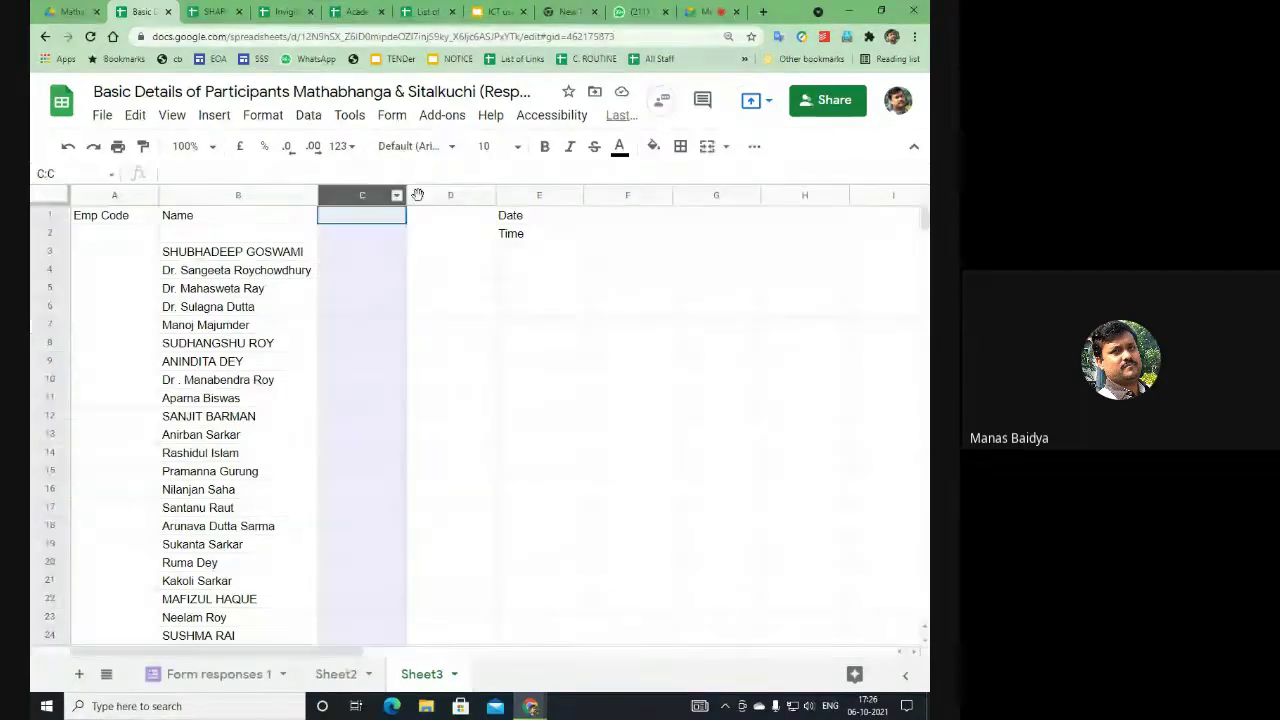
pyautogui.moveTo(495, 195); pyautogui.dragTo(445, 195)
pyautogui.click(438, 344)
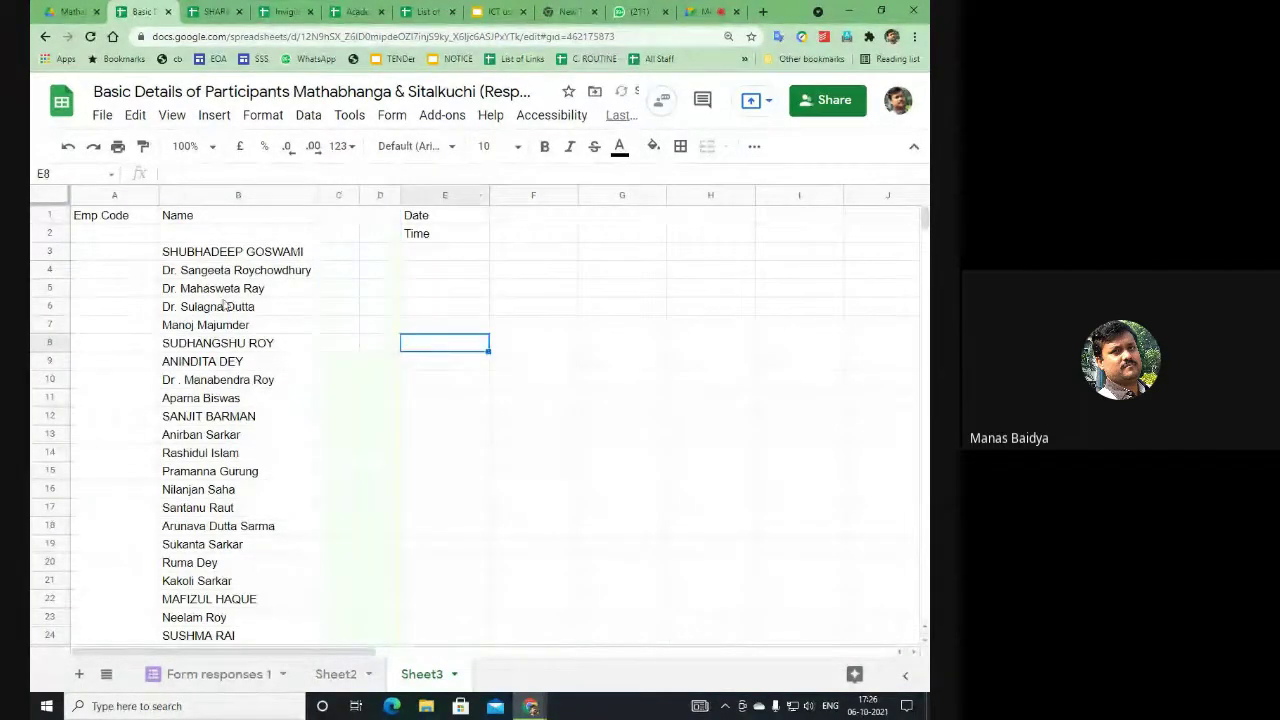
pyautogui.moveTo(158, 195); pyautogui.dragTo(132, 195)
# Step: Enter the employee codes 1, 2, 3 and 4 in A3:A6
pyautogui.click(100, 258)
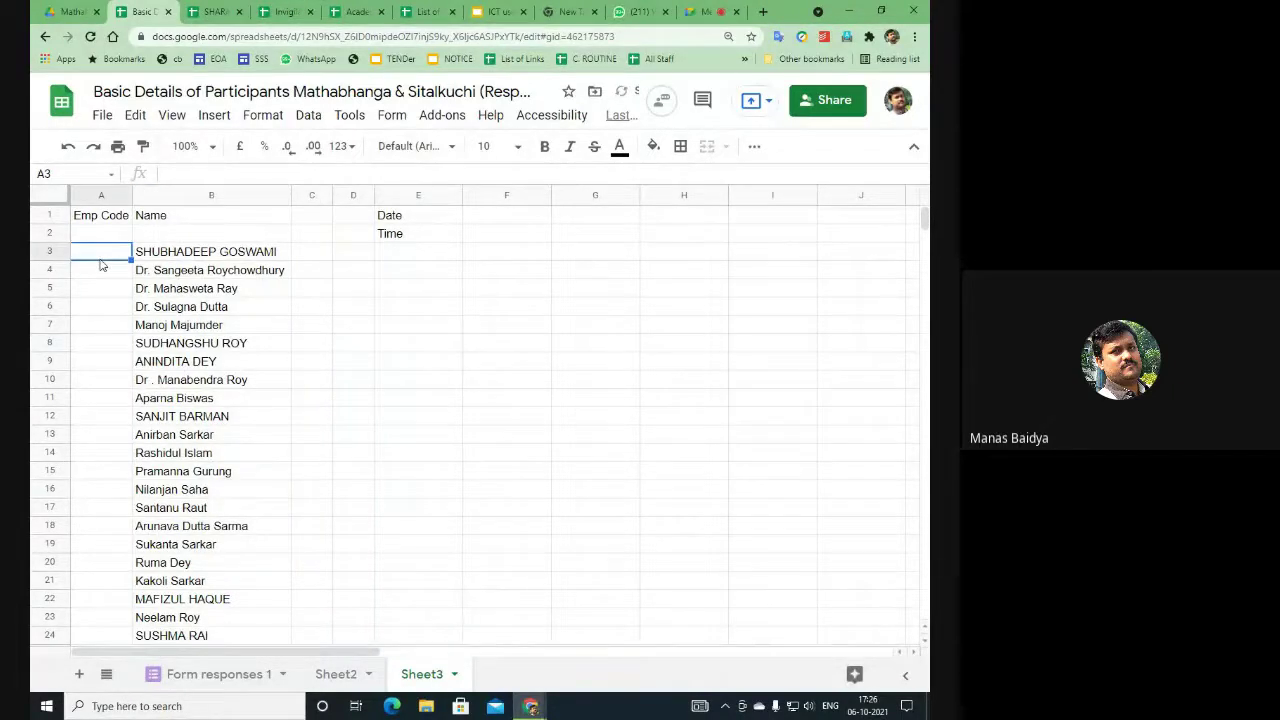
pyautogui.write('1')
pyautogui.press('Return')
pyautogui.write('2')
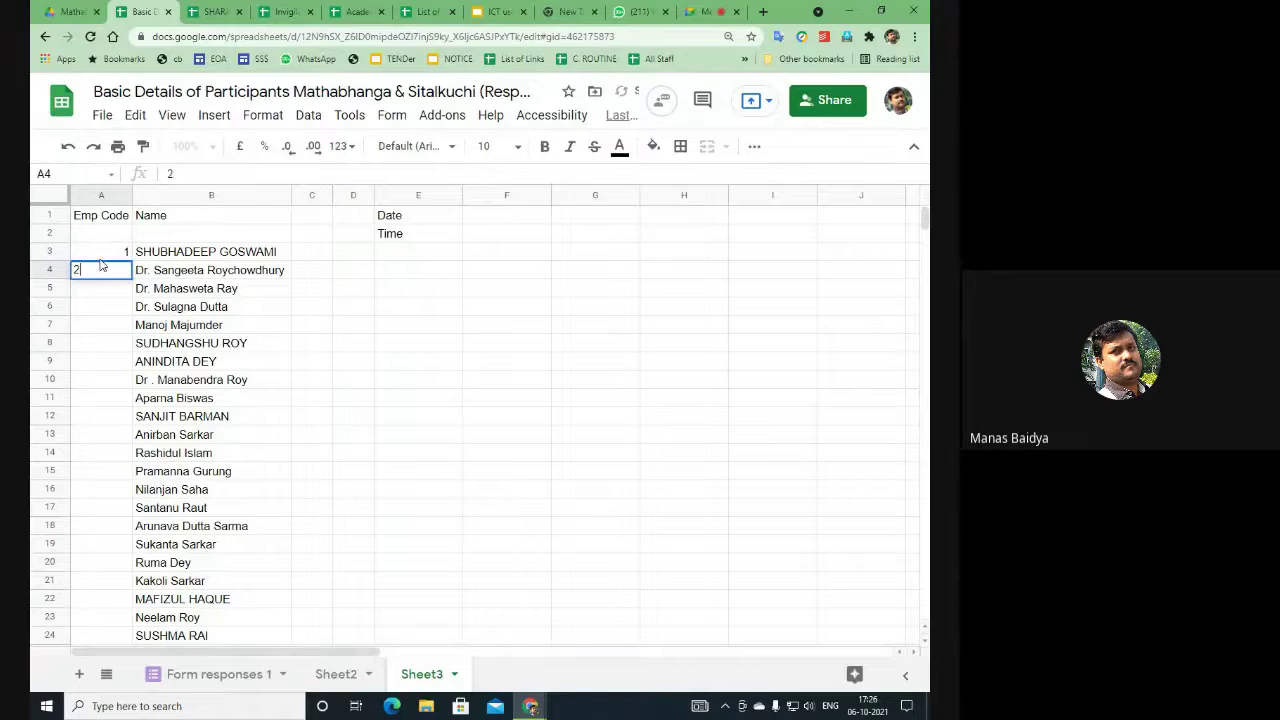
pyautogui.press('Return')
pyautogui.write('3')
pyautogui.press('Return')
pyautogui.write('4')
pyautogui.press('Return')
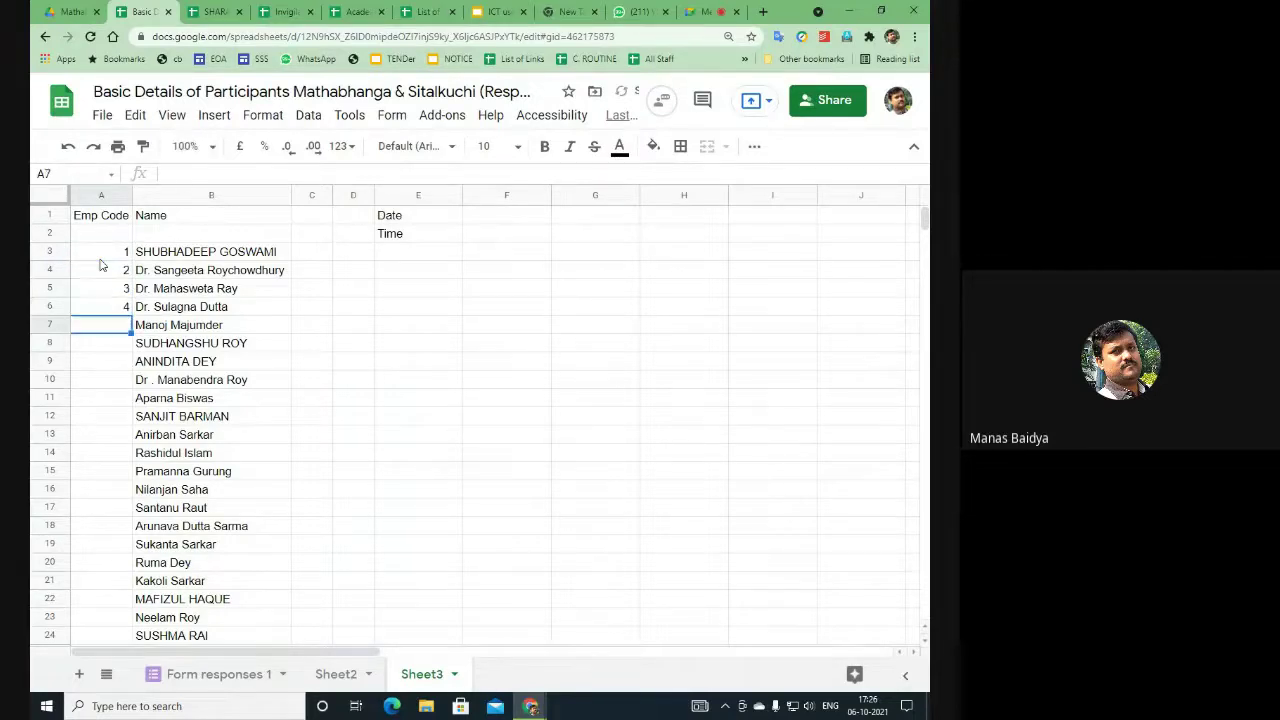
# Step: Extend the employee code series from A3:A6 down to A25, beside the last participant's name
pyautogui.click(456, 416)
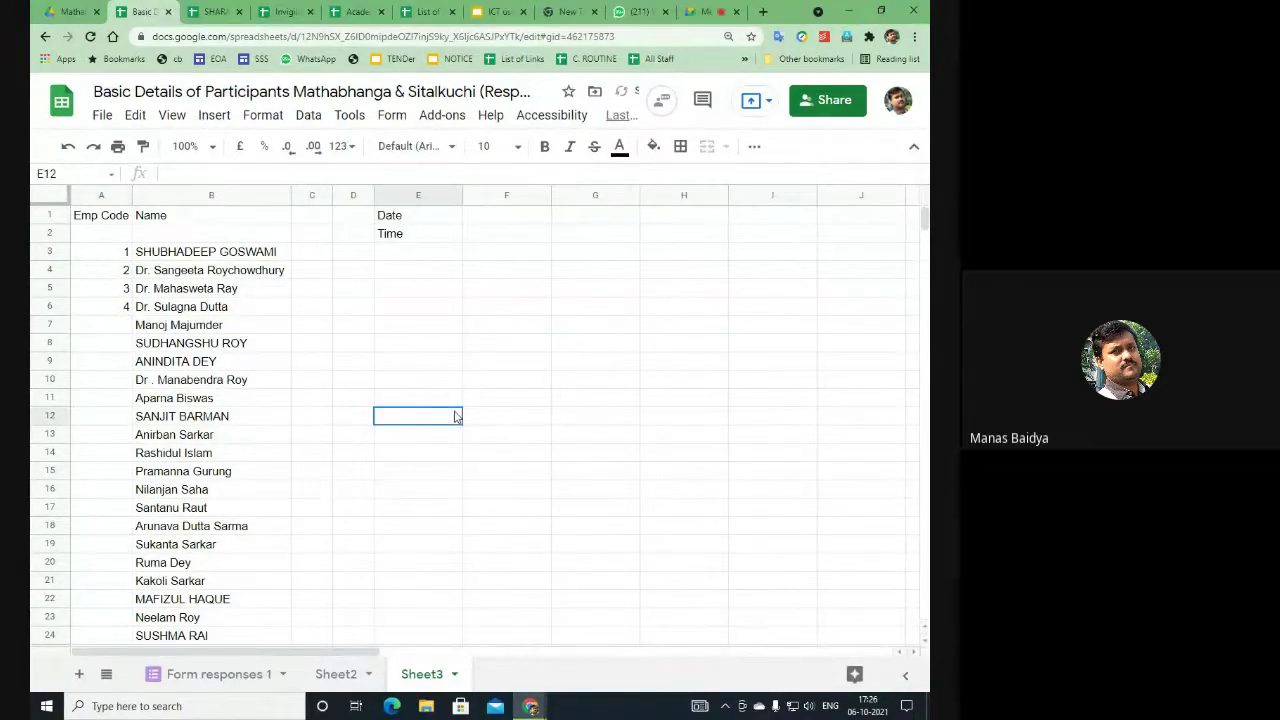
pyautogui.click(101, 258)
pyautogui.moveTo(100, 277); pyautogui.dragTo(106, 309)
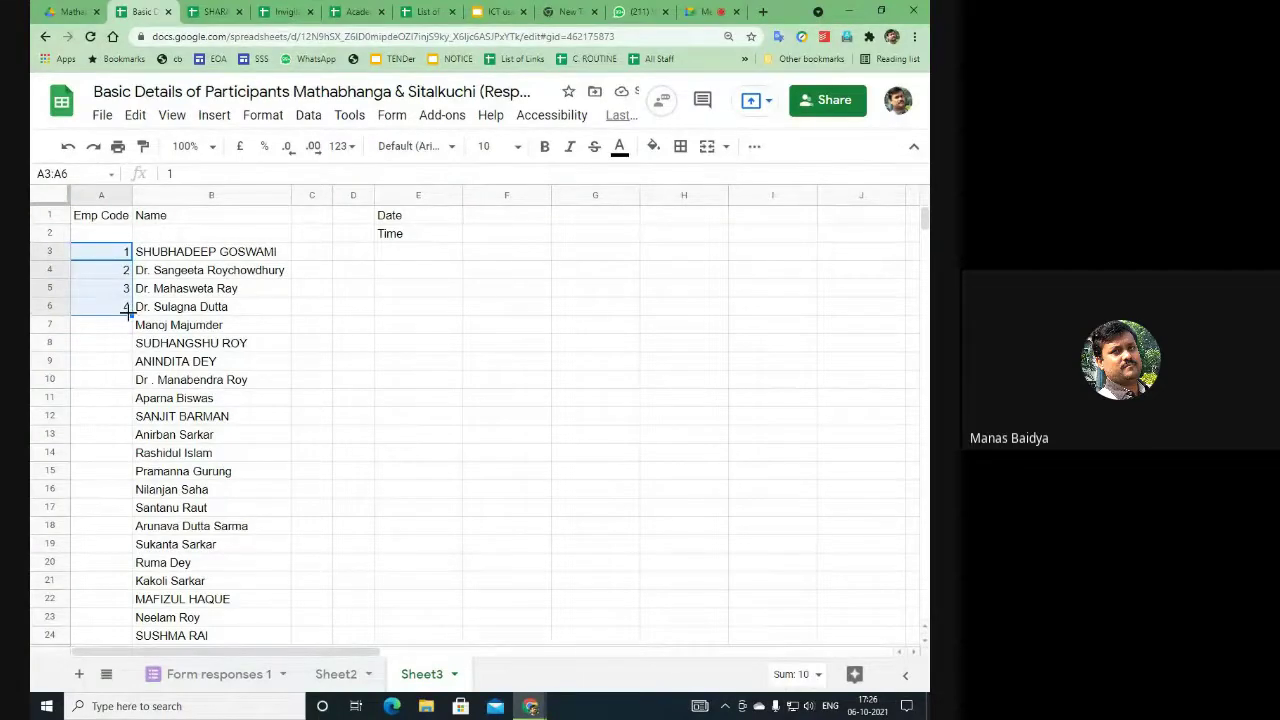
pyautogui.scroll(-1, 140, 640)
pyautogui.moveTo(137, 530); pyautogui.dragTo(138, 531)
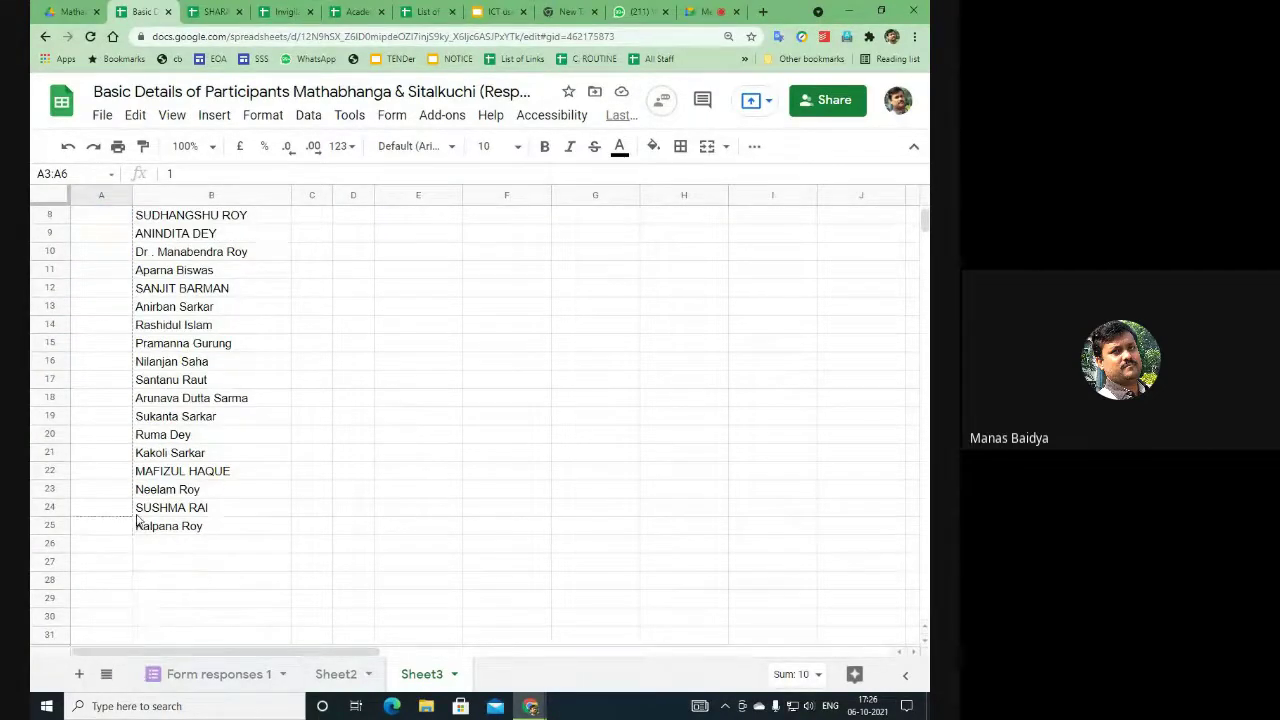
pyautogui.scroll(2, 428, 520)
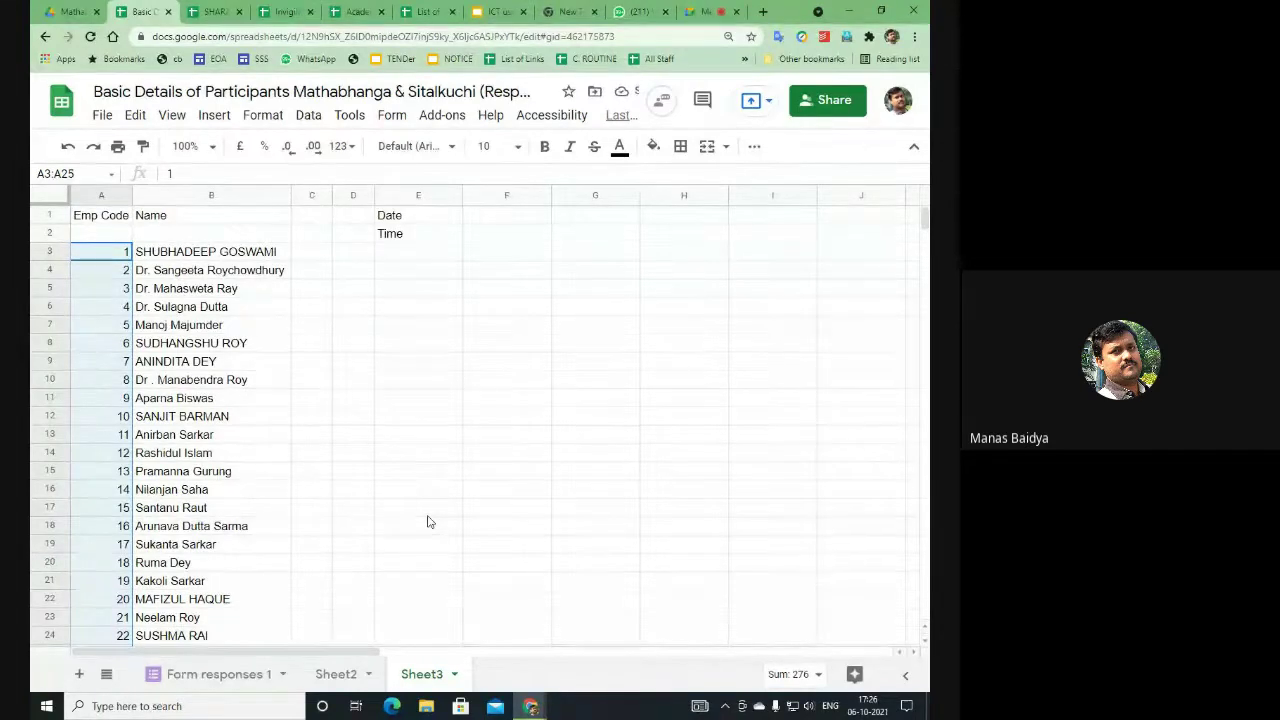
pyautogui.click(421, 219)
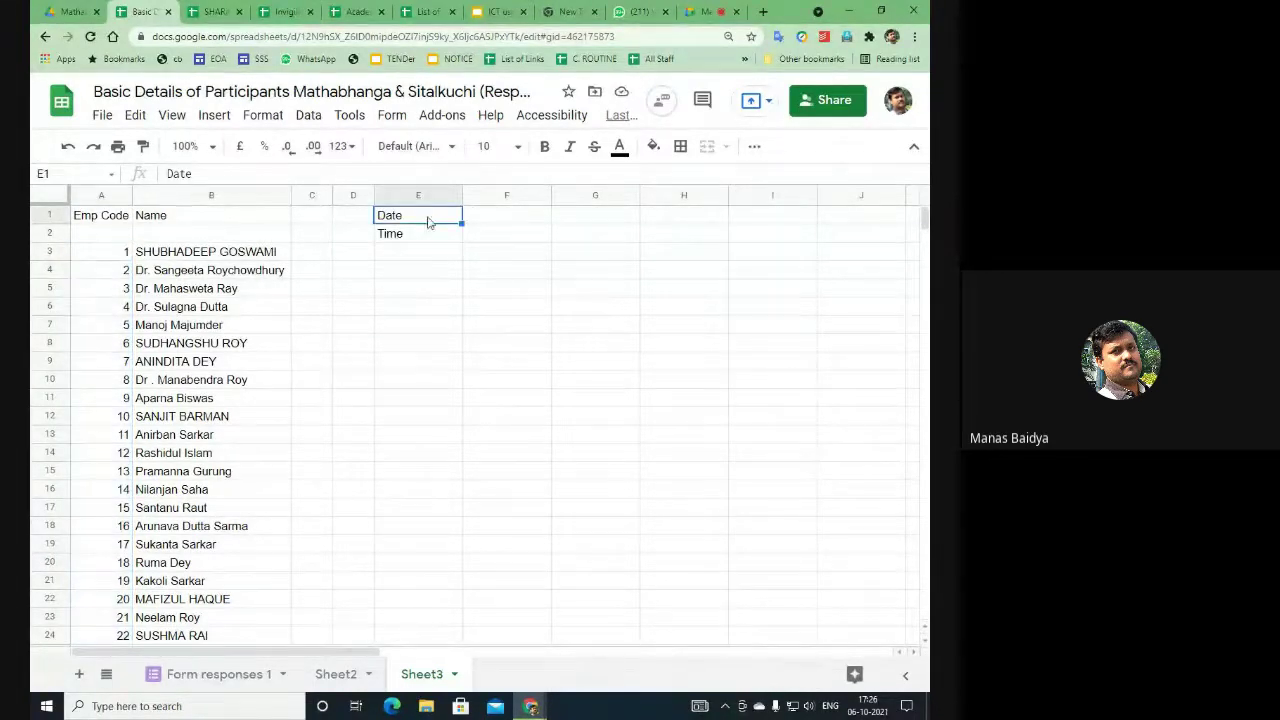
pyautogui.click(508, 225)
pyautogui.click(583, 218)
pyautogui.click(508, 221)
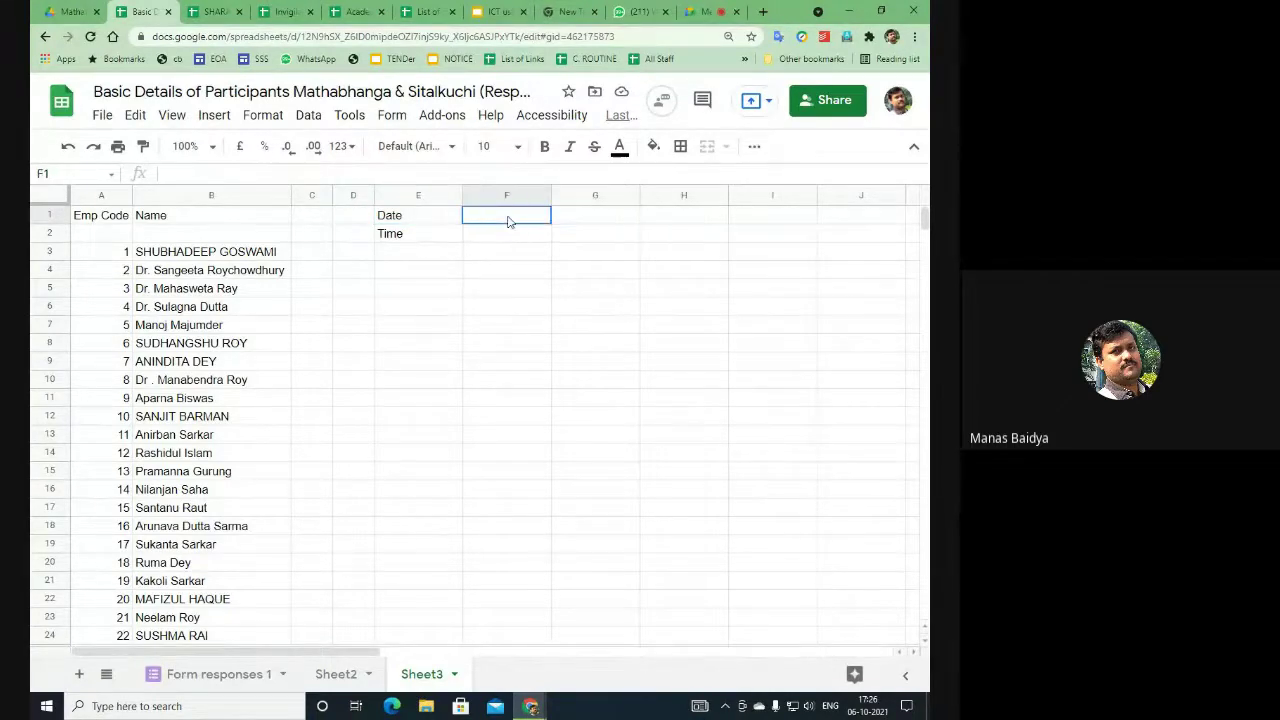
pyautogui.click(488, 238)
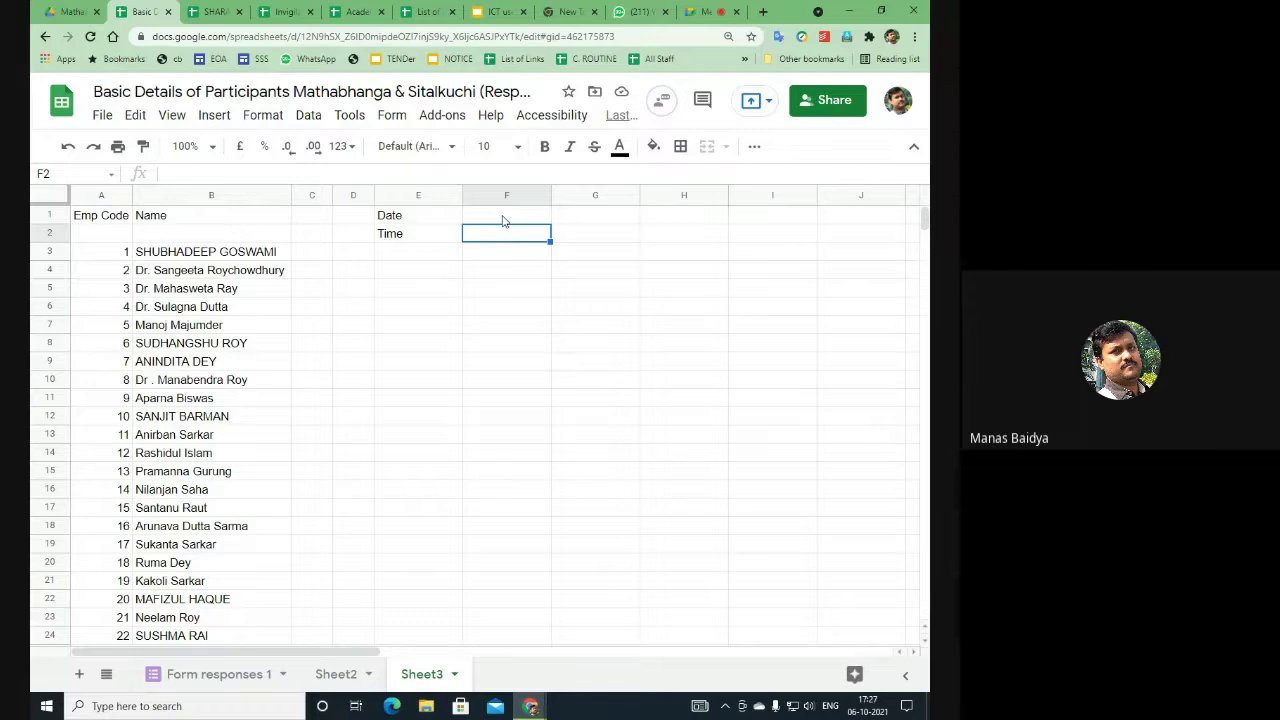
pyautogui.click(503, 220)
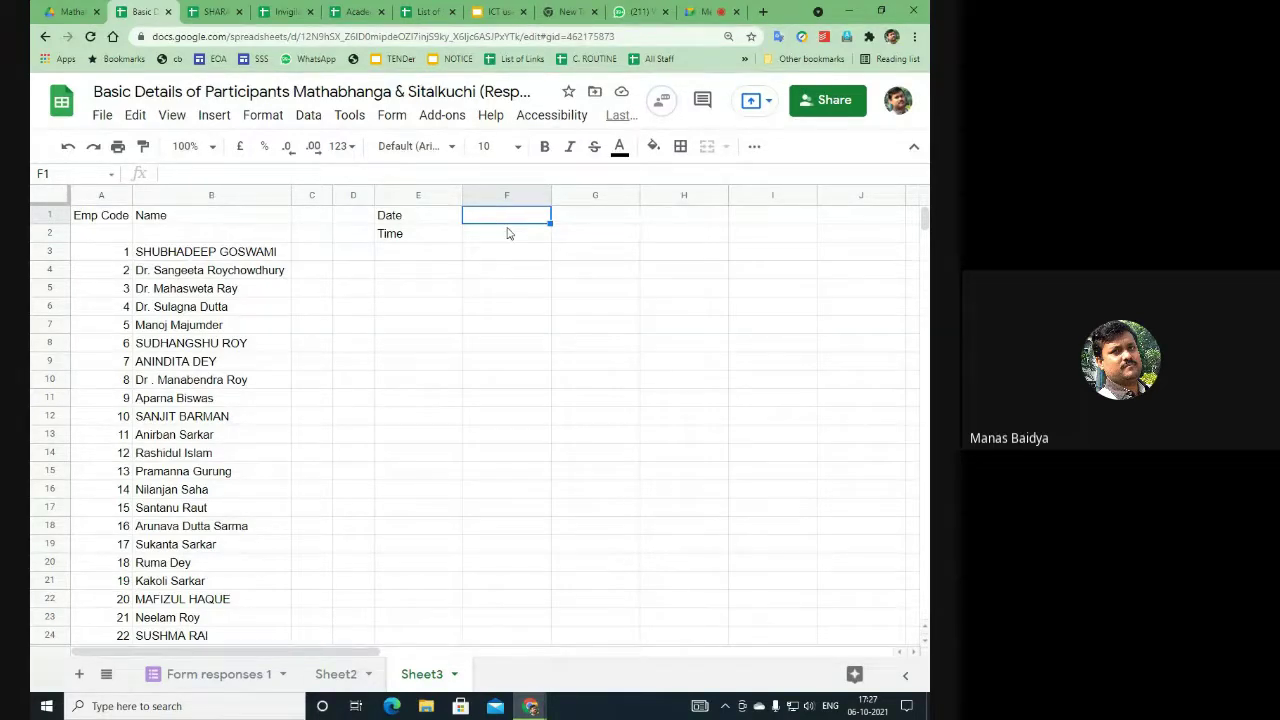
pyautogui.click(500, 254)
pyautogui.click(504, 220)
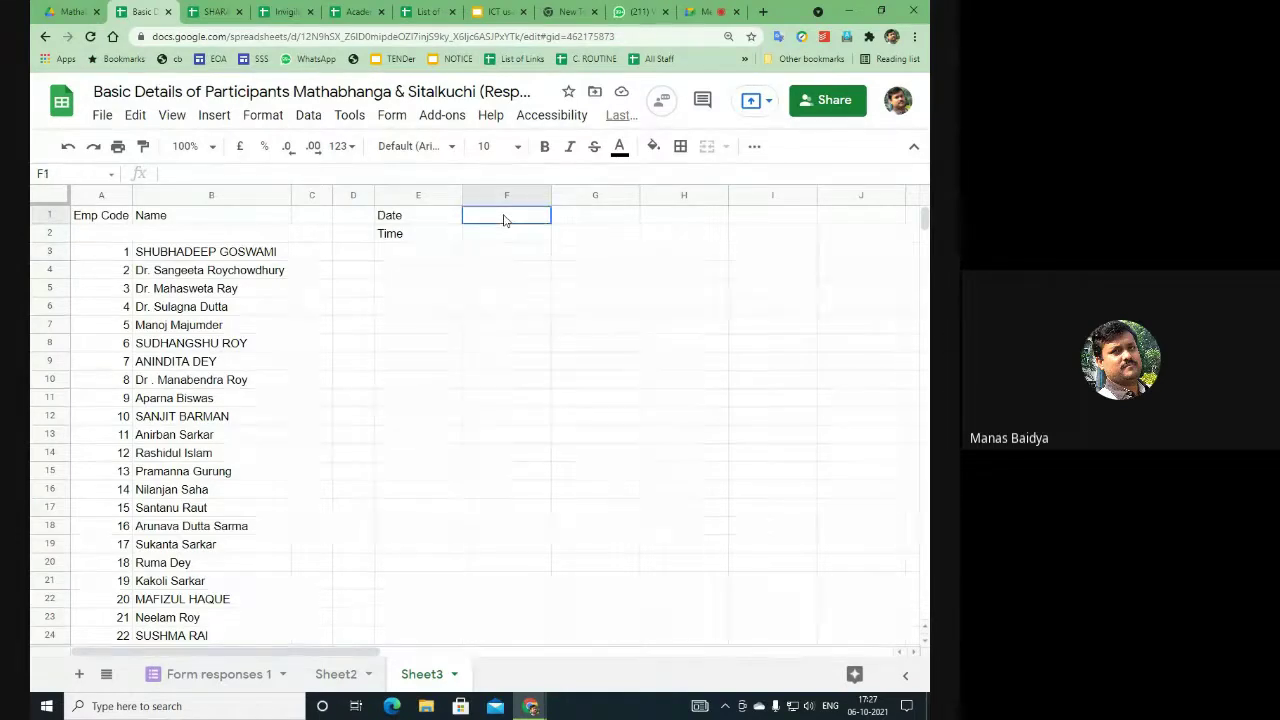
# Step: Add data validation to F1:I1 that accepts only valid dates and rejects invalid input
pyautogui.moveTo(517, 220); pyautogui.dragTo(760, 220)
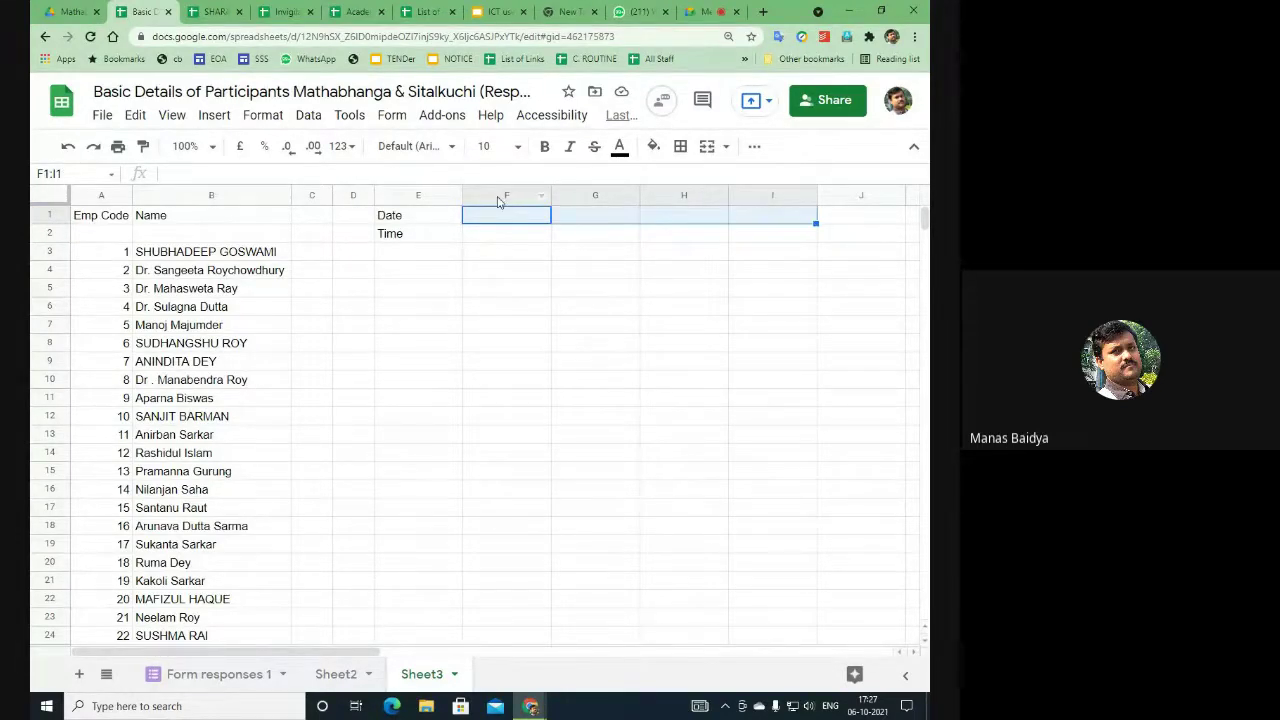
pyautogui.click(309, 117)
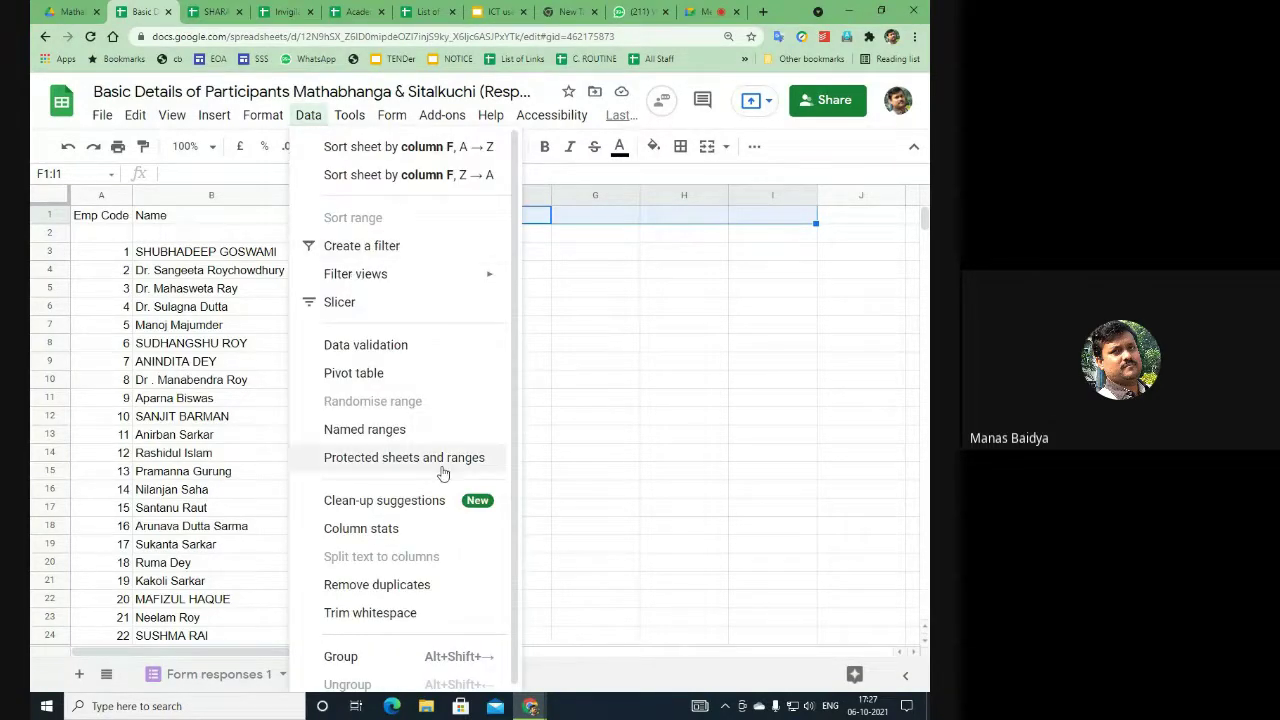
pyautogui.click(372, 344)
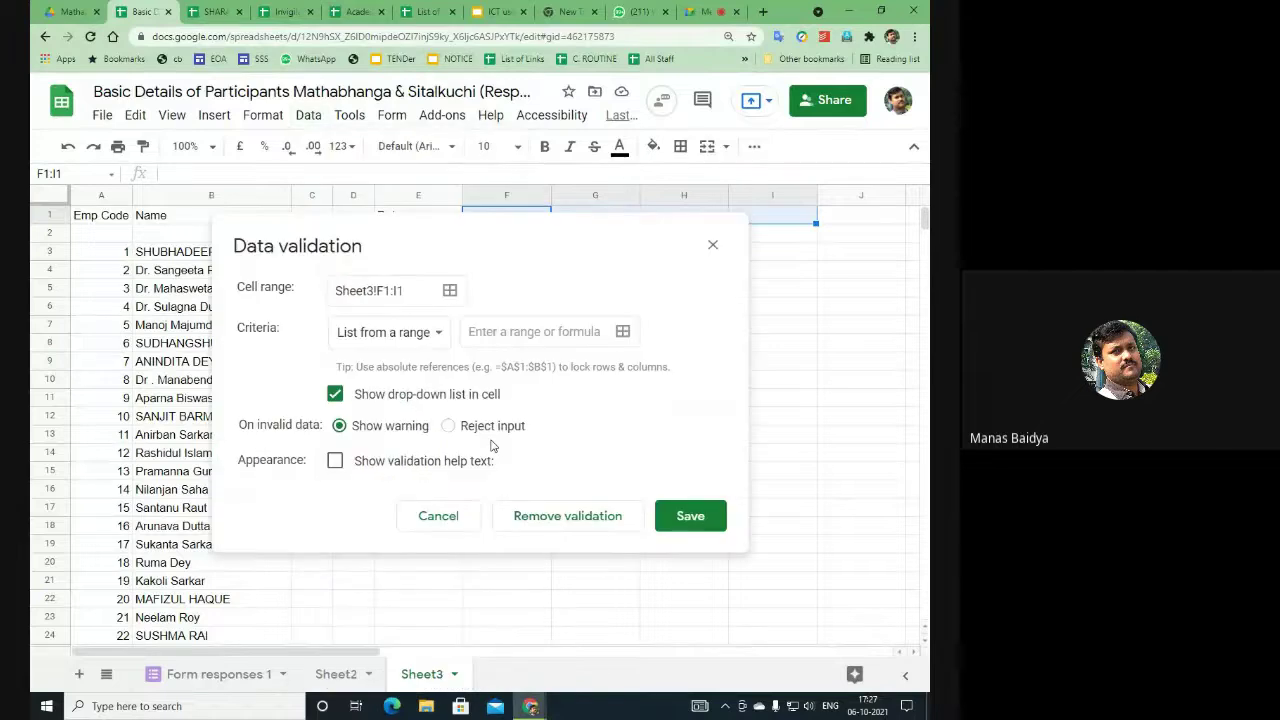
pyautogui.click(388, 341)
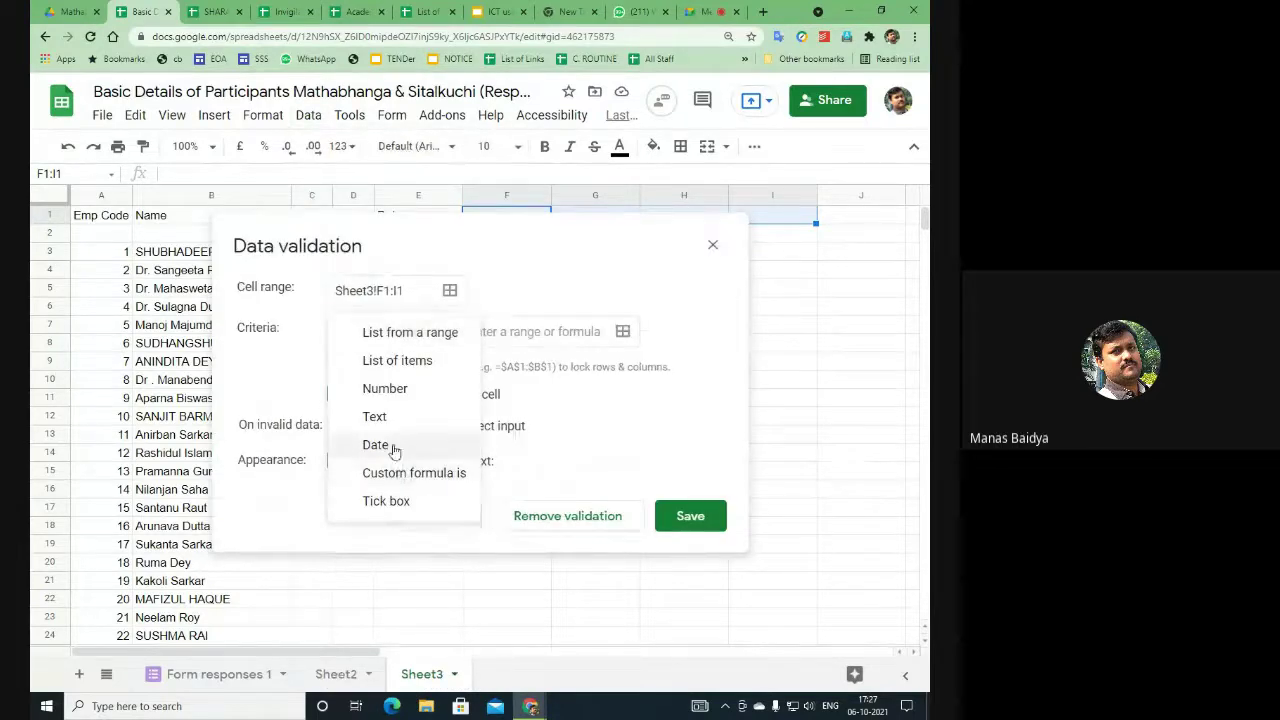
pyautogui.click(458, 446)
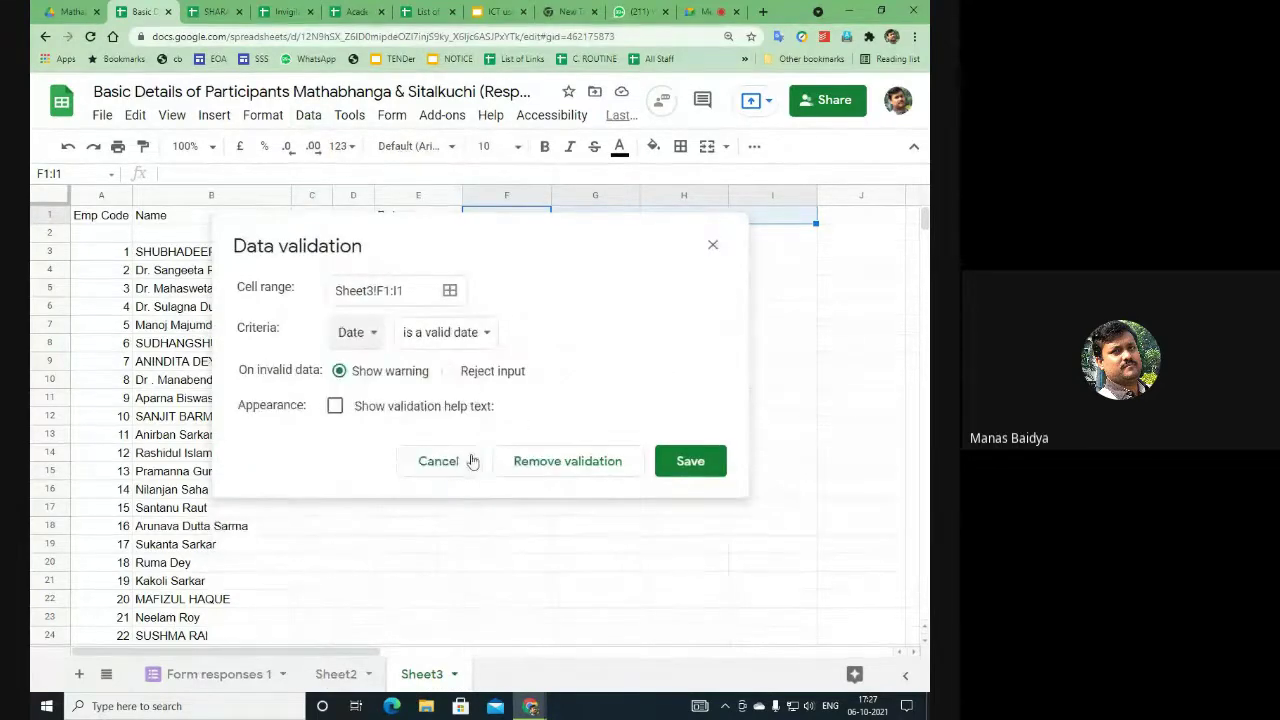
pyautogui.click(449, 371)
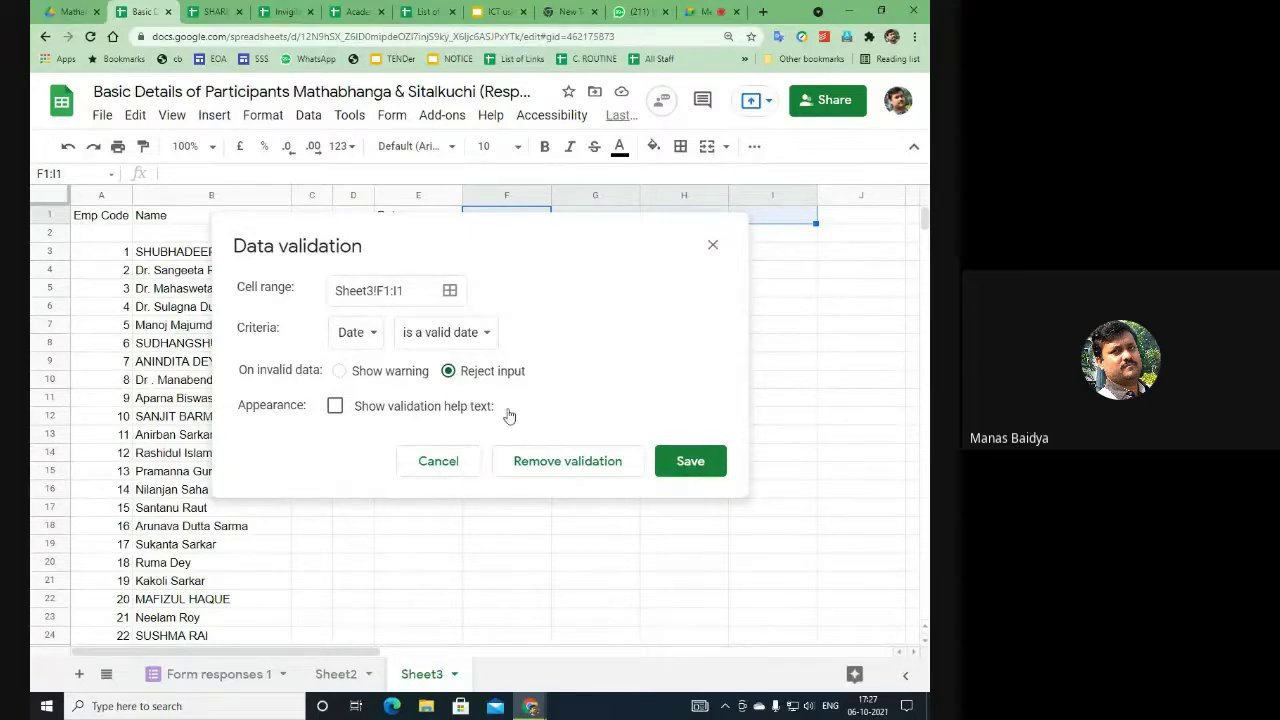
pyautogui.click(697, 463)
# Step: Enter the date 6 October 2021 in F1 using the calendar date picker
pyautogui.click(532, 223)
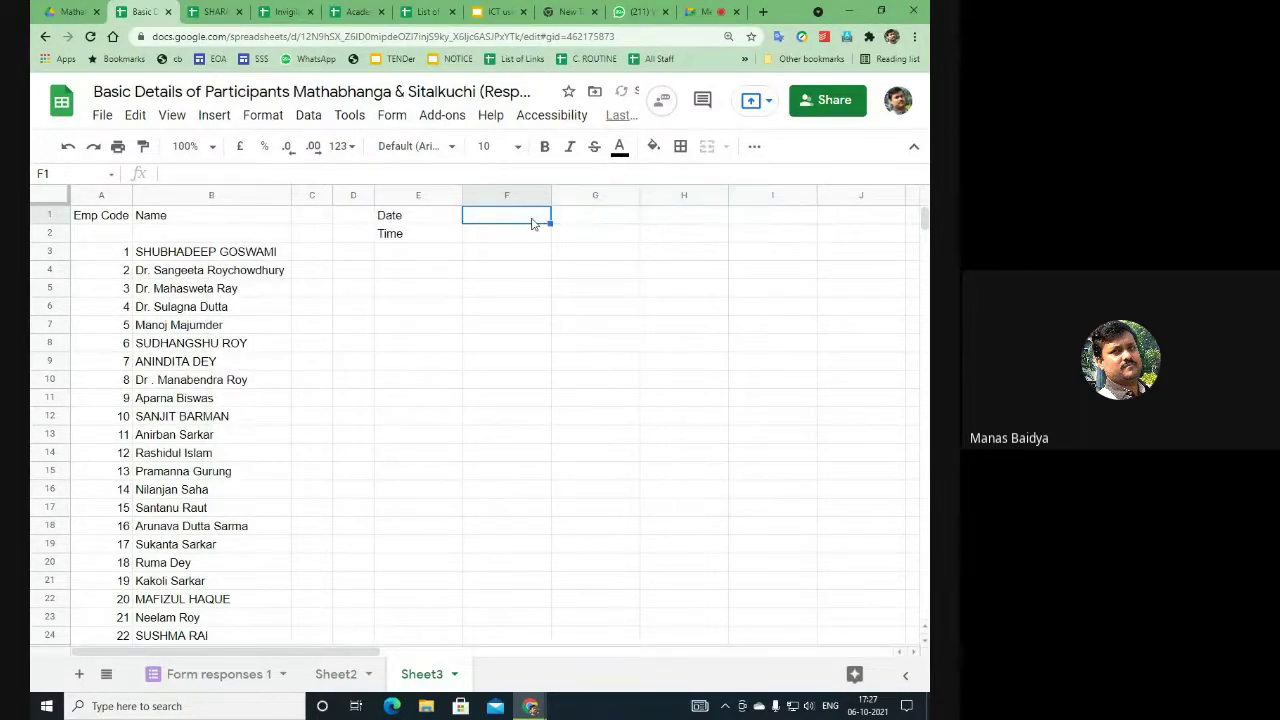
pyautogui.doubleClick(532, 223)
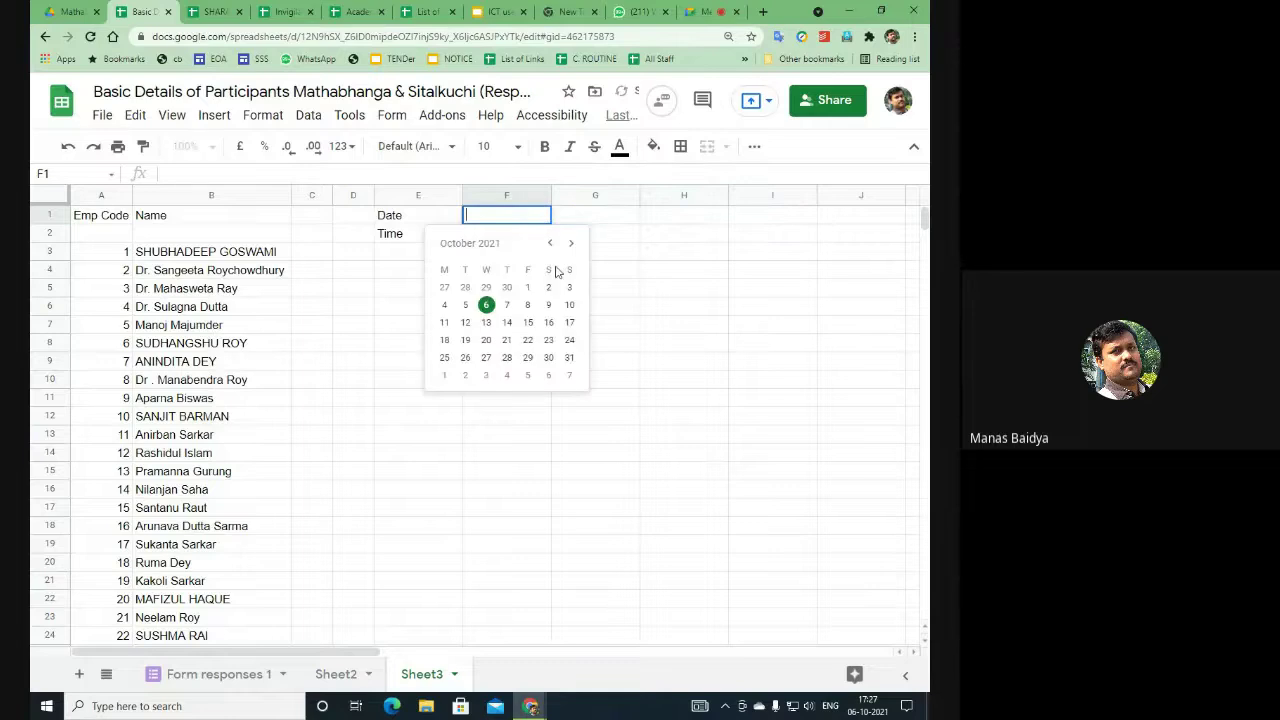
pyautogui.click(487, 306)
pyautogui.click(589, 404)
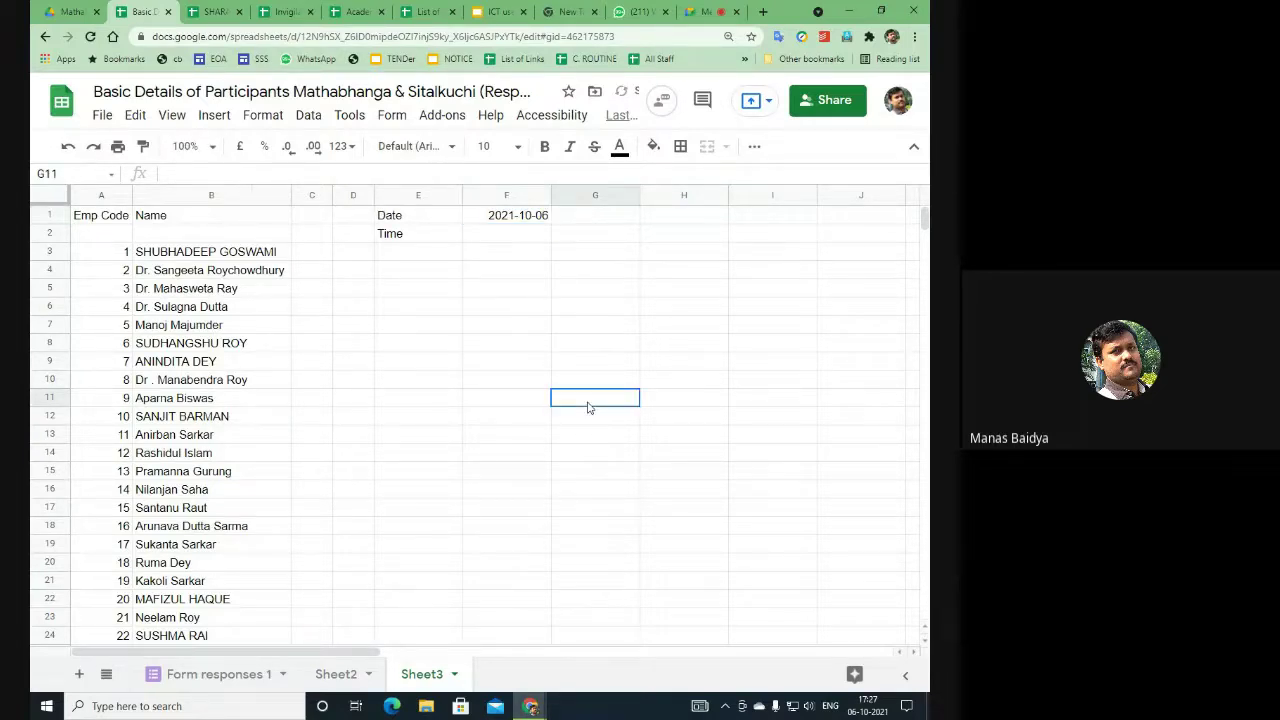
pyautogui.click(524, 216)
pyautogui.click(595, 289)
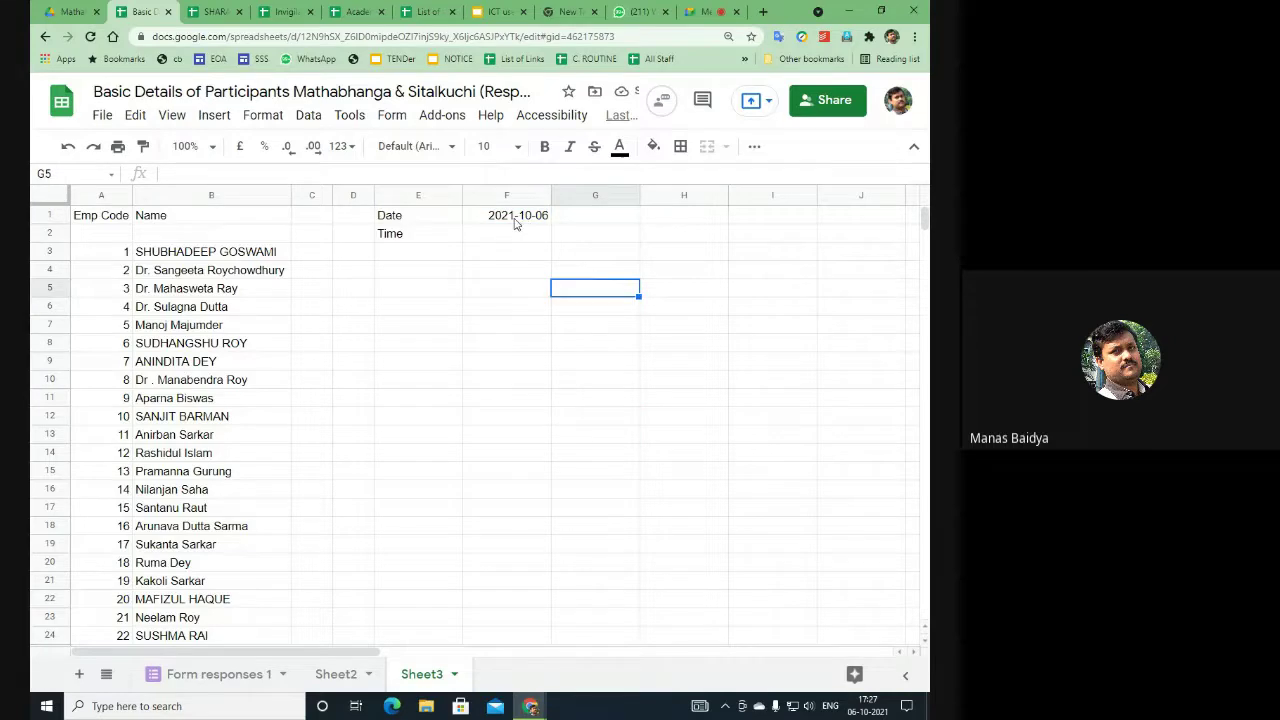
# Step: Apply the custom date format shown as "5 Aug 1930" to the date cells F1:I1
pyautogui.moveTo(516, 224); pyautogui.dragTo(757, 226)
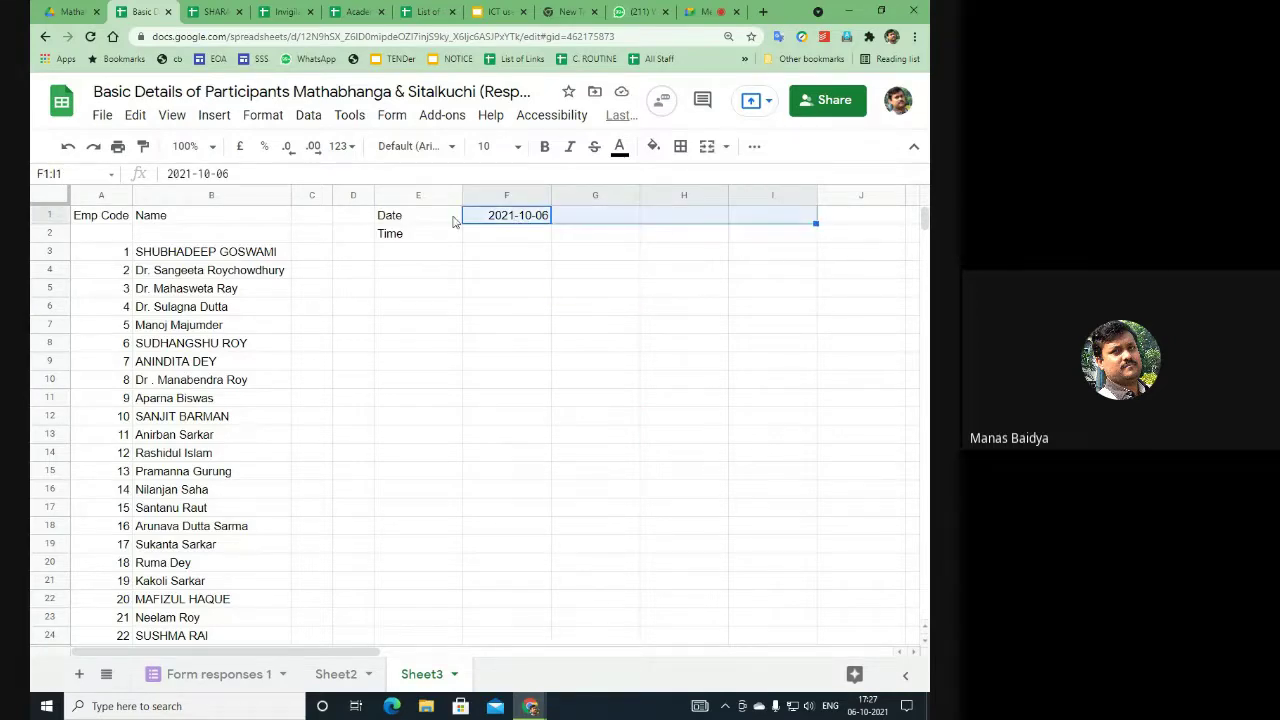
pyautogui.click(265, 118)
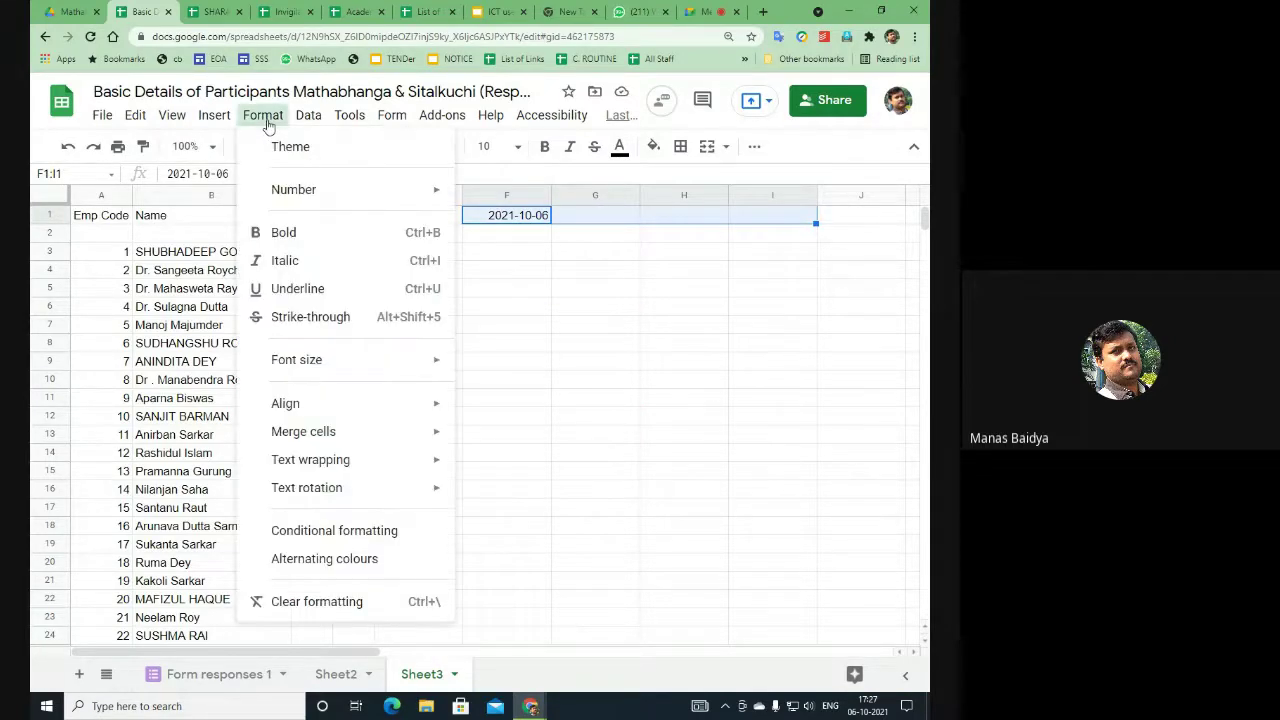
pyautogui.moveTo(283, 190)
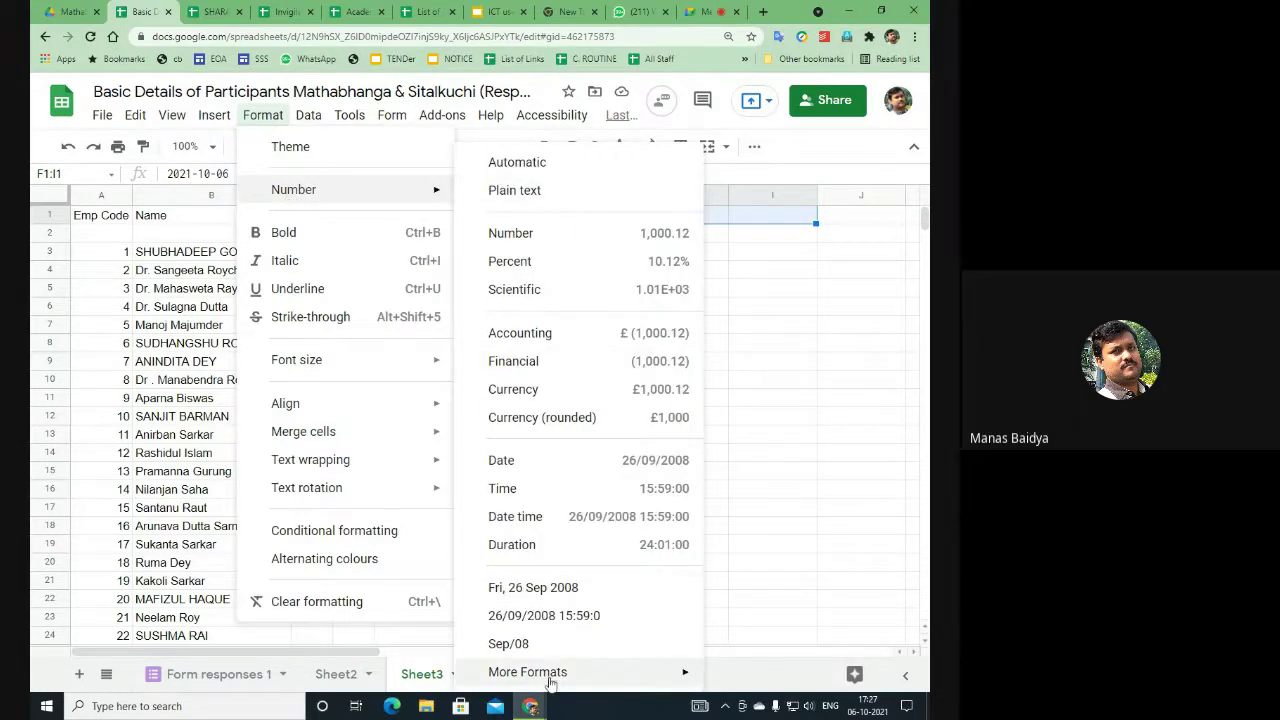
pyautogui.moveTo(552, 678)
pyautogui.click(773, 639)
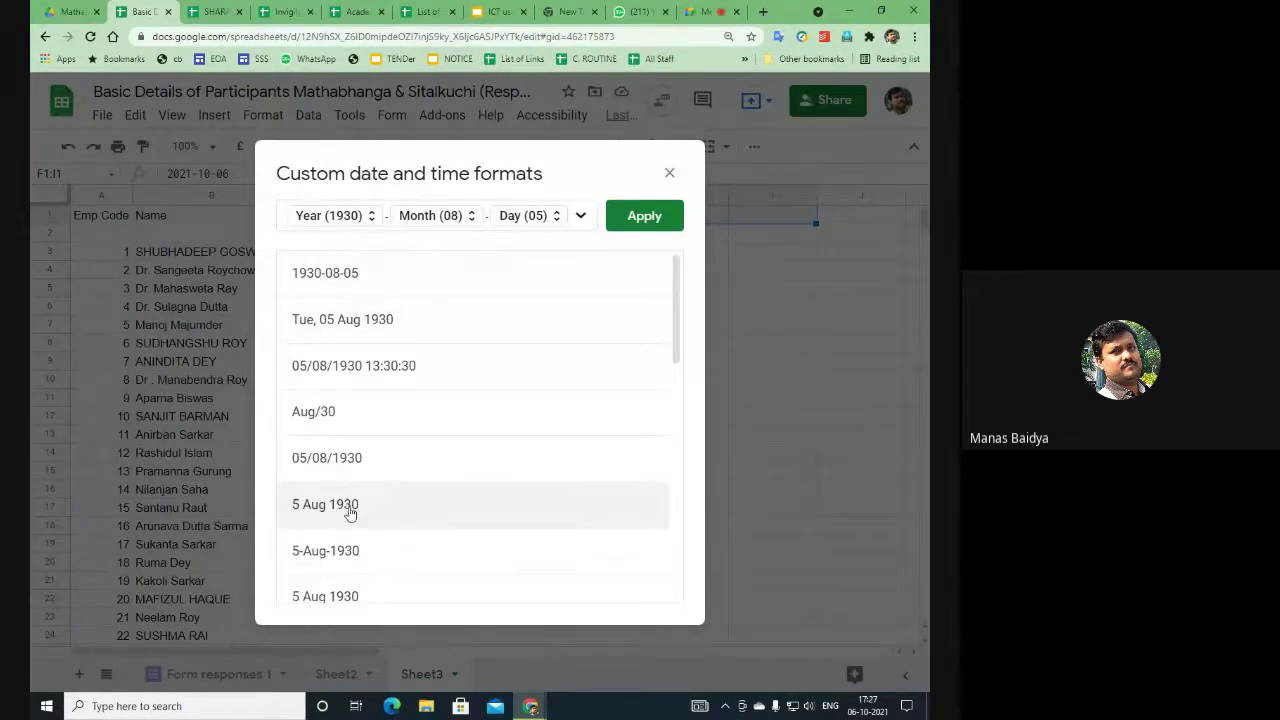
pyautogui.scroll(-1, 430, 468)
pyautogui.scroll(-1, 440, 466)
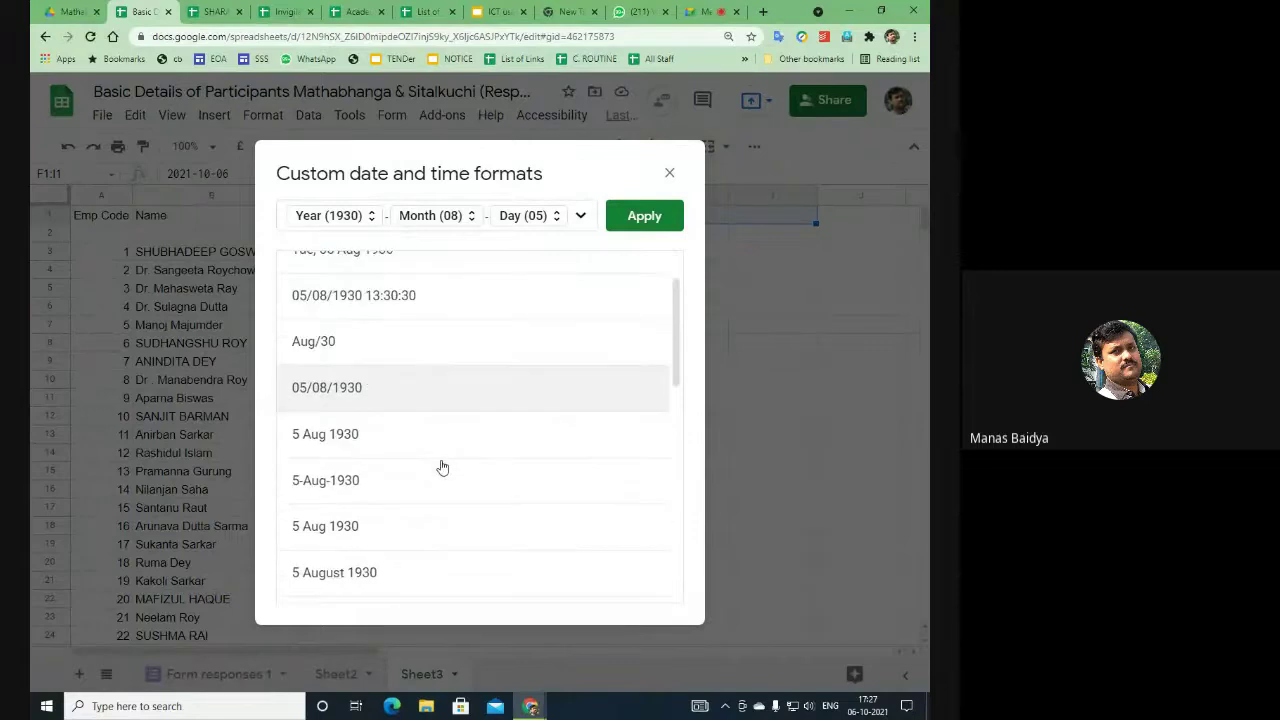
pyautogui.click(352, 436)
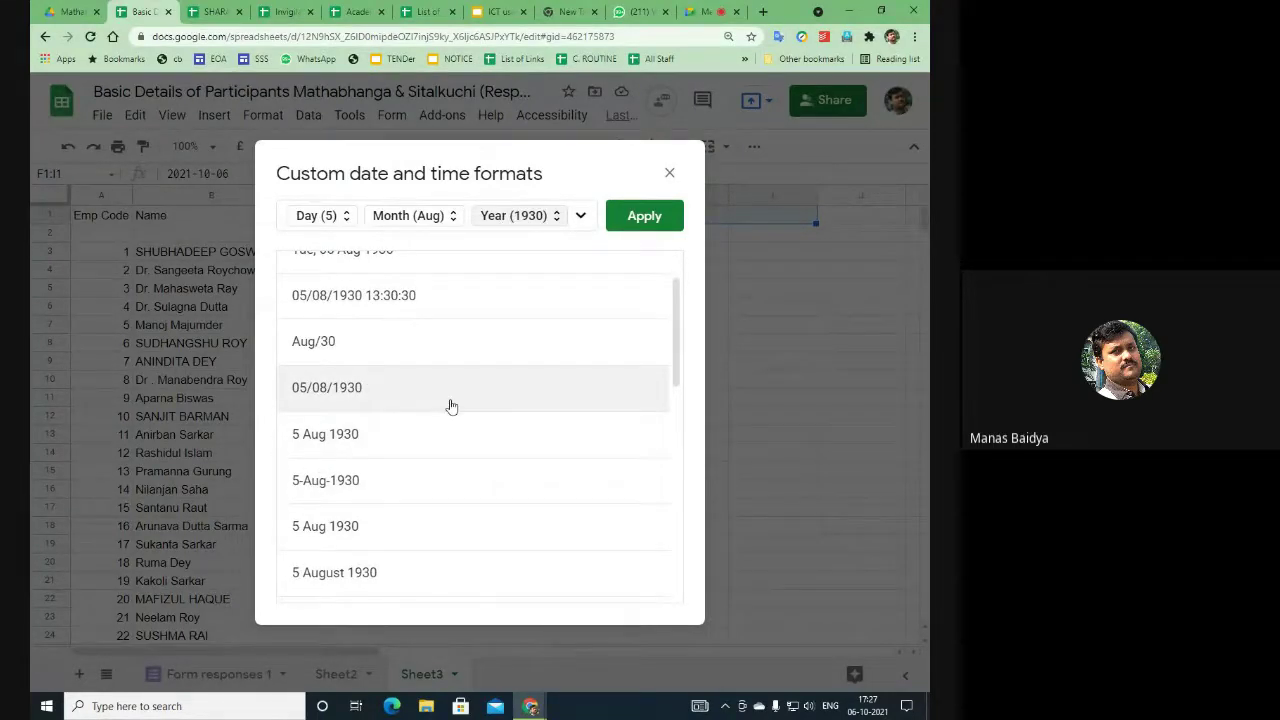
pyautogui.scroll(-4, 426, 513)
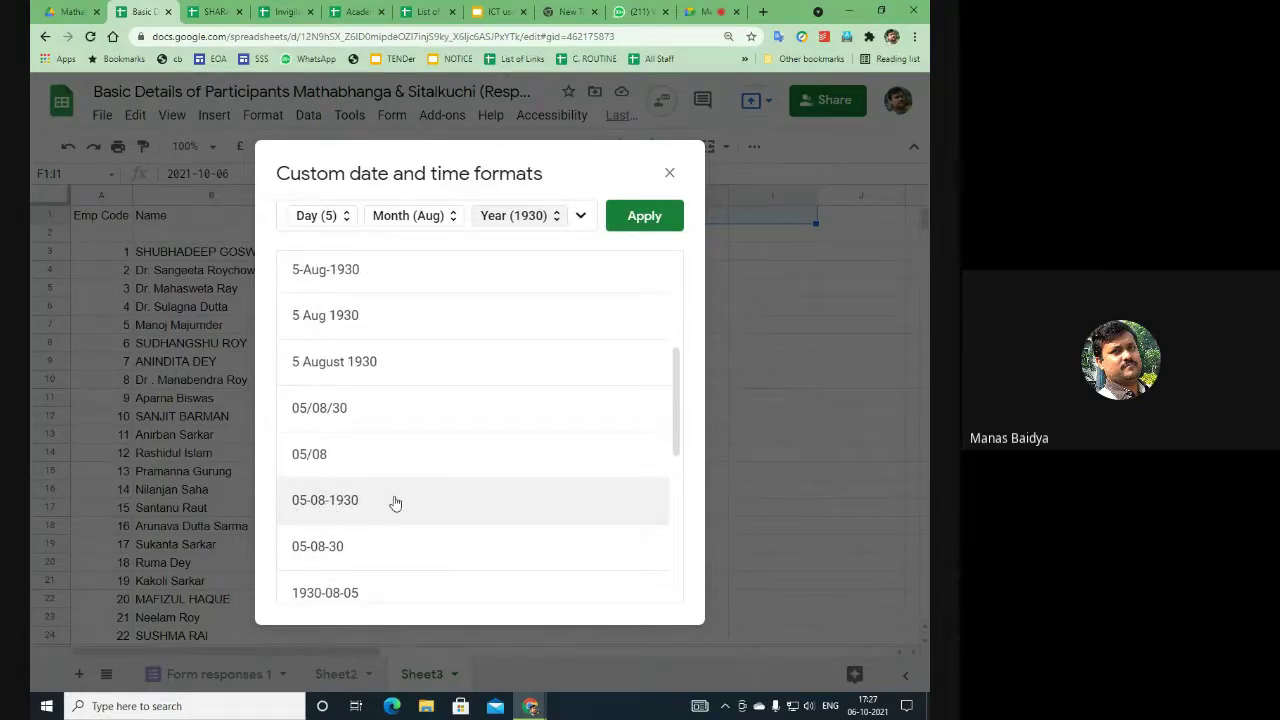
pyautogui.click(645, 217)
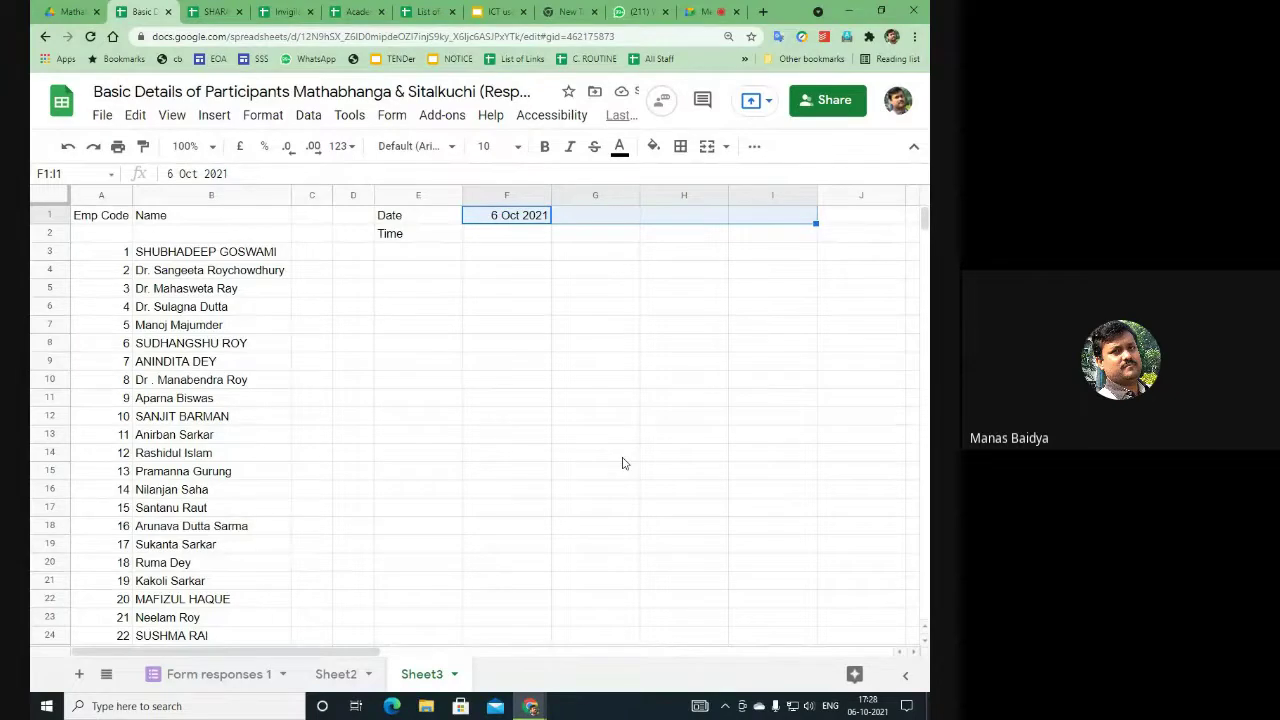
# Step: Add a drop-down validation to F2 with the list items 10 - 12 noon, 1 - 3 pm, 4 - 5 pm, 10 - 11 am
pyautogui.click(489, 242)
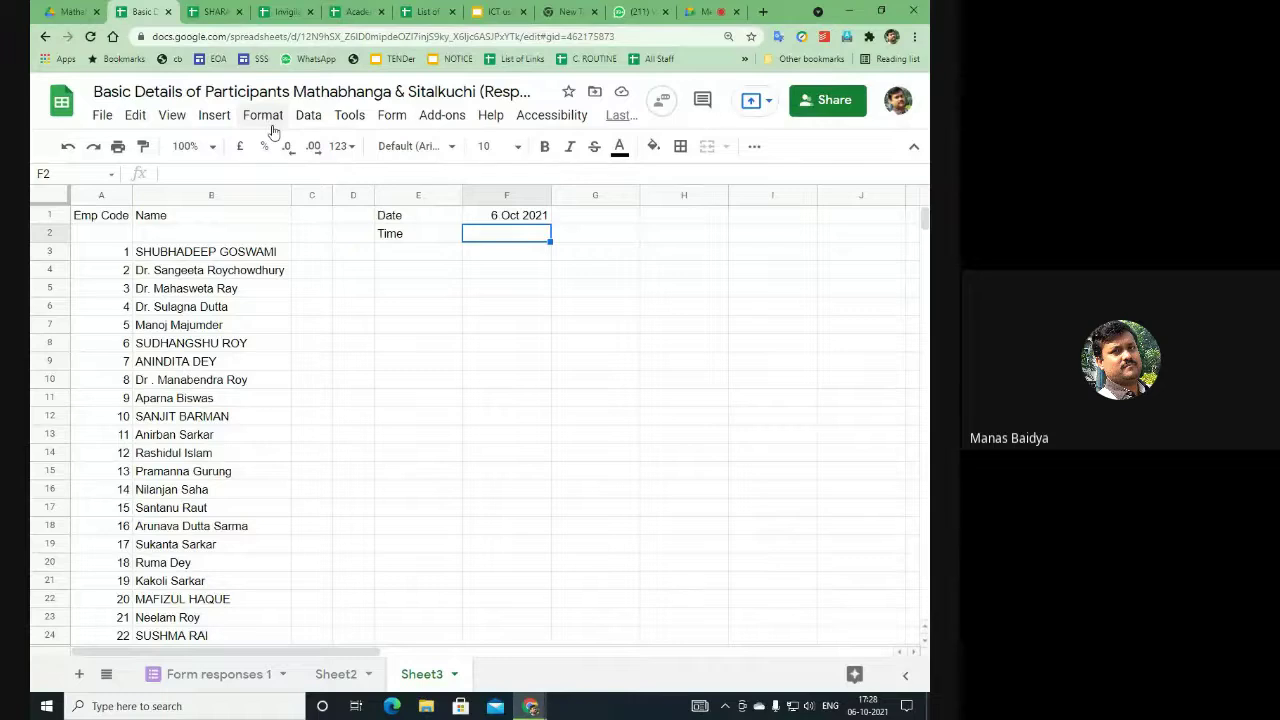
pyautogui.click(310, 116)
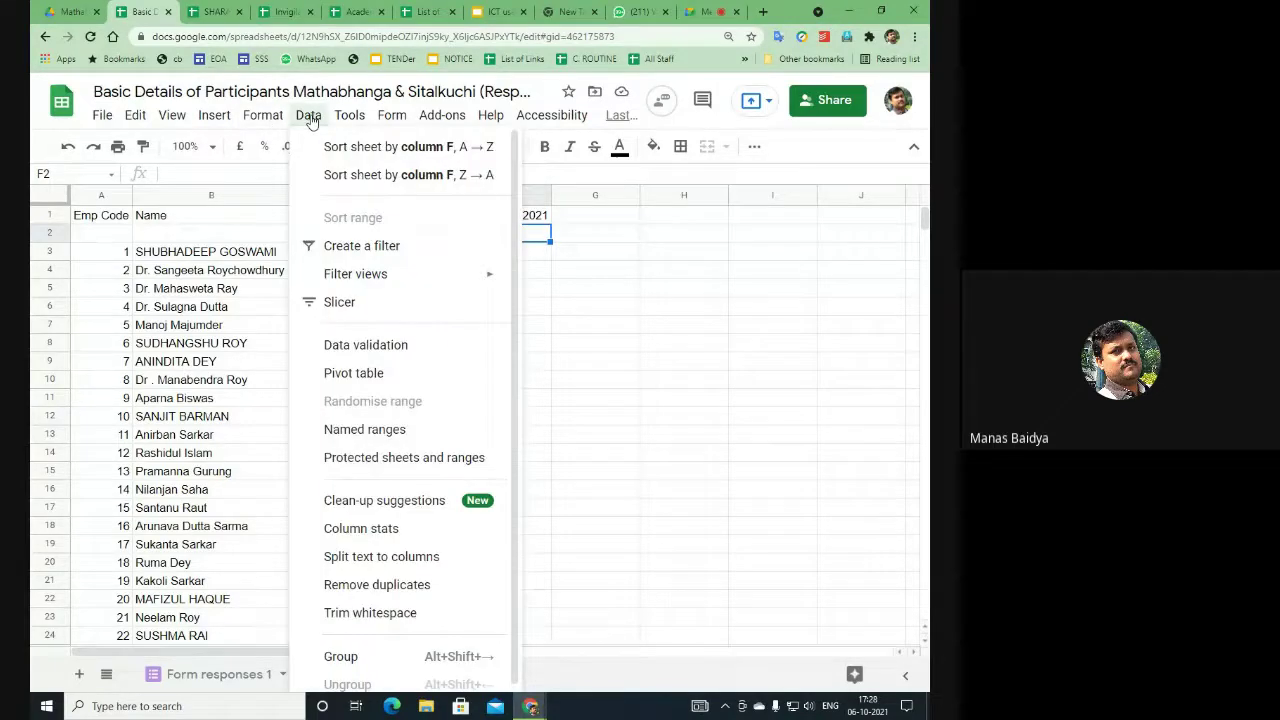
pyautogui.click(420, 425)
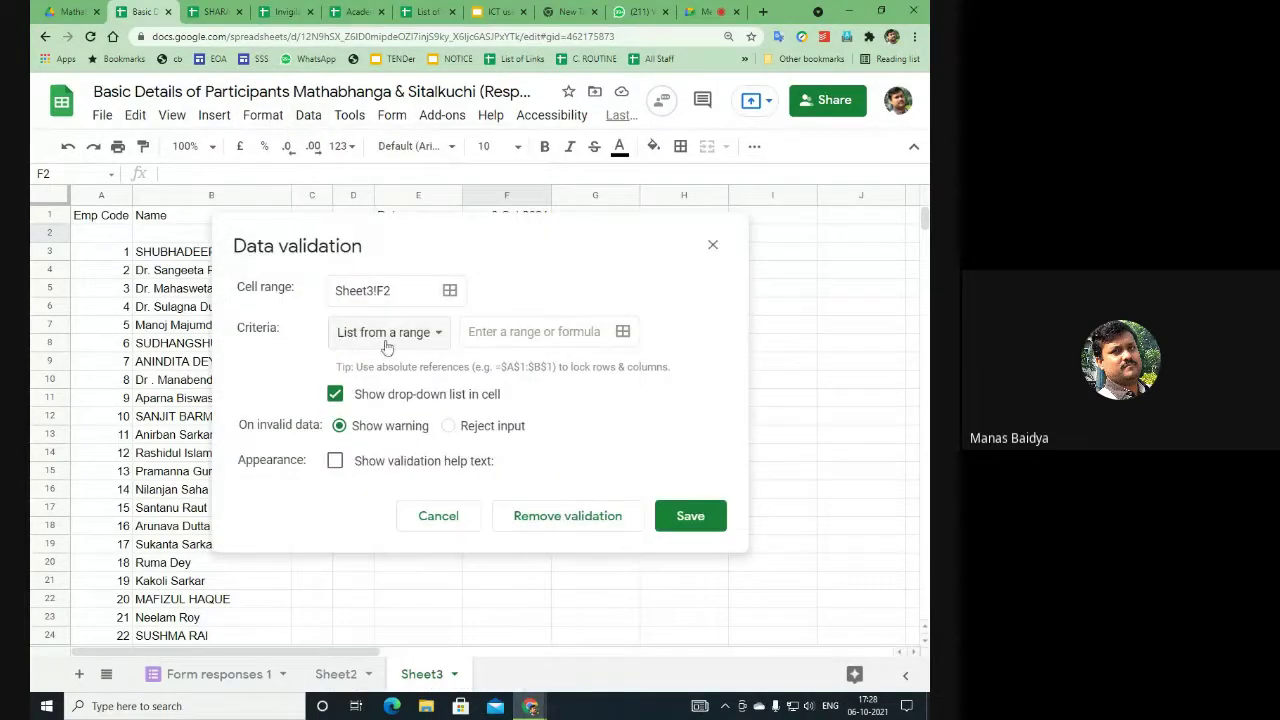
pyautogui.click(374, 340)
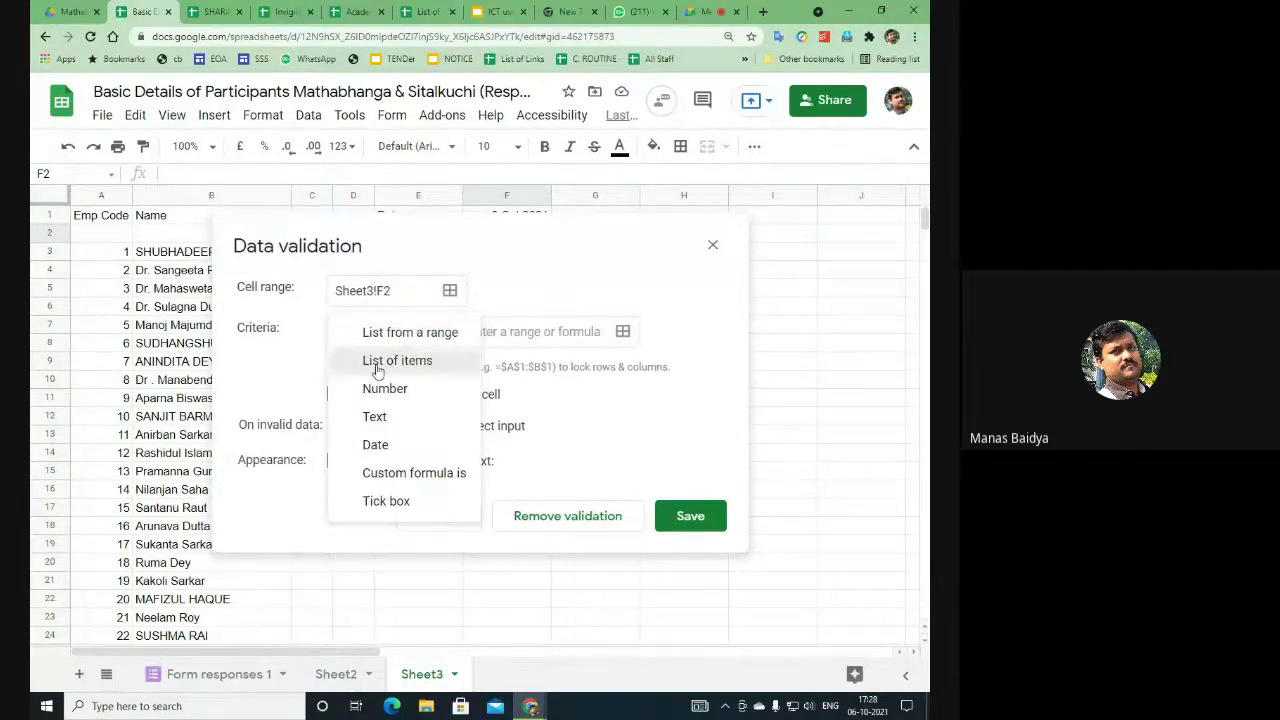
pyautogui.click(377, 364)
pyautogui.click(467, 335)
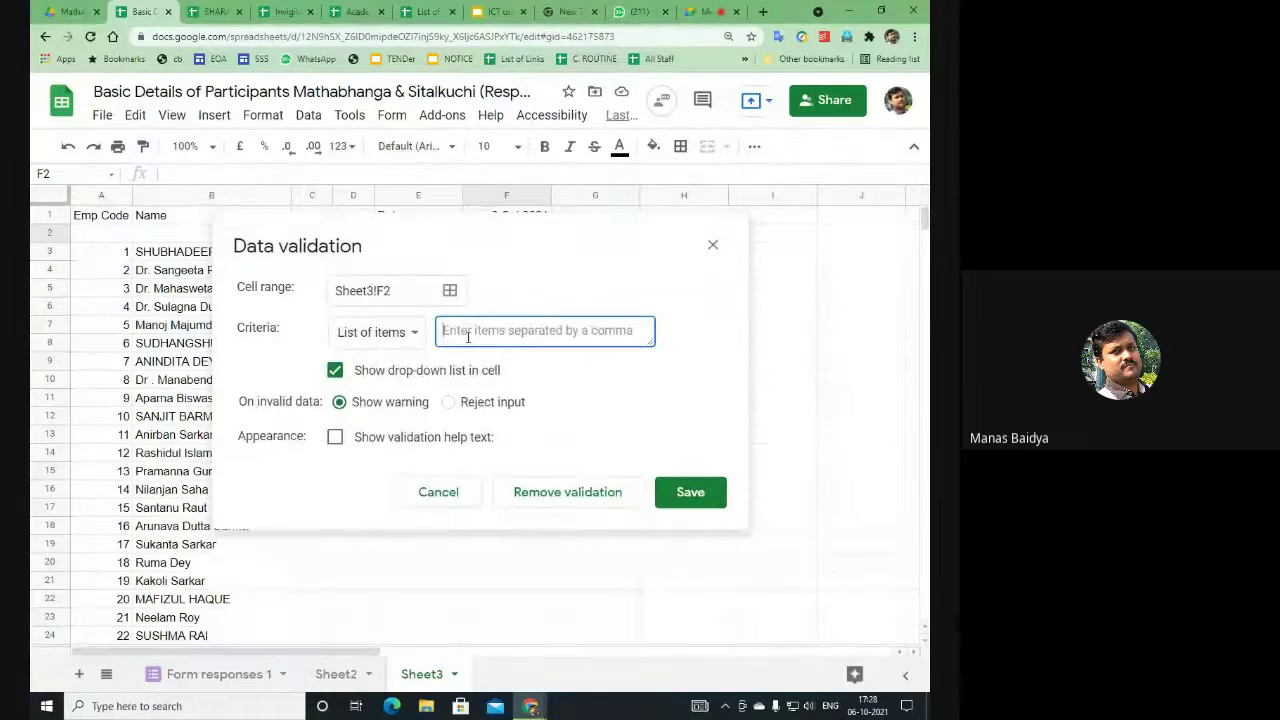
pyautogui.write('10')
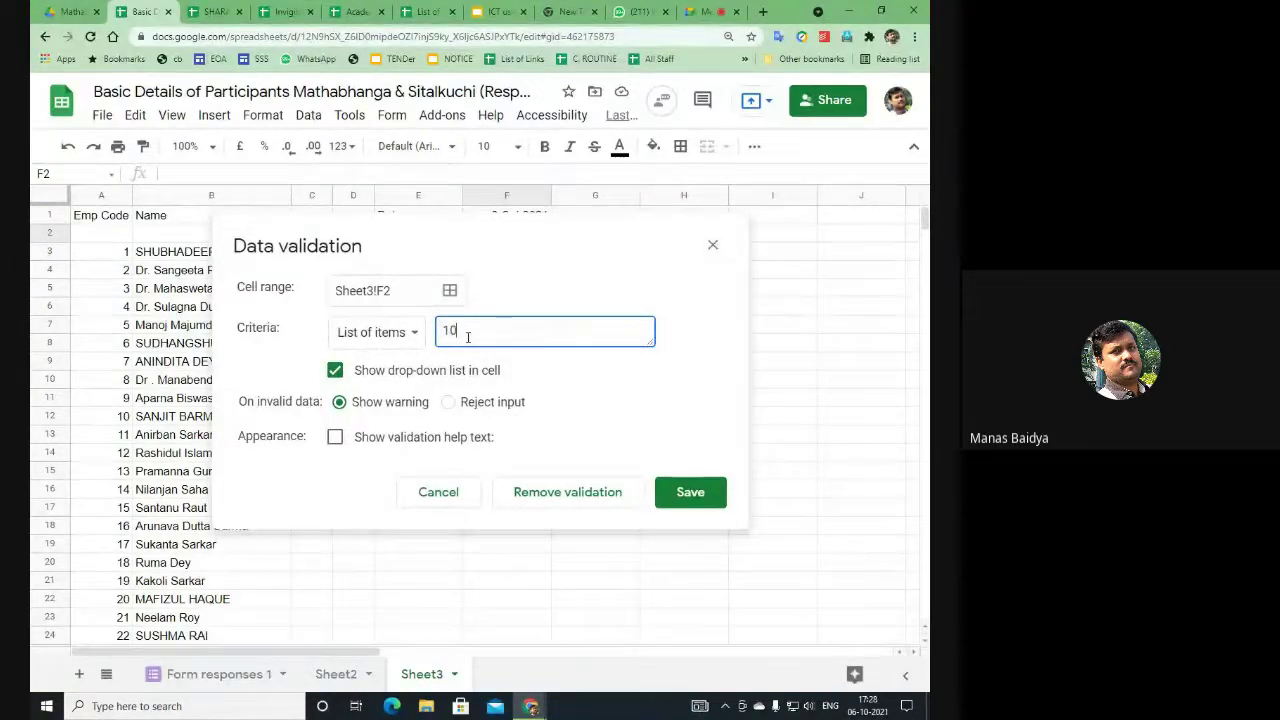
pyautogui.write(',')
pyautogui.write('12')
pyautogui.write(' noon')
pyautogui.write('pm')
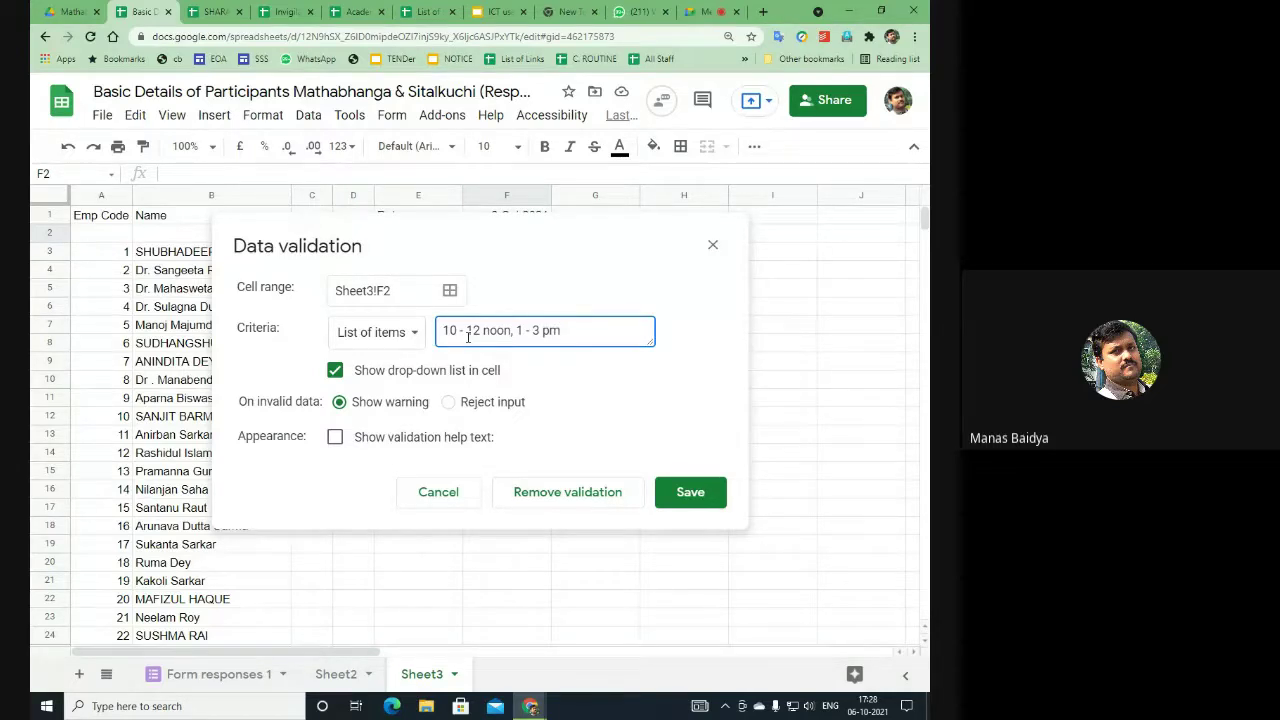
pyautogui.write(',')
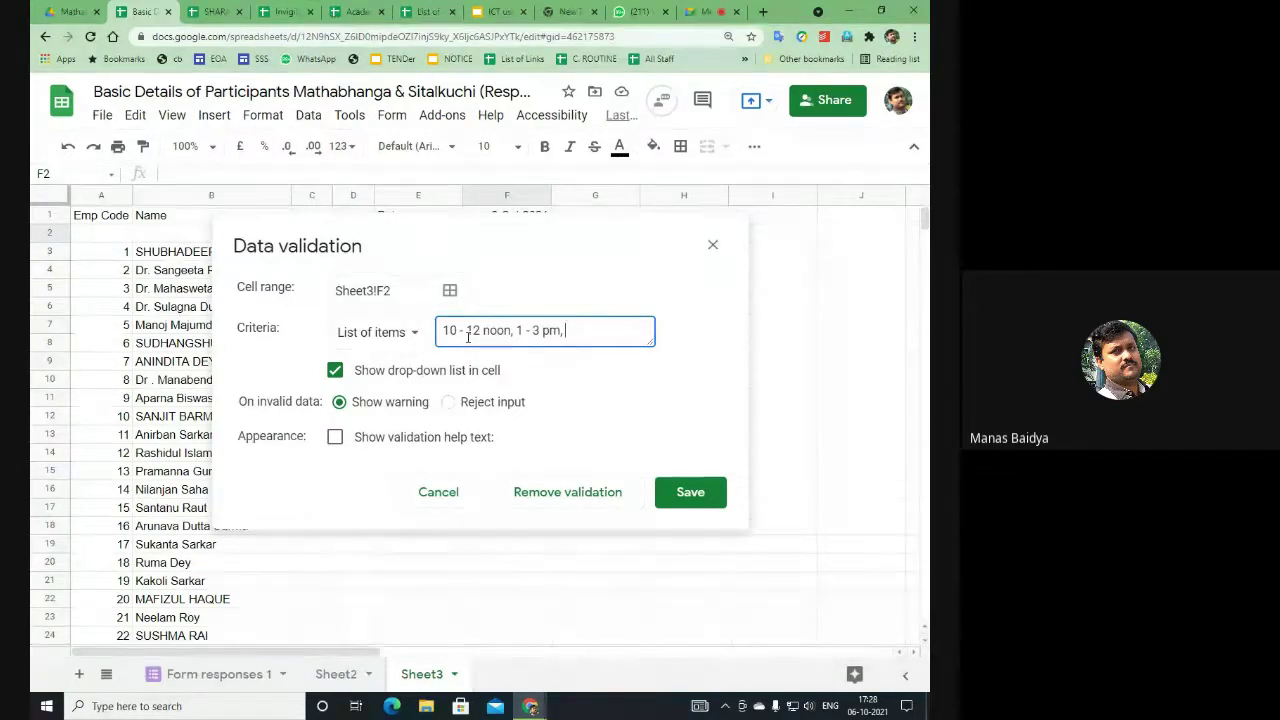
pyautogui.write(' 1 - 3 pm, 4 ')
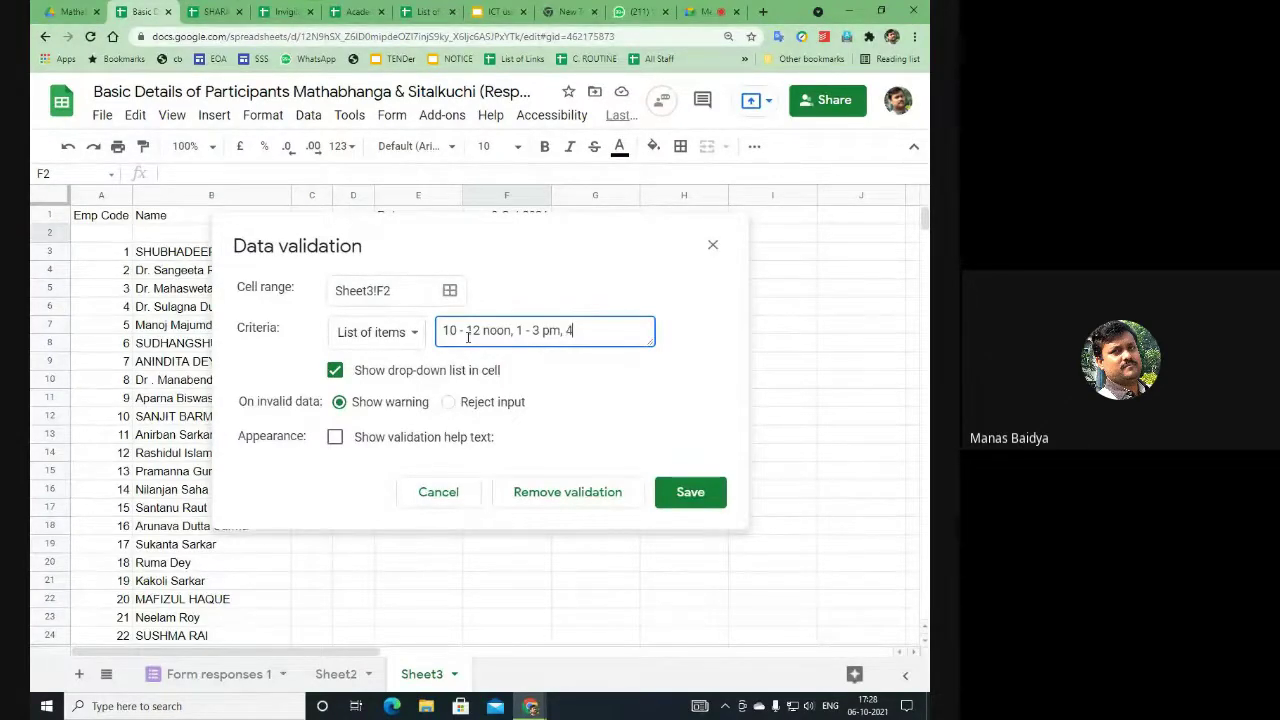
pyautogui.write('- 5 pm, 10 - 11 ')
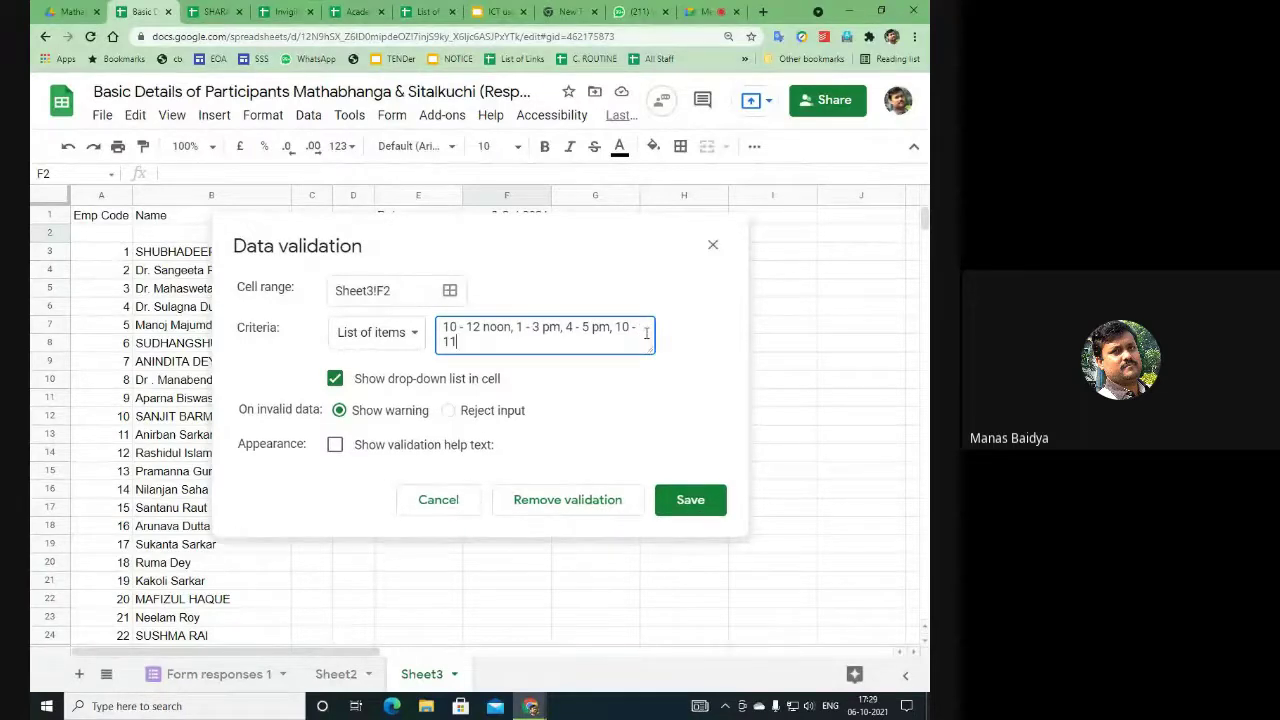
pyautogui.write('am')
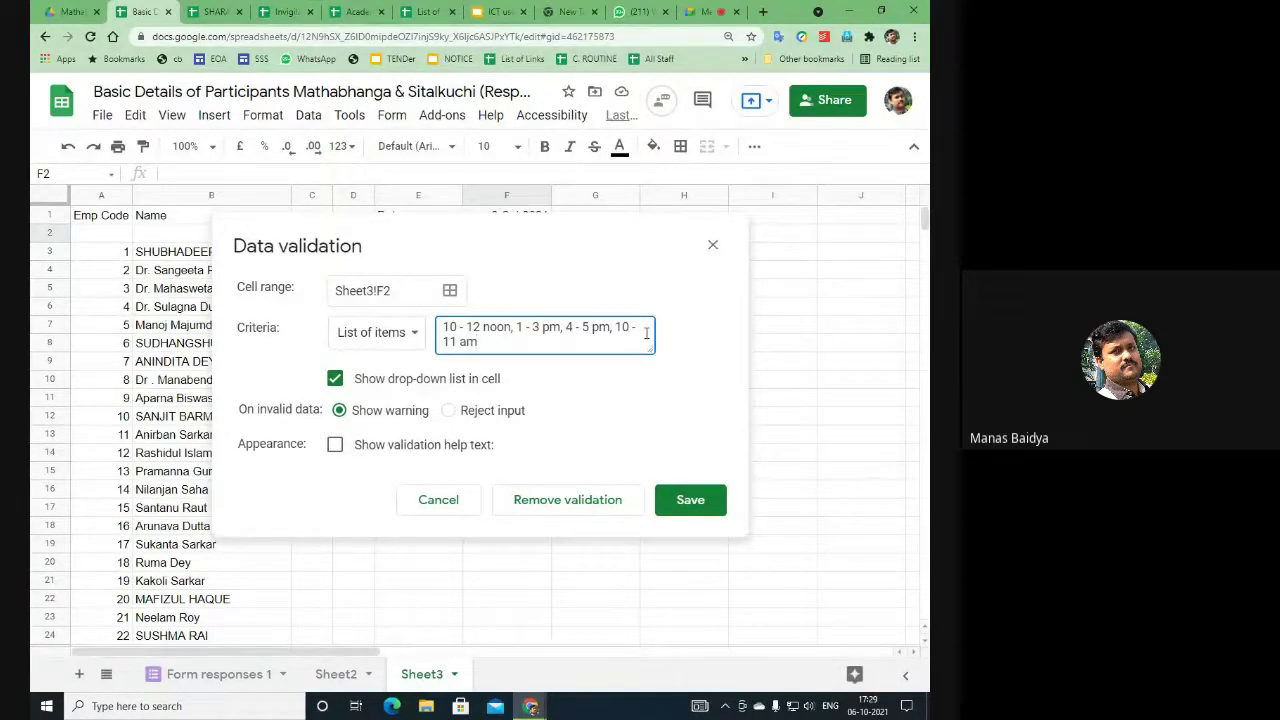
pyautogui.click(697, 499)
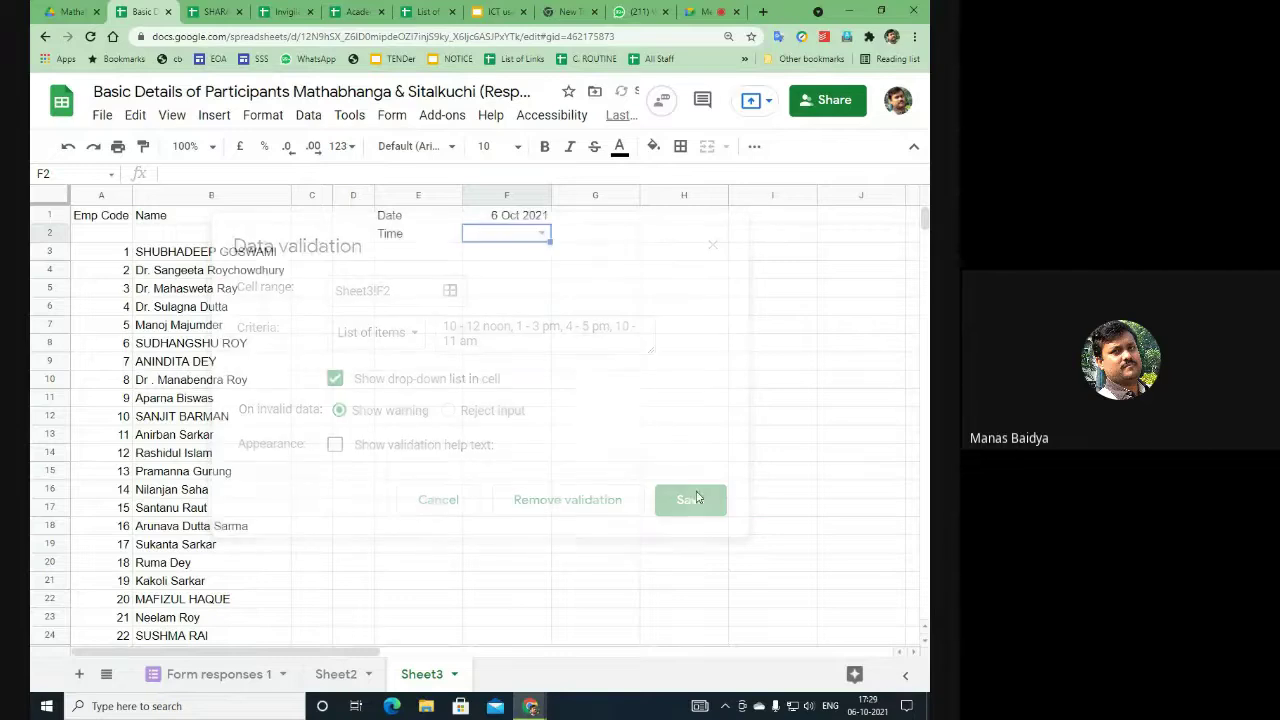
# Step: Extend the time drop-down from F2 across to J2 and choose 10 - 12 noon in F2
pyautogui.click(597, 420)
pyautogui.click(541, 234)
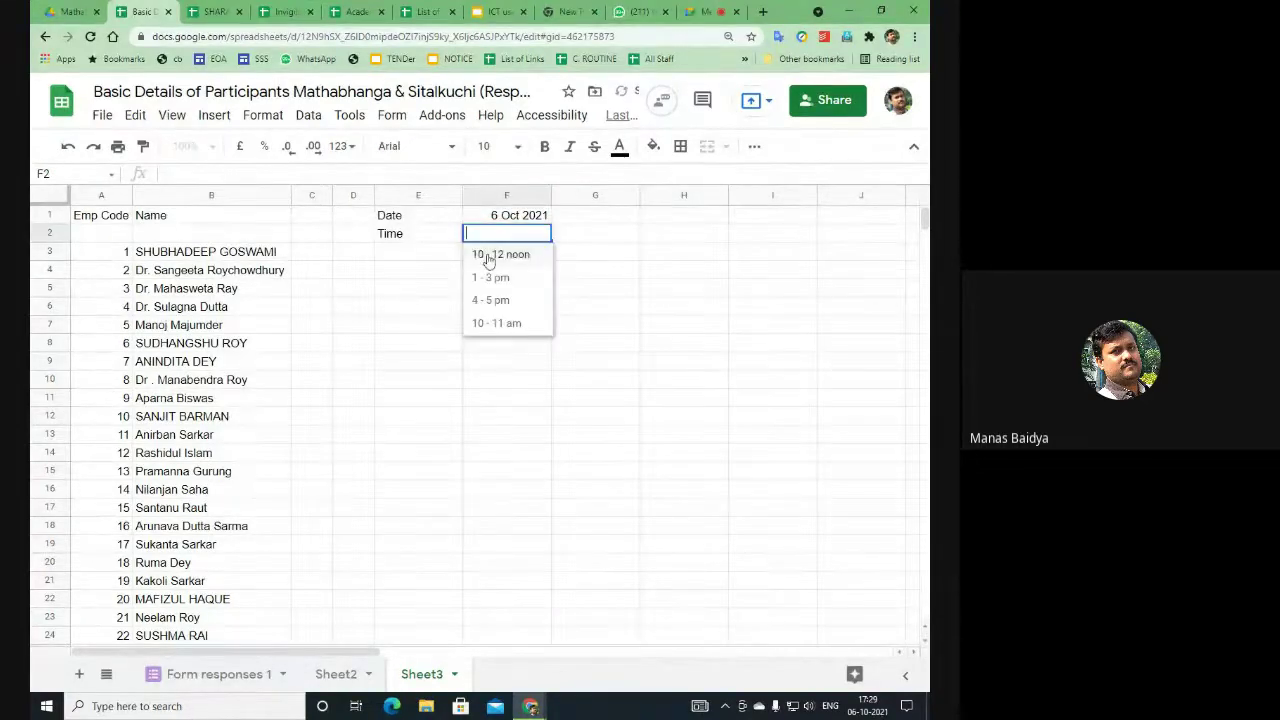
pyautogui.click(526, 454)
pyautogui.click(485, 236)
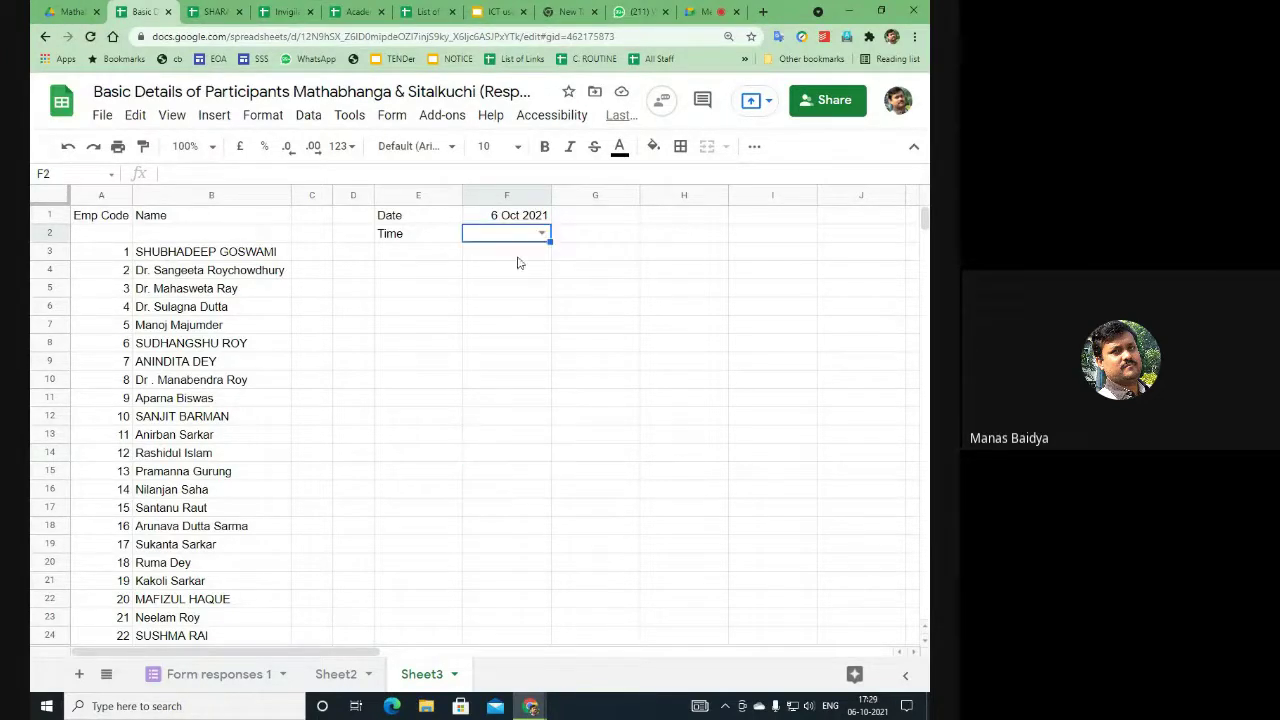
pyautogui.moveTo(549, 240); pyautogui.dragTo(853, 248)
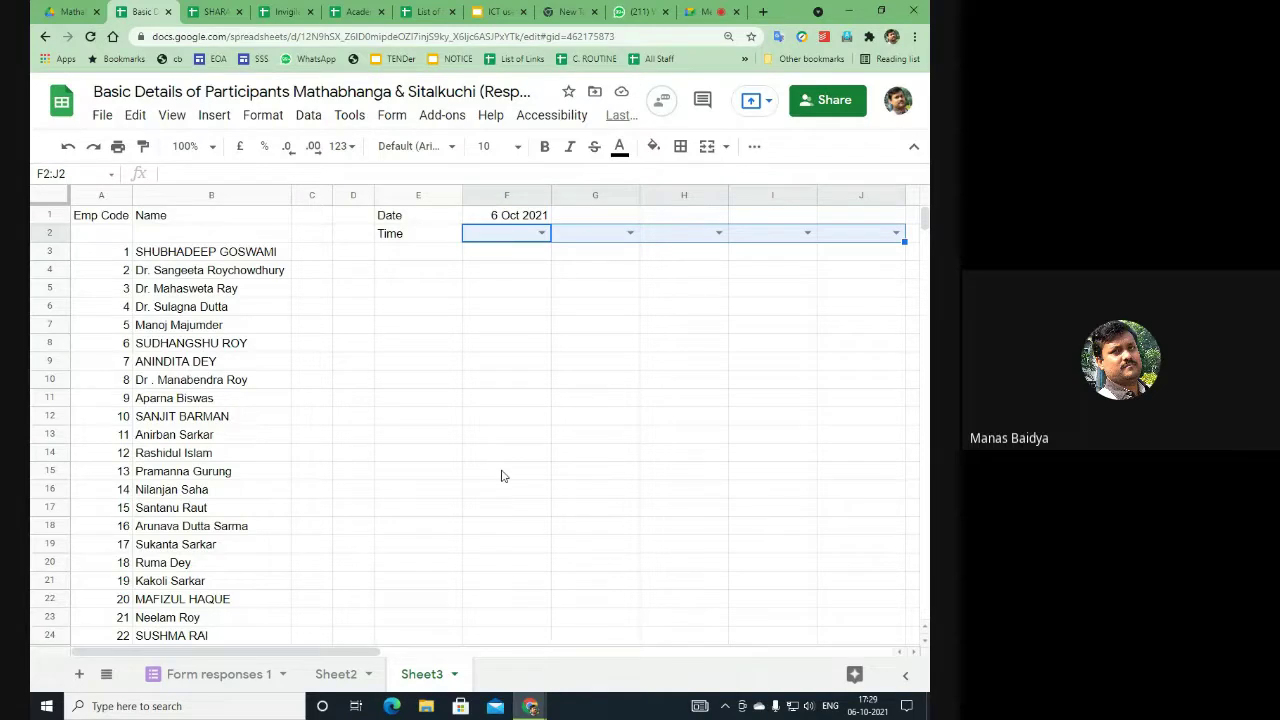
pyautogui.click(541, 233)
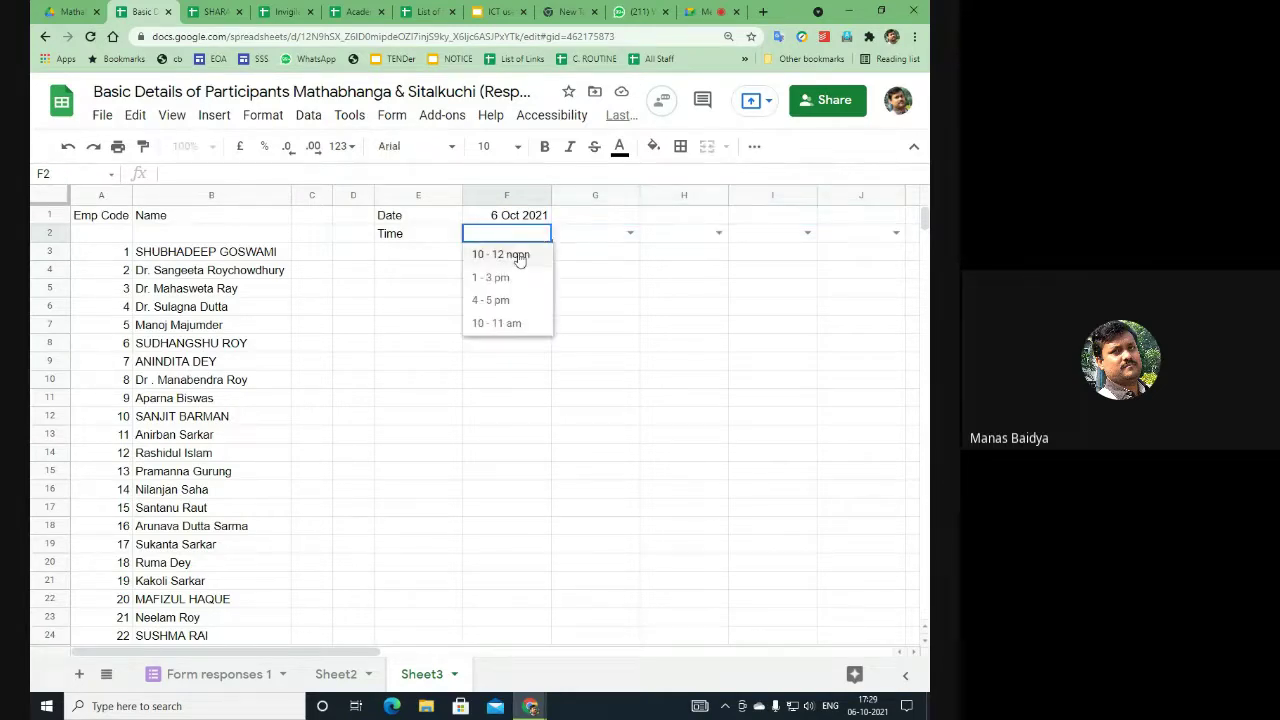
pyautogui.click(517, 257)
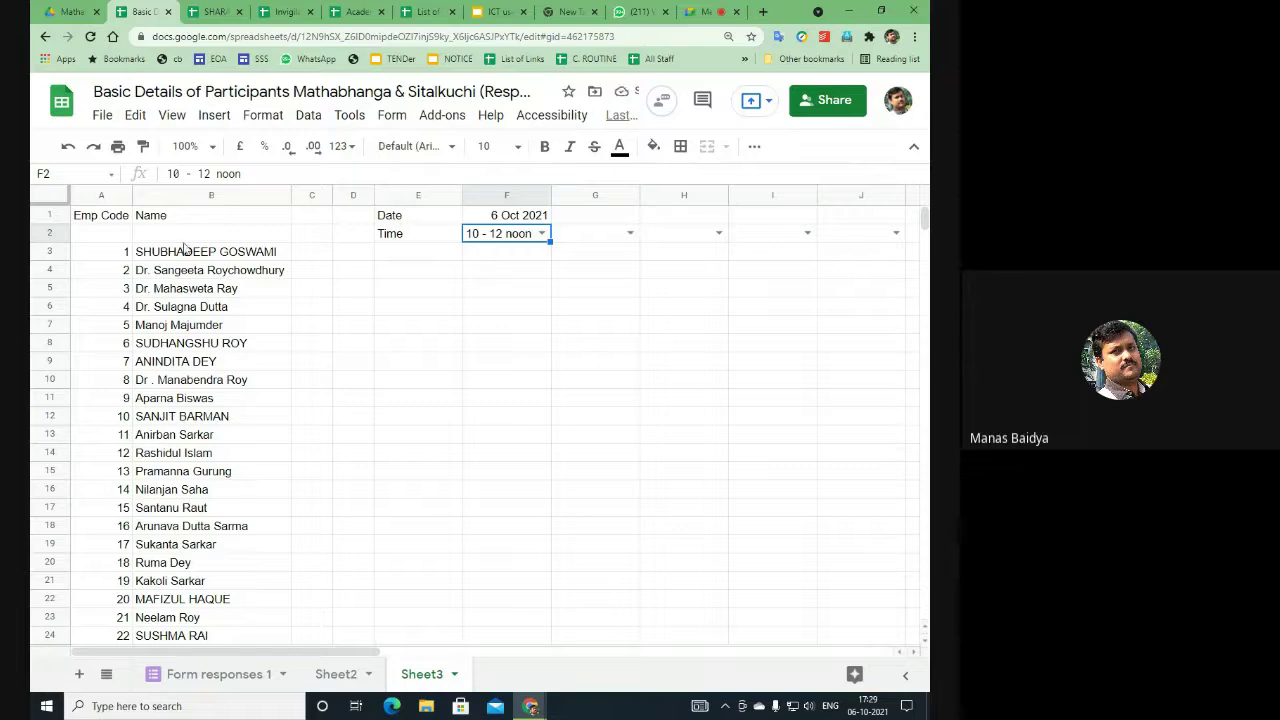
# Step: Enter 101 in F3 and 301 in F4, in the 10 - 12 noon column
pyautogui.click(510, 258)
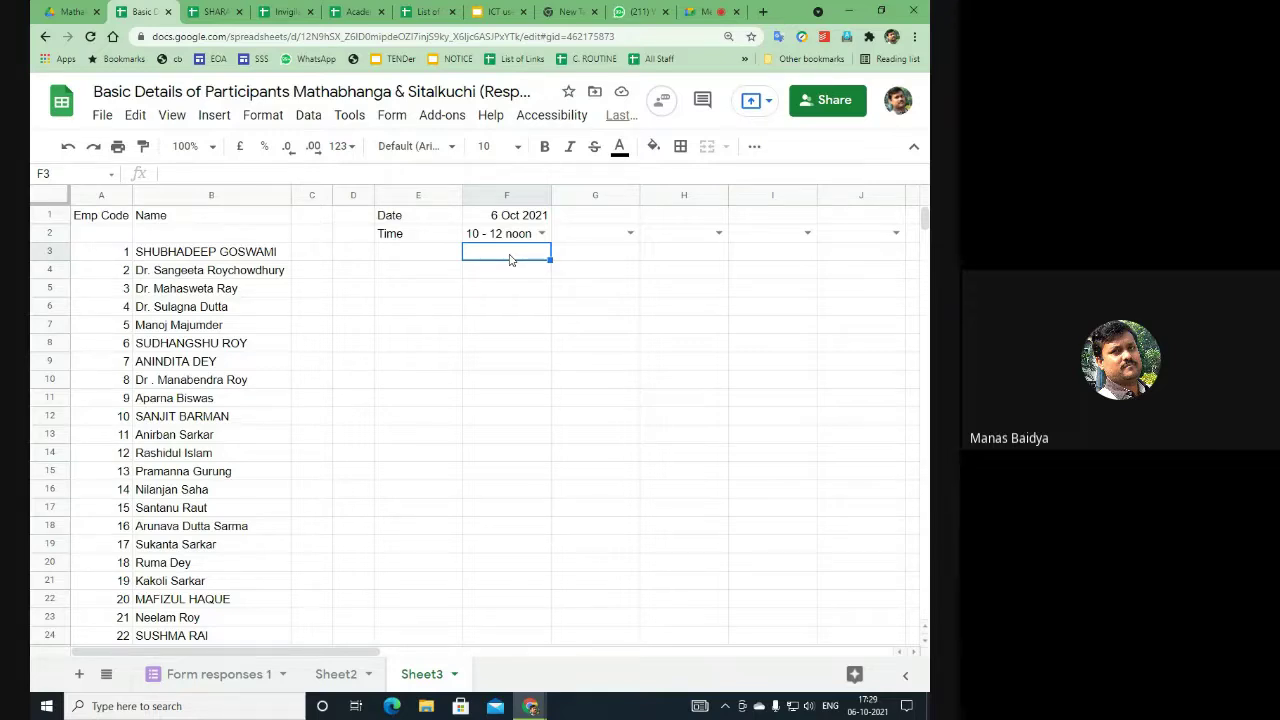
pyautogui.write('101')
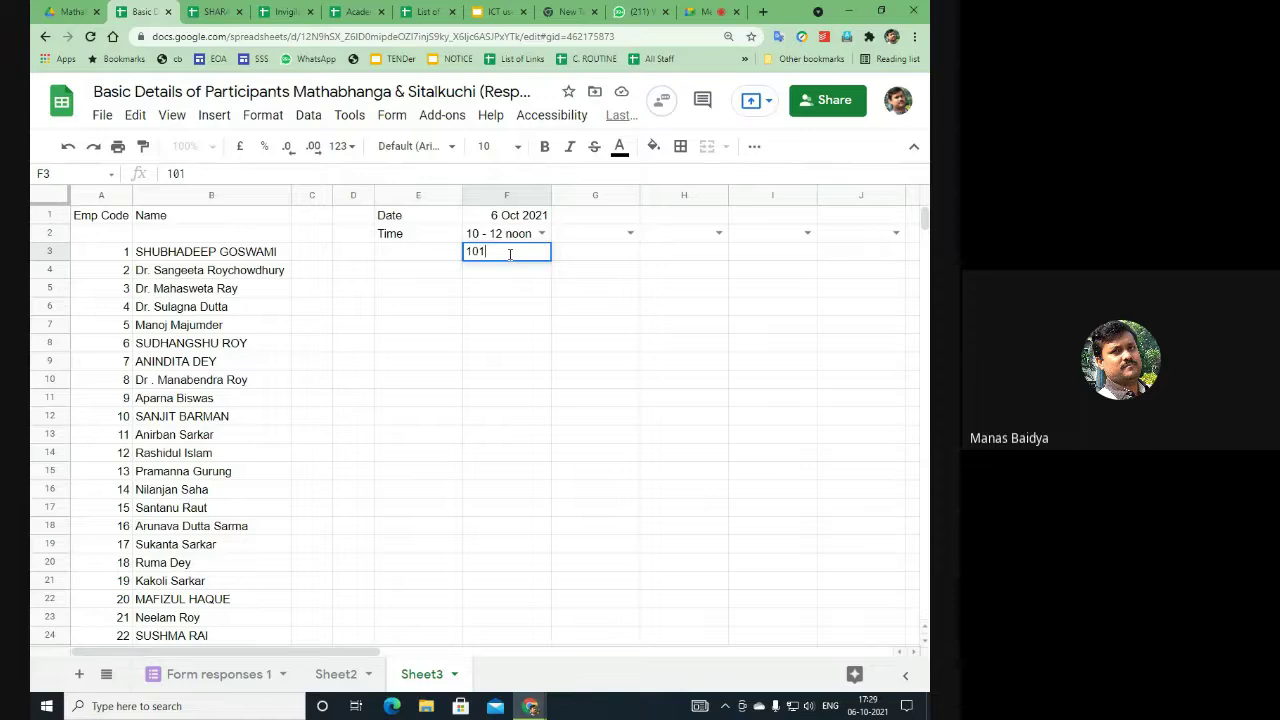
pyautogui.press('Return')
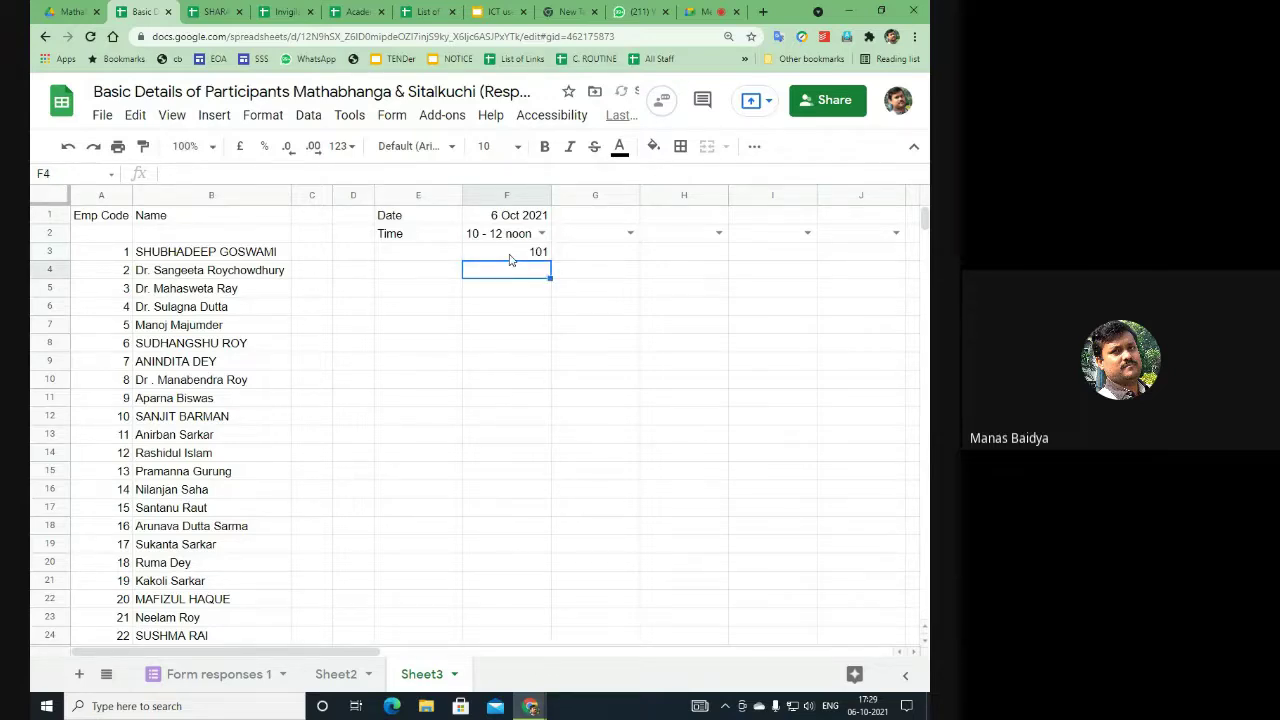
pyautogui.write('301')
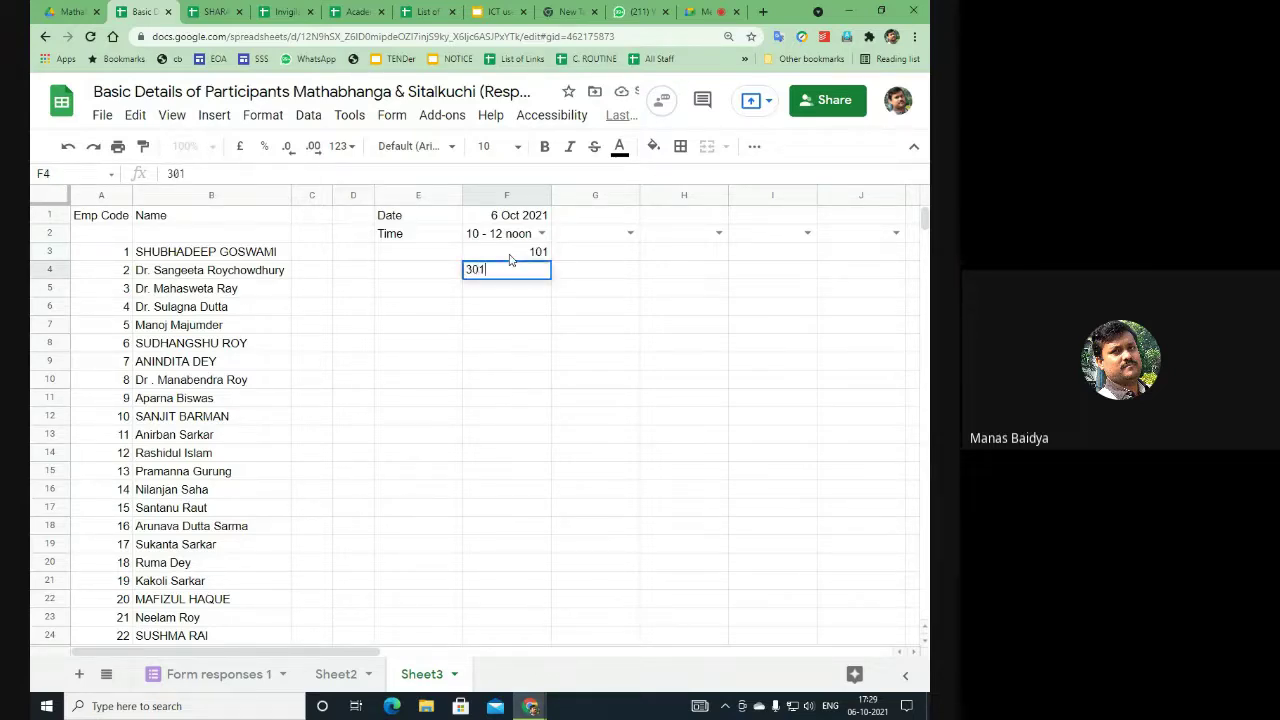
pyautogui.press('Return')
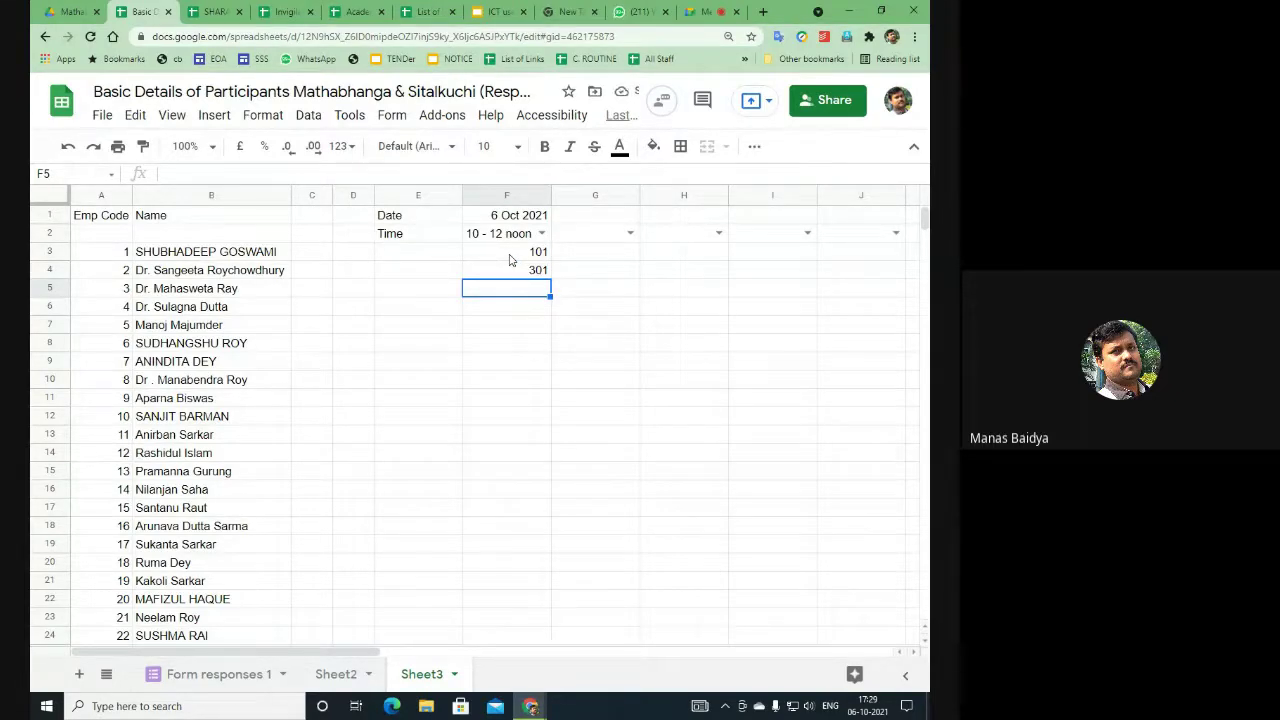
pyautogui.press('Down')
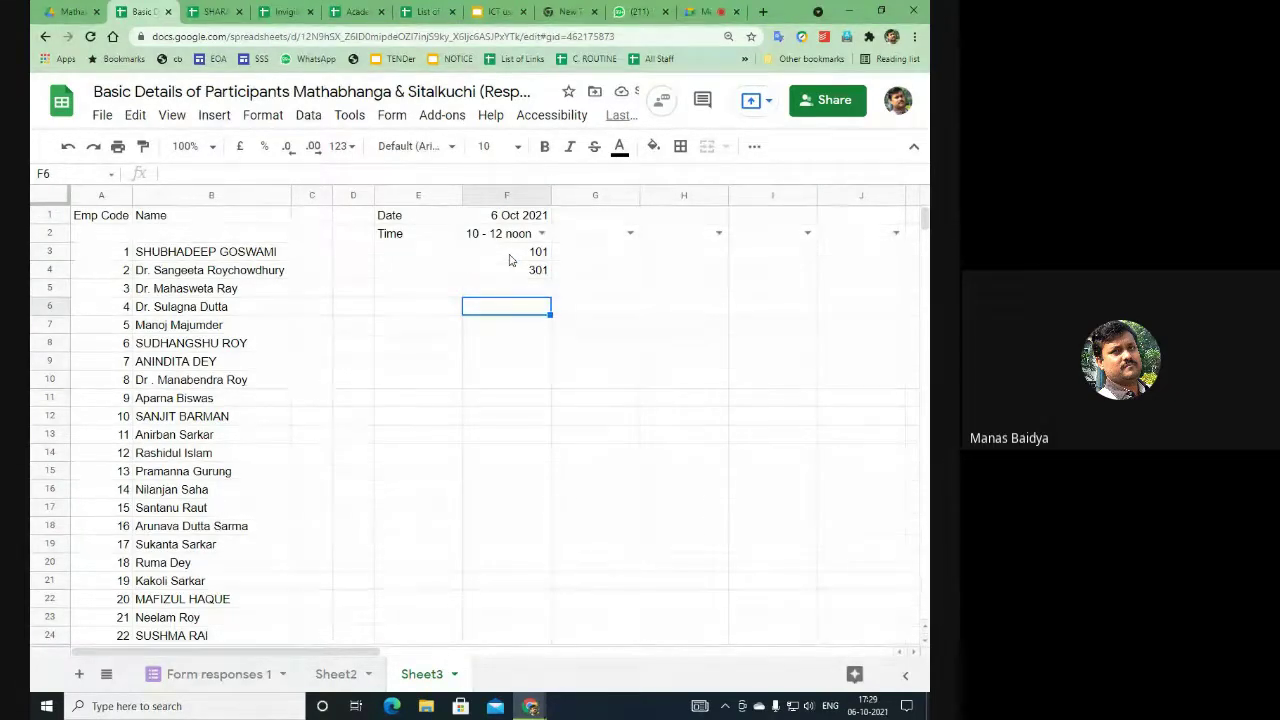
pyautogui.write('205')
pyautogui.press('BackSpace')
pyautogui.press('BackSpace')
pyautogui.press('BackSpace')
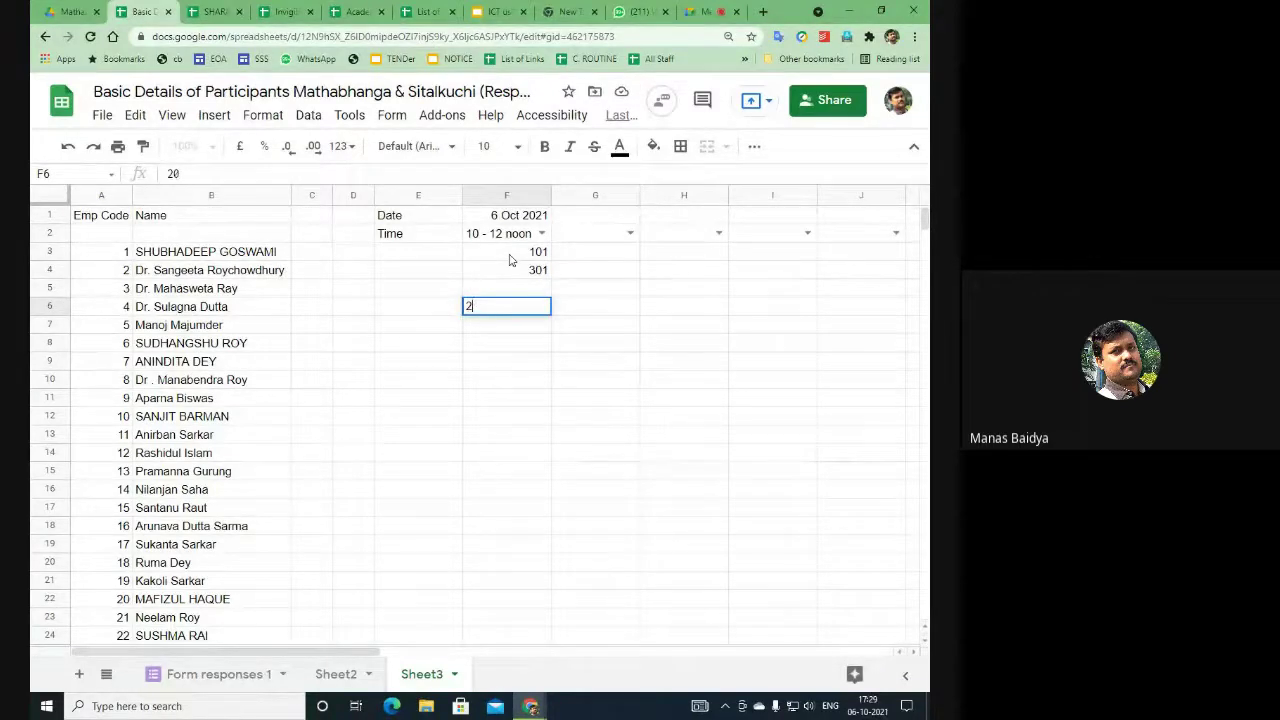
pyautogui.press('Return')
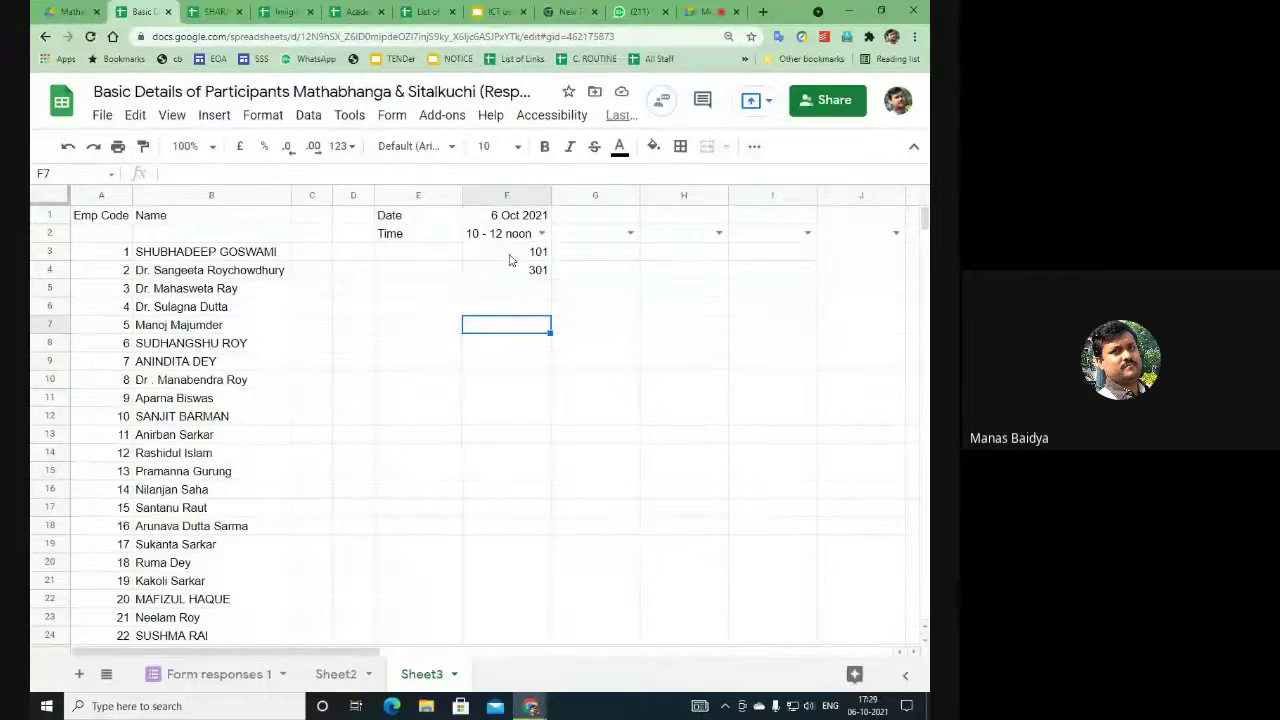
# Step: Enter 202 in F7 and in F9 for employee codes 5 and 7
pyautogui.write('202')
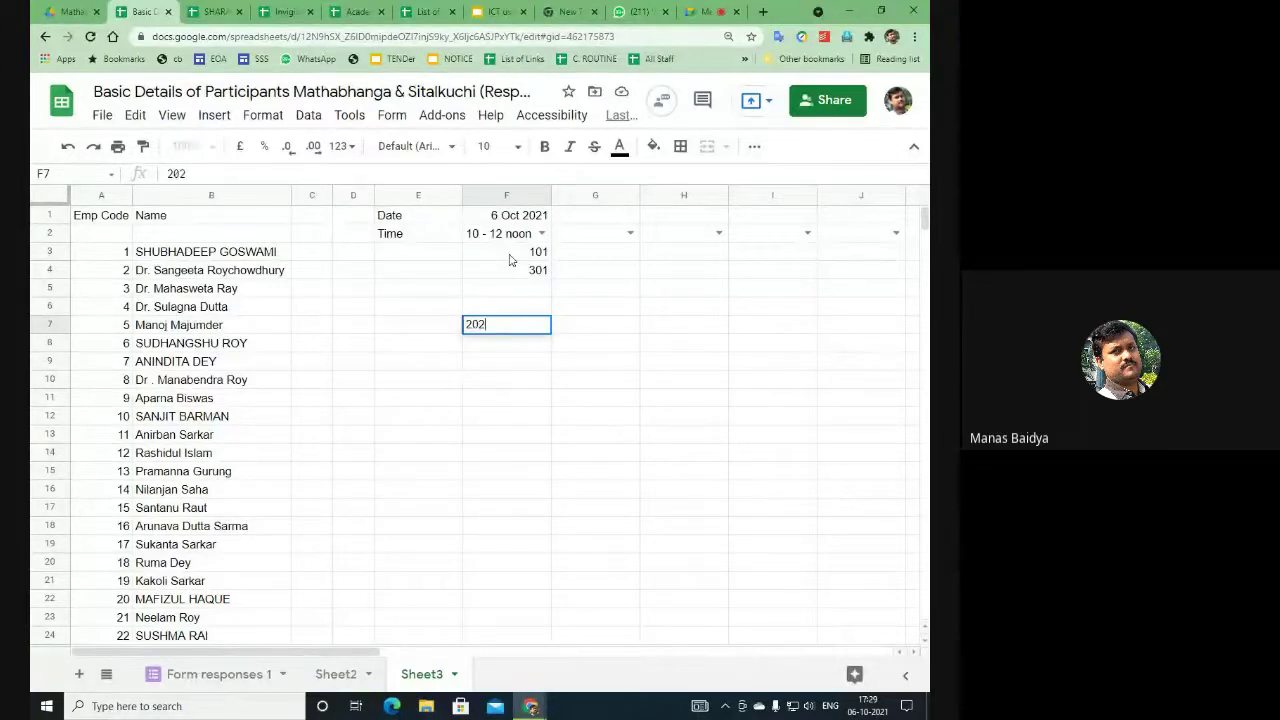
pyautogui.press('Return')
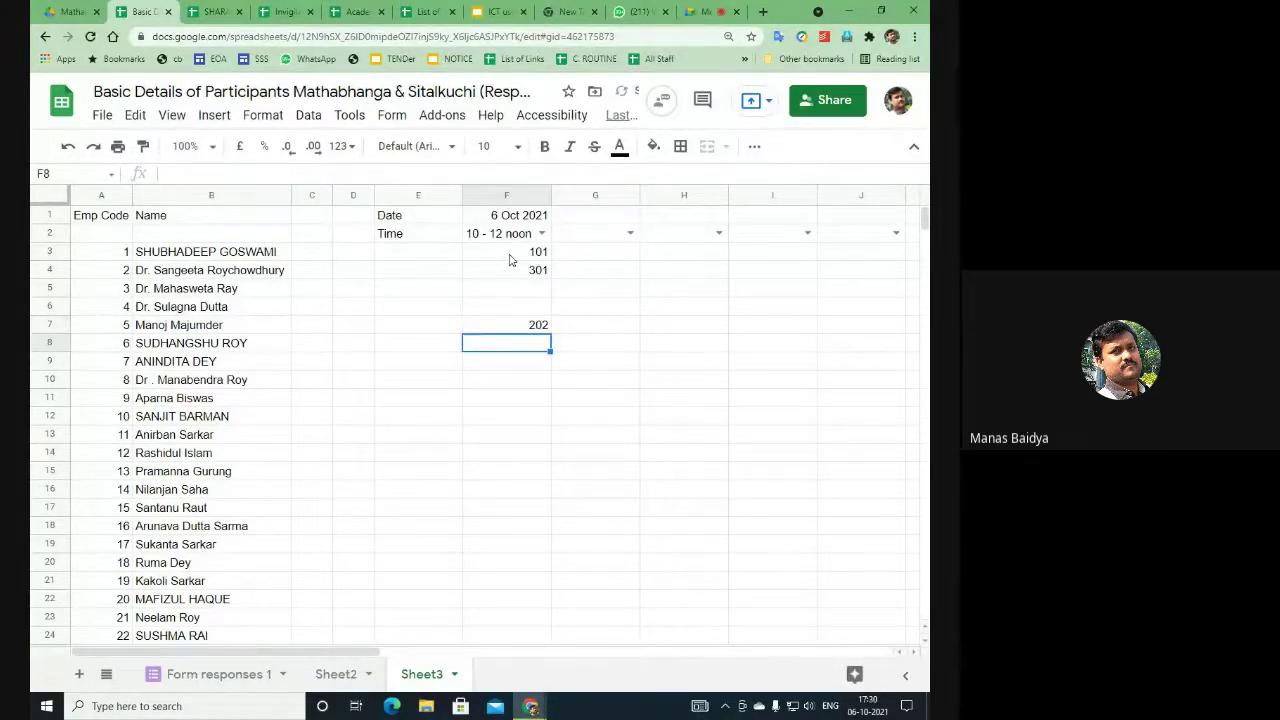
pyautogui.press('Down')
pyautogui.write('202')
pyautogui.press('Return')
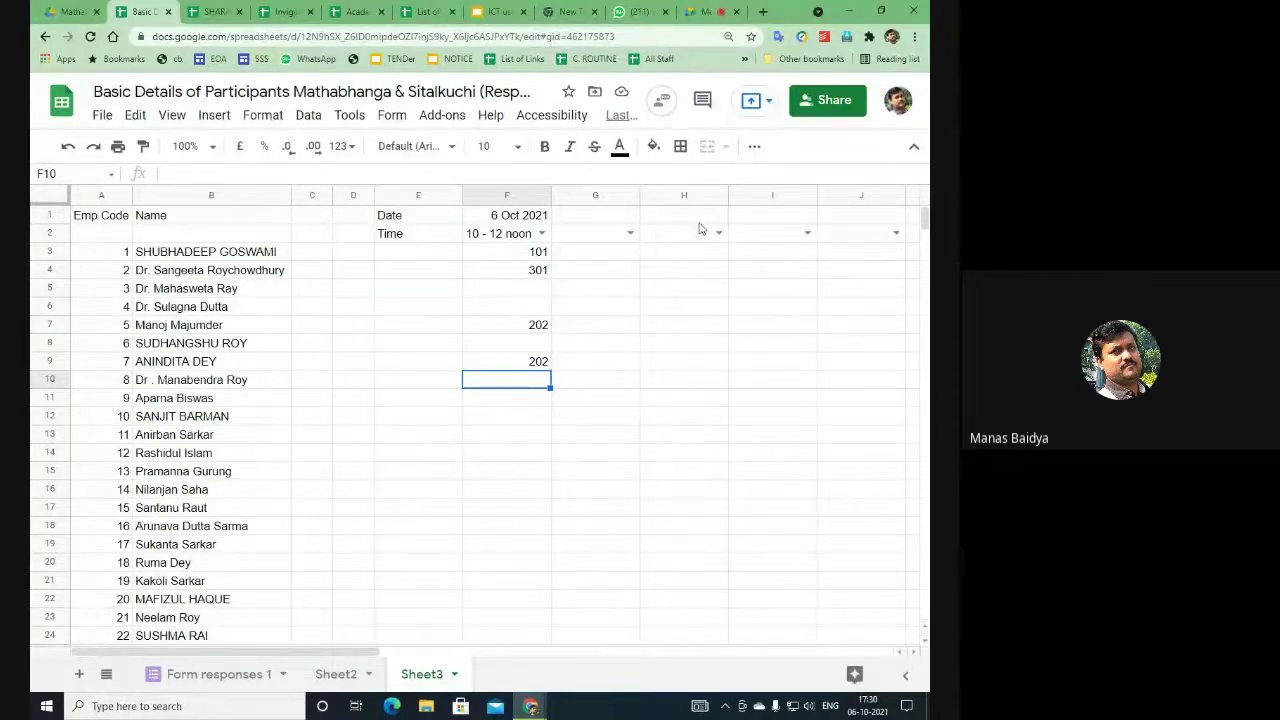
# Step: Set G1 to 6 October 2021 with the date picker and choose 4 - 5 pm as the time in G2
pyautogui.doubleClick(593, 213)
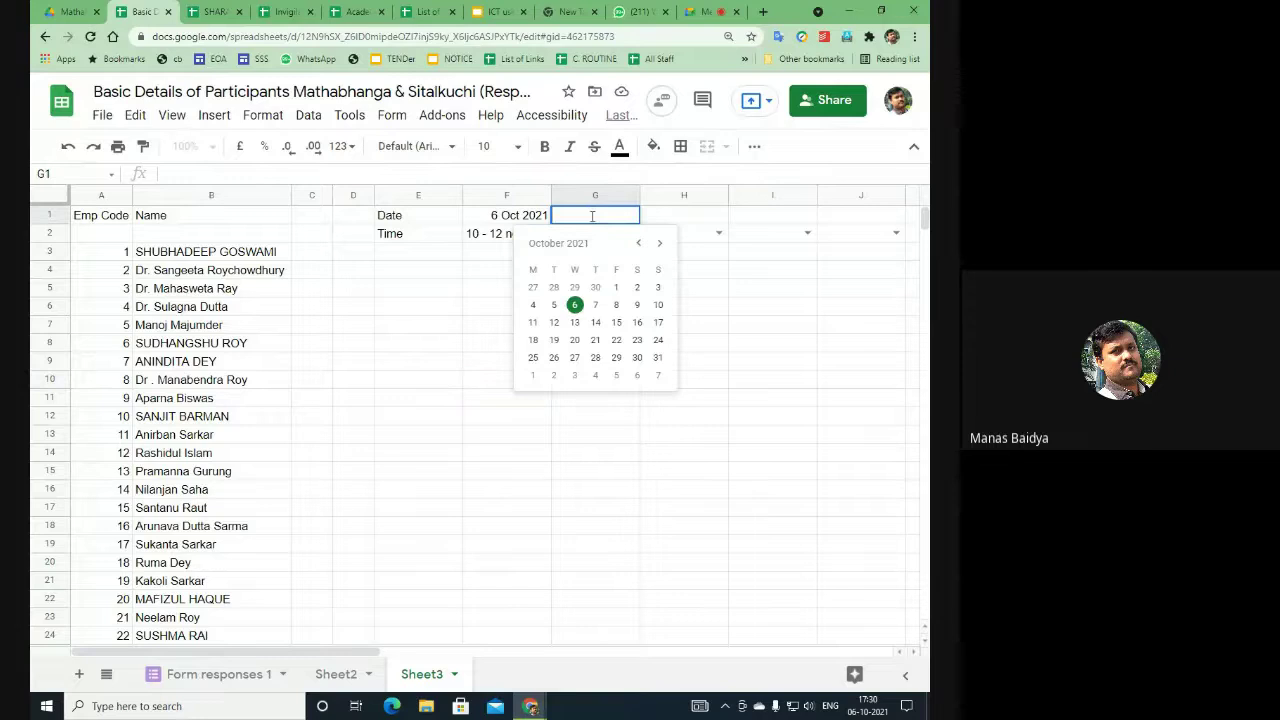
pyautogui.click(575, 304)
pyautogui.doubleClick(629, 233)
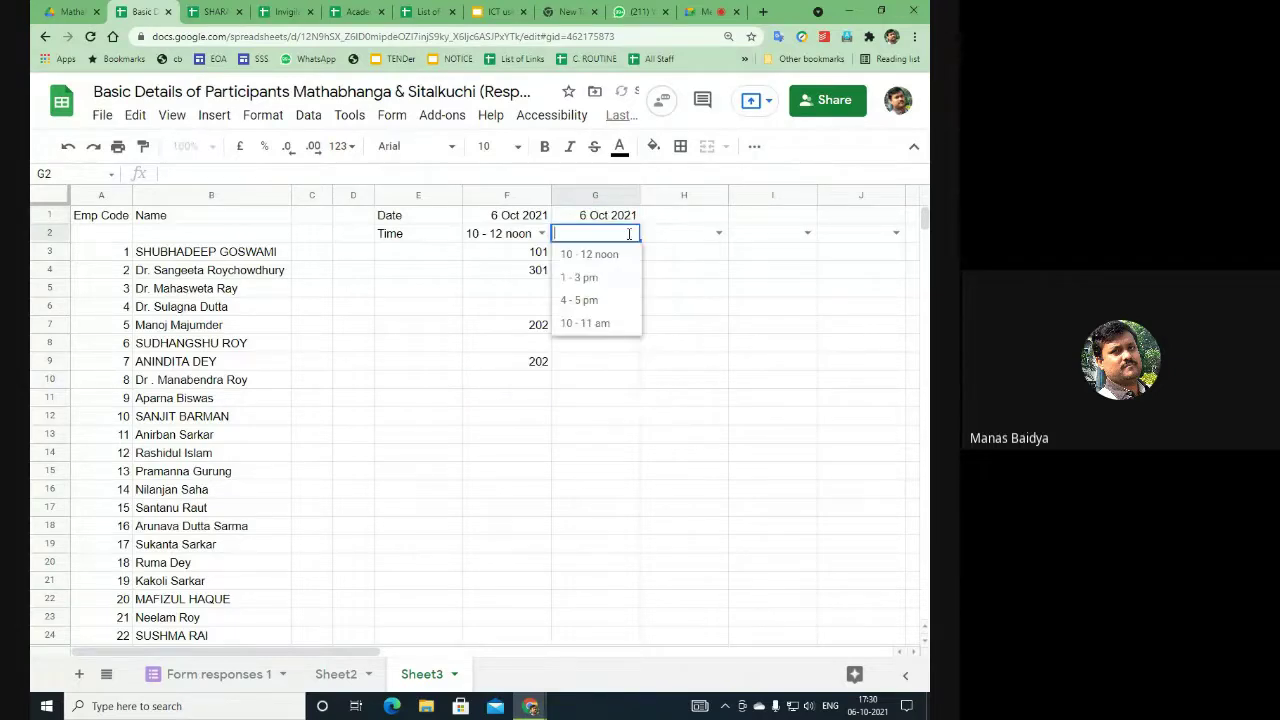
pyautogui.click(582, 300)
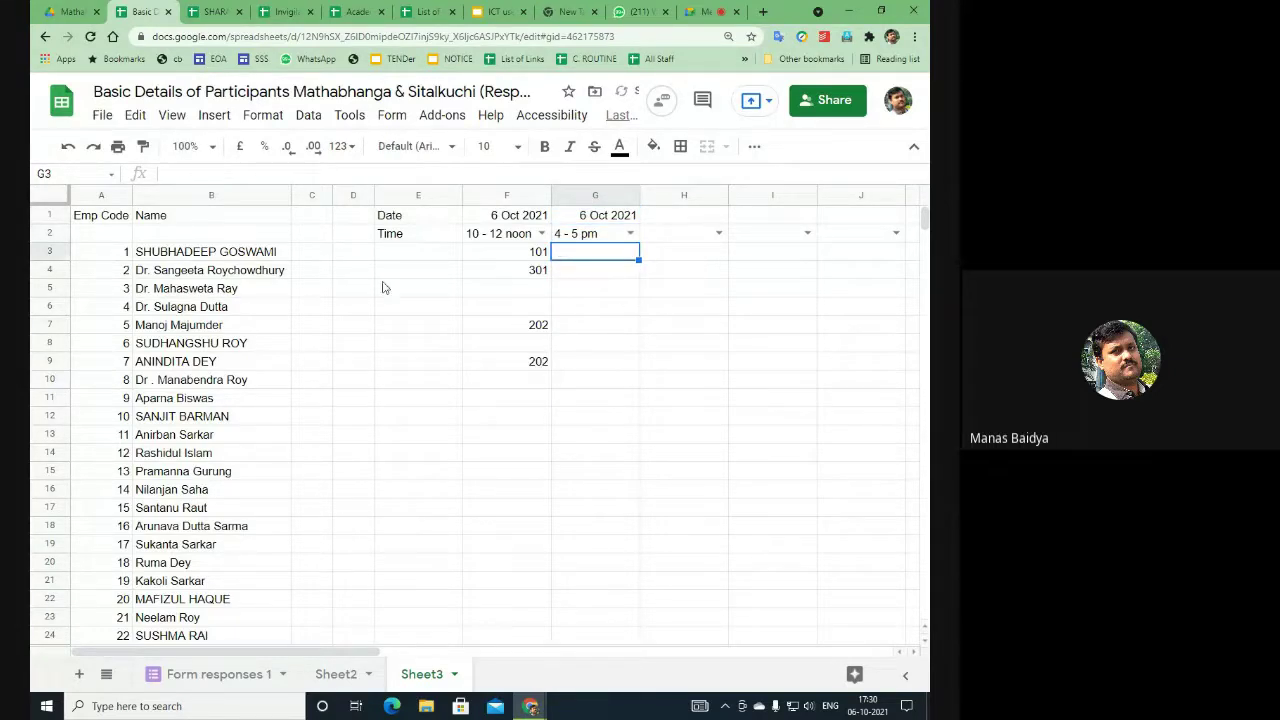
# Step: Enter 205 in G5, 203 in G7 and 208 in G9 in the 4 - 5 pm column
pyautogui.click(522, 260)
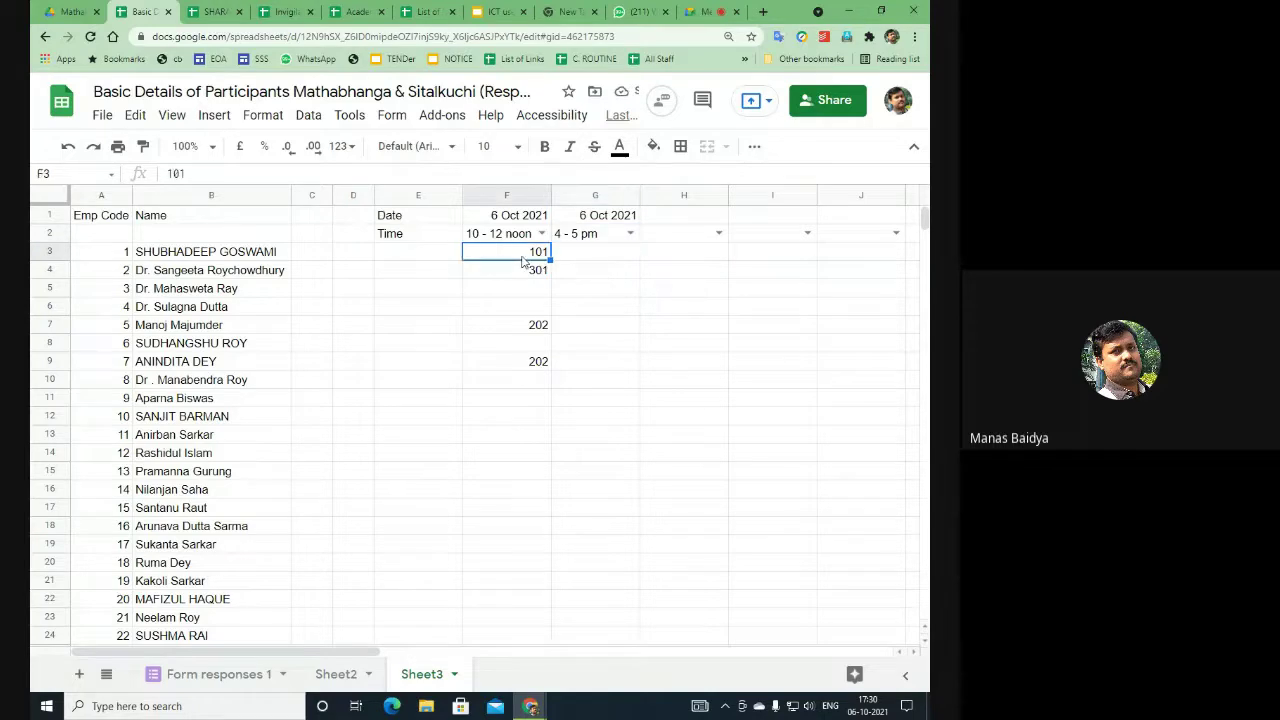
pyautogui.click(588, 257)
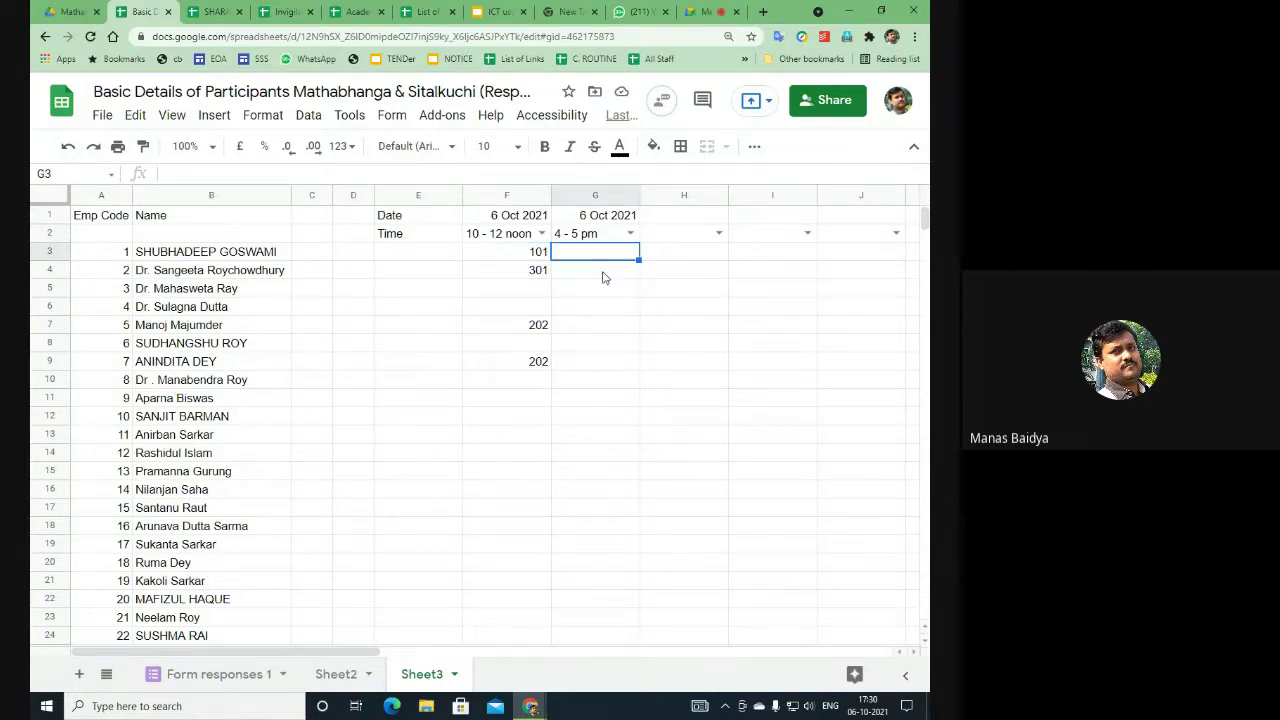
pyautogui.click(604, 276)
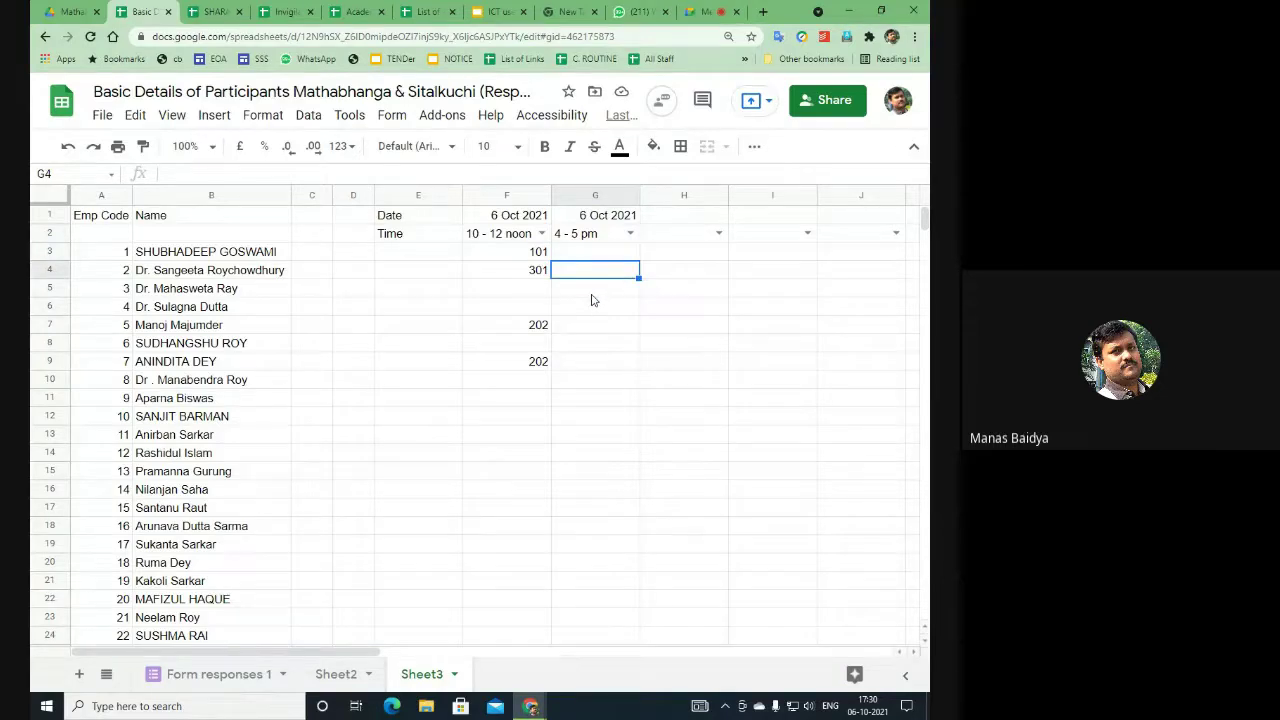
pyautogui.click(591, 294)
pyautogui.write('205')
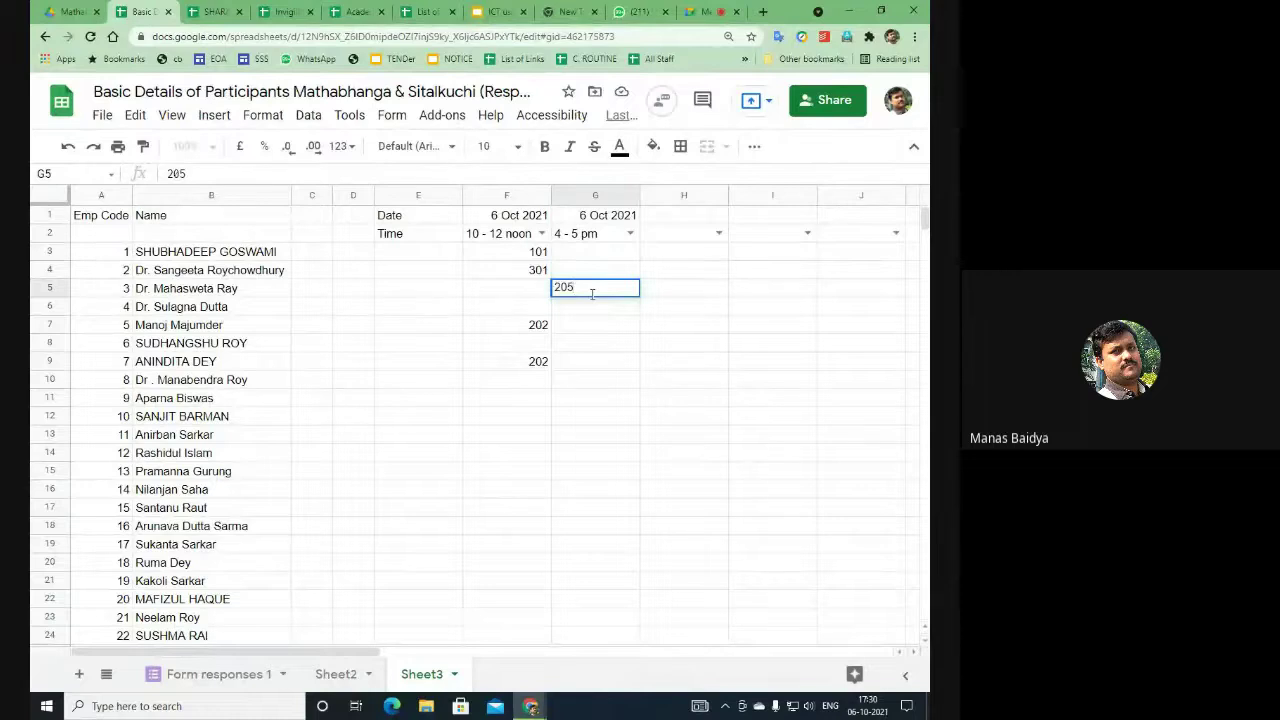
pyautogui.press('Return')
pyautogui.press('Down')
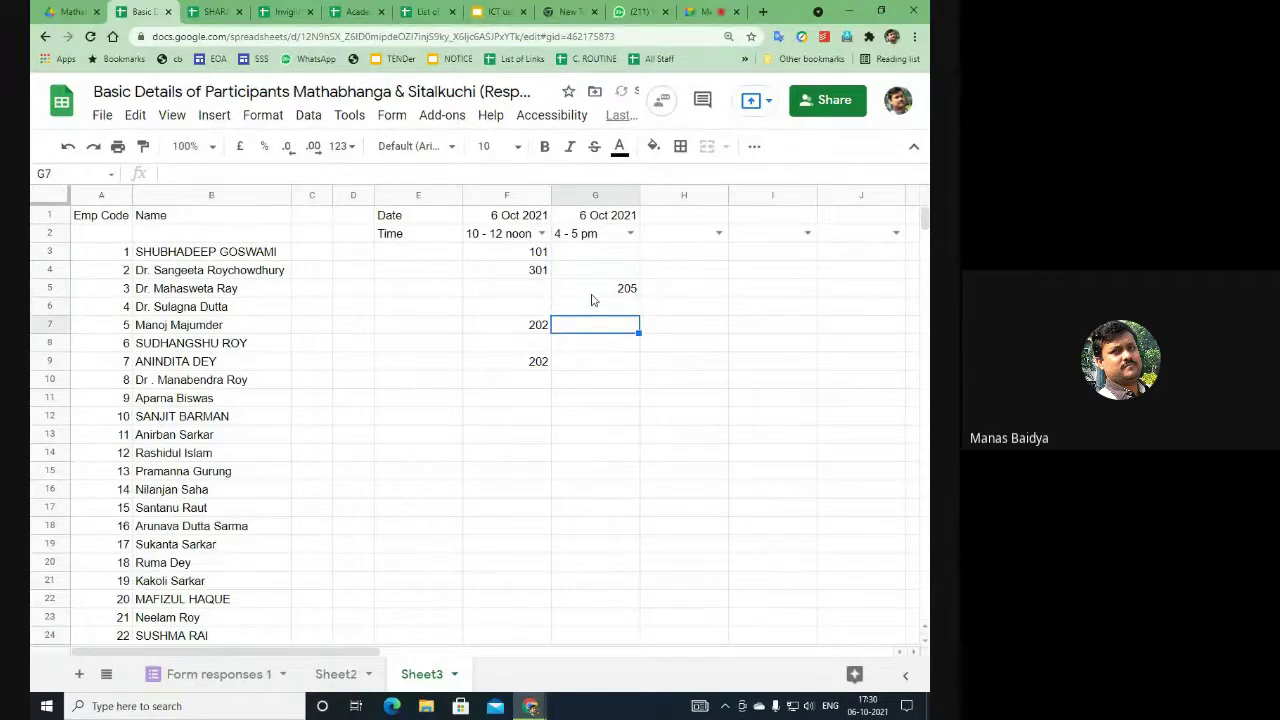
pyautogui.write('203')
pyautogui.press('Return')
pyautogui.press('Down')
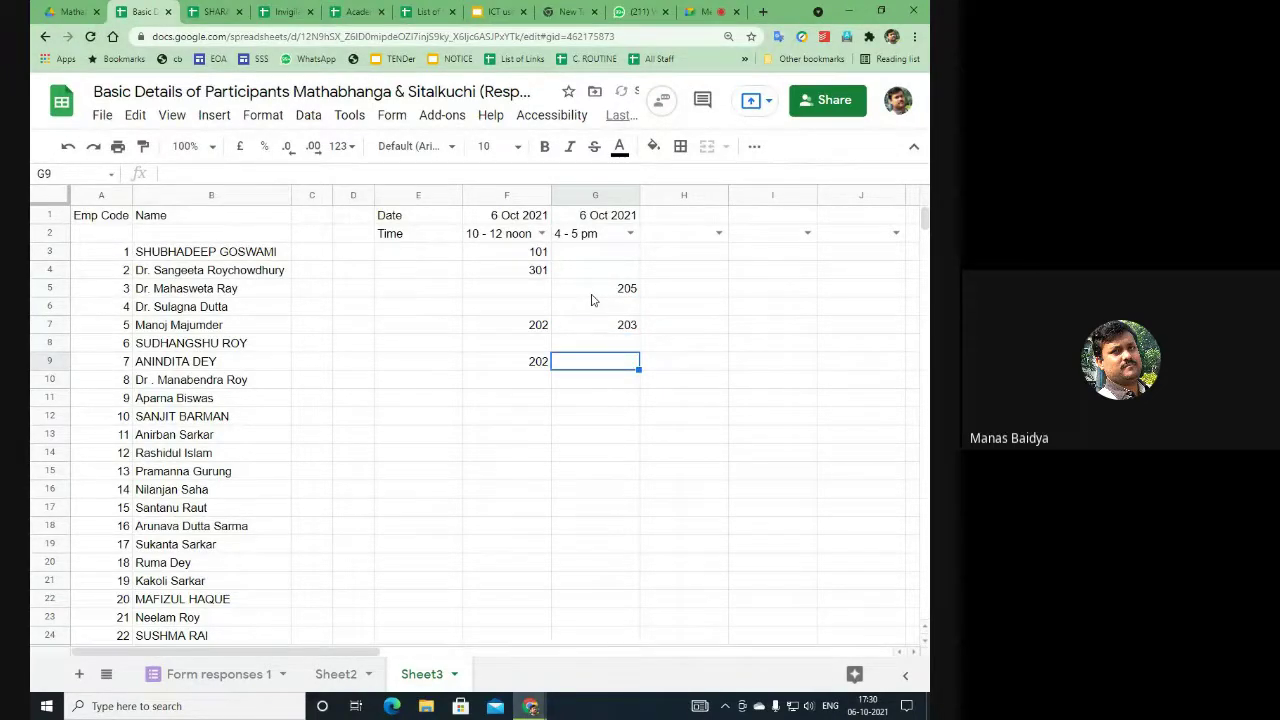
pyautogui.write('208')
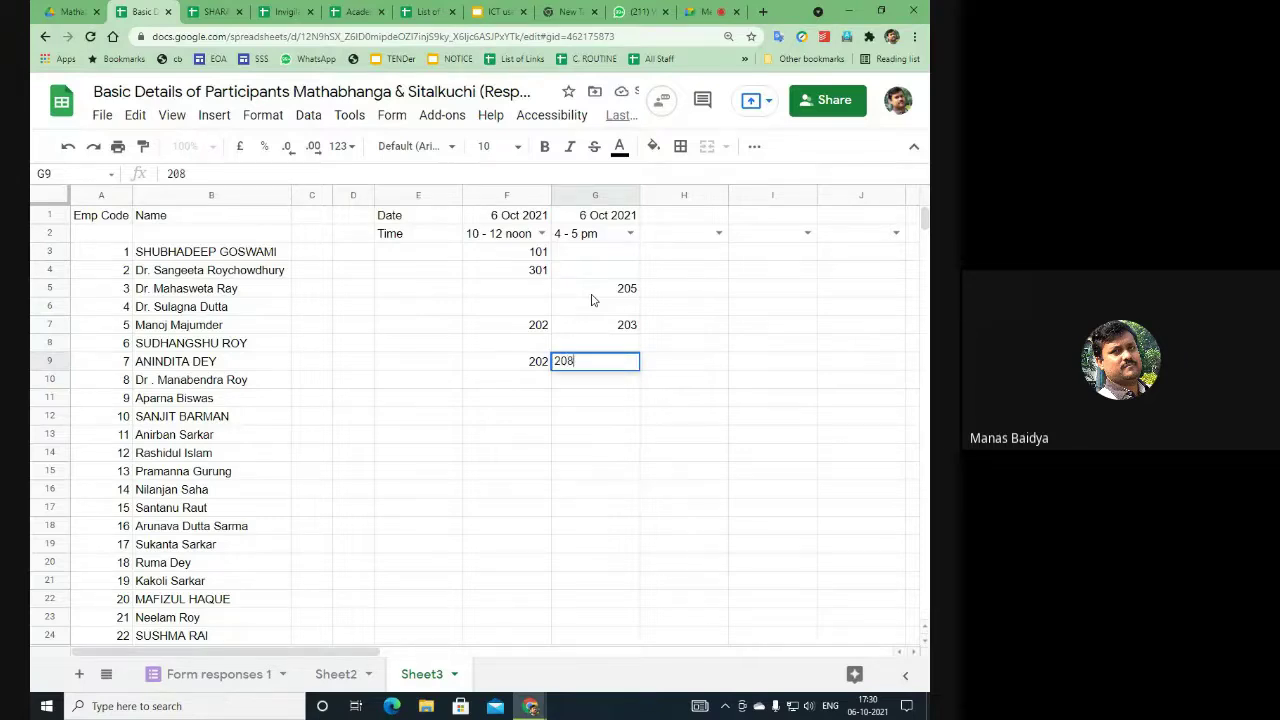
pyautogui.press('Return')
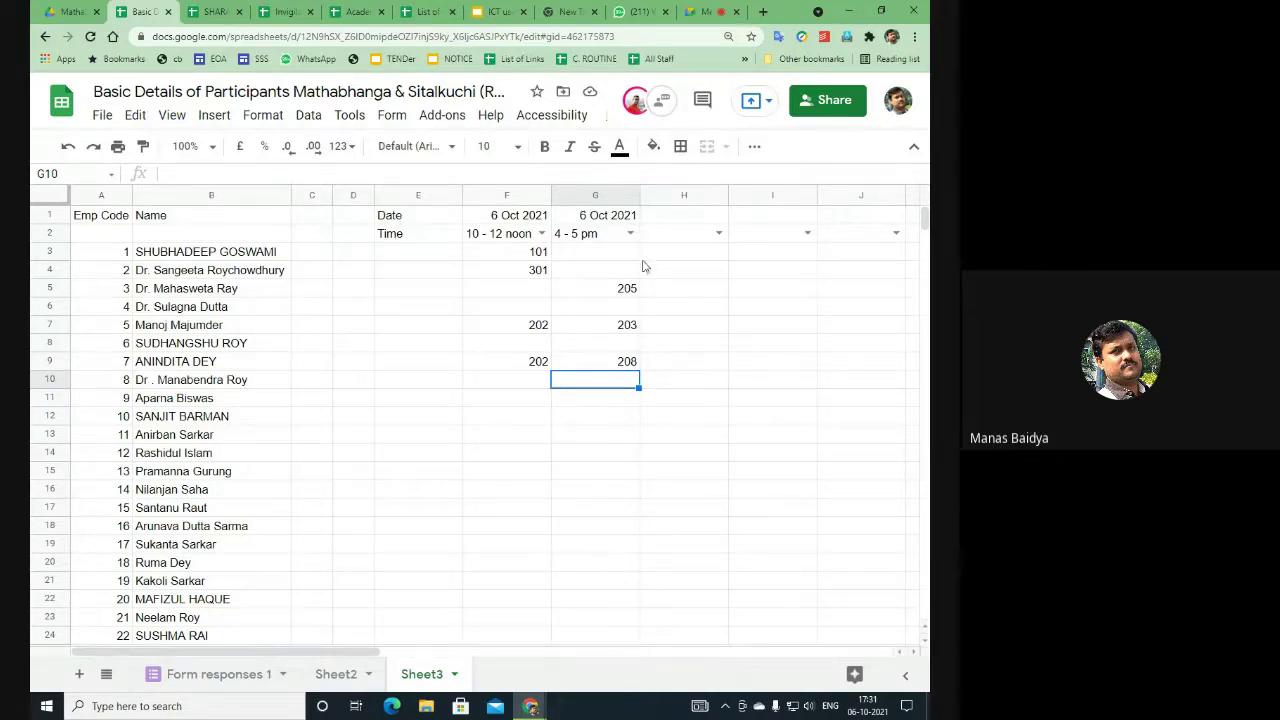
pyautogui.click(678, 217)
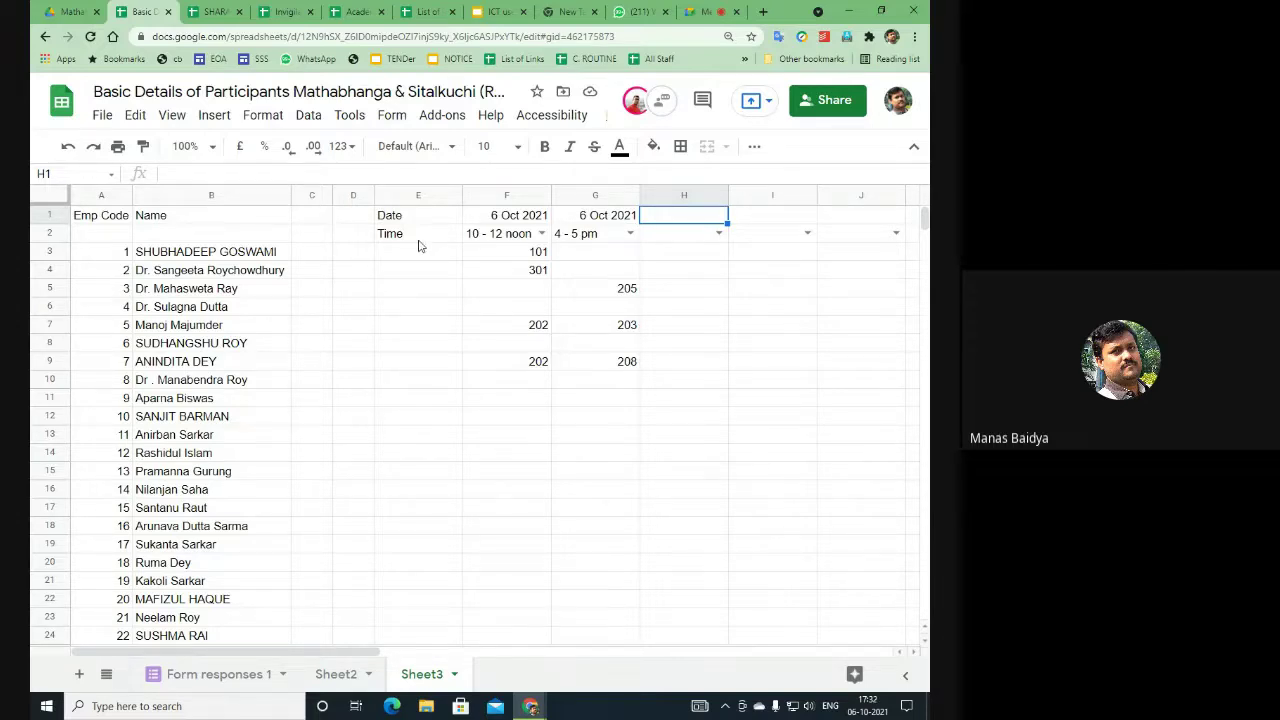
pyautogui.click(286, 12)
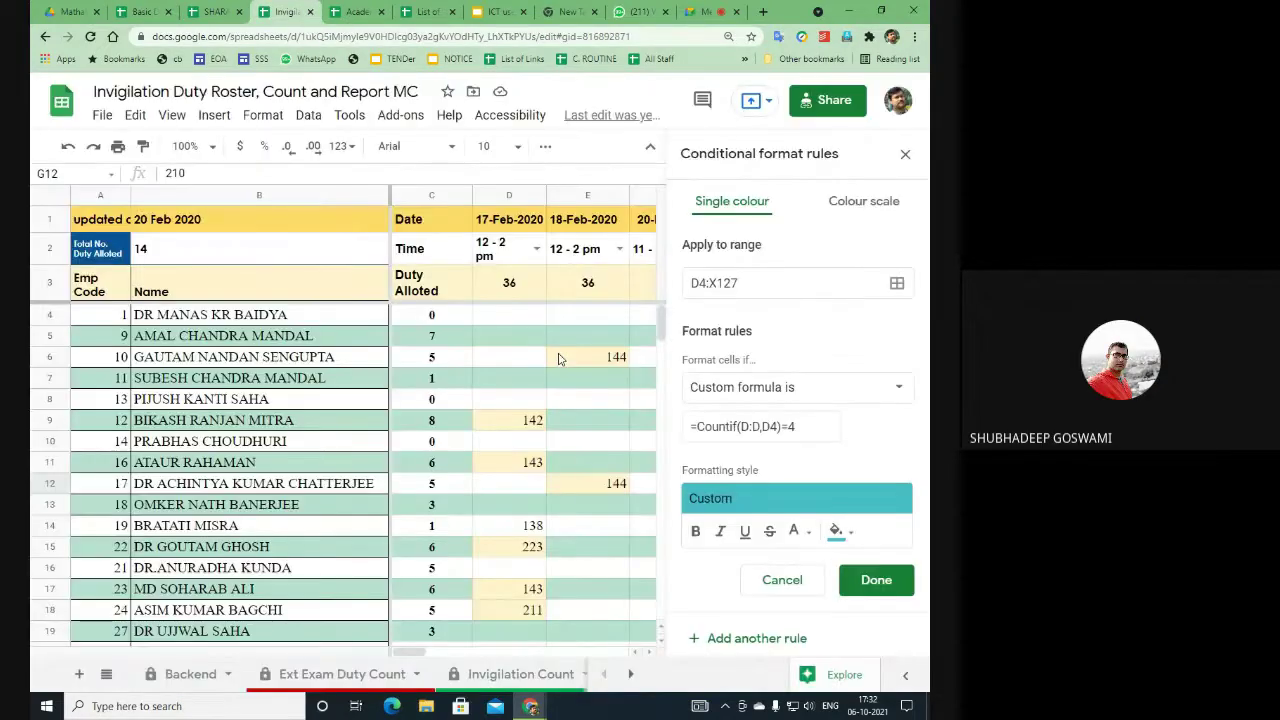
pyautogui.click(143, 12)
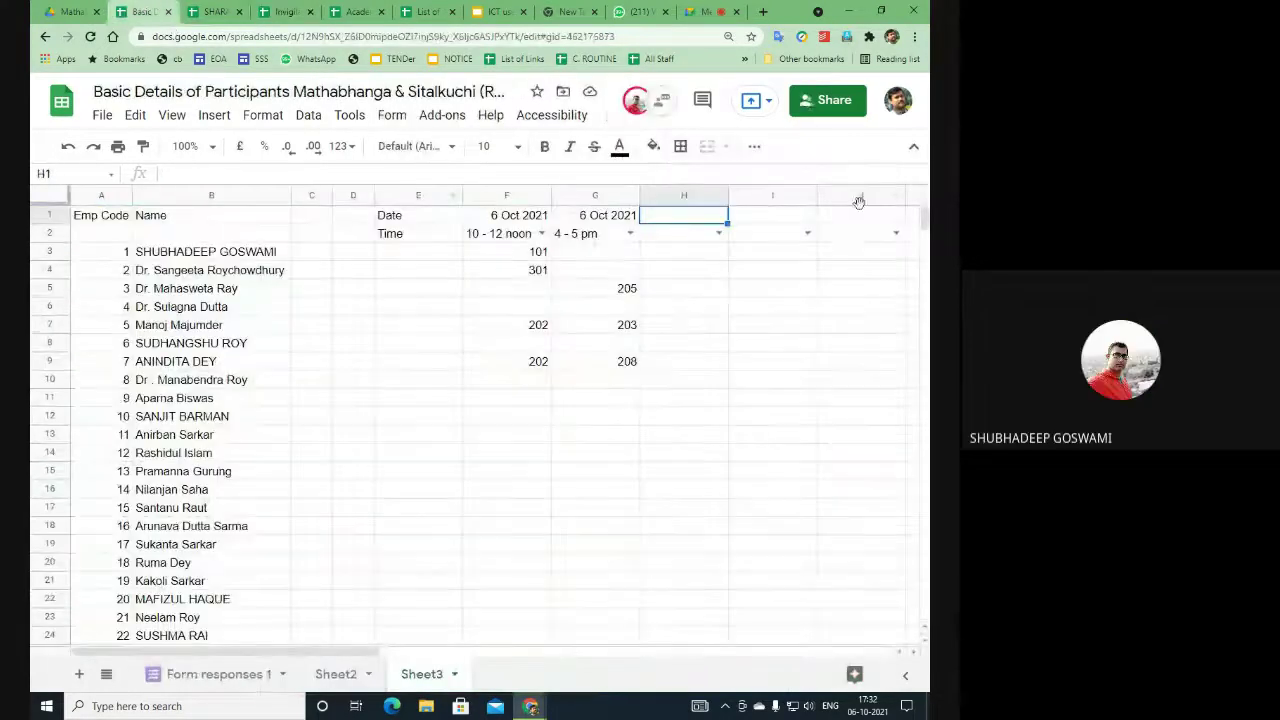
# Step: Open the spreadsheet's sharing settings and examine the list of people with access and each one's role
pyautogui.click(838, 103)
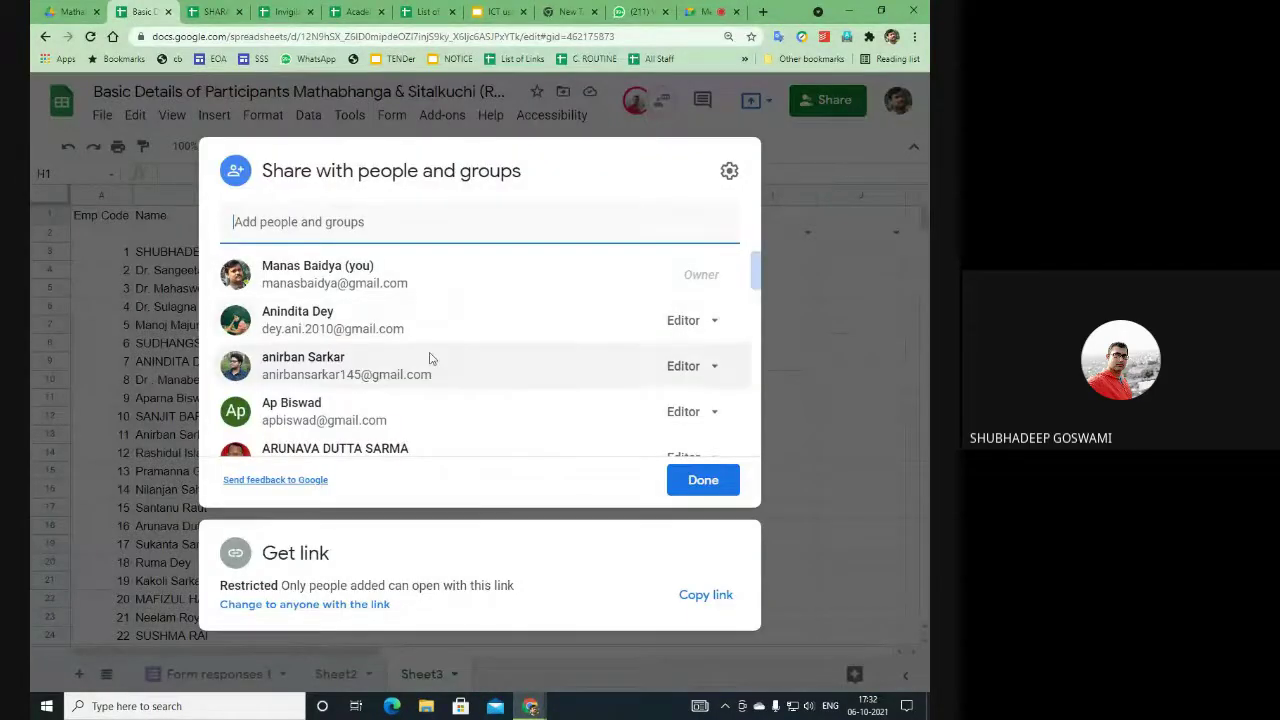
pyautogui.scroll(-1, 430, 358)
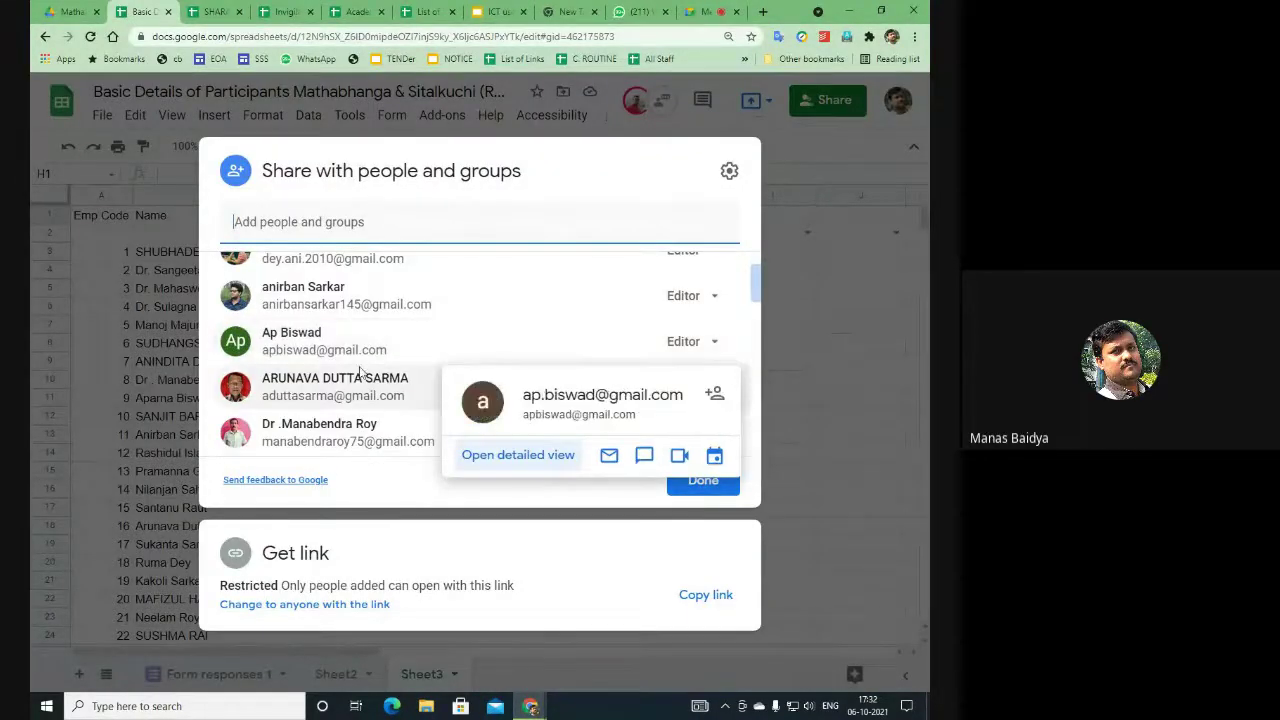
pyautogui.scroll(2, 400, 310)
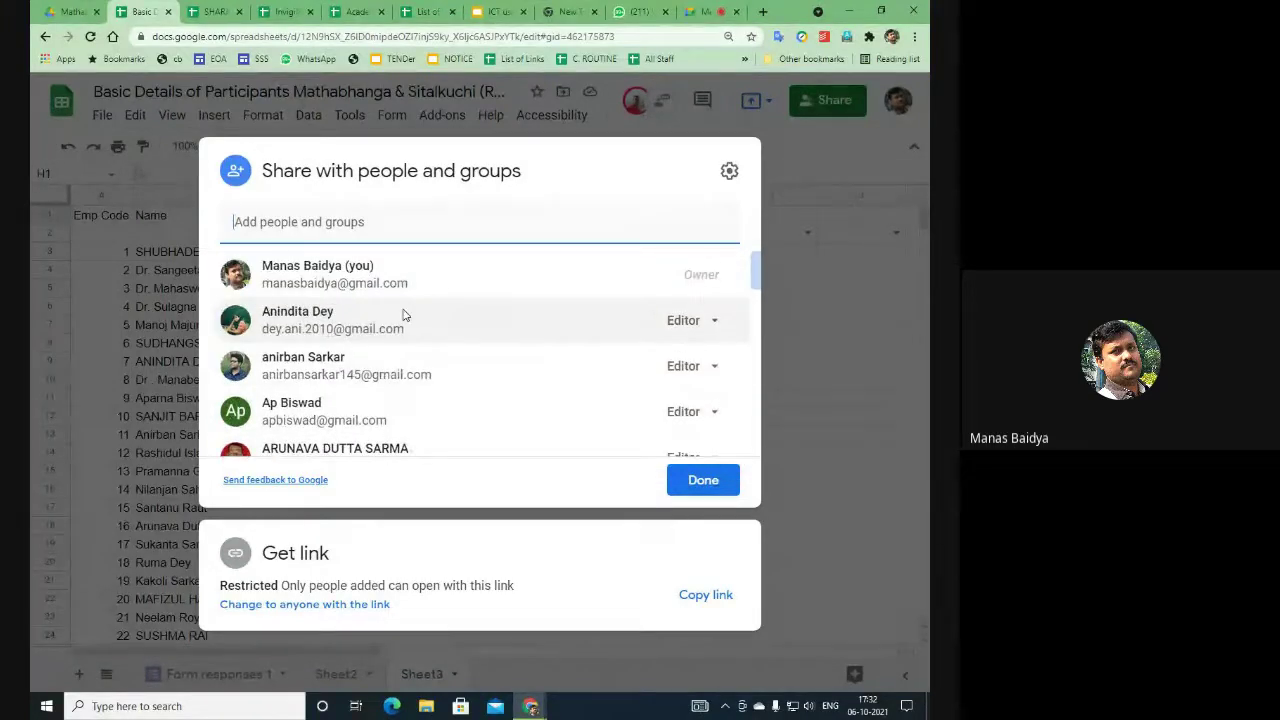
pyautogui.scroll(-3, 405, 316)
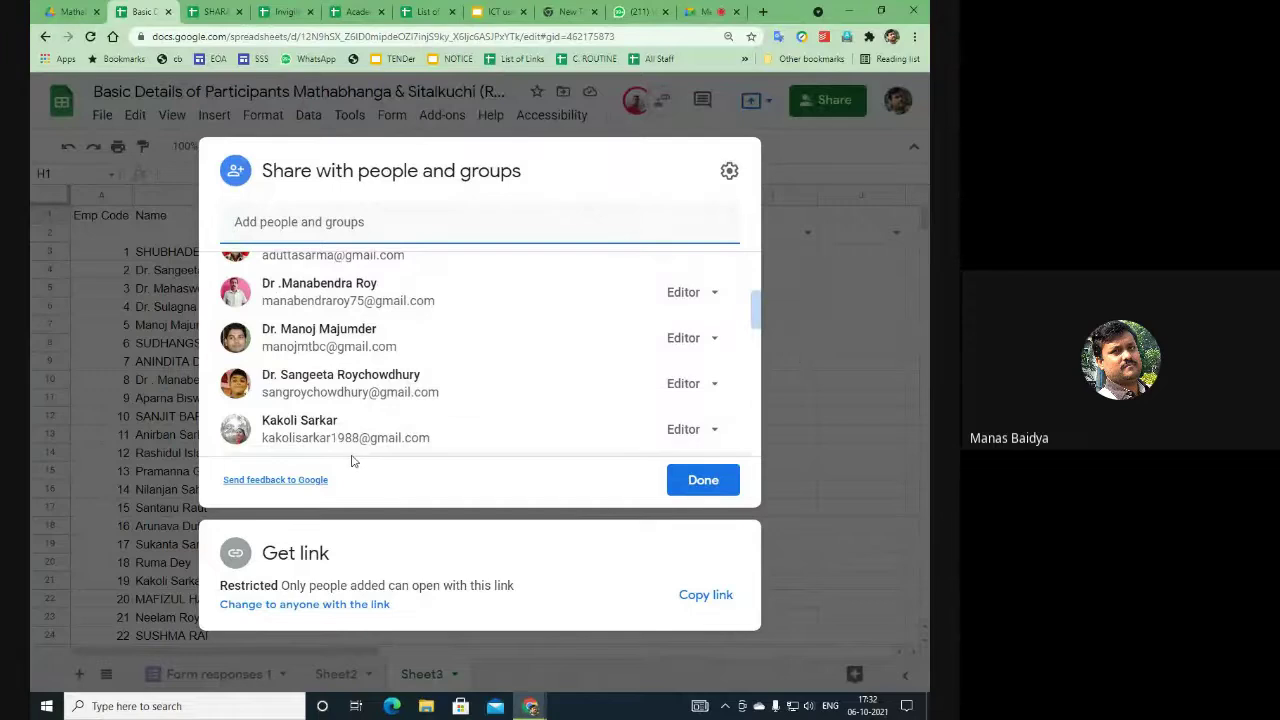
pyautogui.scroll(-3, 395, 433)
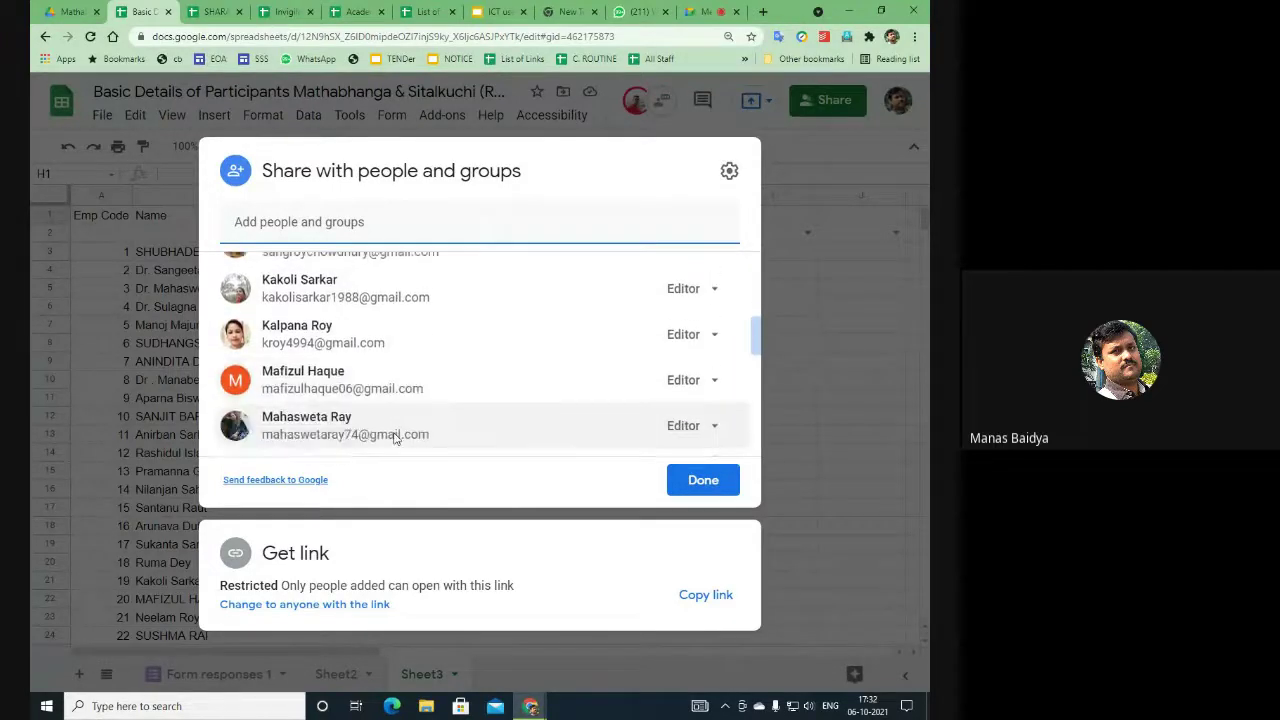
pyautogui.scroll(-3, 395, 433)
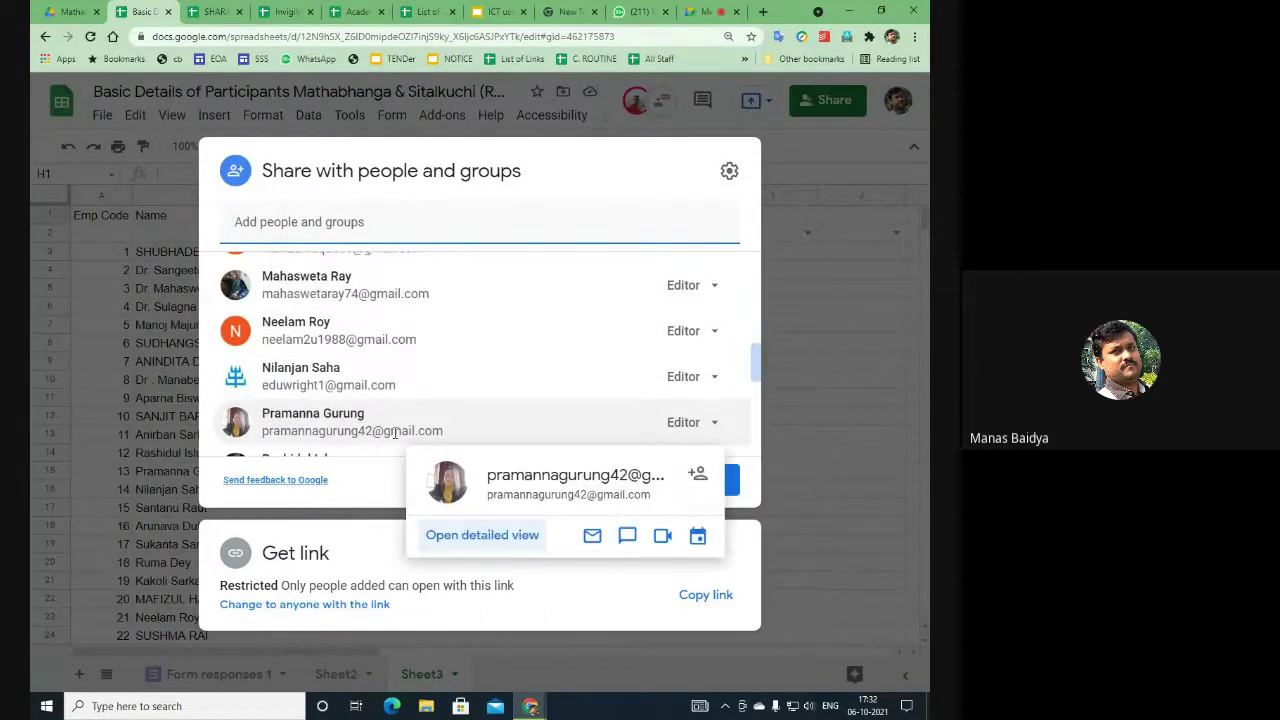
pyautogui.scroll(-3, 366, 410)
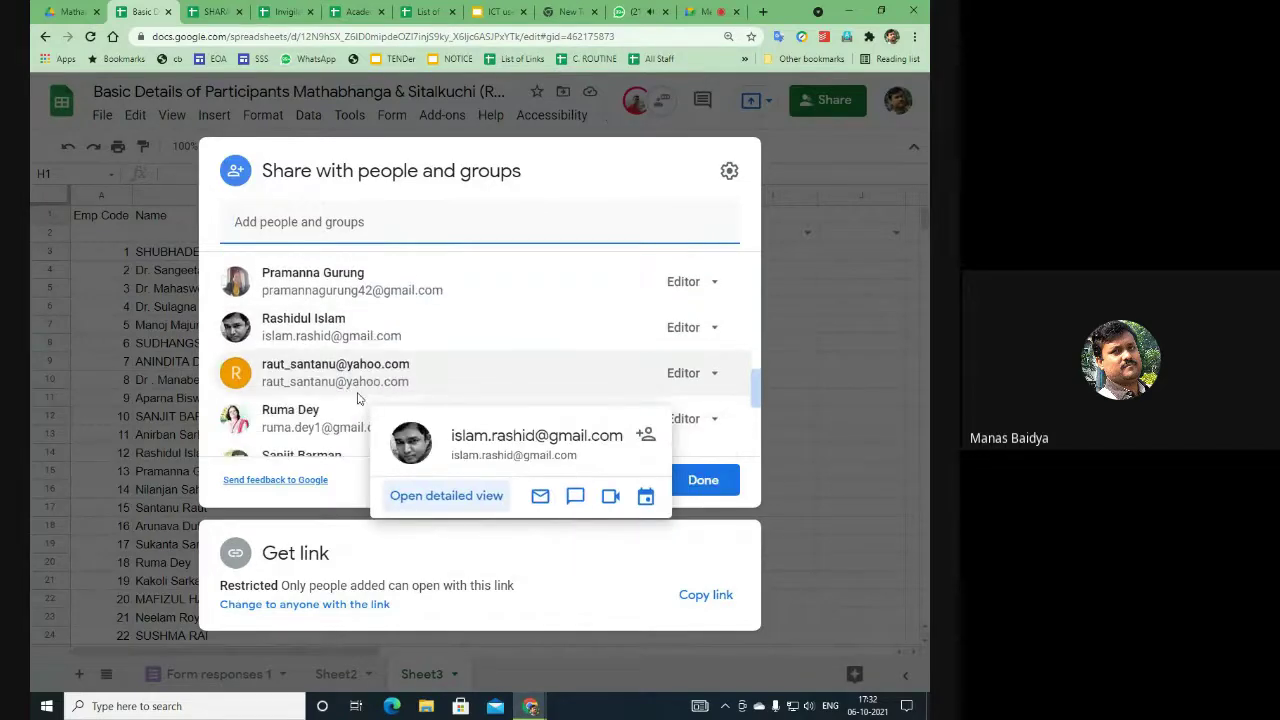
pyautogui.scroll(-2, 358, 395)
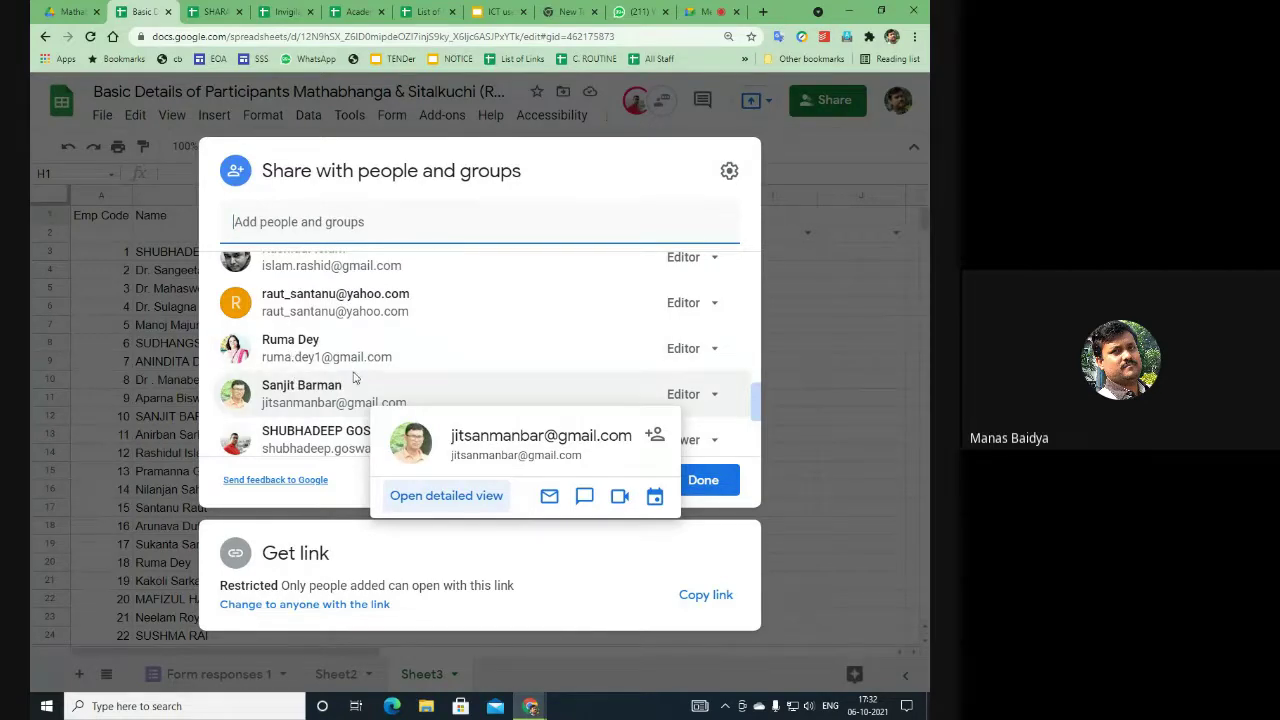
pyautogui.scroll(-2, 335, 380)
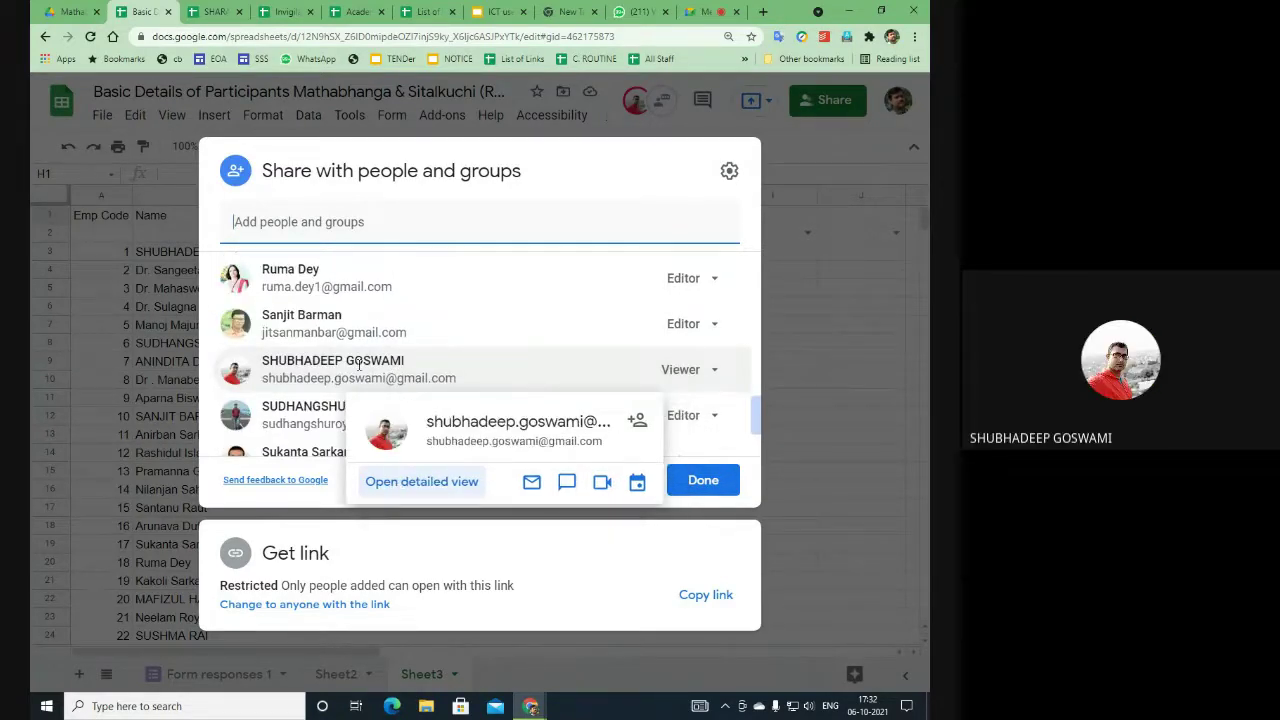
pyautogui.scroll(-3, 357, 362)
pyautogui.scroll(3, 357, 362)
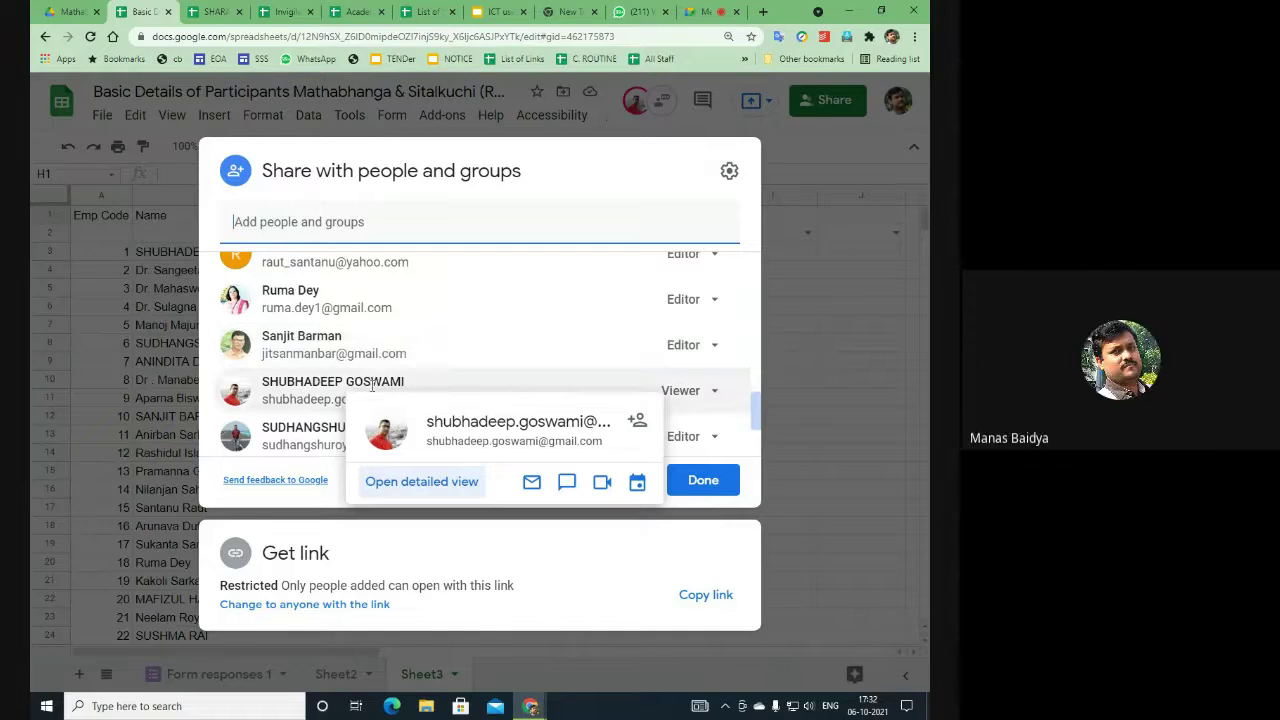
# Step: Change the access of the participant listed as Viewer to Editor and save the sharing changes
pyautogui.click(716, 396)
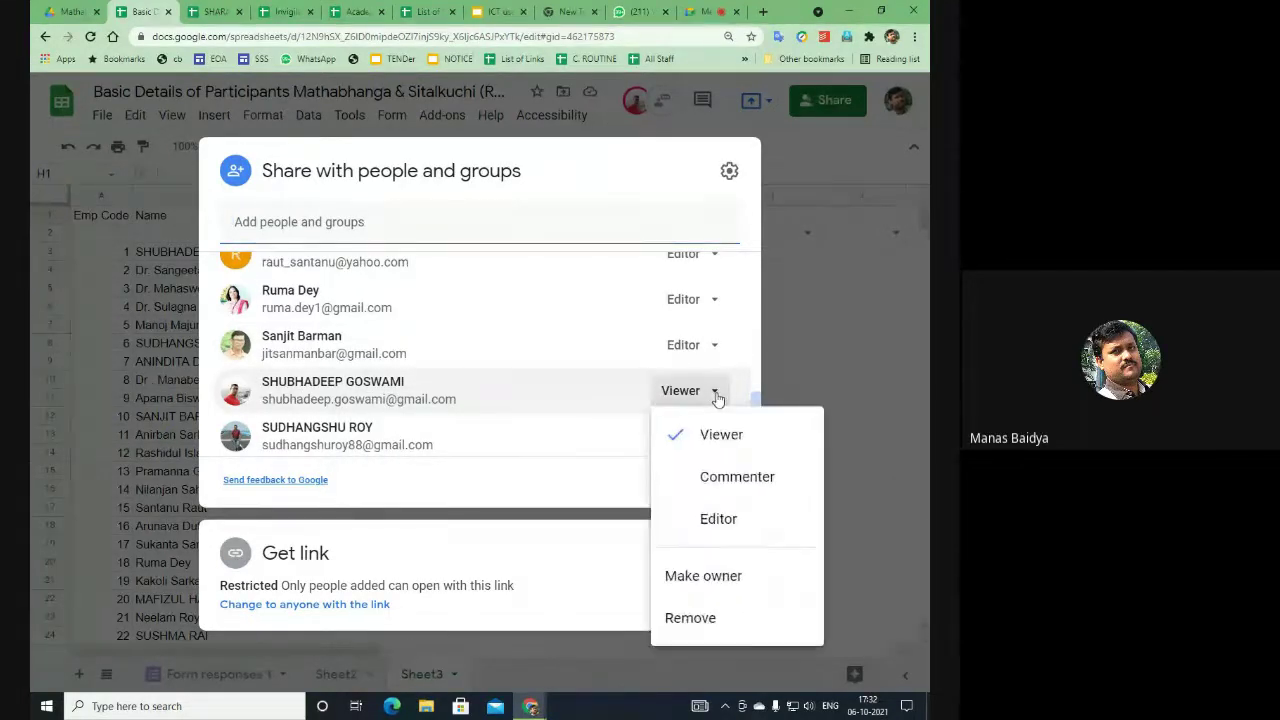
pyautogui.click(728, 522)
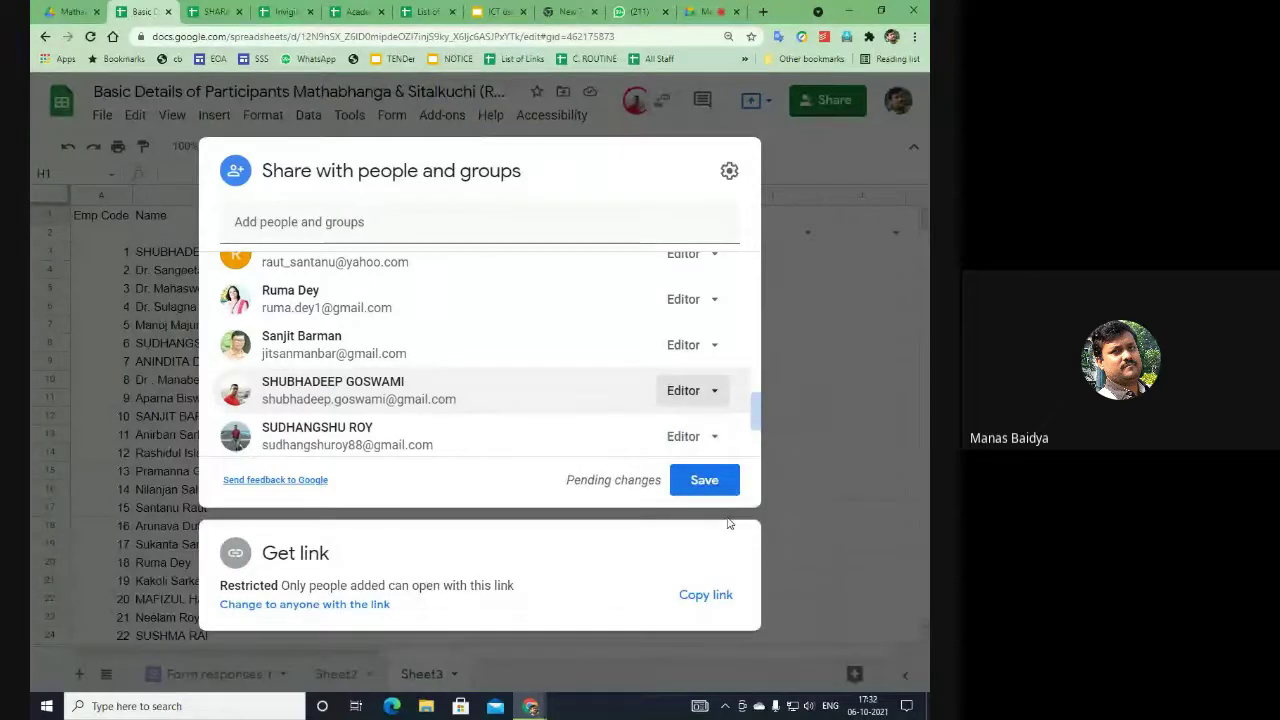
pyautogui.click(702, 481)
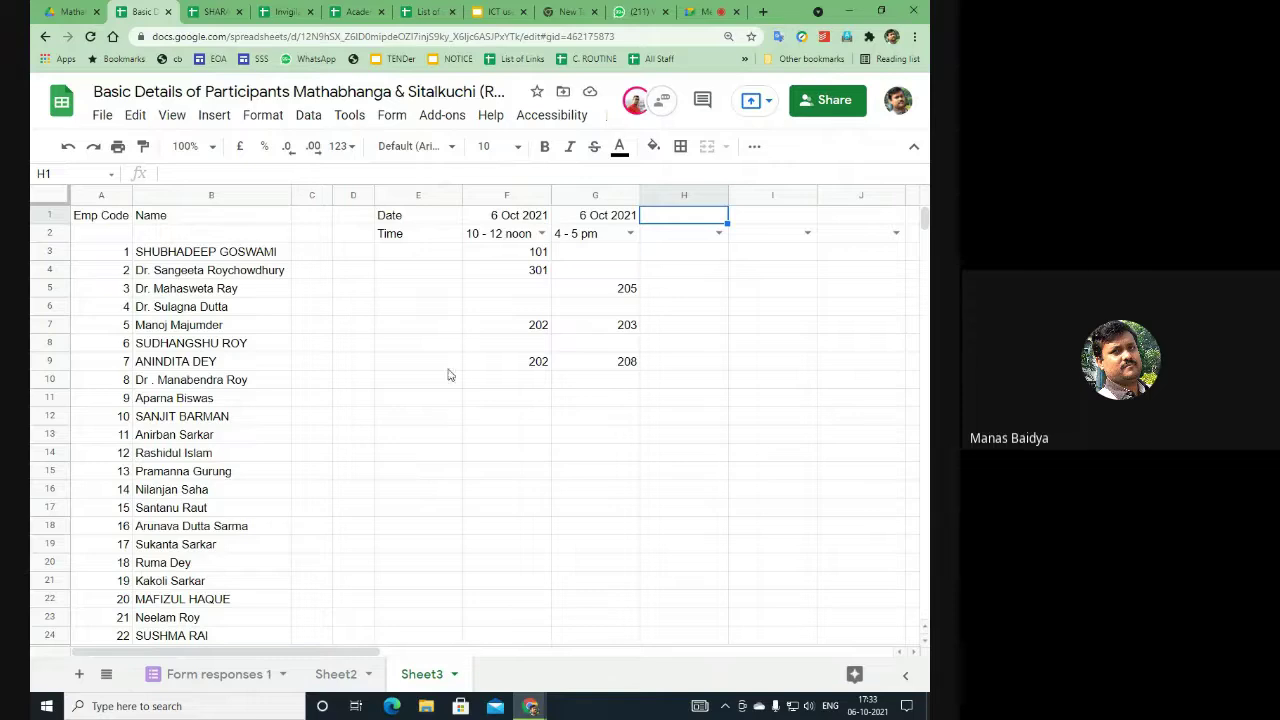
# Step: Copy the custom formula =Countif(D:D,D4)=4 from the conditional format rule in the Invigilation Duty Roster spreadsheet
pyautogui.moveTo(523, 258); pyautogui.dragTo(600, 345)
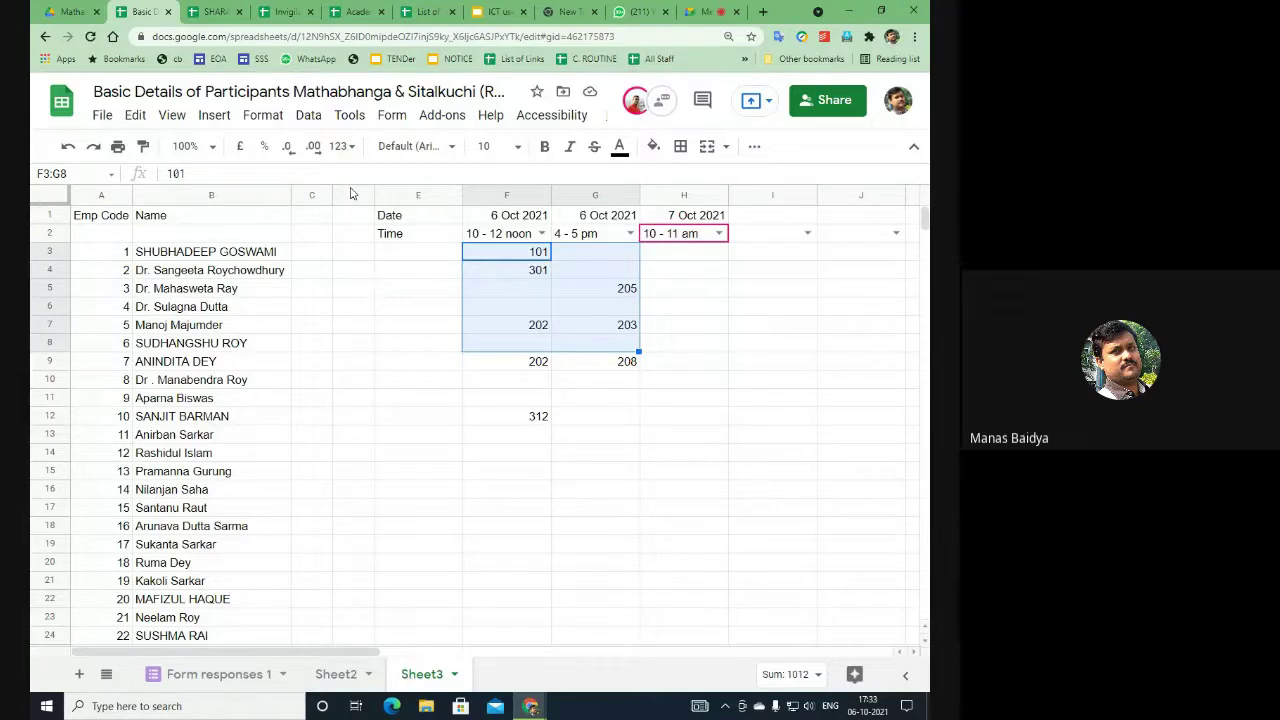
pyautogui.click(285, 12)
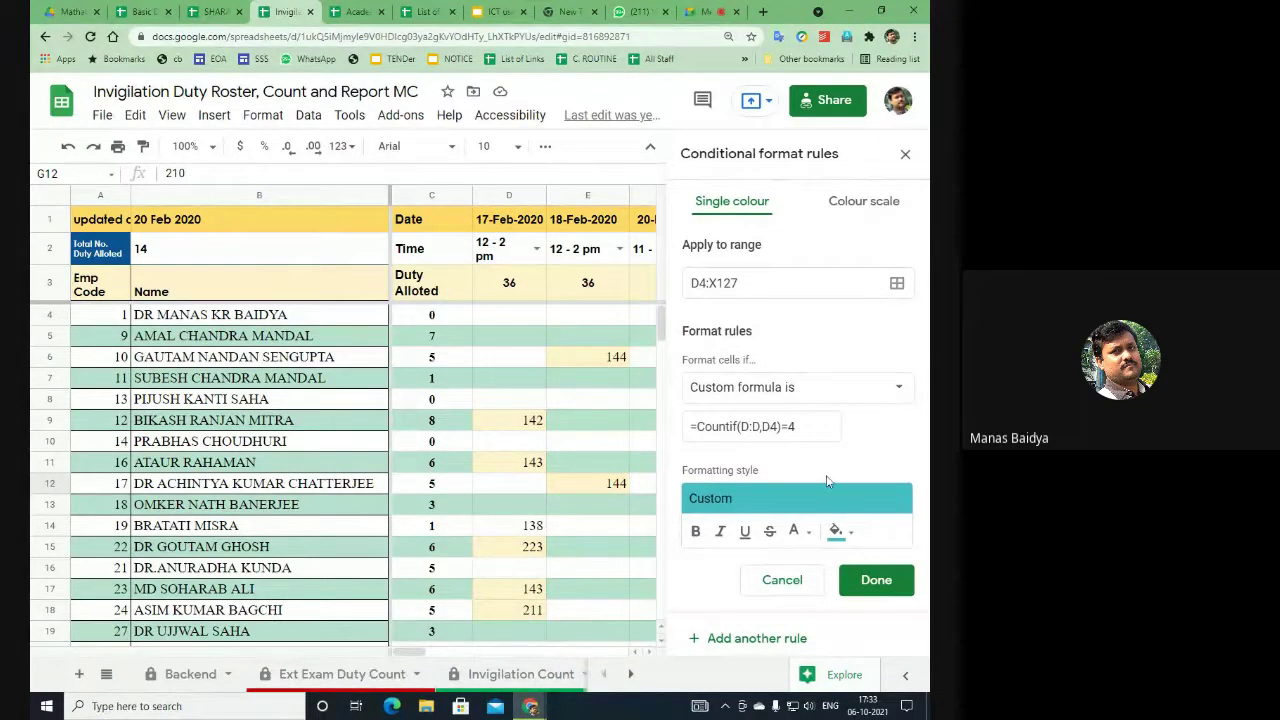
pyautogui.moveTo(817, 424); pyautogui.dragTo(683, 441)
pyautogui.hotkey('ctrl', 'c')
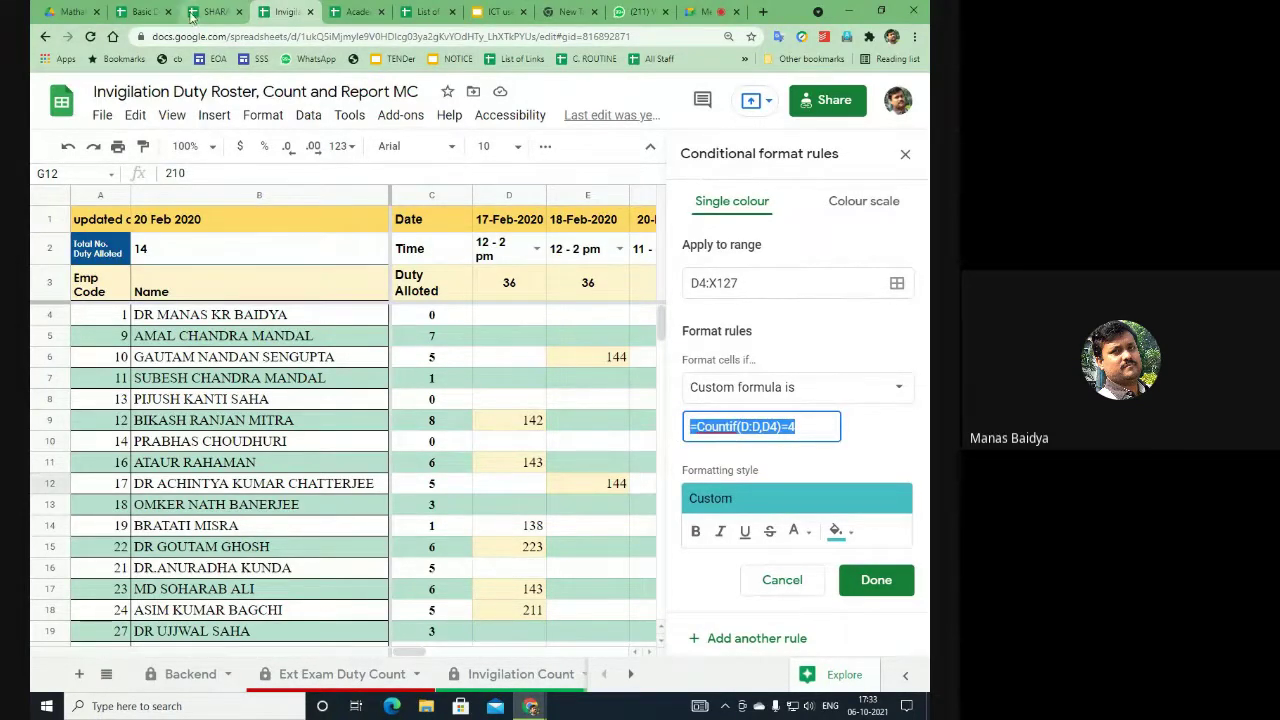
# Step: Return to the Basic Details of Participants spreadsheet and select the duty range F3:I25 on Sheet3
pyautogui.click(148, 12)
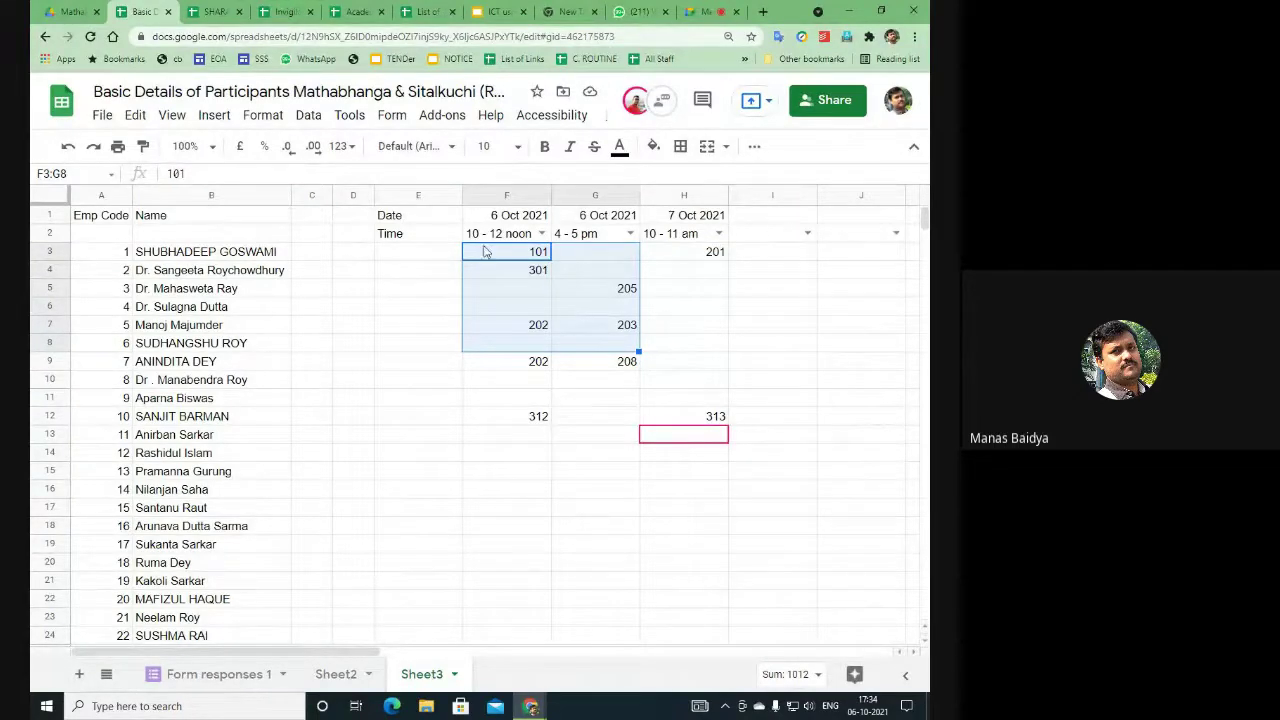
pyautogui.moveTo(480, 260); pyautogui.dragTo(752, 524)
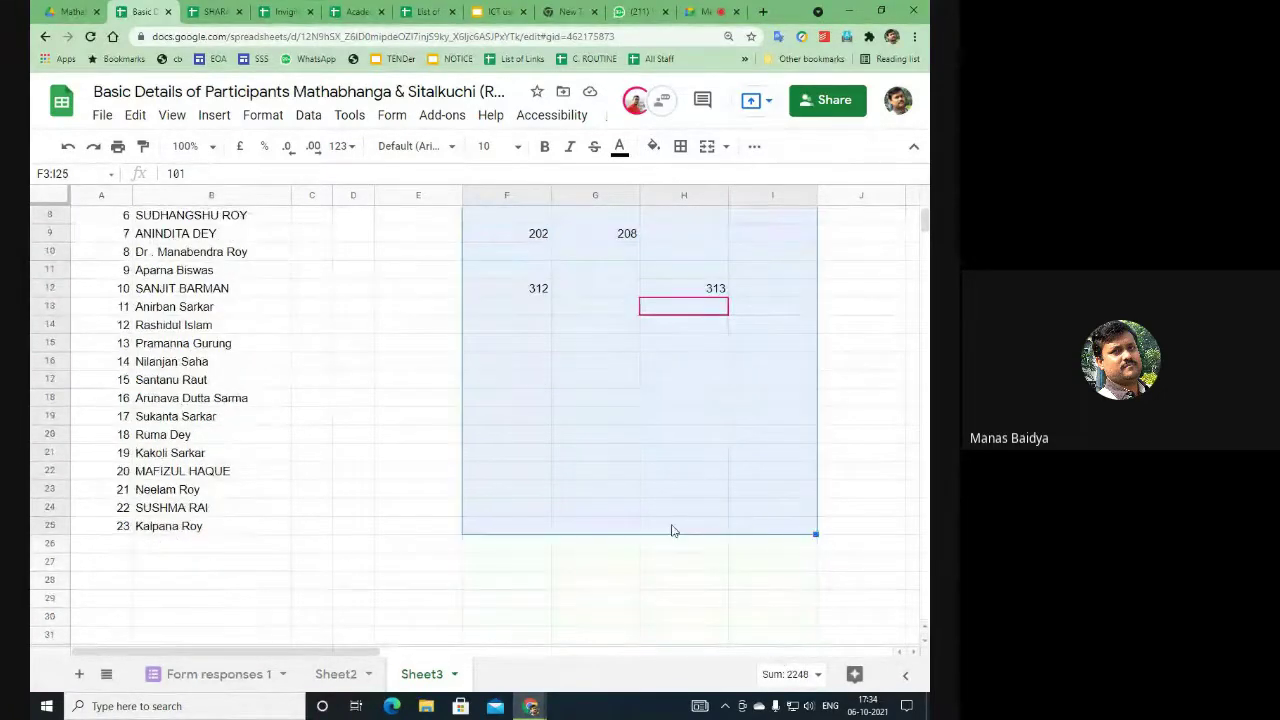
pyautogui.scroll(3, 740, 372)
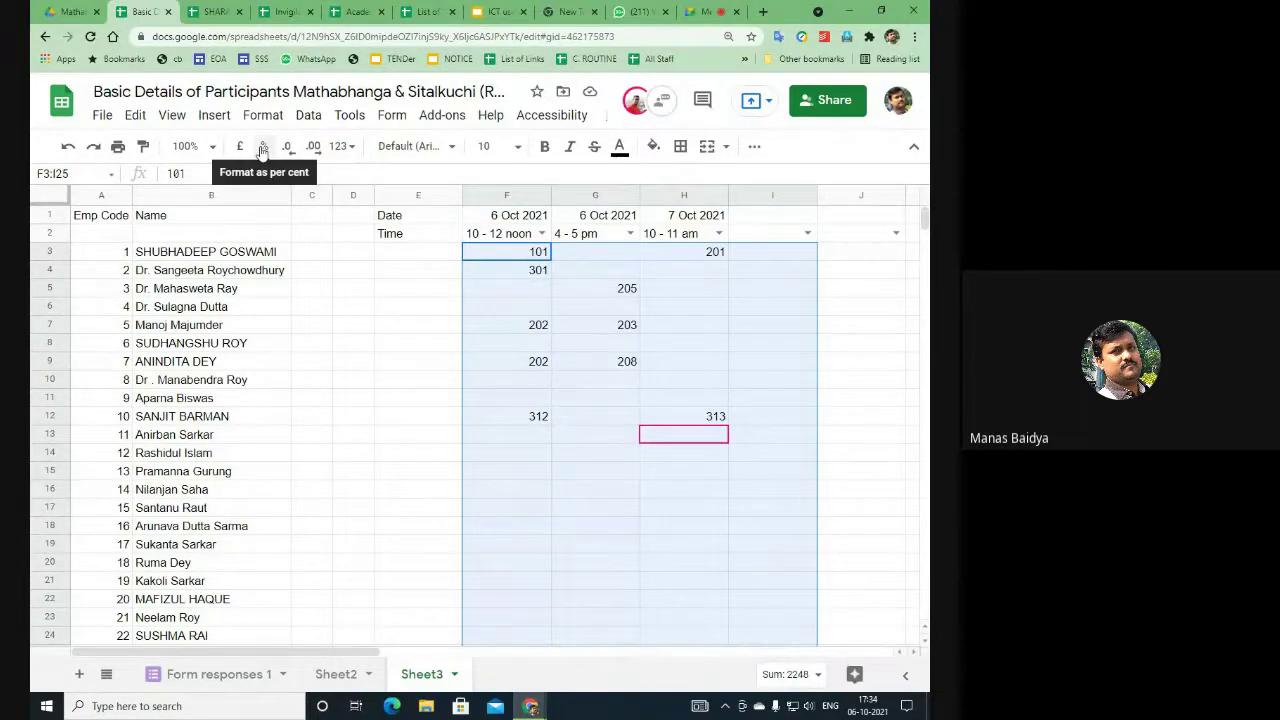
# Step: Try a data validation rule on F3:I25 with a custom formula, pasting =Countif(D:D,D4)=4 as the criterion
pyautogui.click(305, 115)
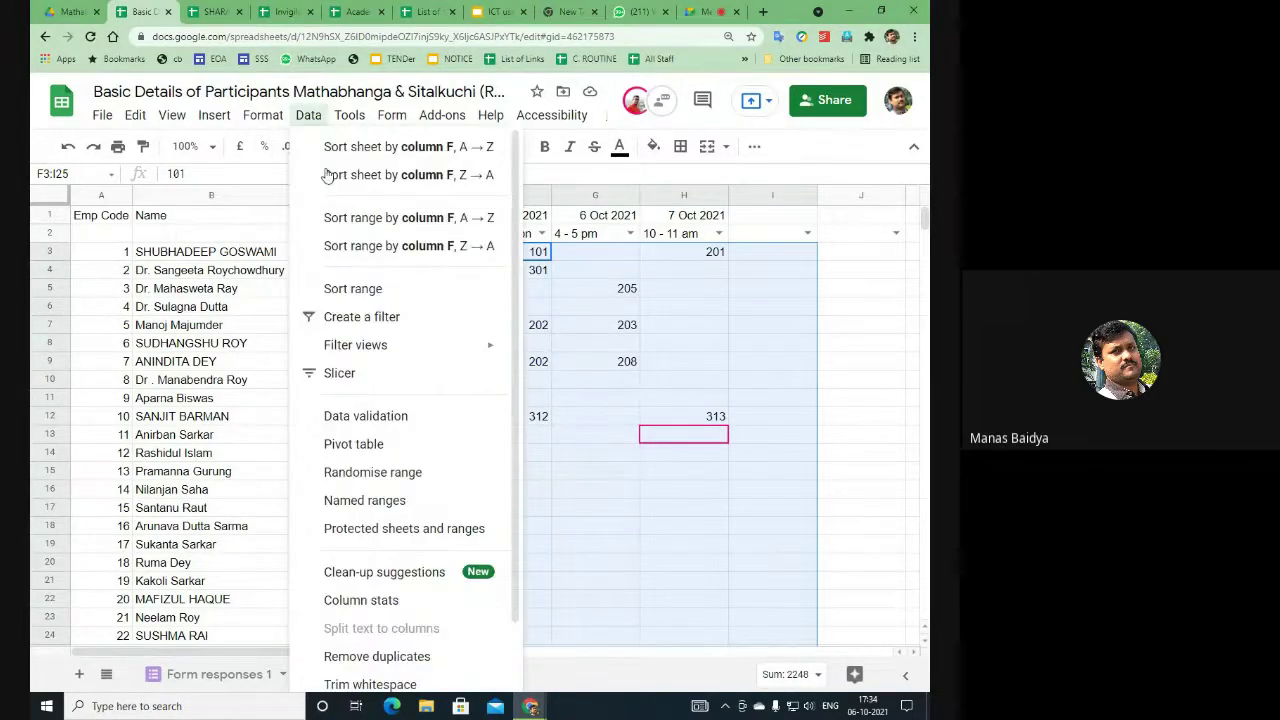
pyautogui.click(405, 416)
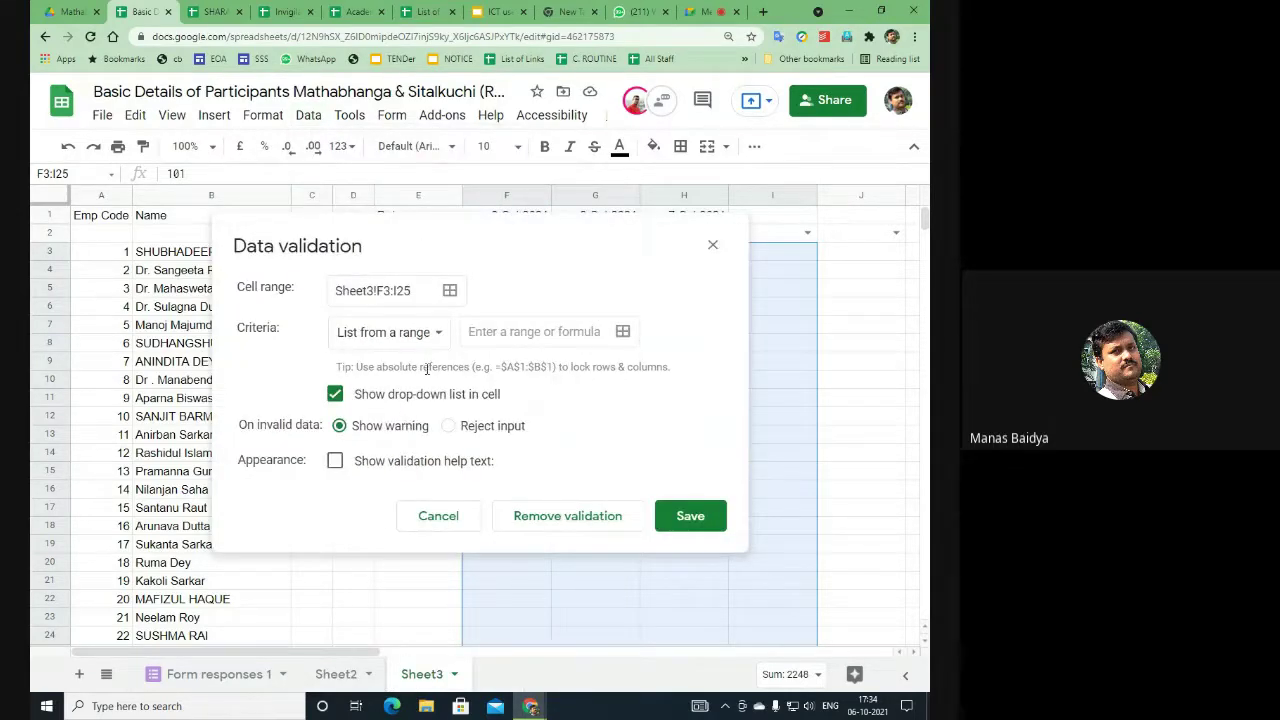
pyautogui.click(390, 333)
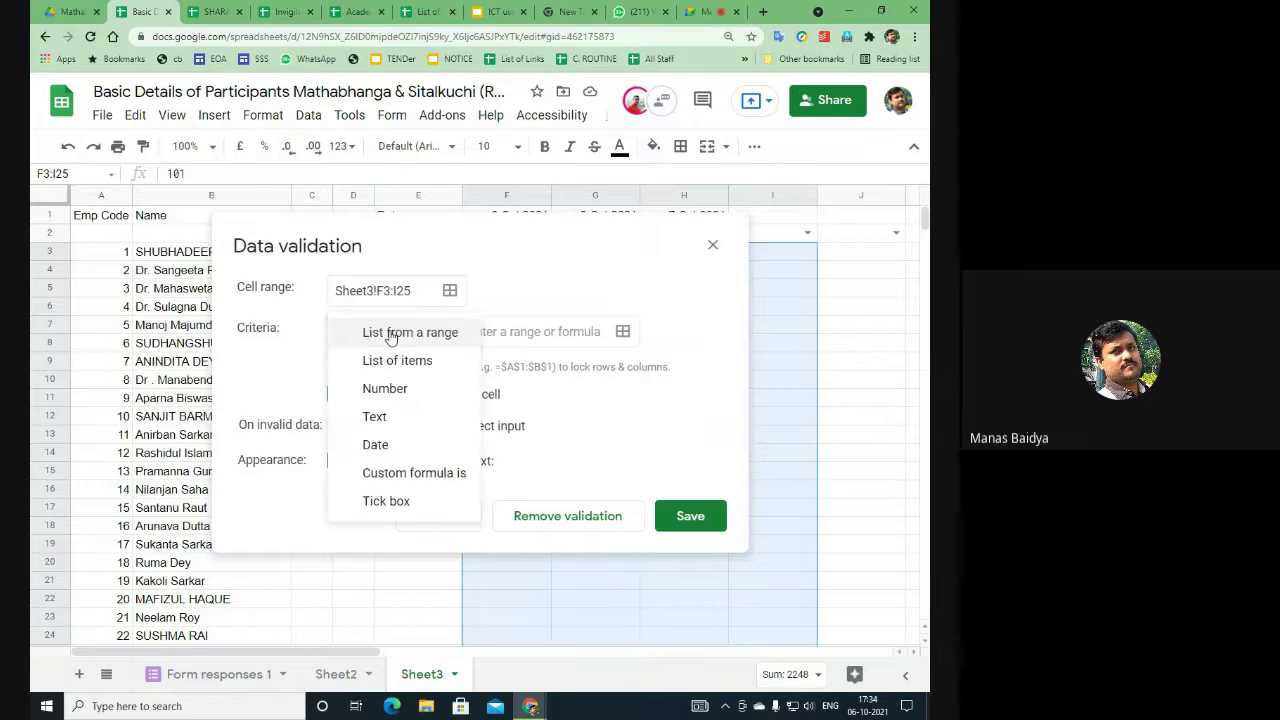
pyautogui.click(403, 477)
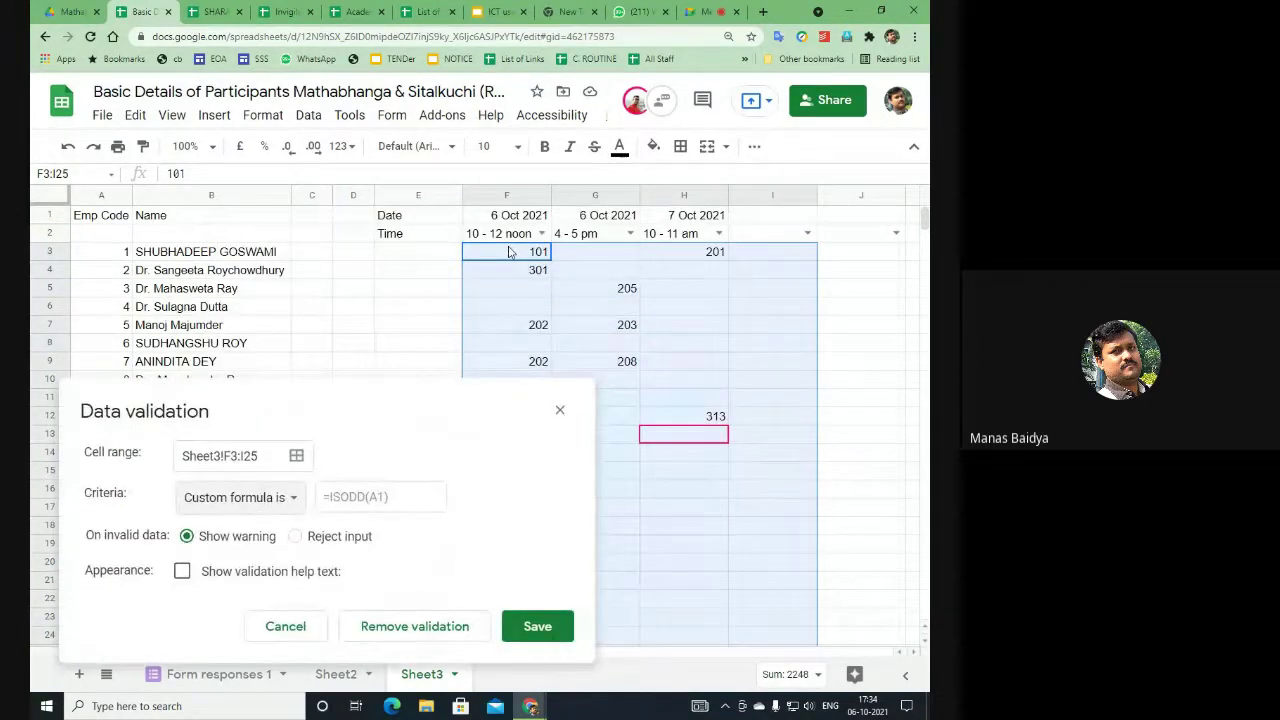
pyautogui.scroll(-1, 744, 230)
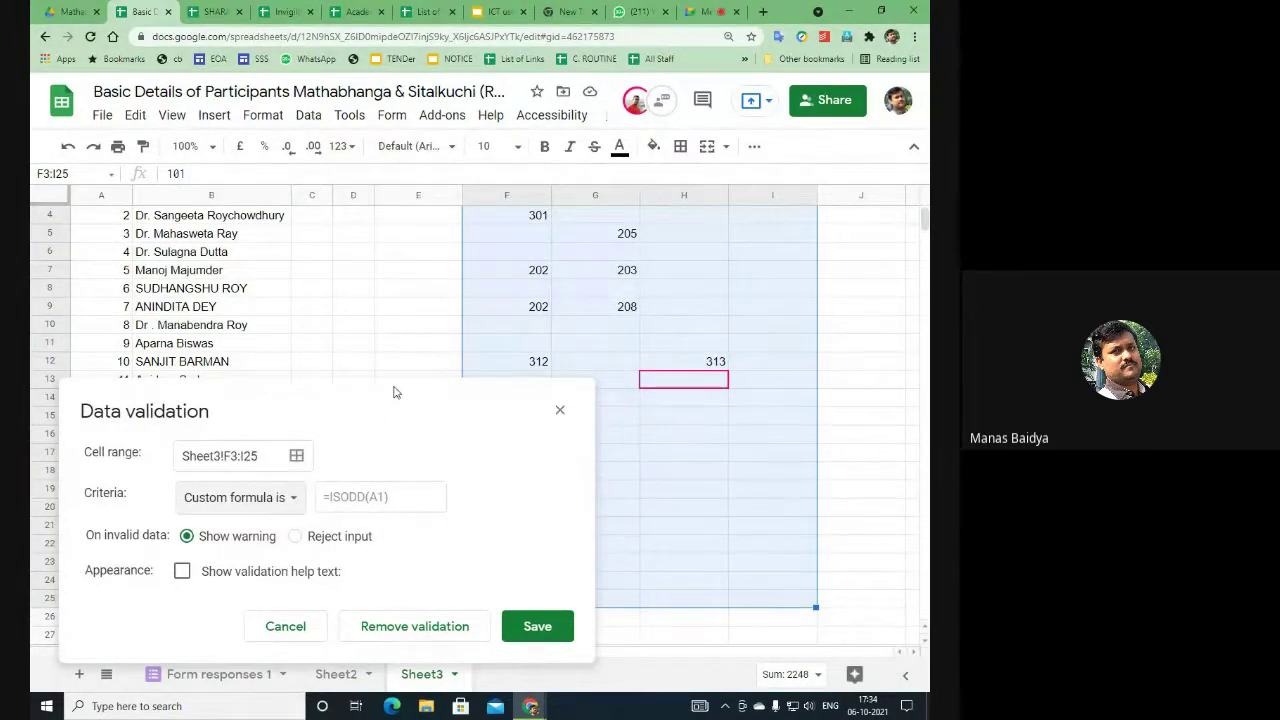
pyautogui.moveTo(386, 397); pyautogui.dragTo(400, 316)
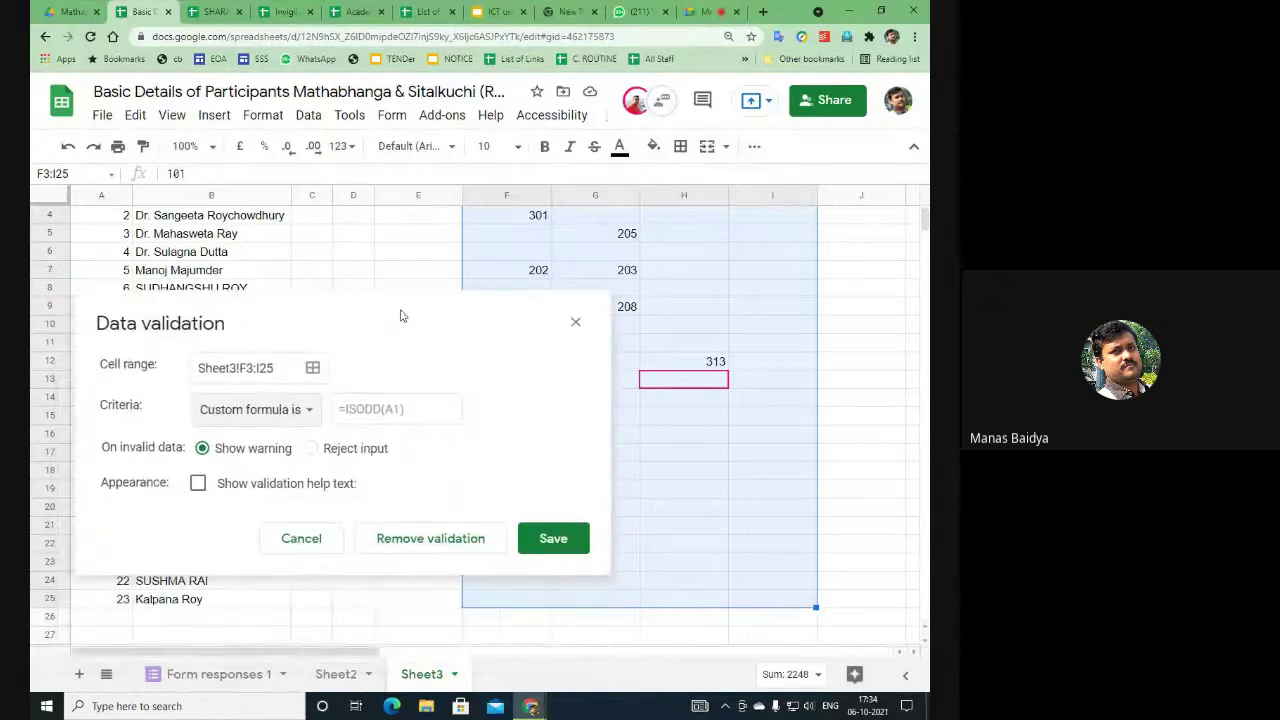
pyautogui.click(360, 414)
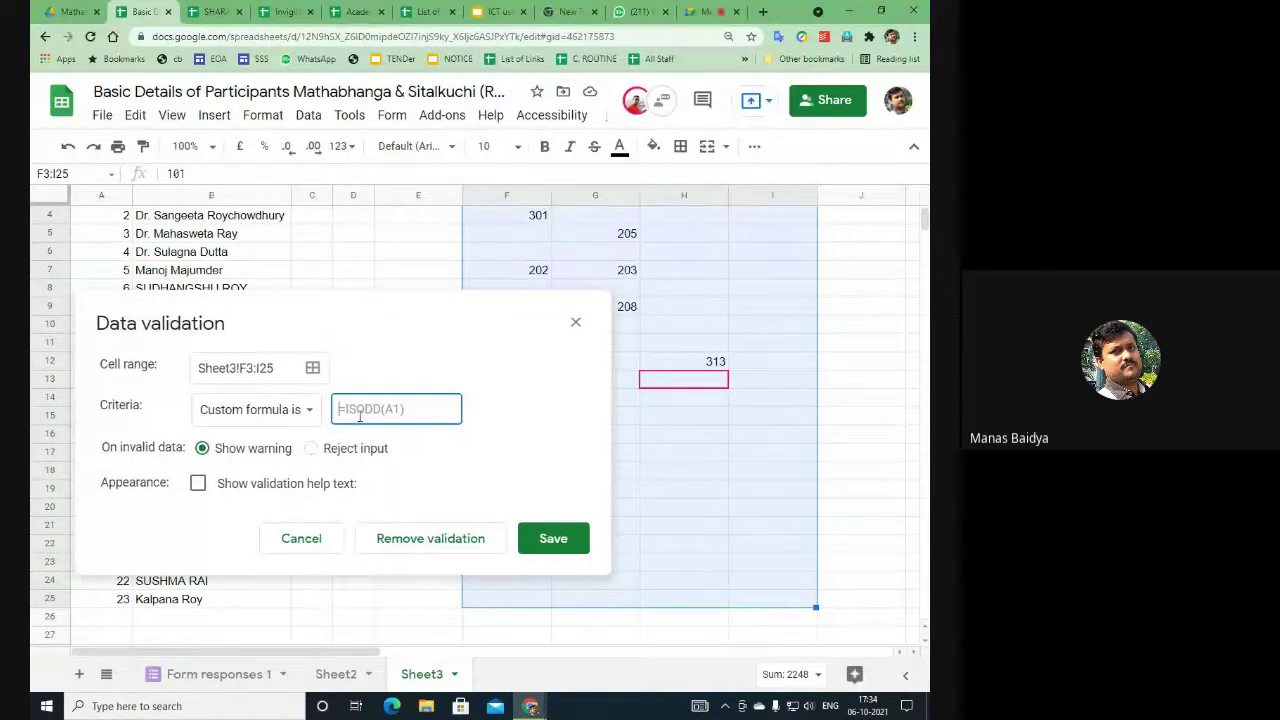
pyautogui.write('=')
pyautogui.press('BackSpace')
pyautogui.hotkey('ctrl', 'v')
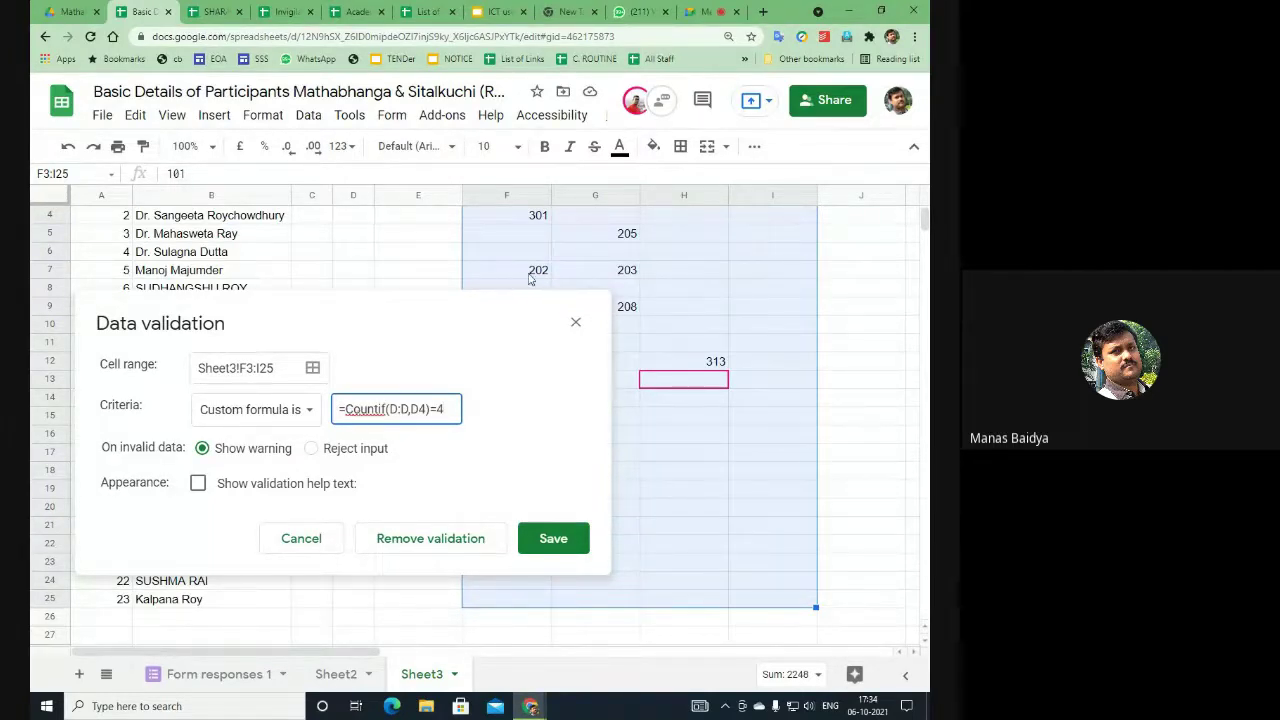
# Step: Try adapting the validation formula to column F with a count of 2, and undo the saved rule
pyautogui.scroll(1, 530, 278)
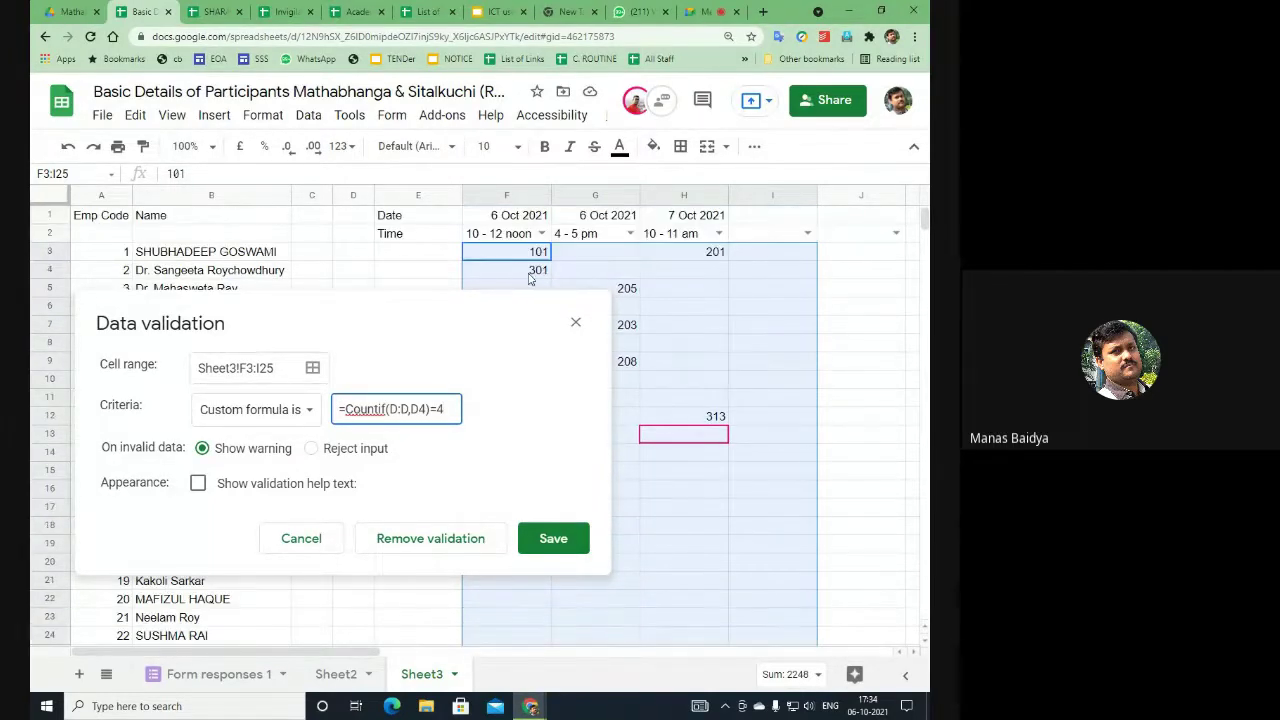
pyautogui.click(397, 410)
pyautogui.press('BackSpace')
pyautogui.write('F')
pyautogui.press('Right')
pyautogui.press('Right')
pyautogui.press('BackSpace')
pyautogui.press('BackSpace')
pyautogui.write(':f')
pyautogui.click(413, 410)
pyautogui.press('BackSpace')
pyautogui.press('BackSpace')
pyautogui.write(',f')
pyautogui.press('Delete')
pyautogui.write('3')
pyautogui.press('BackSpace')
pyautogui.write('2')
pyautogui.click(553, 538)
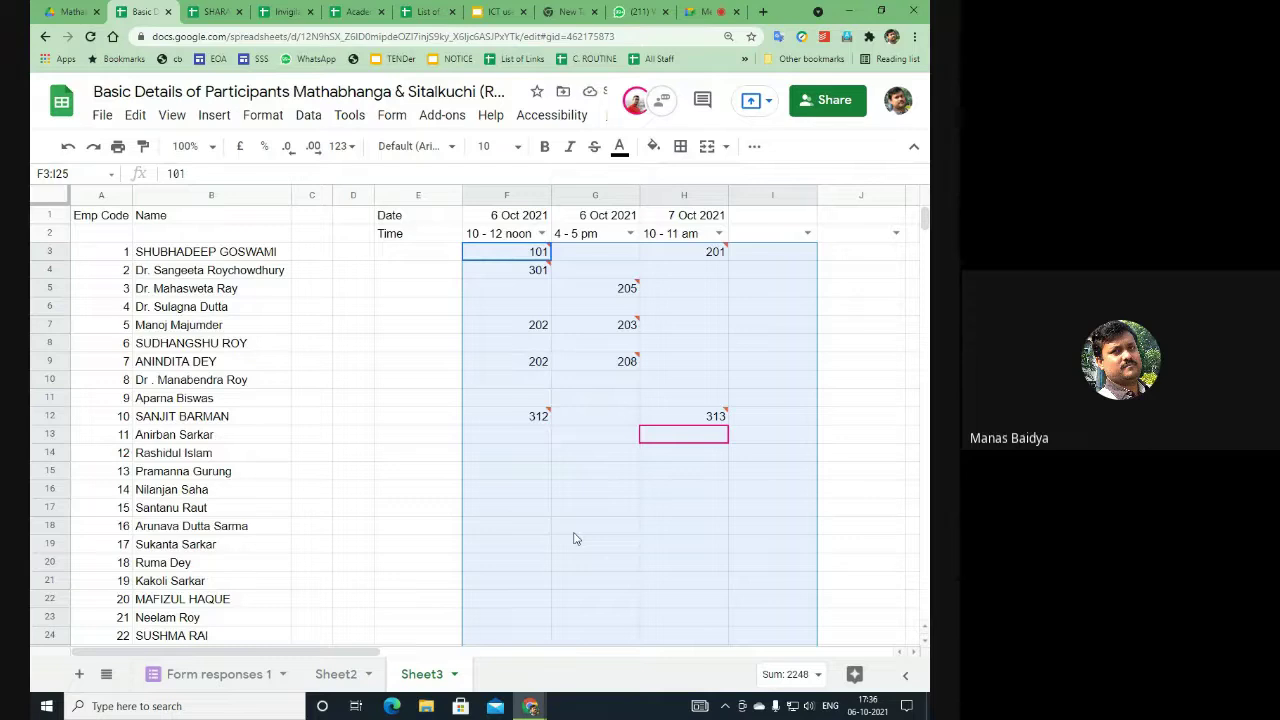
pyautogui.hotkey('ctrl', 'z')
pyautogui.click(288, 14)
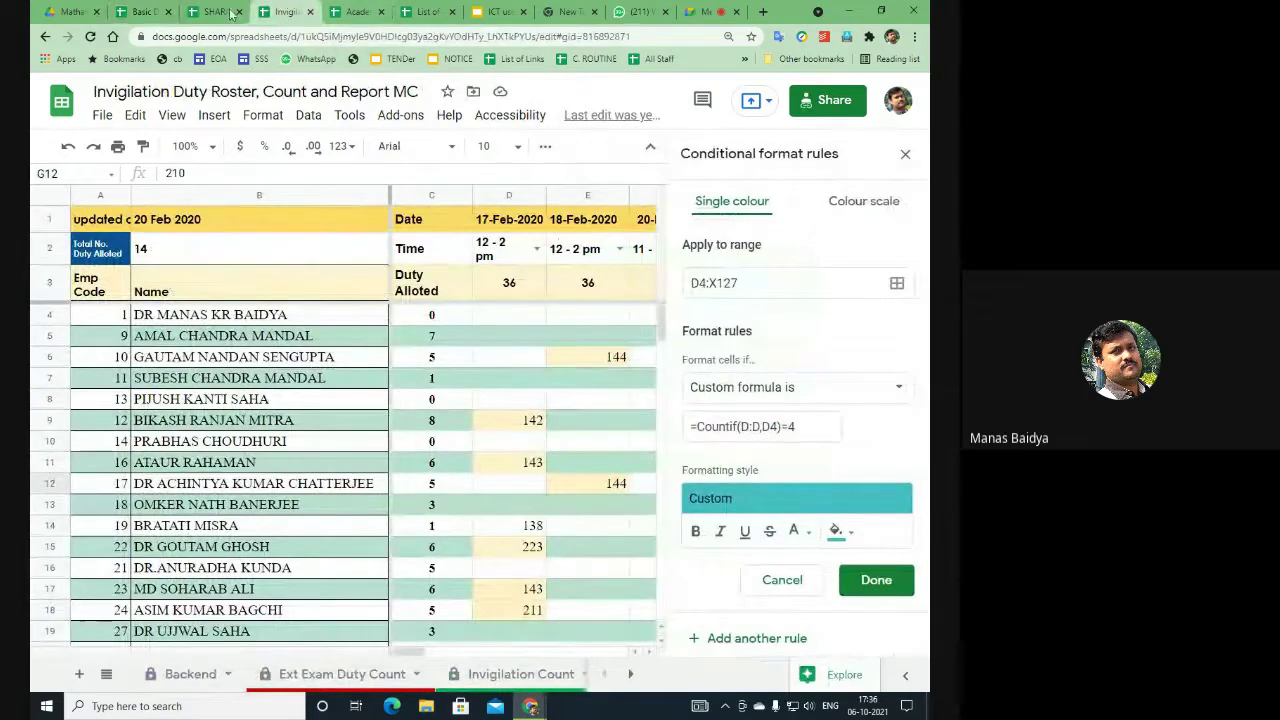
pyautogui.click(145, 12)
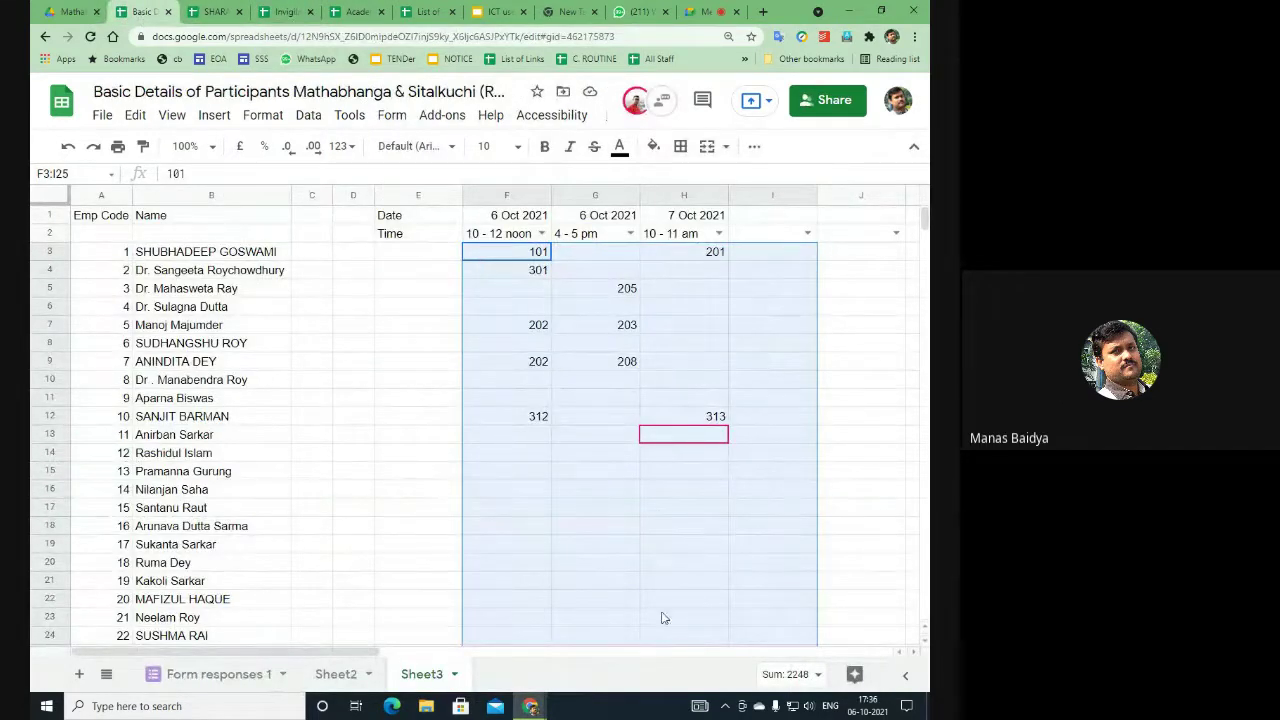
pyautogui.scroll(-5, 774, 449)
pyautogui.scroll(5, 569, 346)
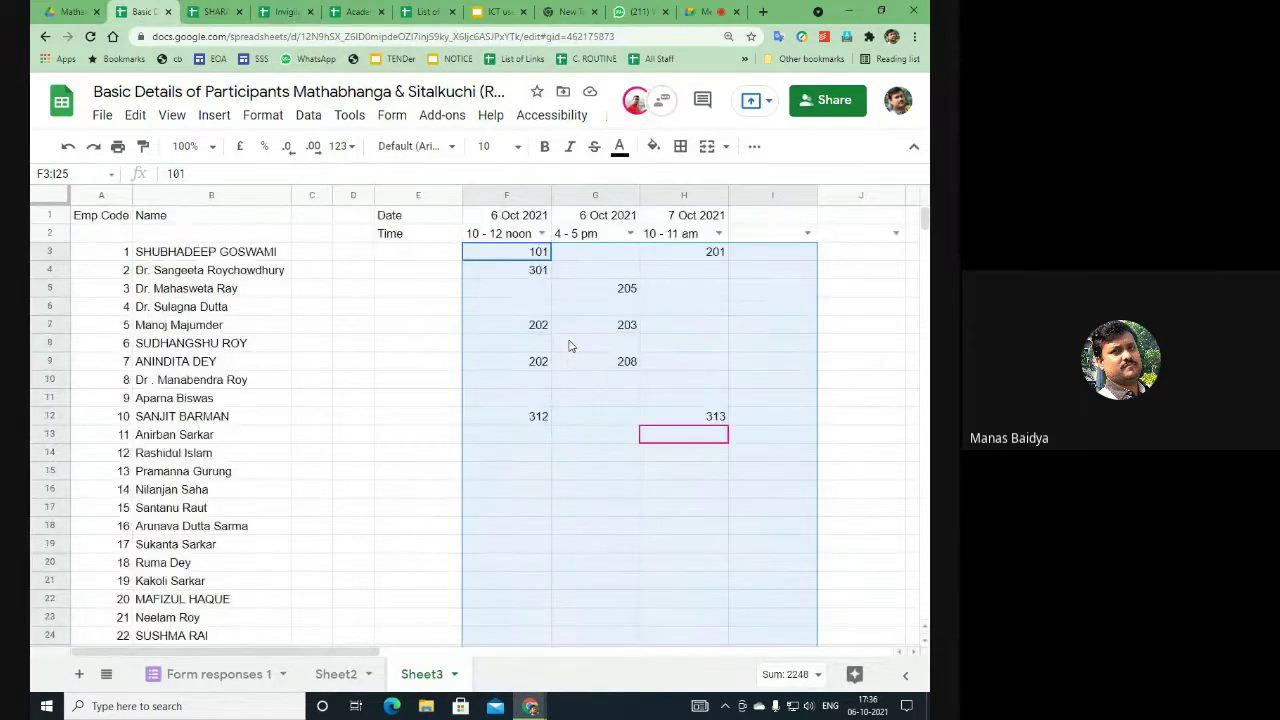
# Step: Start a conditional format rule on F3:I25 with a custom formula, pasting =Countif(D:D,D4)=4 as the formula
pyautogui.click(263, 115)
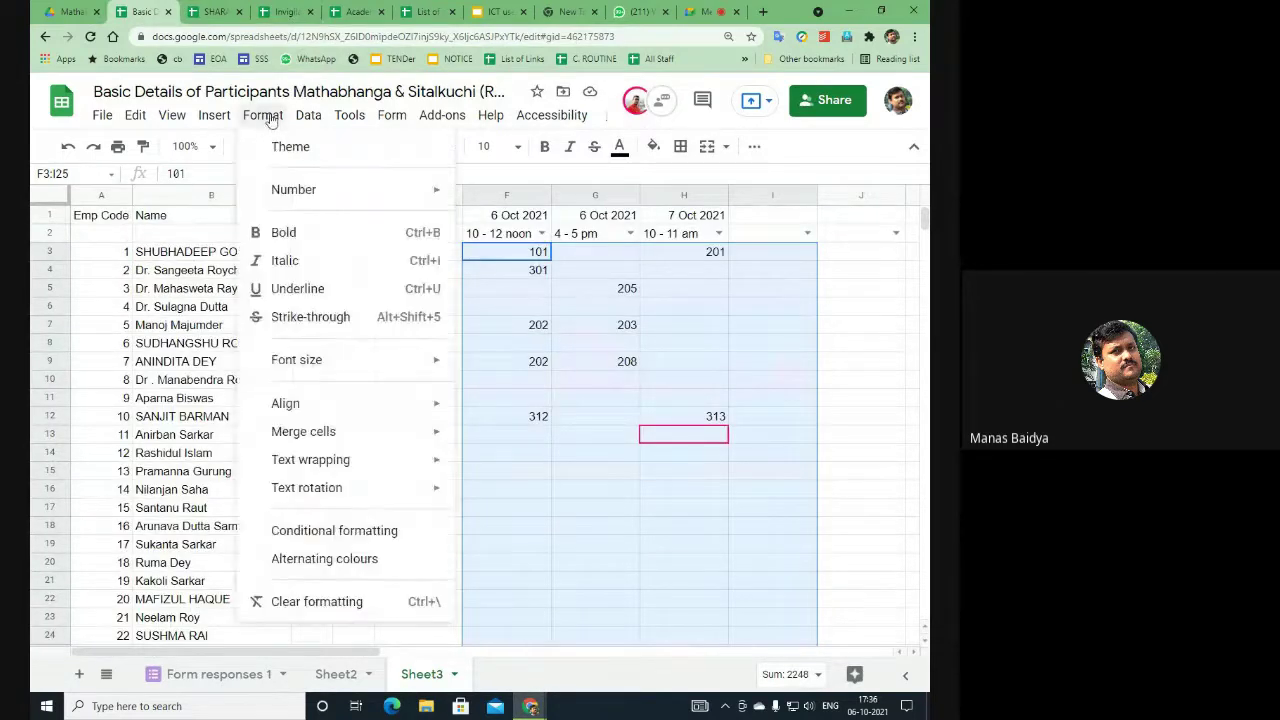
pyautogui.click(320, 531)
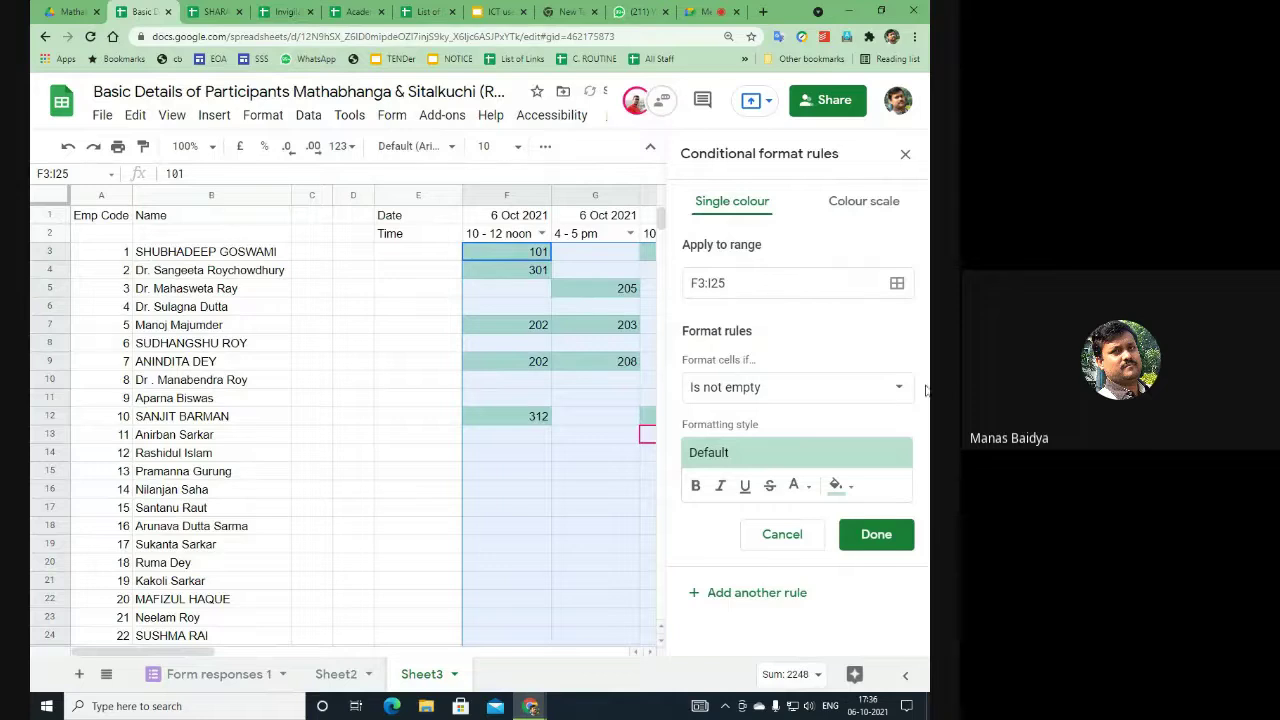
pyautogui.click(808, 394)
pyautogui.scroll(-3, 808, 394)
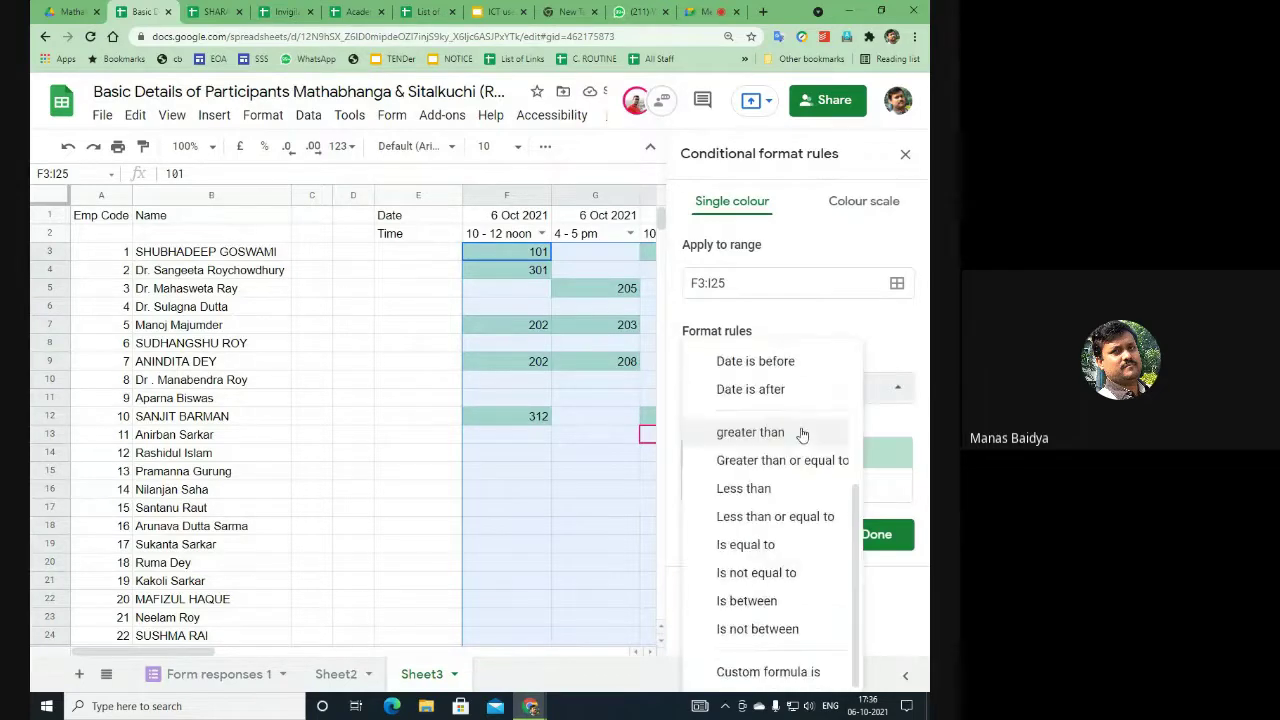
pyautogui.click(797, 672)
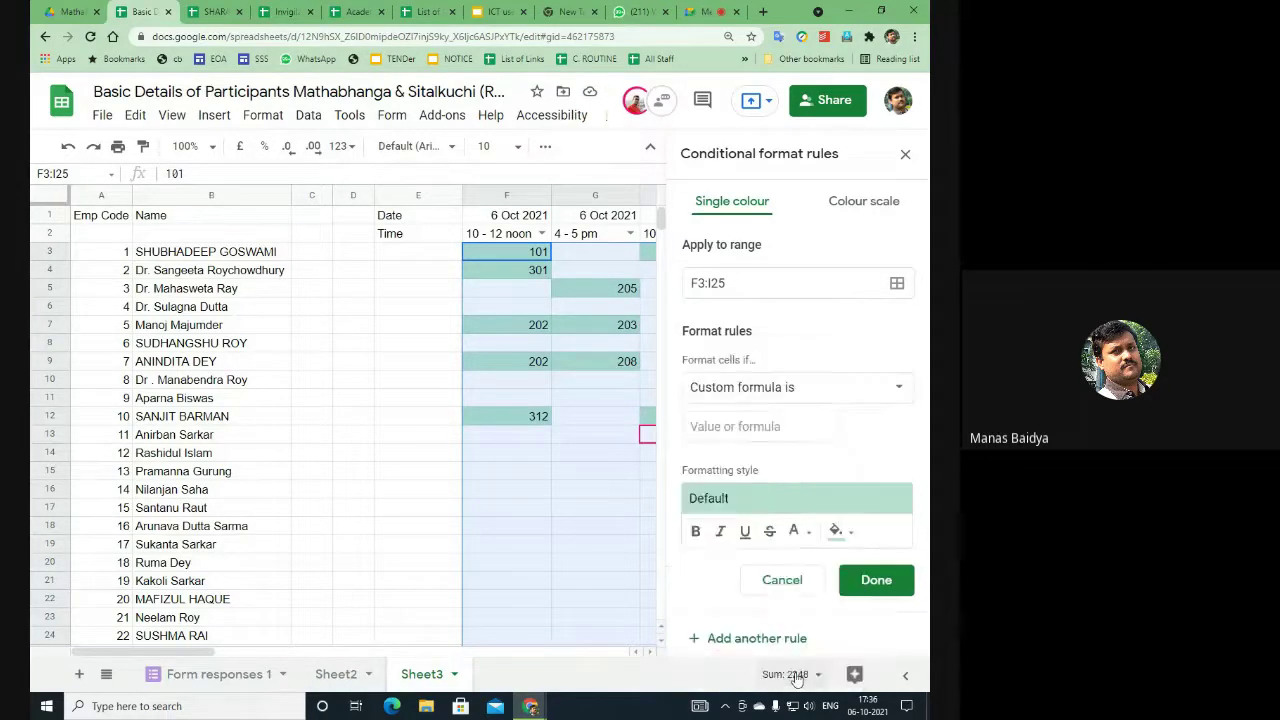
pyautogui.click(738, 426)
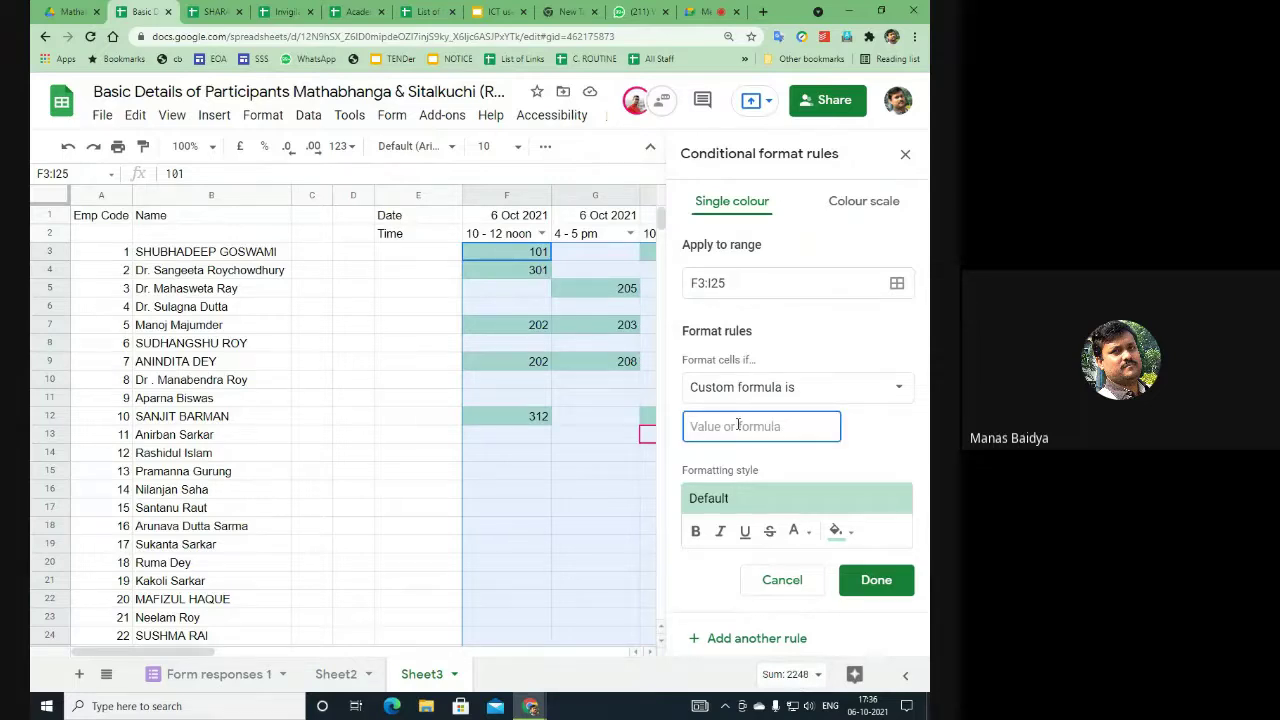
pyautogui.write('=')
pyautogui.press('BackSpace')
pyautogui.write('=Countif(D:D,D4)=4')
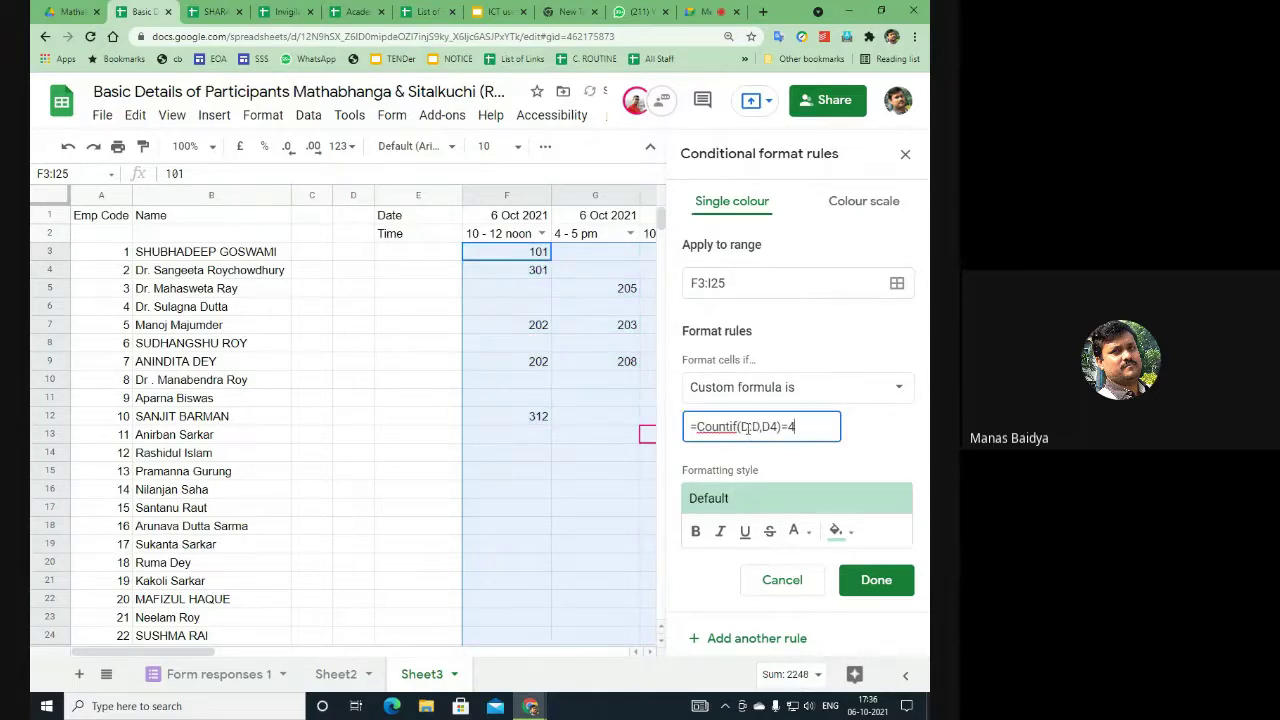
# Step: Adapt the conditional format formula to column F with a count of 2, making it =Countif(f:f,f3)=2
pyautogui.doubleClick(743, 427)
pyautogui.write('f')
pyautogui.doubleClick(752, 427)
pyautogui.press('BackSpace')
pyautogui.write('f')
pyautogui.doubleClick(759, 427)
pyautogui.write('f')
pyautogui.press('Delete')
pyautogui.write('3')
pyautogui.click(802, 426)
pyautogui.press('BackSpace')
pyautogui.write('2')
# Step: Give the conditional format rule a yellow fill colour, save the rule and close the rules pane
pyautogui.click(837, 531)
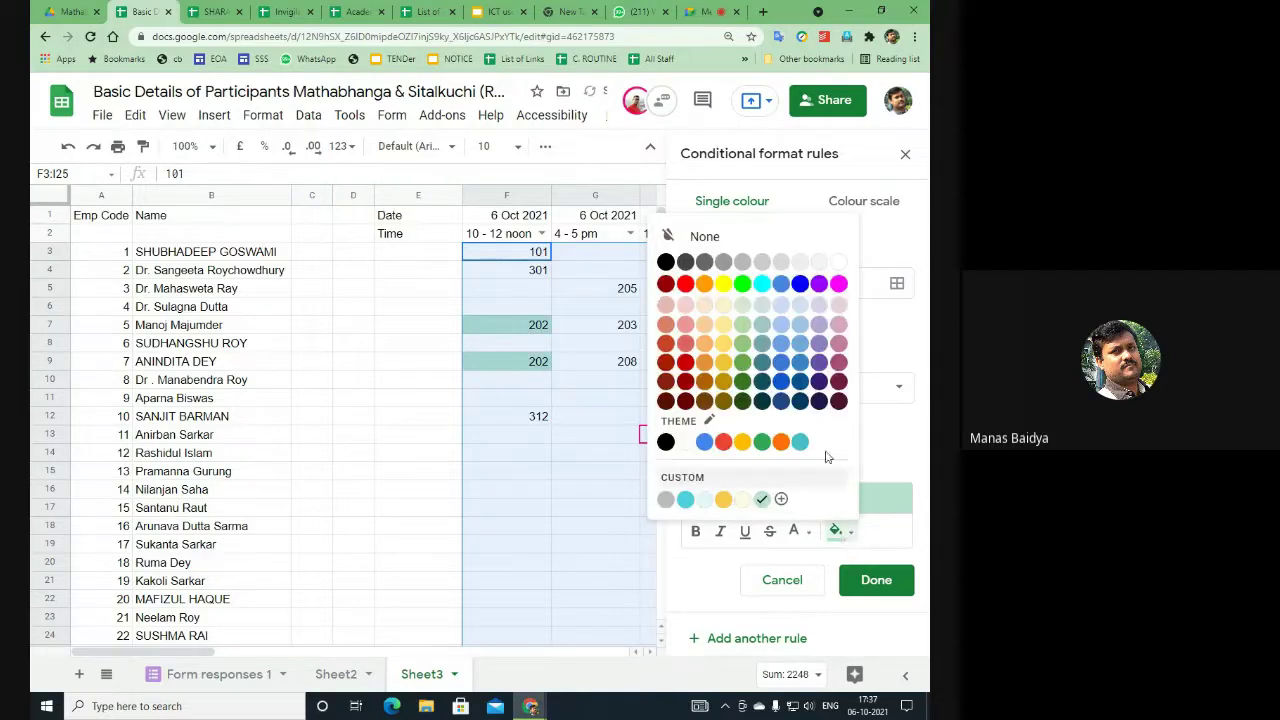
pyautogui.click(723, 343)
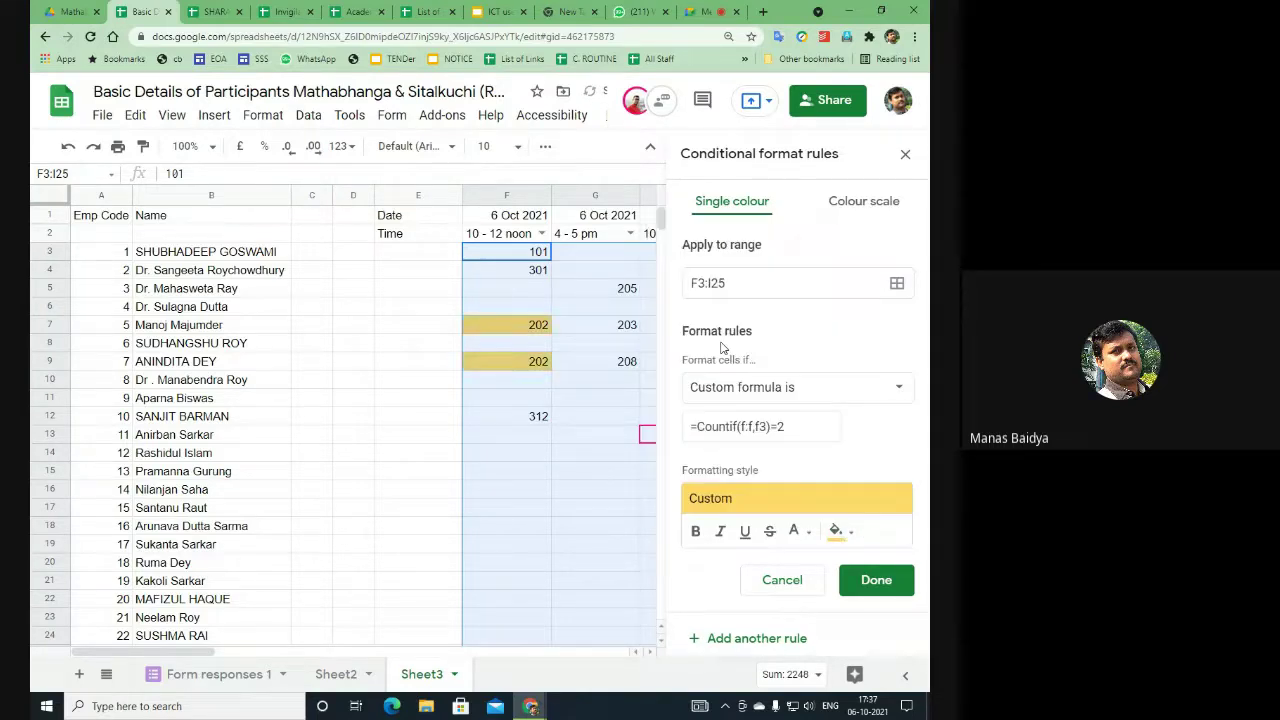
pyautogui.click(888, 585)
pyautogui.click(905, 153)
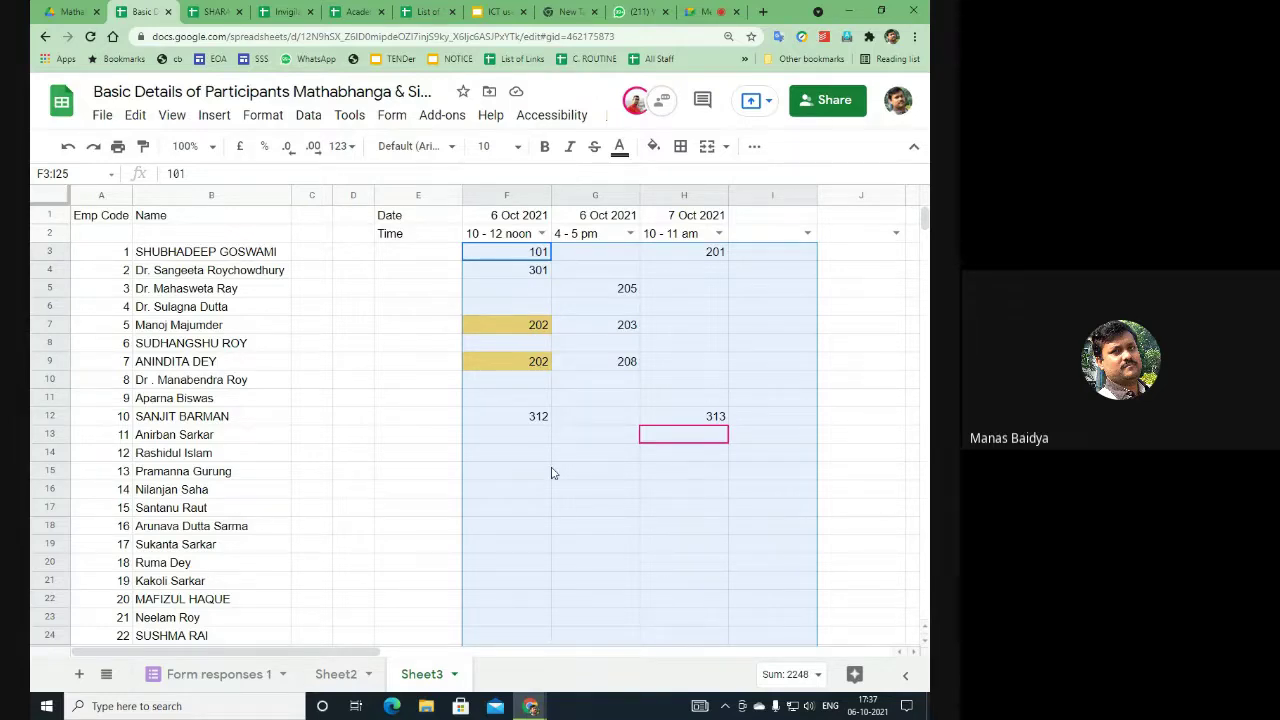
# Step: Enter 101 in cell F16 to test the highlighting of repeated numbers in the first duty column
pyautogui.click(523, 494)
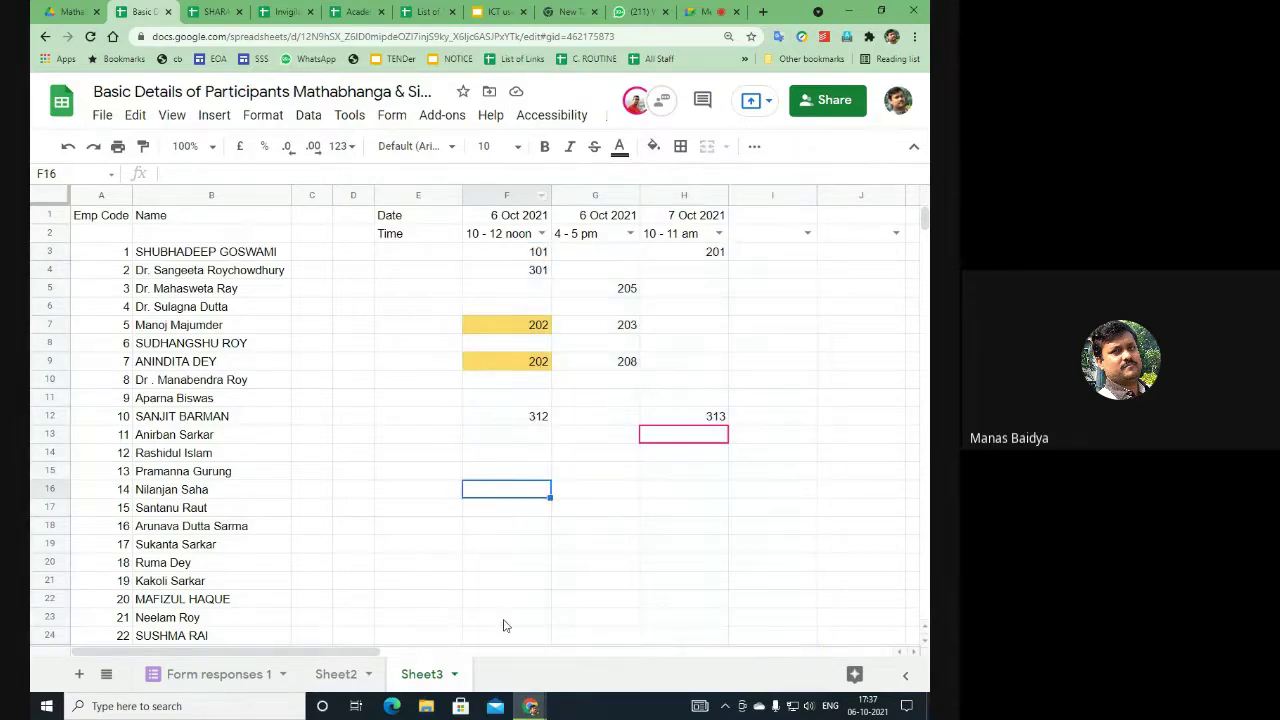
pyautogui.write('101')
pyautogui.press('Return')
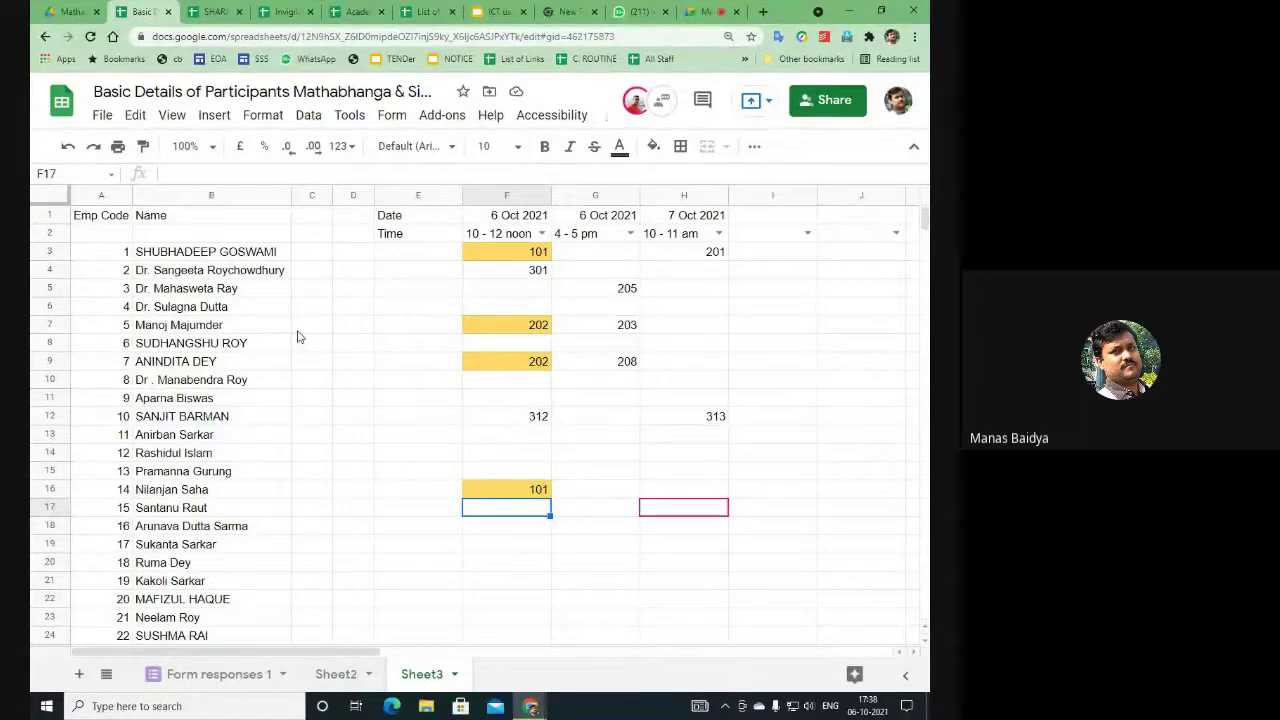
pyautogui.click(592, 257)
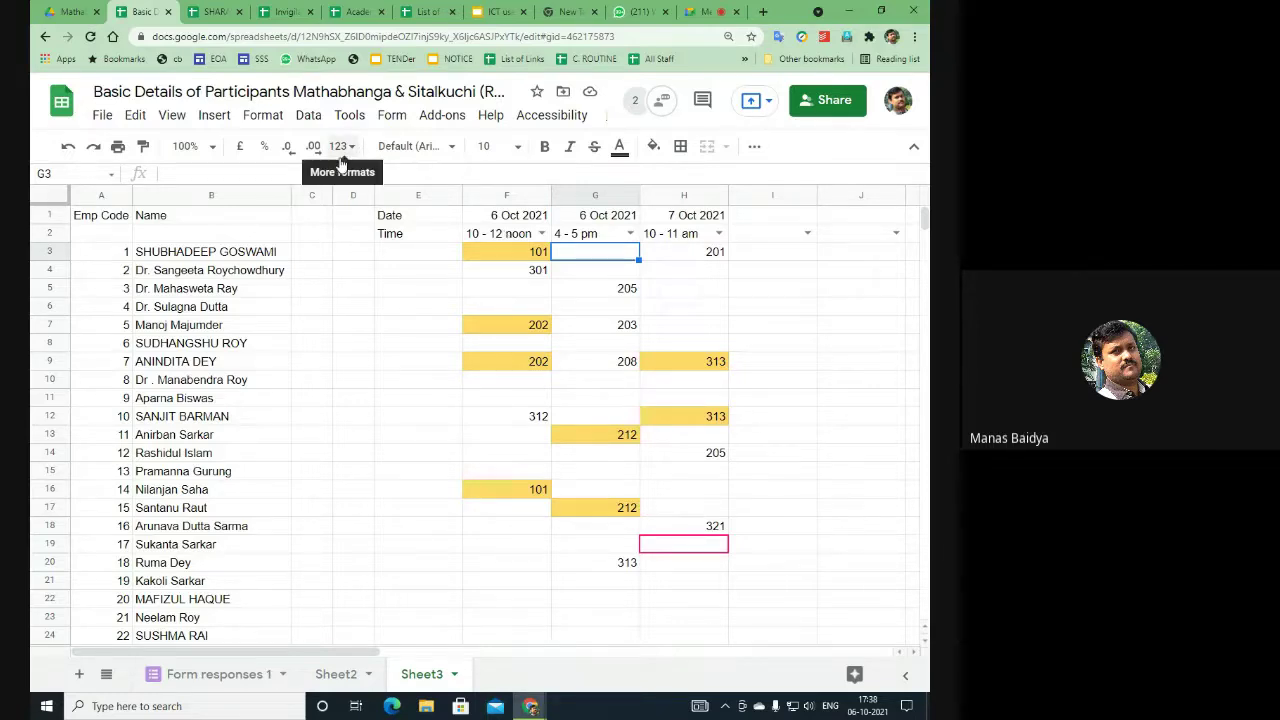
# Step: Switch to the Invigilation Duty Roster spreadsheet, close its conditional format rules and examine the Colour Indication legend below the roster
pyautogui.click(282, 12)
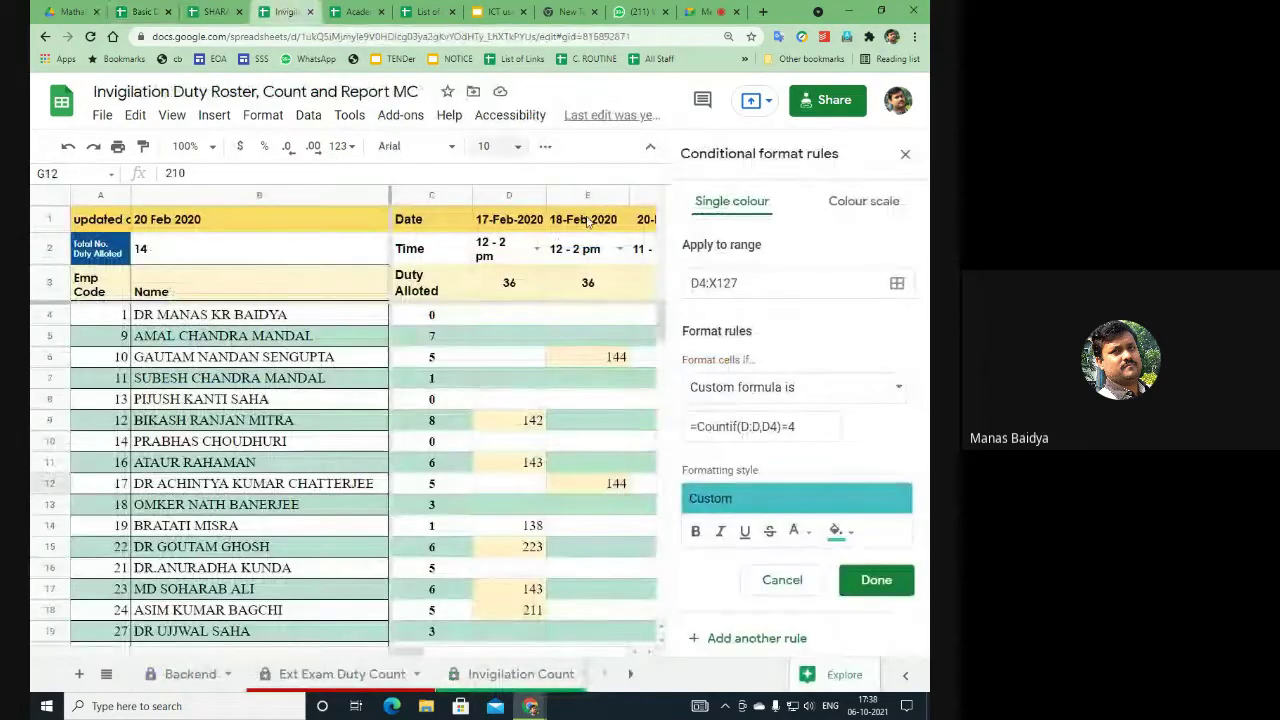
pyautogui.click(905, 153)
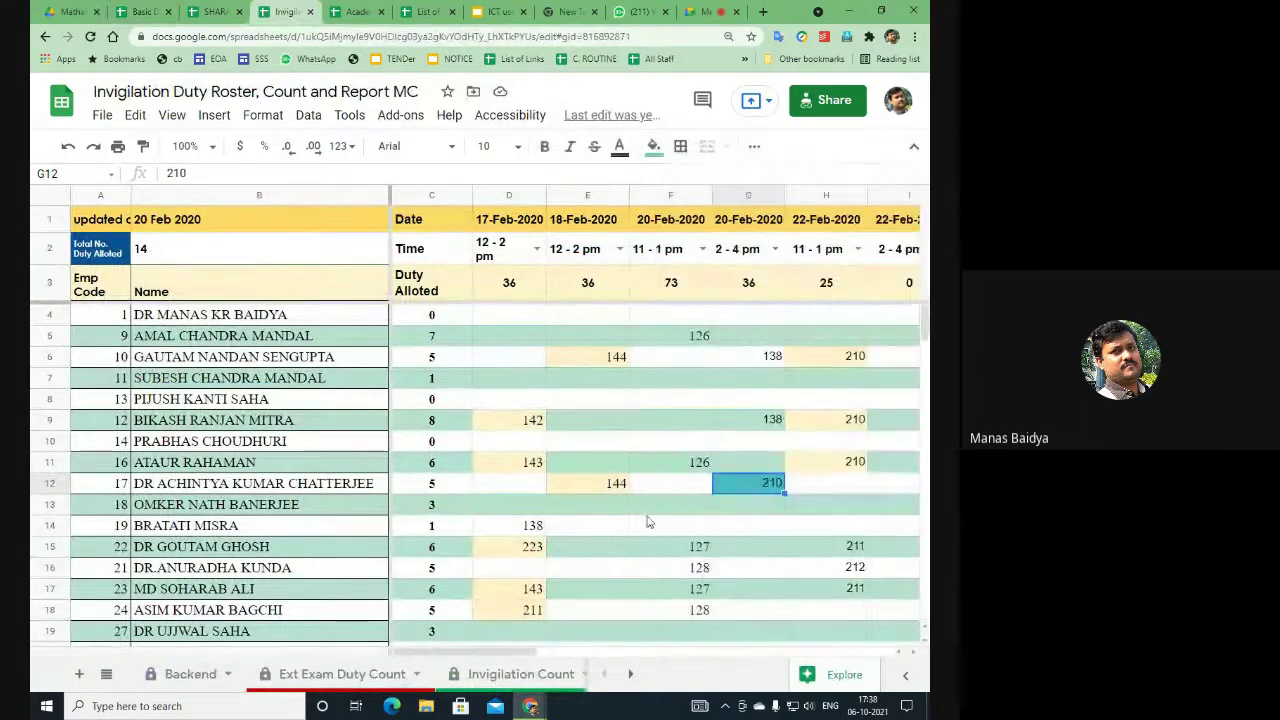
pyautogui.scroll(-6, 648, 522)
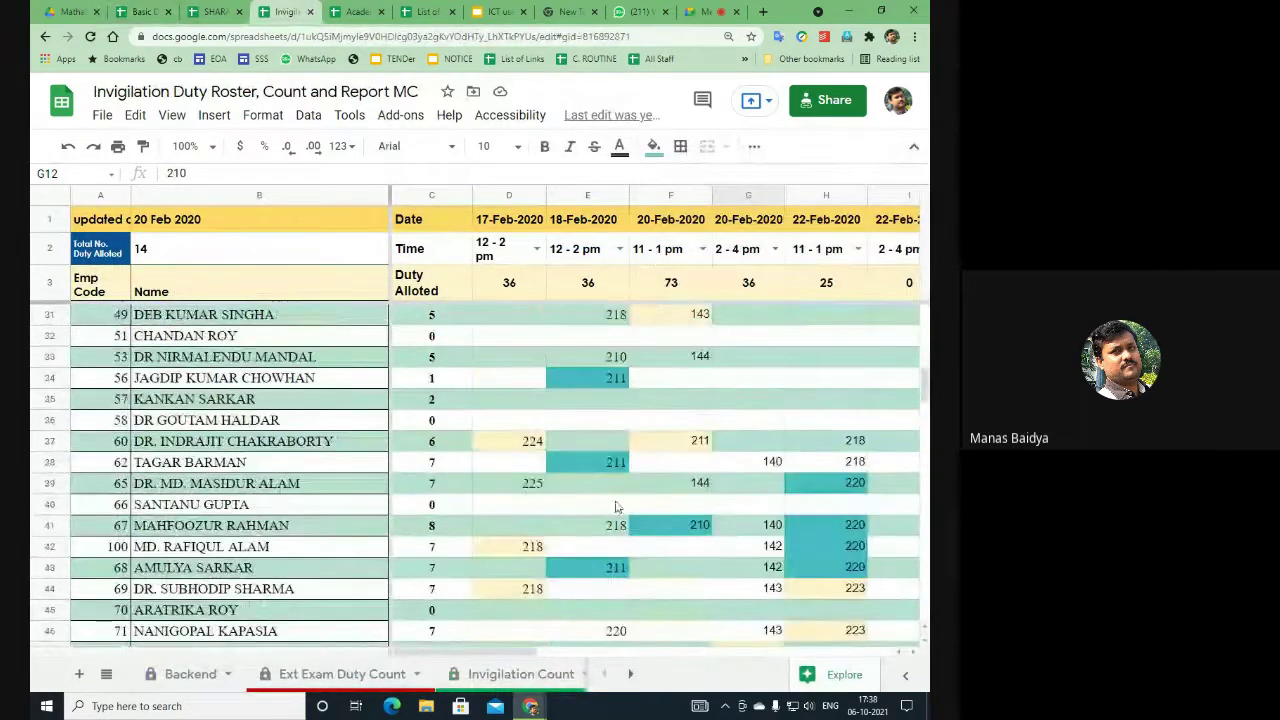
pyautogui.scroll(-8, 596, 475)
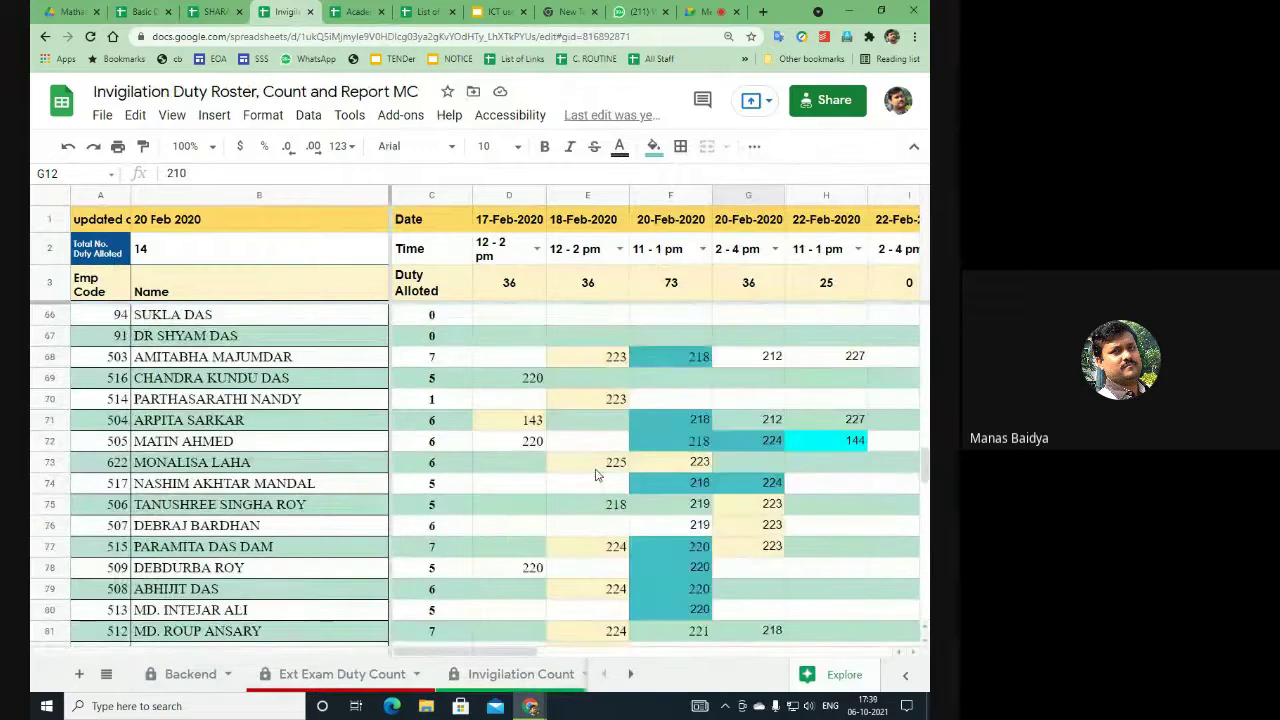
pyautogui.scroll(-15, 596, 475)
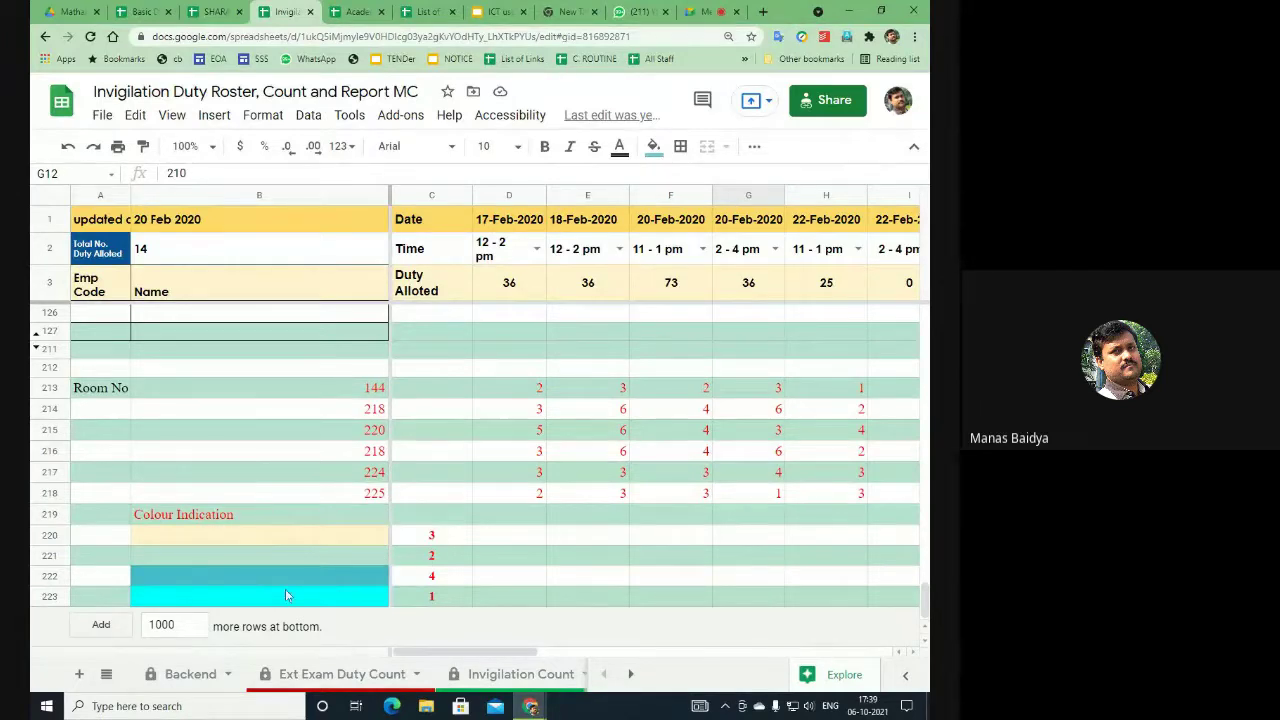
pyautogui.click(428, 582)
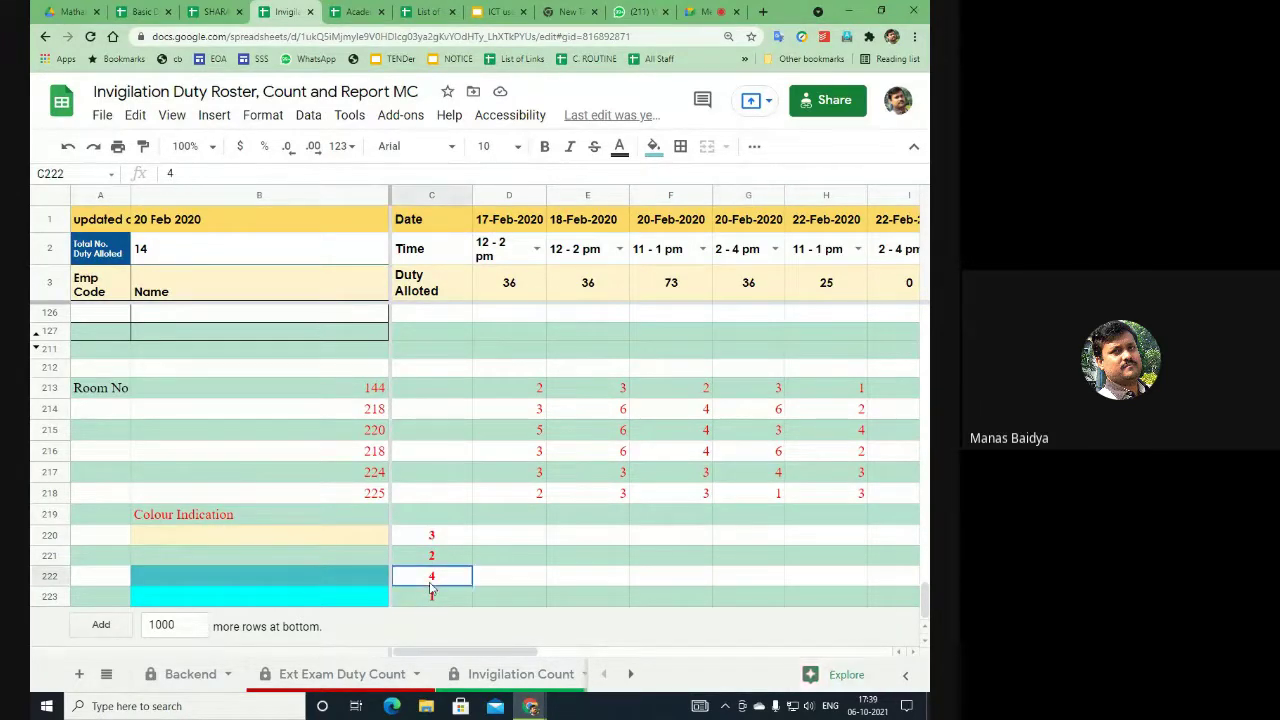
# Step: Examine how repeated room numbers are coloured in the roster's date columns, and return to the Basic Details of Participants spreadsheet
pyautogui.scroll(10, 598, 437)
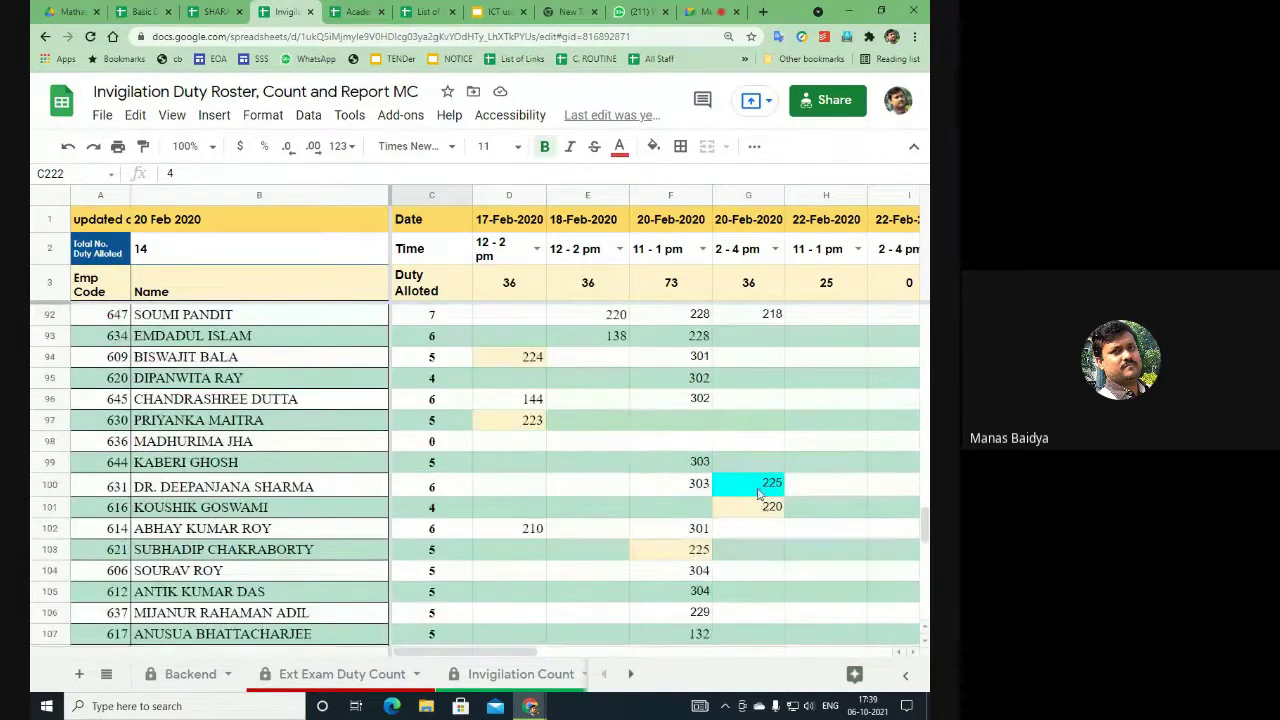
pyautogui.click(760, 487)
pyautogui.scroll(-2, 845, 530)
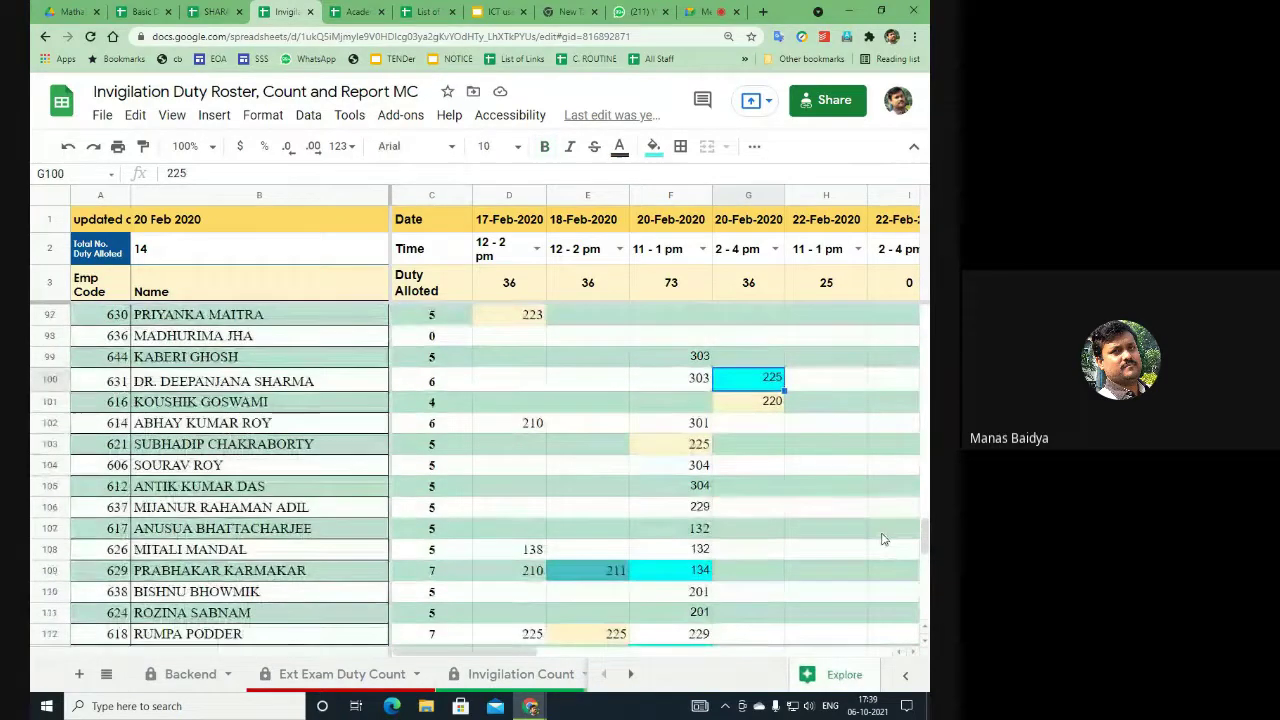
pyautogui.scroll(-2, 881, 538)
pyautogui.scroll(4, 881, 538)
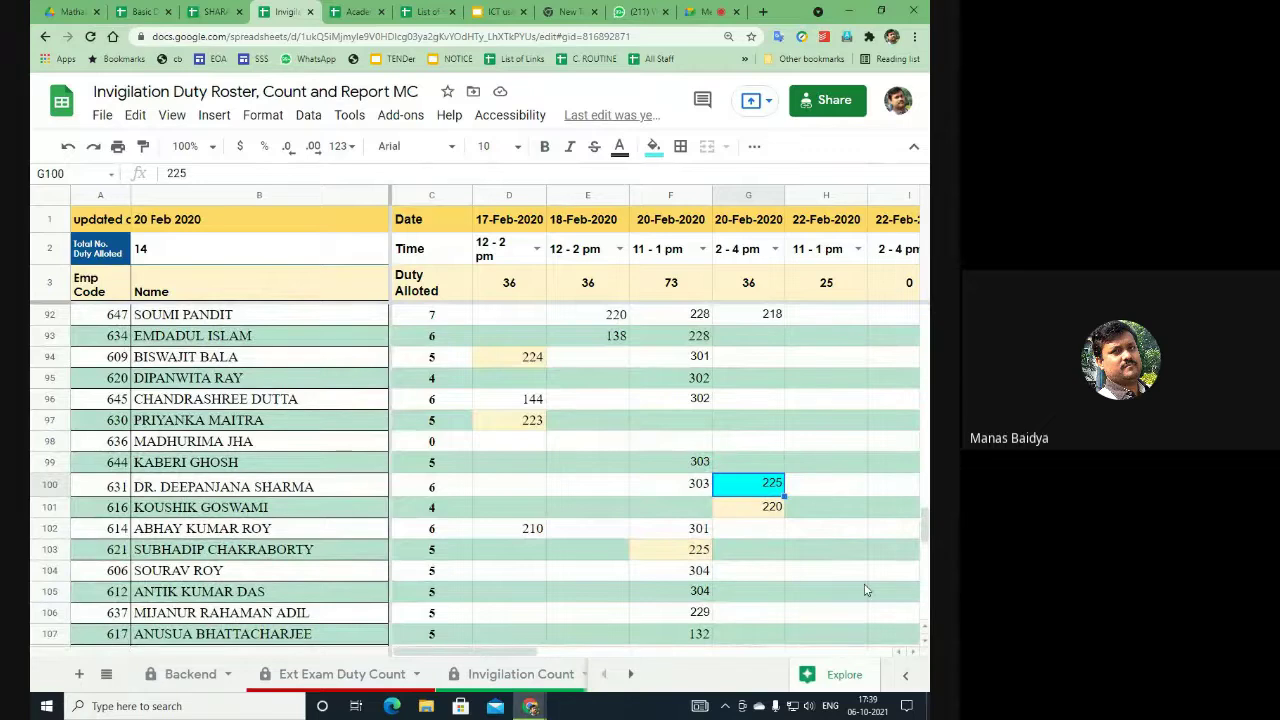
pyautogui.scroll(-3, 866, 590)
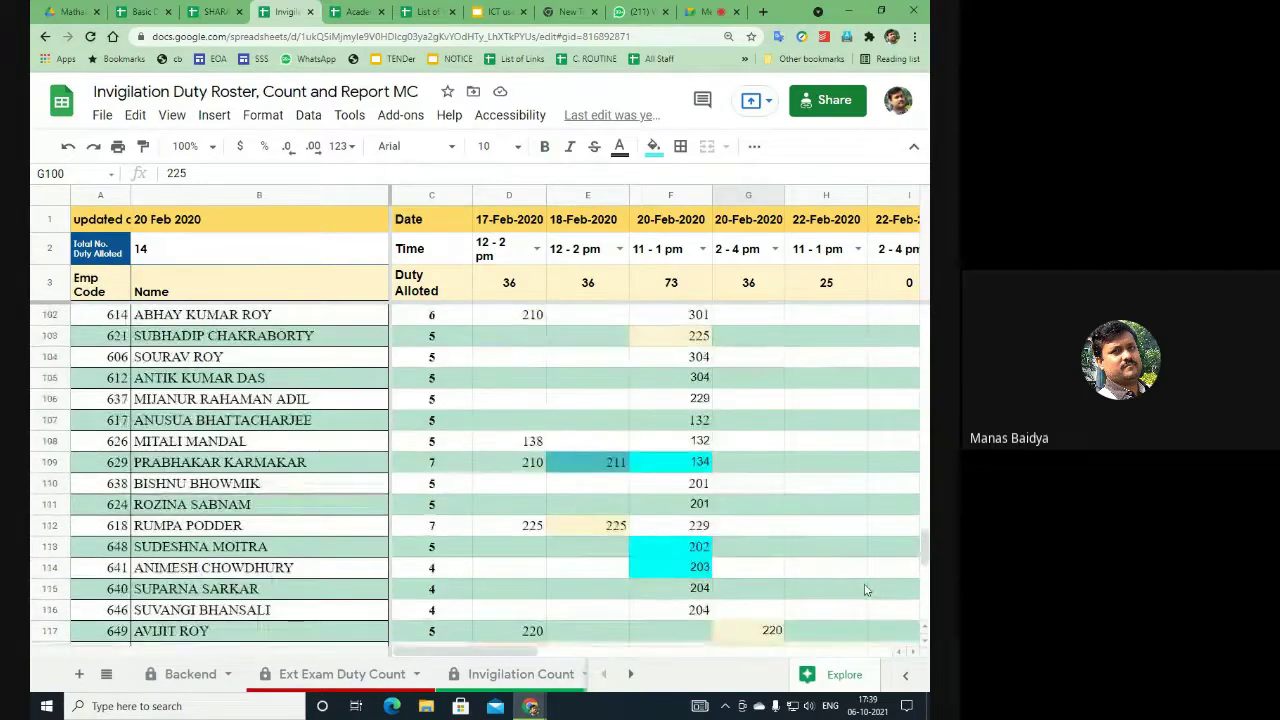
pyautogui.scroll(1, 866, 590)
pyautogui.scroll(3, 866, 590)
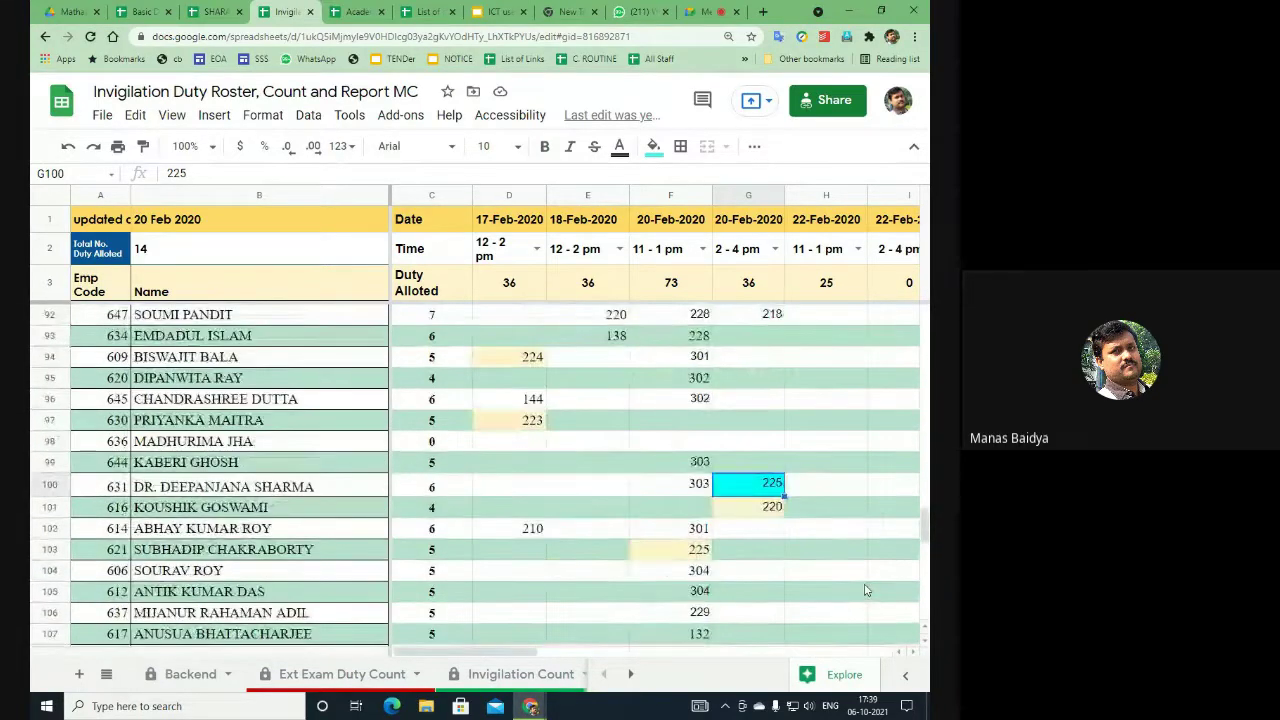
pyautogui.scroll(6, 866, 590)
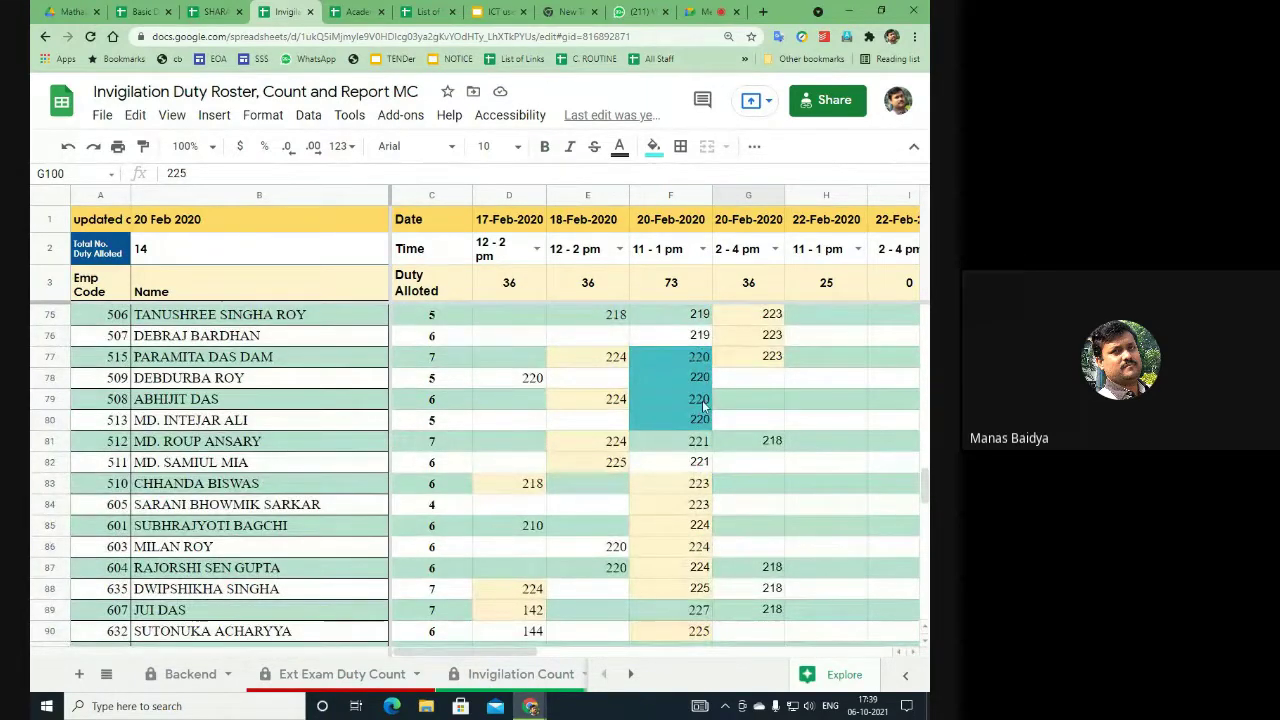
pyautogui.scroll(-3, 762, 557)
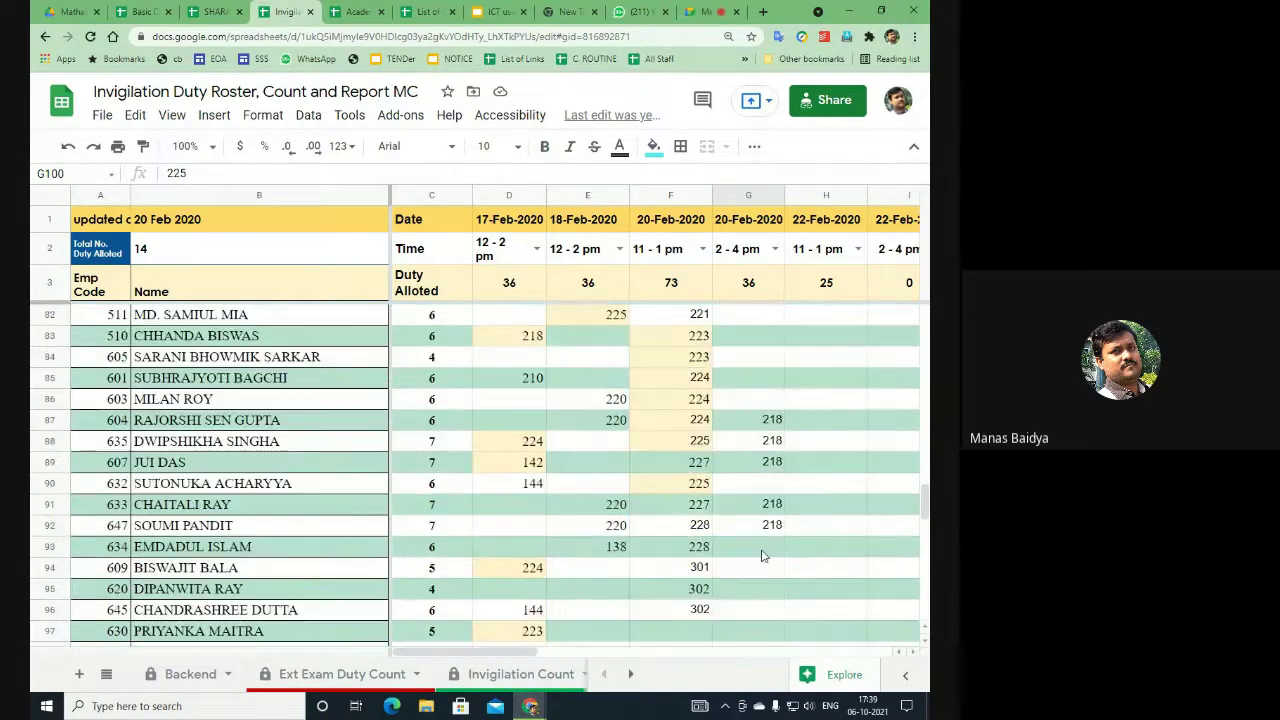
pyautogui.scroll(14, 762, 557)
pyautogui.scroll(15, 762, 557)
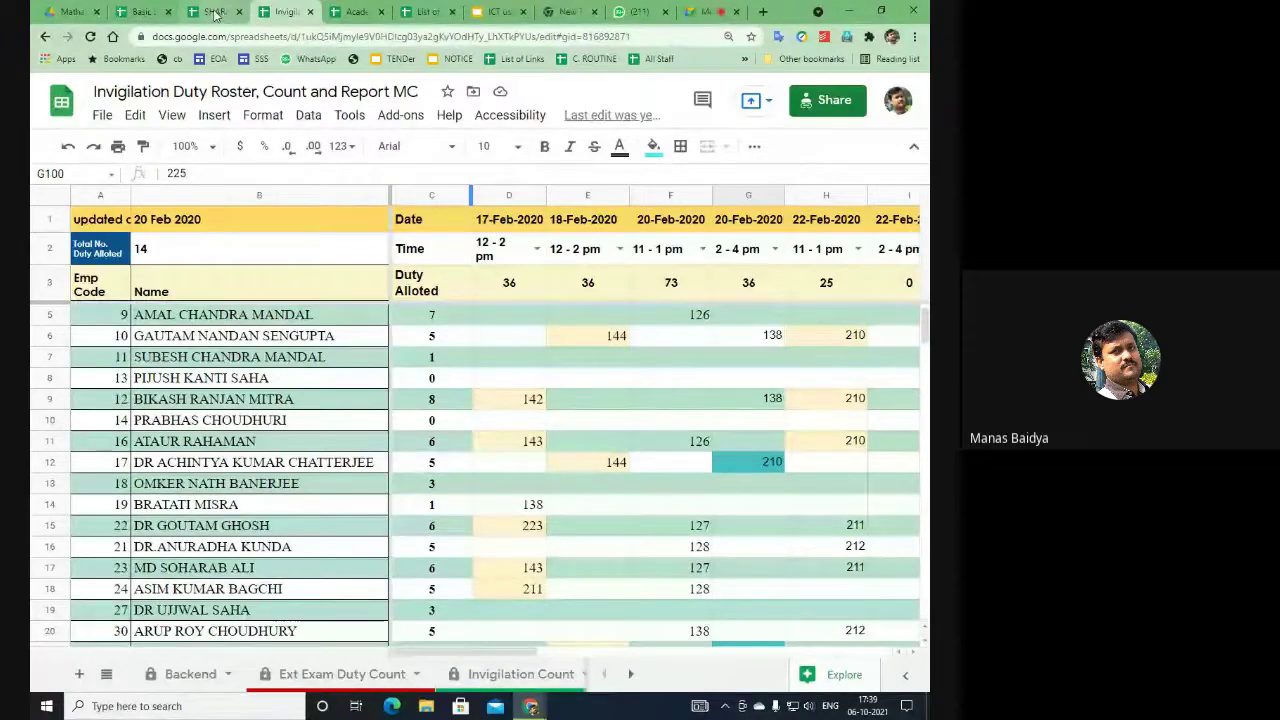
pyautogui.click(147, 14)
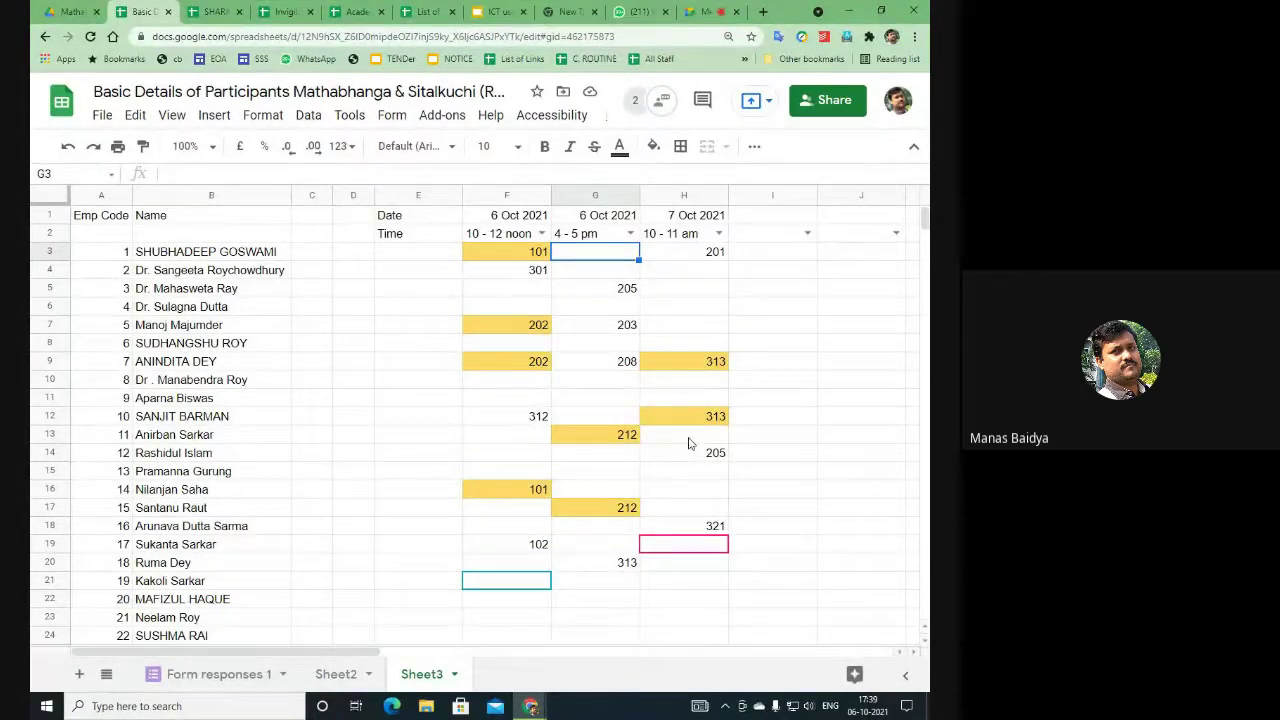
pyautogui.click(703, 11)
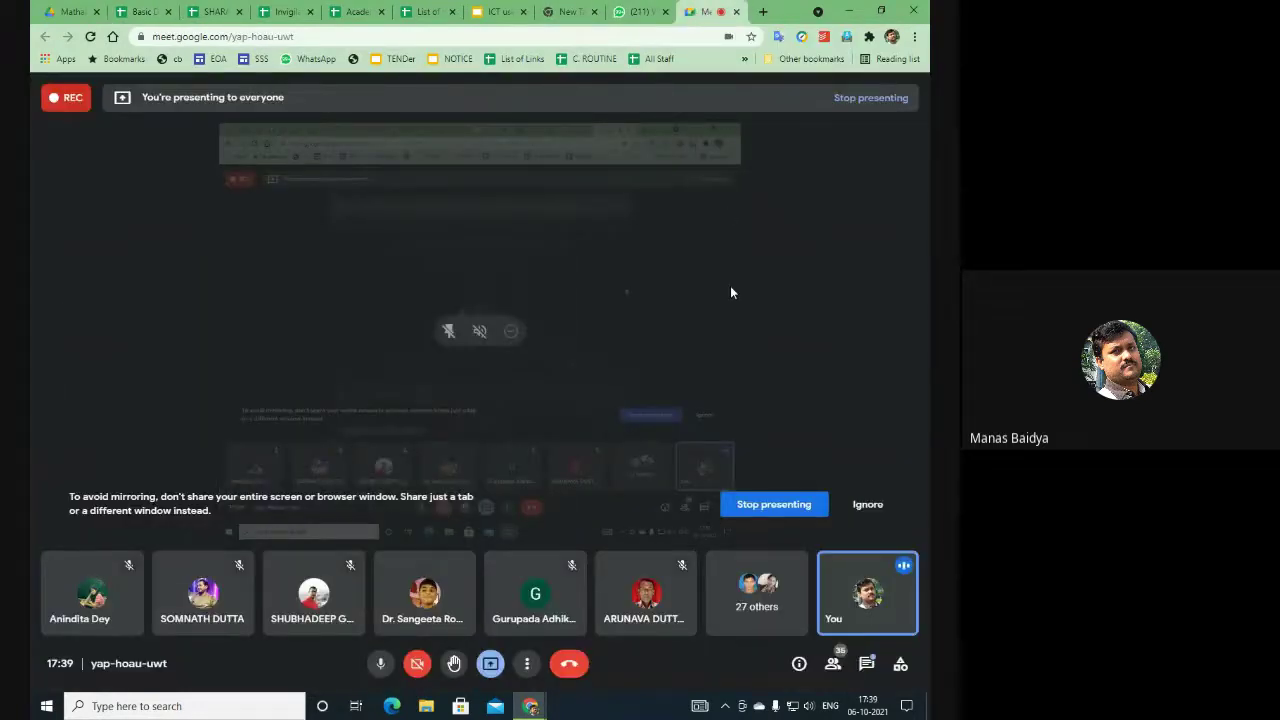
pyautogui.click(142, 11)
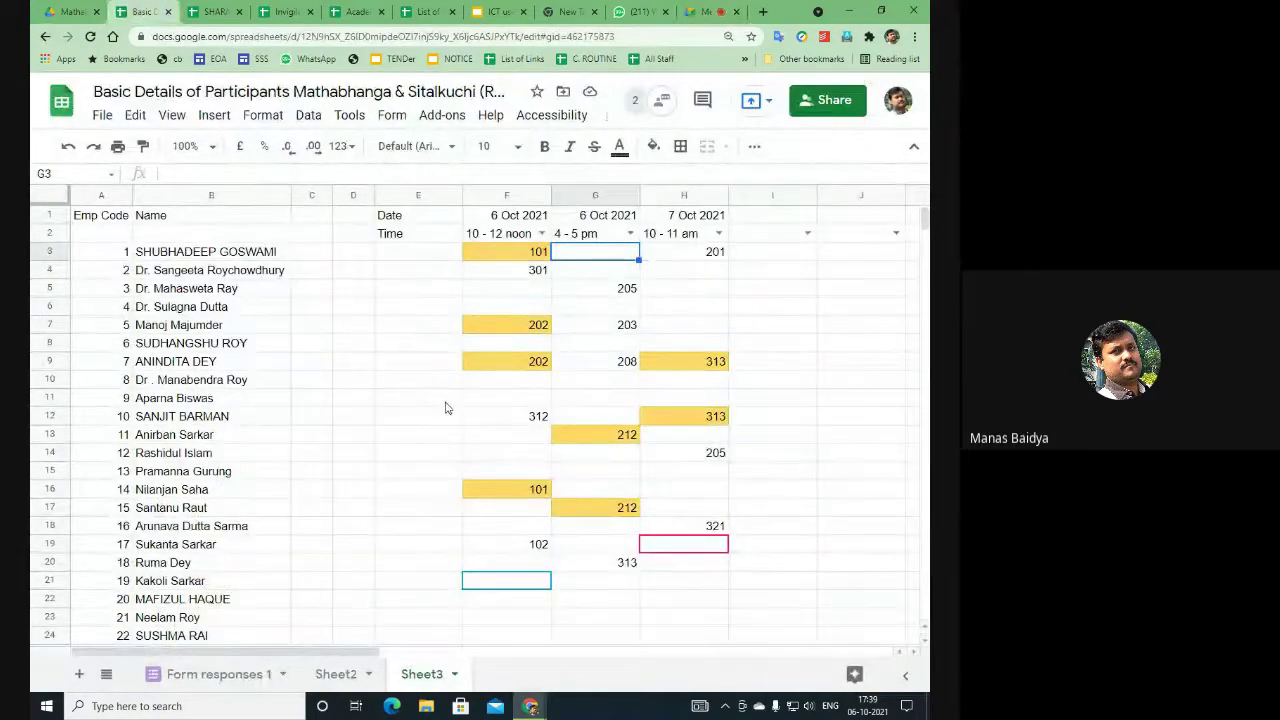
# Step: Enter the heading Count in cell C2, beside the Name column
pyautogui.click(319, 255)
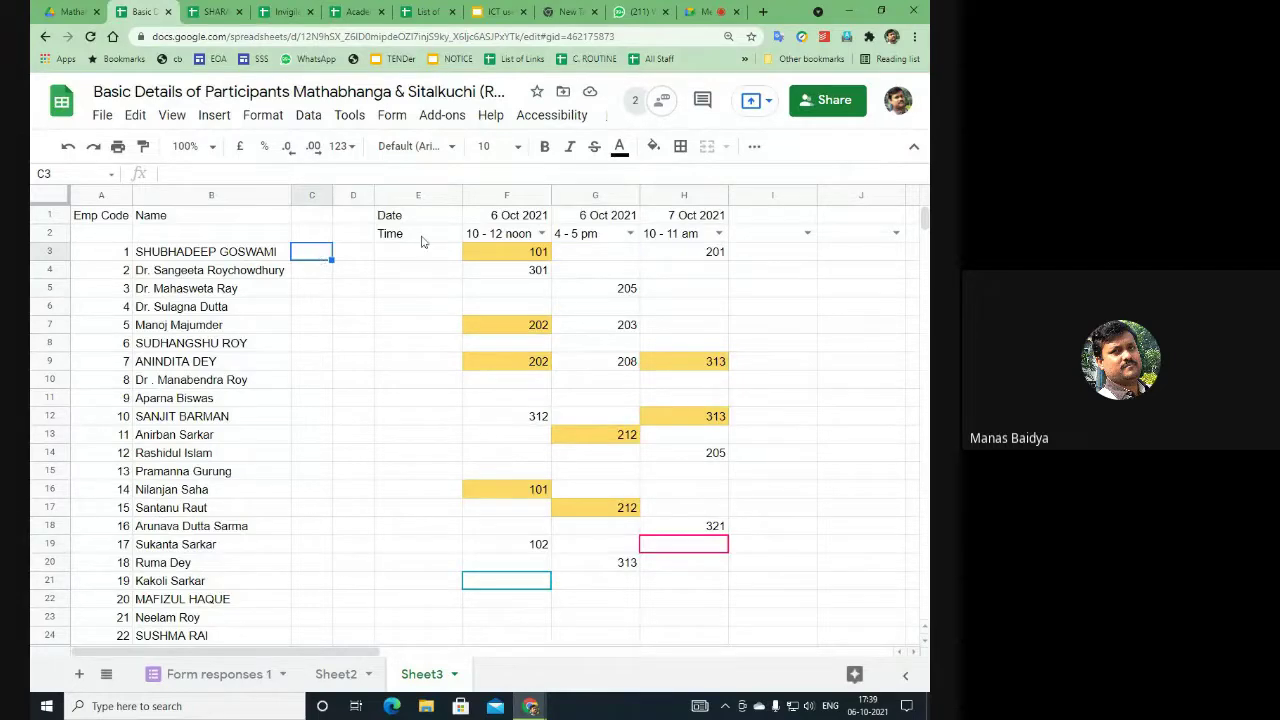
pyautogui.click(313, 236)
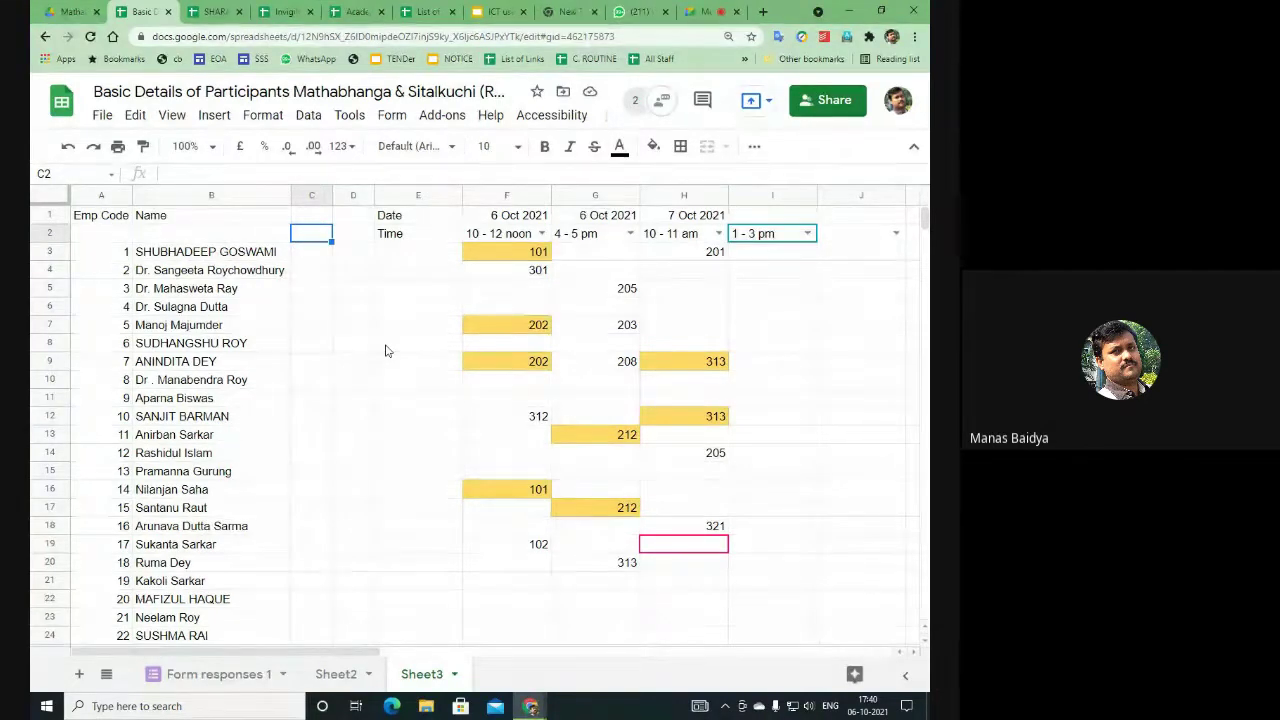
pyautogui.write('Count')
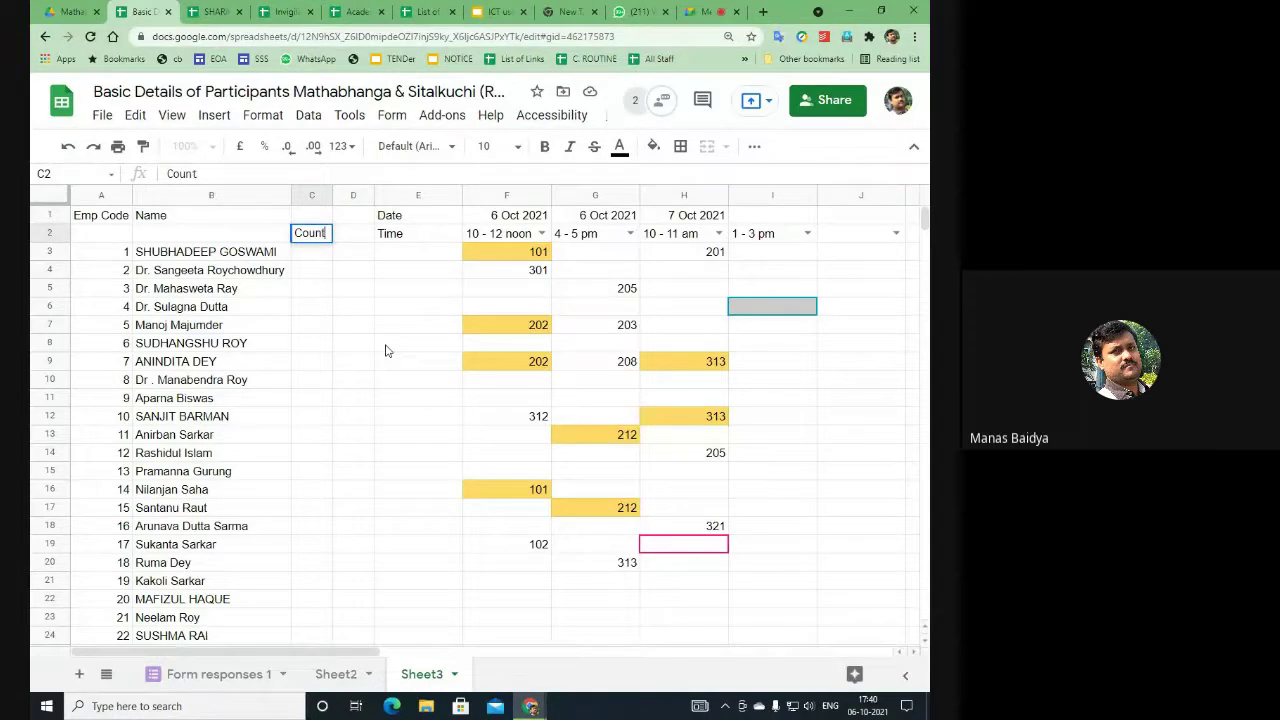
pyautogui.click(430, 323)
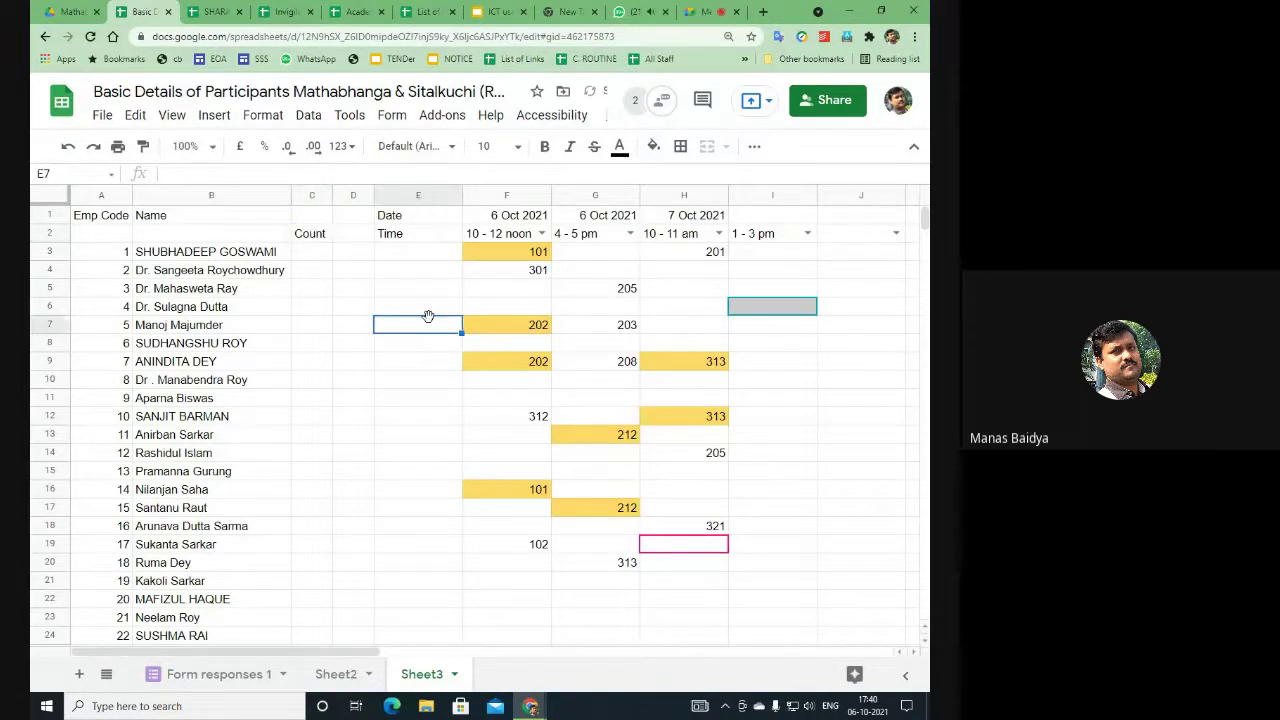
# Step: Delete the empty column D between the Count column and the Date/Time labels
pyautogui.click(313, 252)
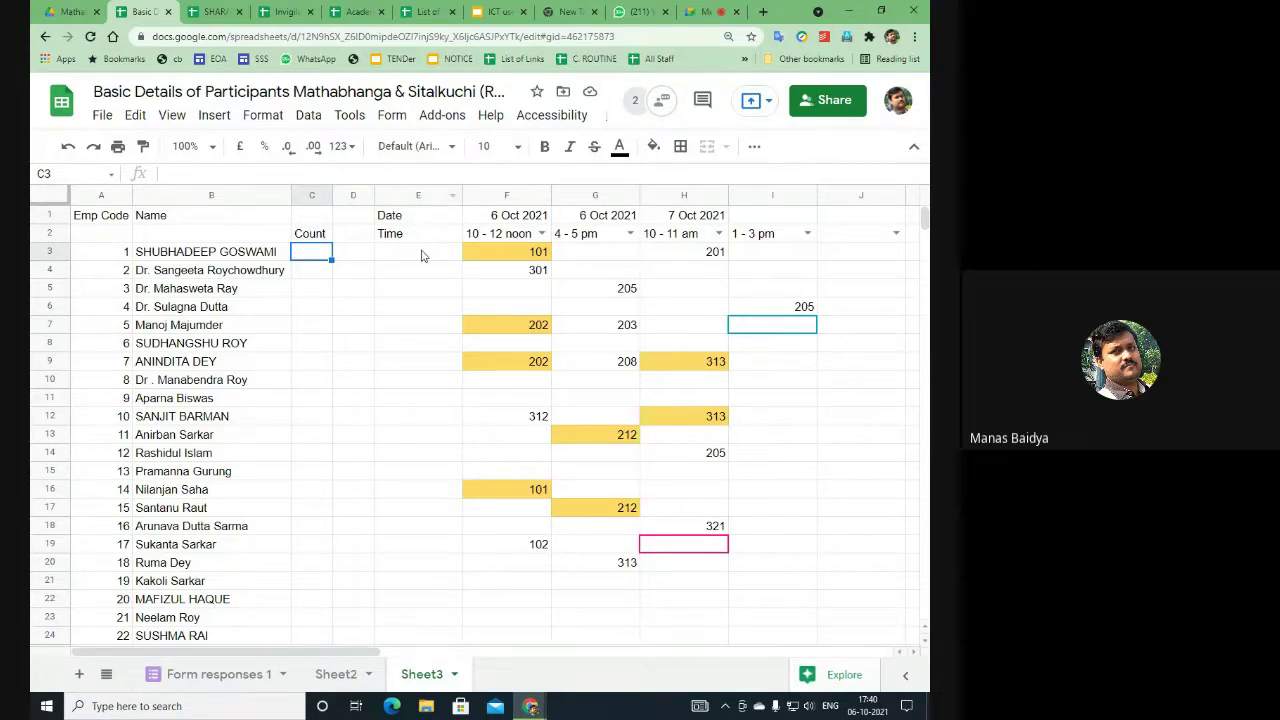
pyautogui.moveTo(410, 220); pyautogui.dragTo(412, 236)
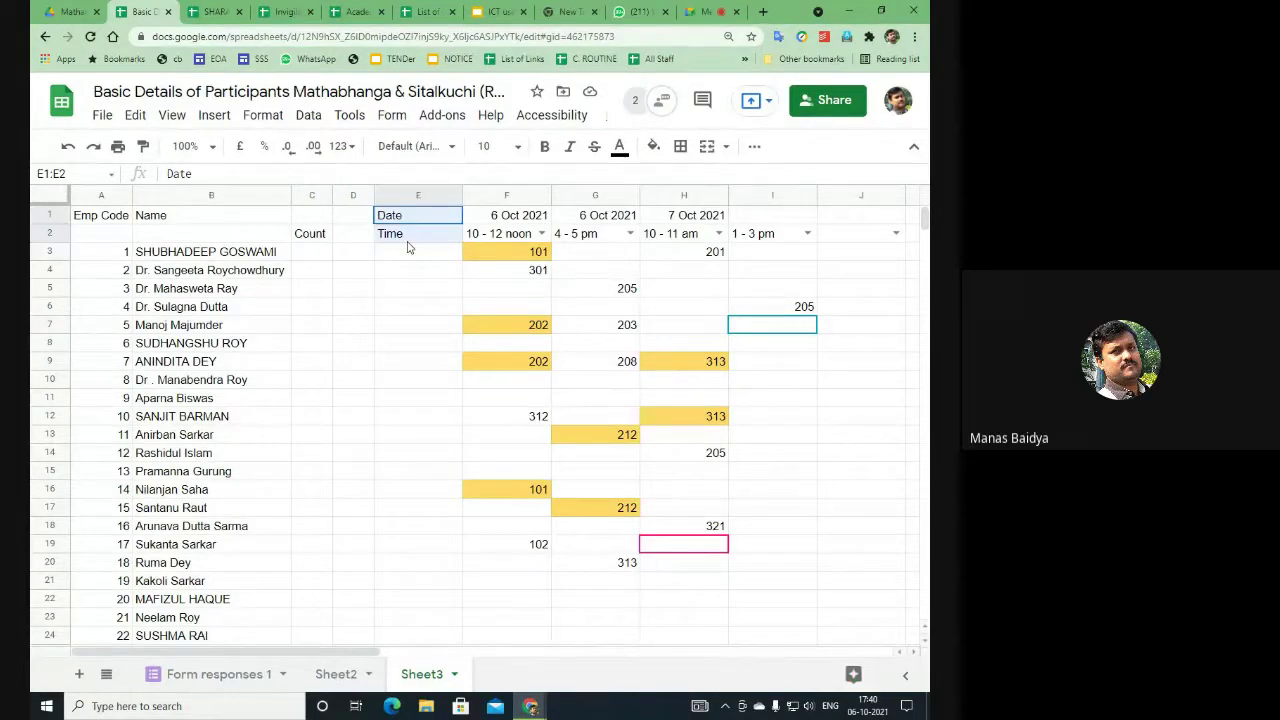
pyautogui.click(349, 193)
pyautogui.rightClick(349, 193)
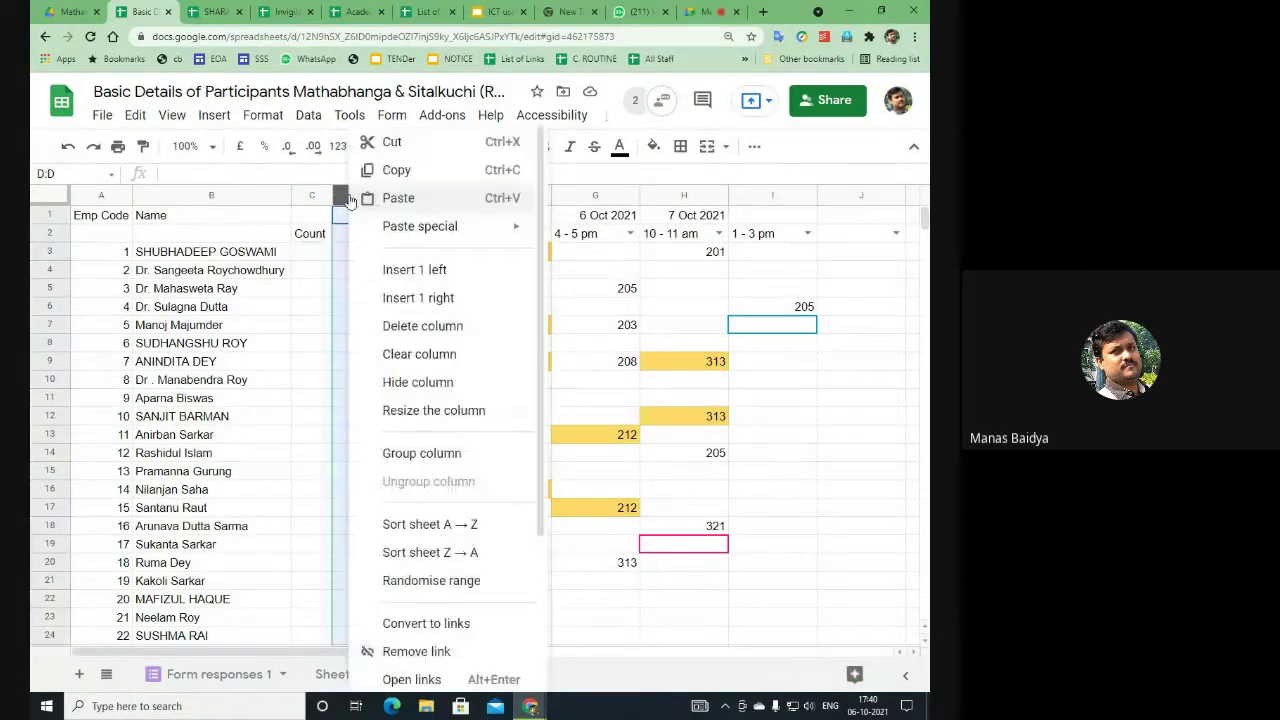
pyautogui.click(419, 327)
pyautogui.click(352, 382)
# Step: Enter the formula =count(E3:J3) in cell C3 to count the first employee's duties
pyautogui.click(313, 254)
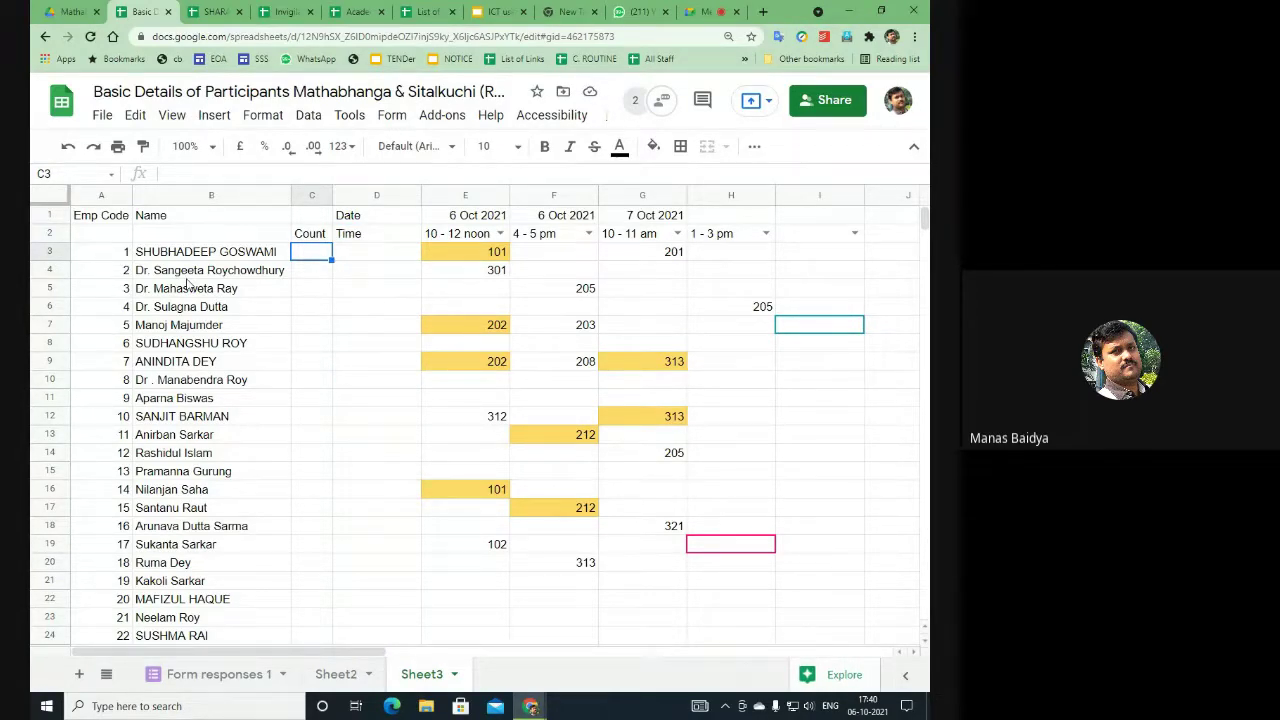
pyautogui.click(188, 175)
pyautogui.write('=')
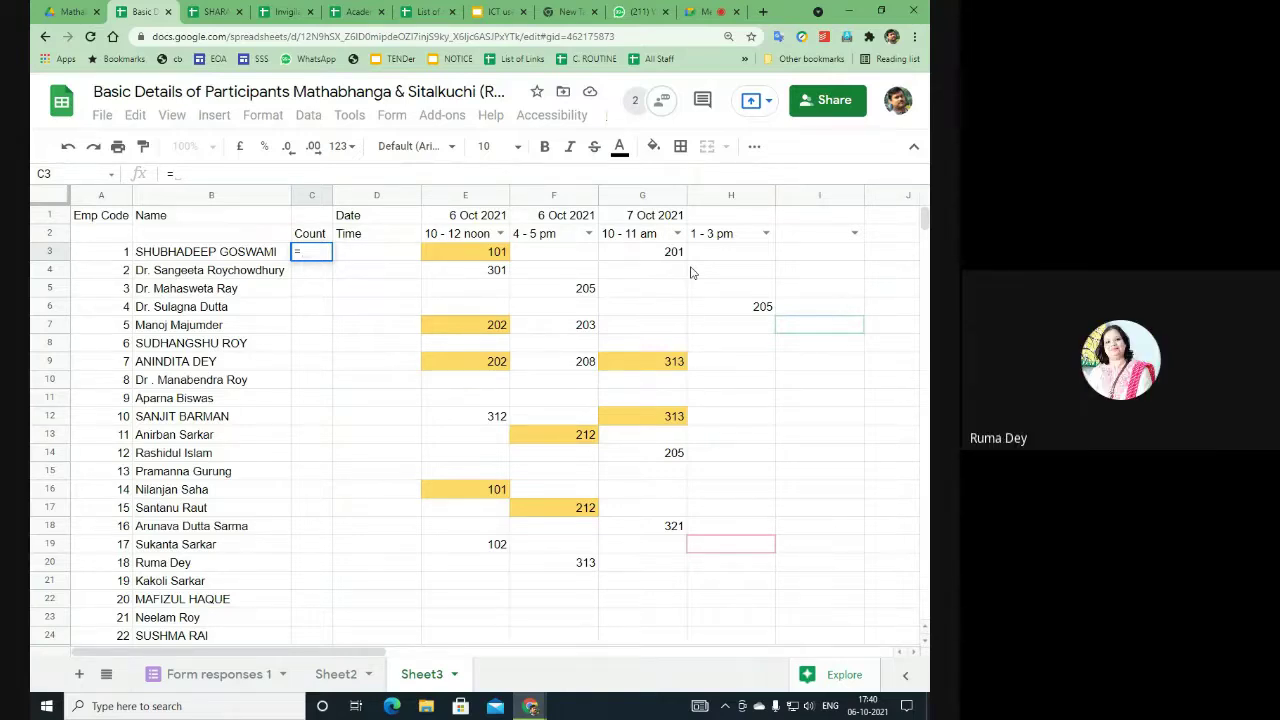
pyautogui.write('c')
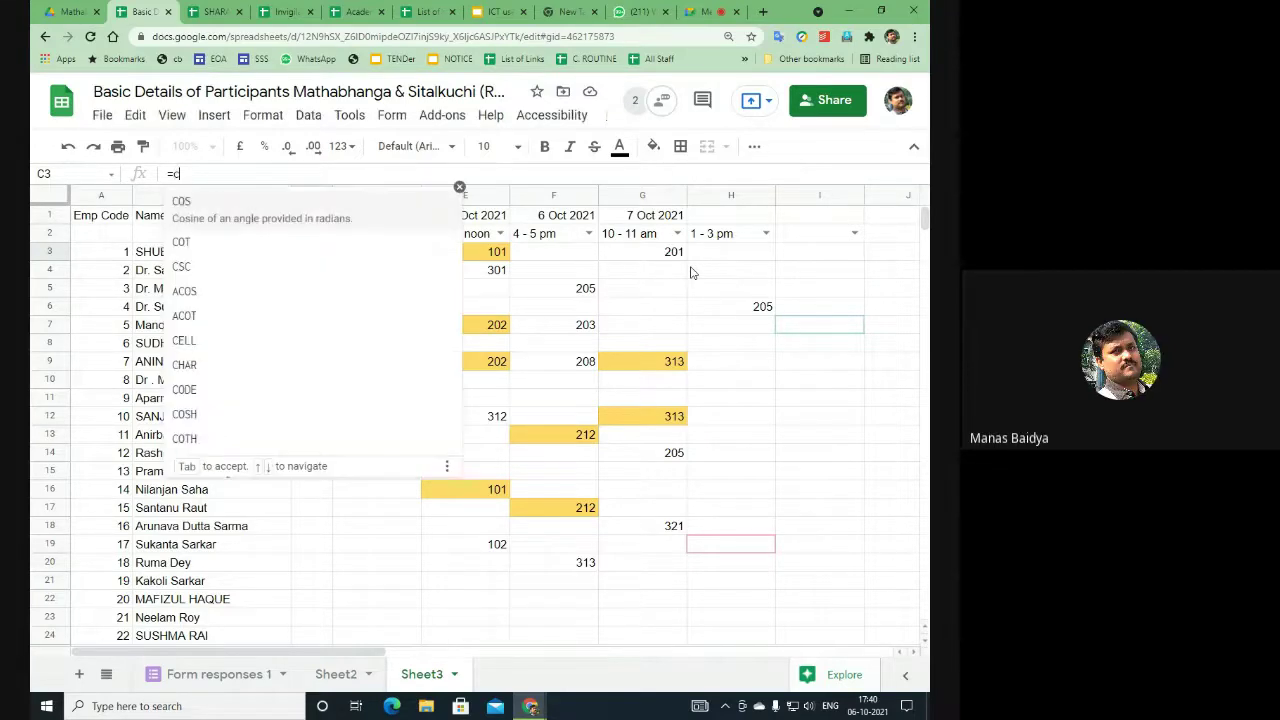
pyautogui.write('ount')
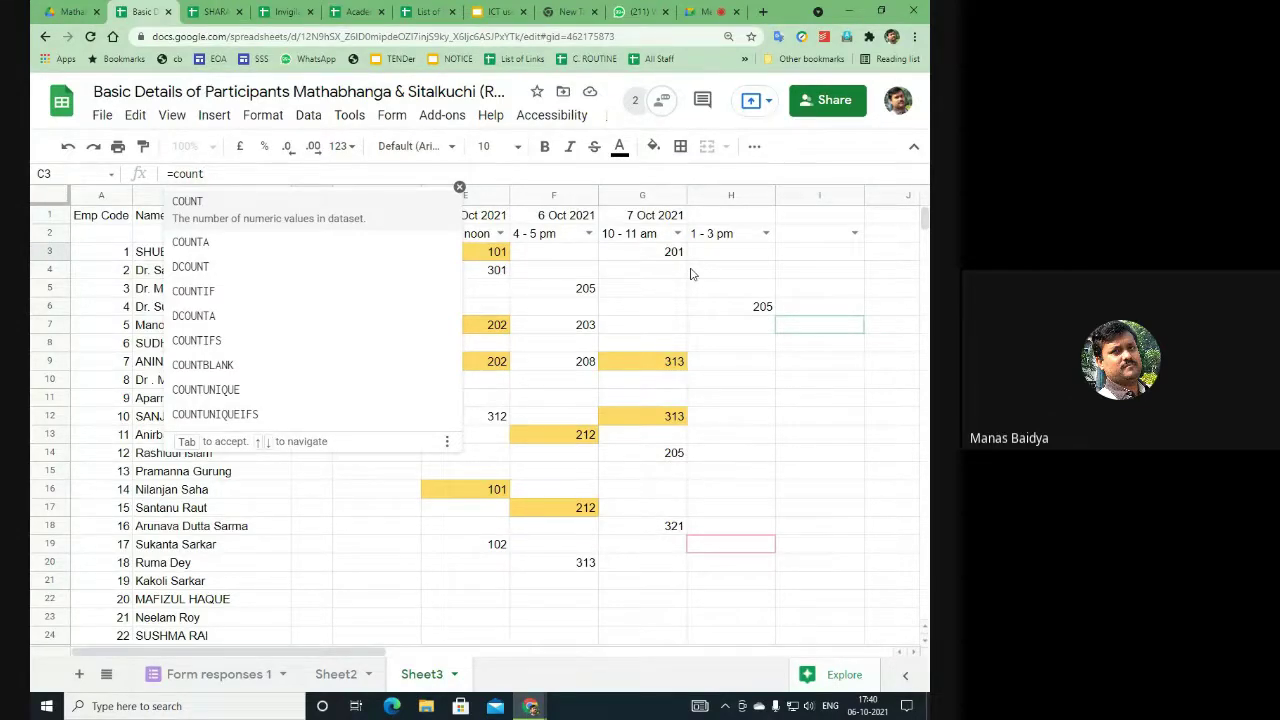
pyautogui.write('(')
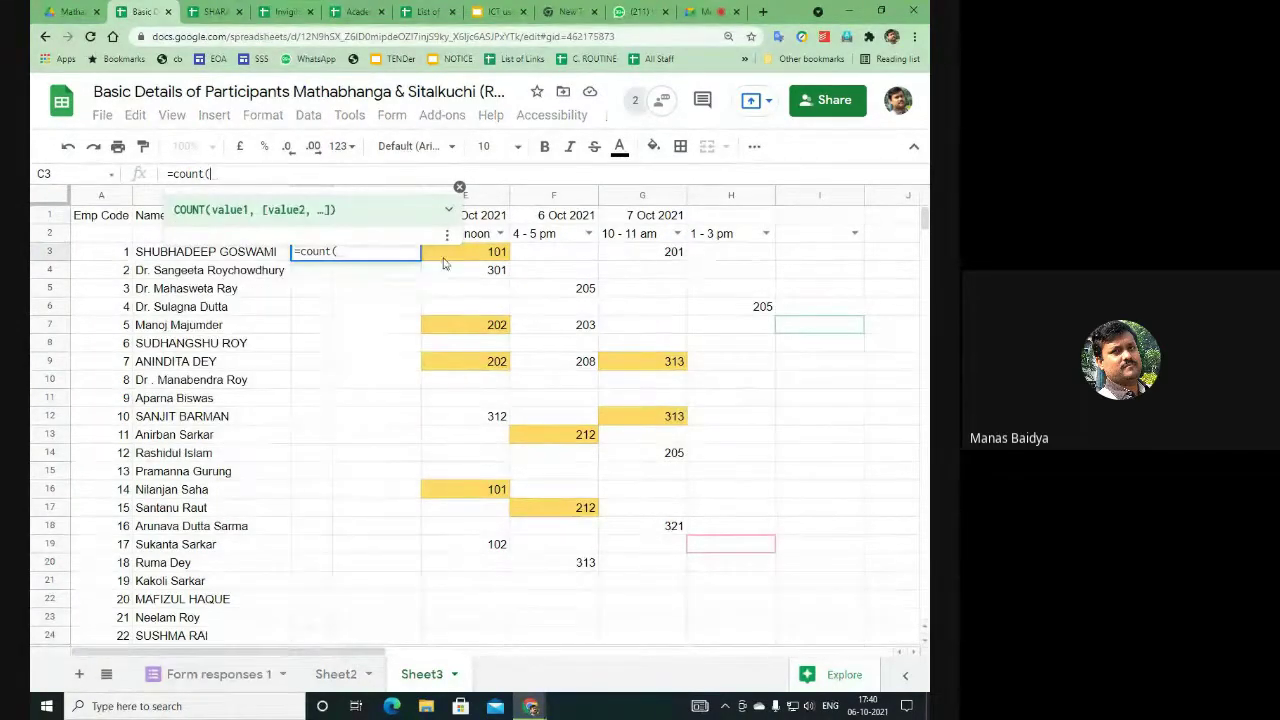
pyautogui.moveTo(445, 257); pyautogui.dragTo(885, 257)
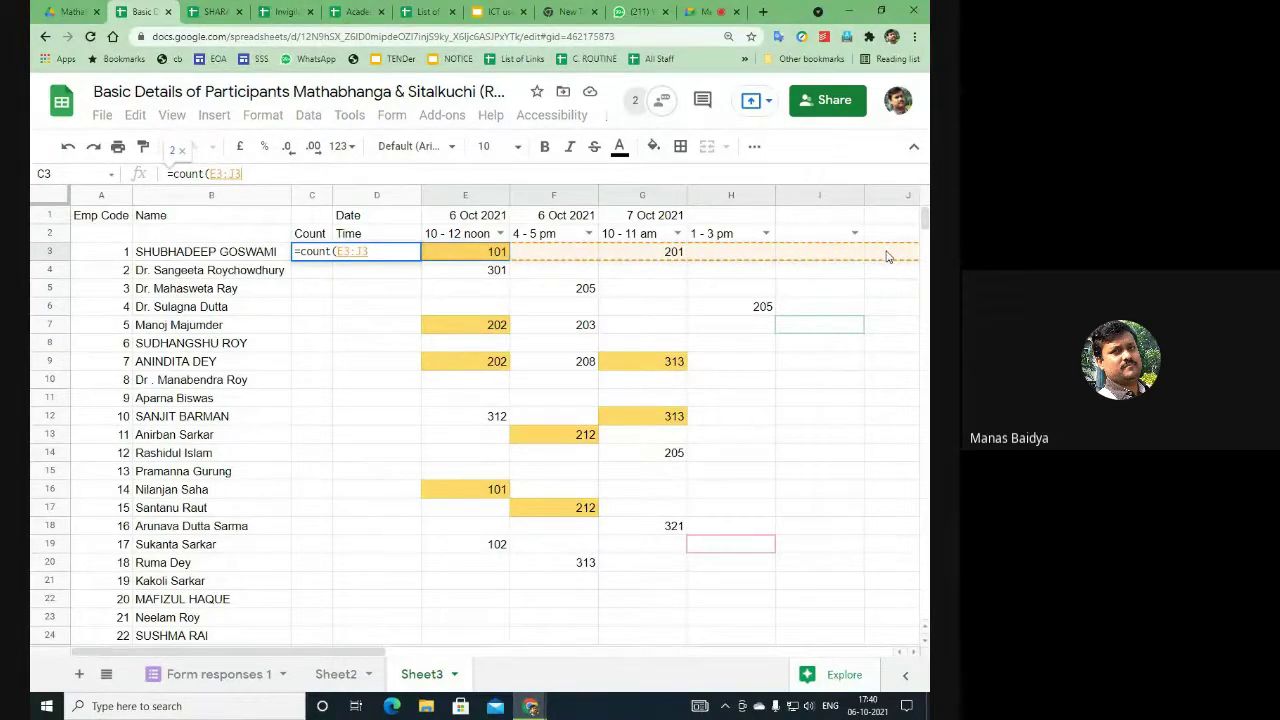
pyautogui.click(238, 174)
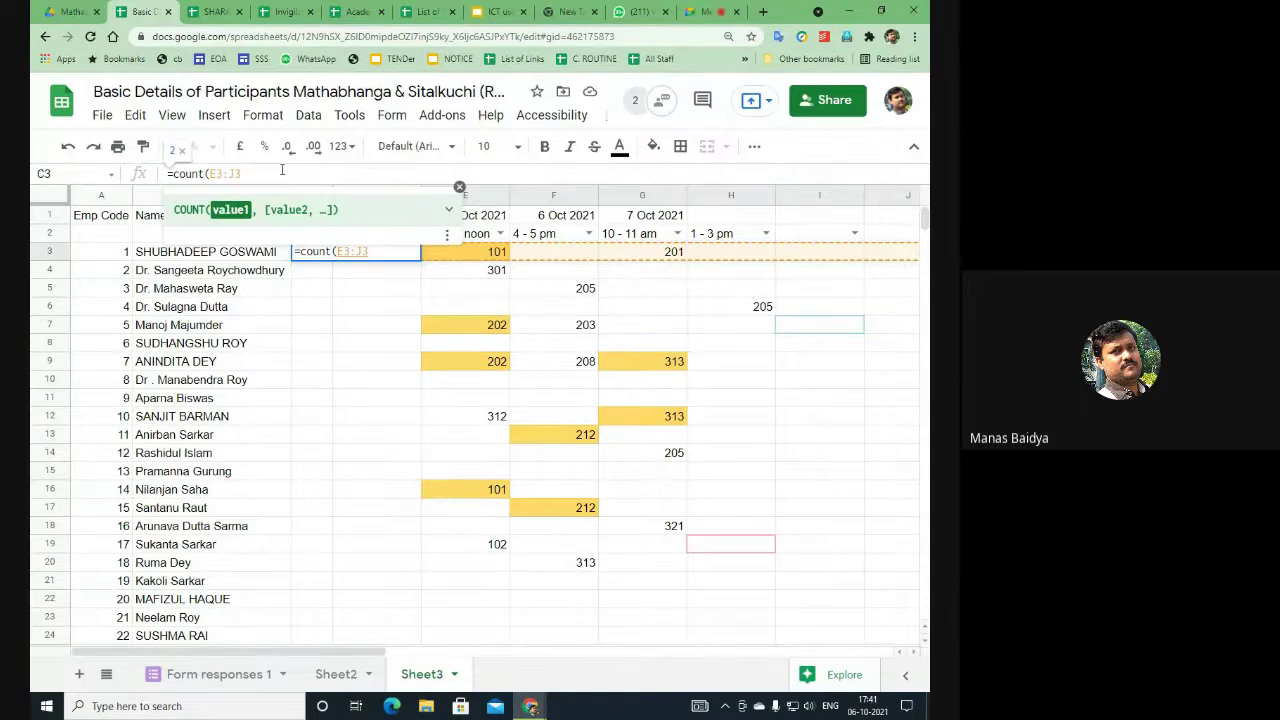
pyautogui.write(')')
pyautogui.press('Return')
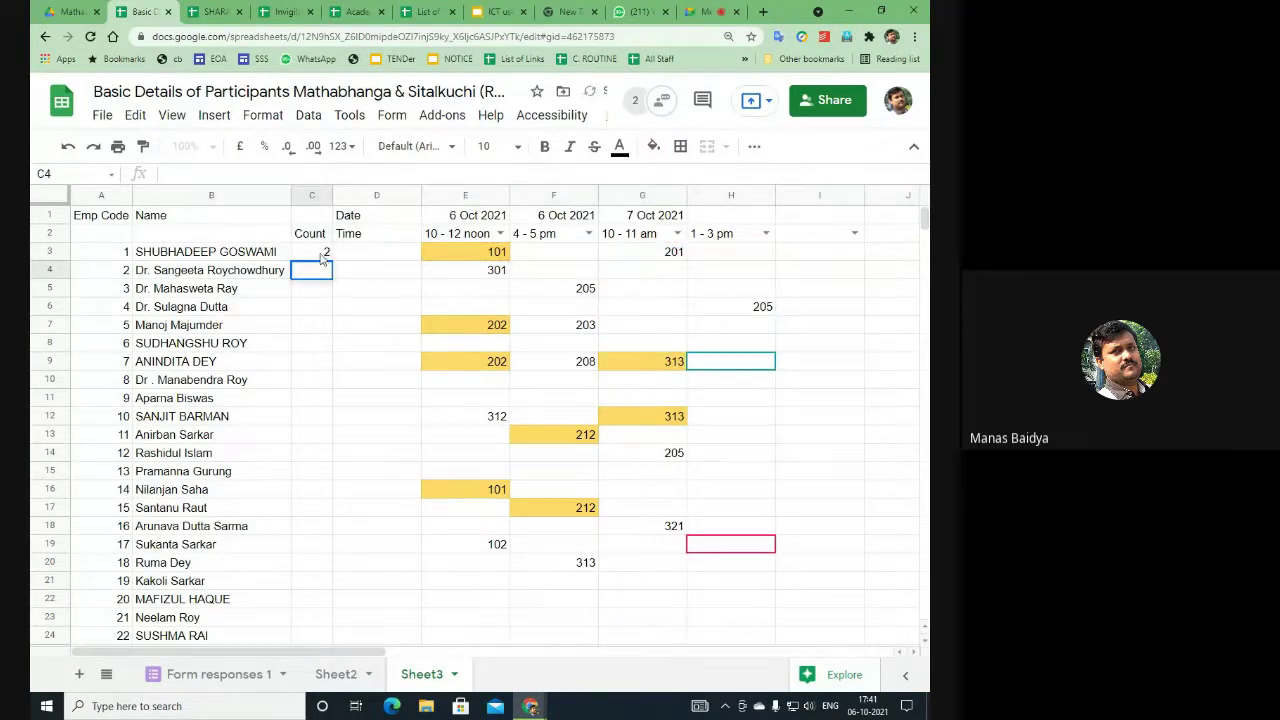
# Step: Enter room 101 in cell F3 for the first employee's 4 - 5 pm slot on 6 Oct 2021
pyautogui.doubleClick(565, 254)
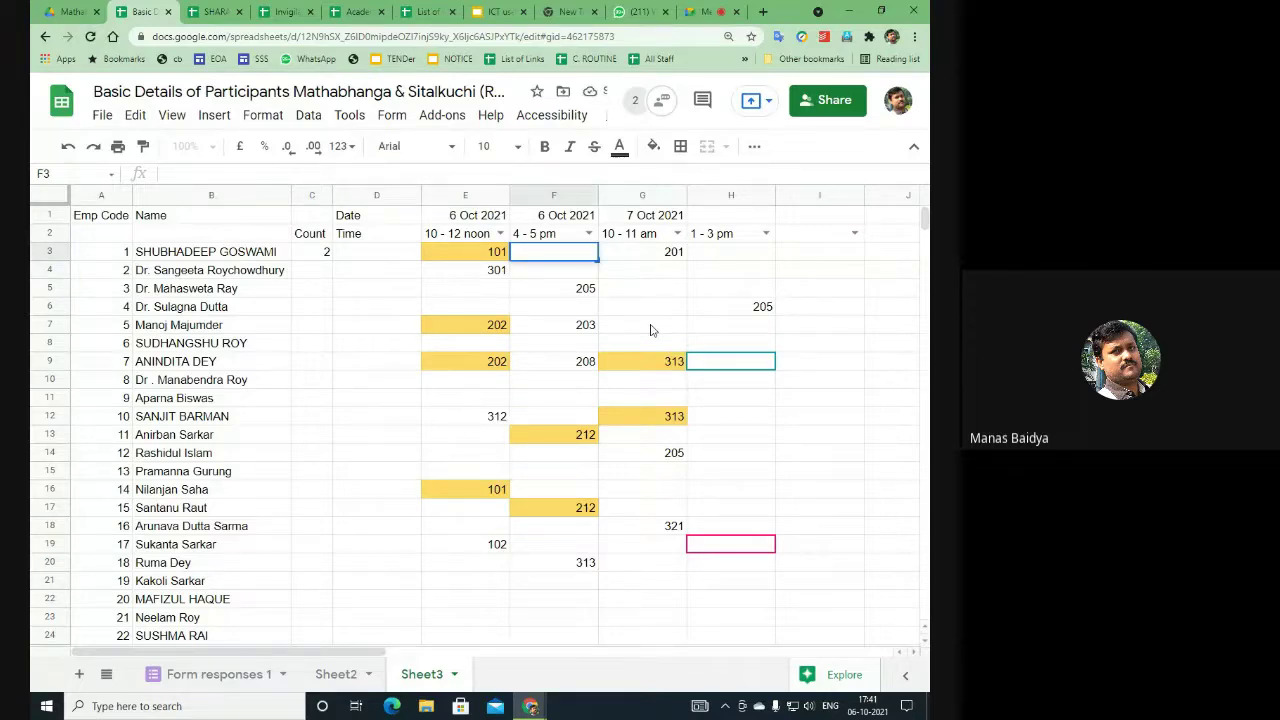
pyautogui.write('101')
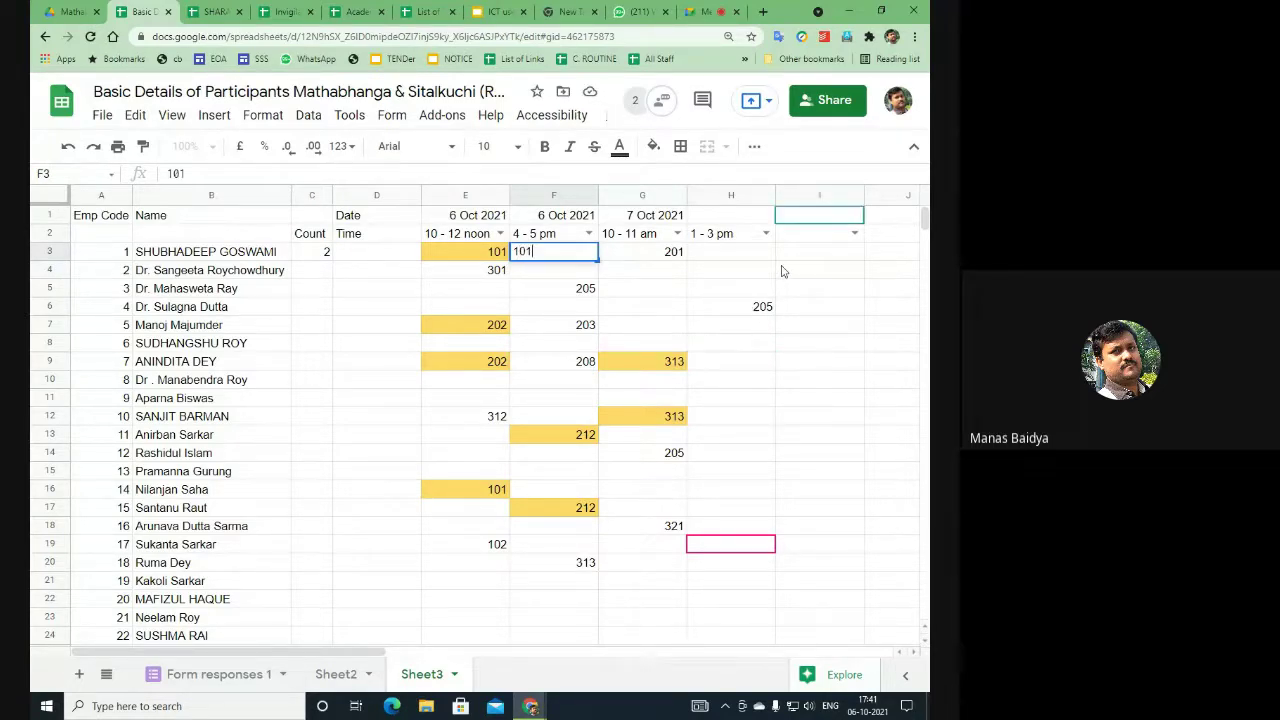
pyautogui.click(781, 270)
# Step: Fill the count formula from C3 down to C25 for all listed employees
pyautogui.click(312, 255)
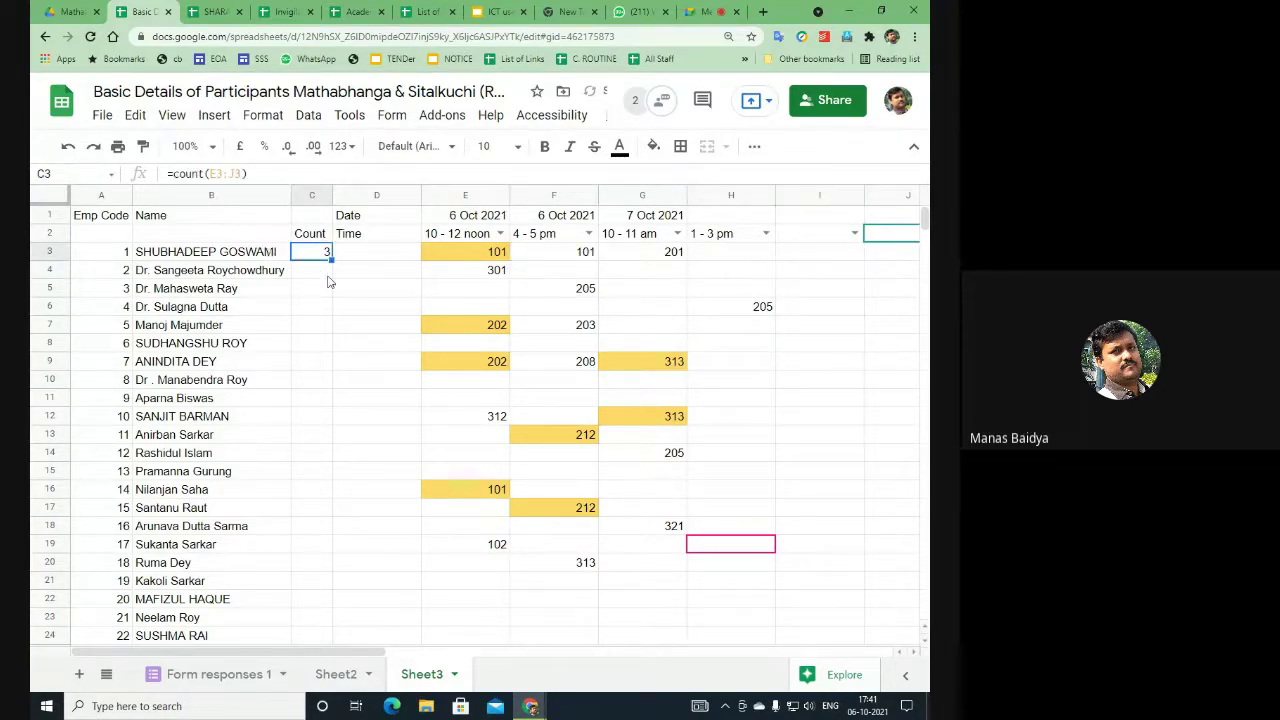
pyautogui.moveTo(331, 260); pyautogui.dragTo(420, 521)
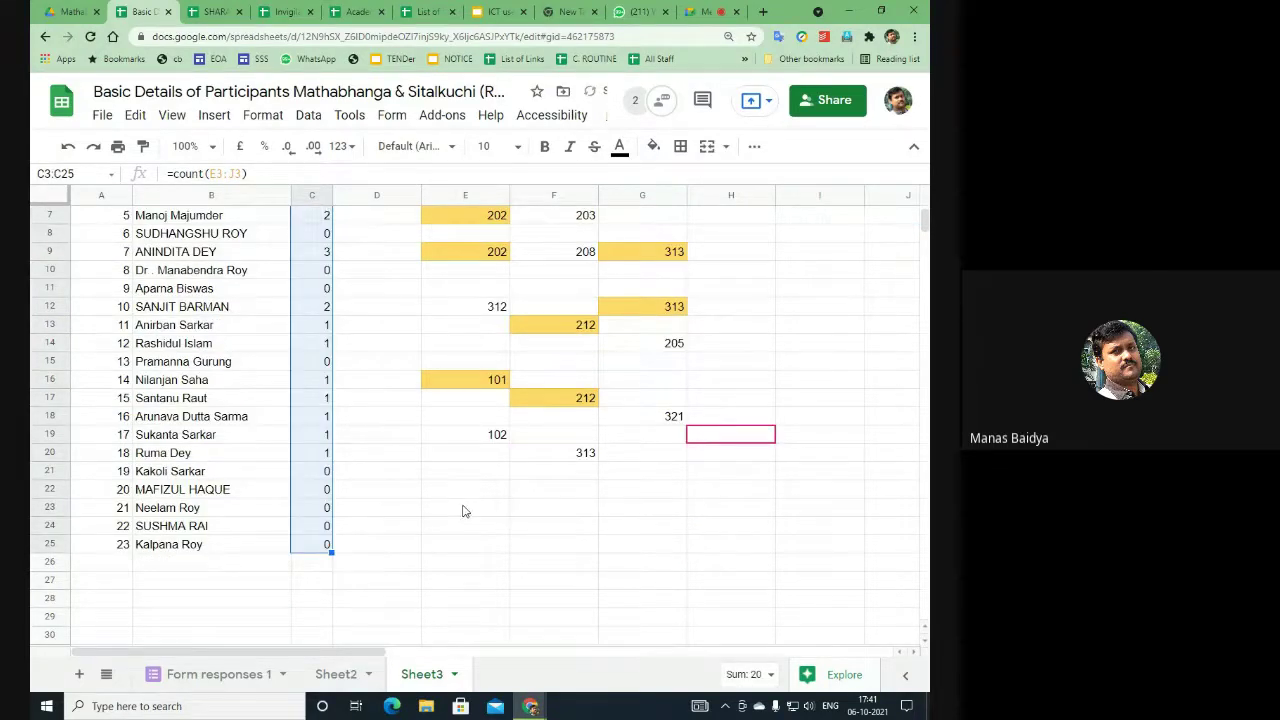
pyautogui.scroll(2, 465, 511)
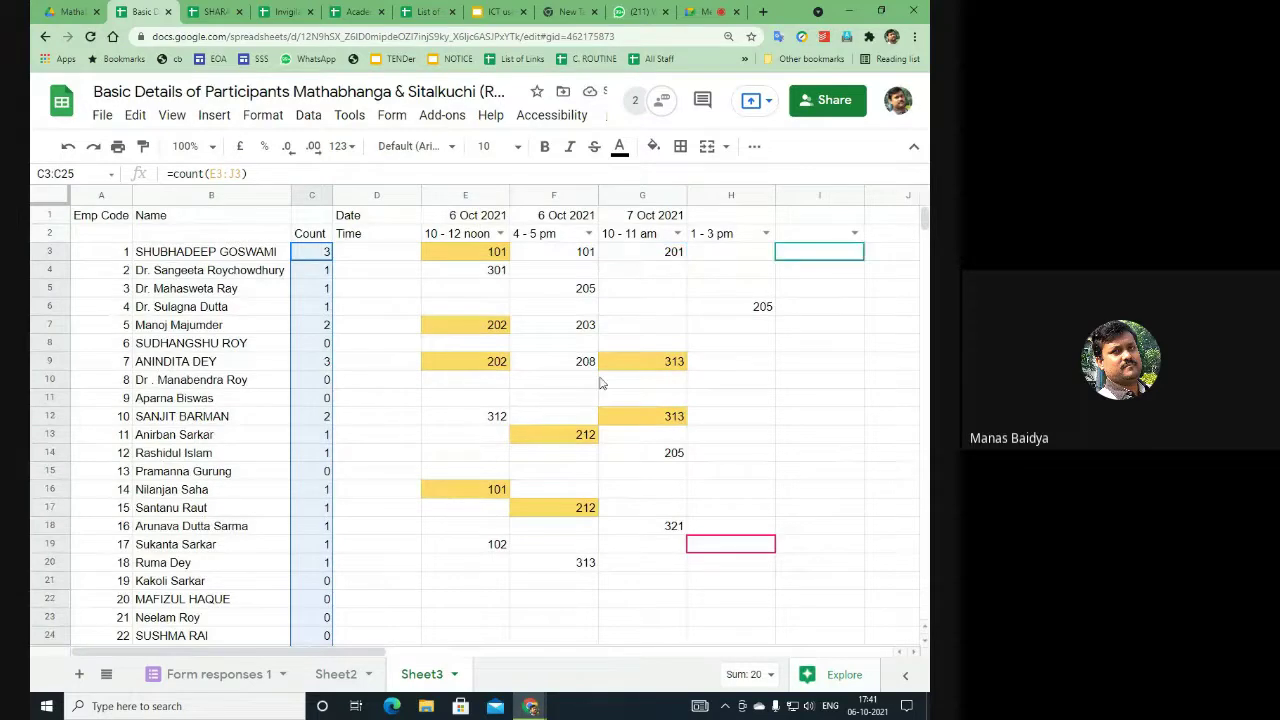
# Step: Enter 301 in cell G7 for the 10 - 11 am slot and check that employee's duty count in C7
pyautogui.click(651, 327)
pyautogui.write('301')
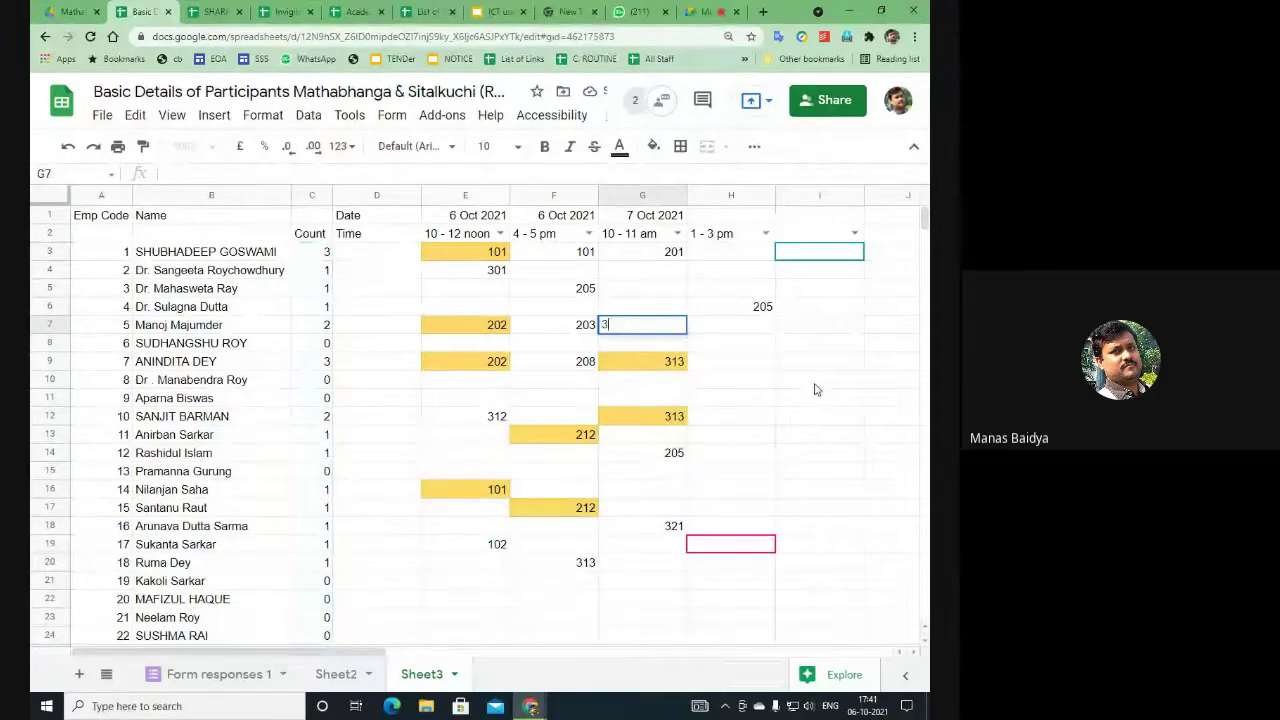
pyautogui.click(815, 381)
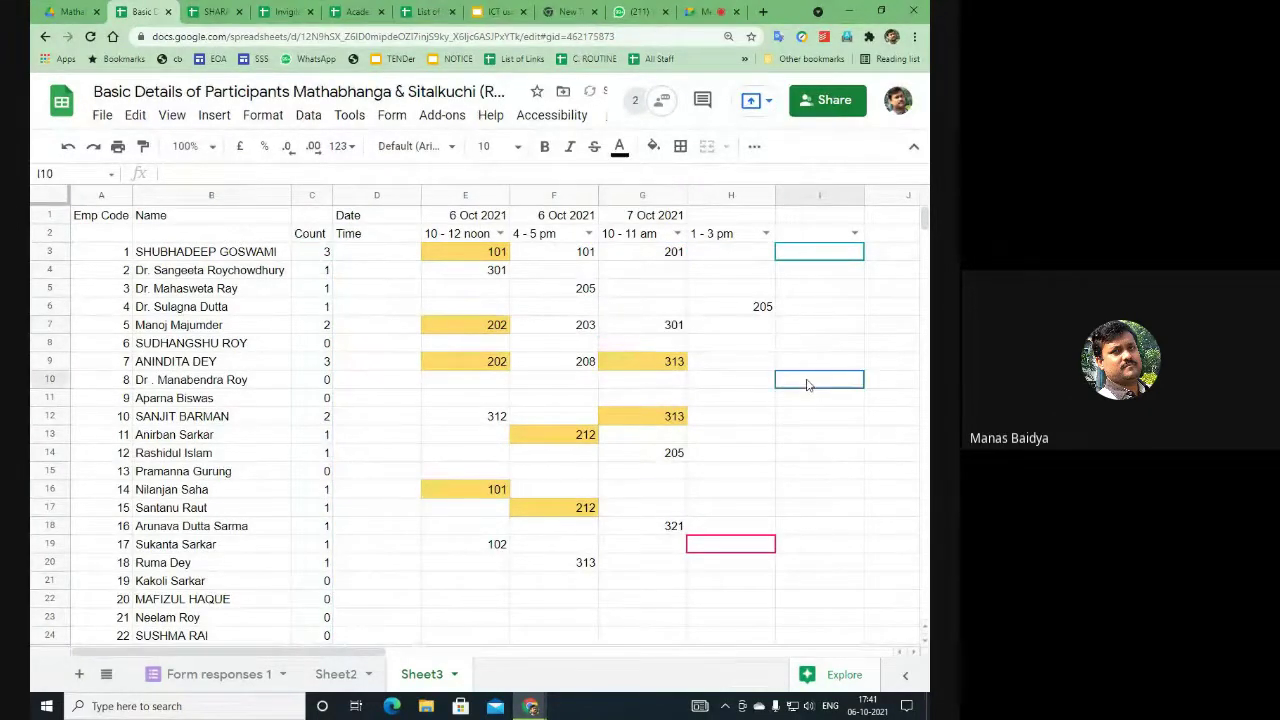
pyautogui.click(326, 330)
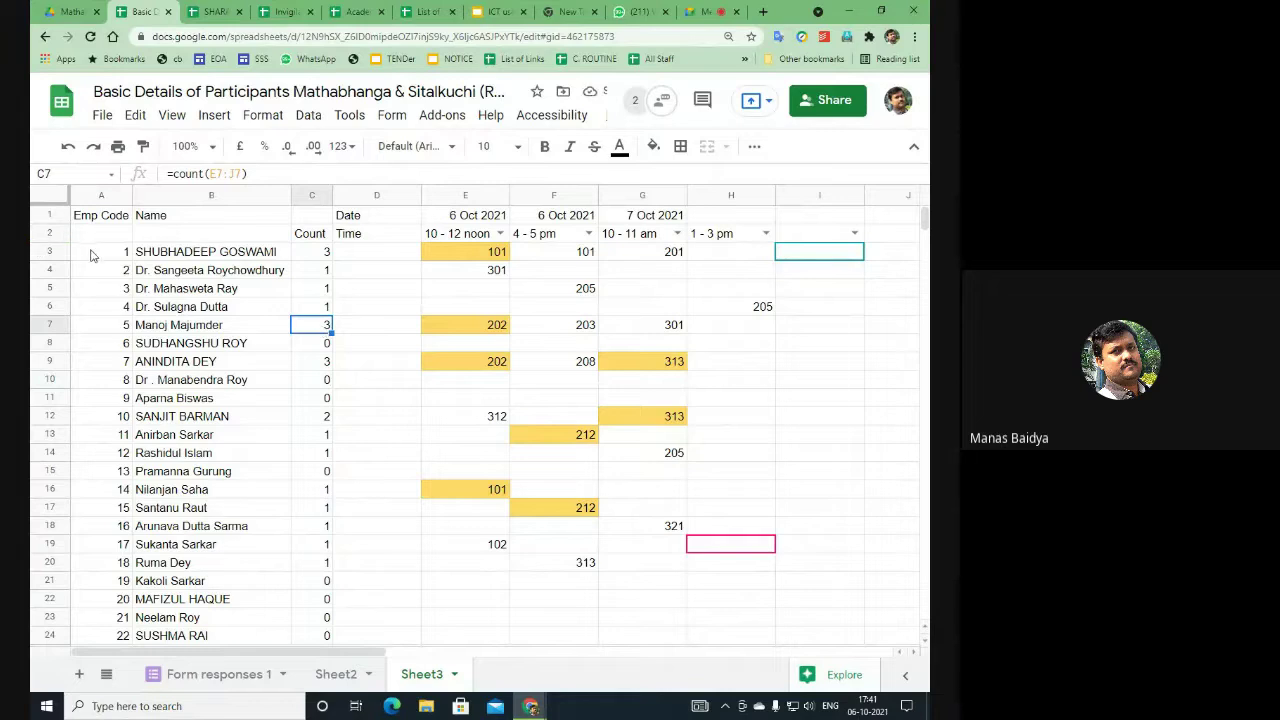
# Step: Apply the light green alternating colours style with a header to columns A to I, from row 1 to row 25
pyautogui.moveTo(95, 252); pyautogui.dragTo(812, 564)
pyautogui.click(263, 115)
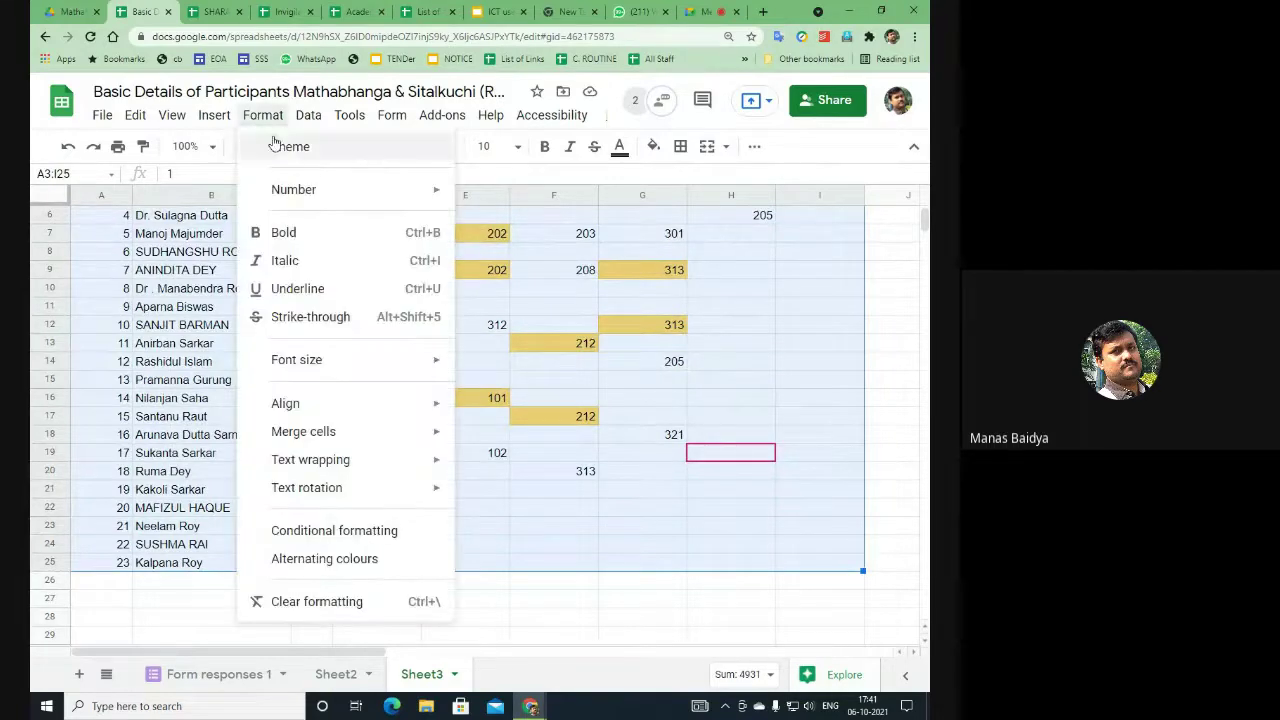
pyautogui.moveTo(297, 193)
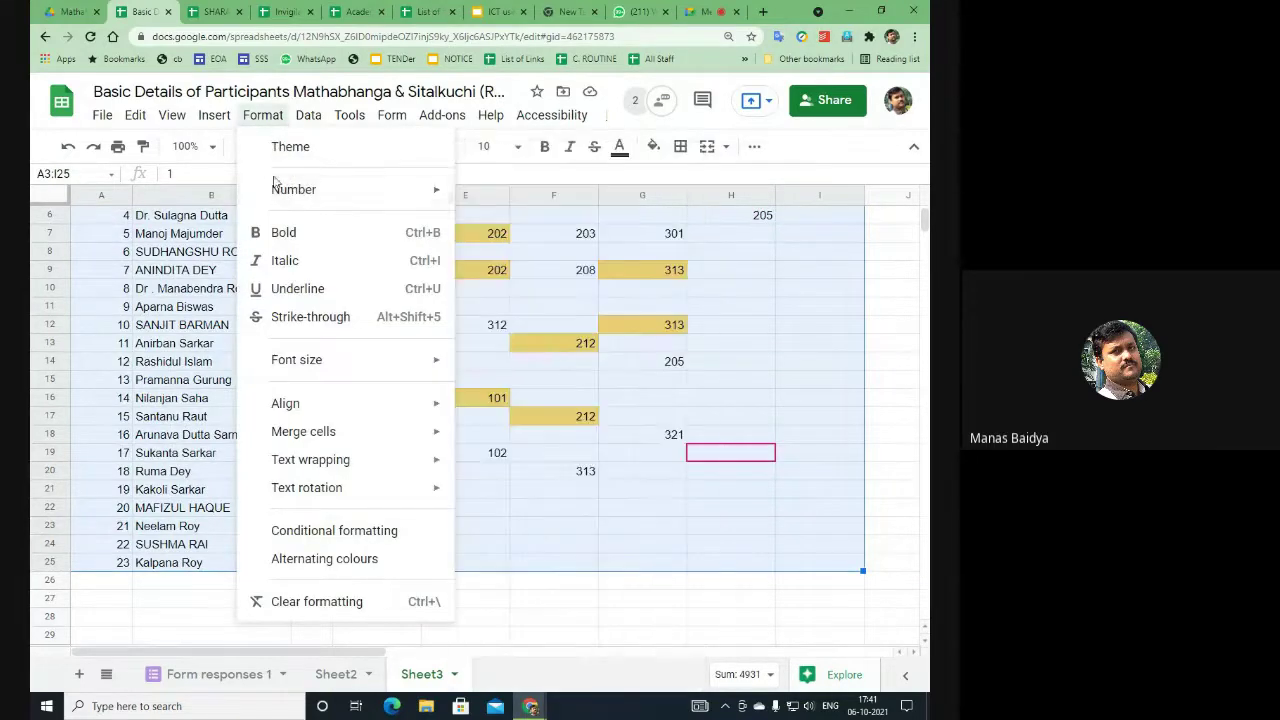
pyautogui.click(302, 562)
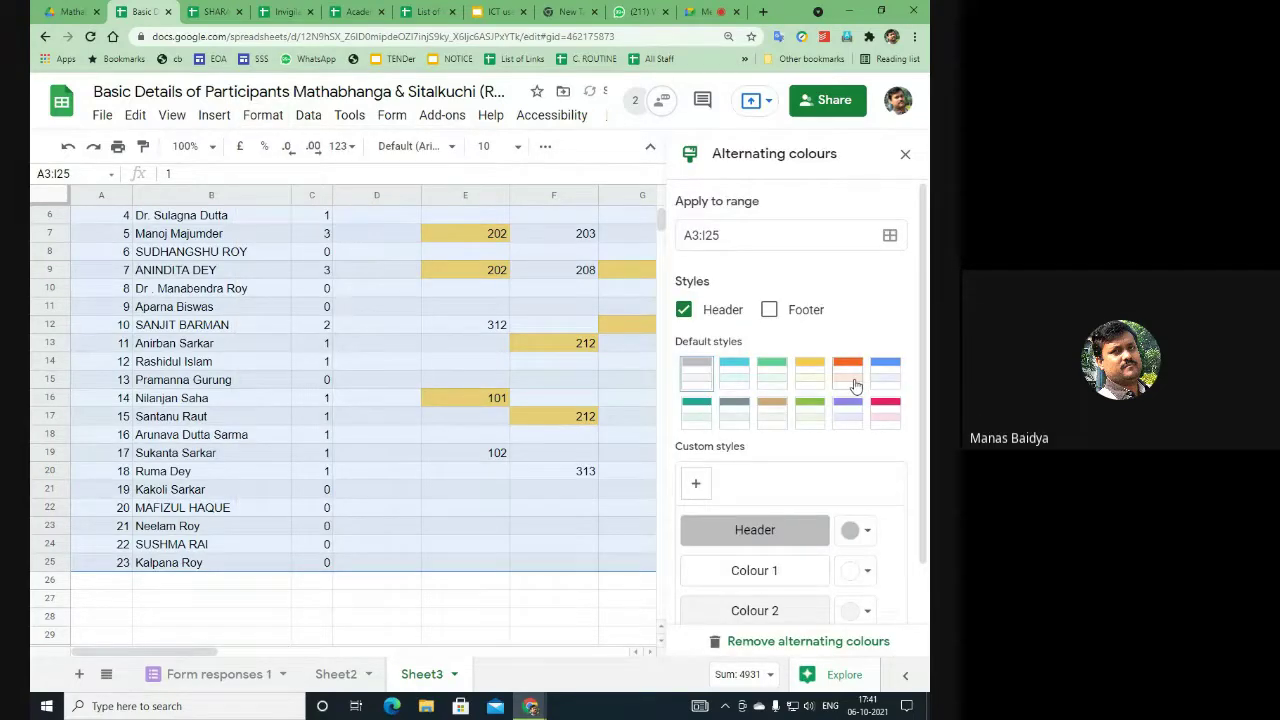
pyautogui.click(808, 422)
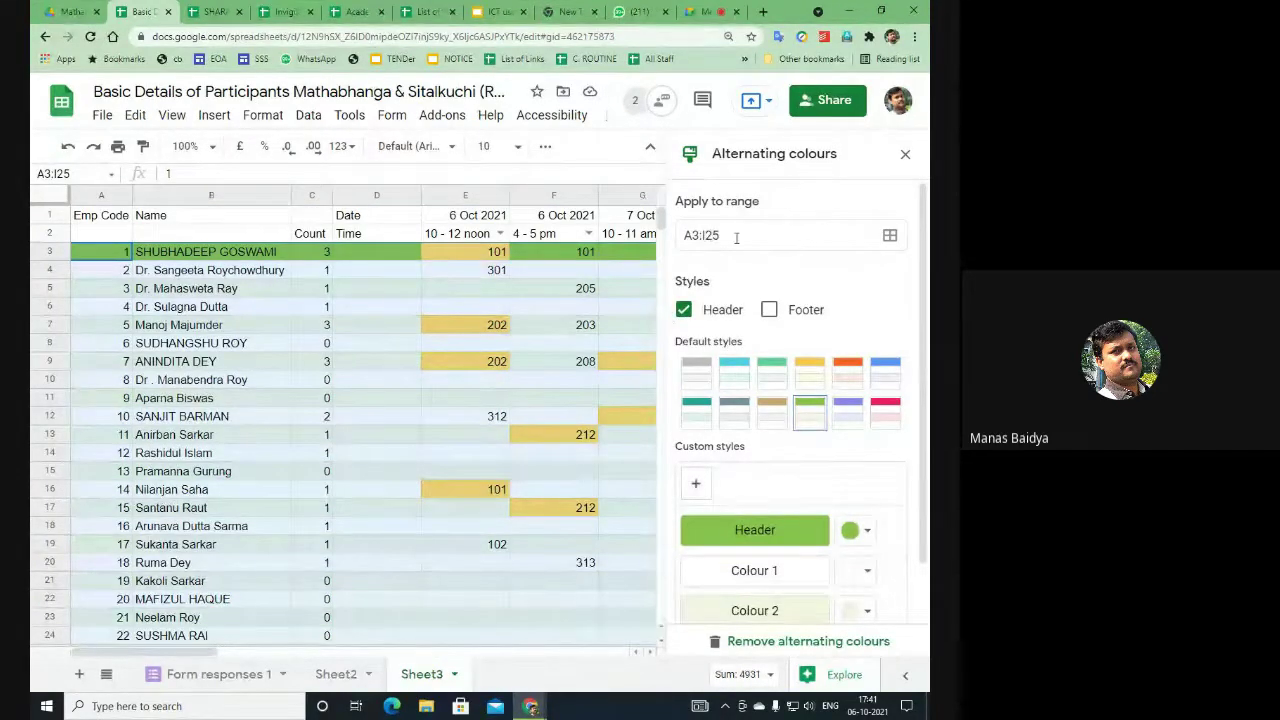
pyautogui.click(703, 235)
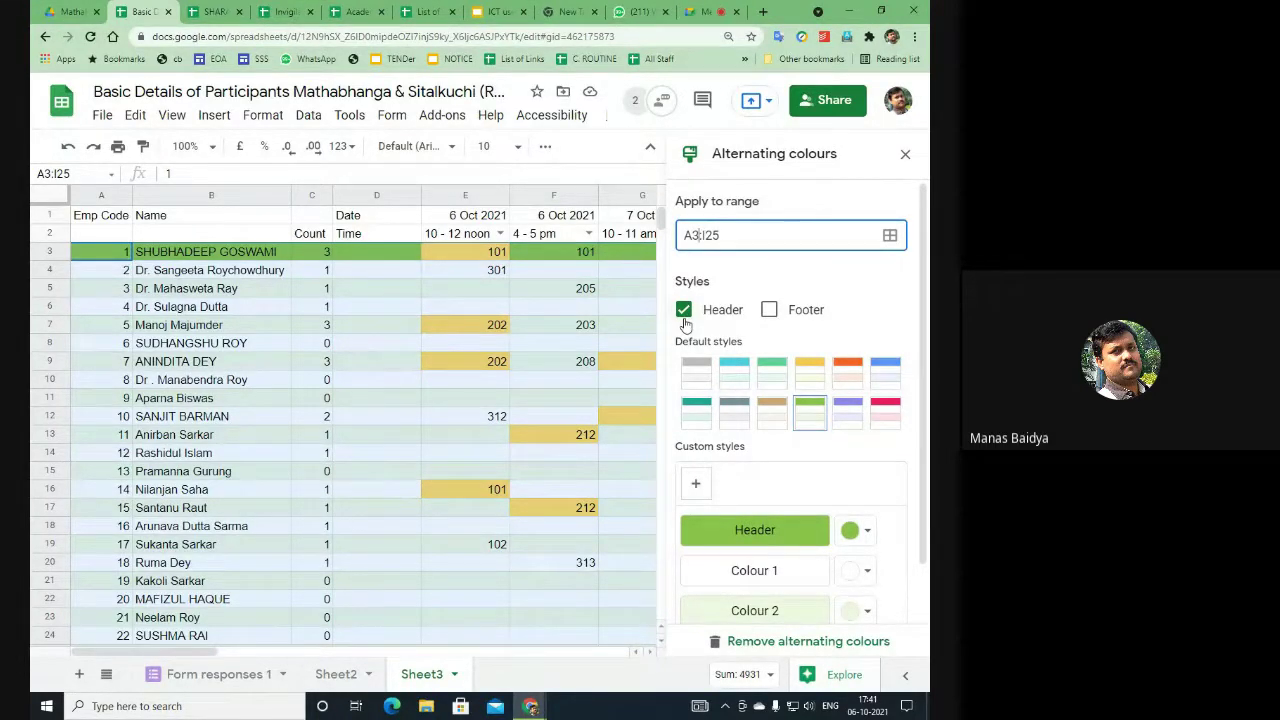
pyautogui.press('BackSpace')
pyautogui.press('BackSpace')
pyautogui.scroll(-1, 872, 502)
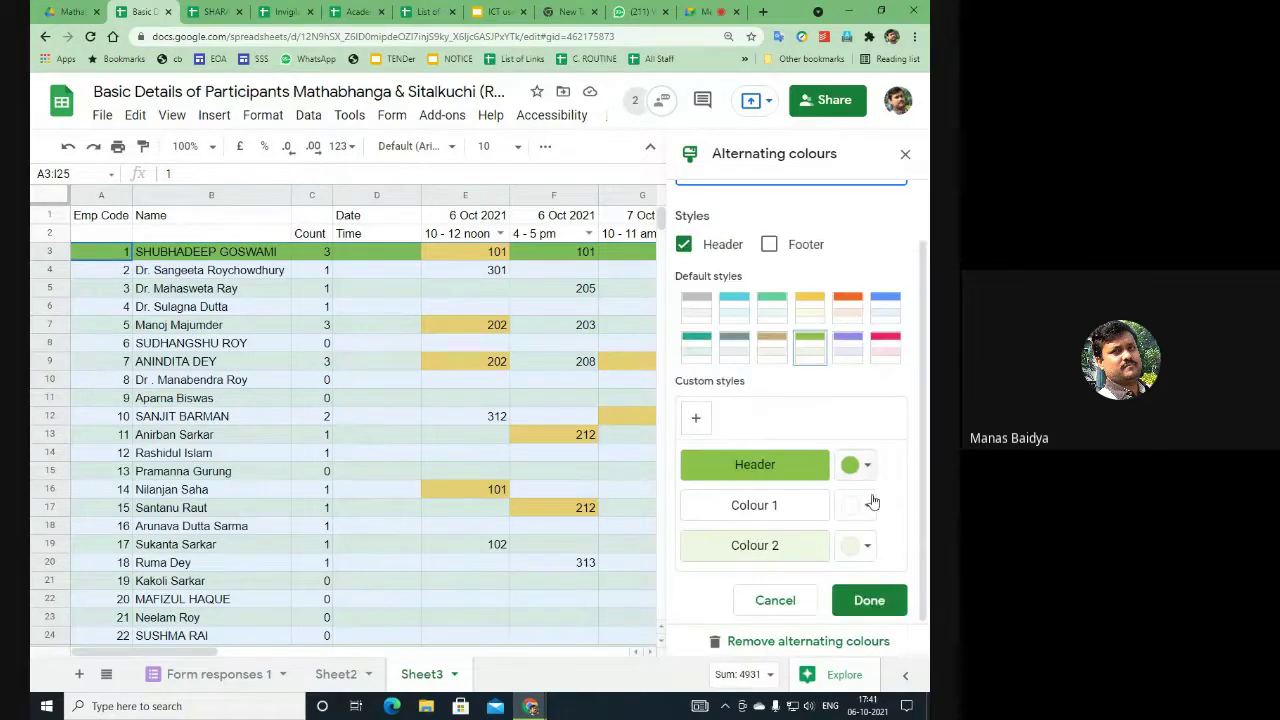
pyautogui.click(866, 600)
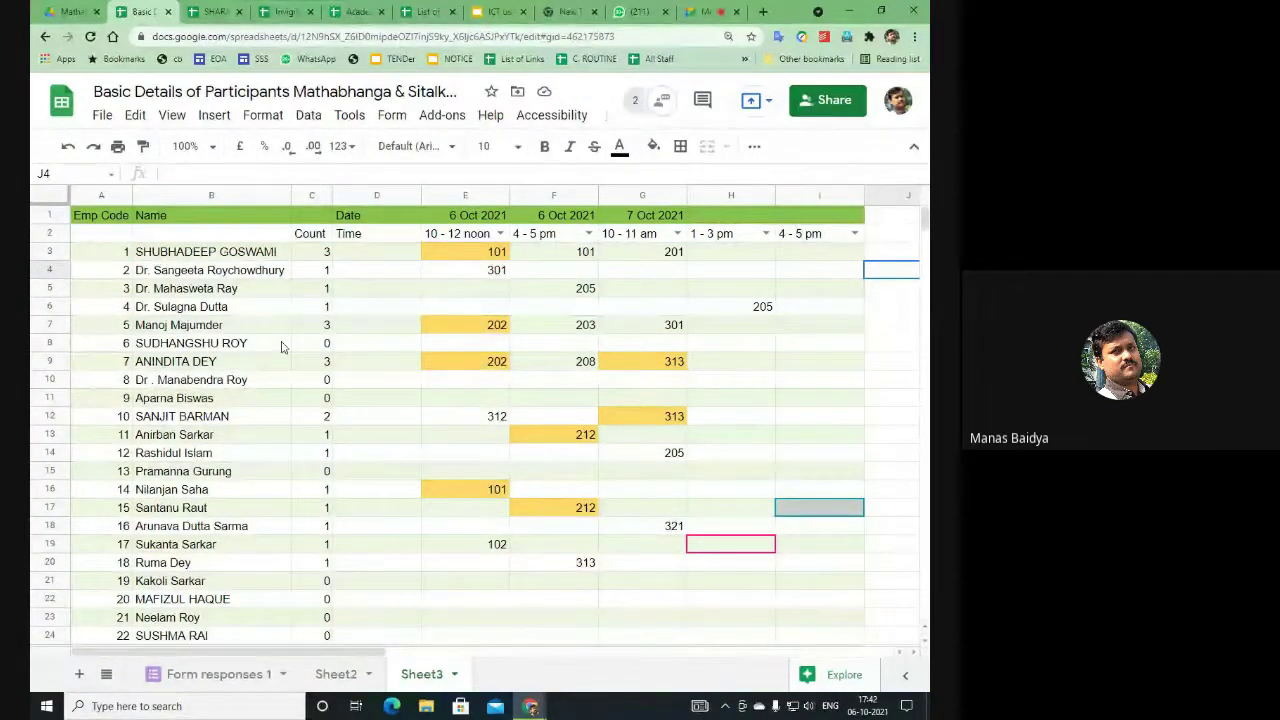
pyautogui.click(125, 221)
pyautogui.scroll(-3, 340, 322)
pyautogui.scroll(6, 340, 322)
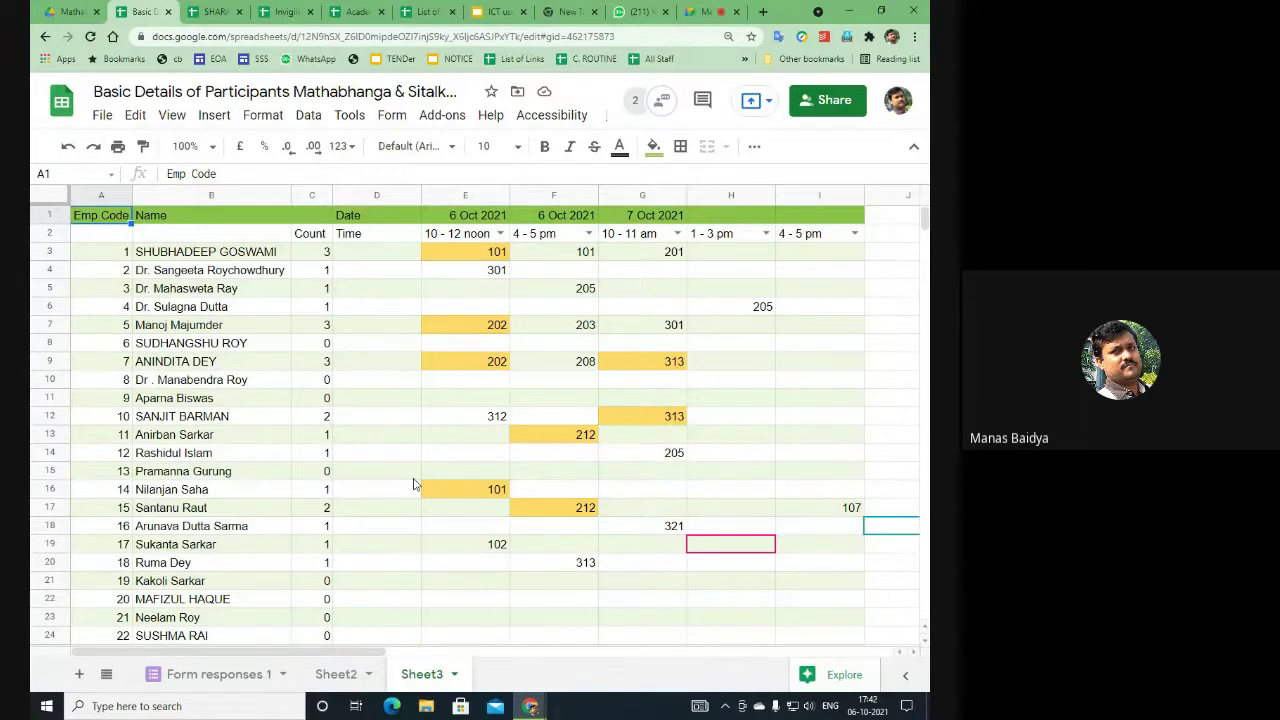
pyautogui.click(102, 115)
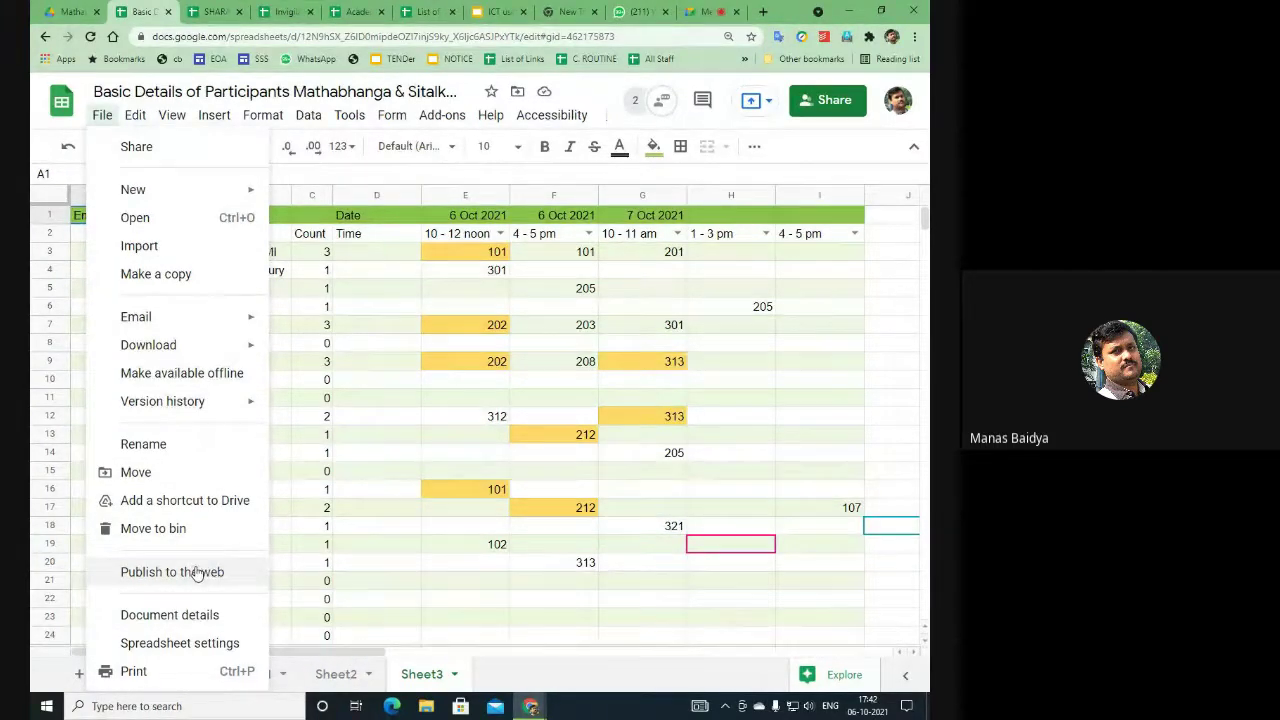
pyautogui.click(490, 600)
# Step: Rename Sheet3 as Duty Roster
pyautogui.click(454, 674)
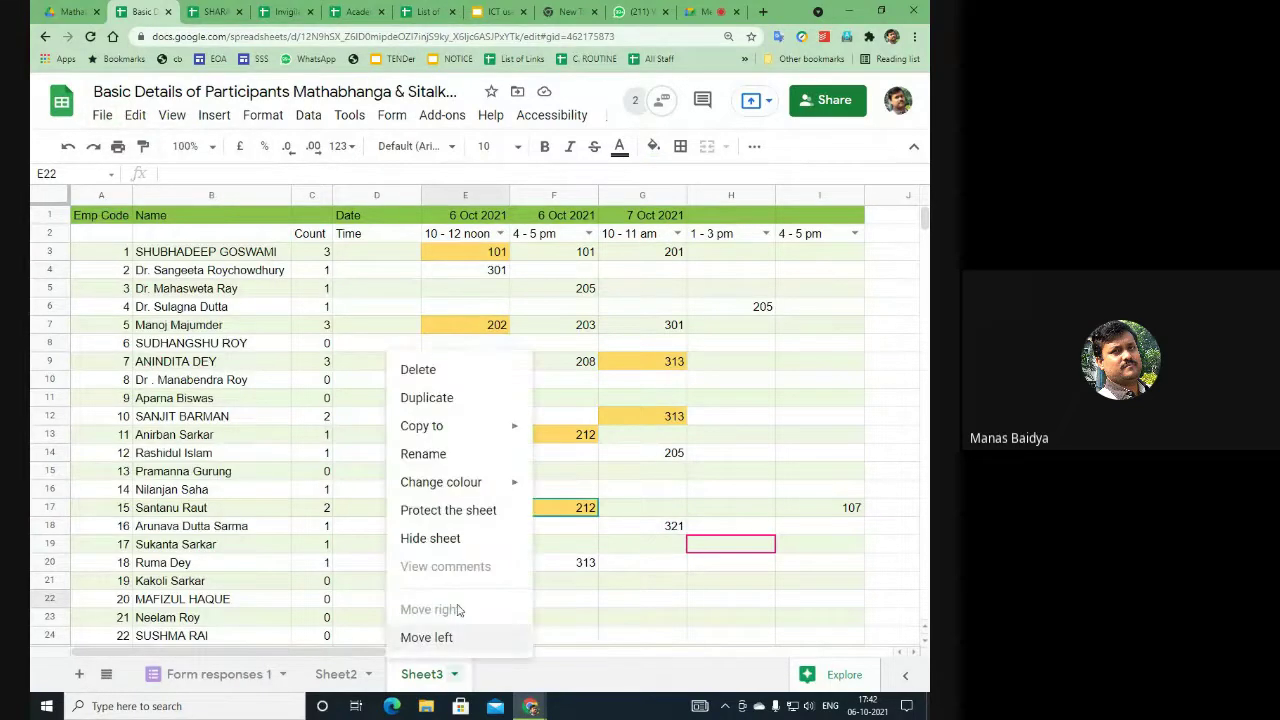
pyautogui.click(436, 458)
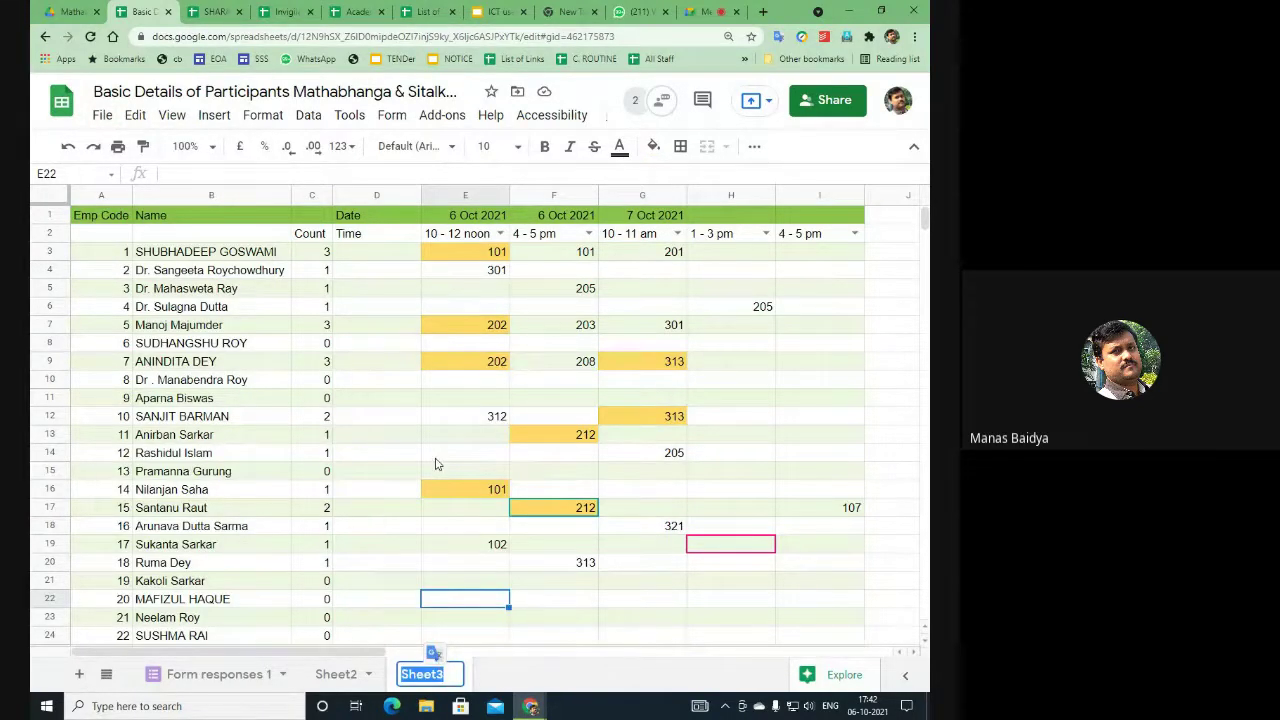
pyautogui.write('Ro')
pyautogui.press('BackSpace')
pyautogui.press('BackSpace')
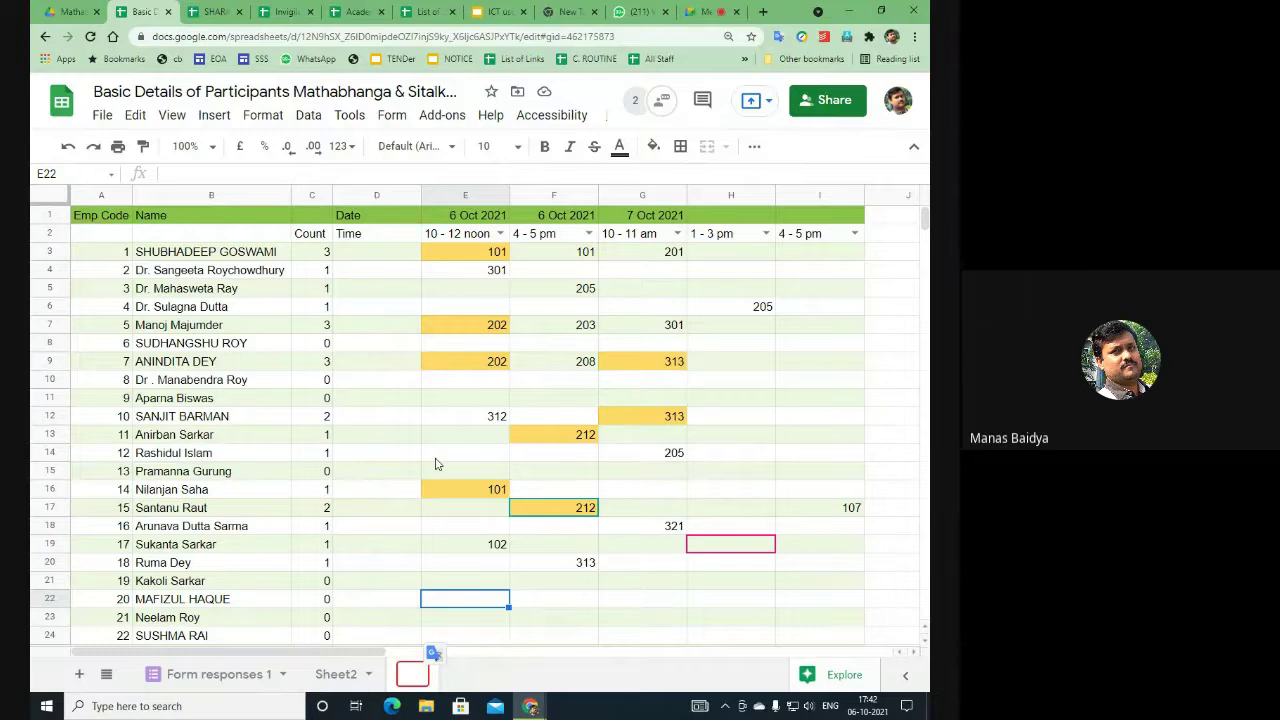
pyautogui.write('Duty ')
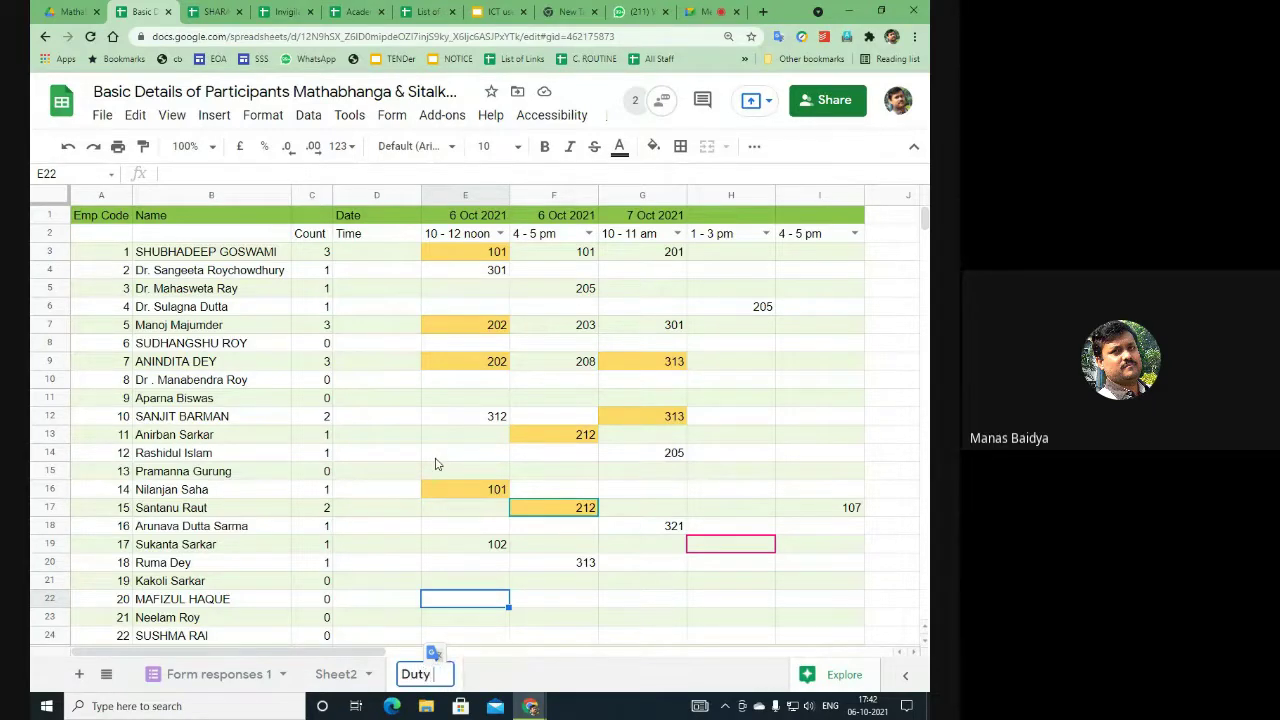
pyautogui.write('Roster')
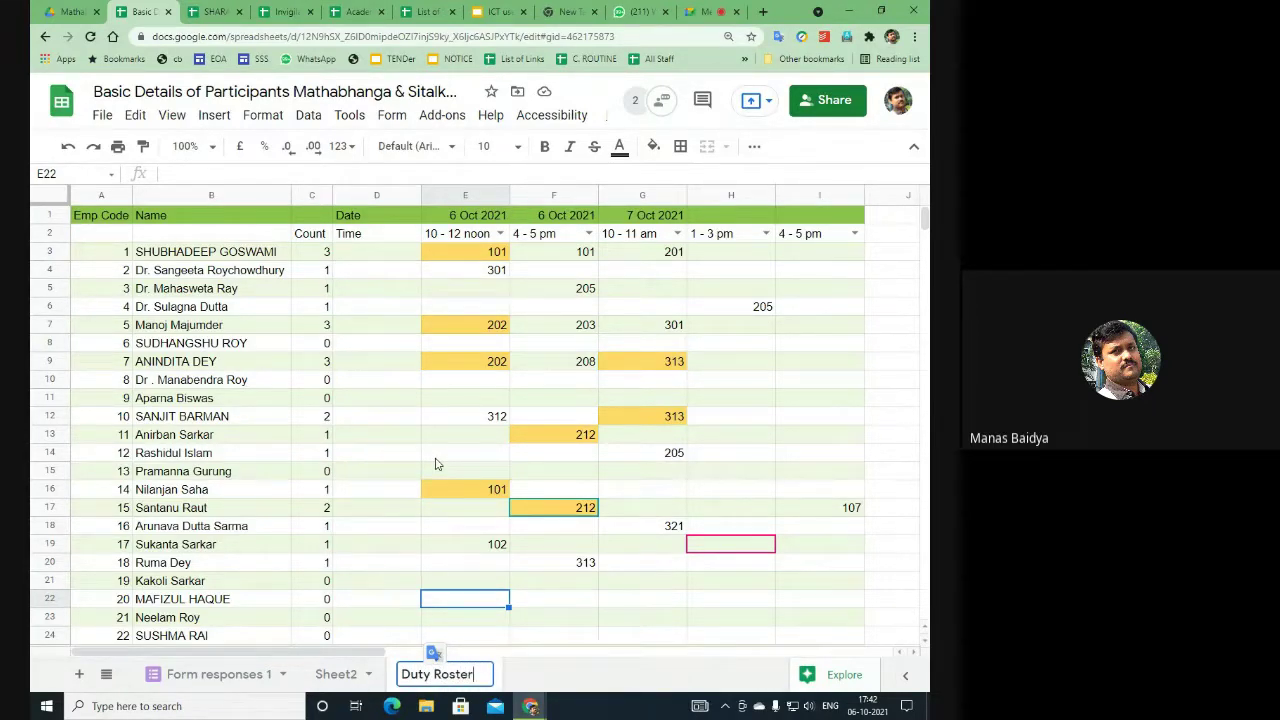
pyautogui.press('Return')
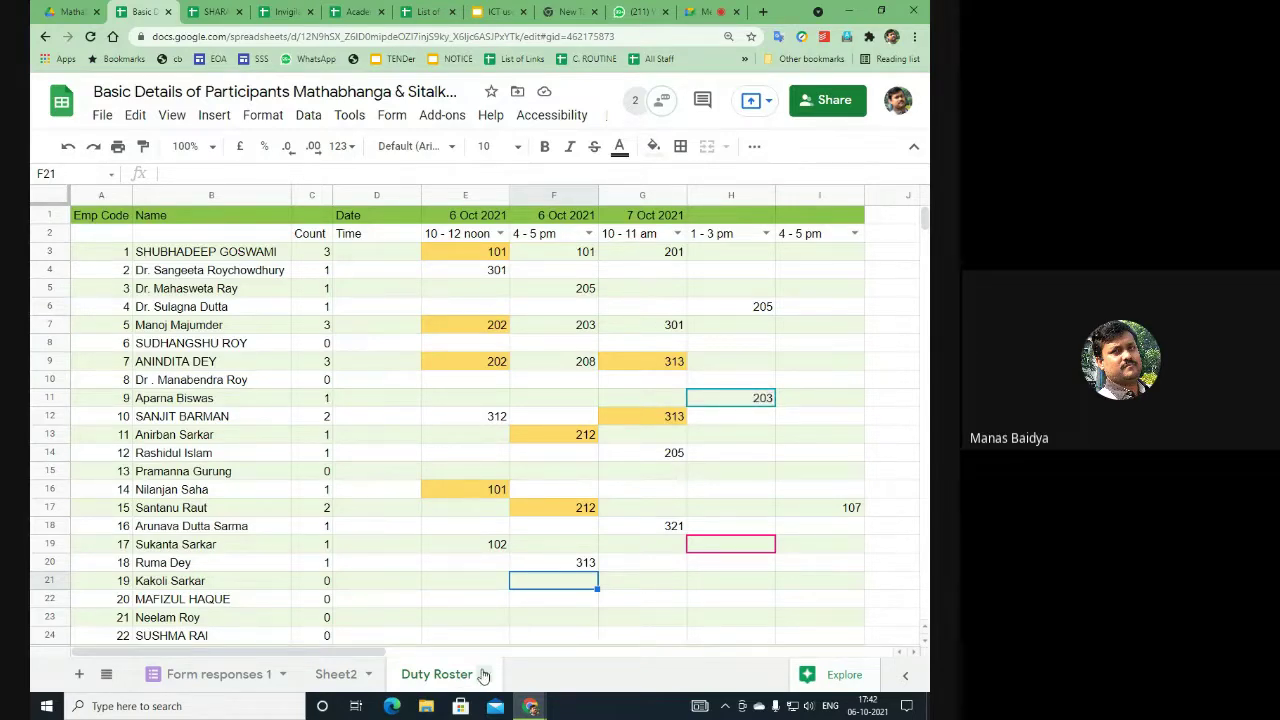
# Step: Duplicate the Duty Roster sheet
pyautogui.click(485, 676)
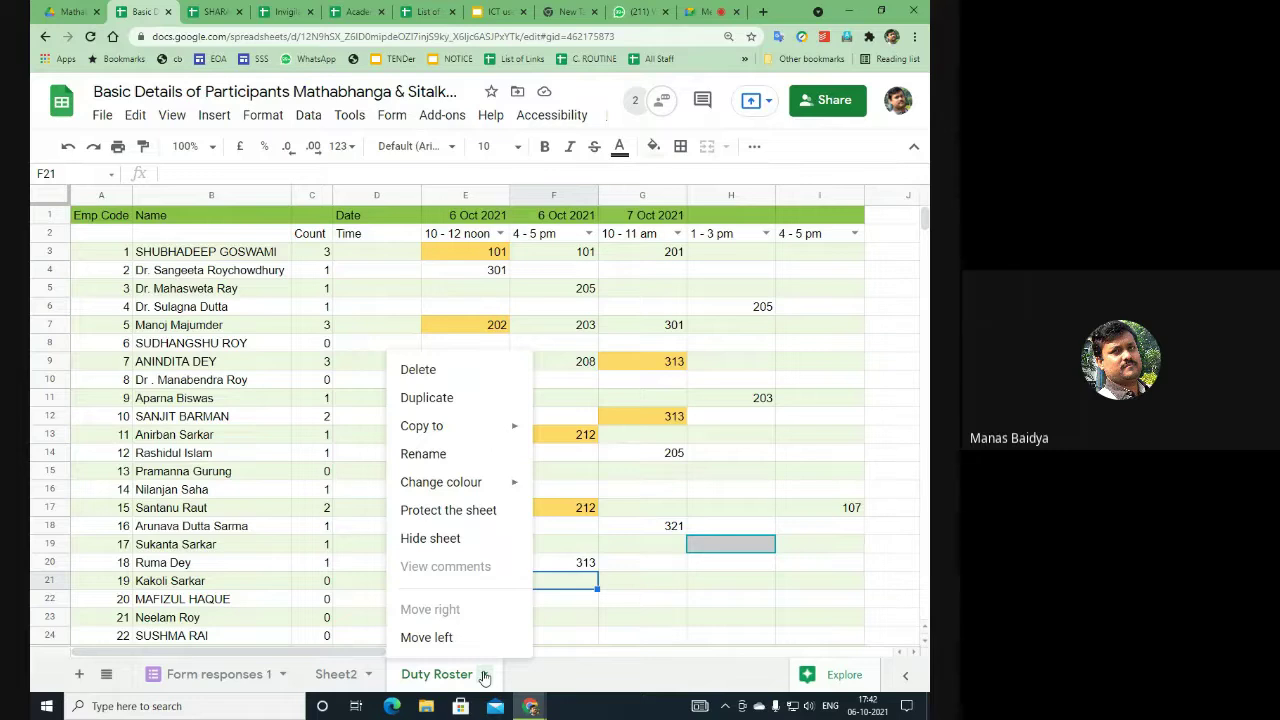
pyautogui.click(461, 399)
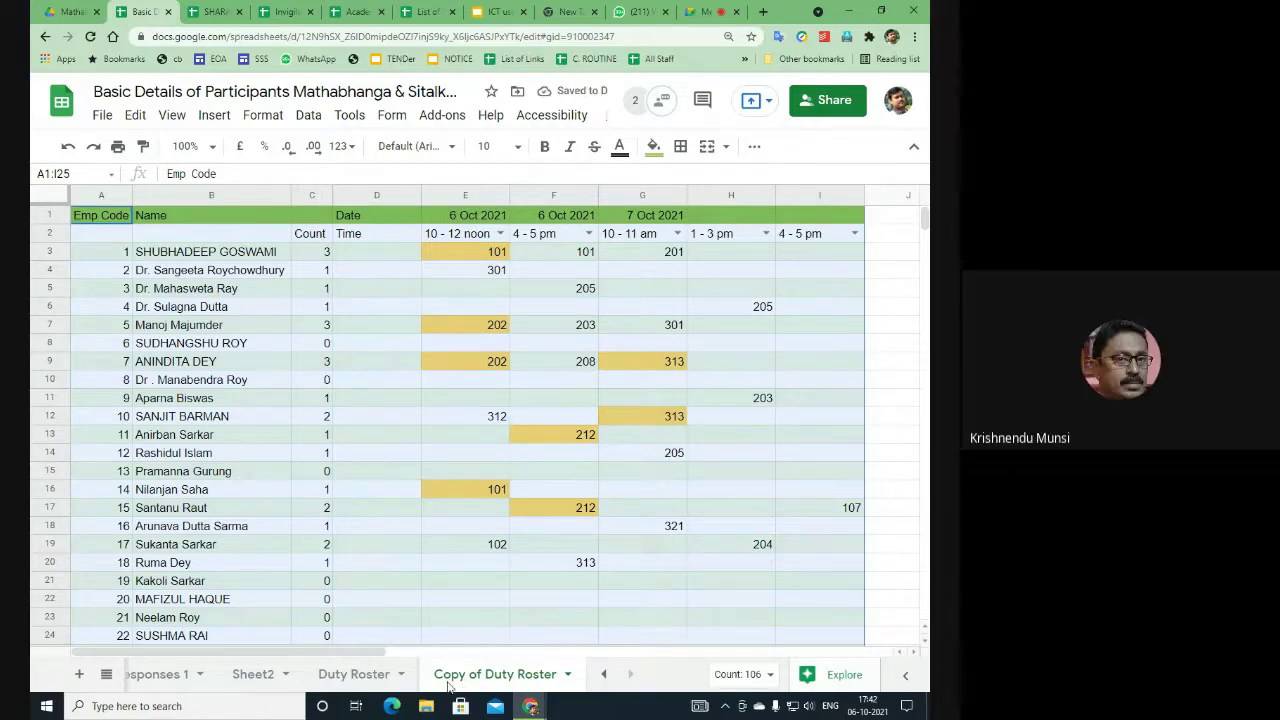
pyautogui.click(410, 365)
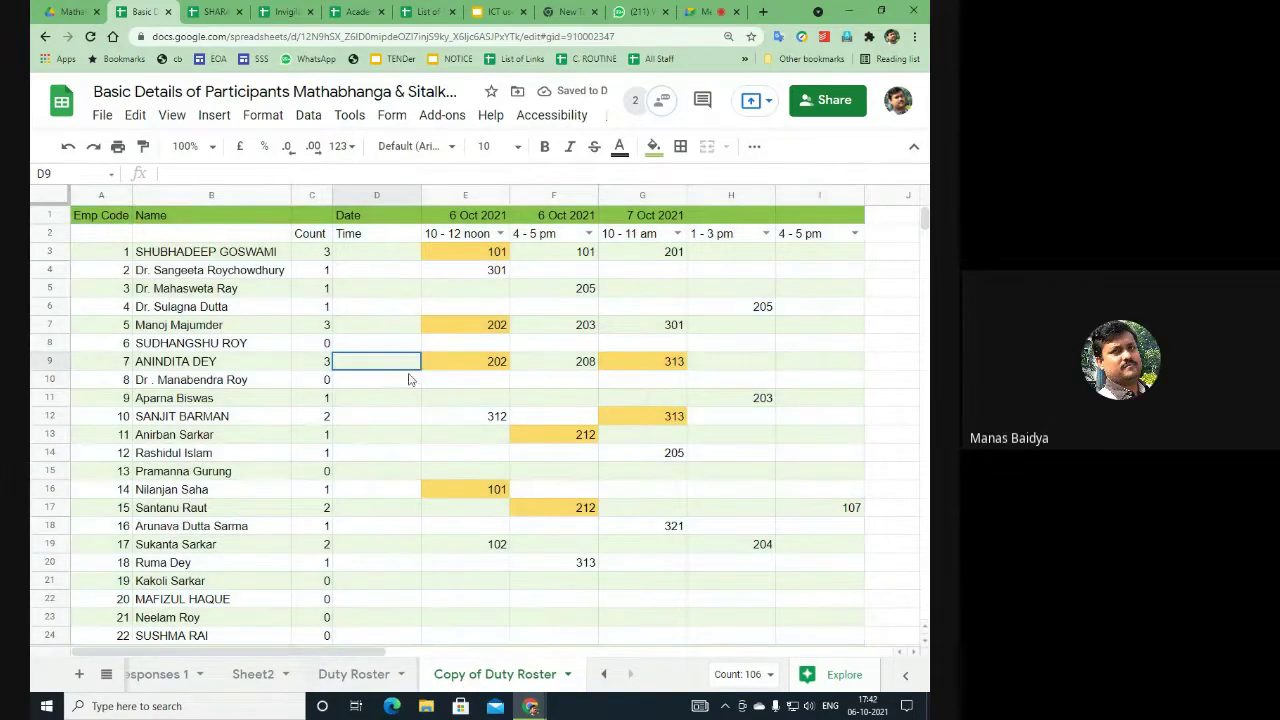
pyautogui.click(362, 676)
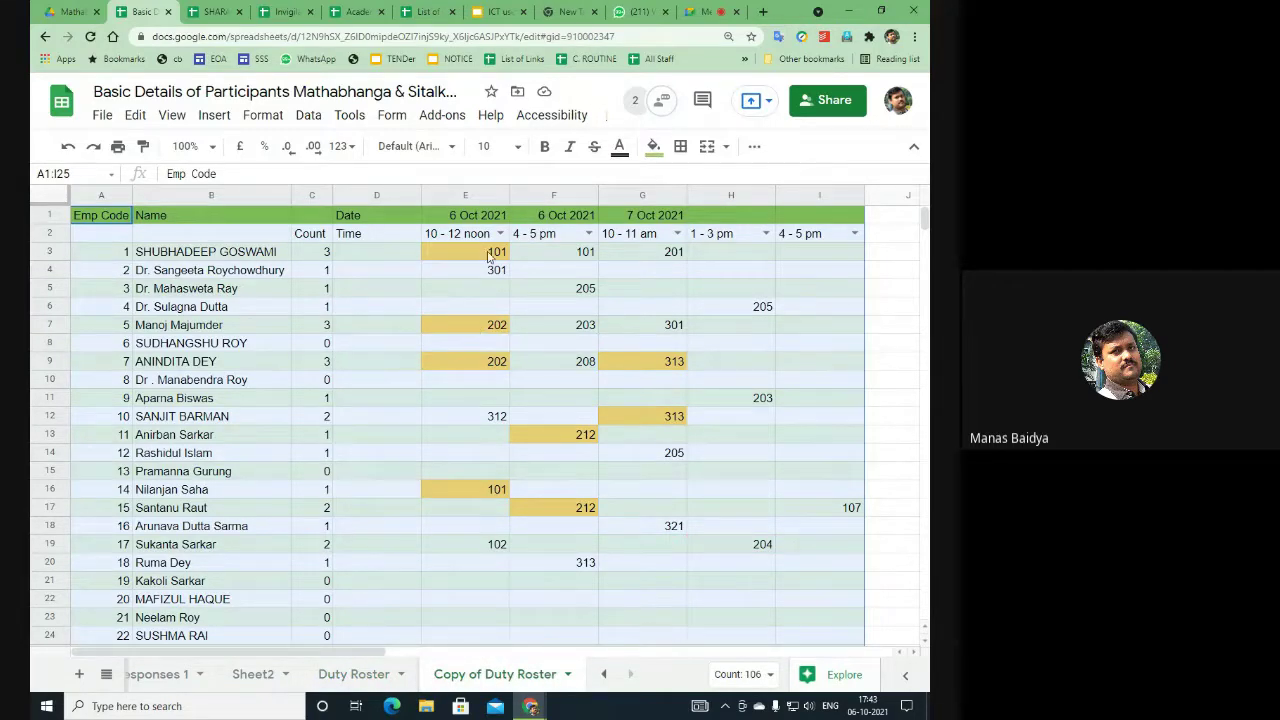
# Step: Clear the counts and room numbers in C3:I25 of the Copy of Duty Roster sheet
pyautogui.click(320, 259)
pyautogui.moveTo(320, 259); pyautogui.dragTo(813, 565)
pyautogui.press('Delete')
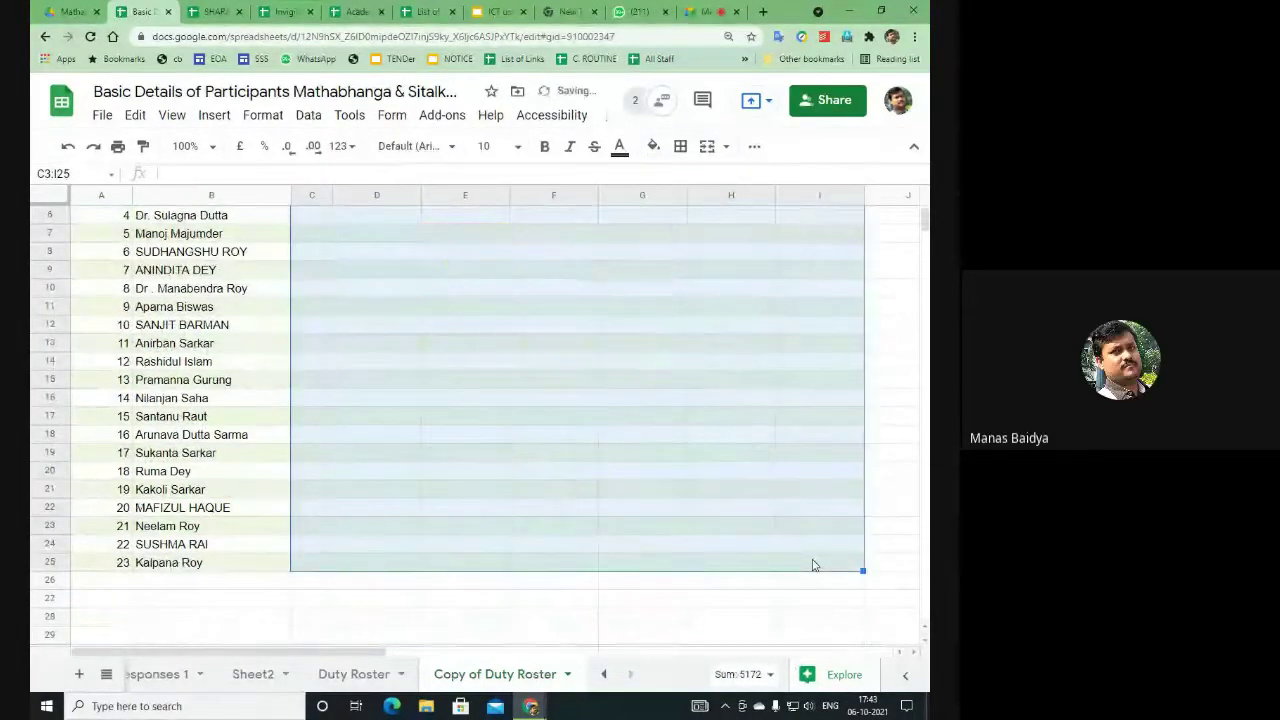
pyautogui.scroll(2, 813, 565)
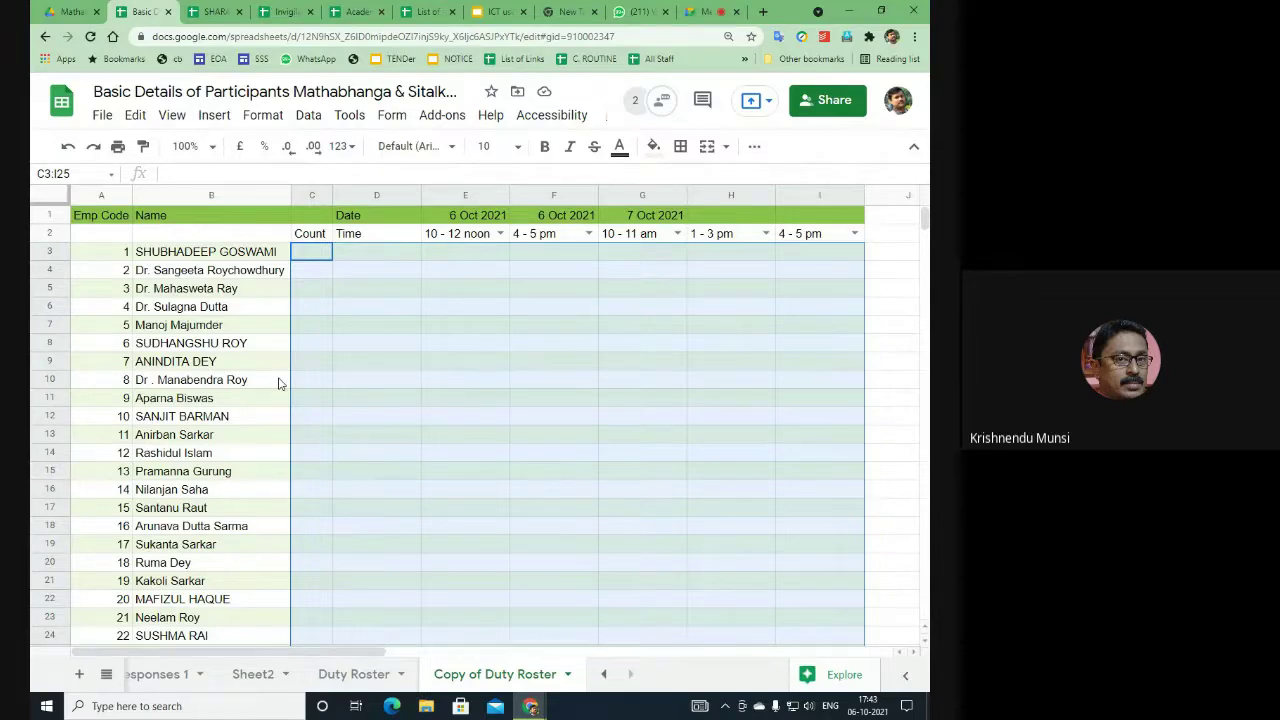
pyautogui.click(694, 11)
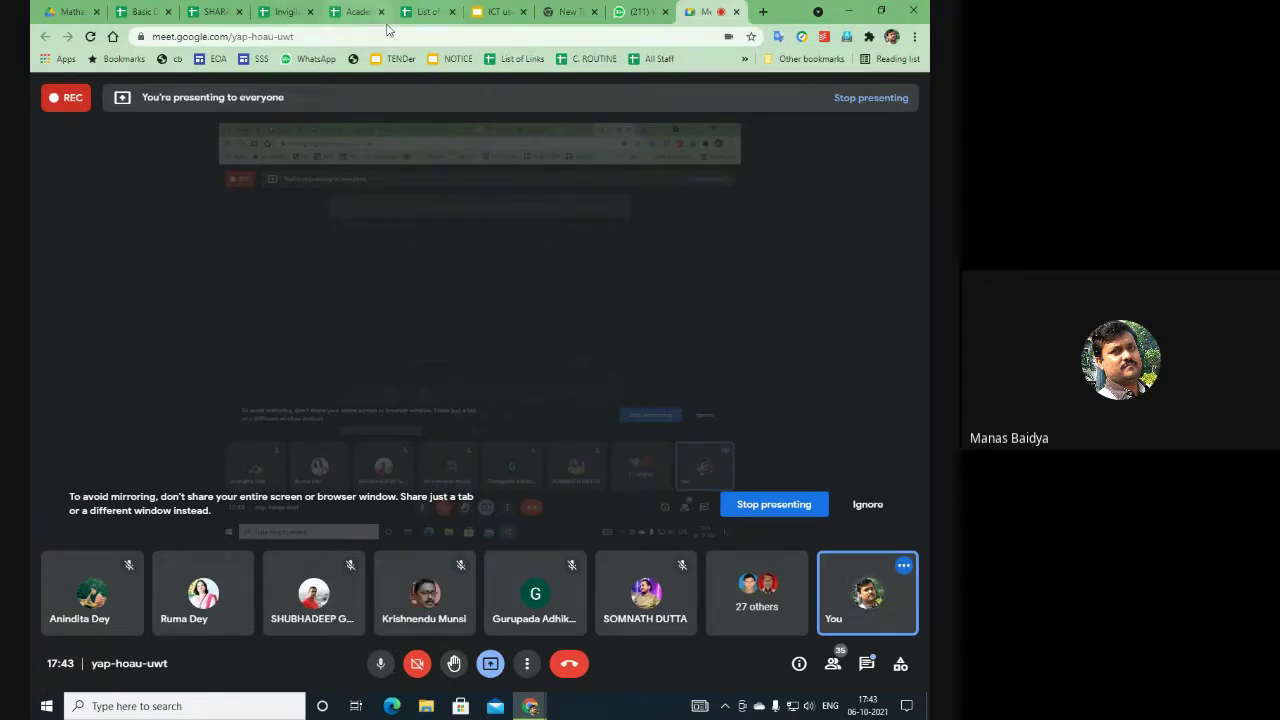
pyautogui.click(145, 11)
pyautogui.click(489, 332)
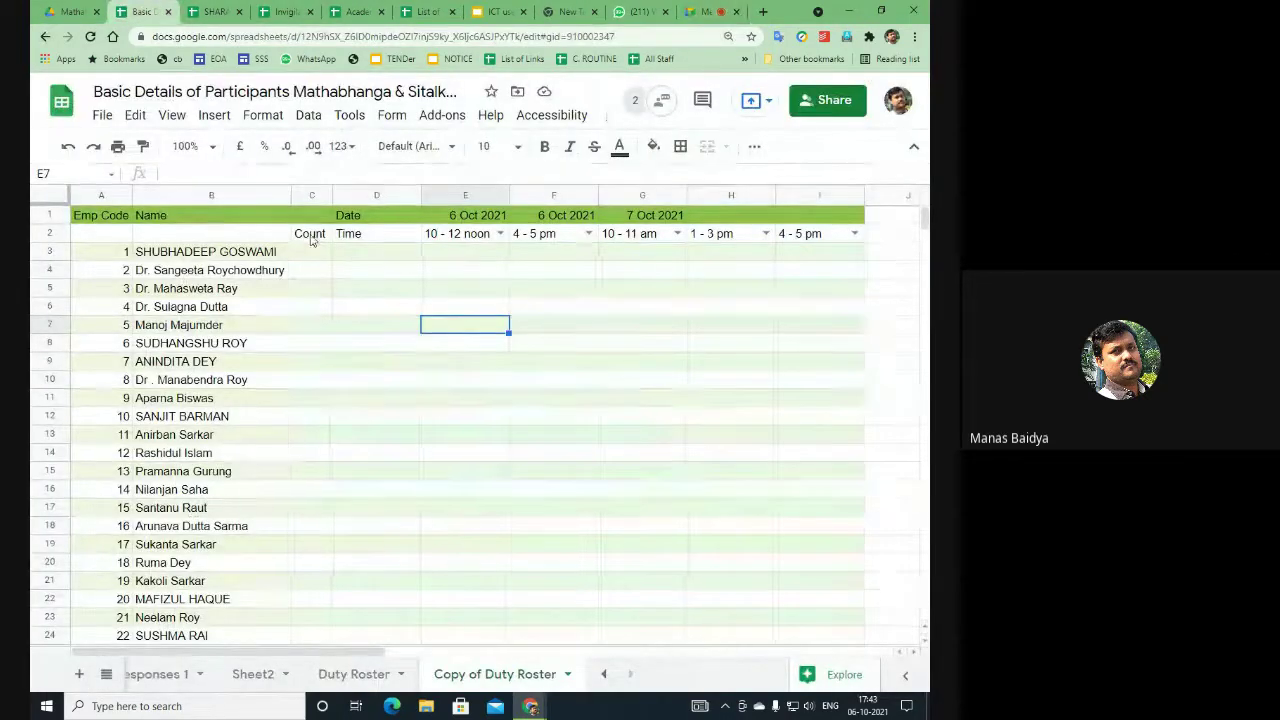
pyautogui.click(307, 197)
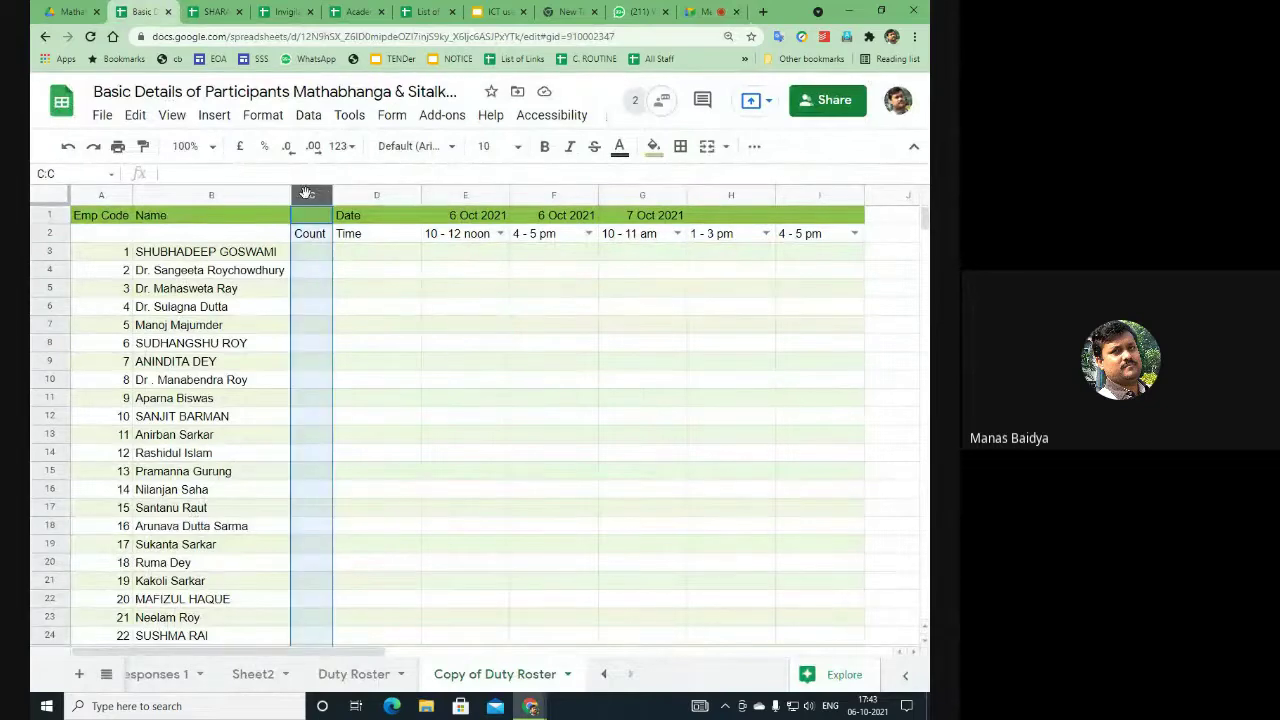
pyautogui.click(395, 352)
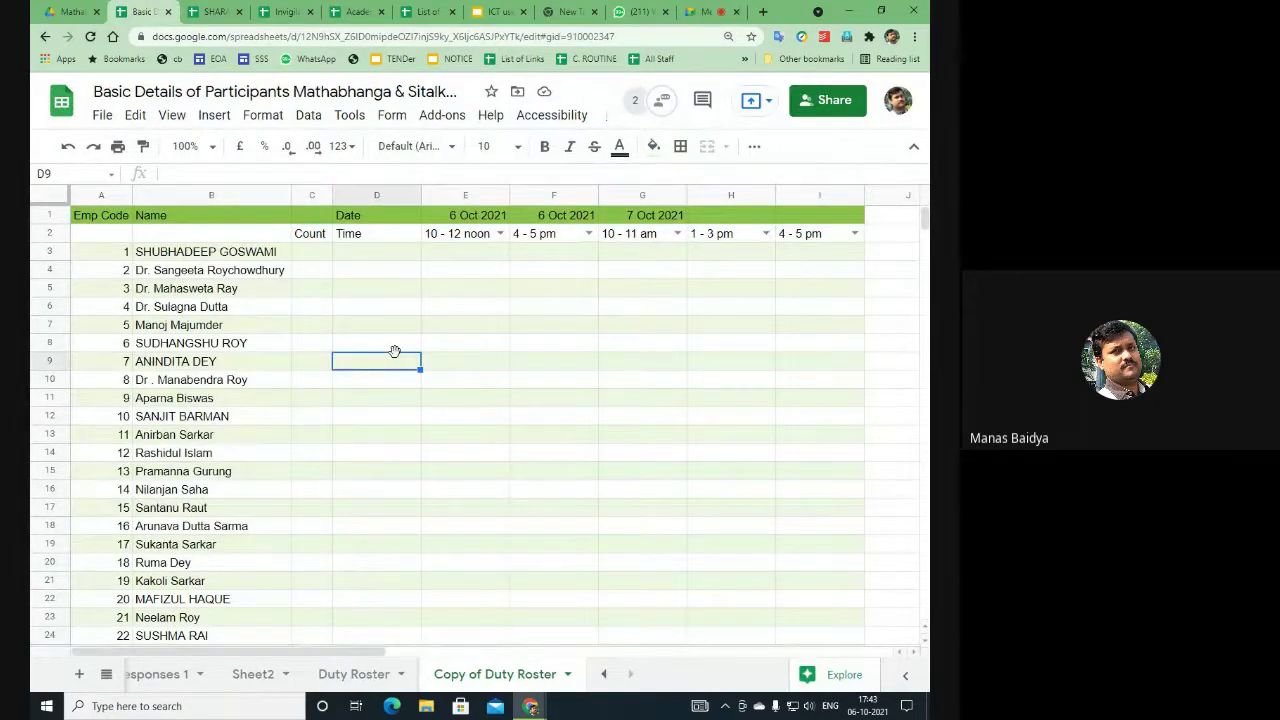
pyautogui.click(365, 674)
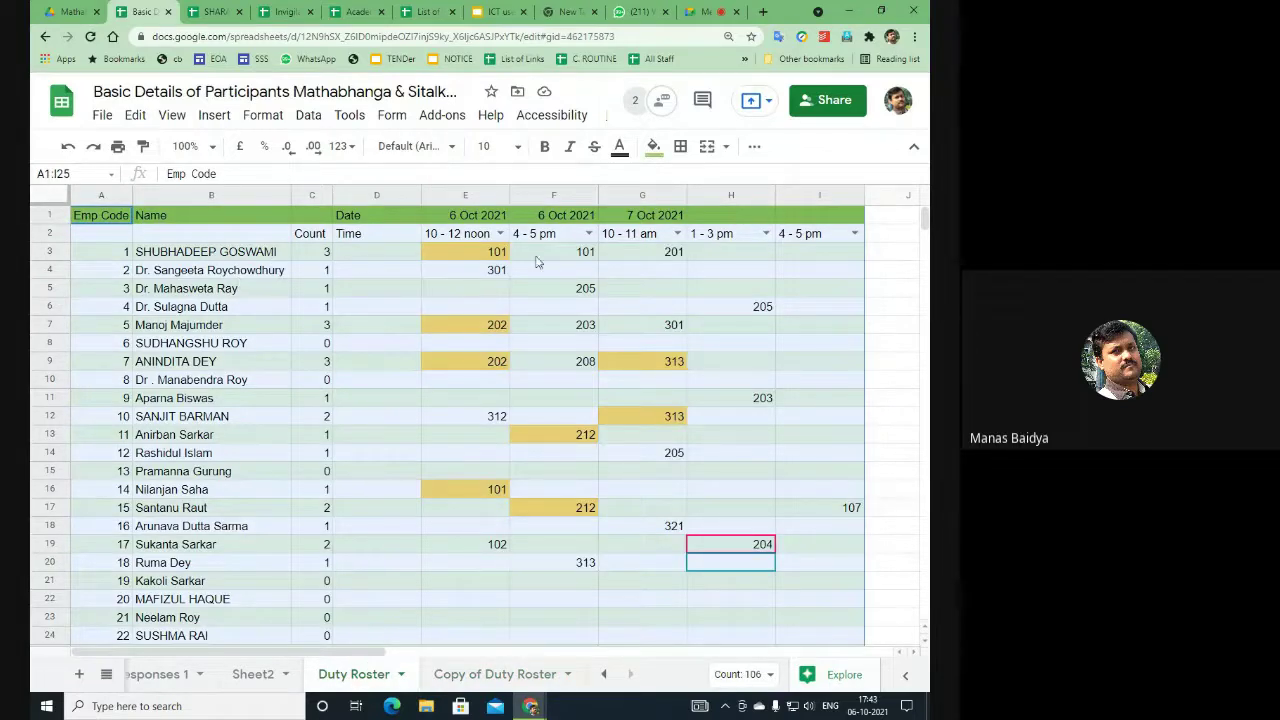
pyautogui.click(497, 680)
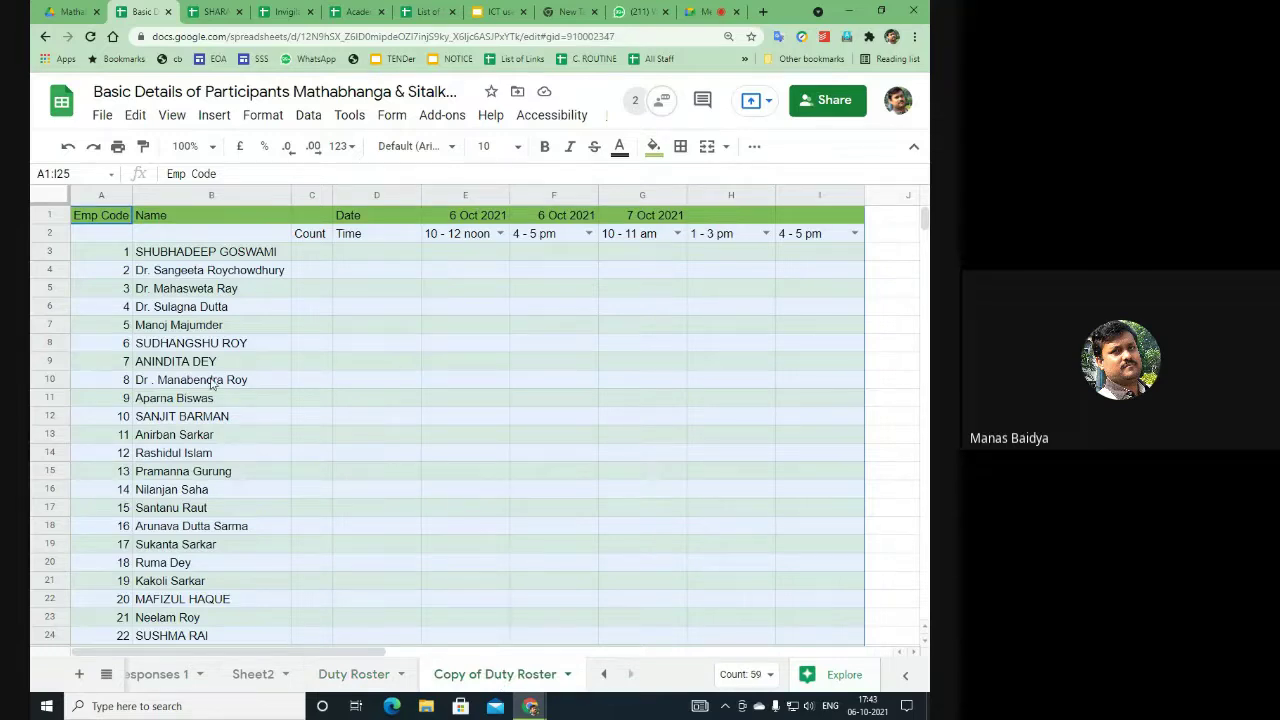
pyautogui.click(460, 258)
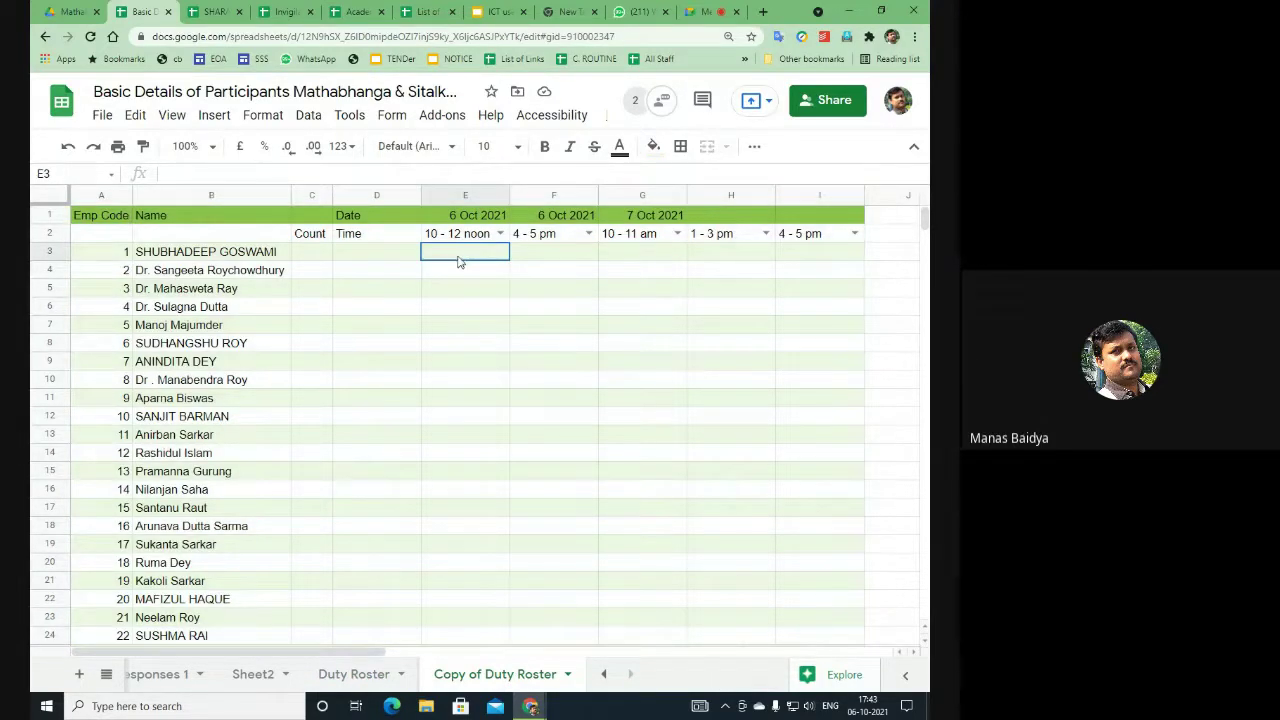
pyautogui.click(468, 340)
pyautogui.click(454, 256)
pyautogui.moveTo(454, 259); pyautogui.dragTo(810, 298)
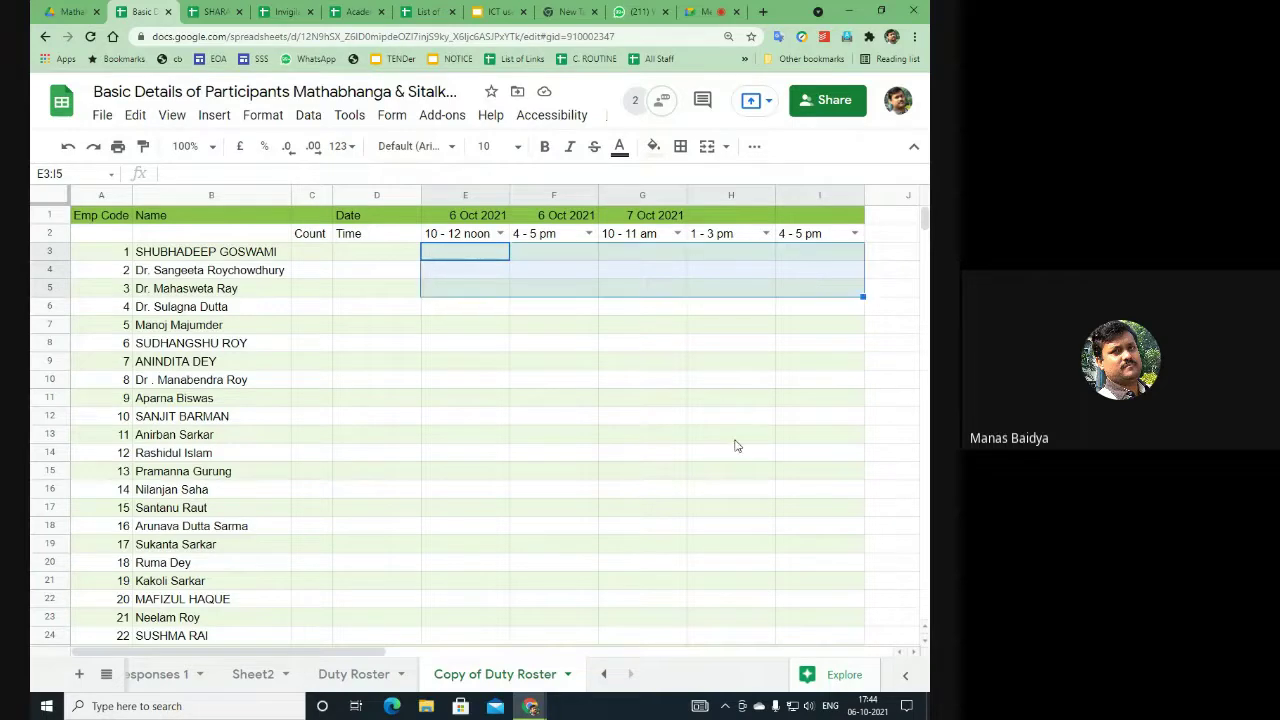
pyautogui.click(737, 443)
# Step: Set up data validation for E3:E25 in the 10 - 12 noon slot, using the Tick box criterion
pyautogui.moveTo(443, 257); pyautogui.dragTo(449, 494)
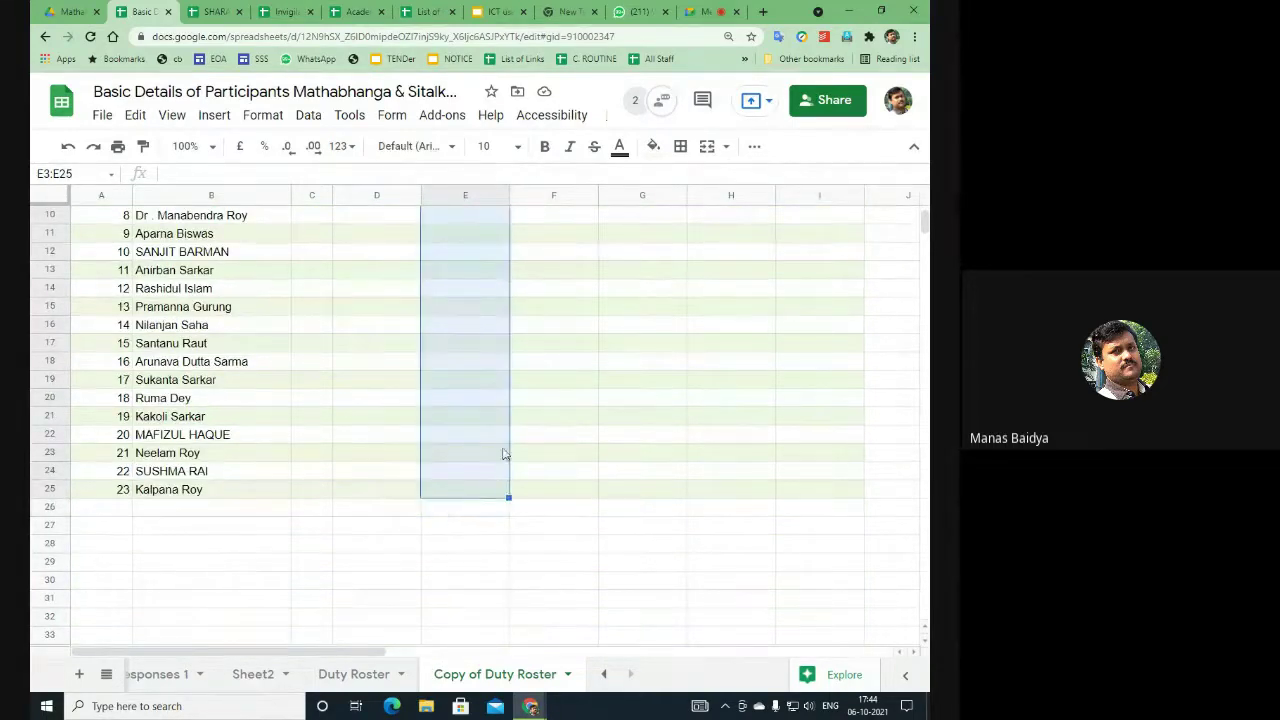
pyautogui.click(308, 116)
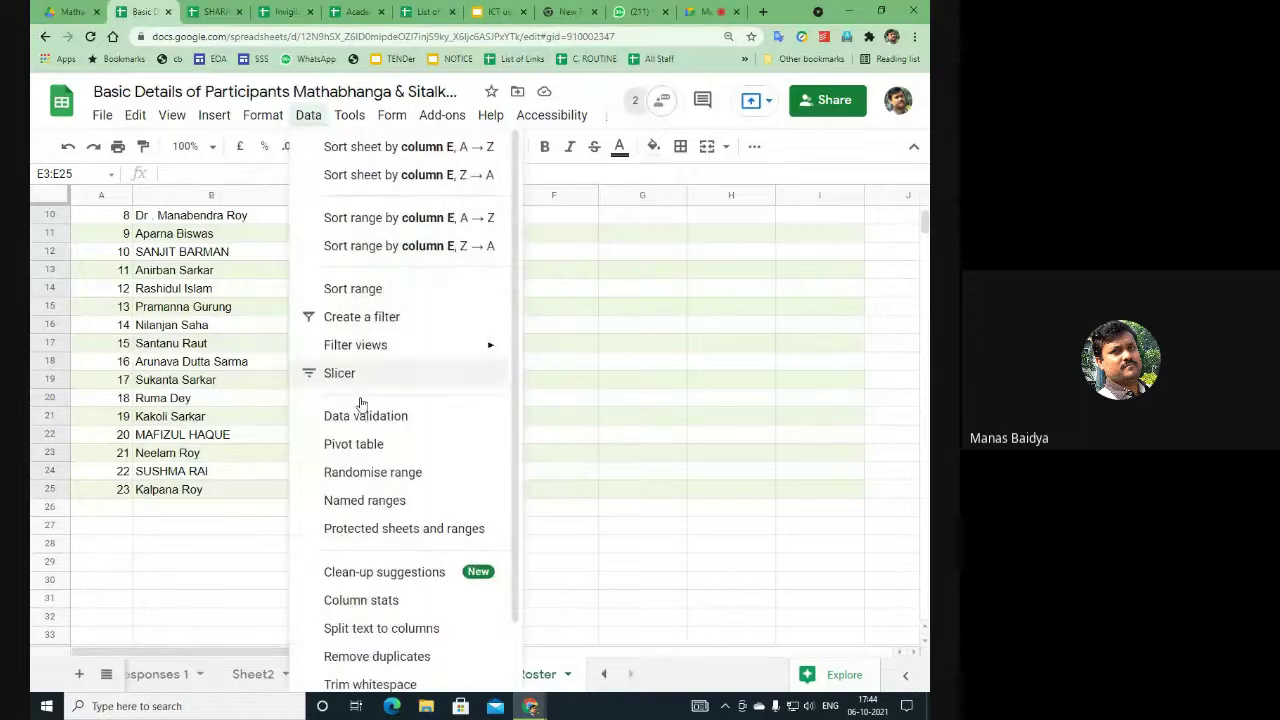
pyautogui.click(364, 428)
pyautogui.click(402, 337)
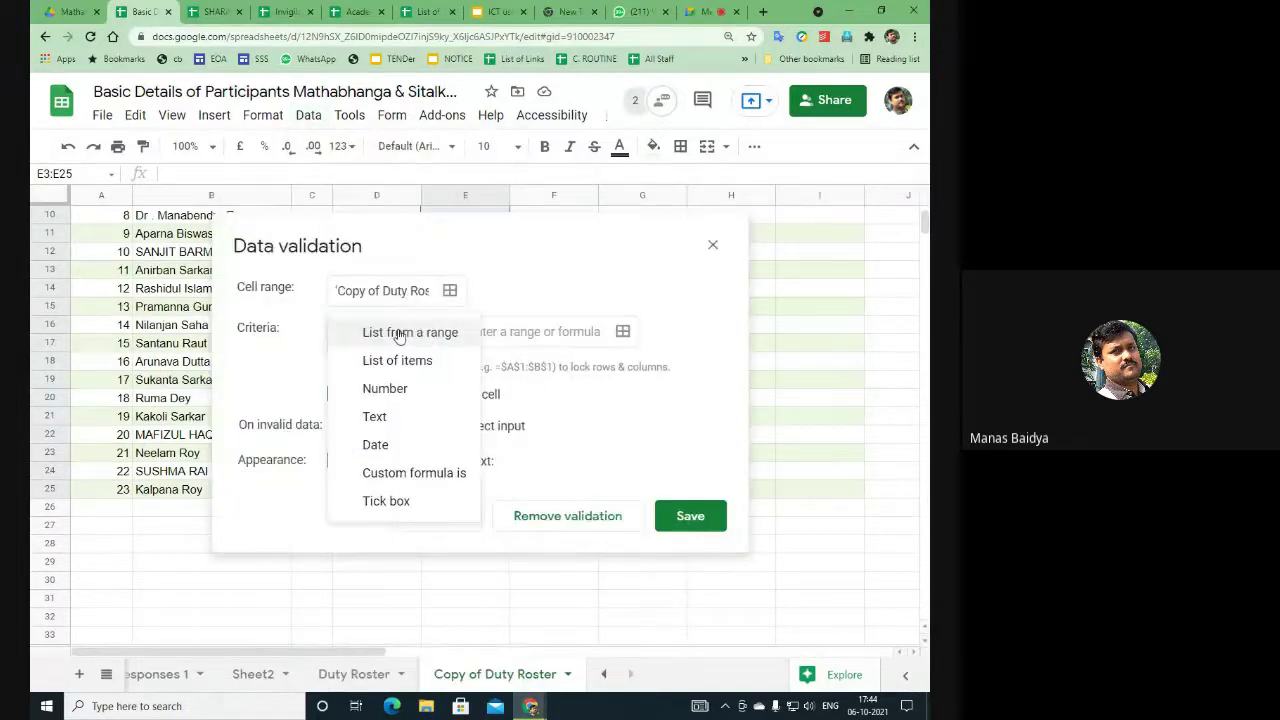
pyautogui.click(394, 504)
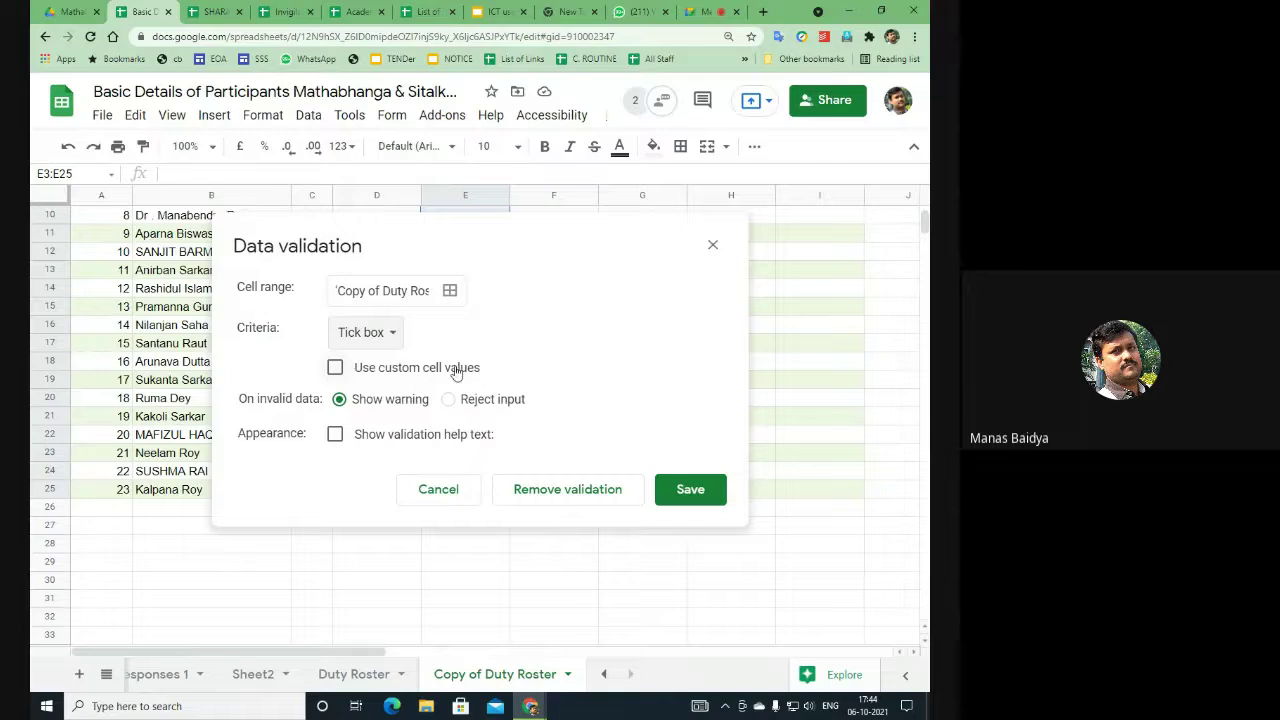
# Step: Give the tick boxes custom cell values of 2 for ticked and 0 for unticked, and save the validation rule
pyautogui.click(335, 369)
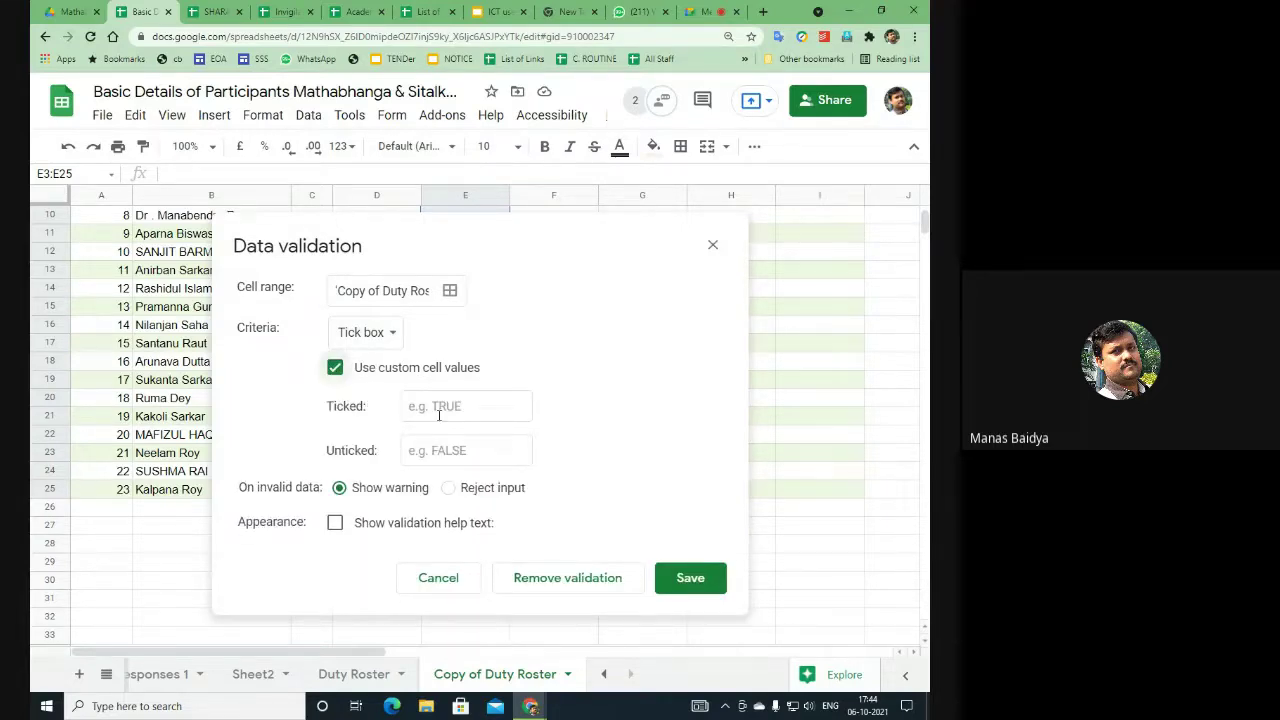
pyautogui.click(482, 411)
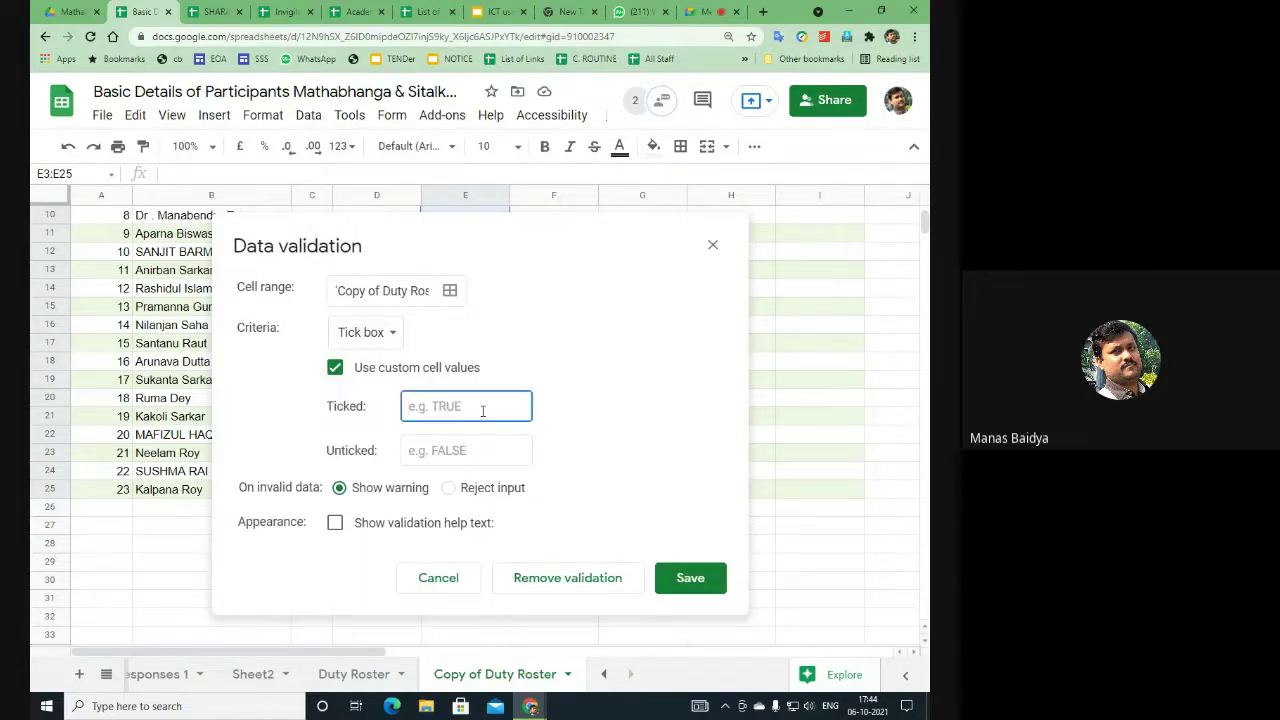
pyautogui.write('2')
pyautogui.click(437, 452)
pyautogui.write('0')
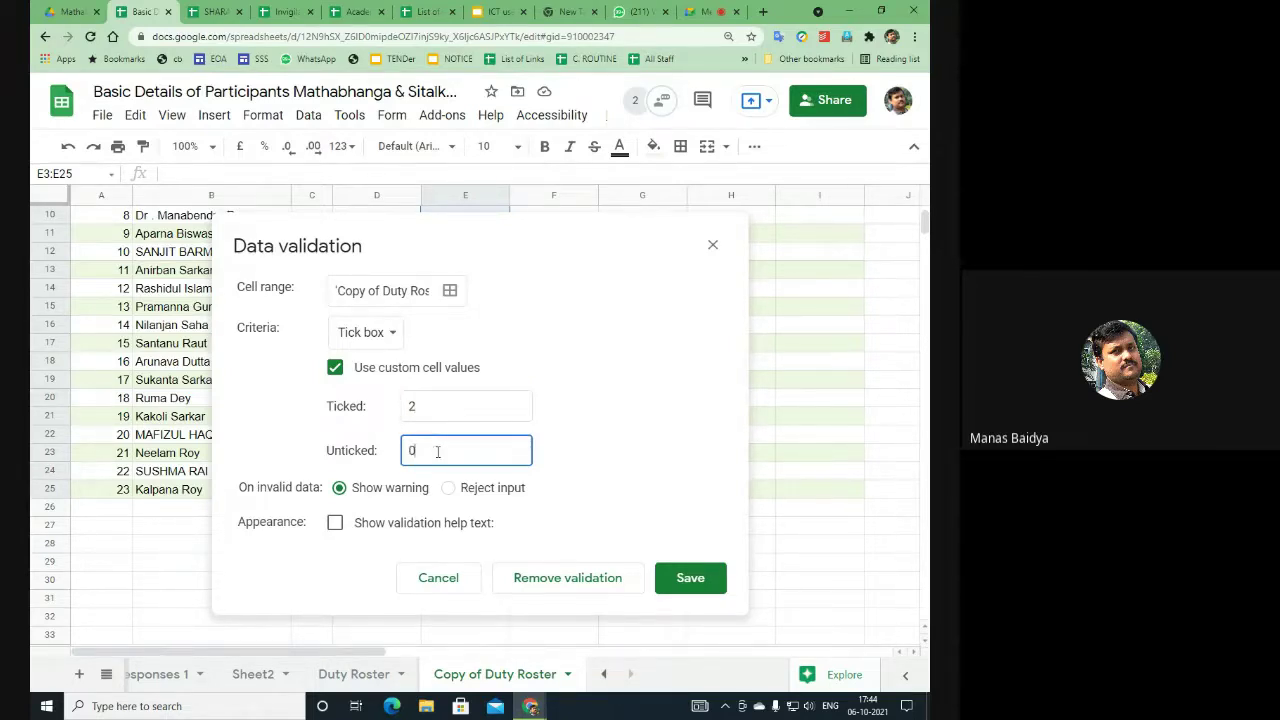
pyautogui.click(686, 581)
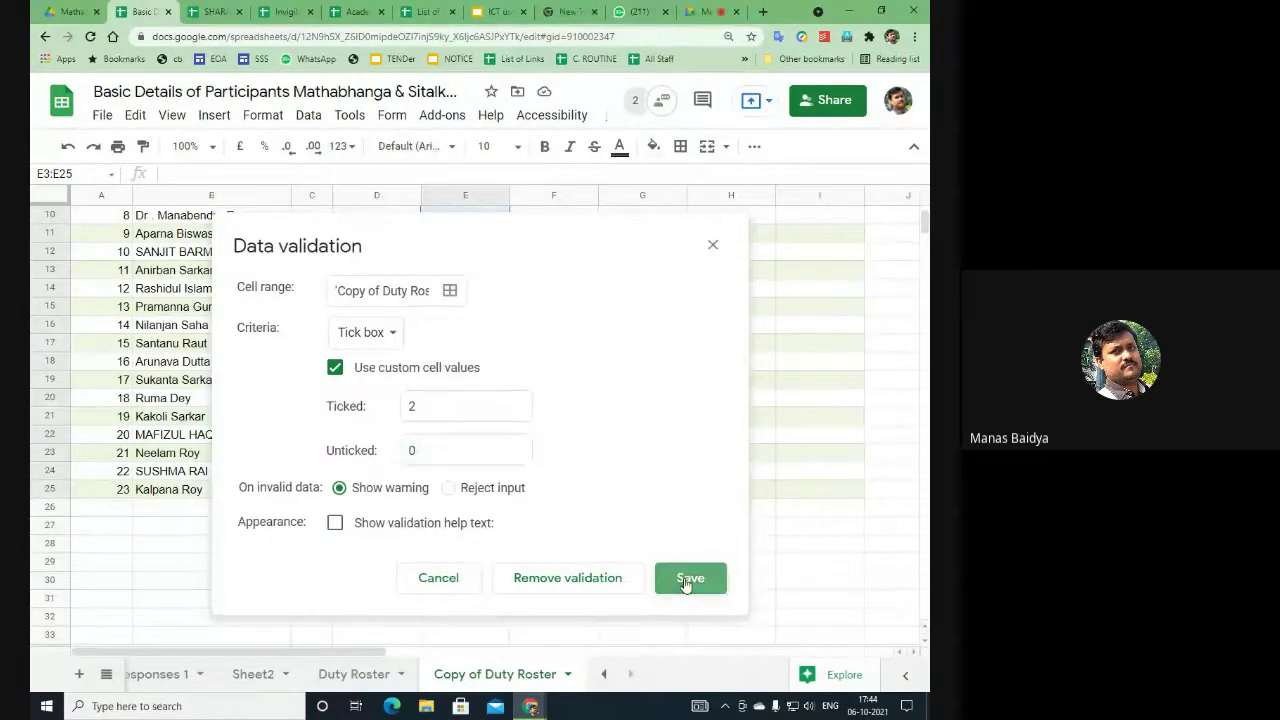
pyautogui.scroll(3, 700, 397)
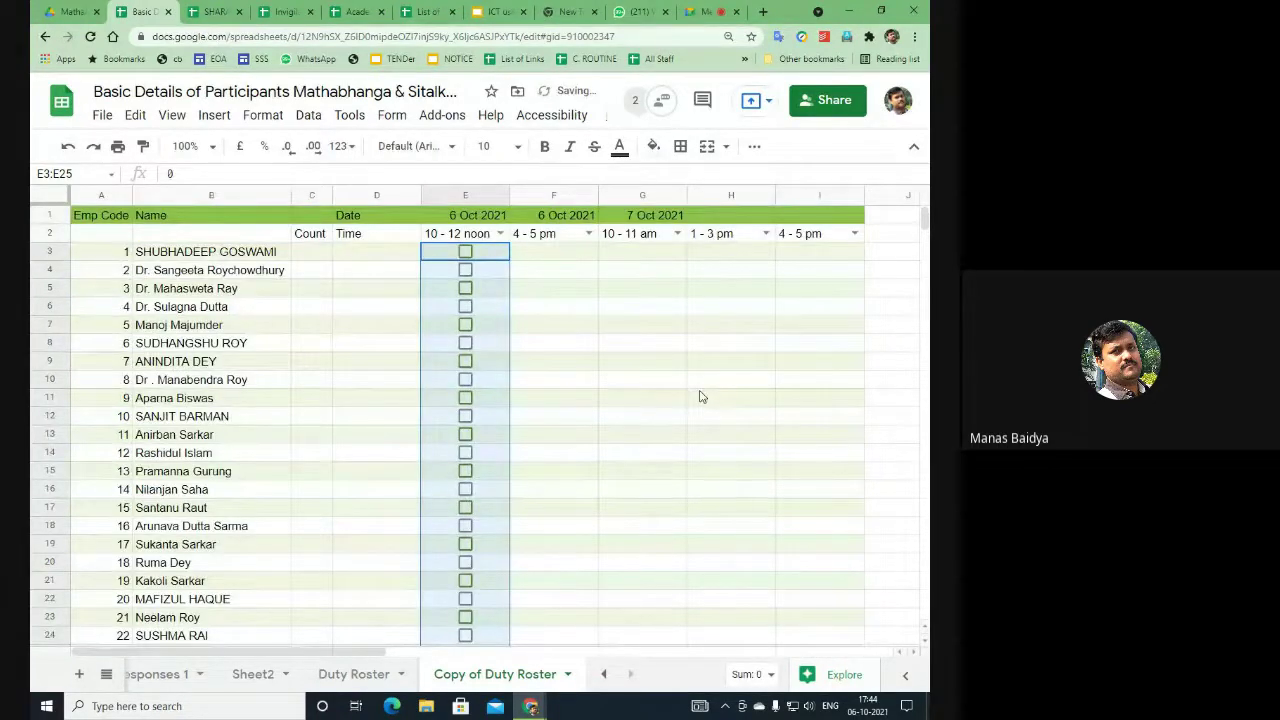
# Step: Tick the box in E3 to check its cell value, and untick it again
pyautogui.click(492, 252)
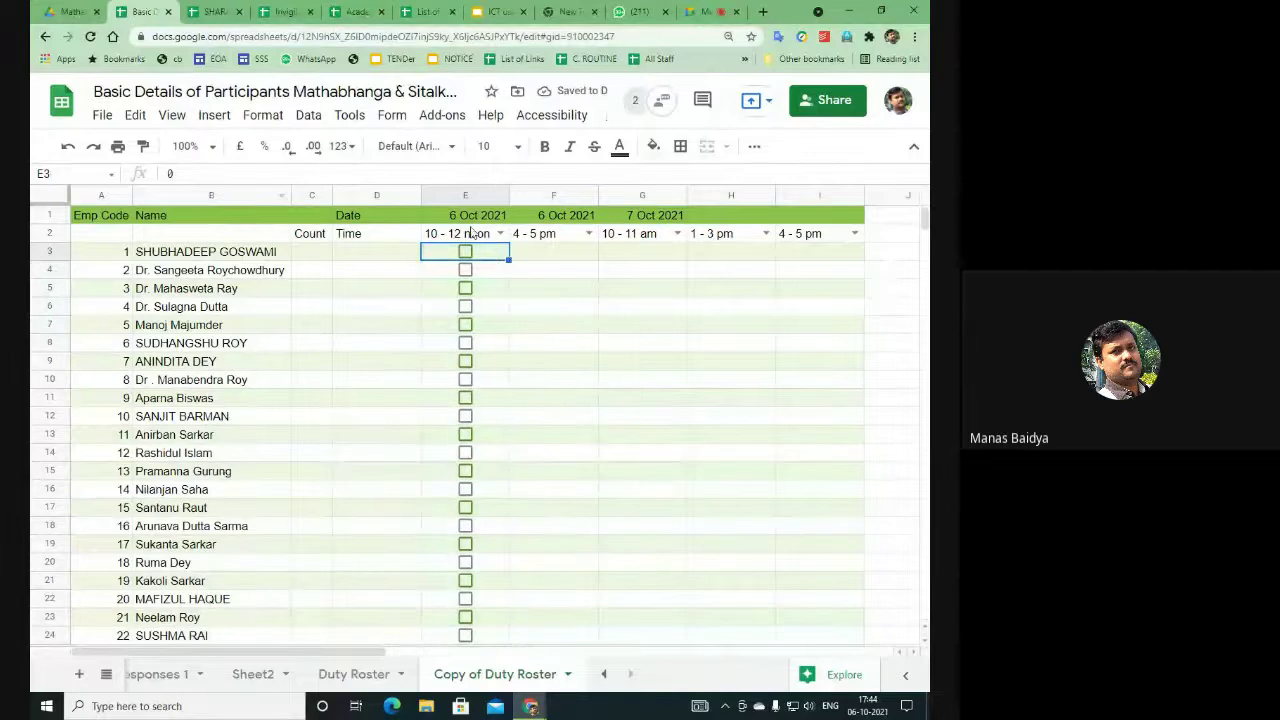
pyautogui.click(466, 252)
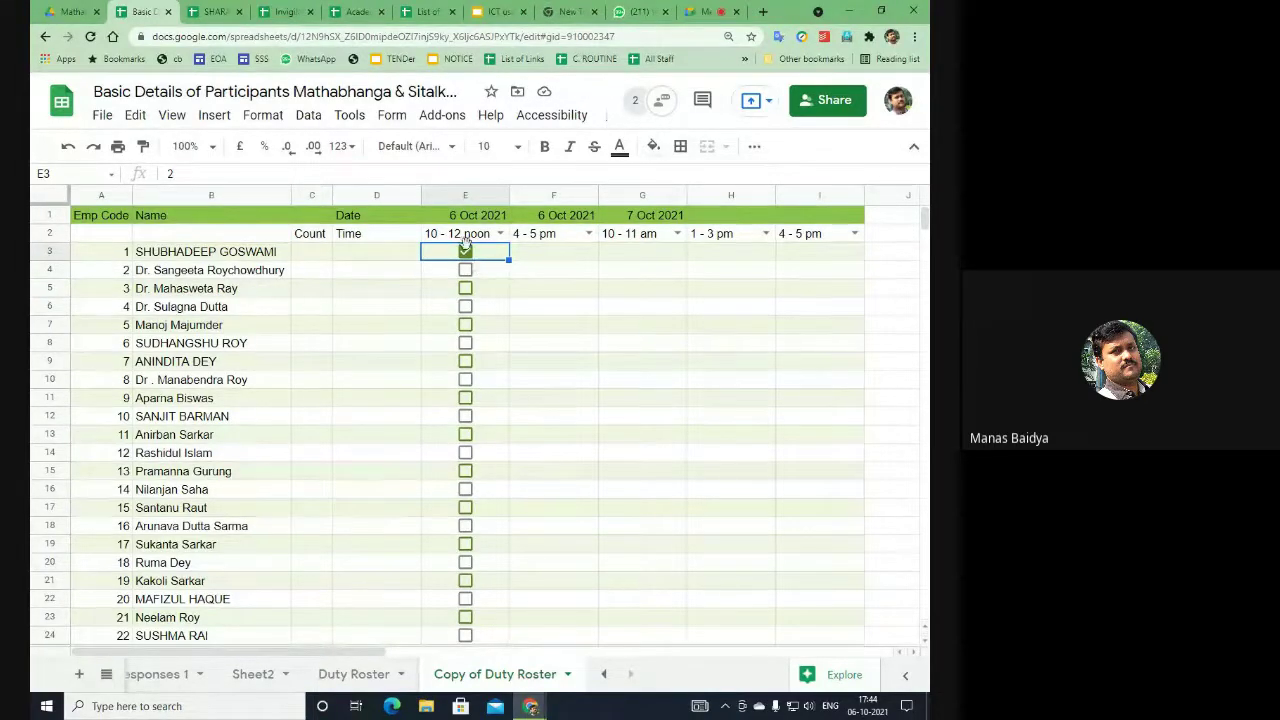
pyautogui.click(465, 251)
pyautogui.click(672, 386)
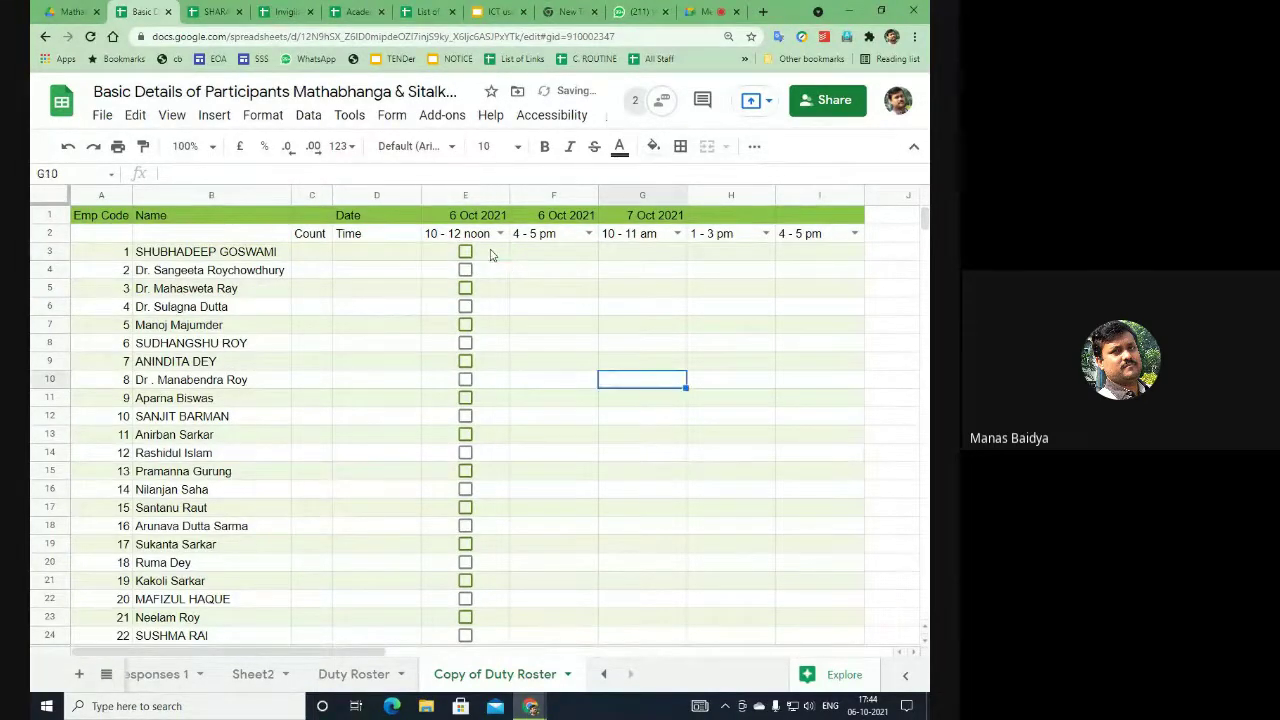
# Step: Copy the tick boxes in E3:E25 and paste them into the four other slot columns, F3:F25 through I3:I25
pyautogui.moveTo(490, 255); pyautogui.dragTo(478, 553)
pyautogui.hotkey('ctrl', 'c')
pyautogui.scroll(2, 509, 595)
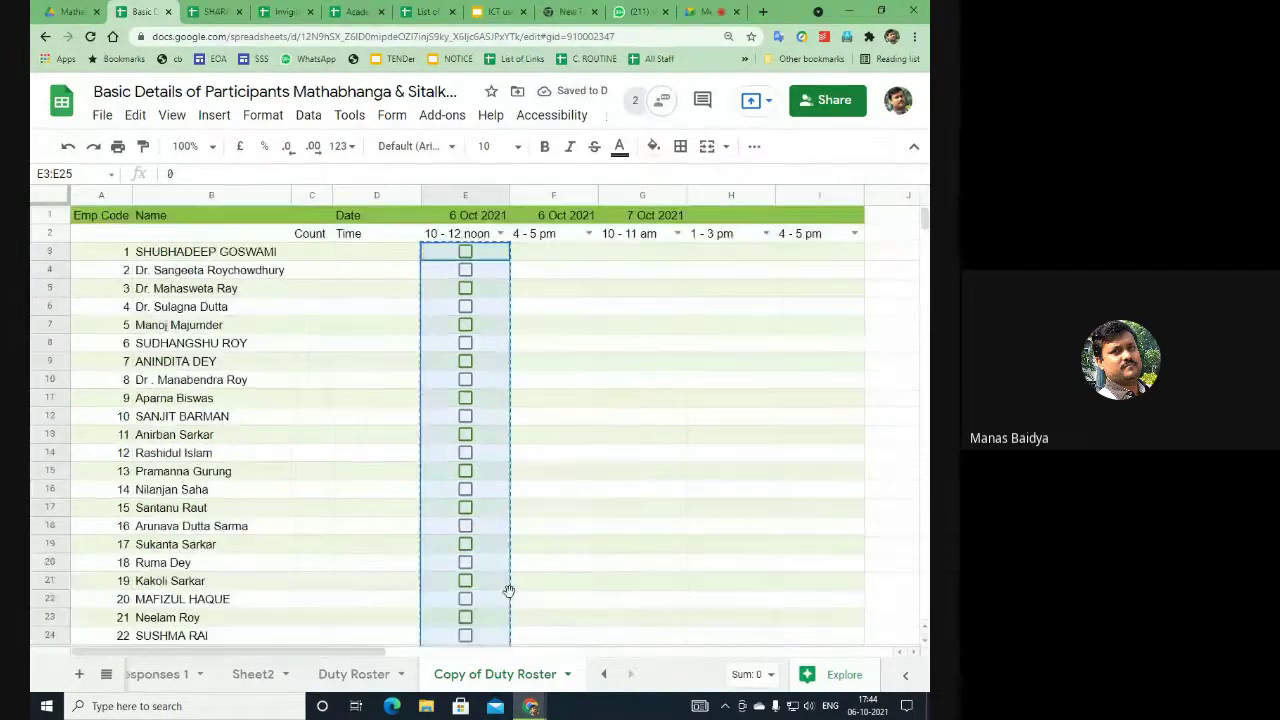
pyautogui.click(552, 252)
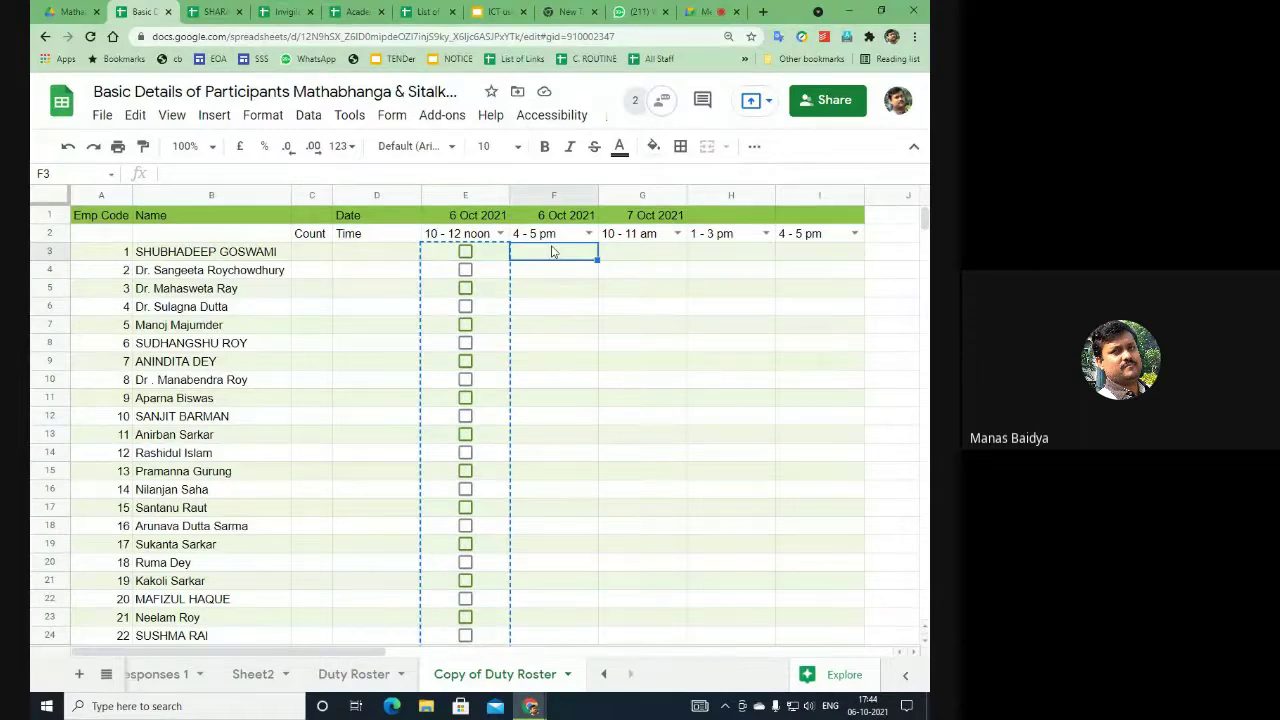
pyautogui.hotkey('ctrl', 'v')
pyautogui.click(627, 250)
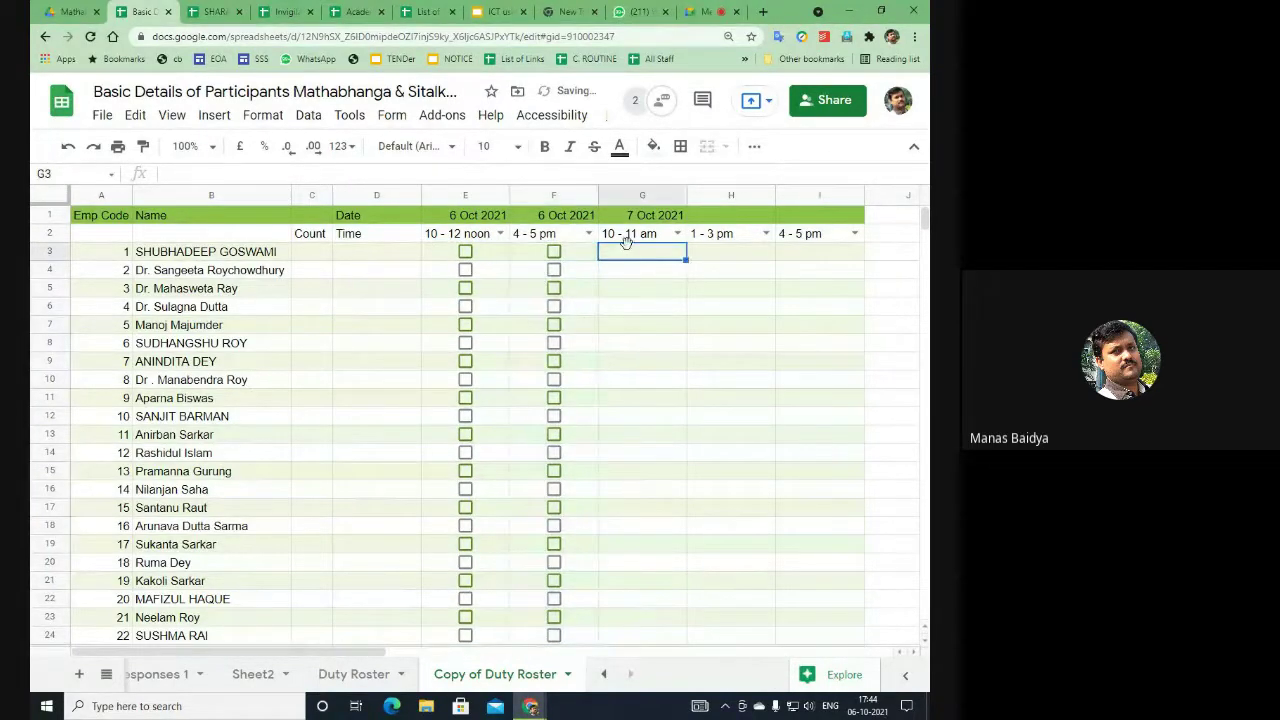
pyautogui.hotkey('ctrl', 'v')
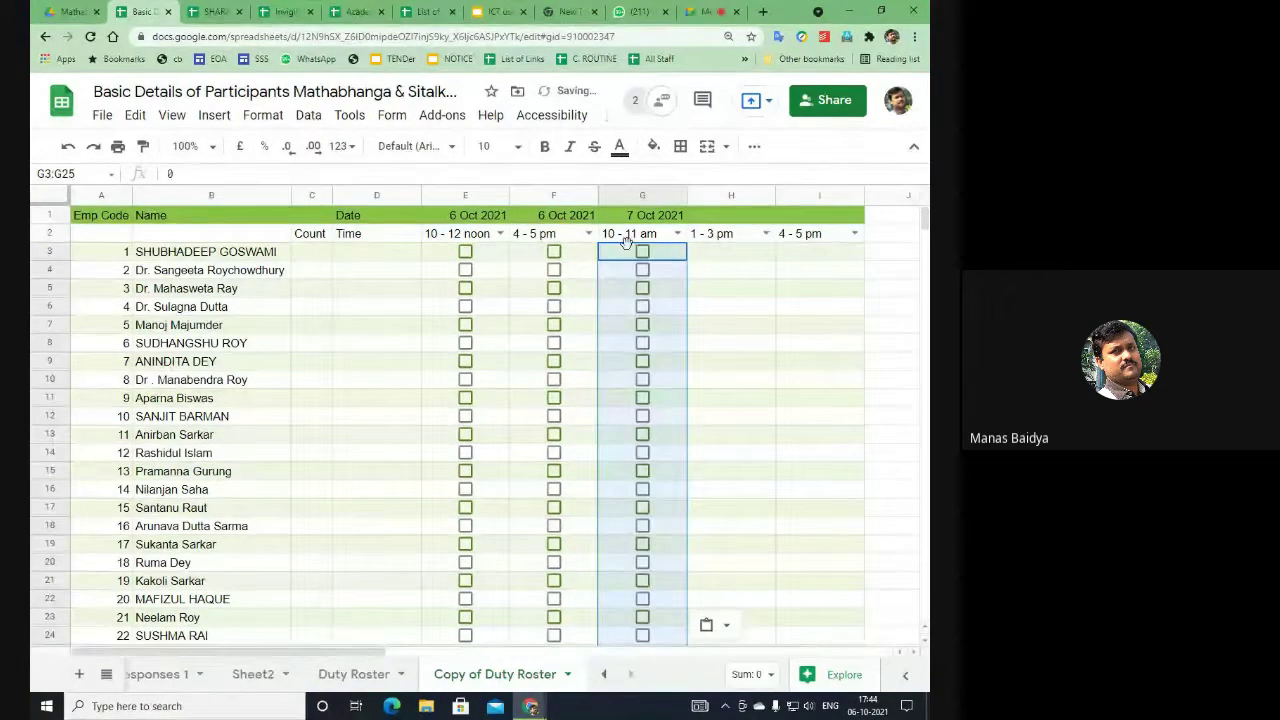
pyautogui.click(752, 256)
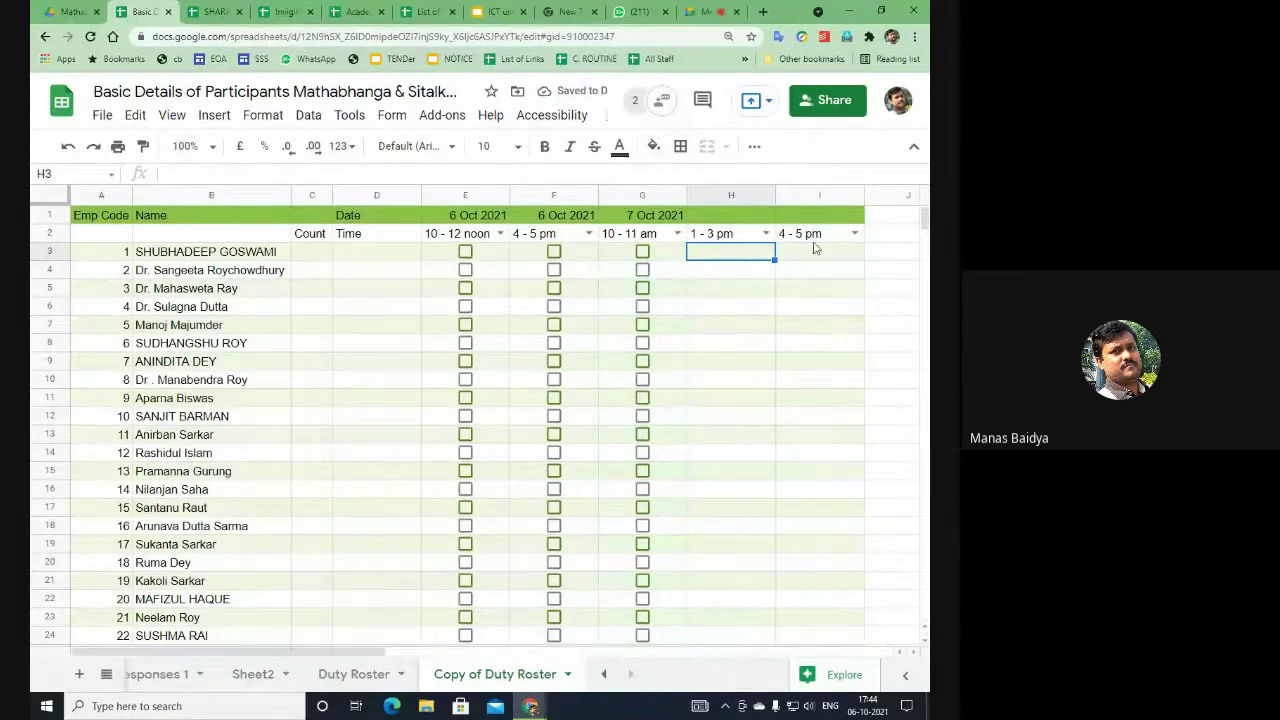
pyautogui.hotkey('ctrl', 'v')
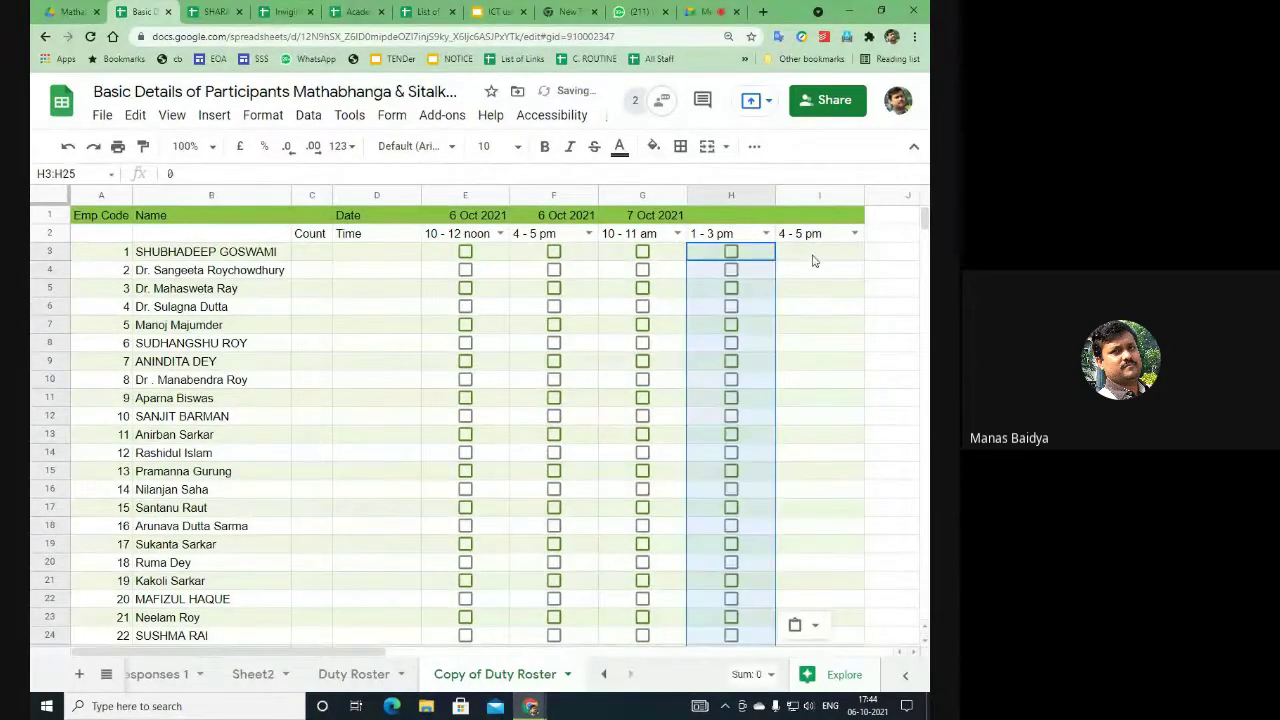
pyautogui.click(814, 257)
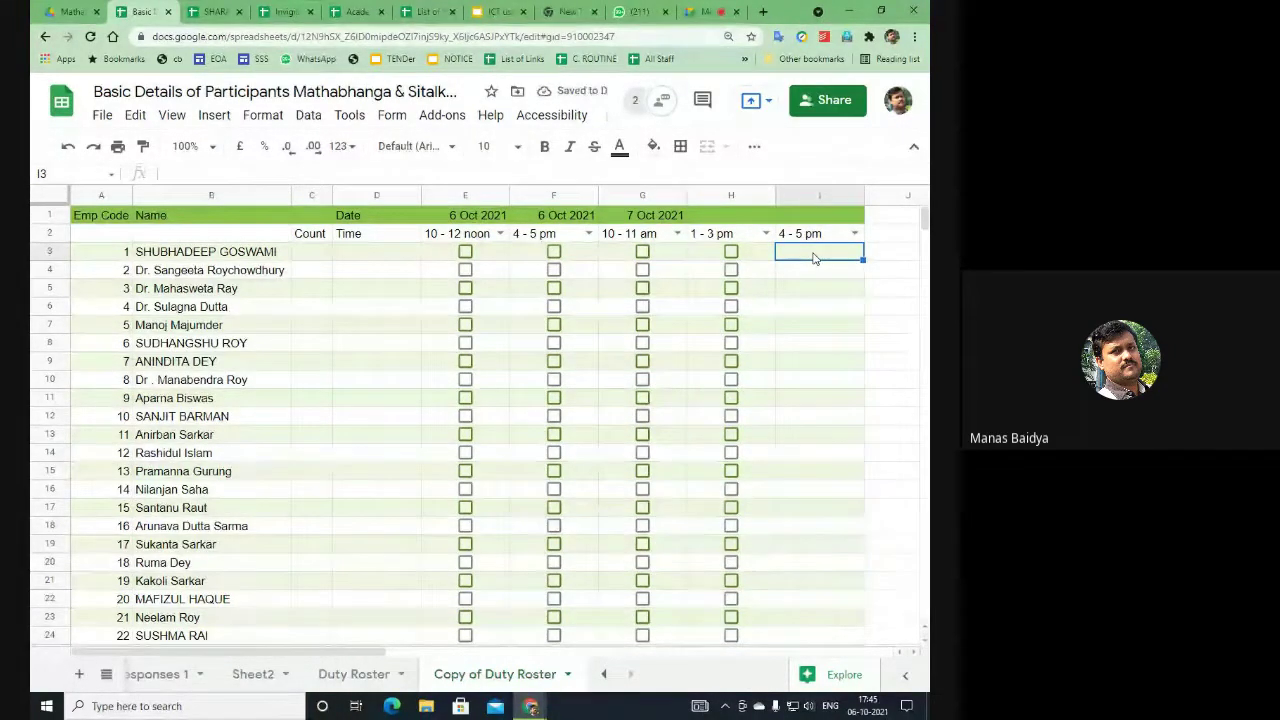
pyautogui.hotkey('ctrl', 'v')
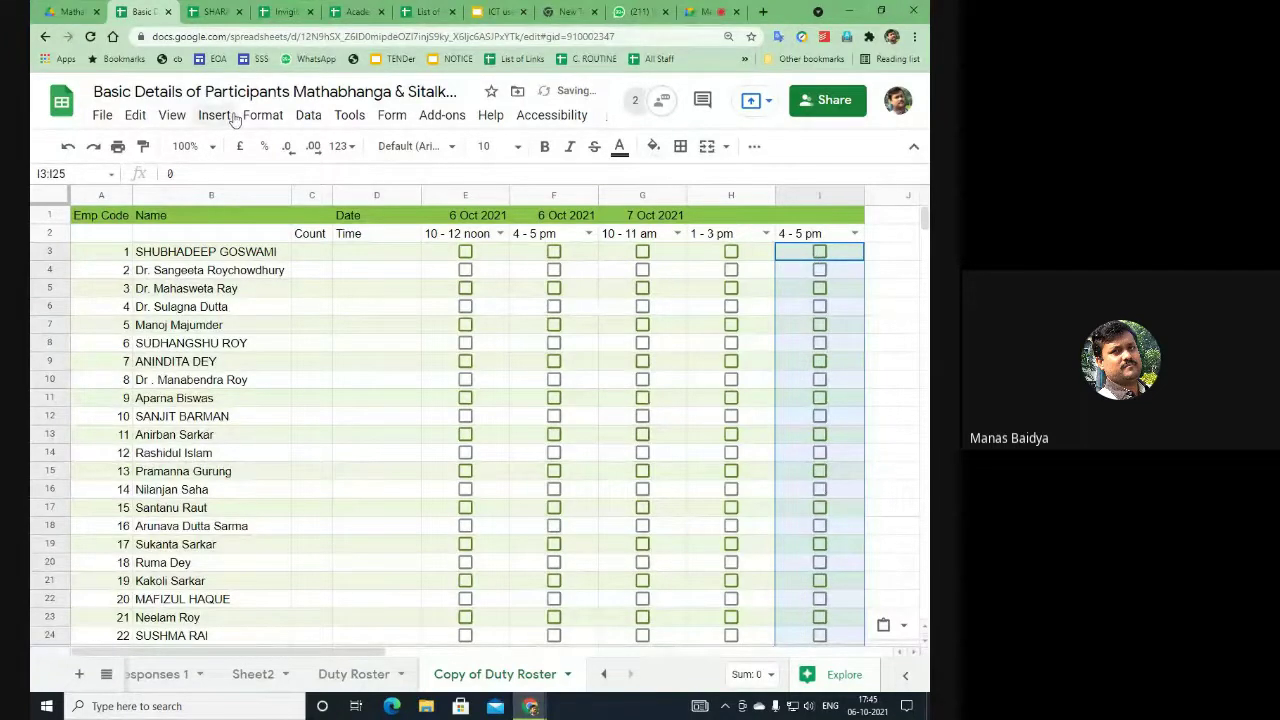
# Step: Change the ticked value of the tick boxes in I3:I25 to 1 in data validation, and check it by ticking and unticking I3
pyautogui.click(308, 115)
pyautogui.moveTo(376, 352)
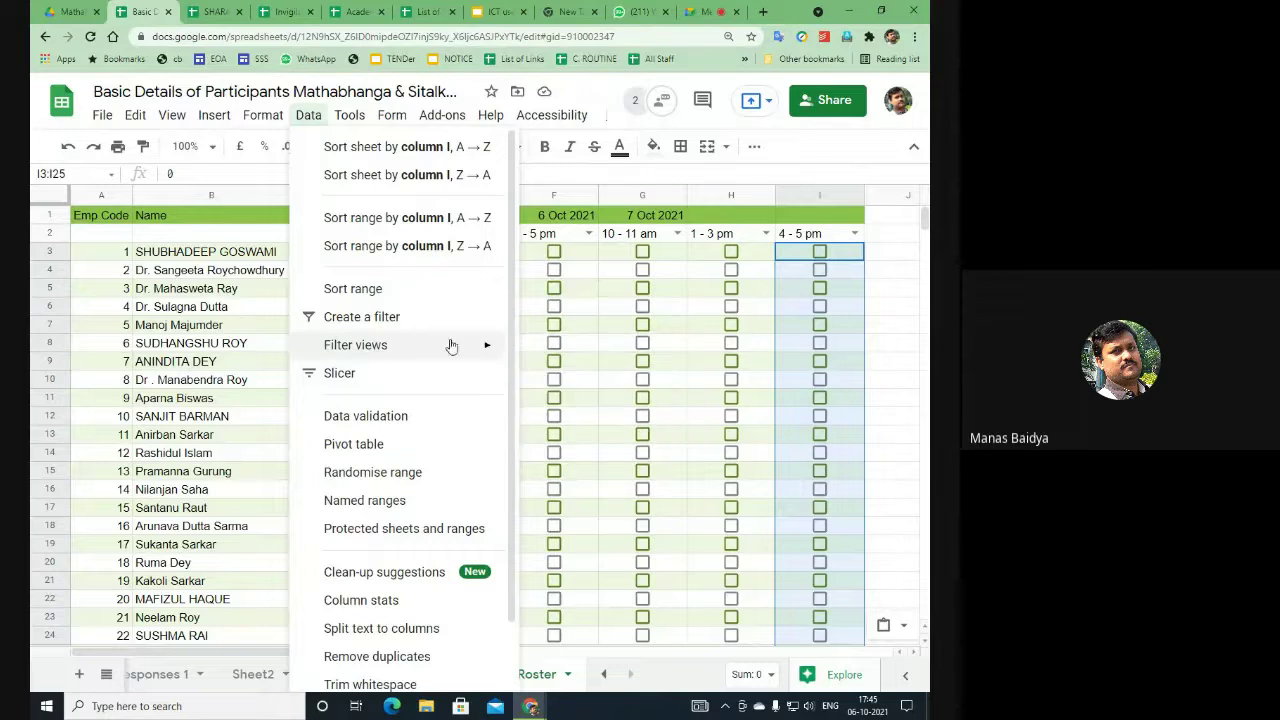
pyautogui.click(376, 420)
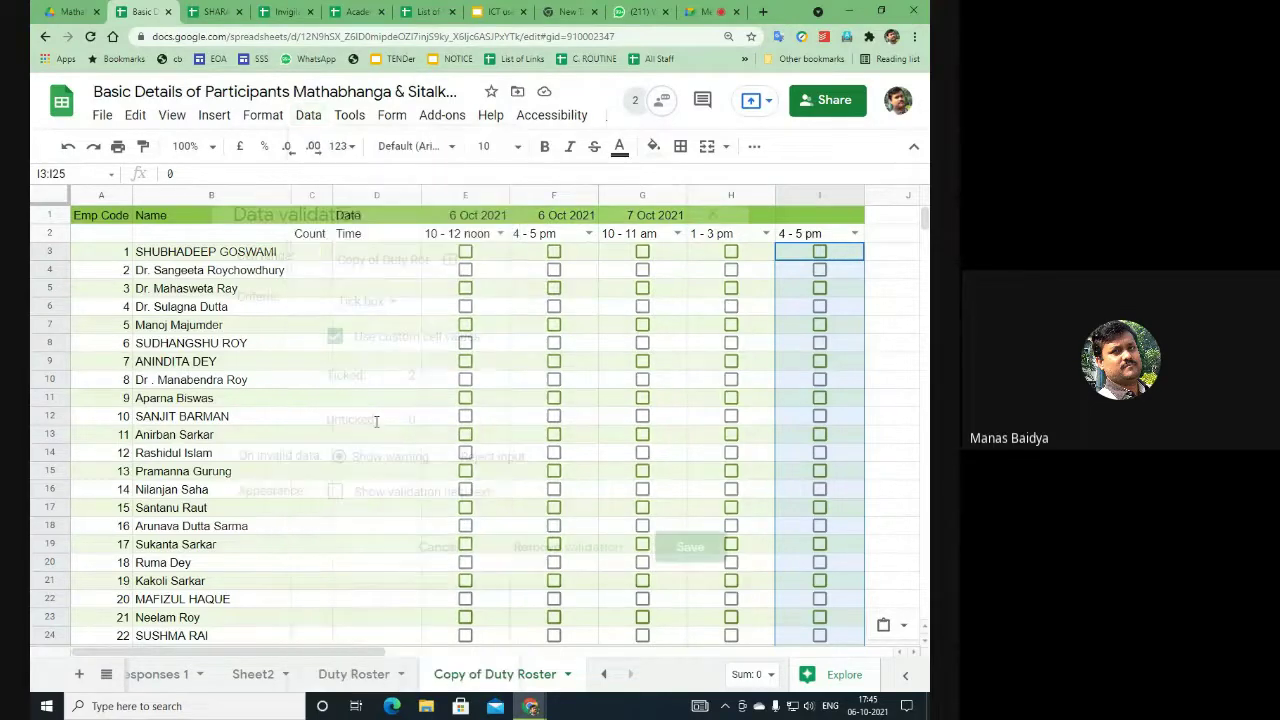
pyautogui.click(417, 375)
pyautogui.press('BackSpace')
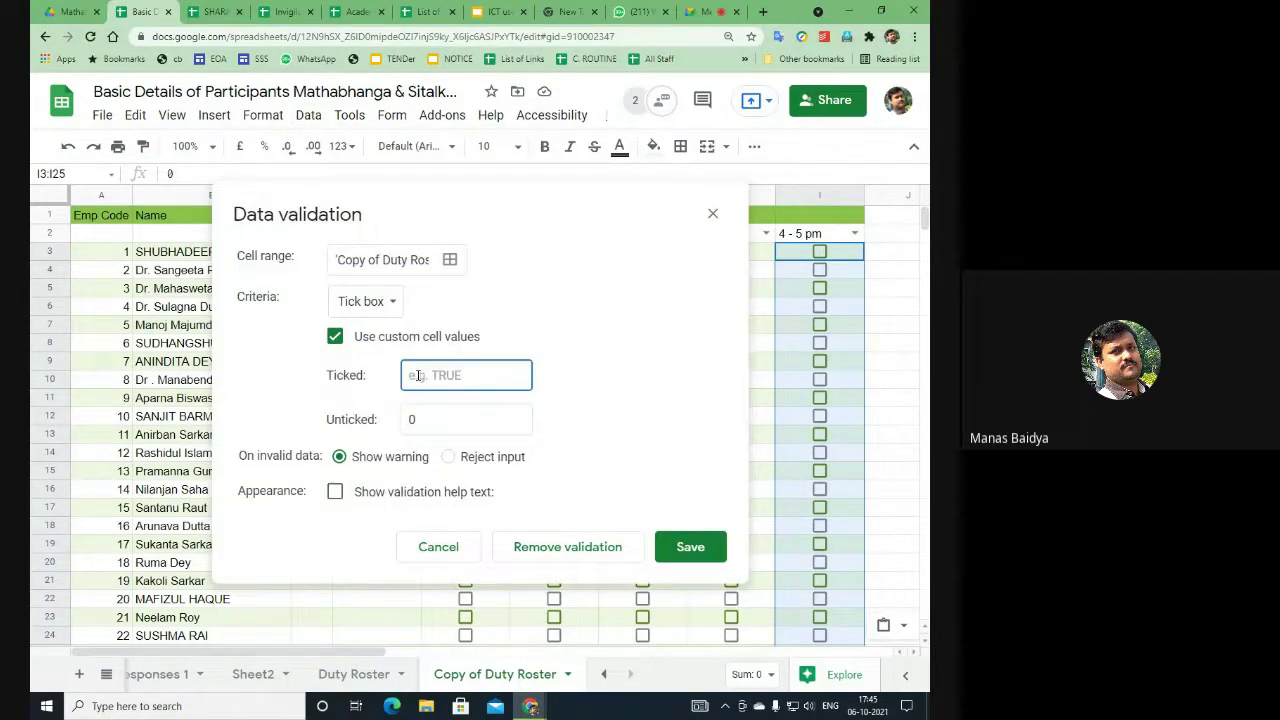
pyautogui.write('1')
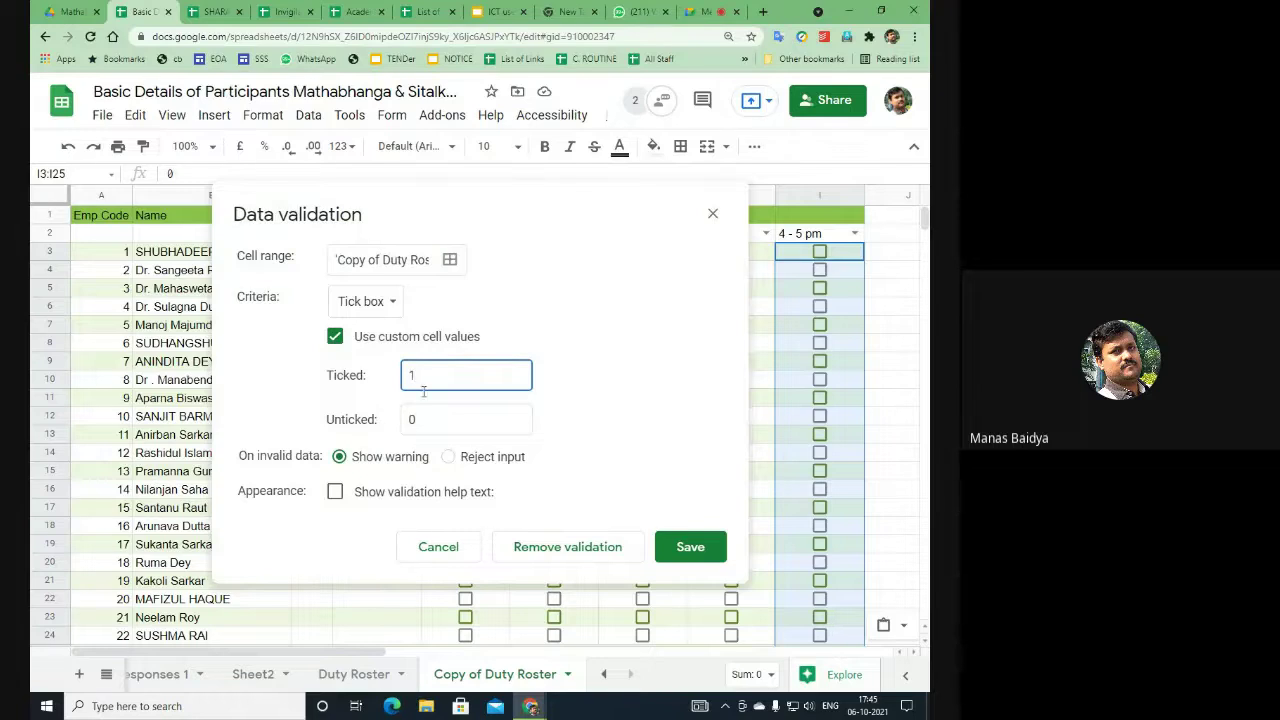
pyautogui.click(706, 546)
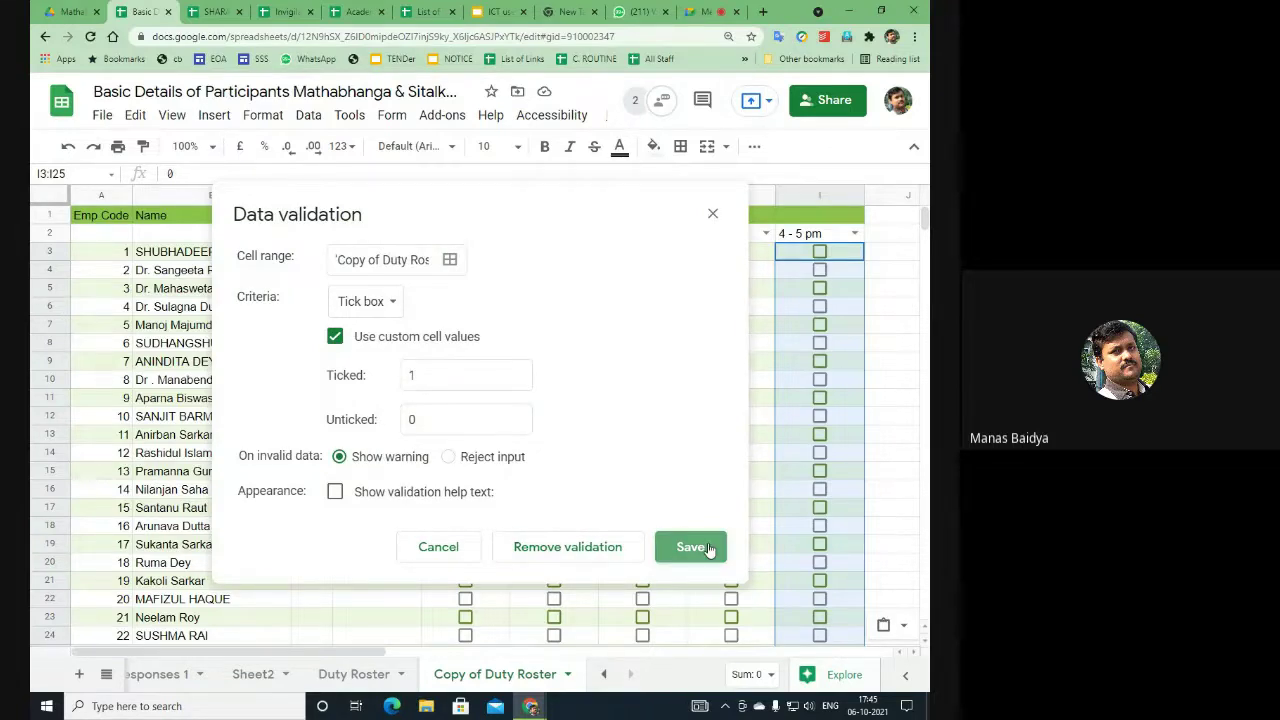
pyautogui.click(822, 255)
pyautogui.click(822, 257)
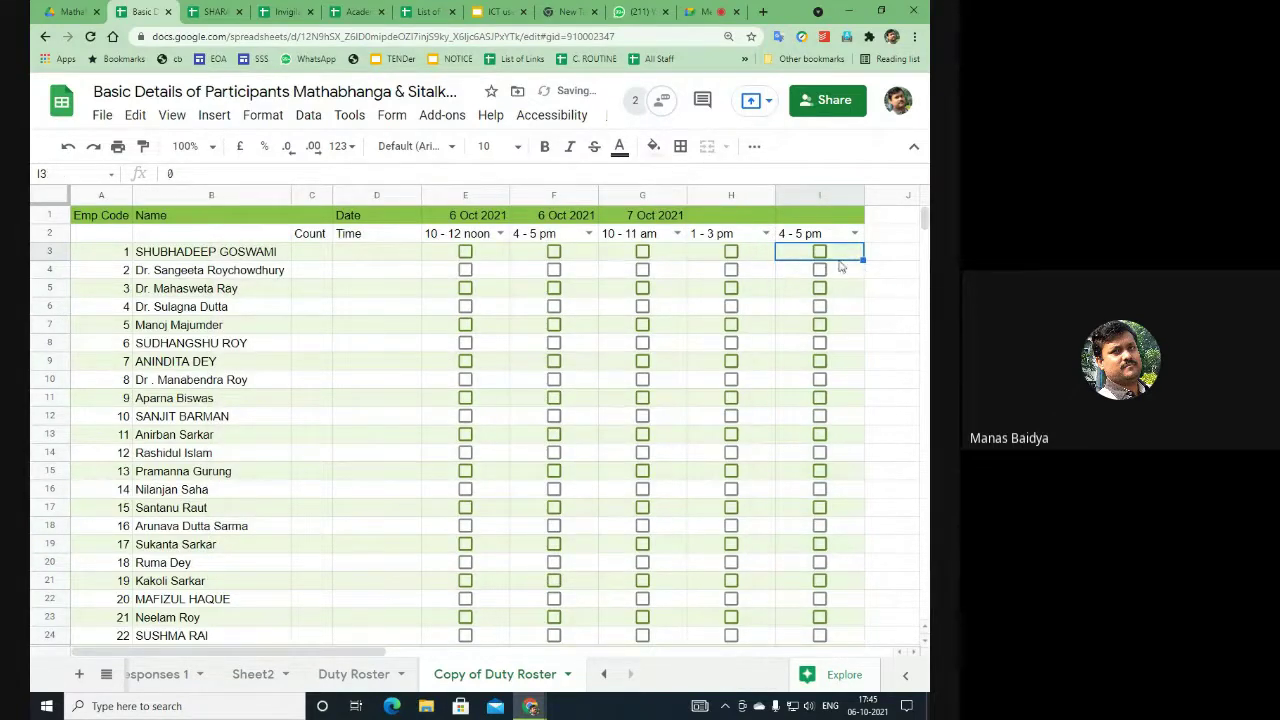
# Step: Tick the first employee's boxes for the 10 - 12 noon, 10 - 11 am and last 4 - 5 pm slots (E3, G3 and I3)
pyautogui.click(313, 256)
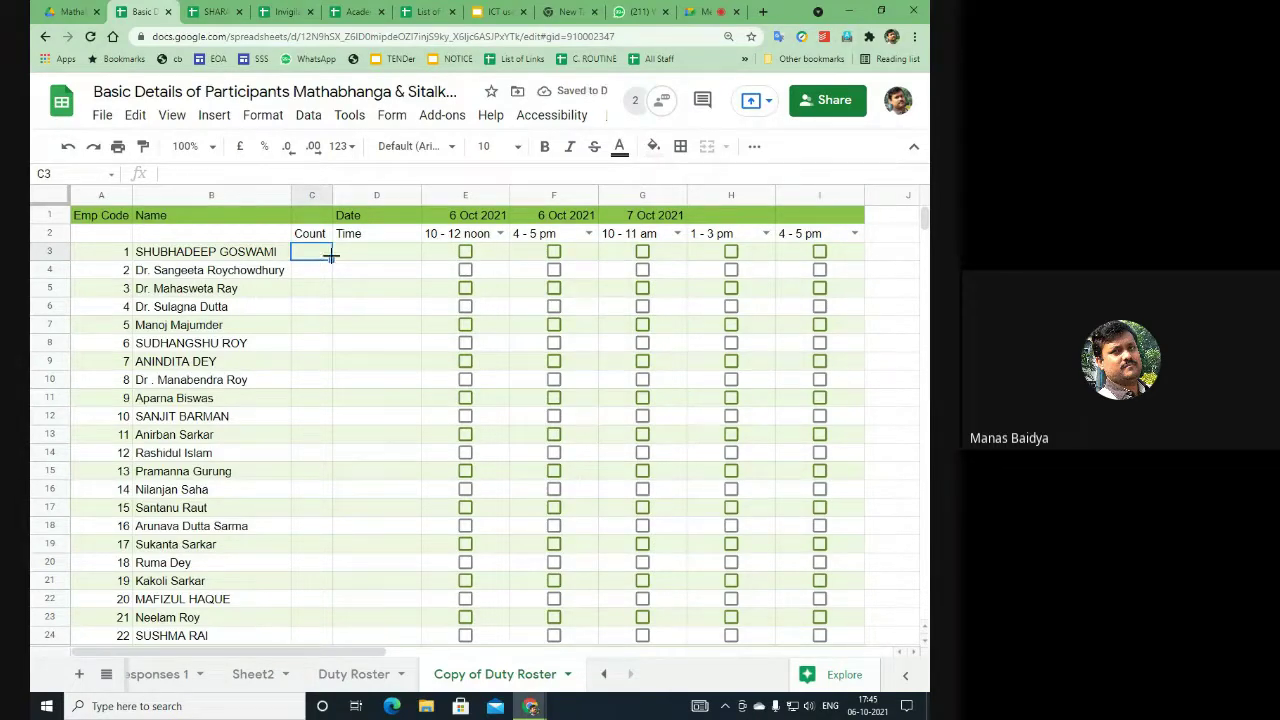
pyautogui.click(466, 253)
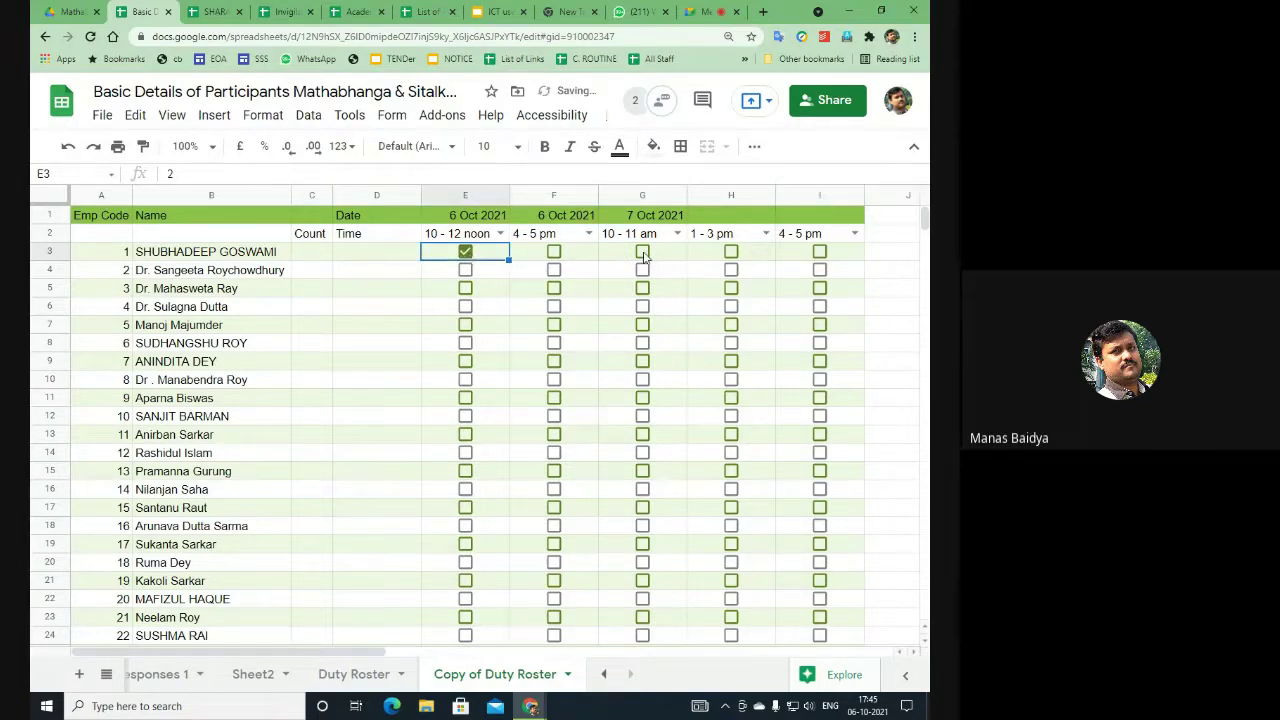
pyautogui.click(643, 254)
pyautogui.click(820, 252)
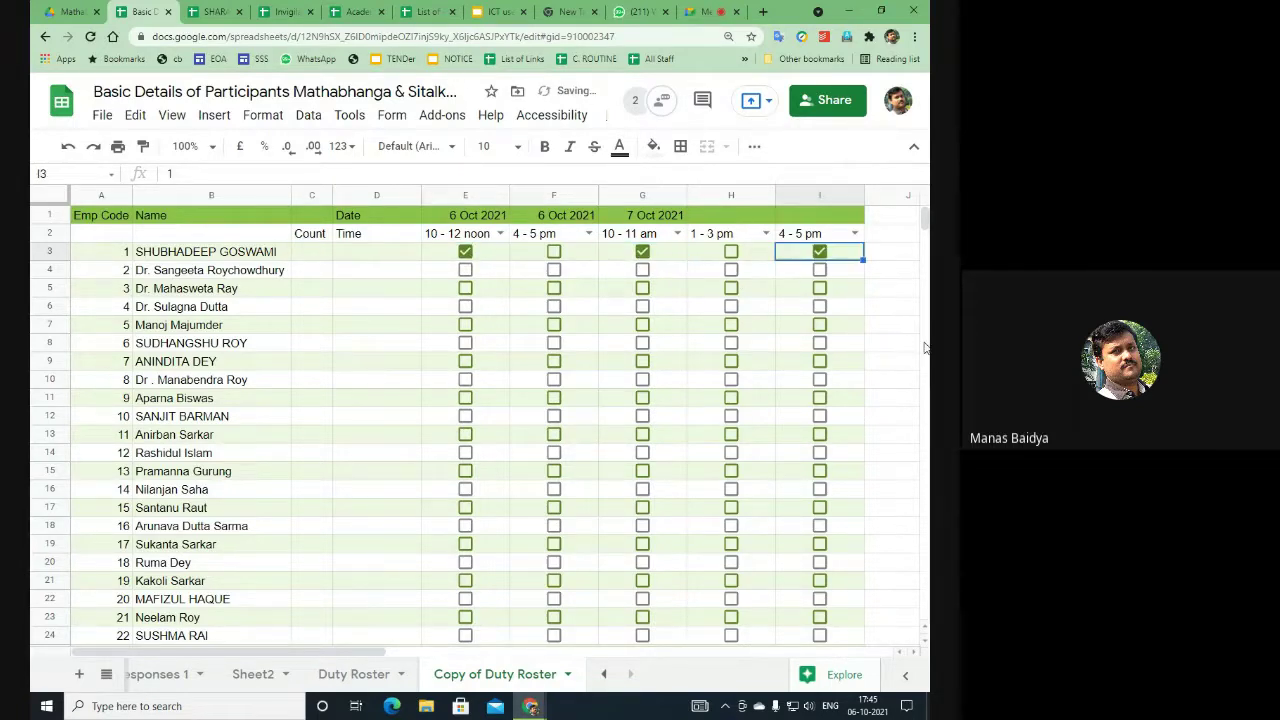
# Step: Replace the header in C2 with Hours Performed
pyautogui.click(311, 256)
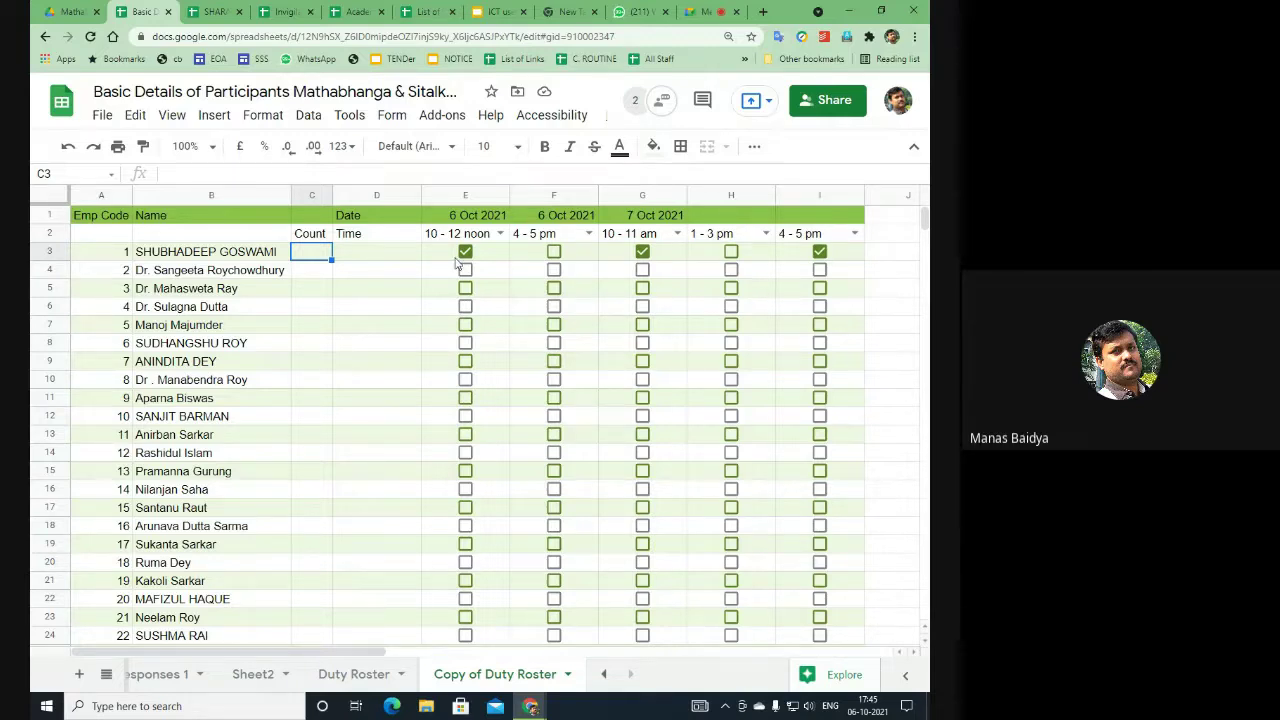
pyautogui.click(312, 234)
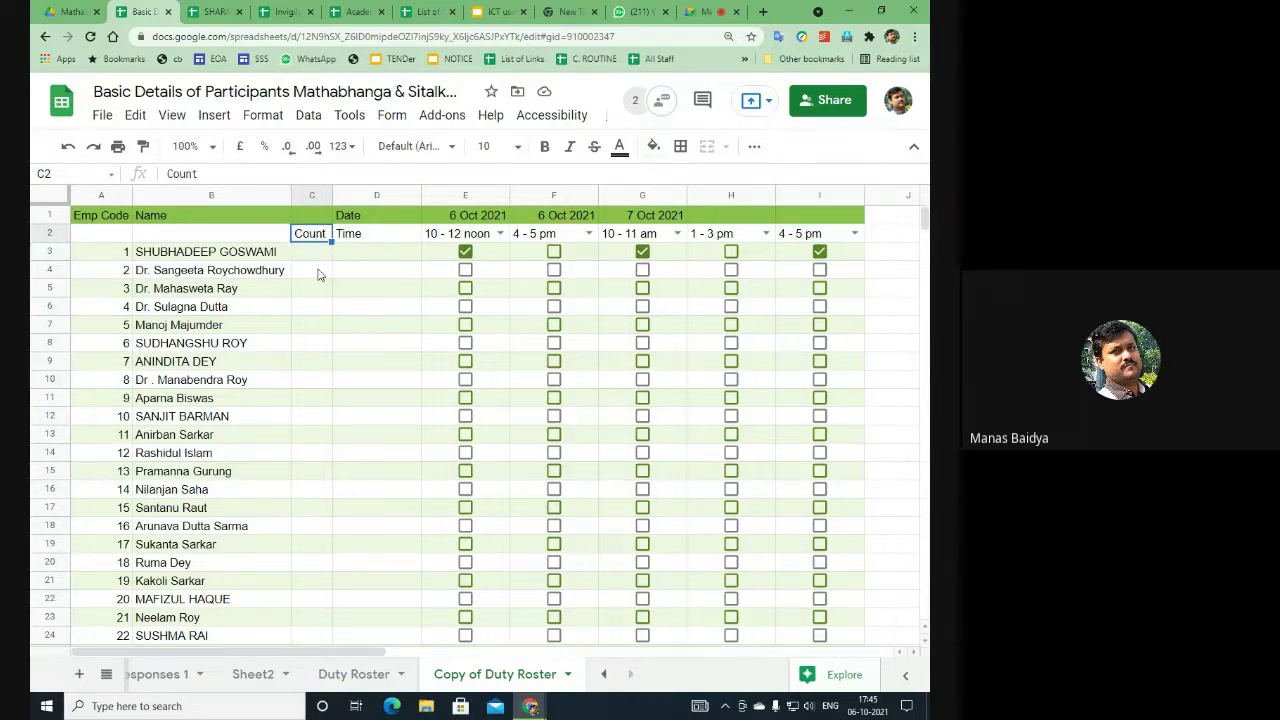
pyautogui.write('H')
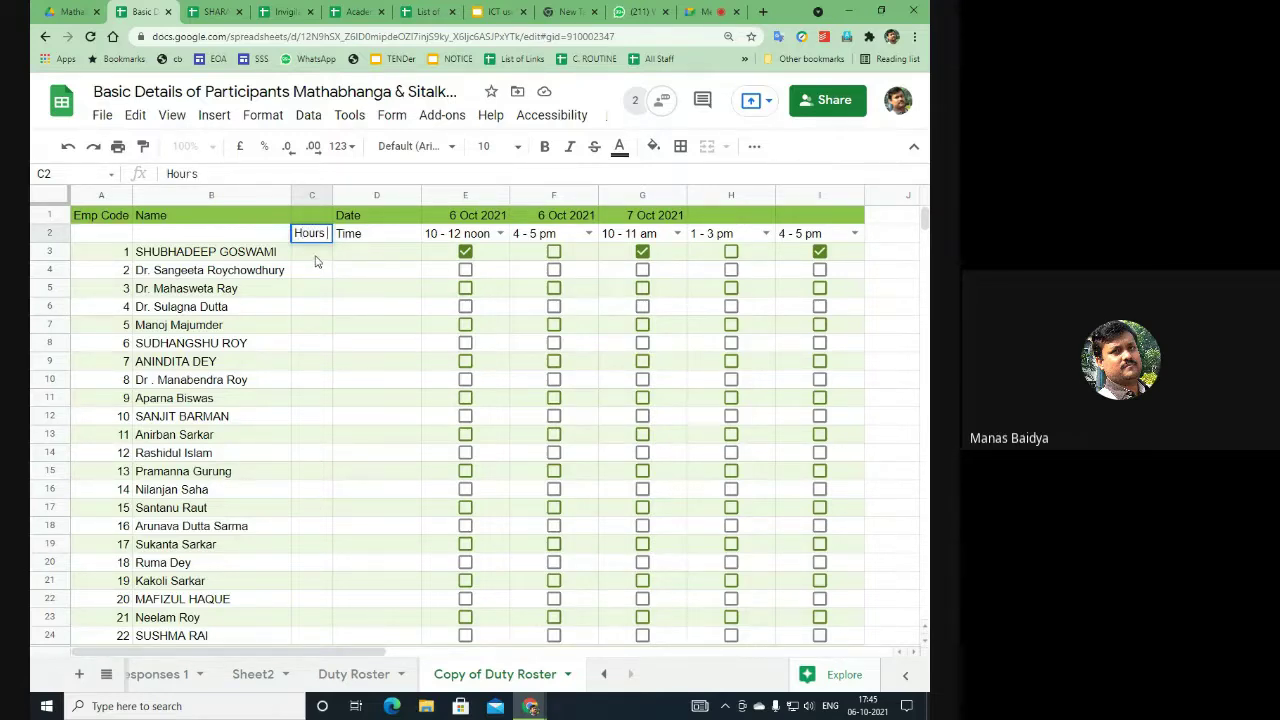
pyautogui.write('ours Performed')
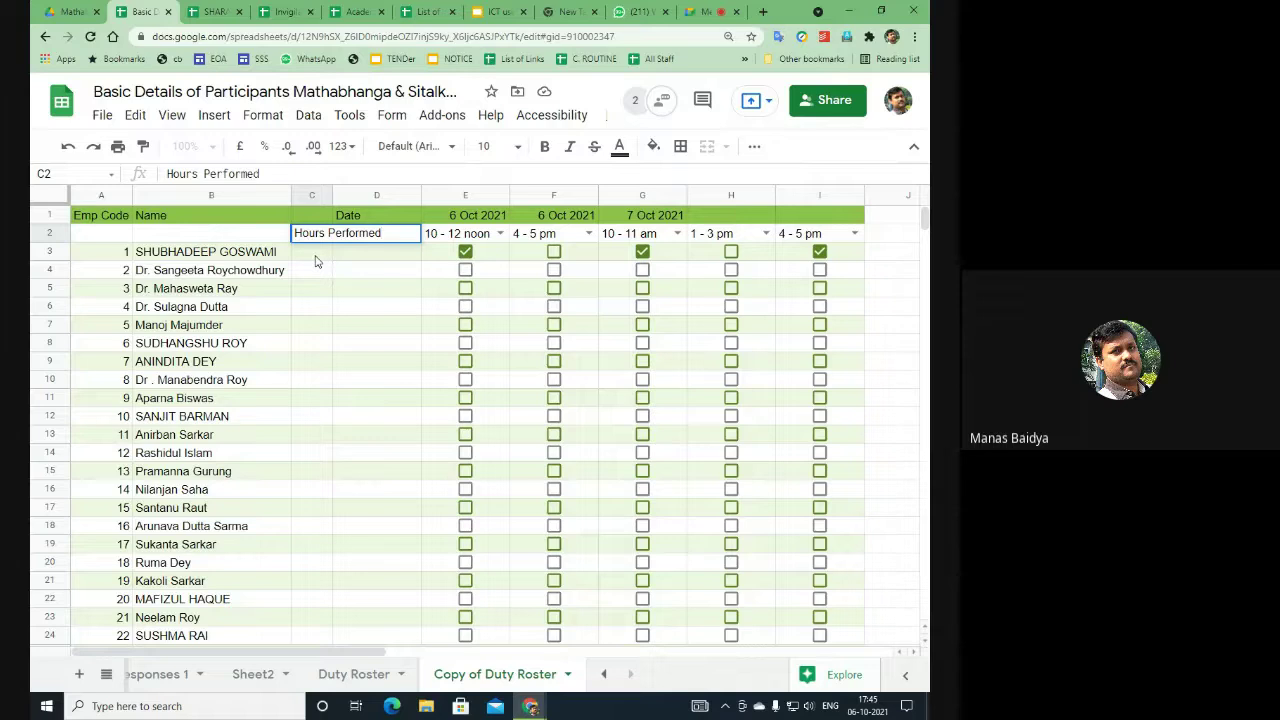
pyautogui.click(332, 272)
# Step: Enter the formula =sum(E3:I3) in C3 to total the first employee's duty hours
pyautogui.click(314, 254)
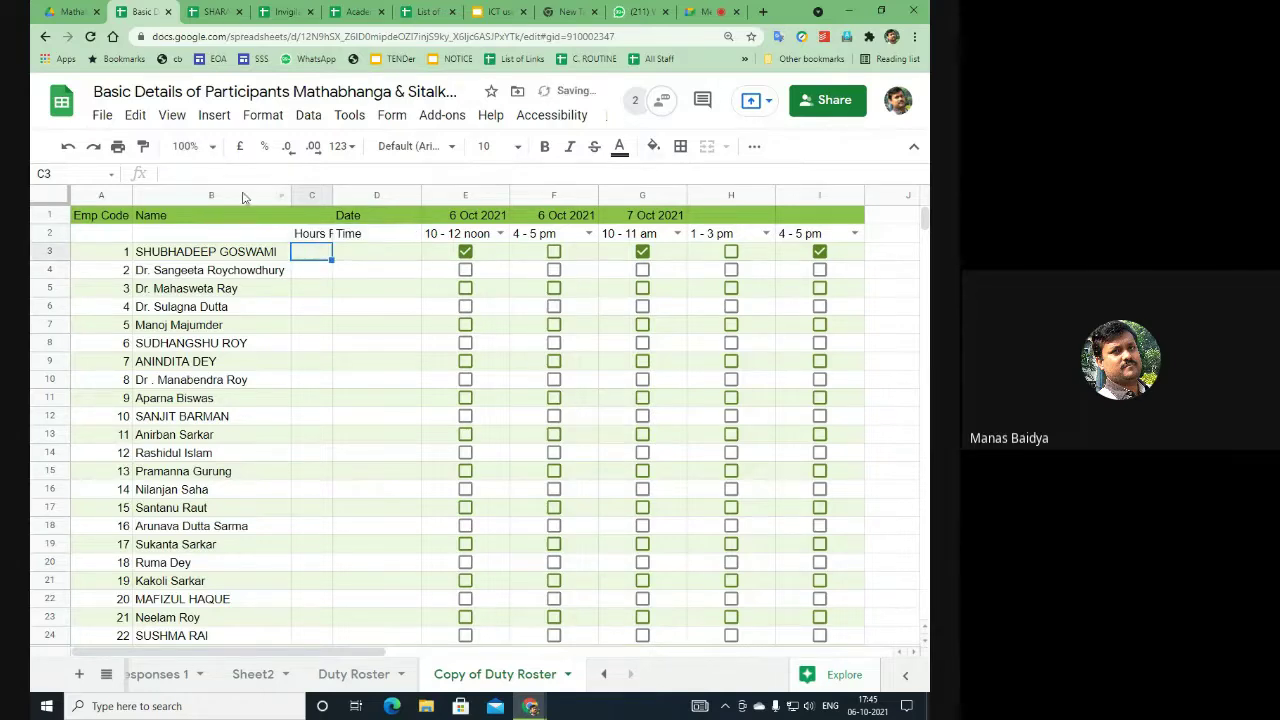
pyautogui.click(188, 177)
pyautogui.write('=')
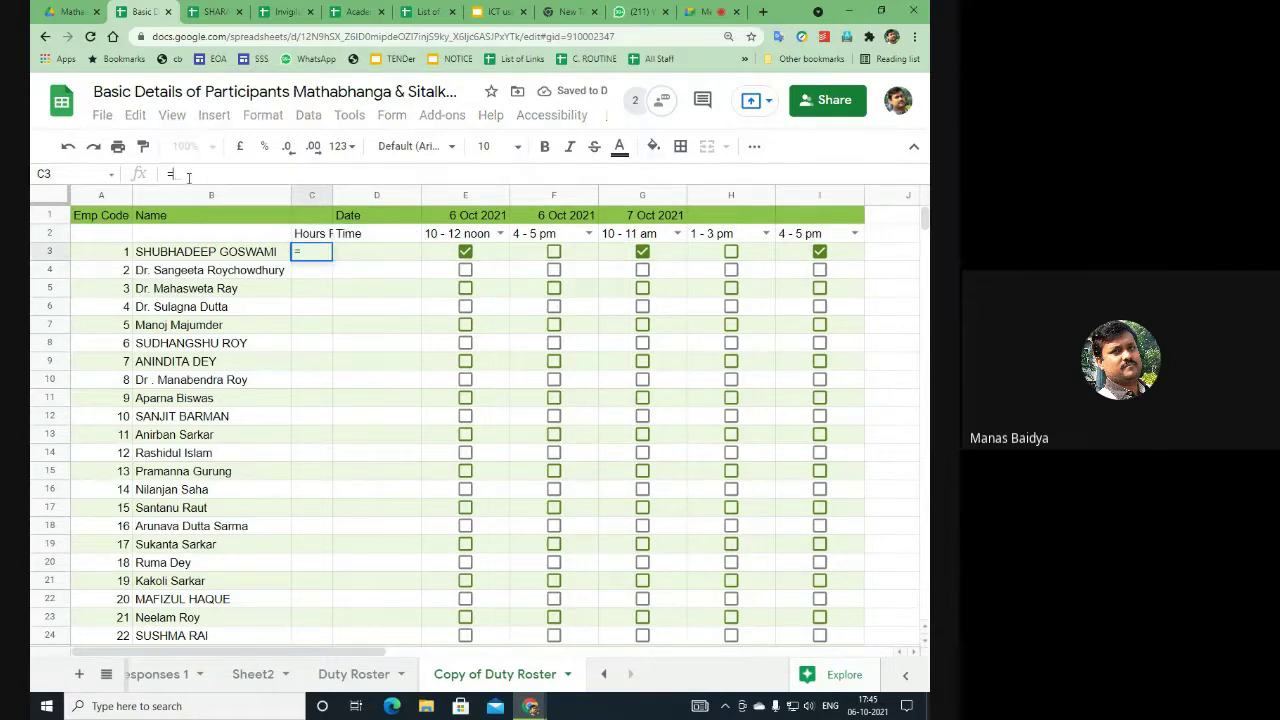
pyautogui.write('s')
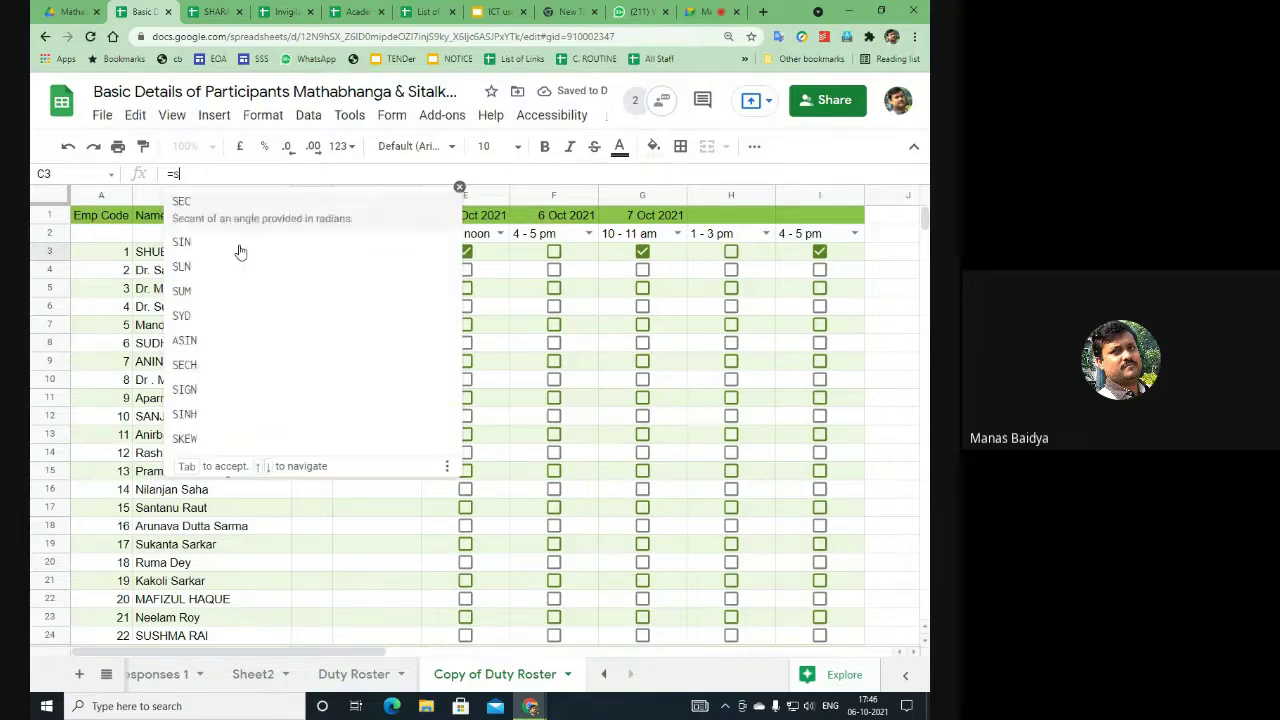
pyautogui.write('um(')
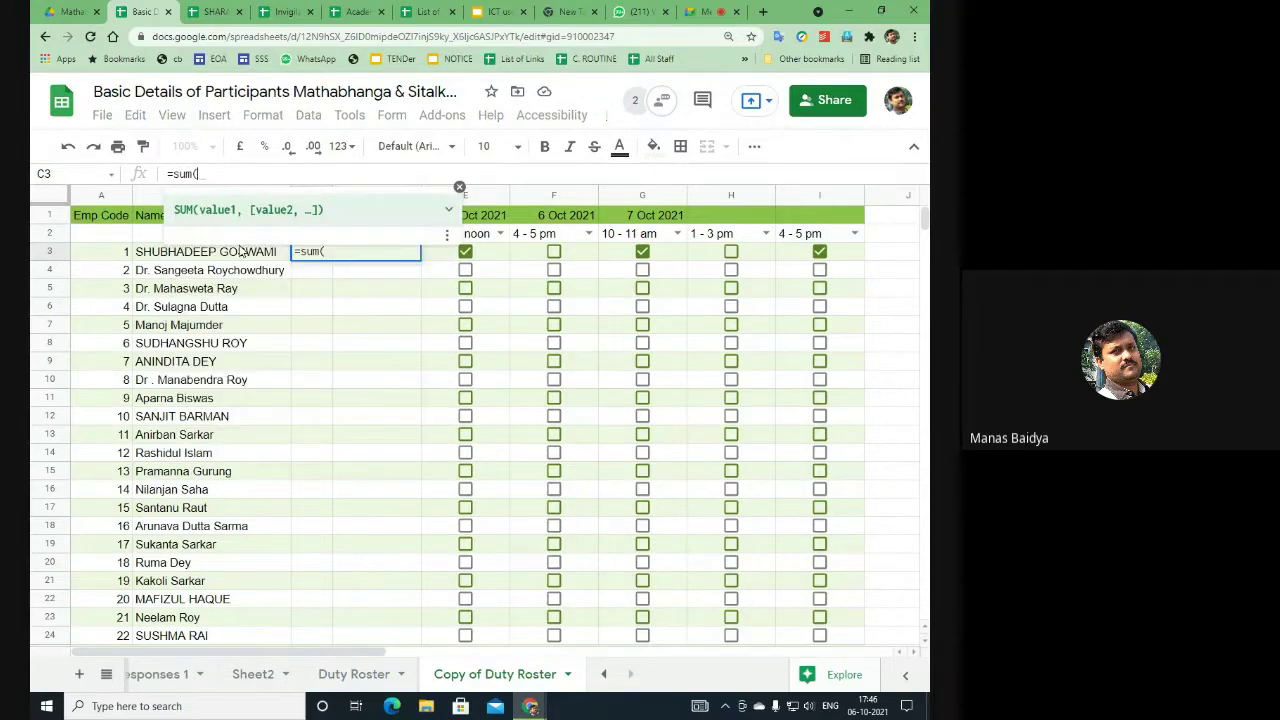
pyautogui.moveTo(468, 256); pyautogui.dragTo(820, 258)
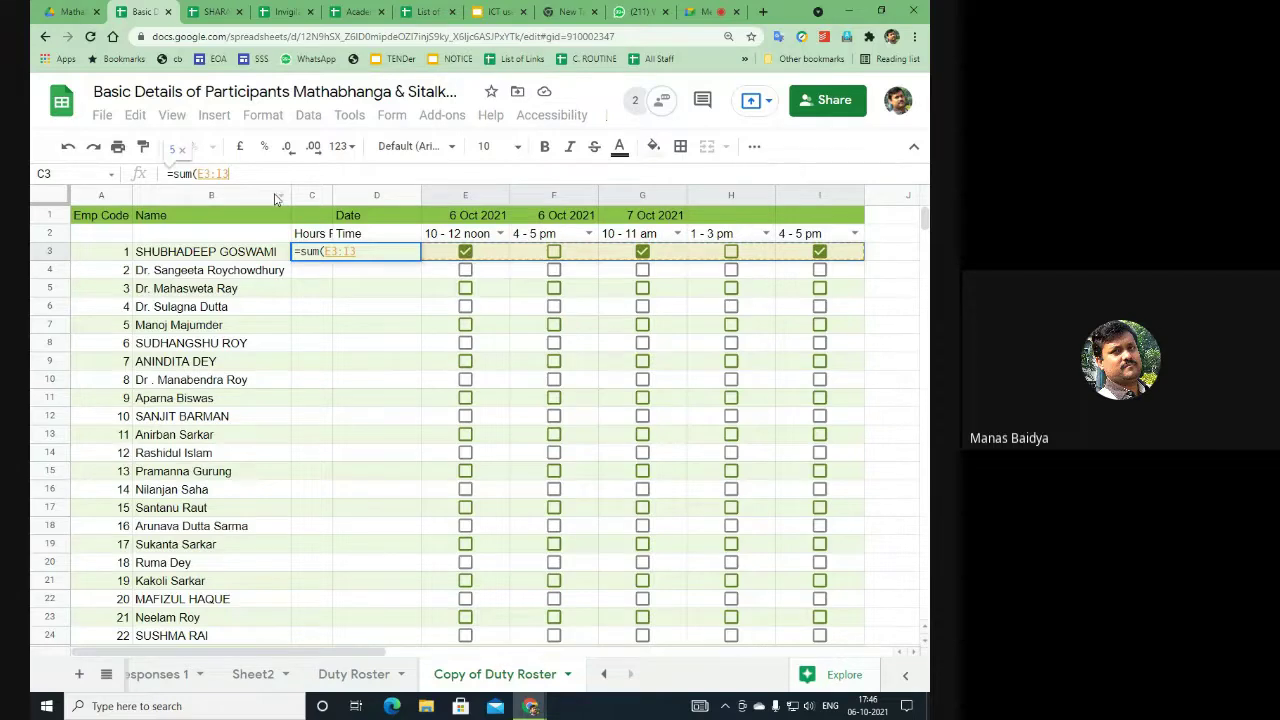
pyautogui.write(')')
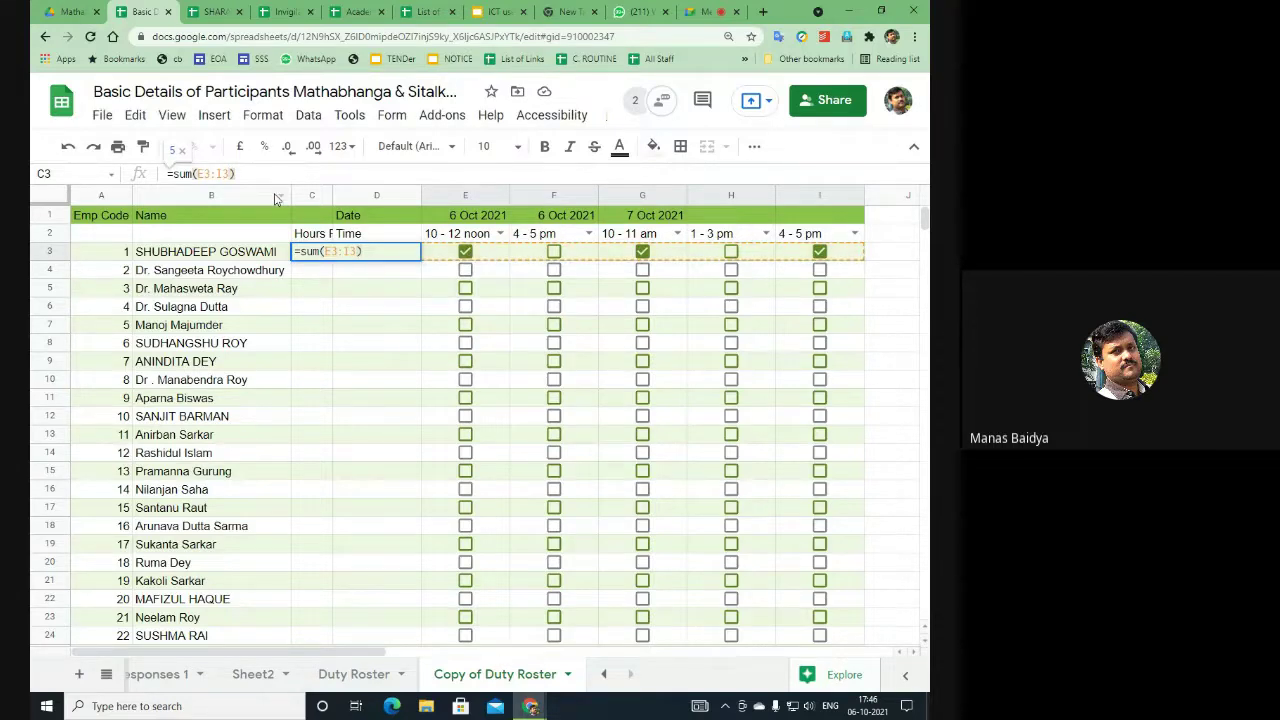
pyautogui.press('Return')
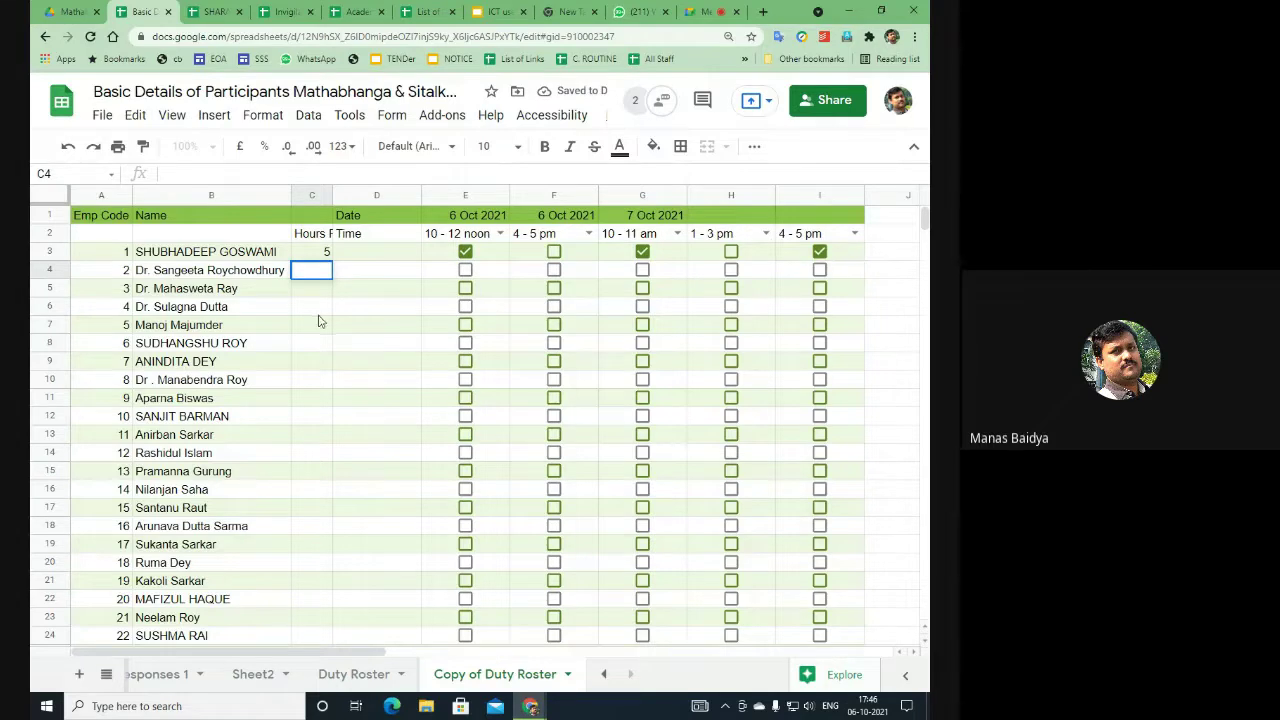
# Step: Enter the formula =countif(E3:I3,2) in D3 to count the first employee's two-hour duties
pyautogui.doubleClick(368, 238)
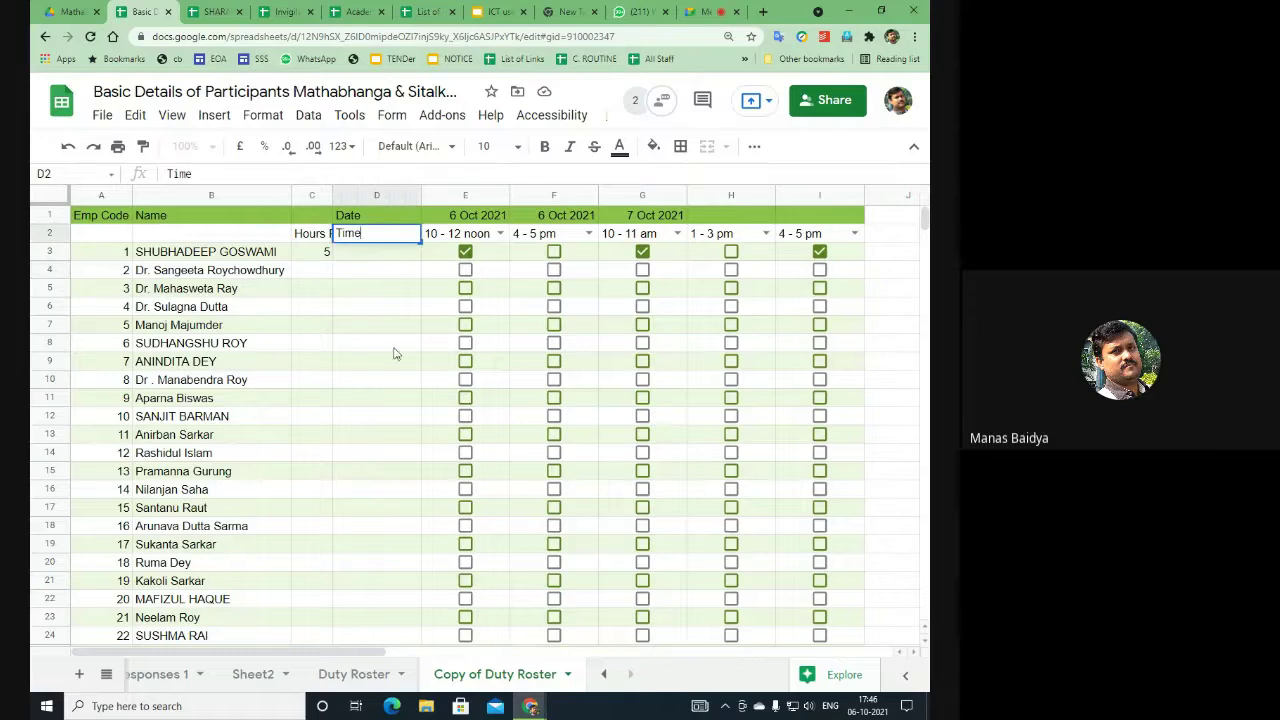
pyautogui.click(366, 254)
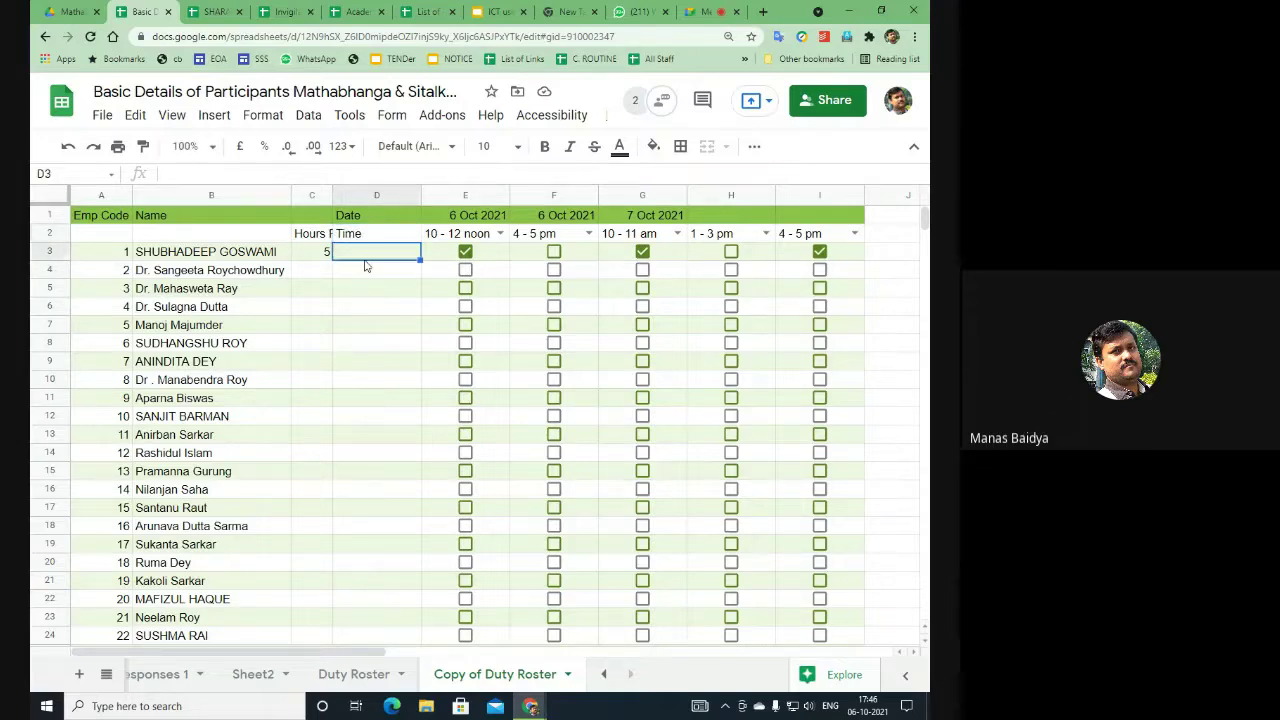
pyautogui.click(191, 170)
pyautogui.write('=c')
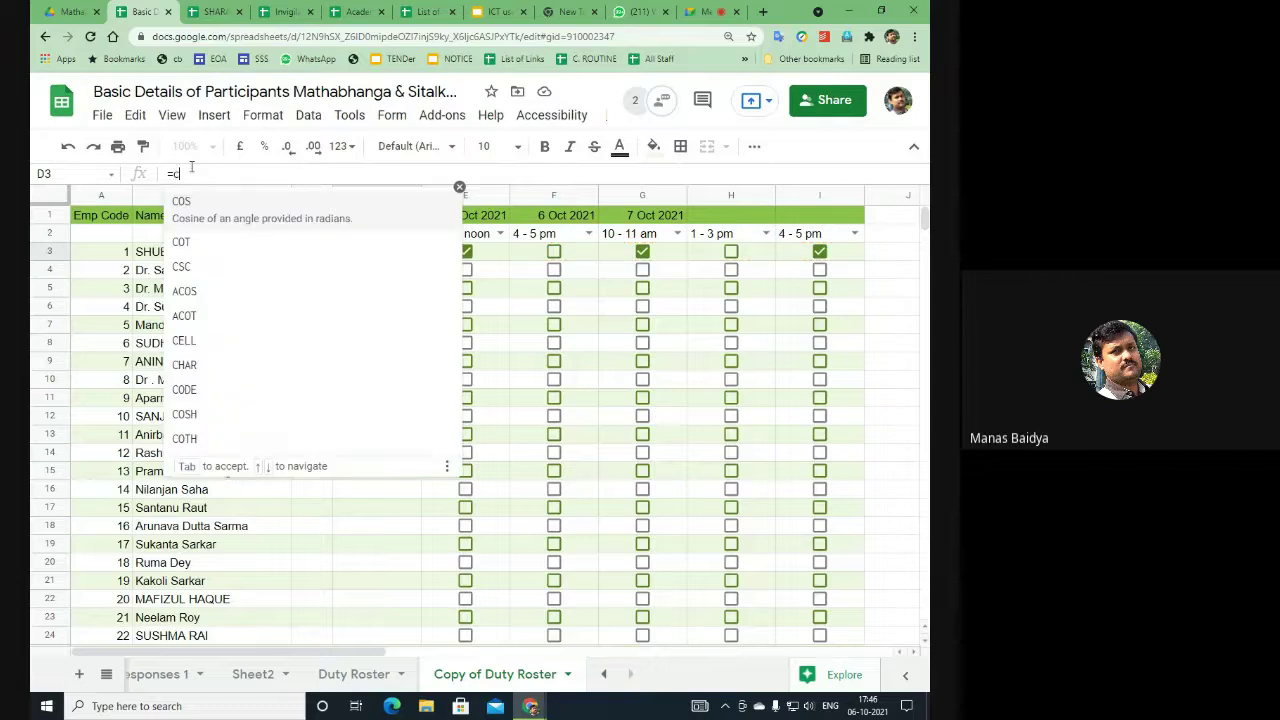
pyautogui.write('ount')
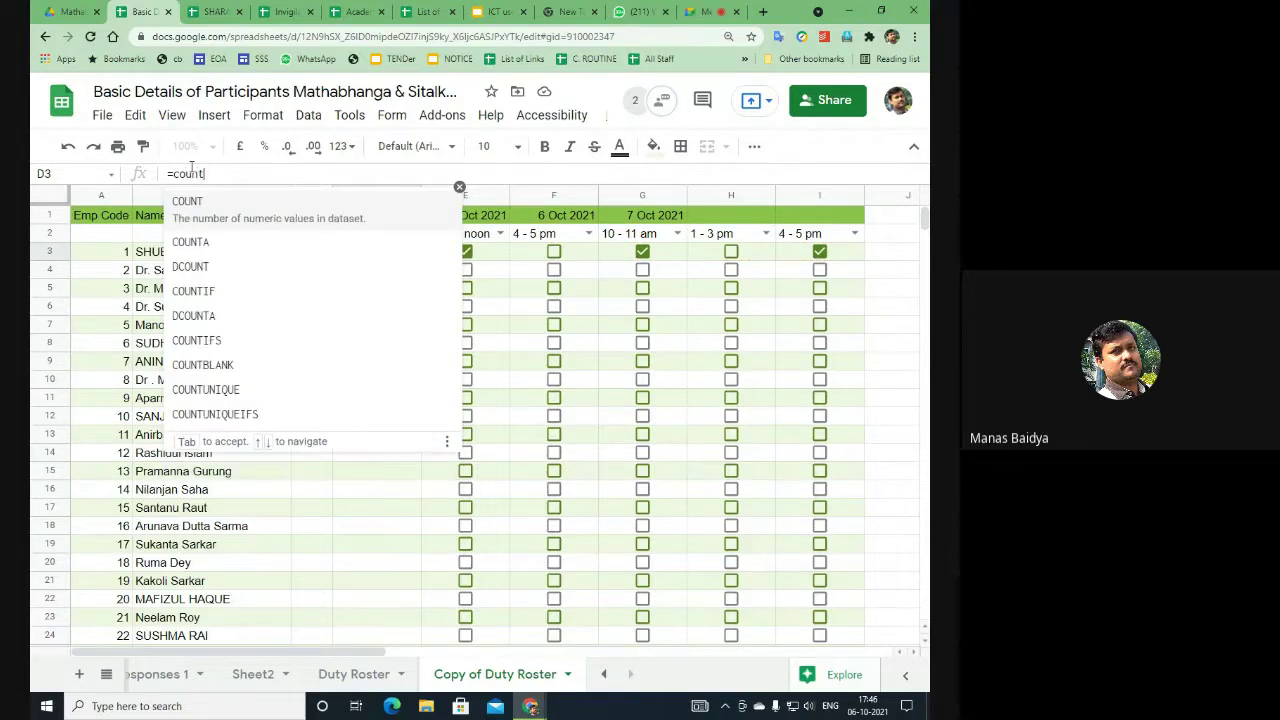
pyautogui.write('if(')
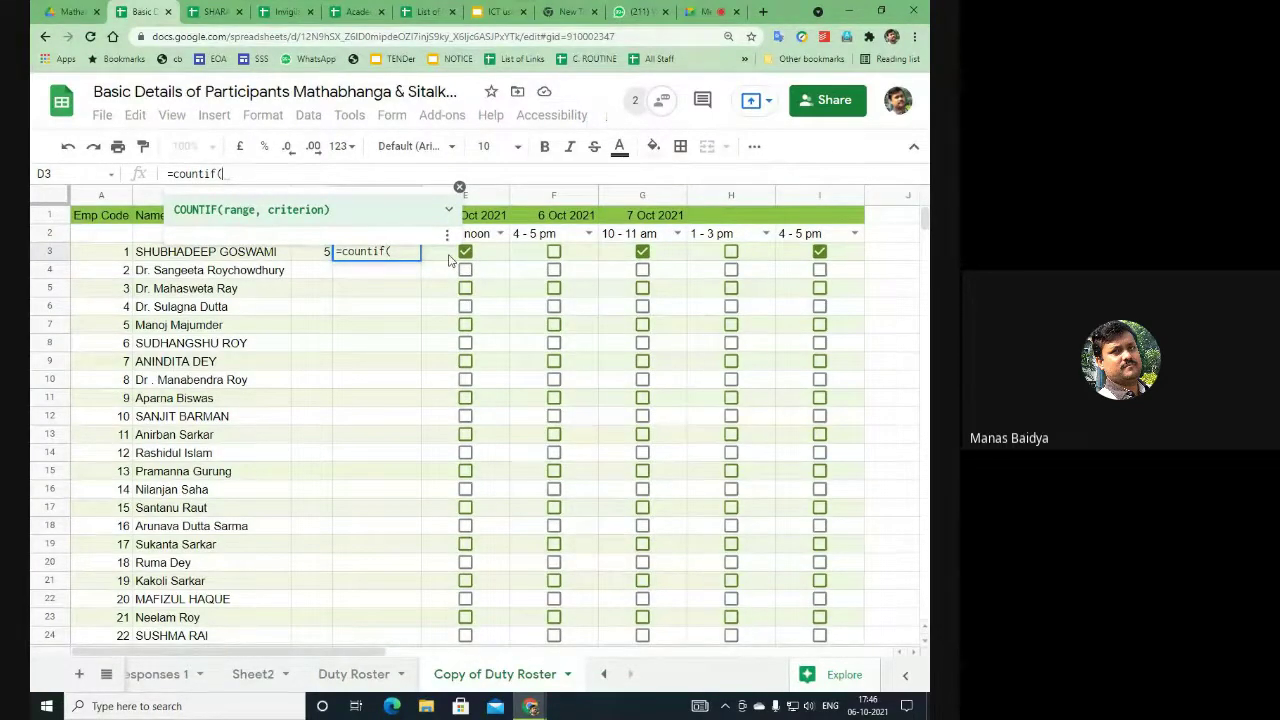
pyautogui.moveTo(452, 257)
pyautogui.mouseDown()
pyautogui.moveTo(697, 268)
pyautogui.moveTo(821, 256)
pyautogui.mouseUp()
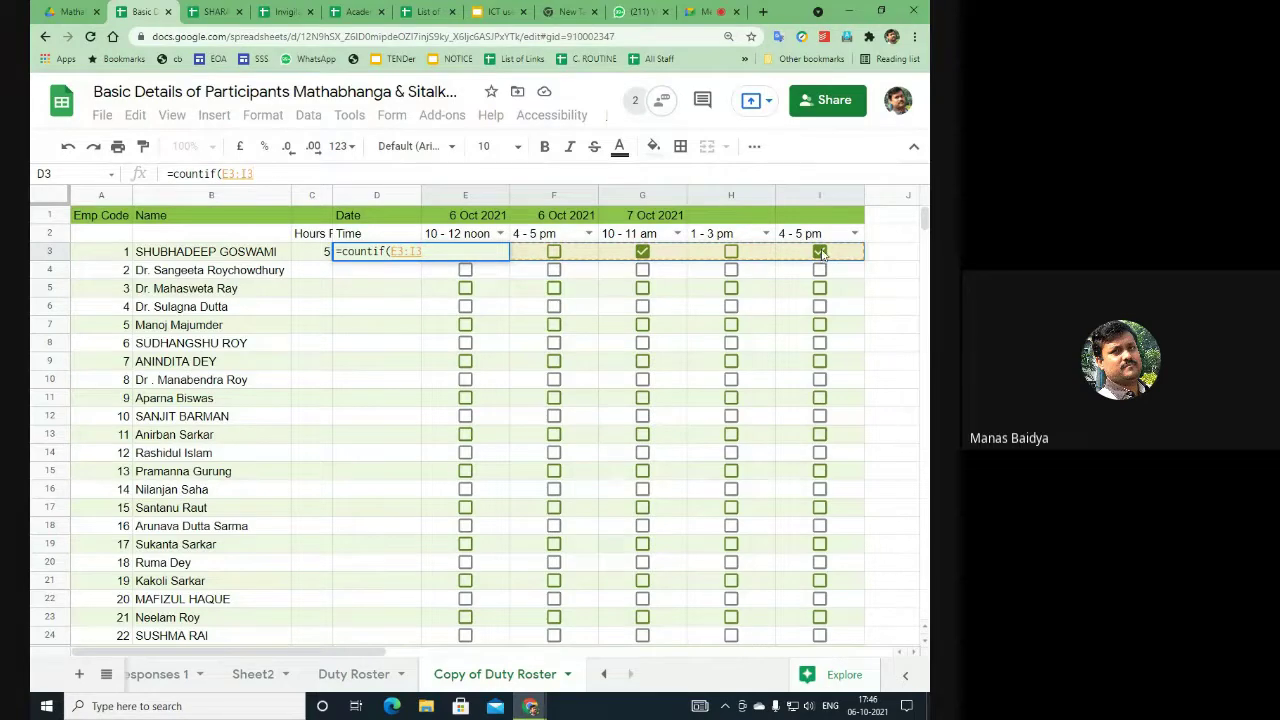
pyautogui.write(',')
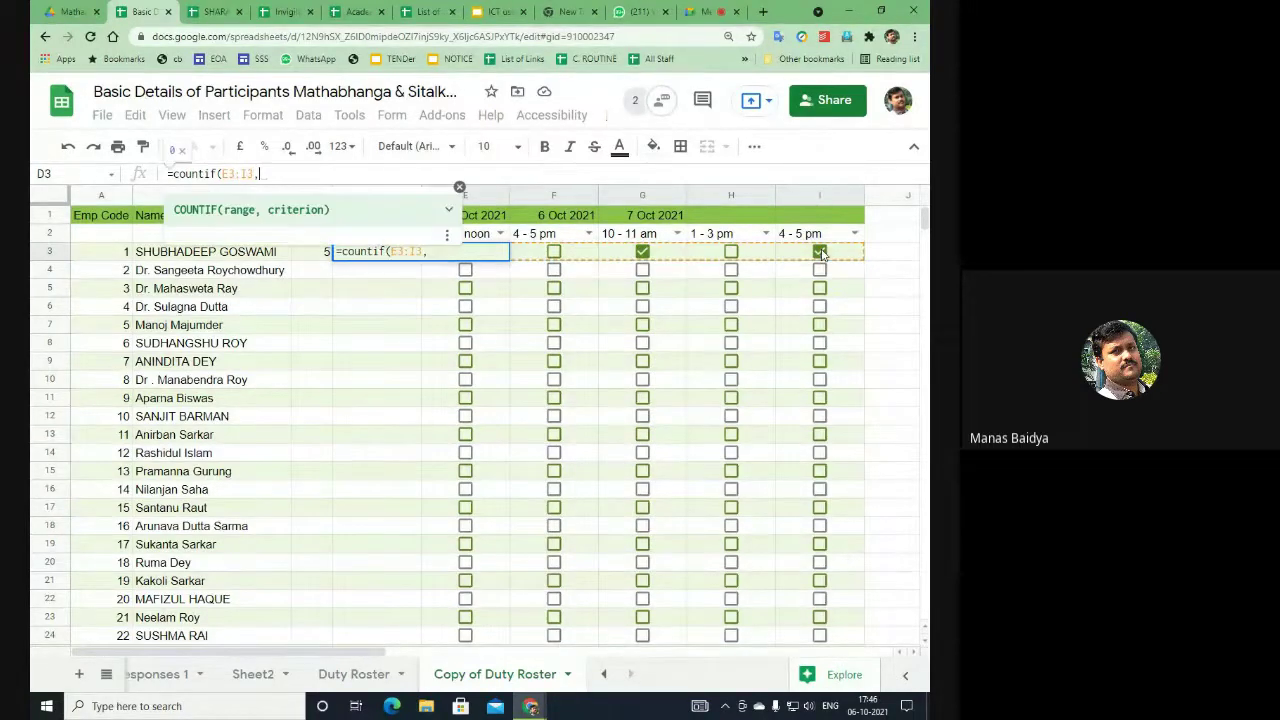
pyautogui.write('2')
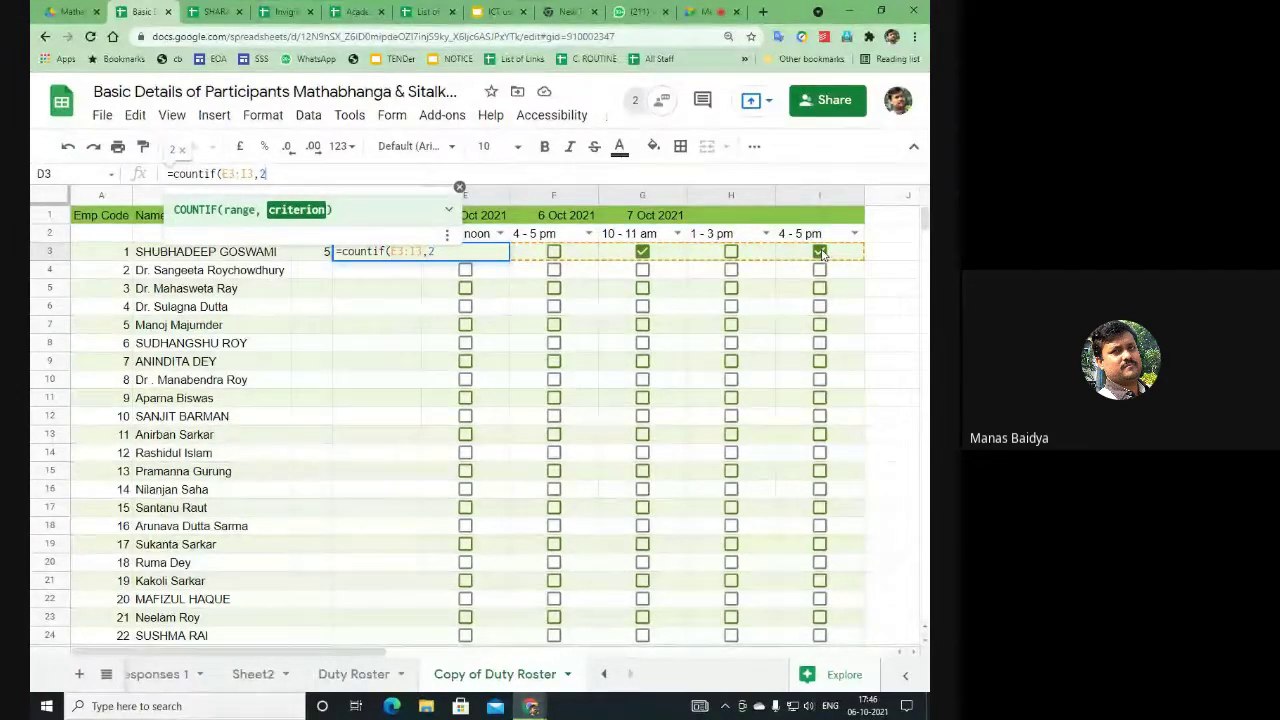
pyautogui.write(')')
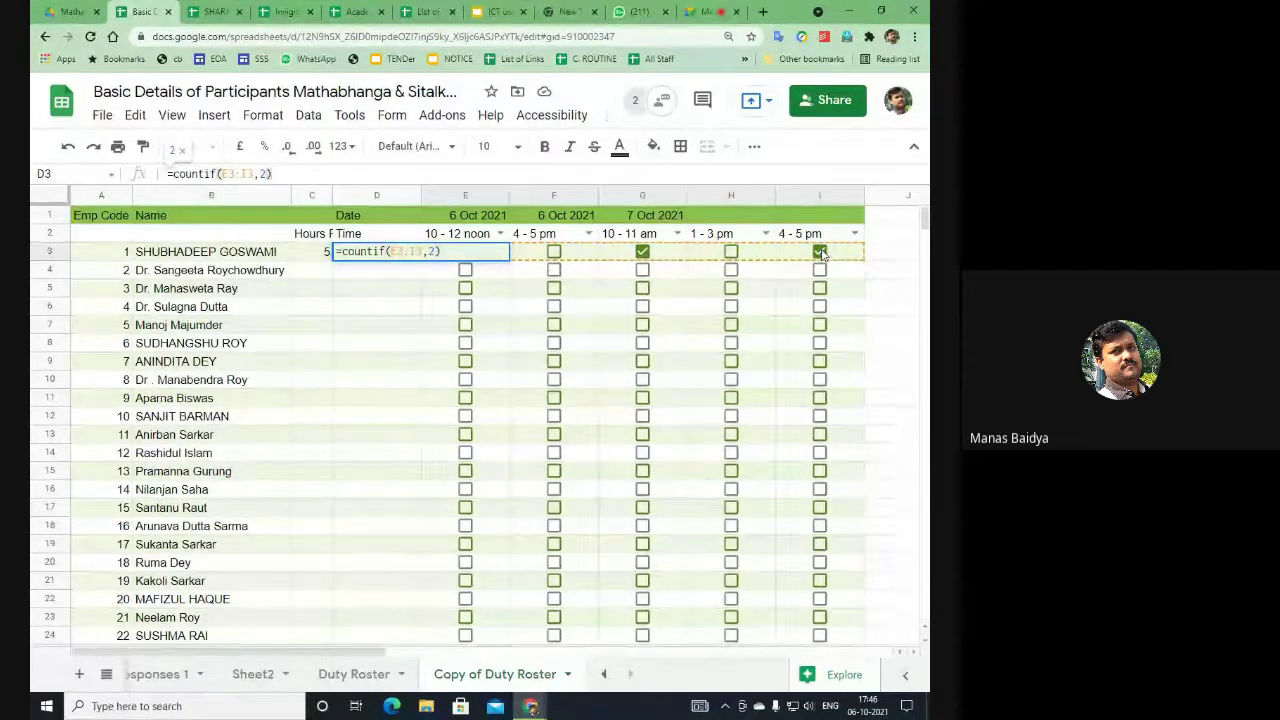
pyautogui.press('Return')
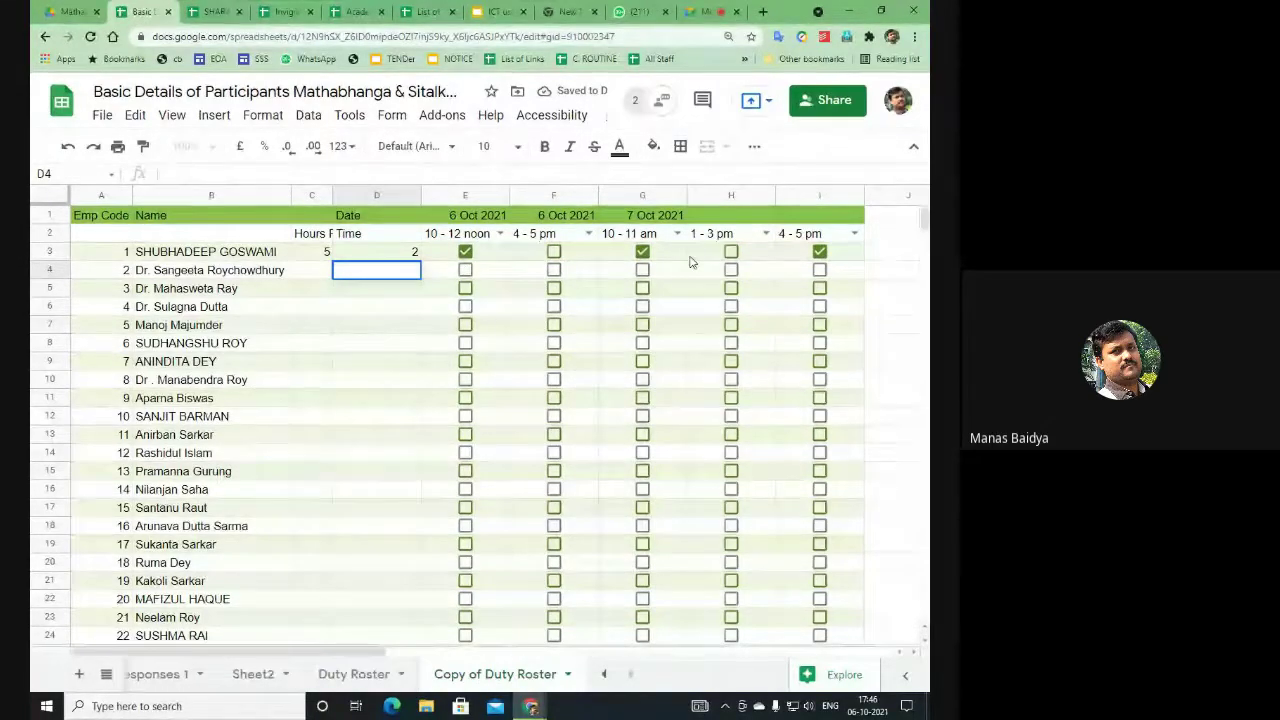
# Step: Change the COUNTIF criterion in D3 to 1 so it counts the first employee's one-hour duties
pyautogui.doubleClick(408, 253)
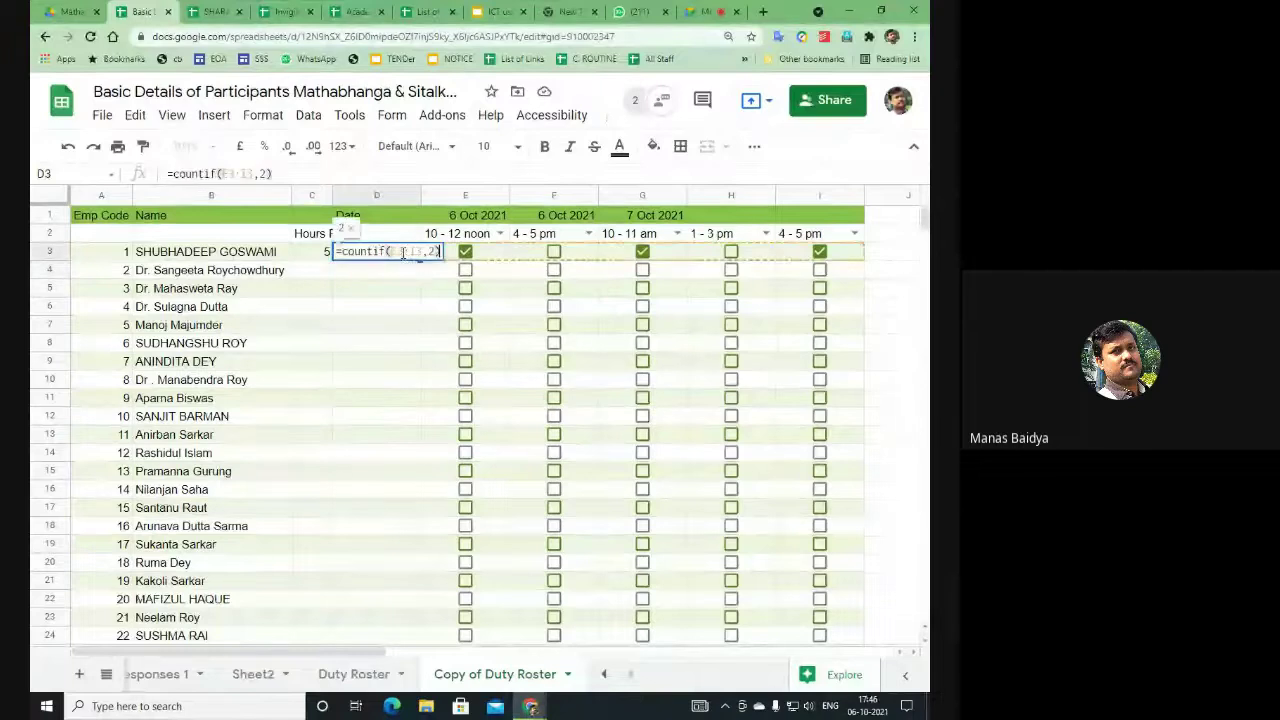
pyautogui.click(266, 174)
pyautogui.press('BackSpace')
pyautogui.write('1')
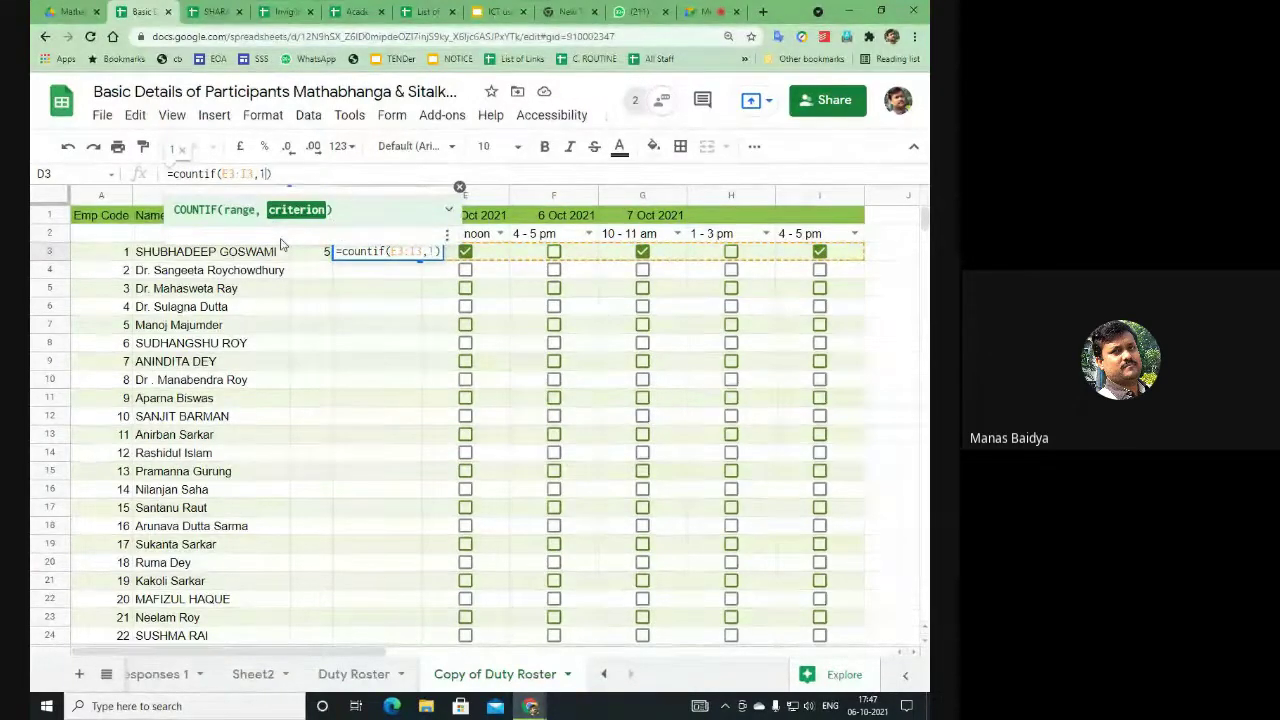
pyautogui.press('Return')
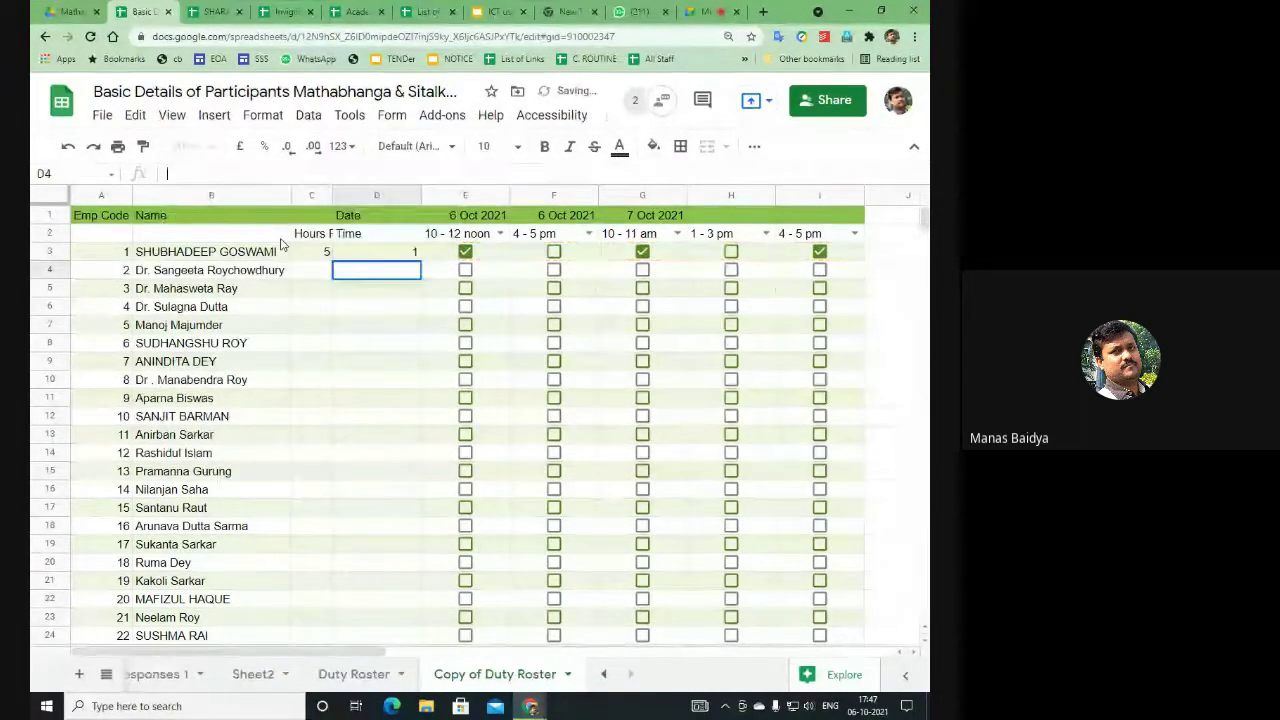
pyautogui.doubleClick(358, 324)
pyautogui.click(378, 252)
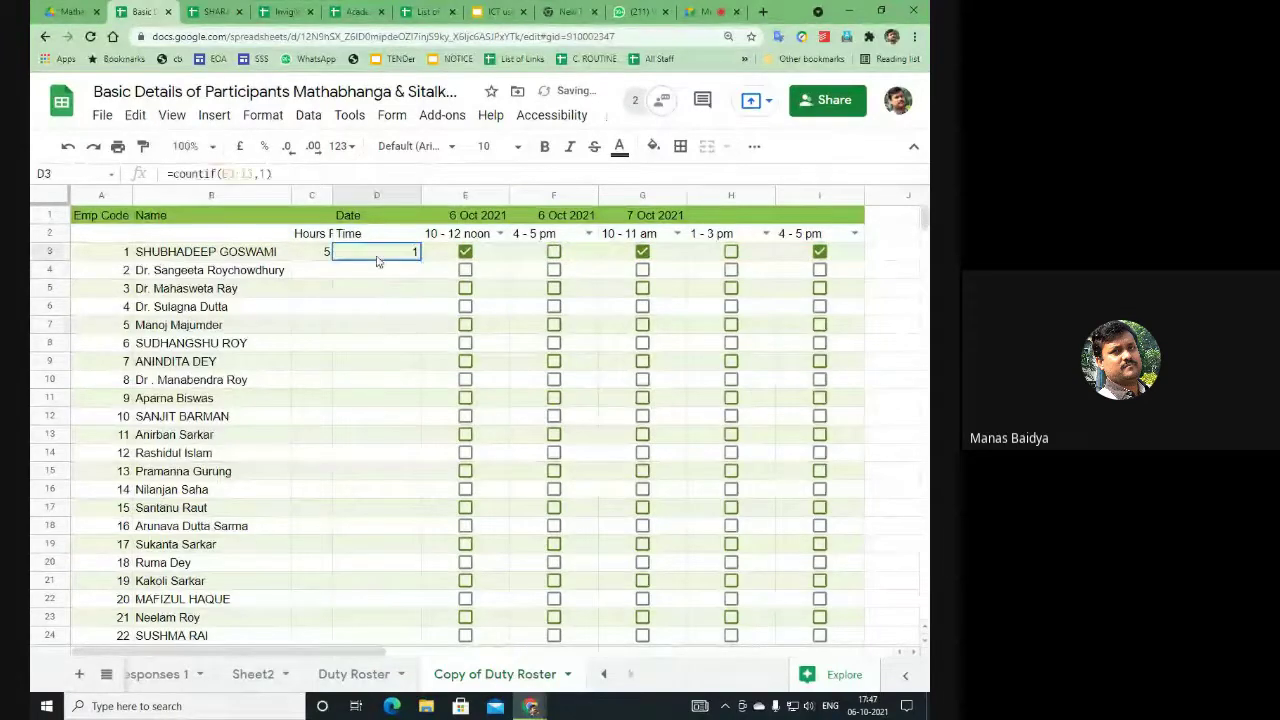
# Step: Try inserting a column to the left of column E, and undo the insertion
pyautogui.click(435, 195)
pyautogui.rightClick(433, 193)
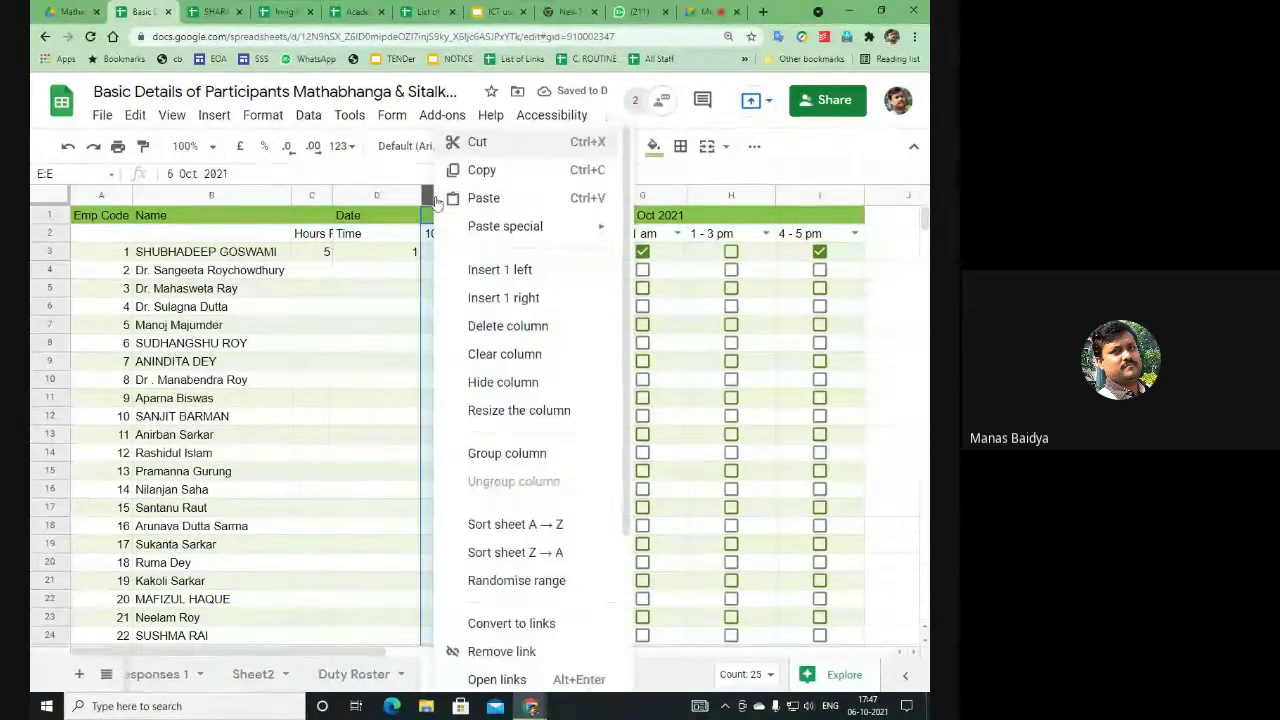
pyautogui.click(515, 272)
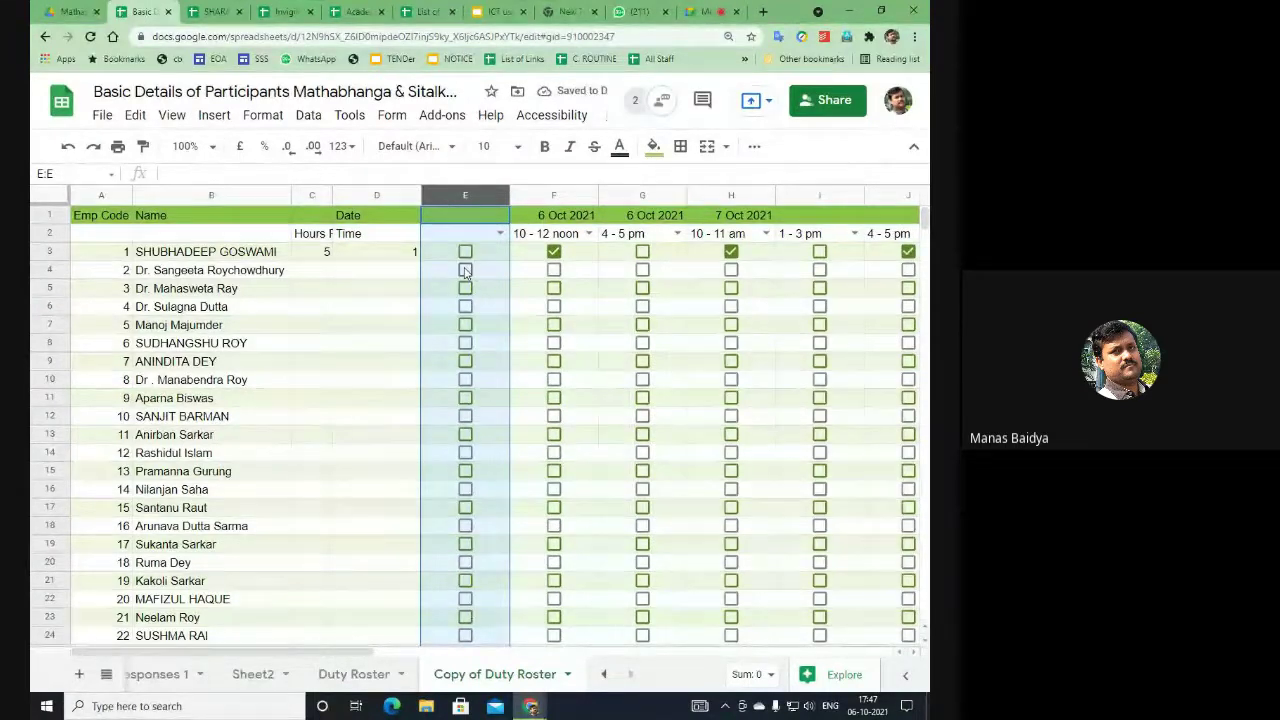
pyautogui.hotkey('ctrl', 'z')
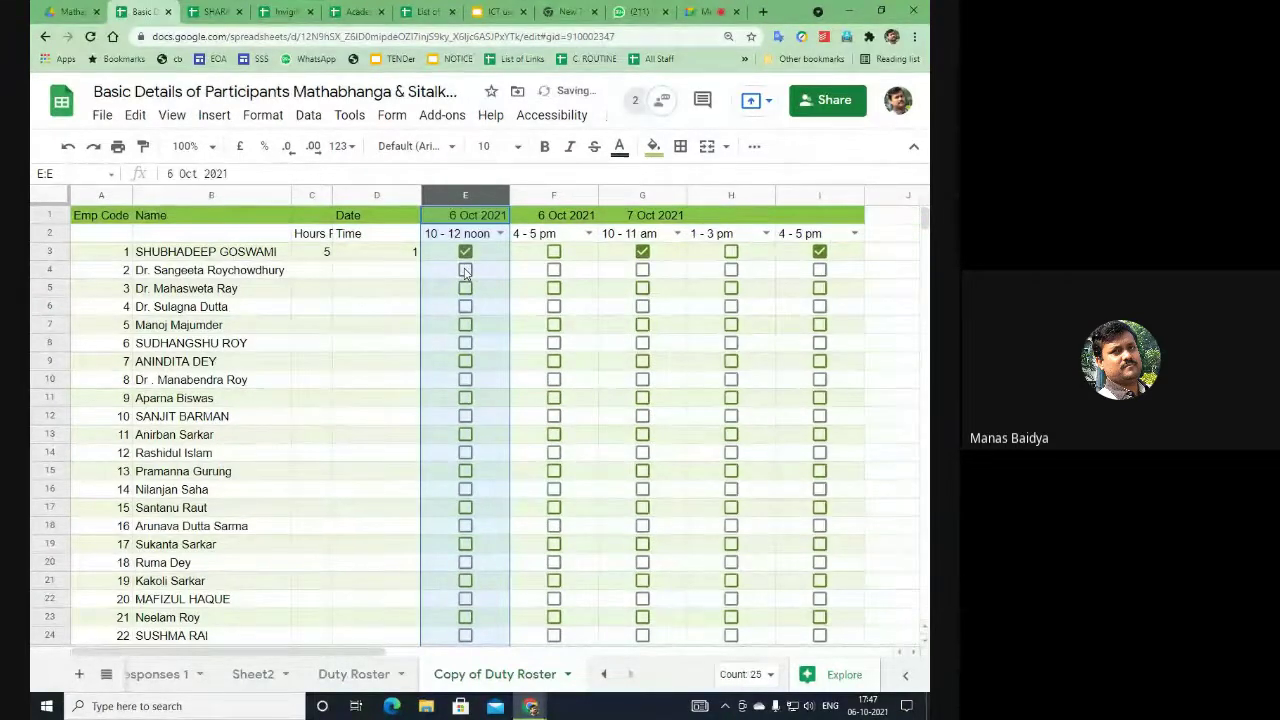
# Step: Insert one blank column to the right of column D
pyautogui.rightClick(366, 201)
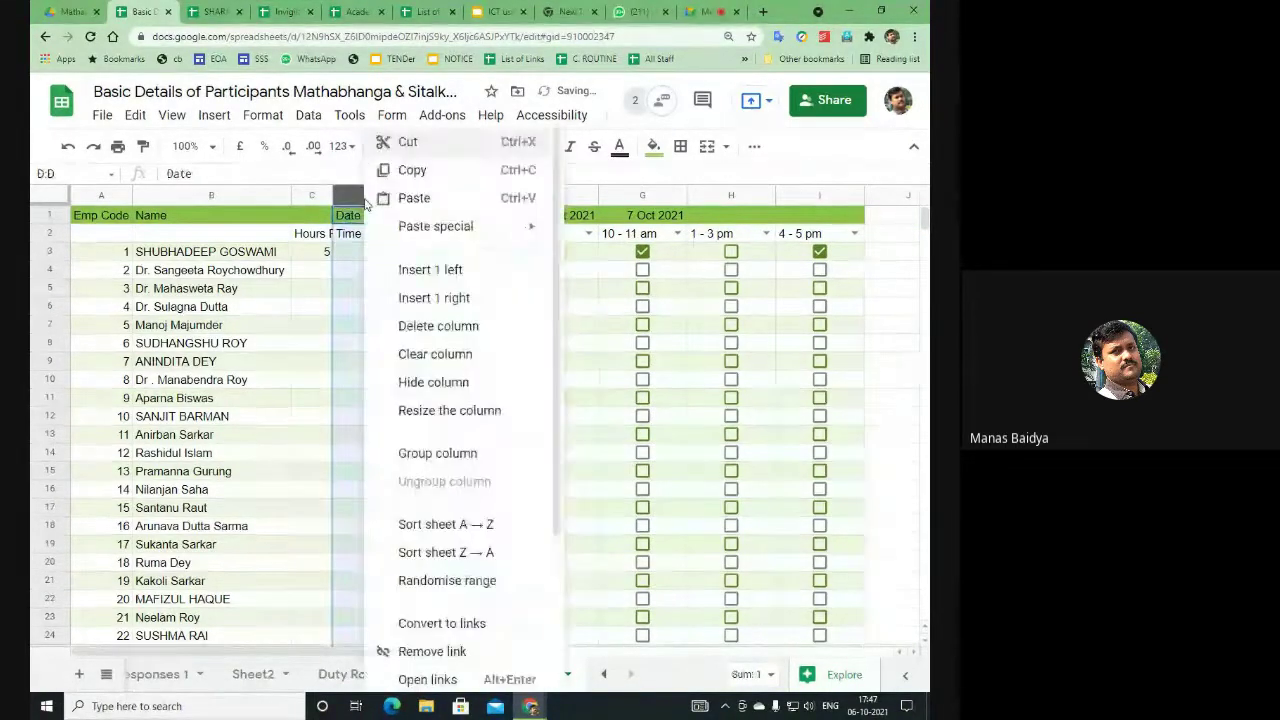
pyautogui.click(432, 298)
pyautogui.click(435, 333)
pyautogui.click(410, 252)
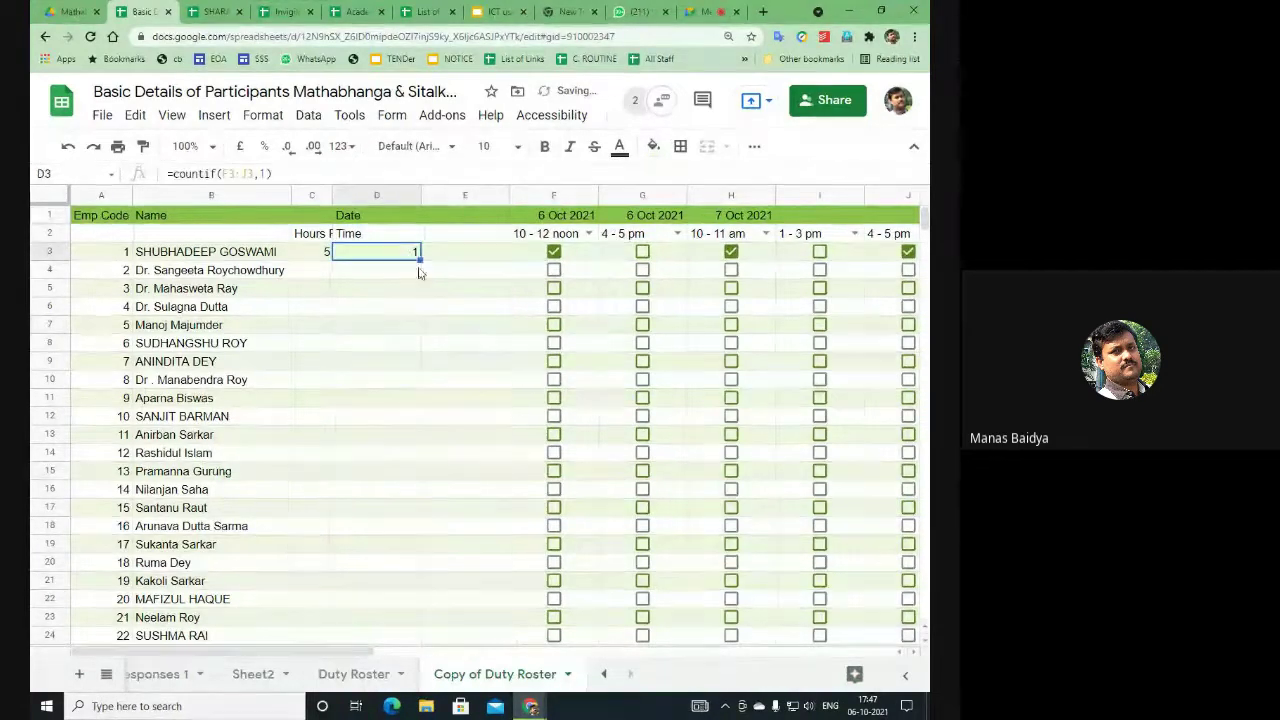
pyautogui.click(459, 258)
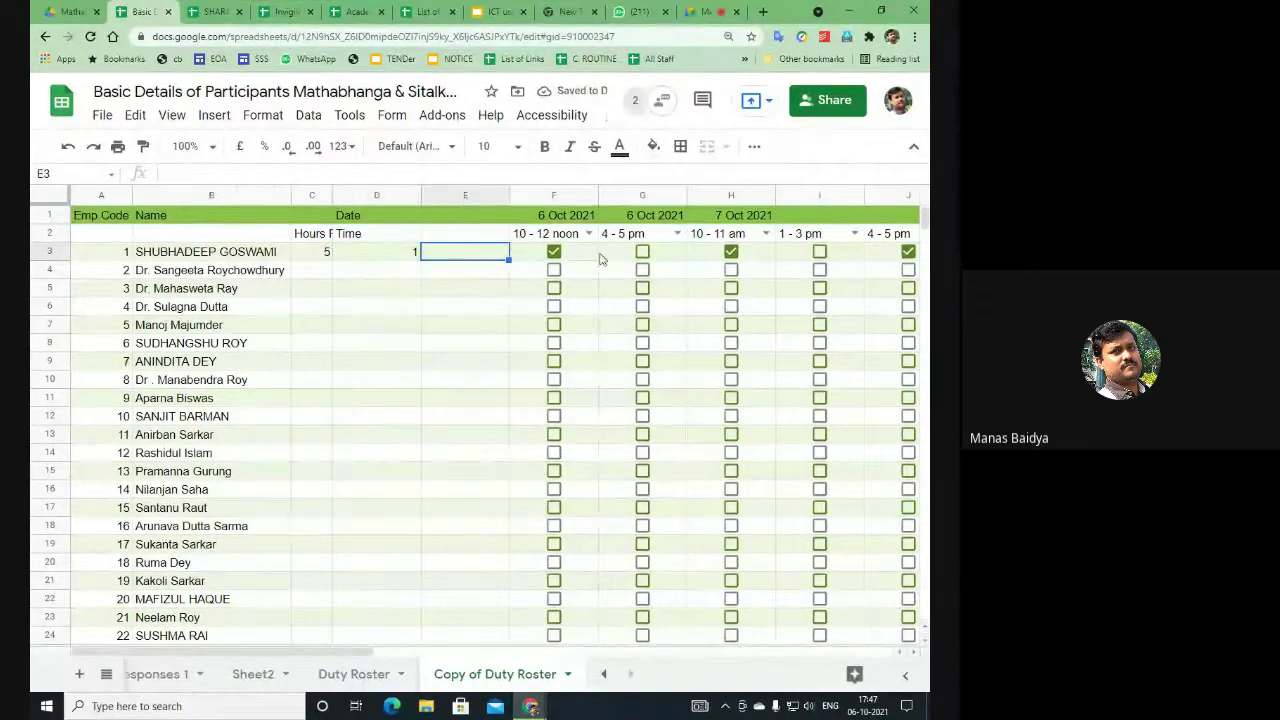
# Step: Copy the COUNTIF formula from D3 into E3 and correct its range so it reads =countif(F3:K3,1)
pyautogui.click(409, 257)
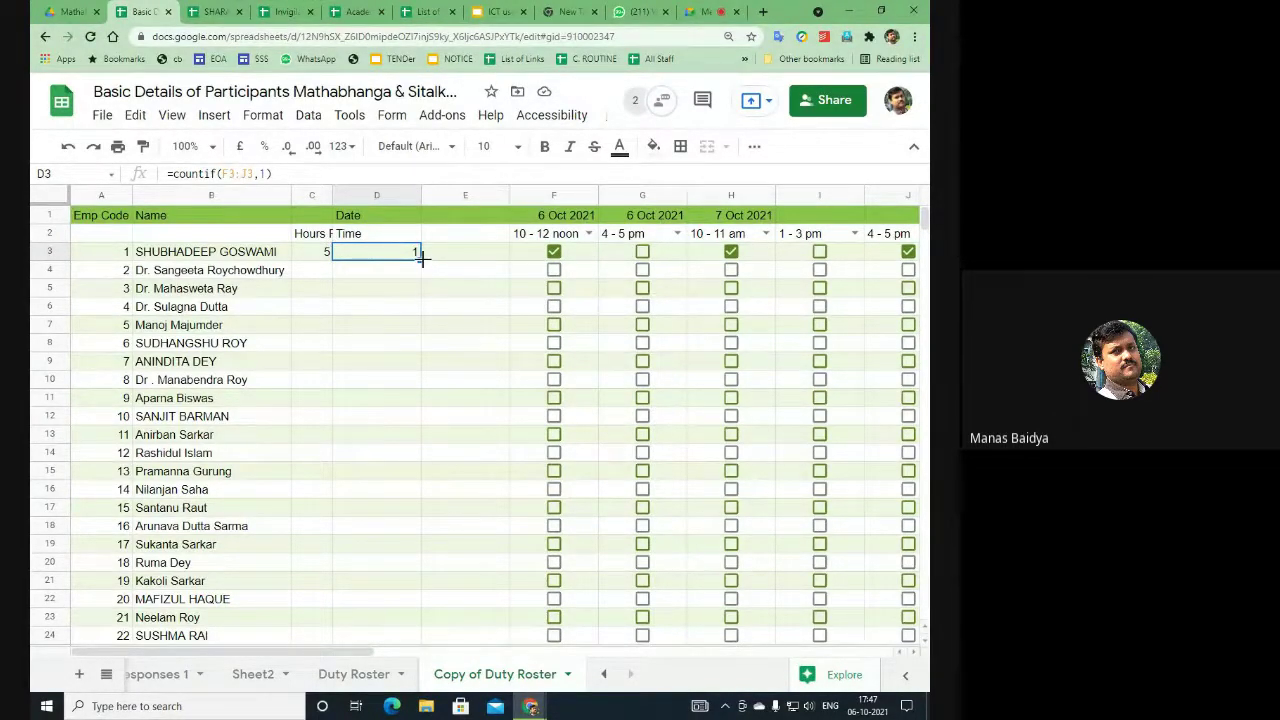
pyautogui.moveTo(421, 258); pyautogui.dragTo(470, 258)
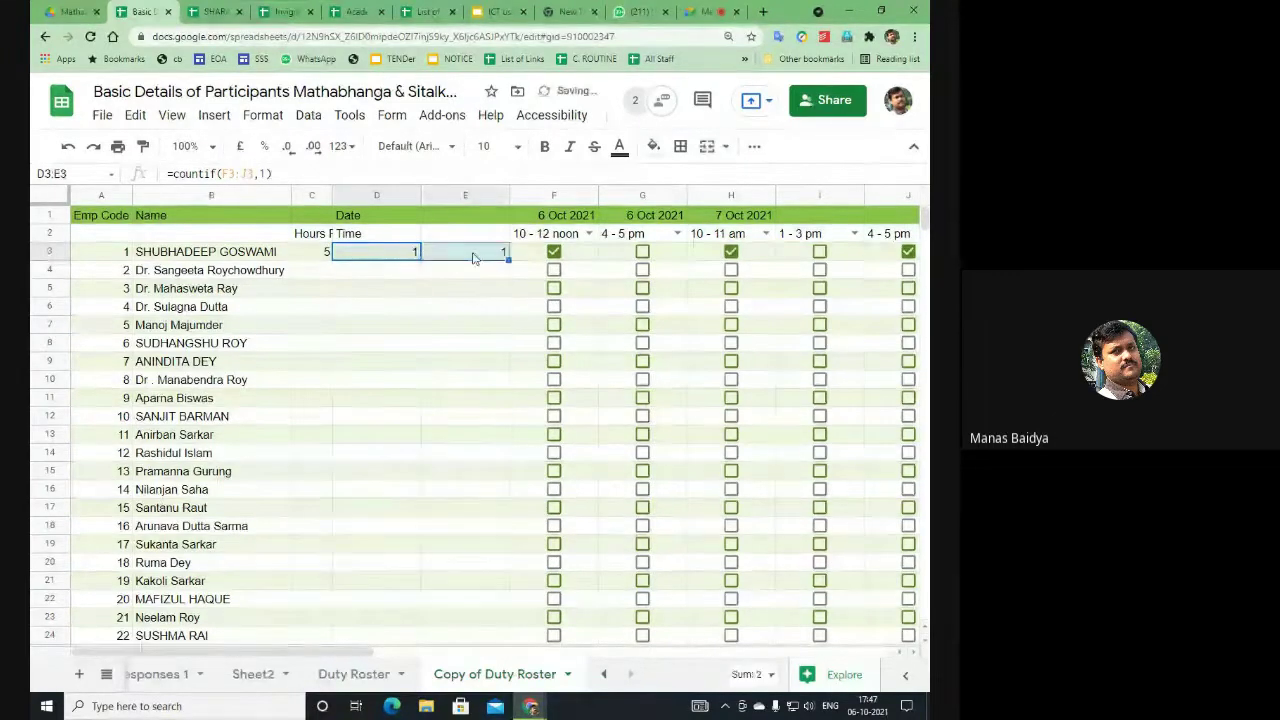
pyautogui.click(250, 174)
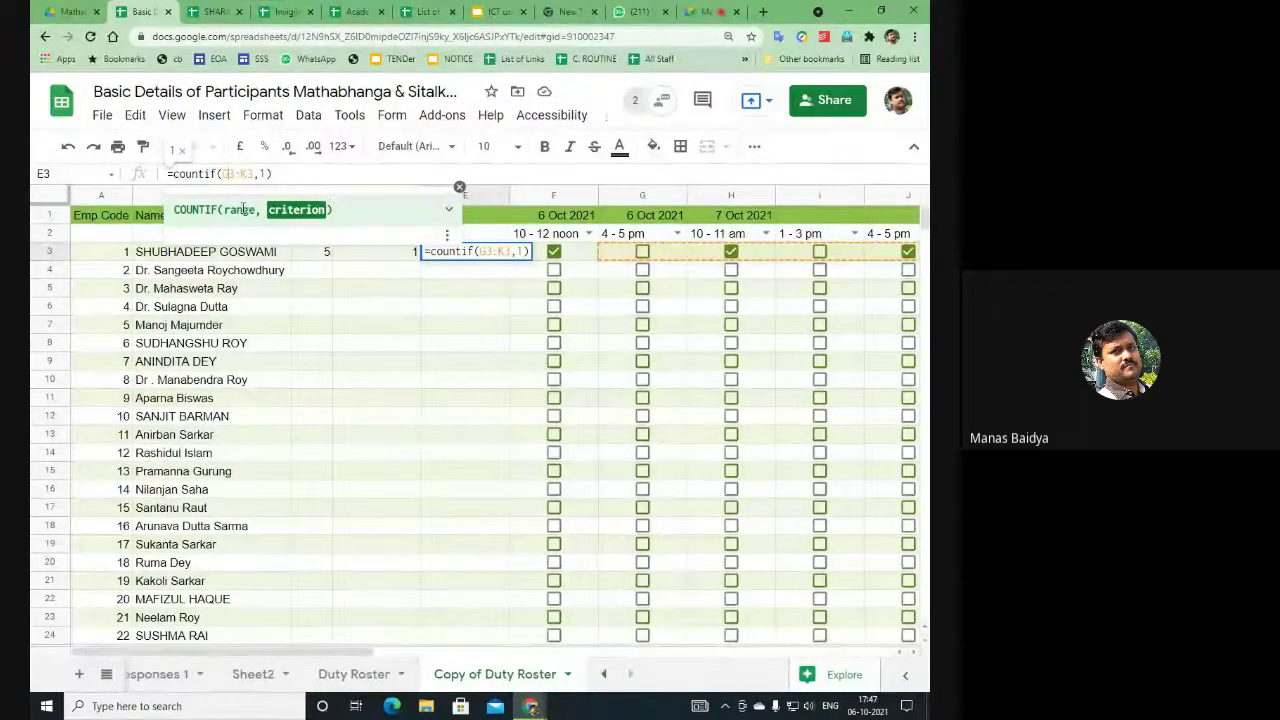
pyautogui.press('BackSpace')
pyautogui.press('BackSpace')
pyautogui.press('BackSpace')
pyautogui.press('BackSpace')
pyautogui.press('BackSpace')
pyautogui.write('F3:K3')
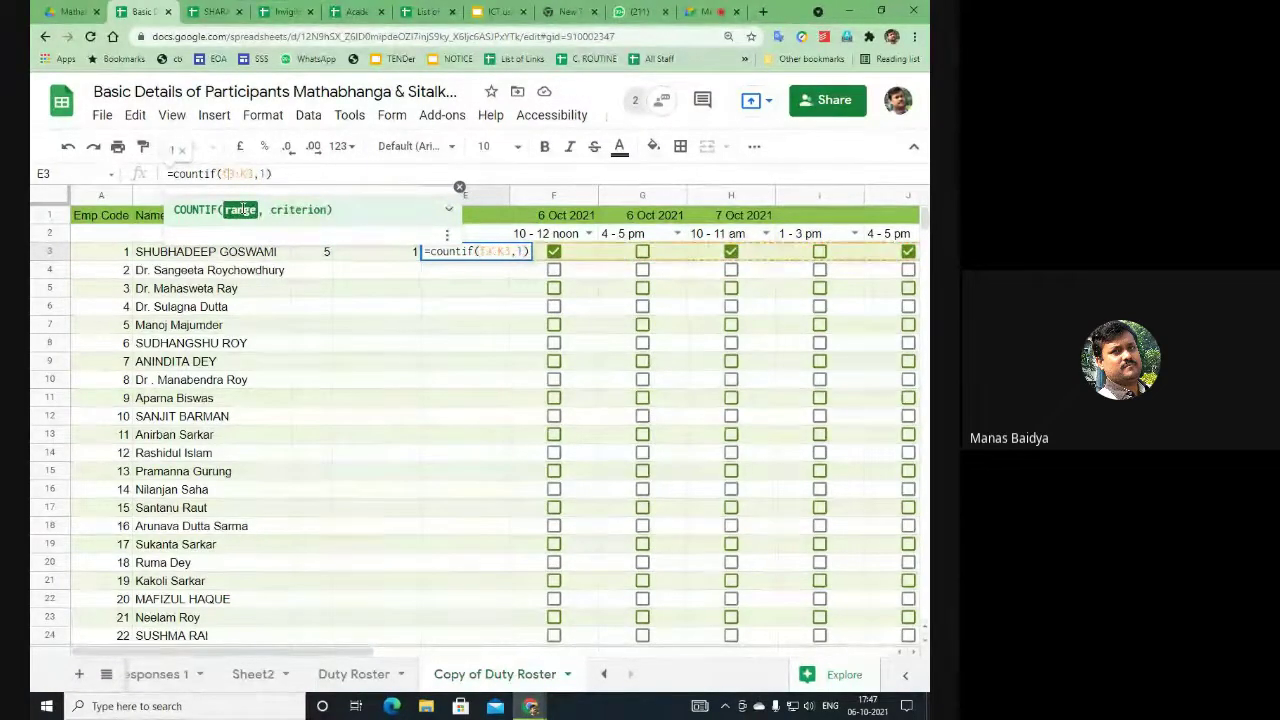
pyautogui.click(383, 323)
# Step: Set the COUNTIF criterion in D3 to 2, and check the formulas in D3 and E3
pyautogui.doubleClick(376, 251)
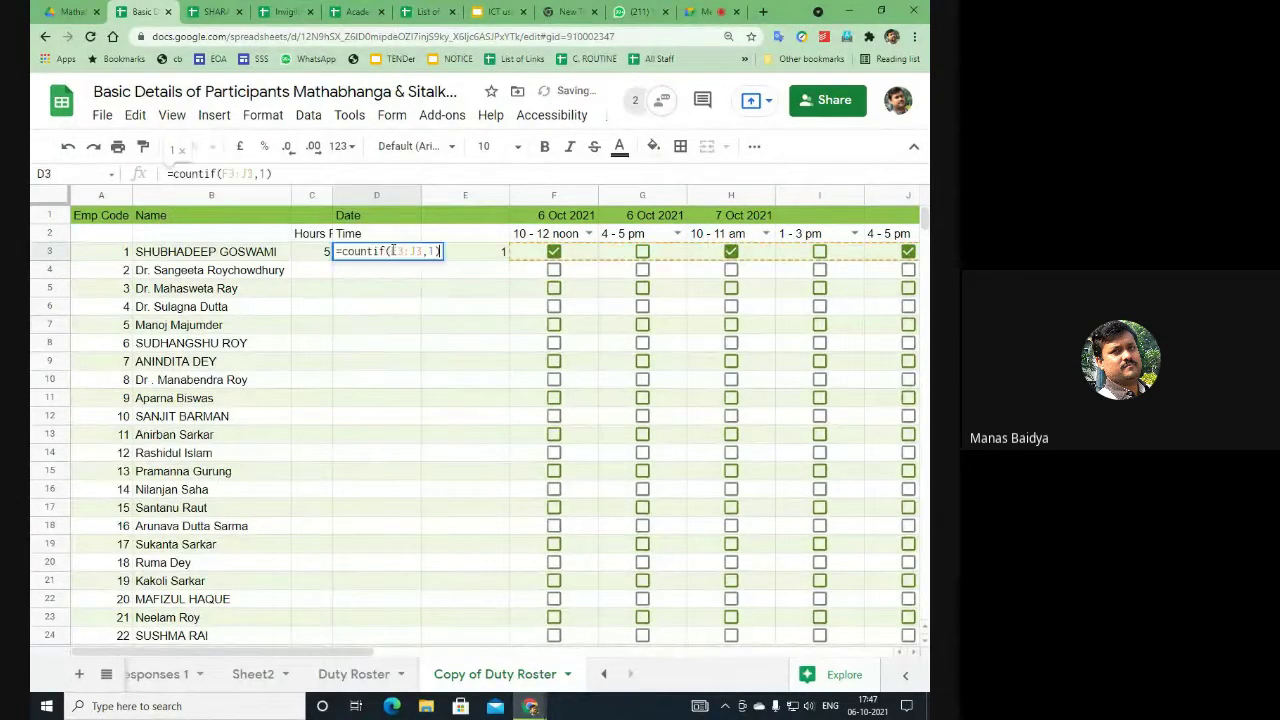
pyautogui.click(265, 173)
pyautogui.press('BackSpace')
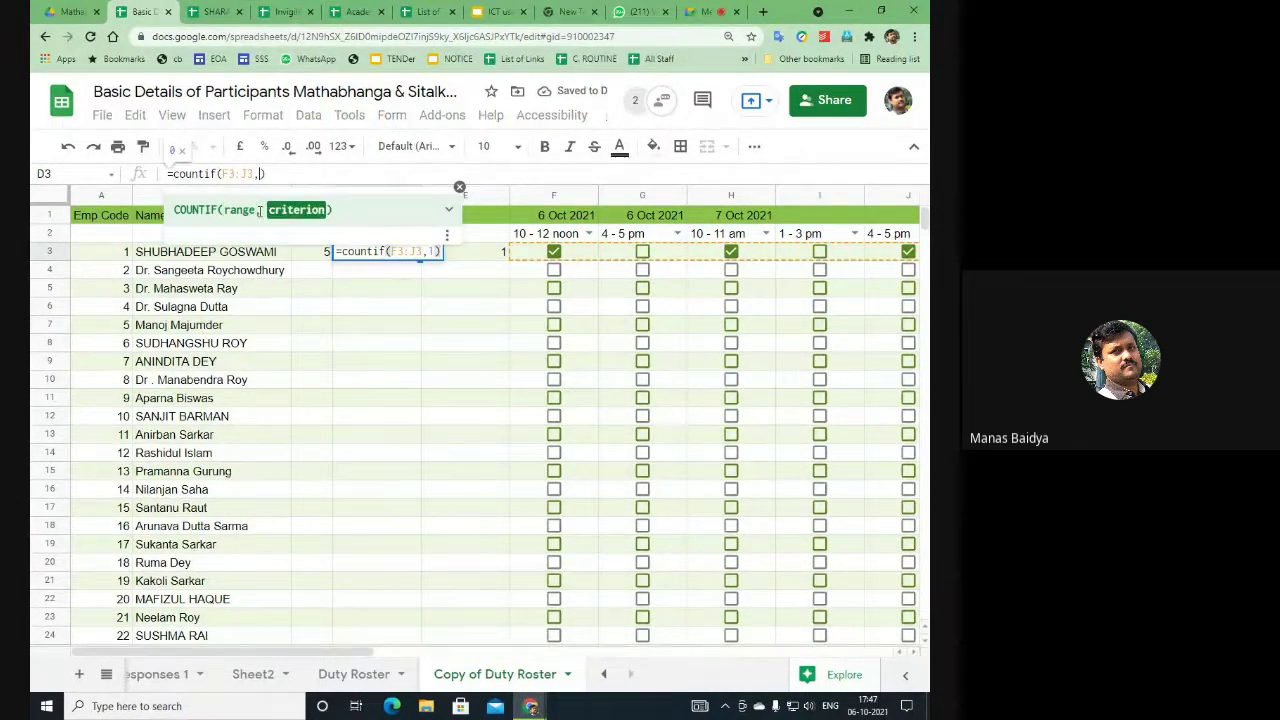
pyautogui.write('2')
pyautogui.press('Return')
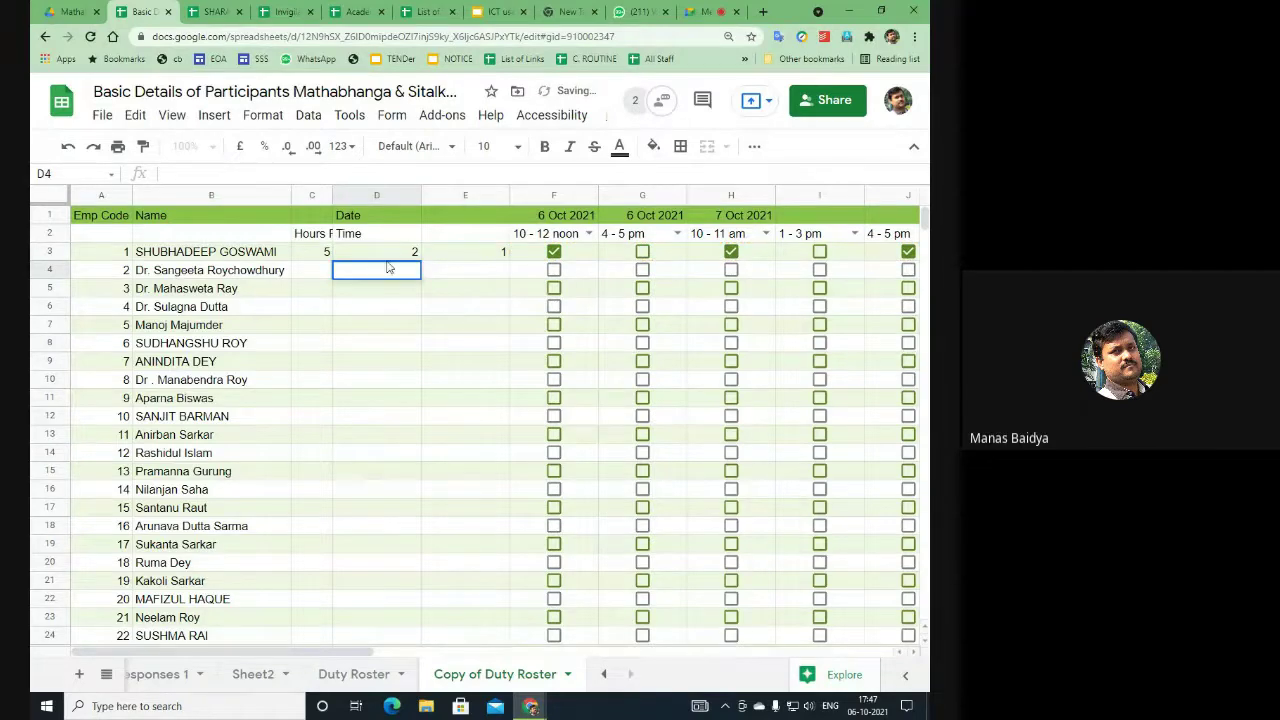
pyautogui.doubleClick(382, 252)
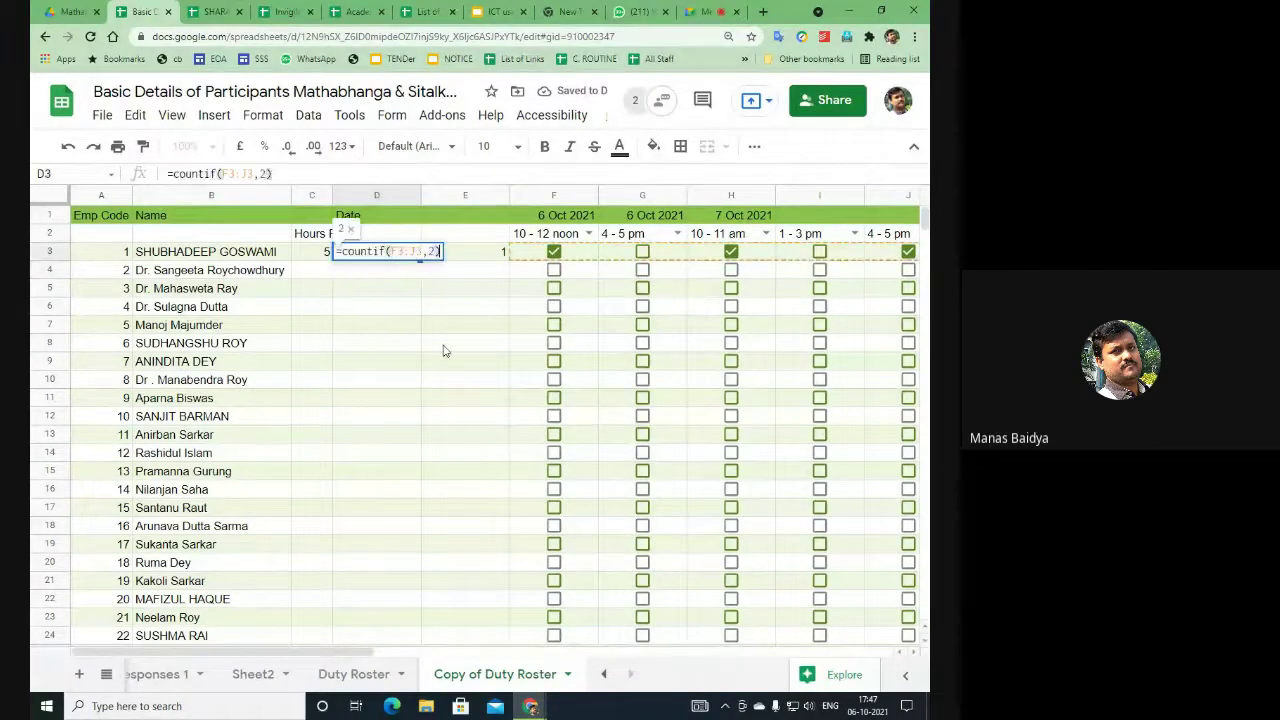
pyautogui.click(444, 346)
pyautogui.click(479, 258)
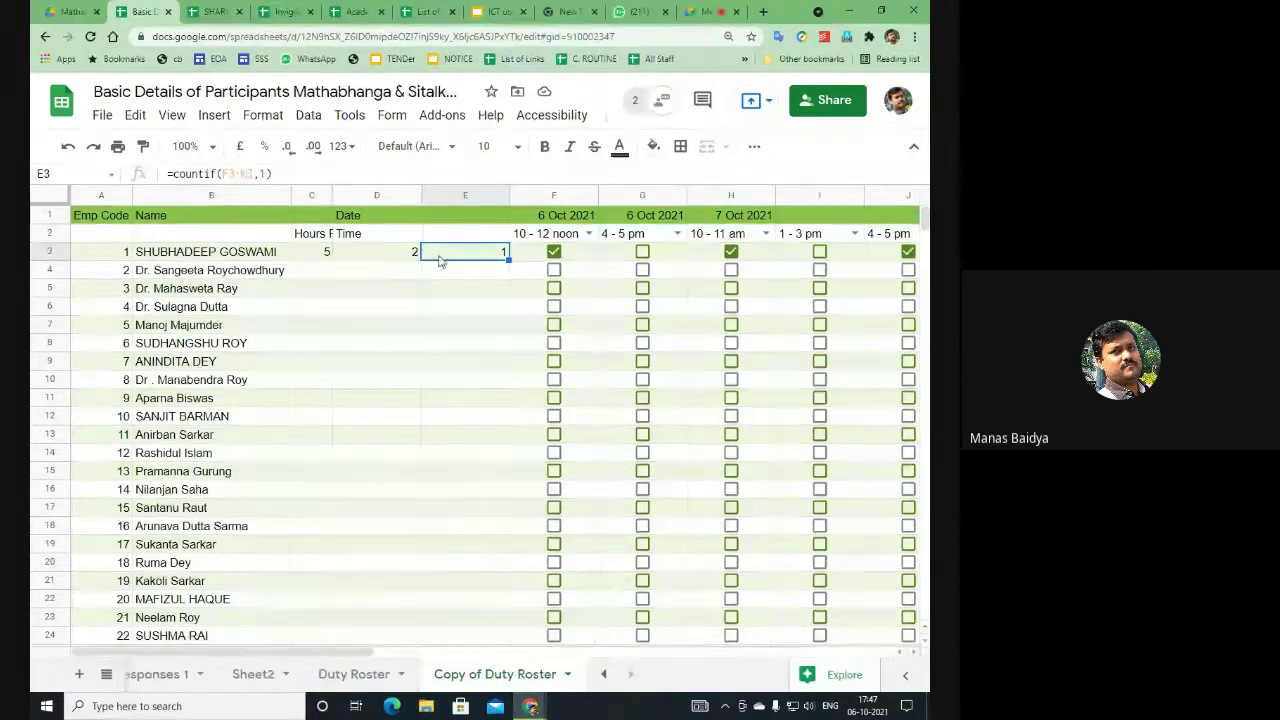
# Step: Fill the formulas in C3:E3 down to row 25 for all the employees
pyautogui.click(313, 257)
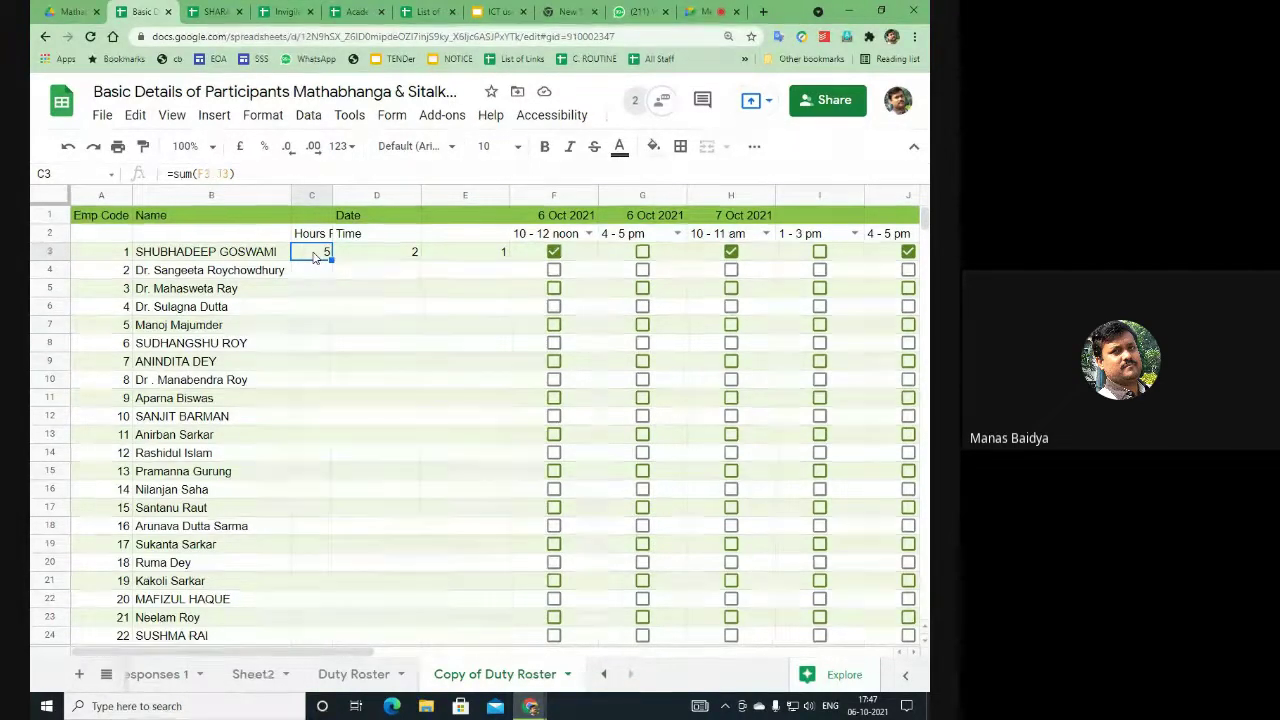
pyautogui.click(377, 329)
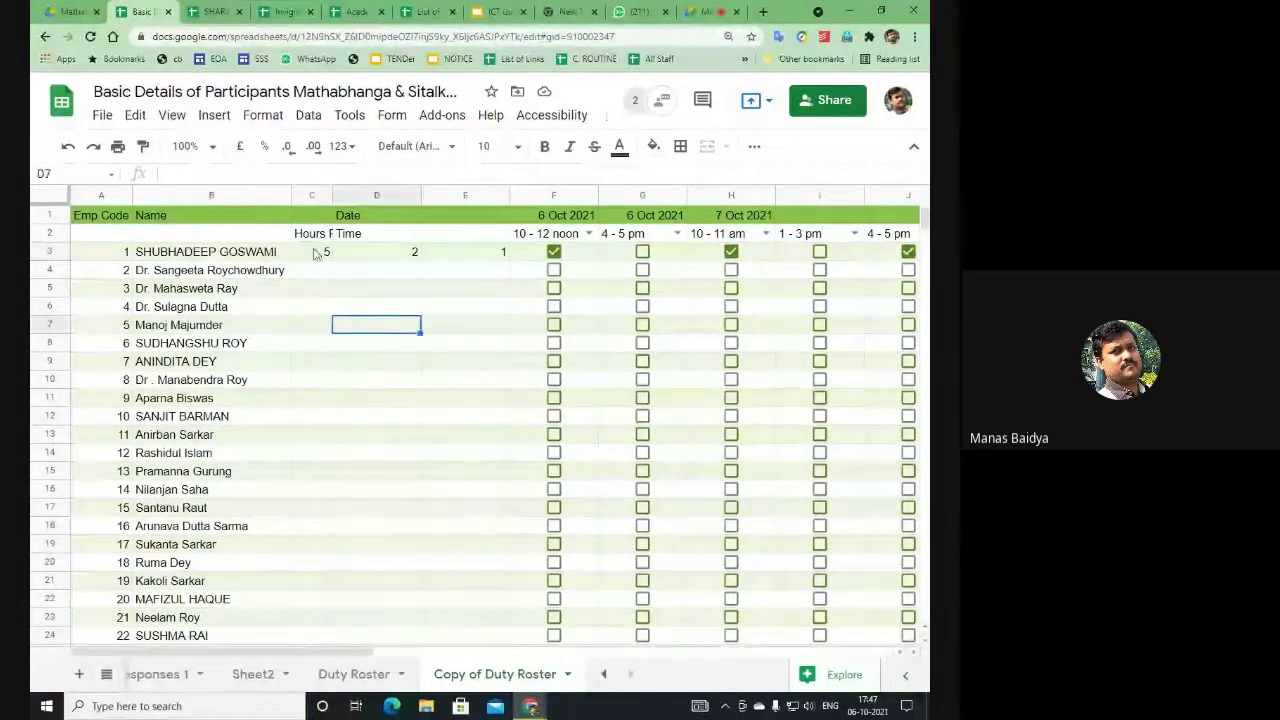
pyautogui.moveTo(322, 253); pyautogui.dragTo(510, 510)
pyautogui.scroll(3, 600, 590)
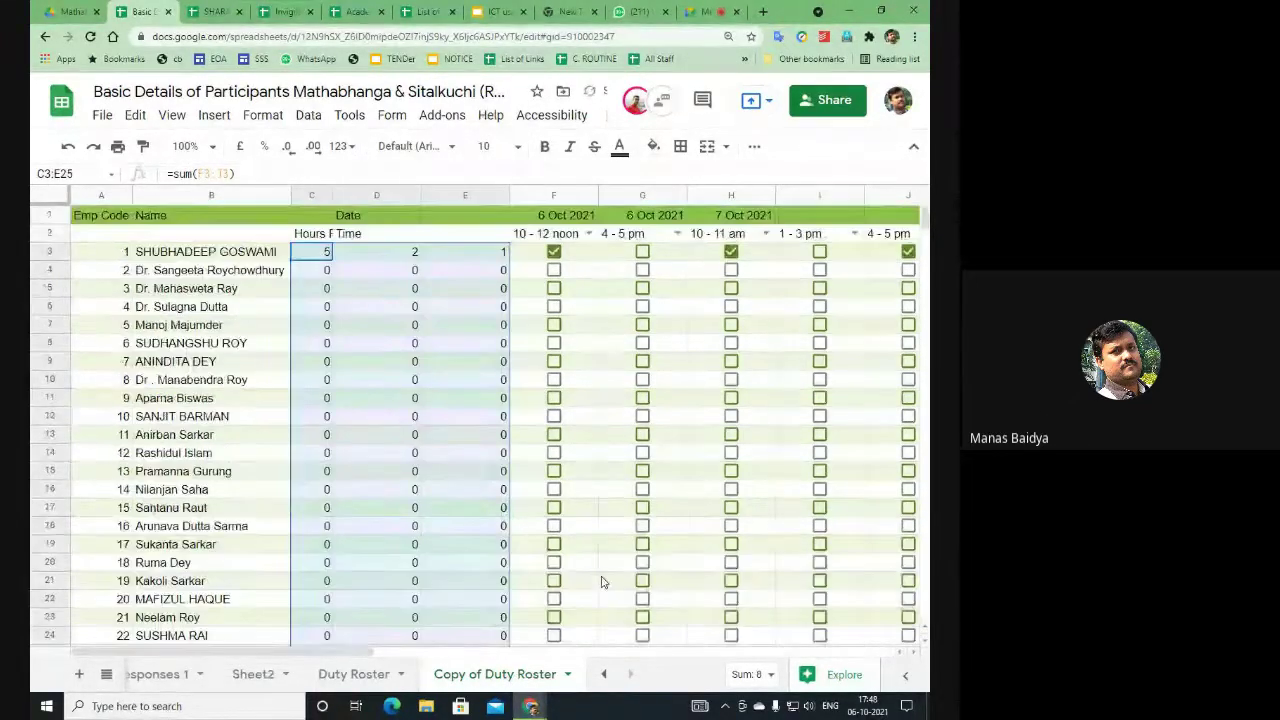
# Step: Tick the 10 - 12 noon and first 4 - 5 pm boxes in row 5 (F5, G5) and the 10 - 12 noon box in F9
pyautogui.click(554, 288)
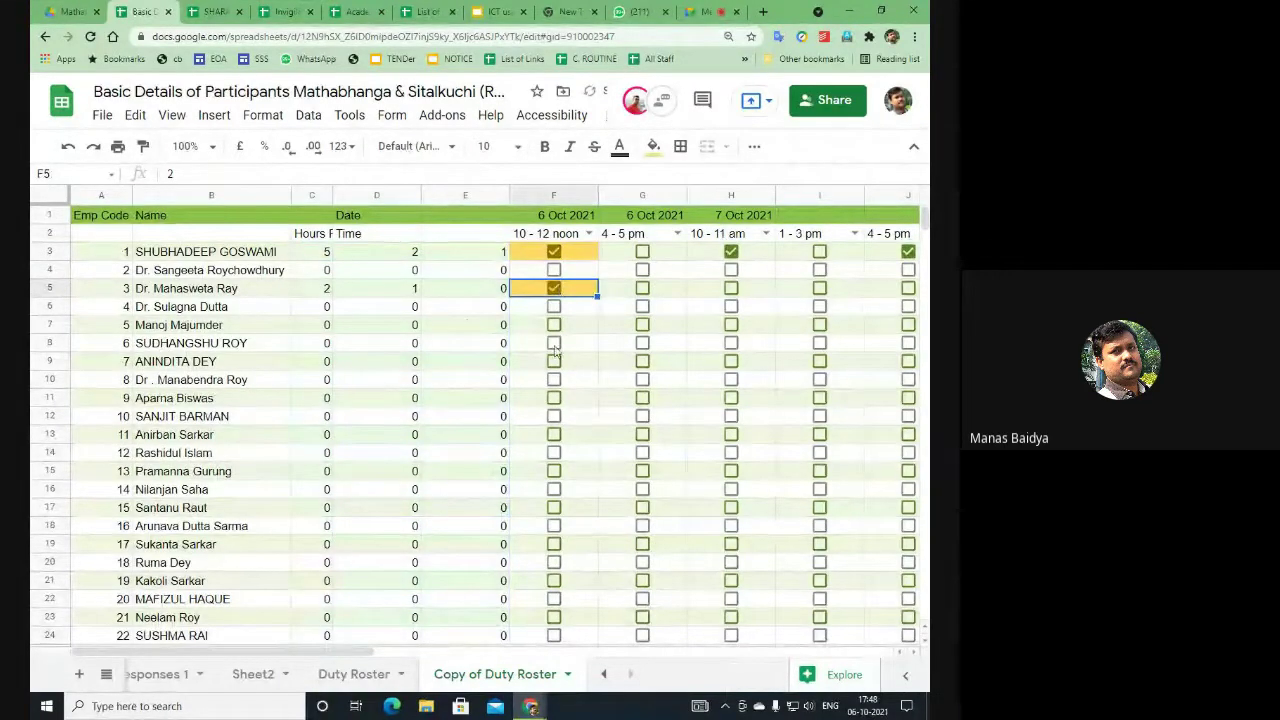
pyautogui.click(642, 288)
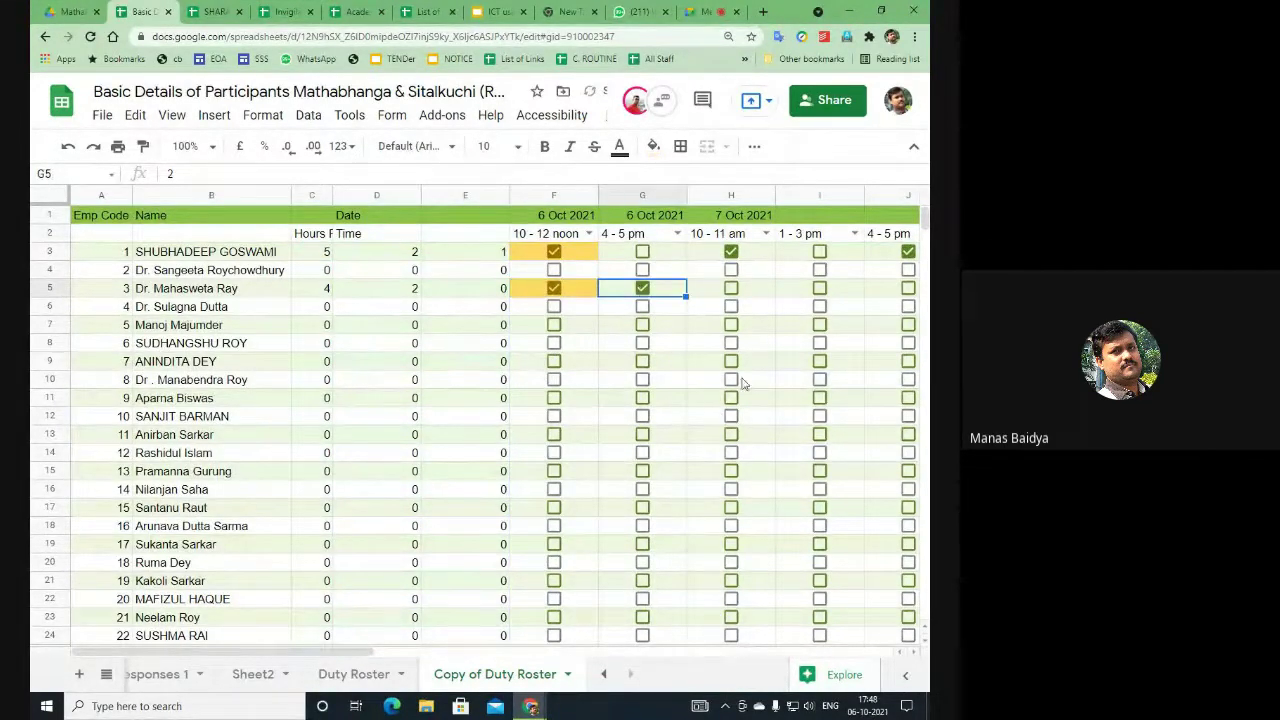
pyautogui.click(554, 361)
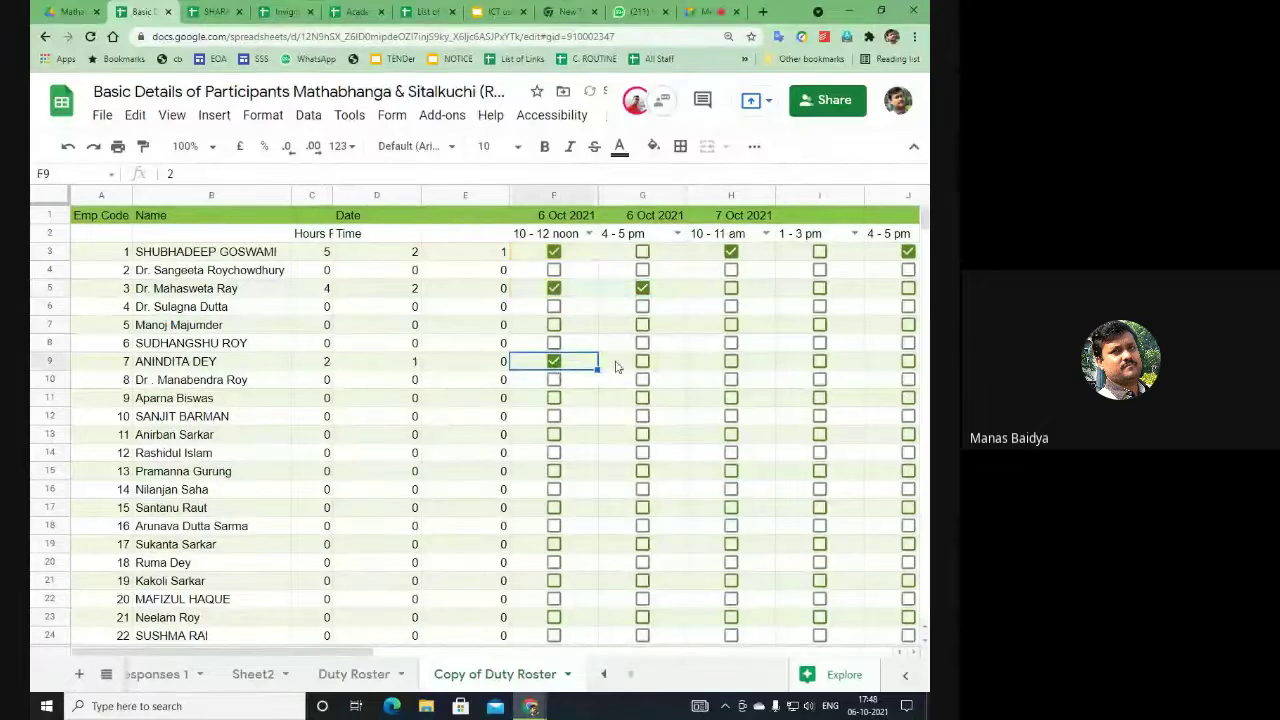
# Step: Tick the 10 - 12 noon boxes in F13, F16 and F19
pyautogui.click(555, 434)
pyautogui.click(554, 489)
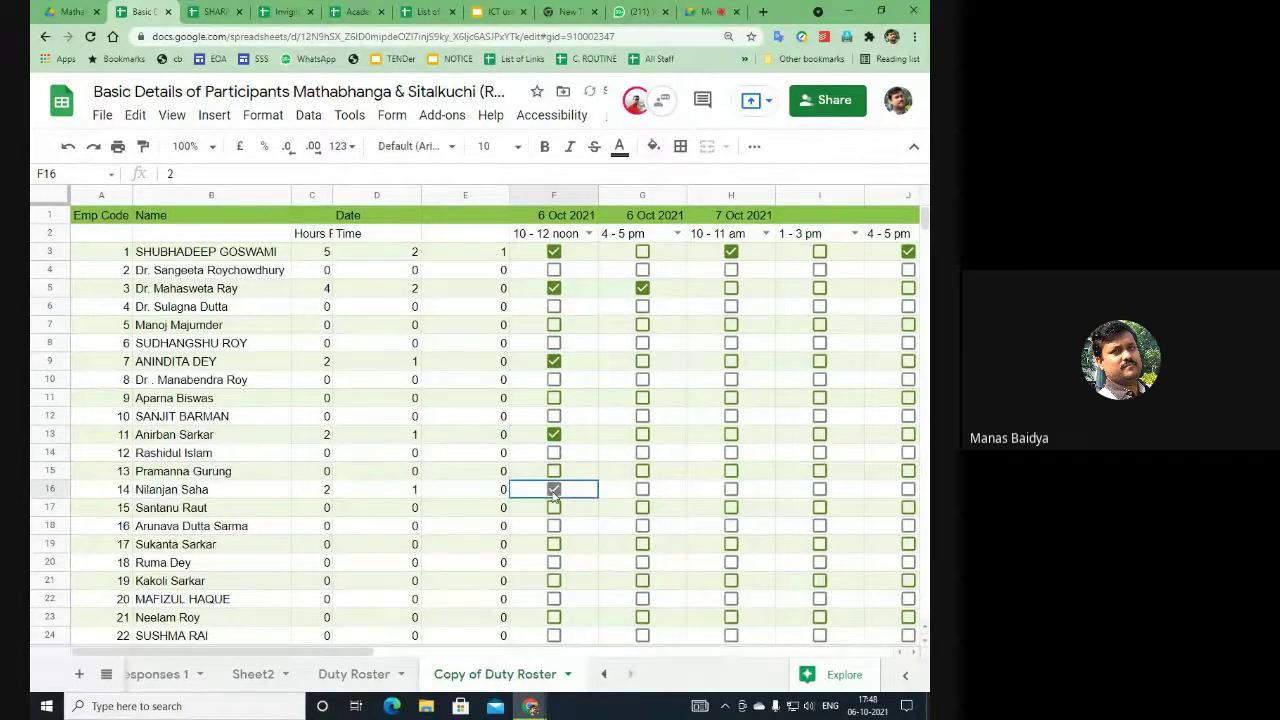
pyautogui.click(554, 544)
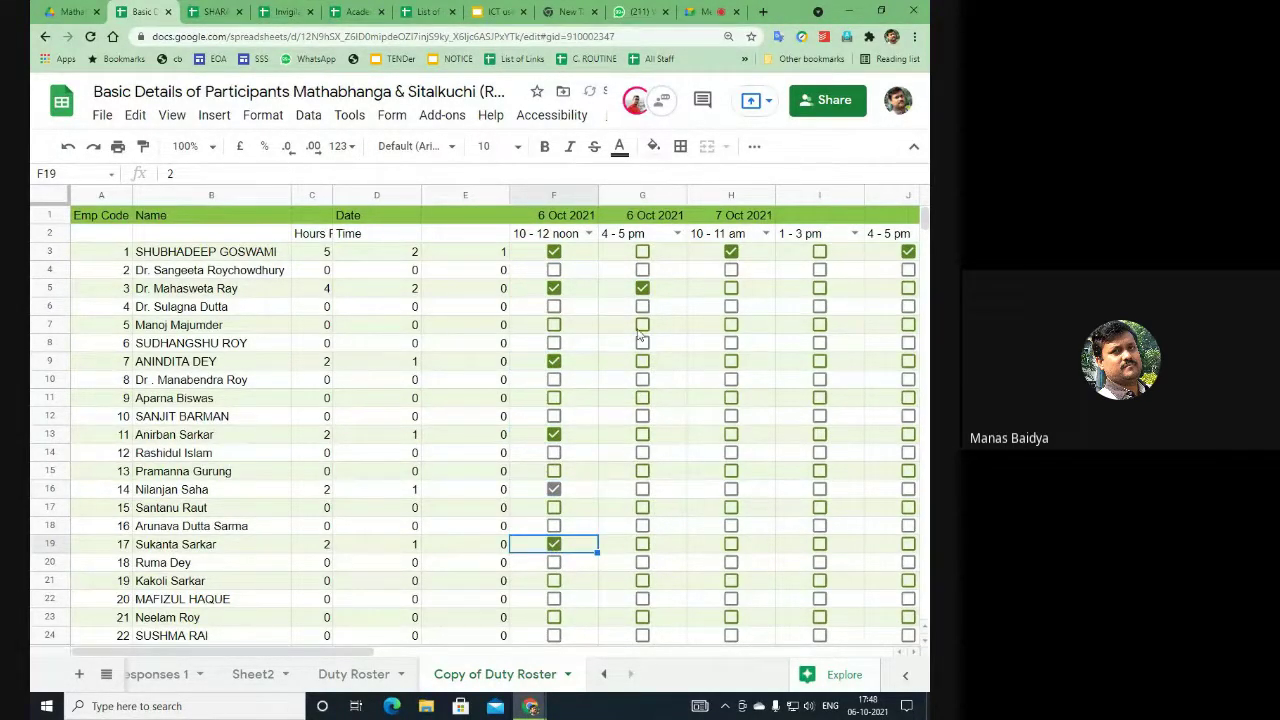
# Step: Tick the 6 Oct 4 - 5 pm boxes in G3, G13, G16, G21 and G8
pyautogui.click(642, 251)
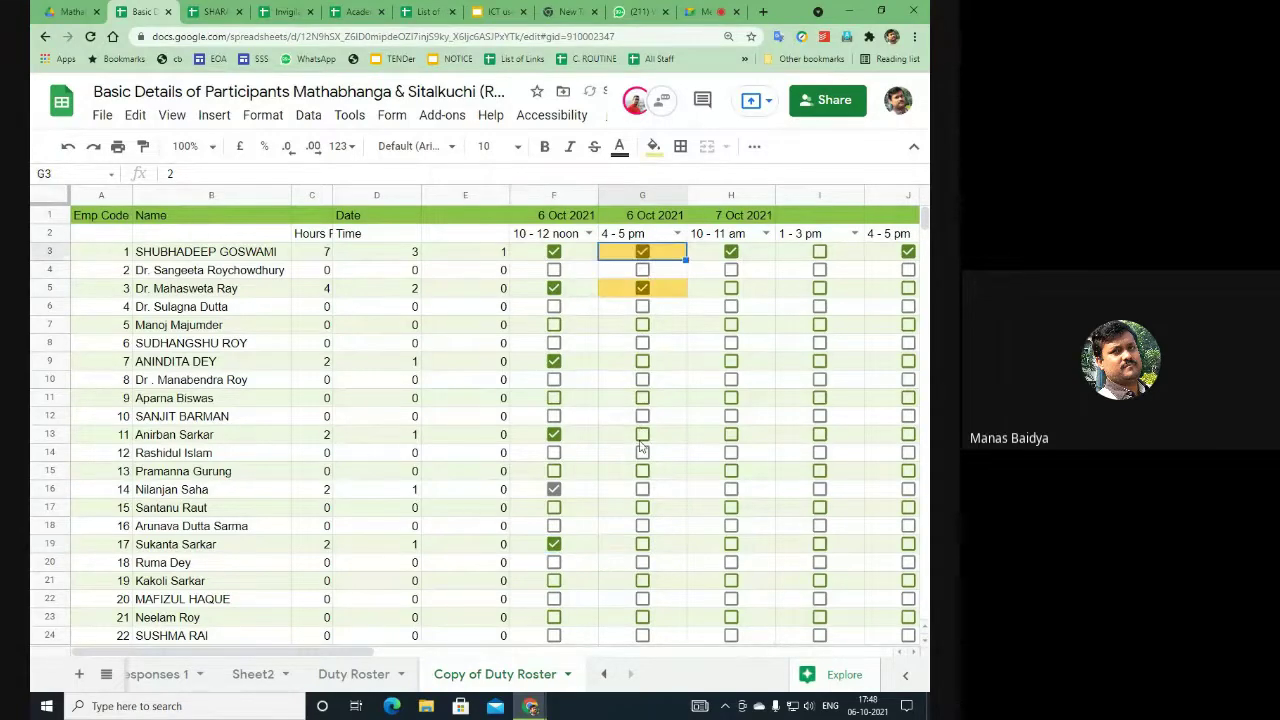
pyautogui.click(642, 435)
pyautogui.click(642, 489)
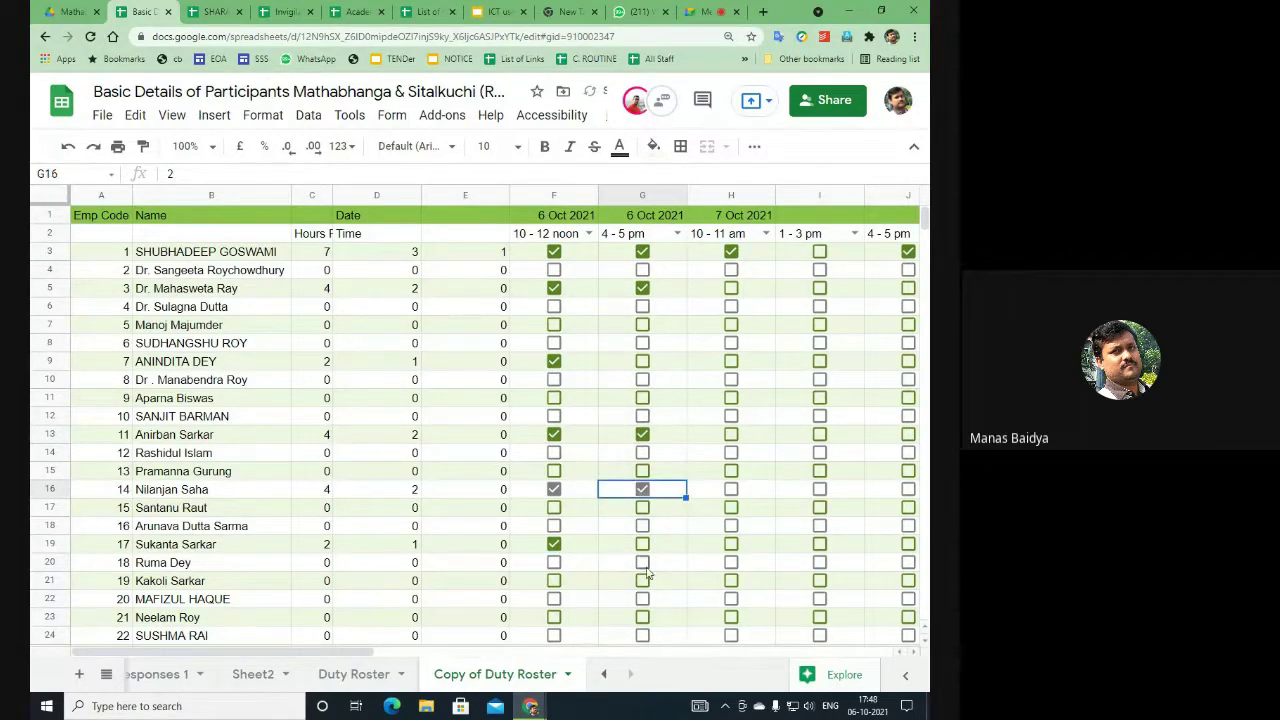
pyautogui.click(642, 581)
pyautogui.click(642, 343)
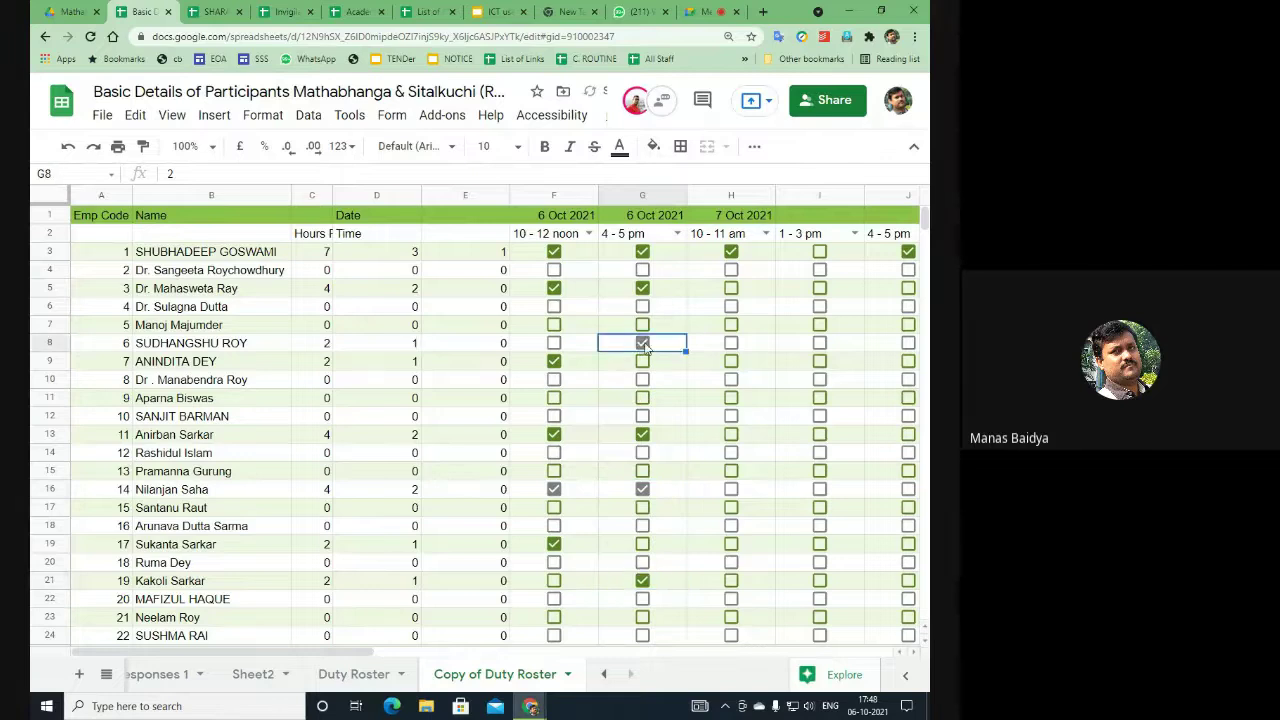
# Step: Tick the 7 Oct 10 - 11 am boxes in H6, H10, H14, H17 and H20
pyautogui.click(731, 306)
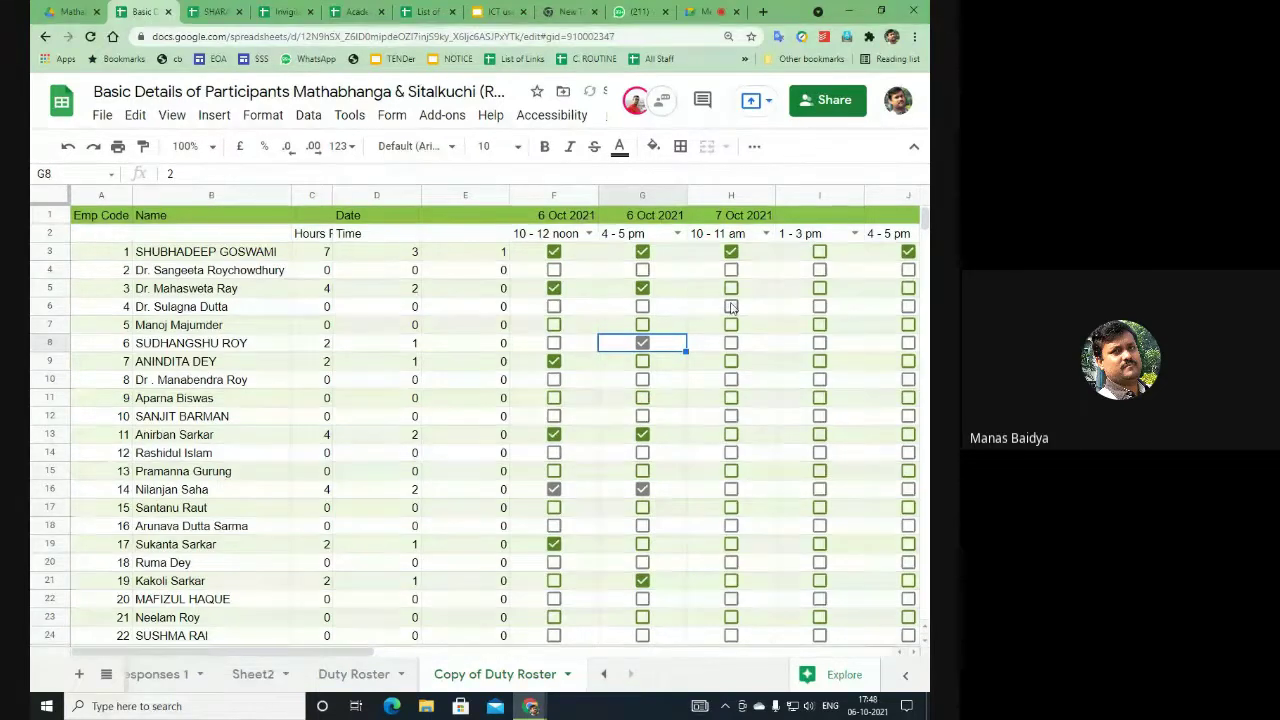
pyautogui.click(731, 380)
pyautogui.click(731, 453)
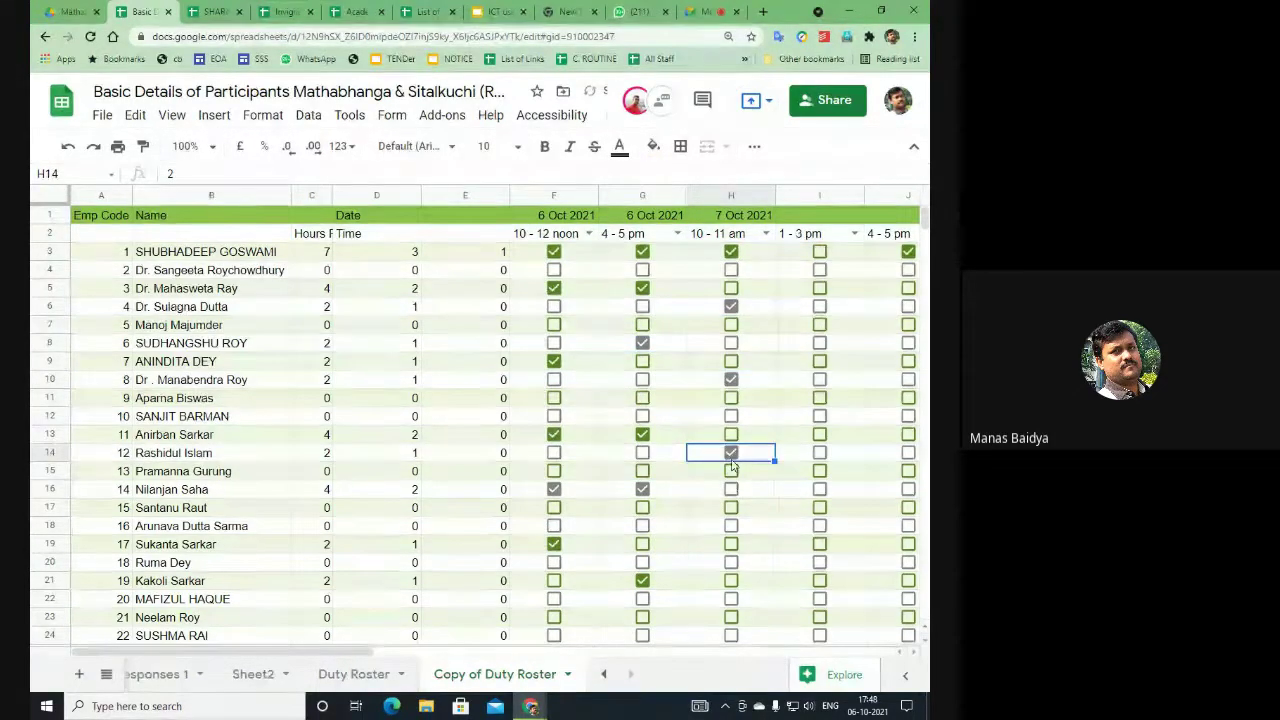
pyautogui.click(731, 508)
pyautogui.click(731, 562)
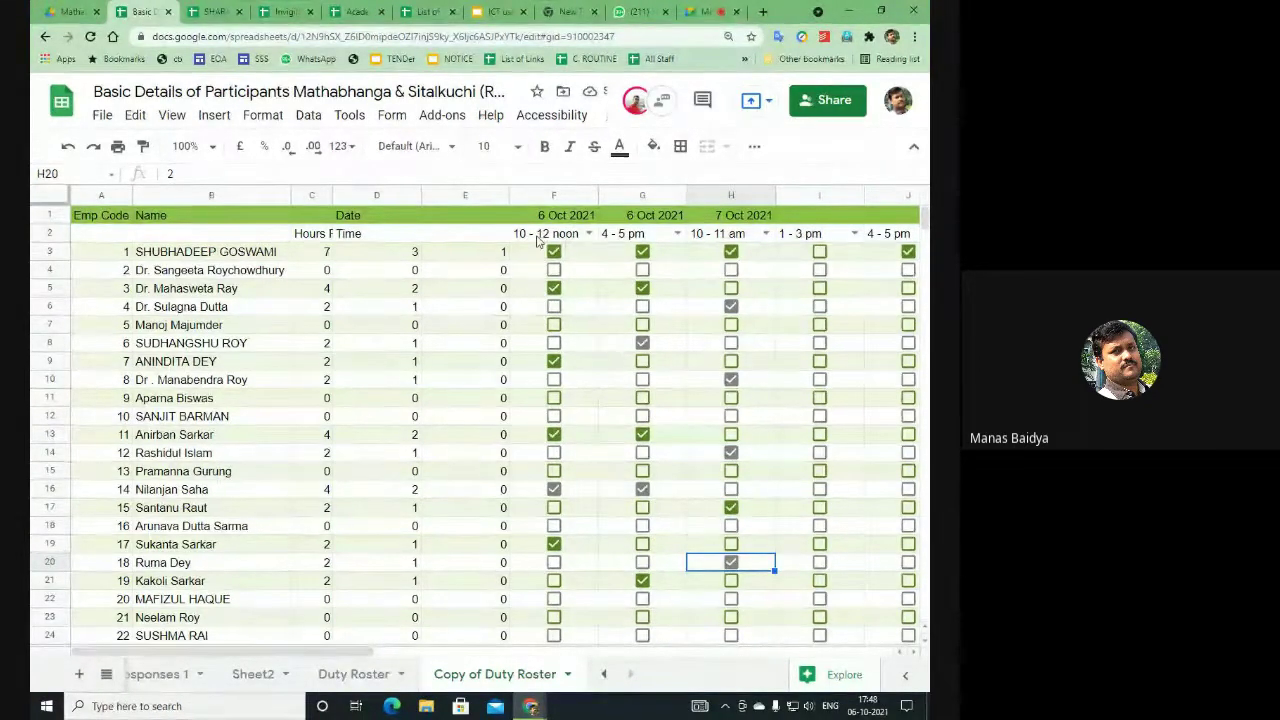
# Step: Insert one blank row above the header row 1
pyautogui.rightClick(50, 216)
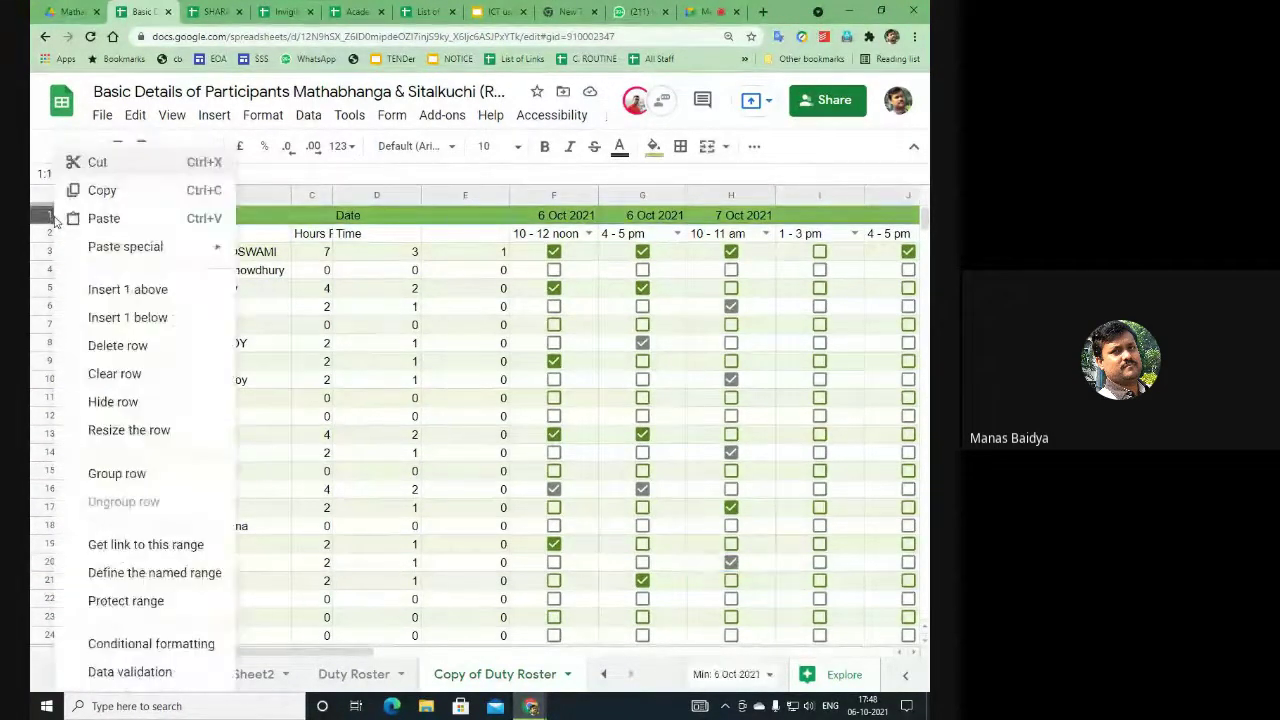
pyautogui.click(140, 290)
pyautogui.click(614, 379)
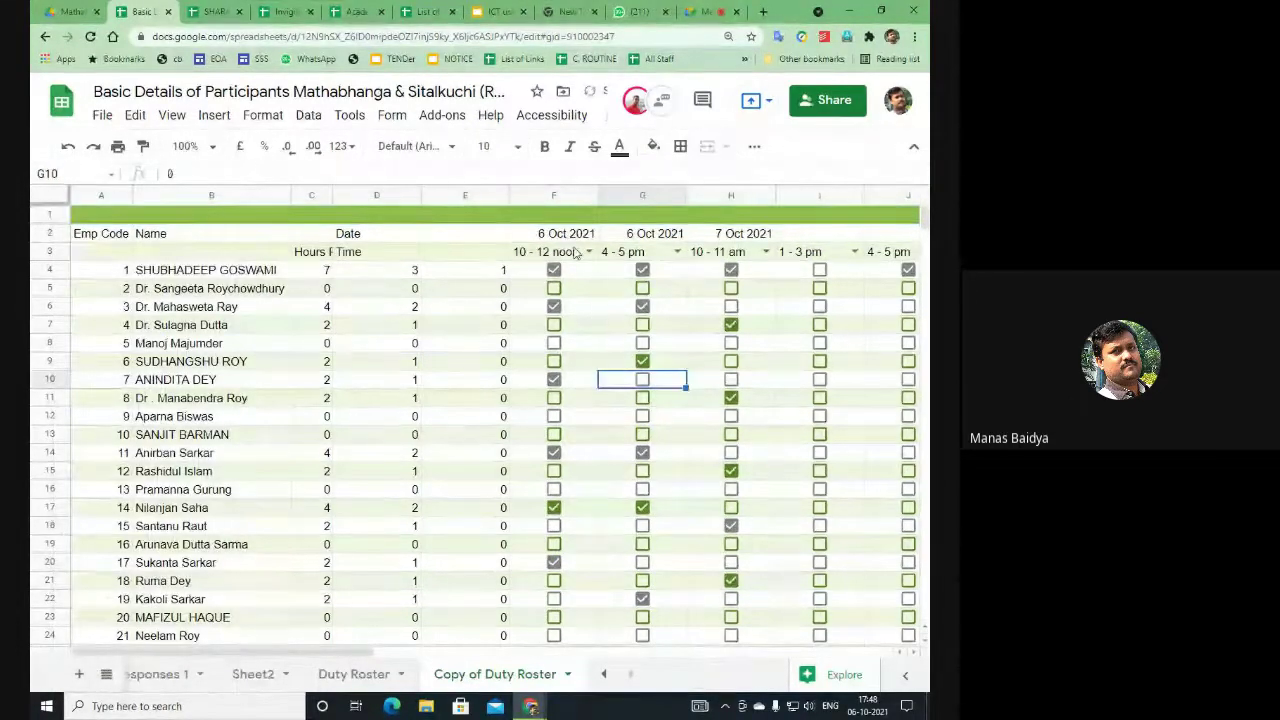
pyautogui.click(563, 218)
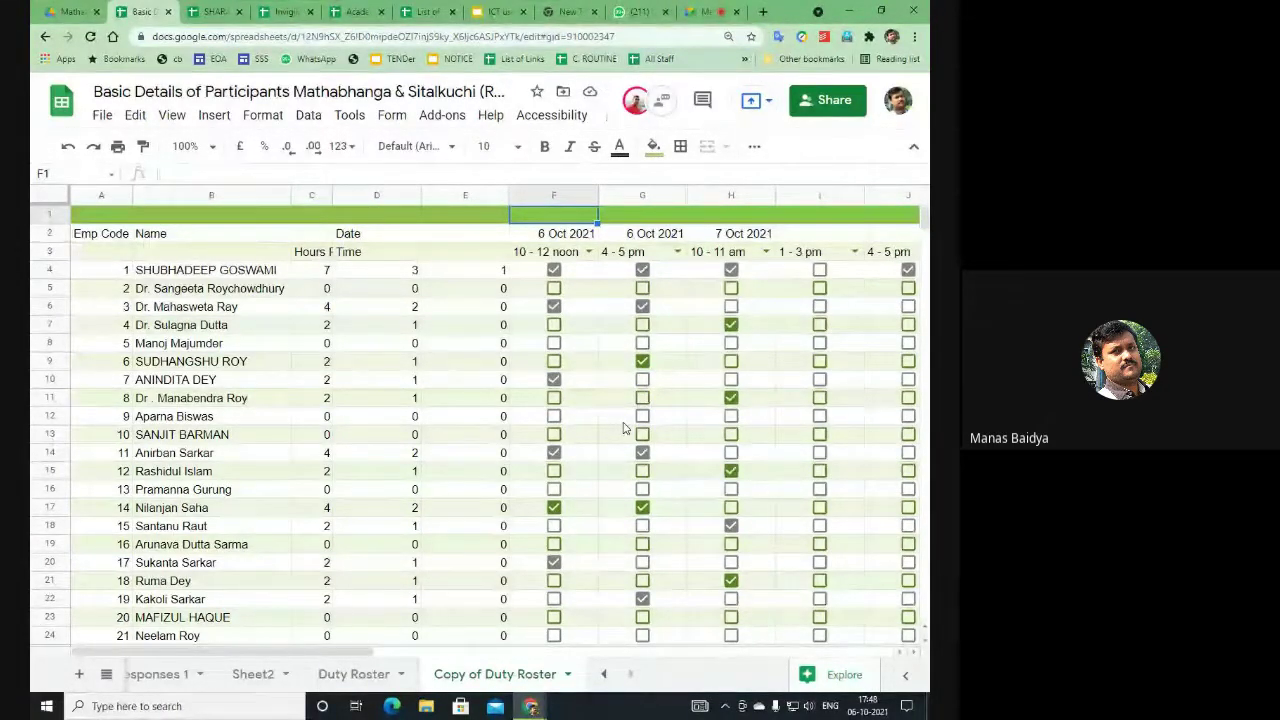
pyautogui.write('=')
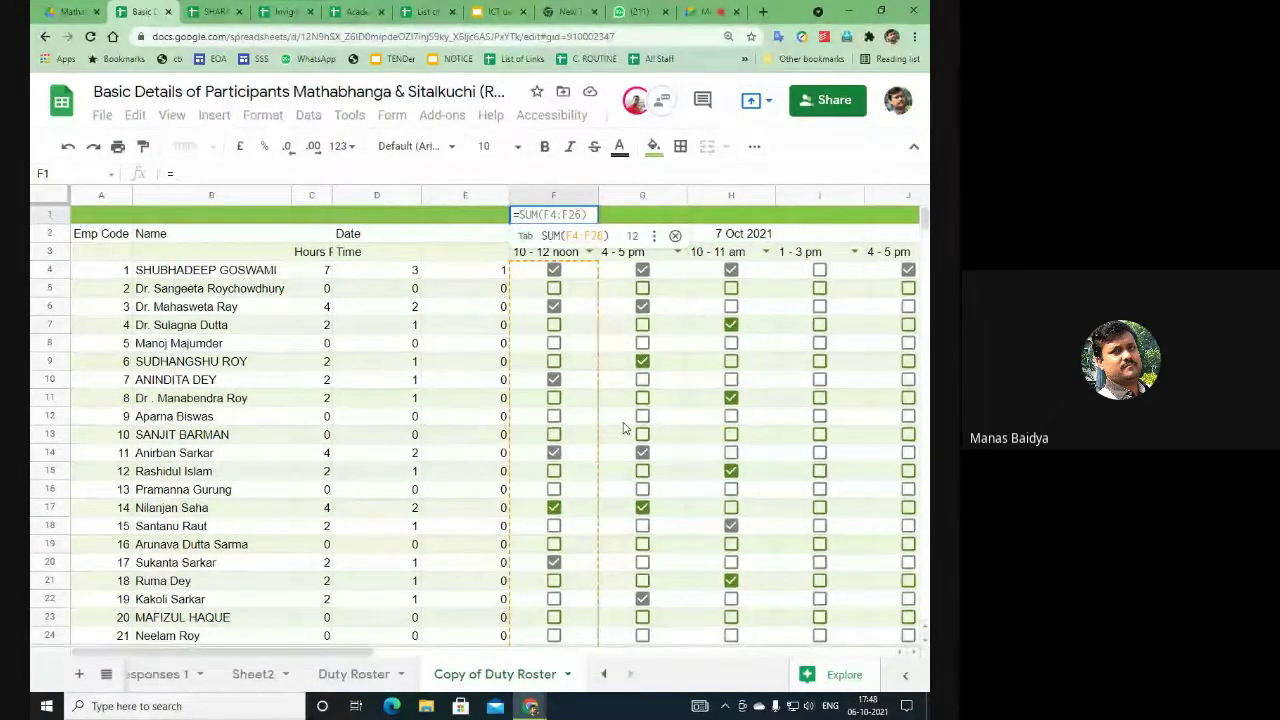
pyautogui.write('c')
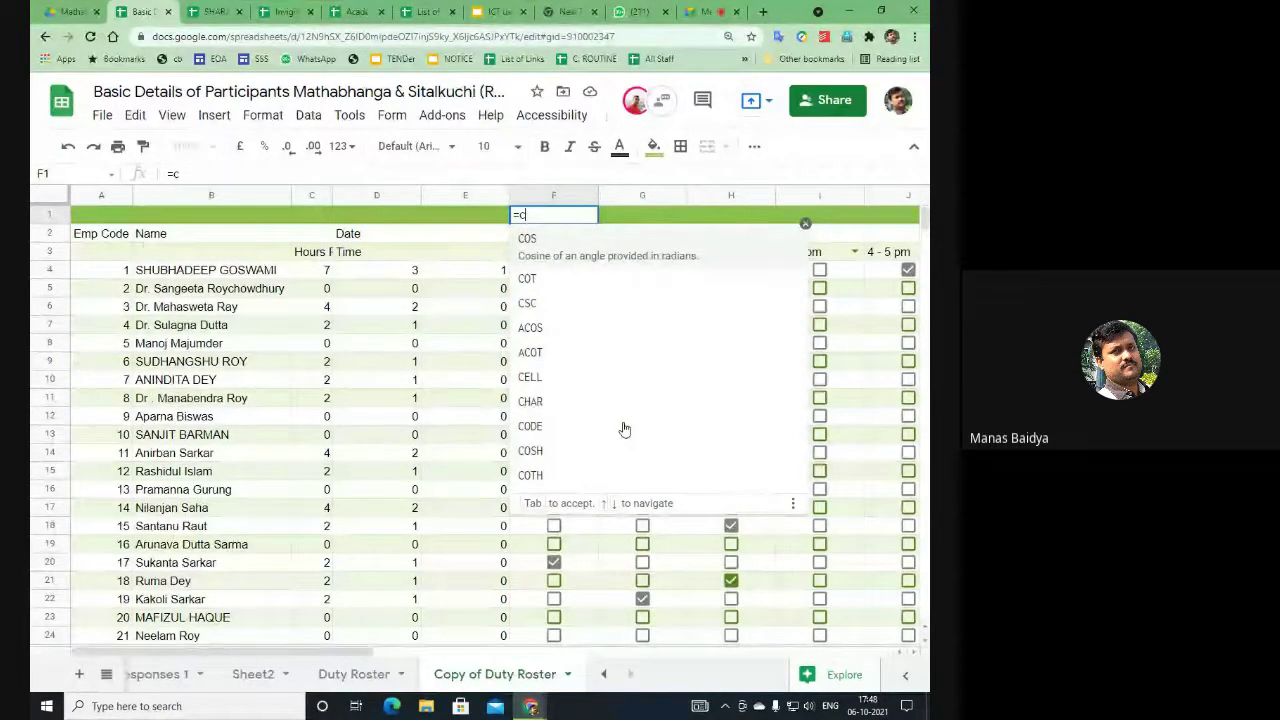
pyautogui.press('Escape')
pyautogui.press('Escape')
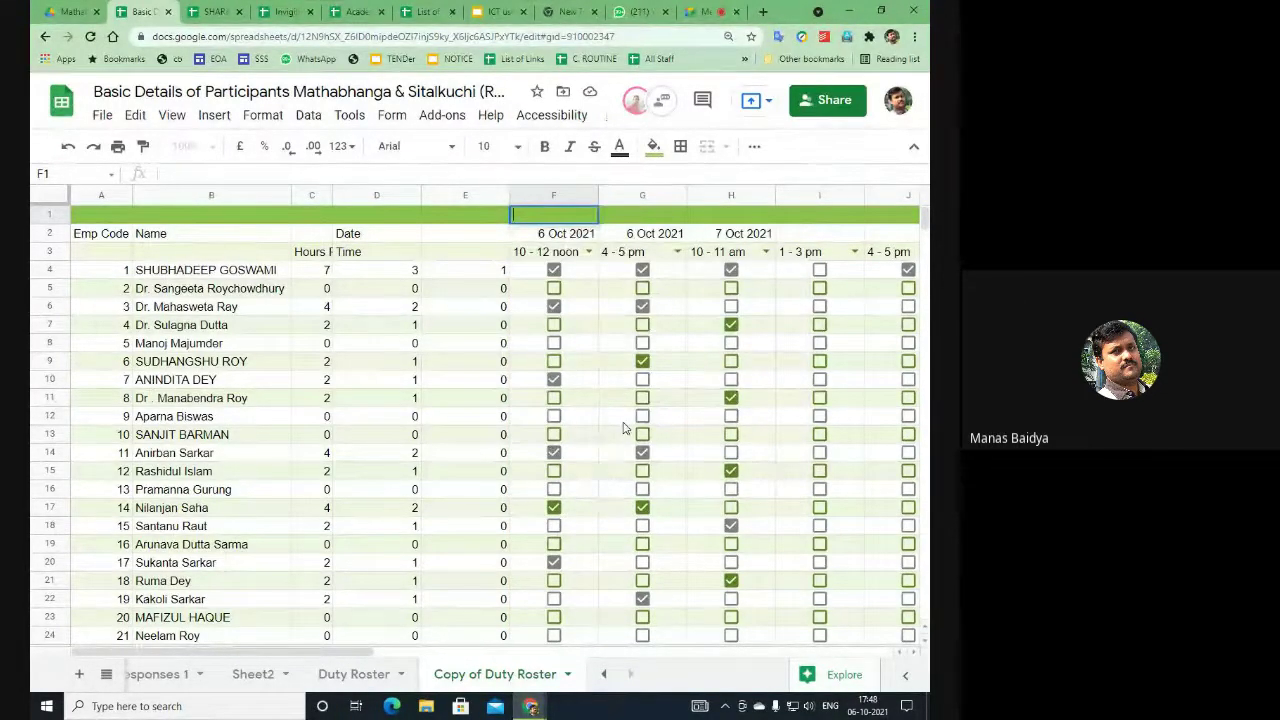
# Step: Begin a formula in F1, and look up the count formula in L2 of the Invigilation Count sheet in the Invigilation Duty Roster file
pyautogui.write('=')
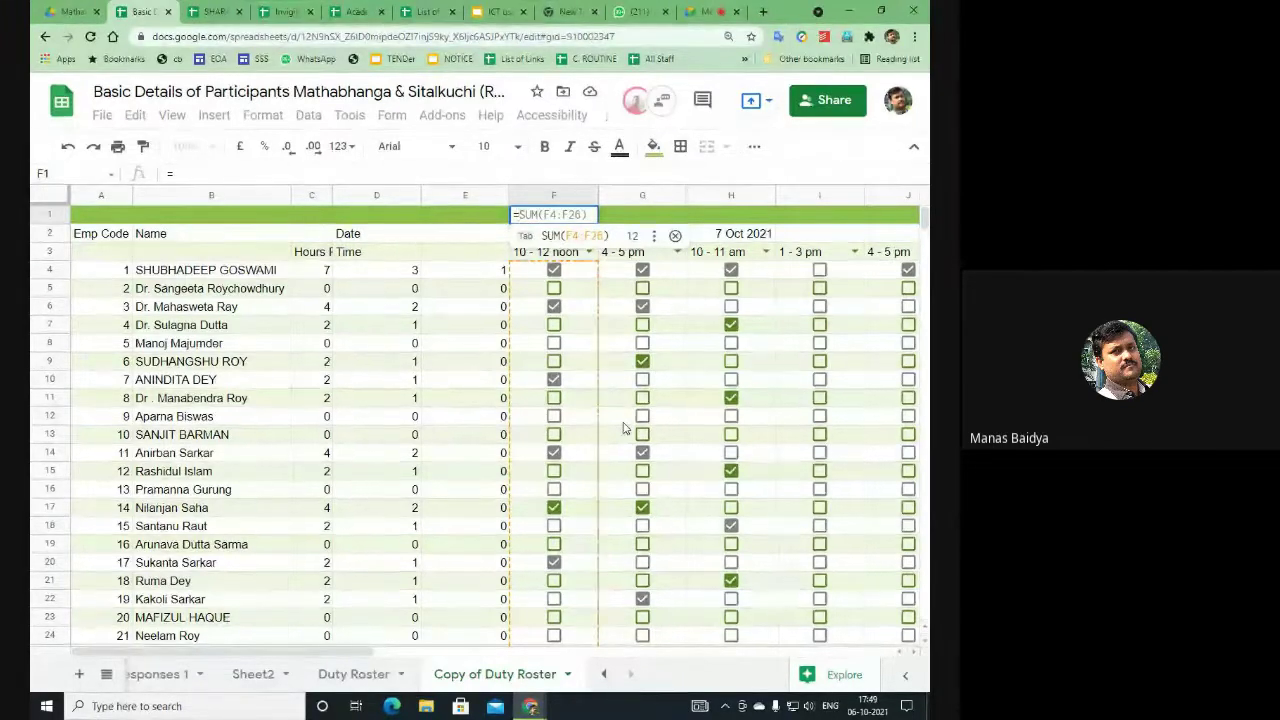
pyautogui.click(202, 177)
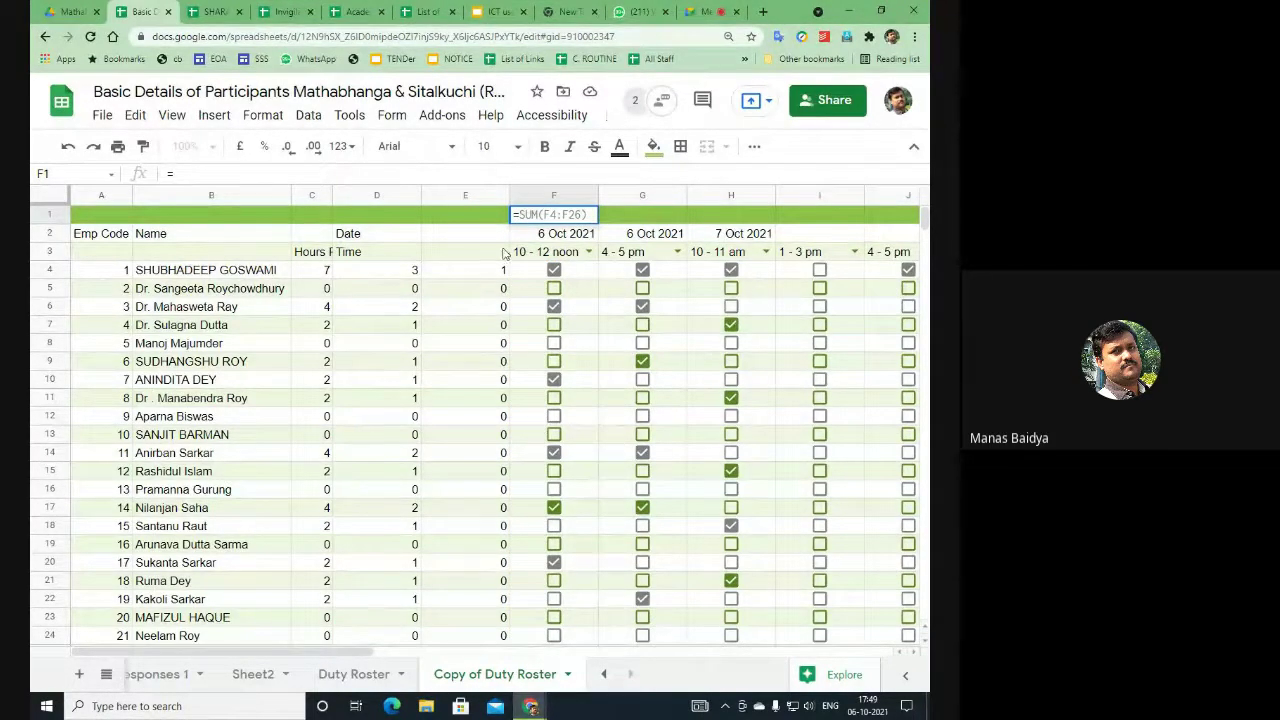
pyautogui.click(280, 13)
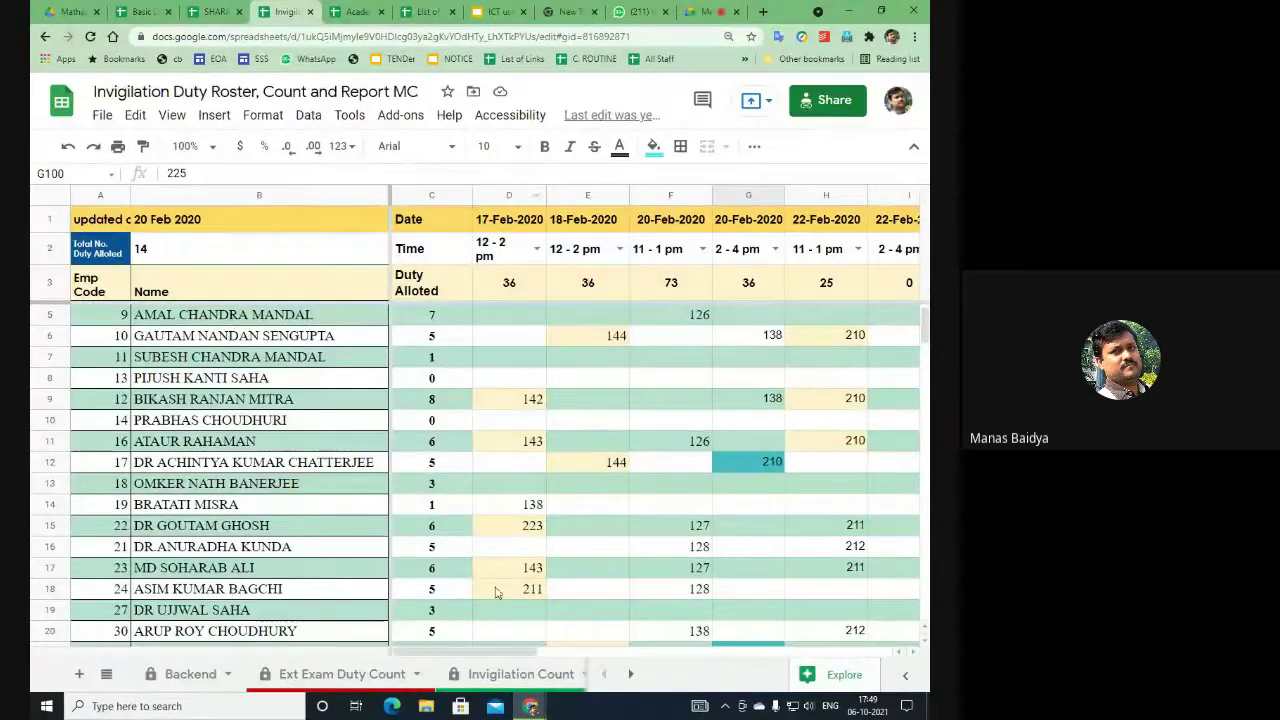
pyautogui.click(486, 678)
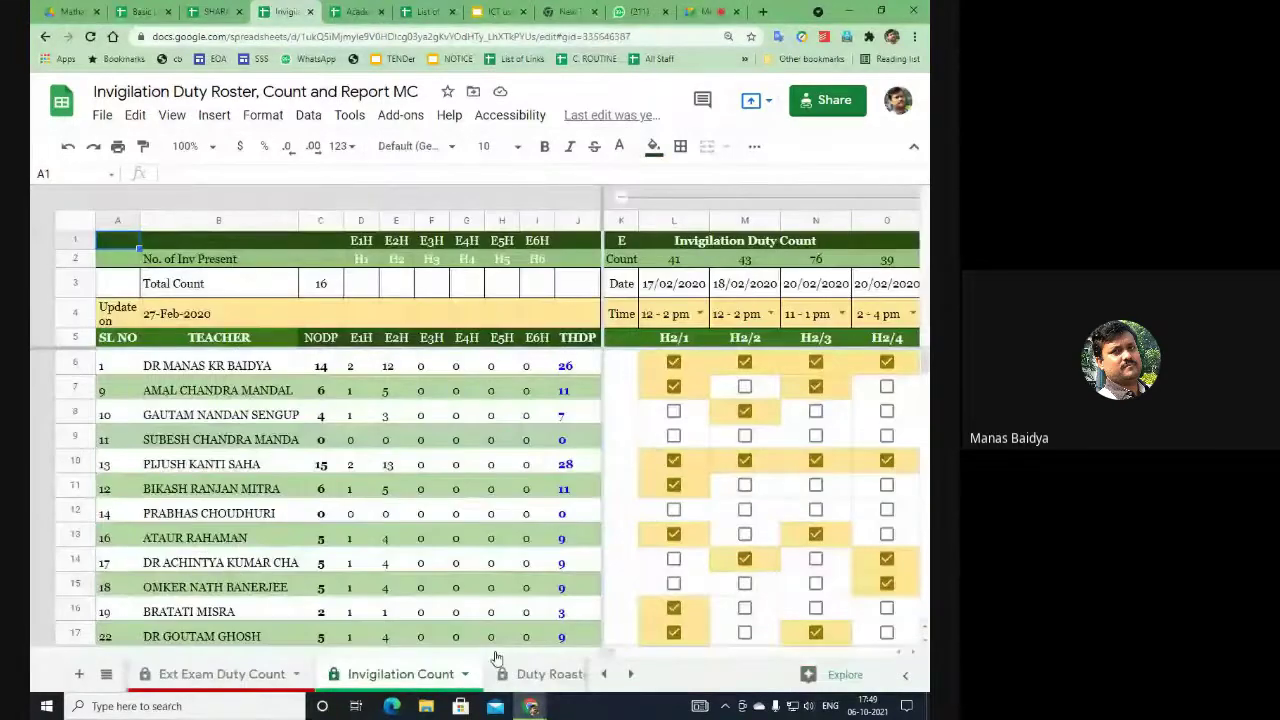
pyautogui.click(673, 262)
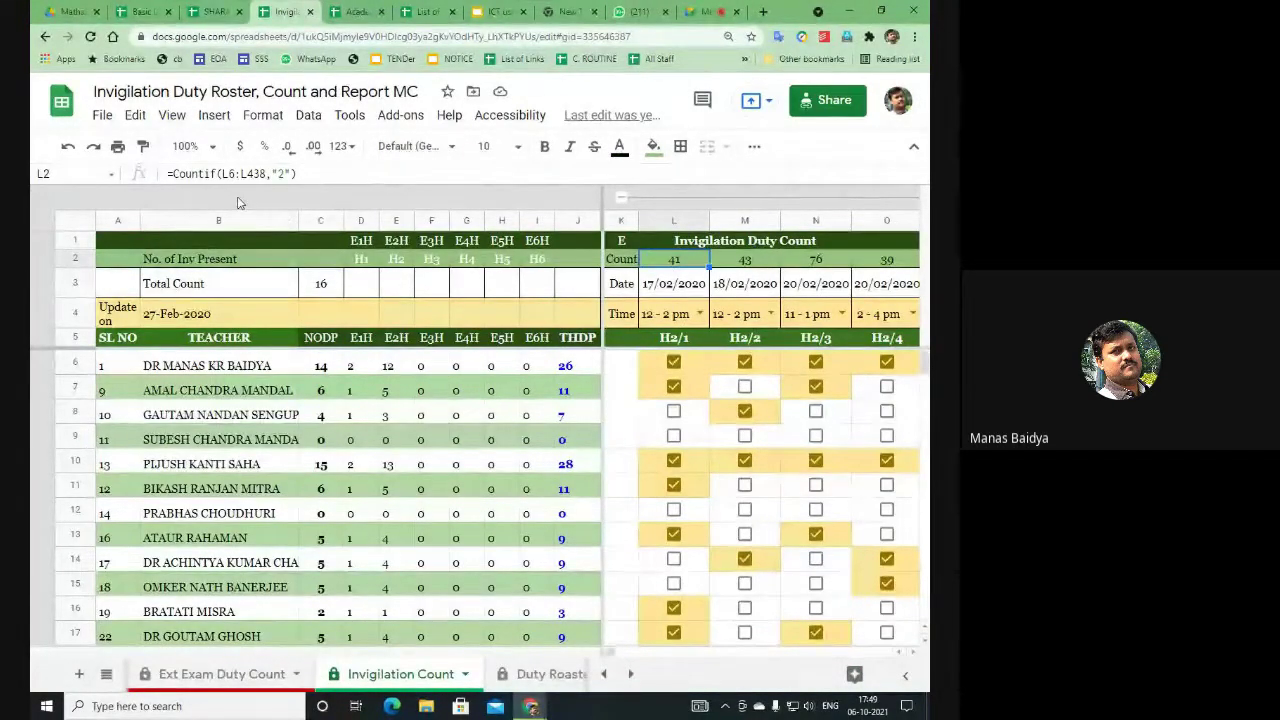
# Step: Return to the Copy of Duty Roster sheet and start a COUNTIF formula in F1 with the range F5:F26
pyautogui.click(147, 12)
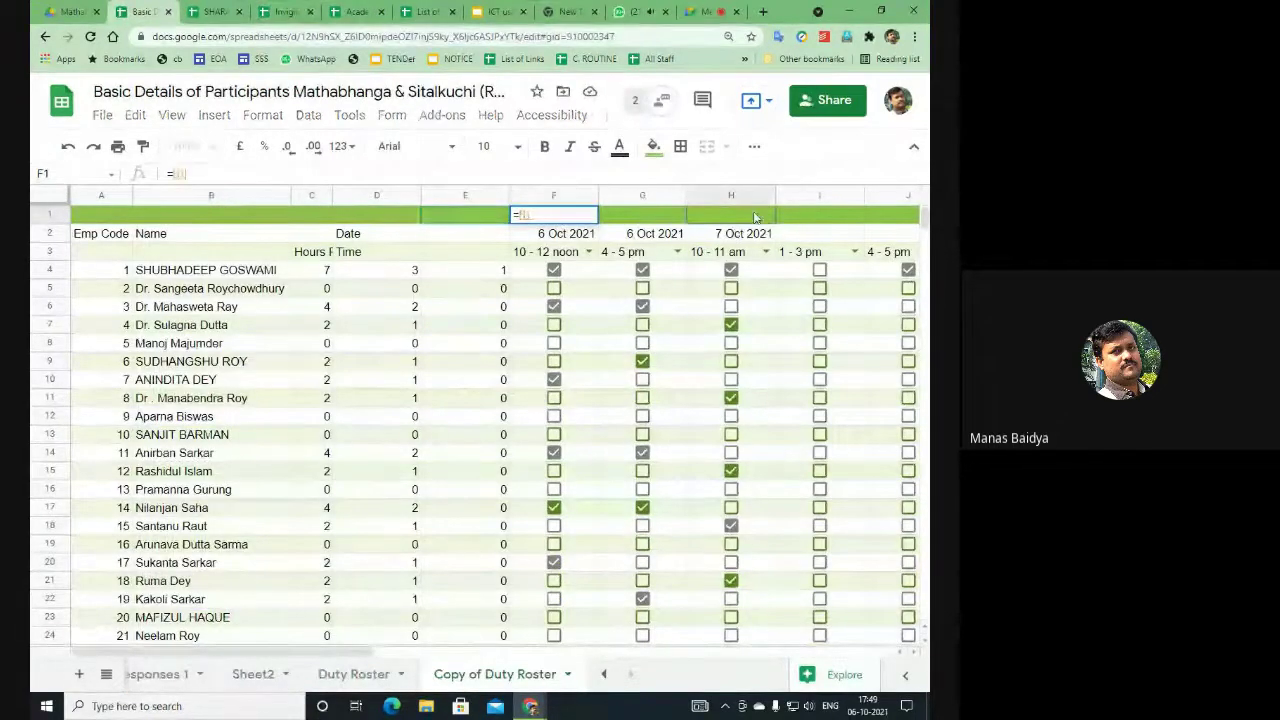
pyautogui.write('H')
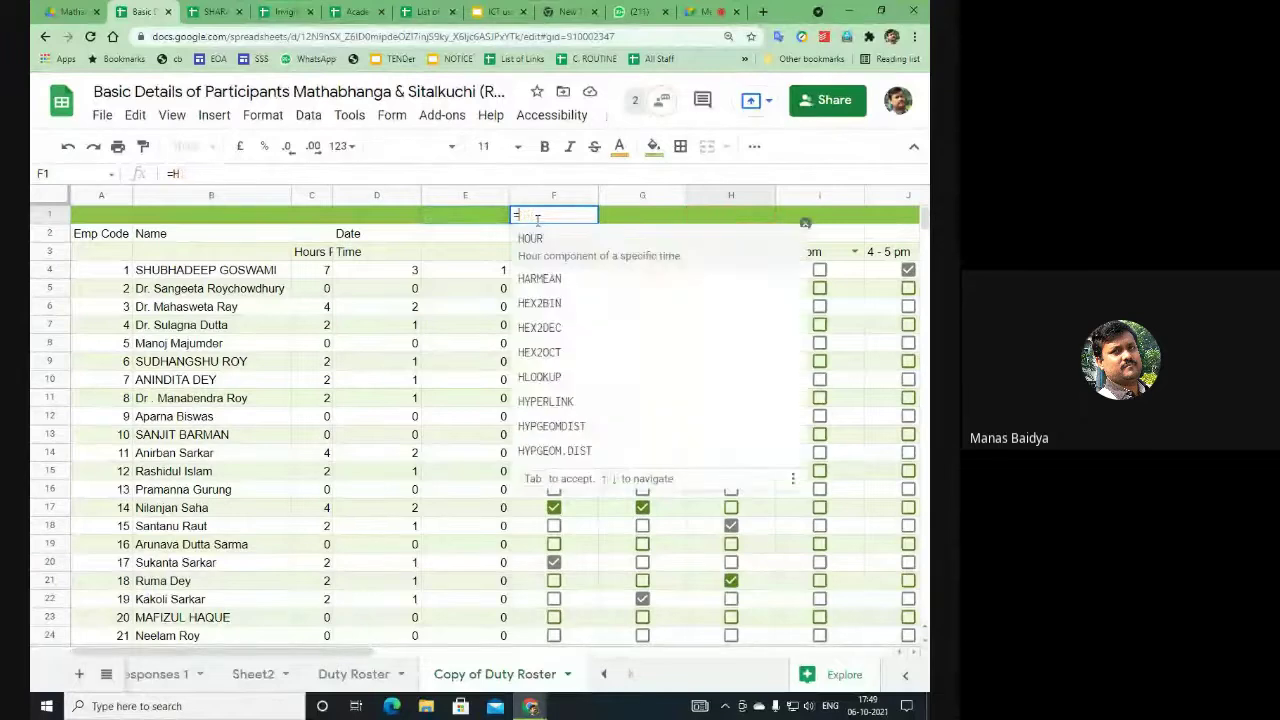
pyautogui.press('BackSpace')
pyautogui.write('countif(')
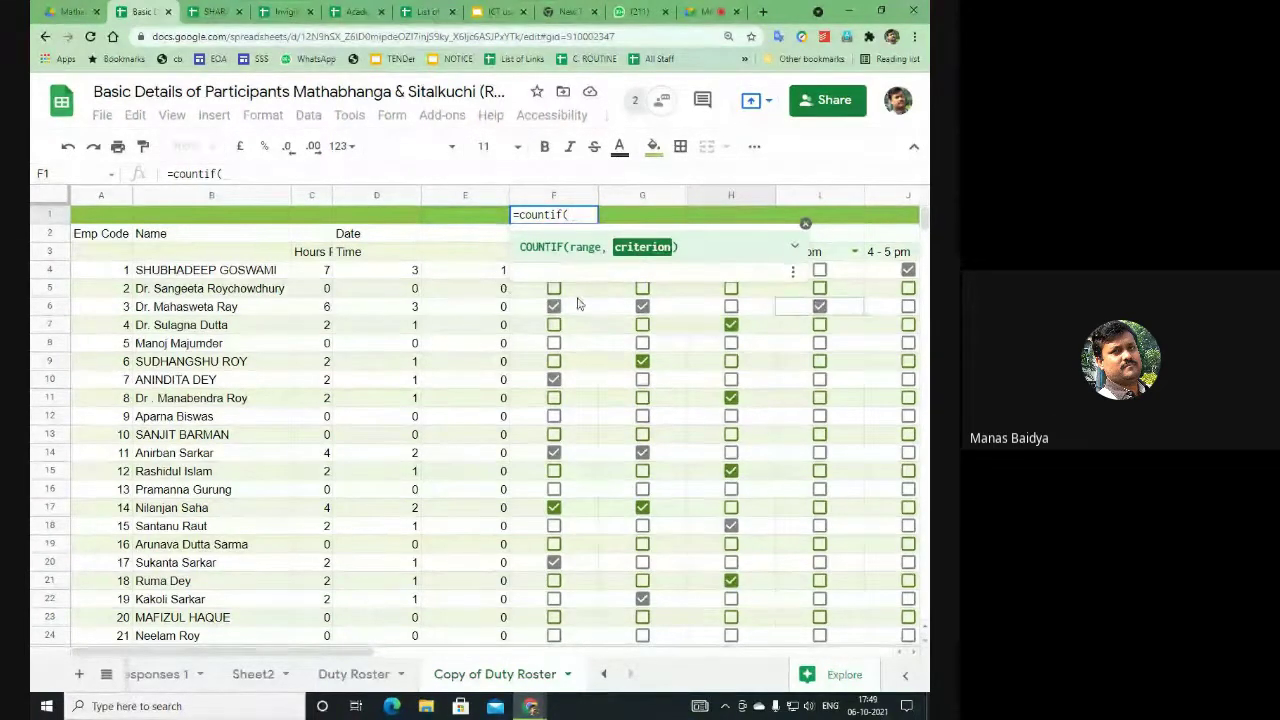
pyautogui.moveTo(577, 296); pyautogui.dragTo(577, 571)
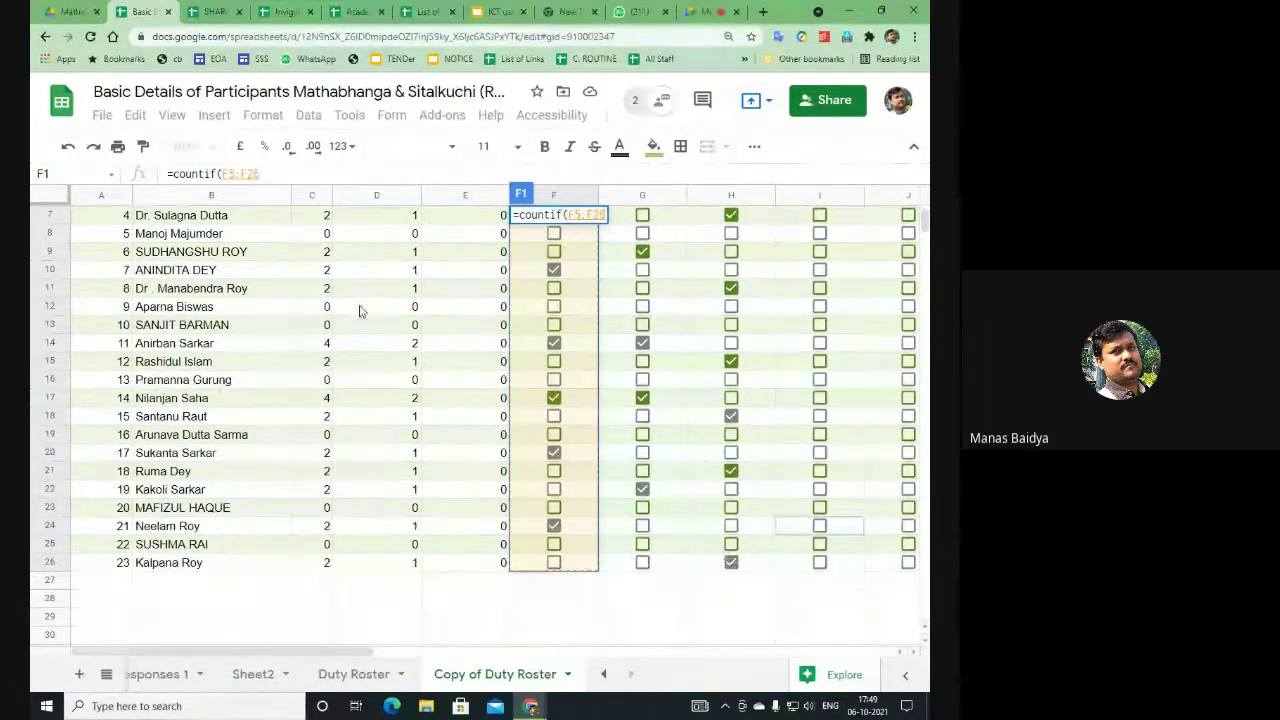
# Step: Switch to the Google Meet call, mute the microphone and return to the duty roster spreadsheet
pyautogui.click(705, 11)
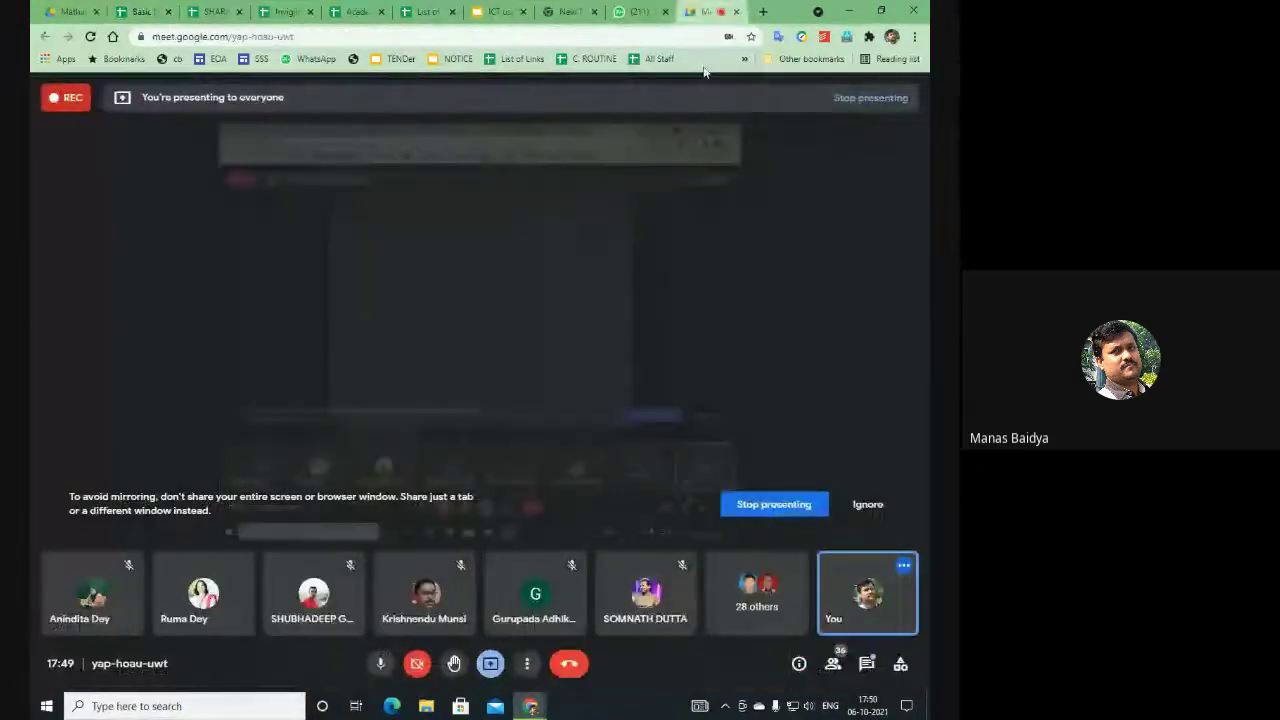
pyautogui.click(382, 668)
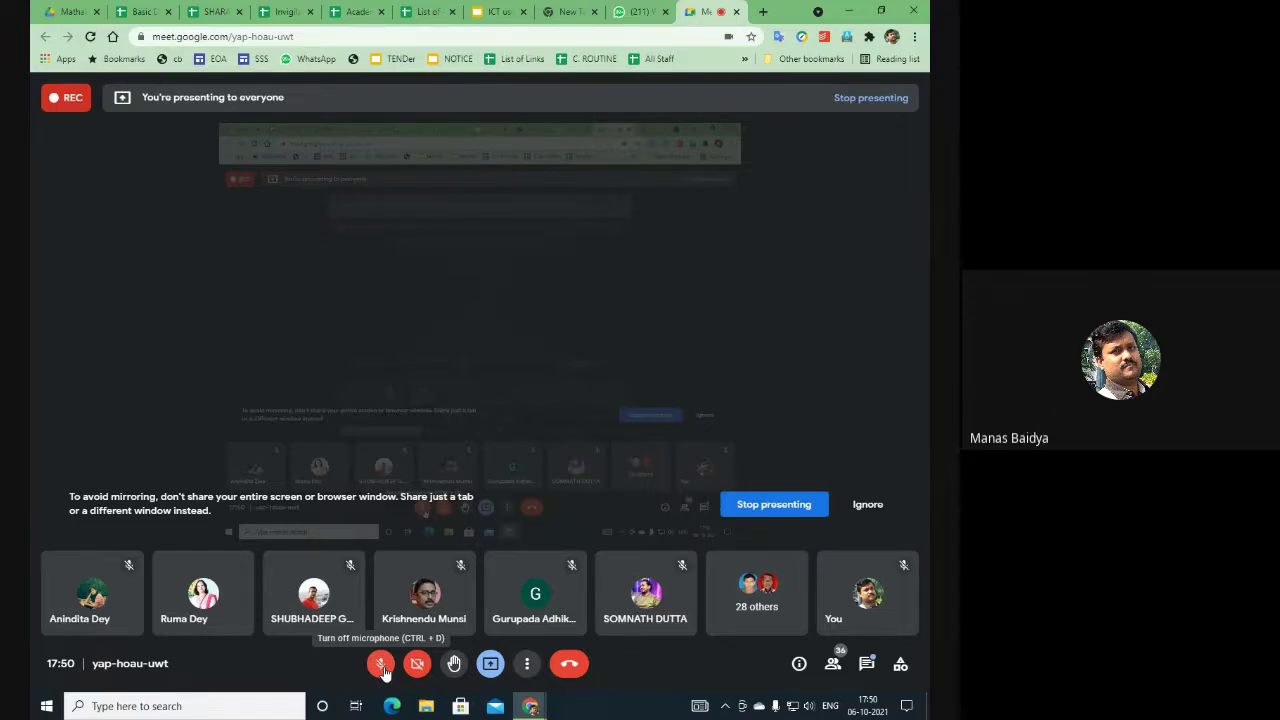
pyautogui.click(146, 14)
# Step: Clear the range in the F1 COUNTIF formula and reselect it as F8:F26
pyautogui.click(605, 595)
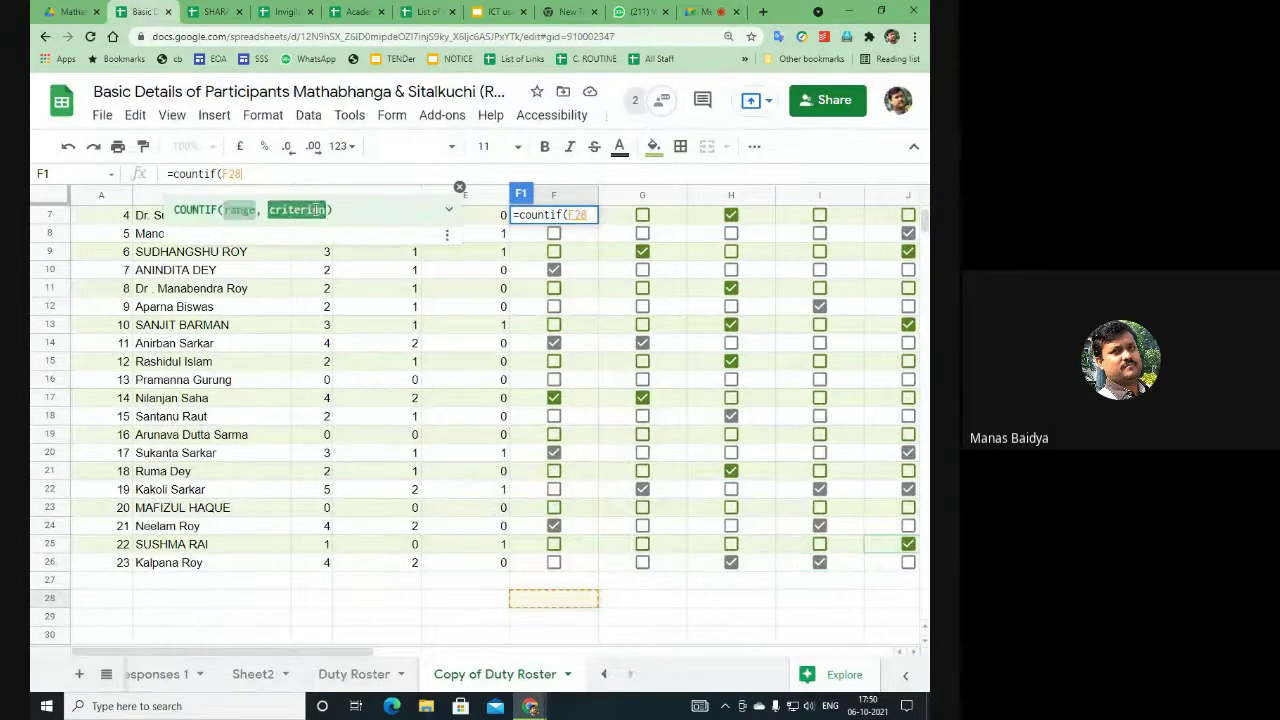
pyautogui.press('BackSpace')
pyautogui.press('BackSpace')
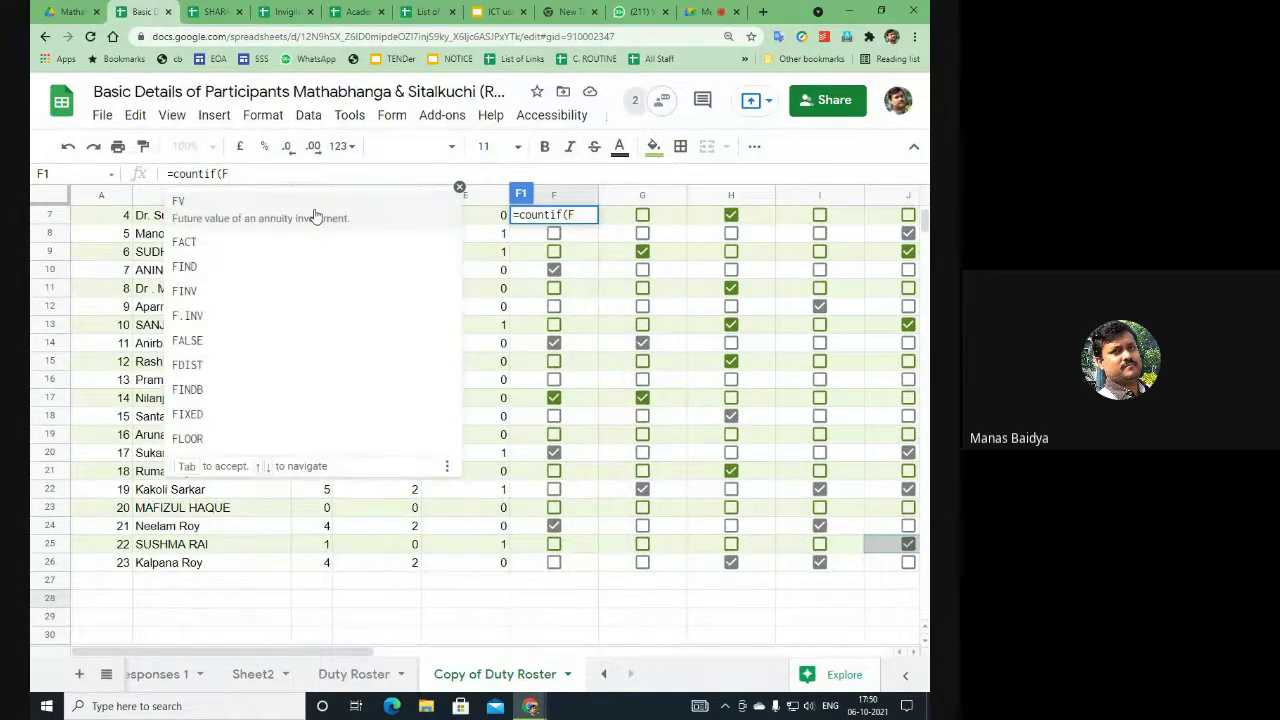
pyautogui.press('BackSpace')
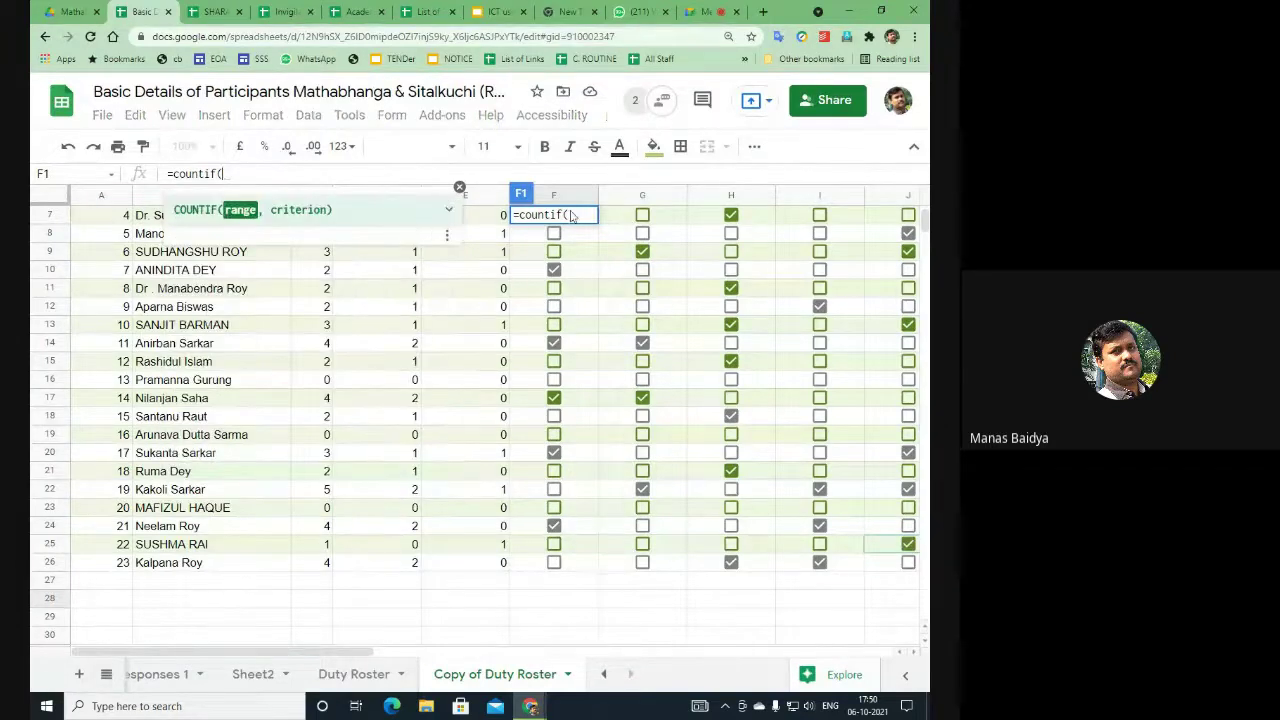
pyautogui.moveTo(571, 234); pyautogui.dragTo(577, 563)
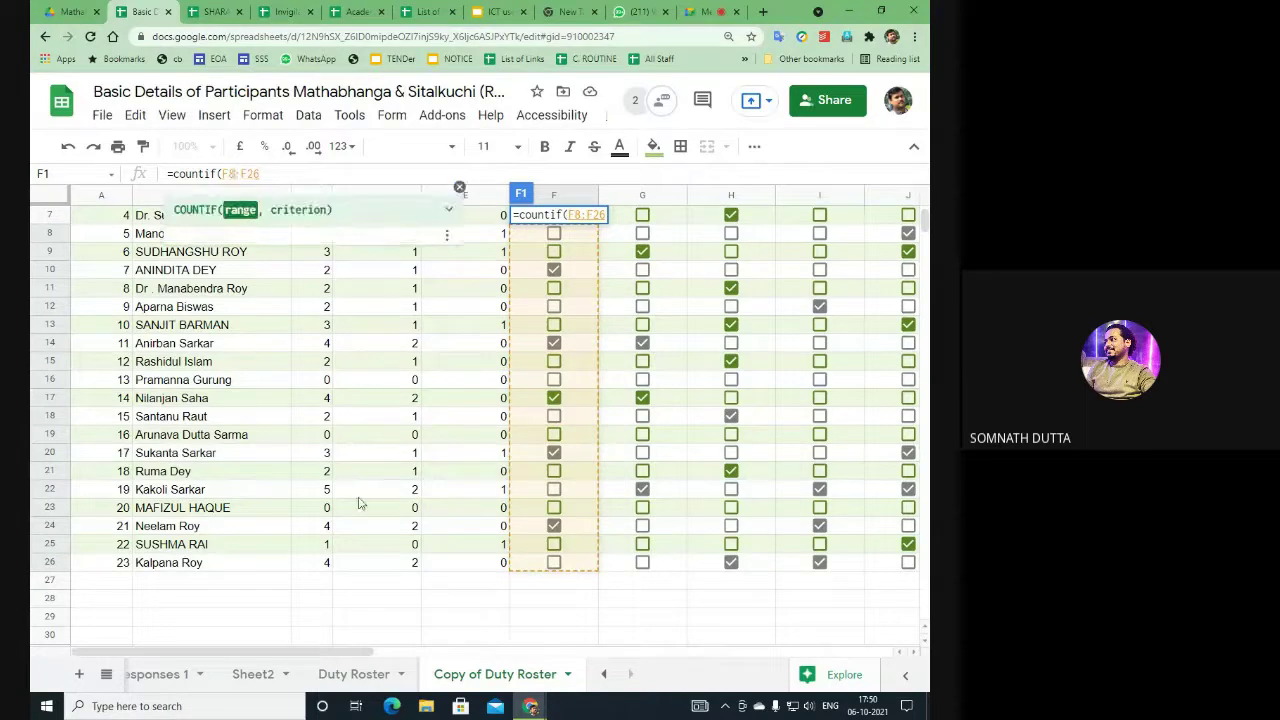
# Step: Switch to the Google Meet call, unmute the microphone and return to the duty roster spreadsheet
pyautogui.click(708, 12)
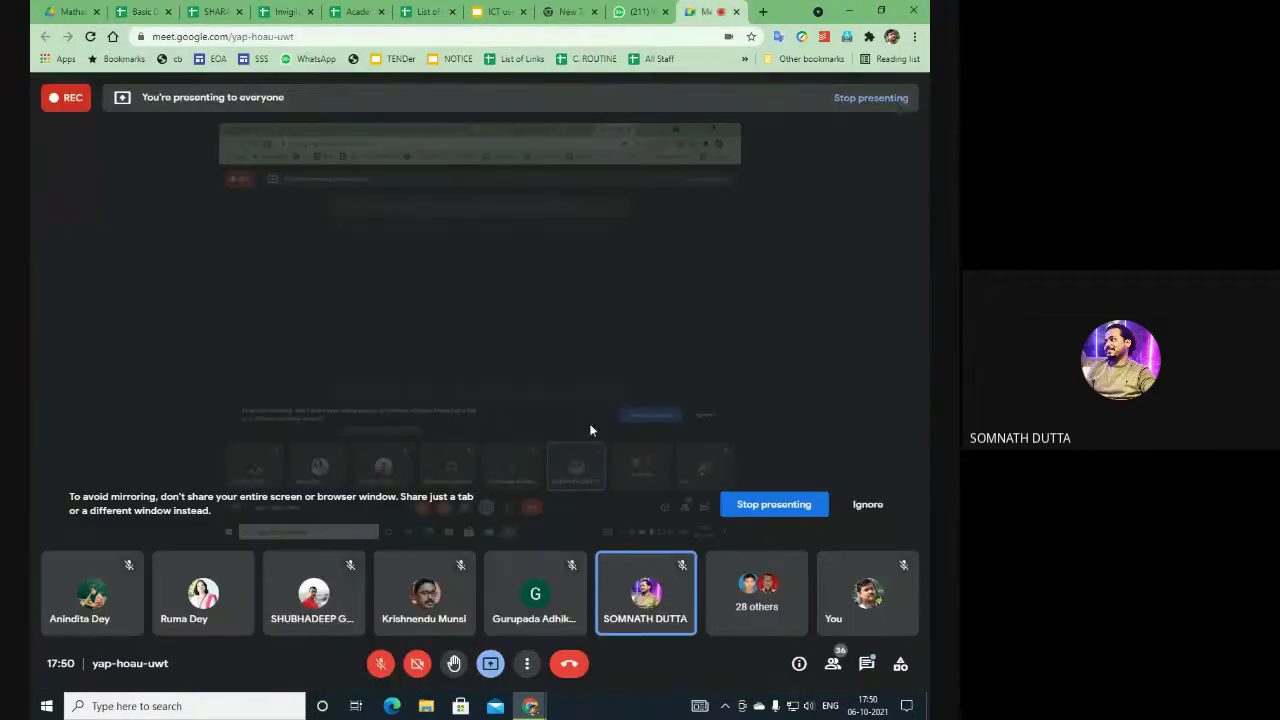
pyautogui.click(384, 664)
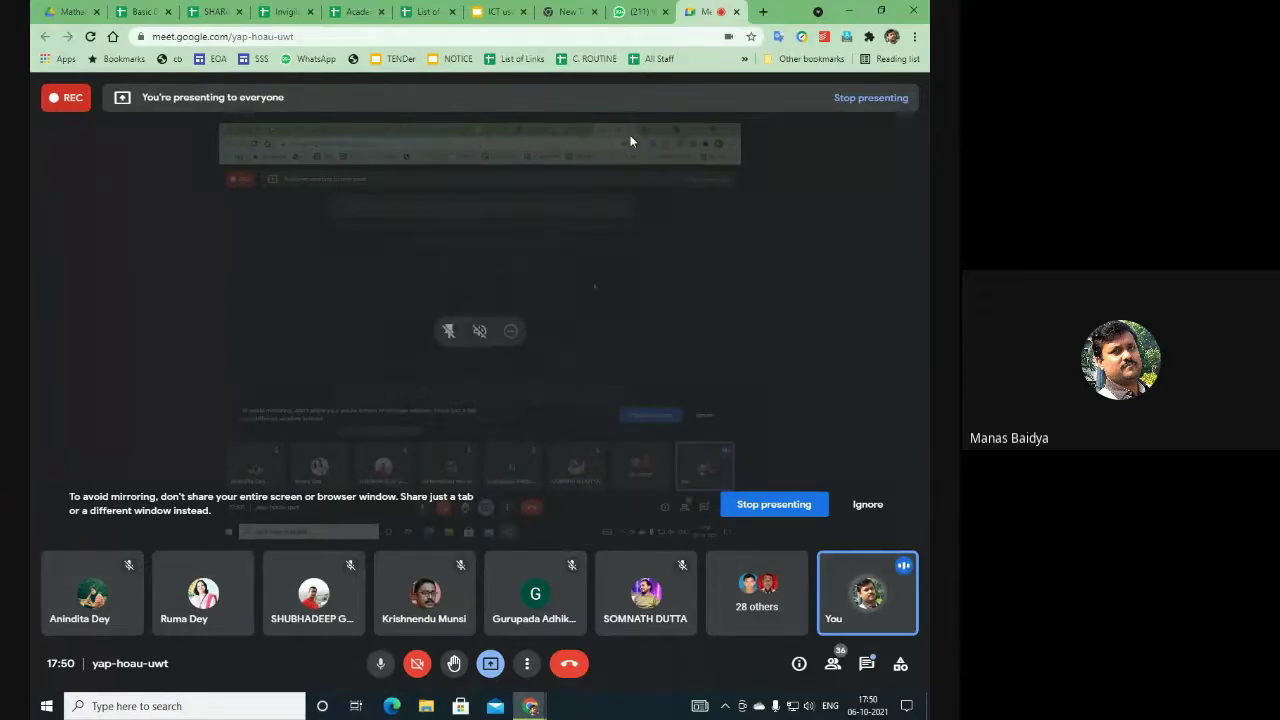
pyautogui.click(140, 11)
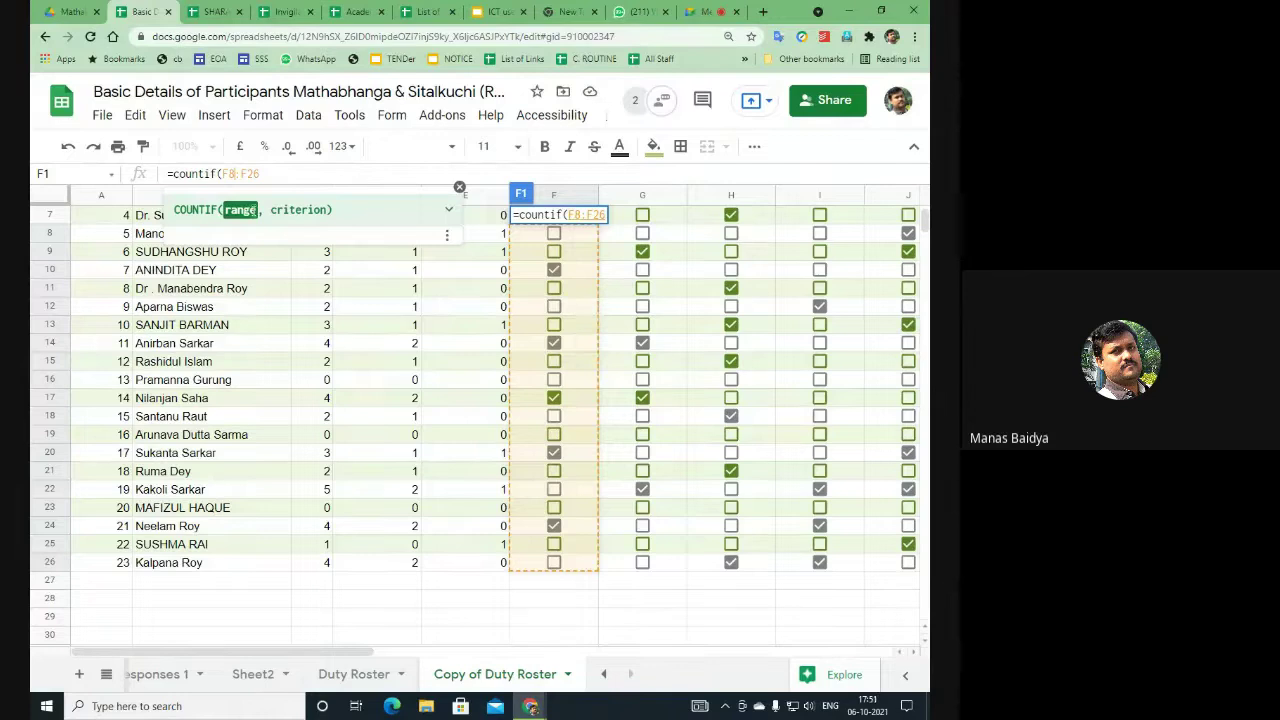
# Step: Correct the F1 COUNTIF range to F4:F26, set the criterion to 2 and enter the formula
pyautogui.scroll(2, 283, 303)
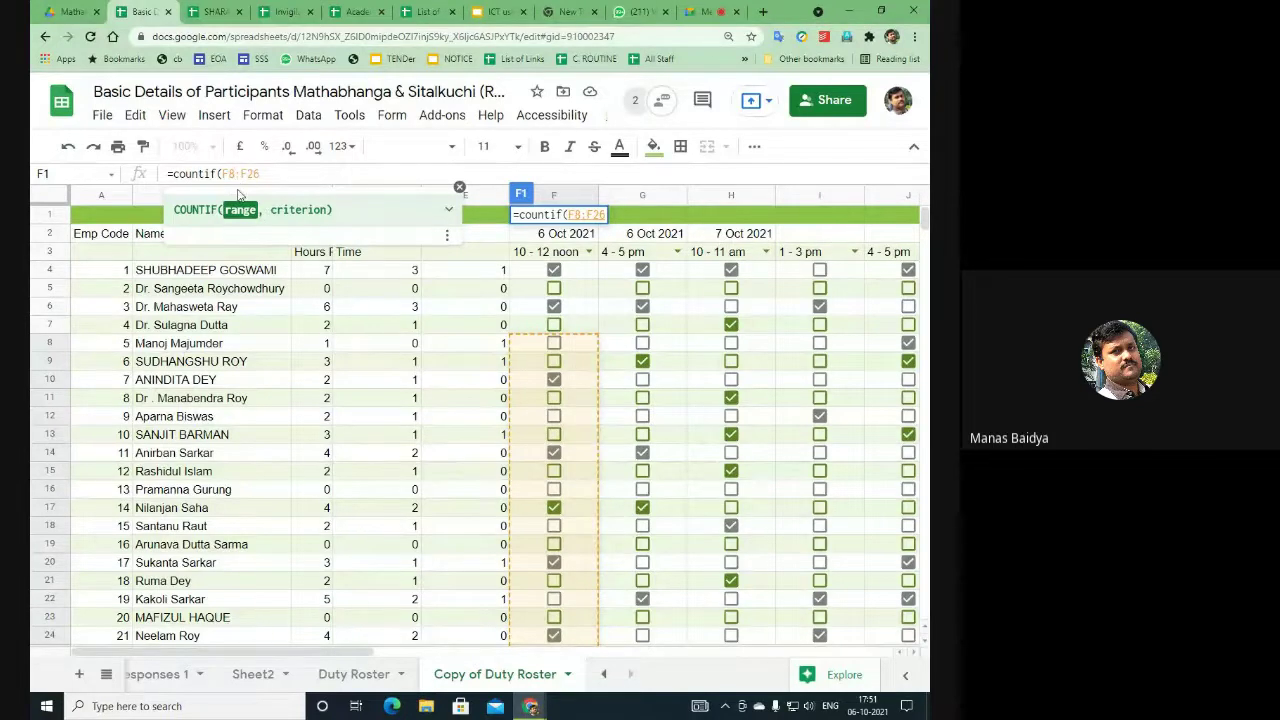
pyautogui.press('BackSpace')
pyautogui.write('4:F26')
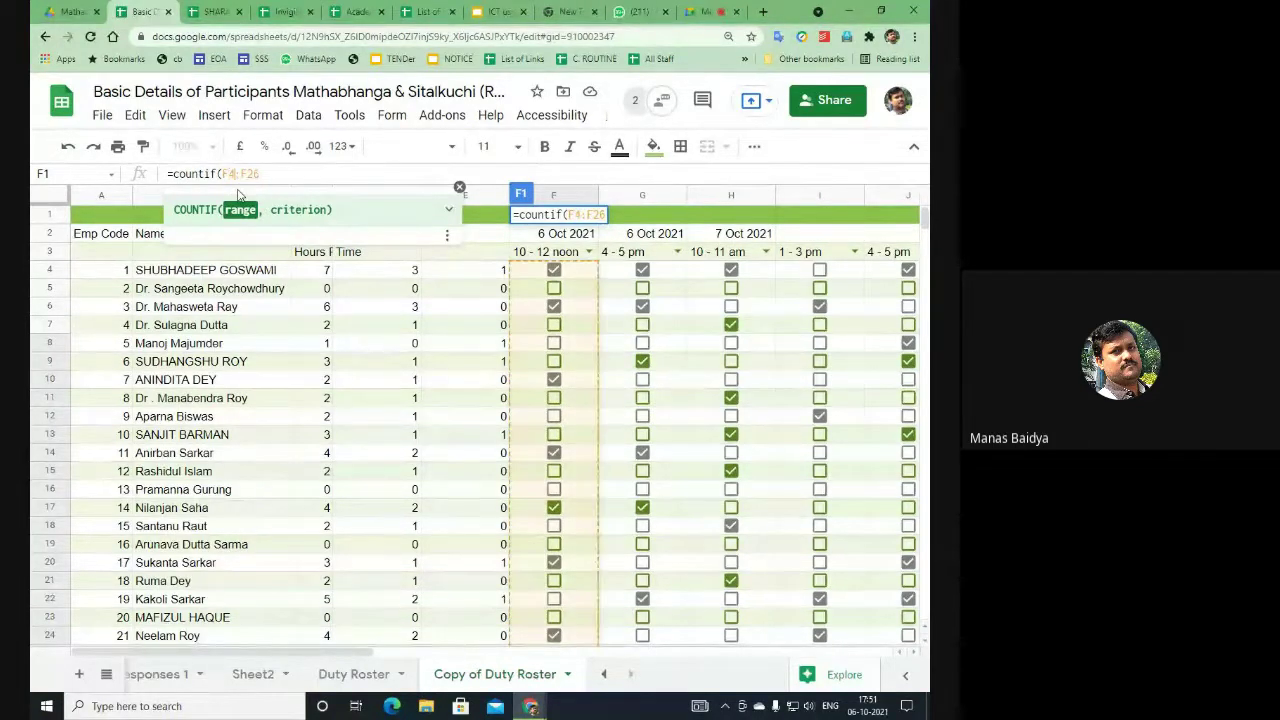
pyautogui.write(',')
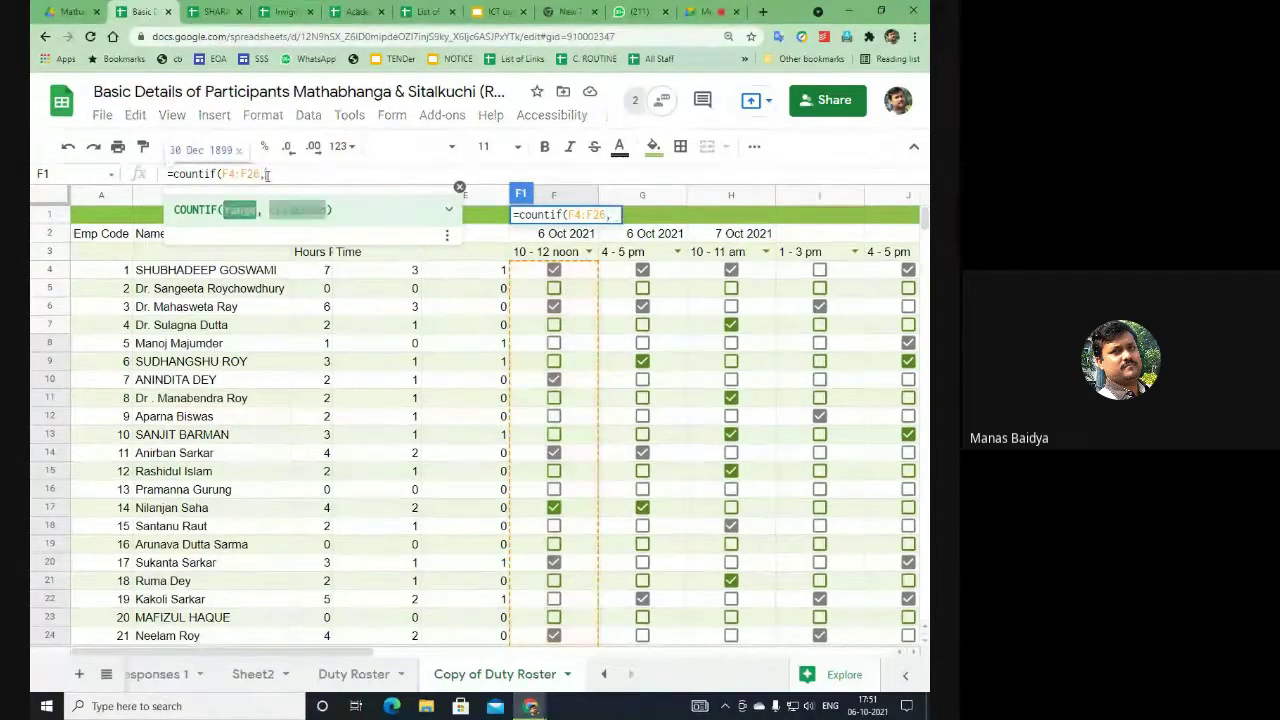
pyautogui.write('2')
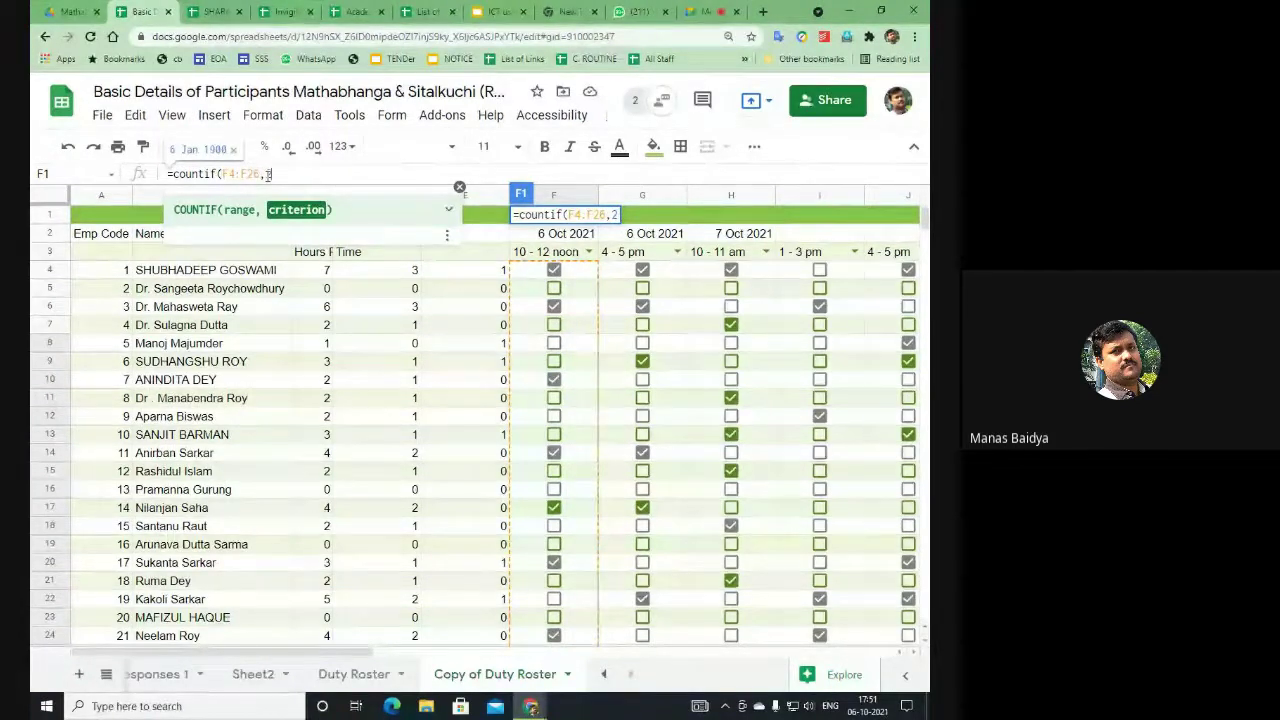
pyautogui.press('Return')
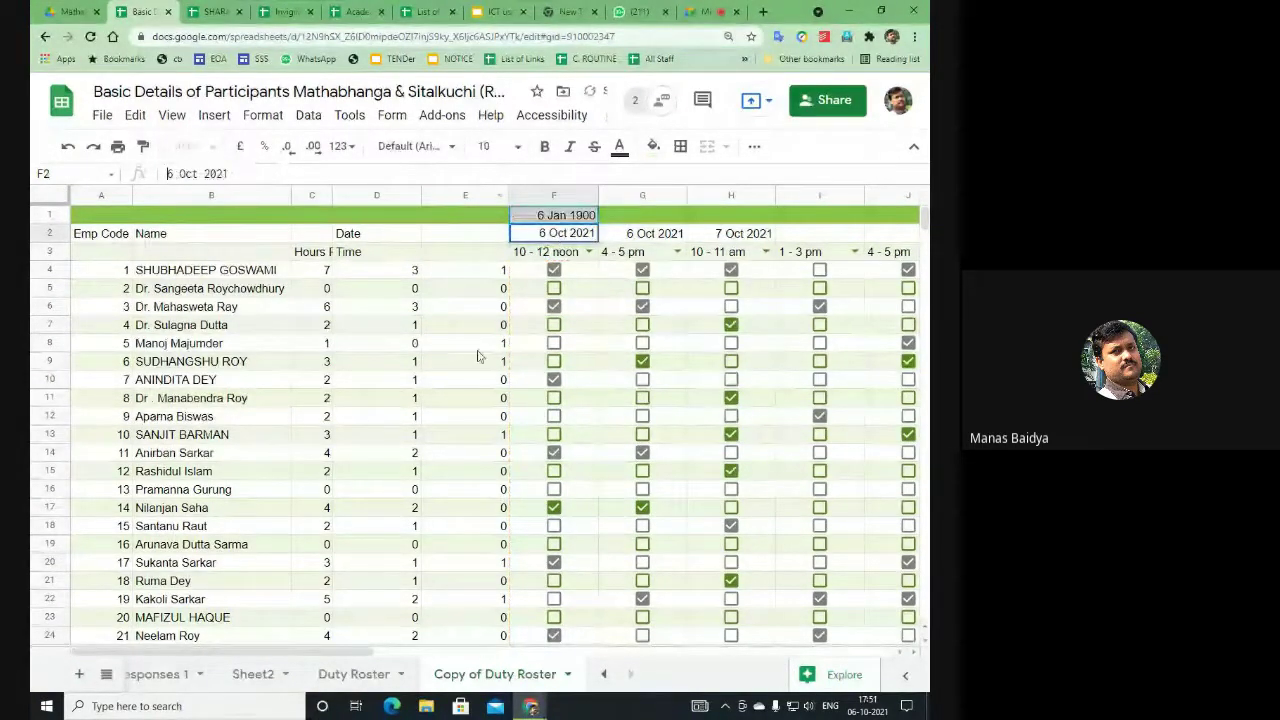
# Step: Format the count in F1 as a number with no decimal places
pyautogui.press('Up')
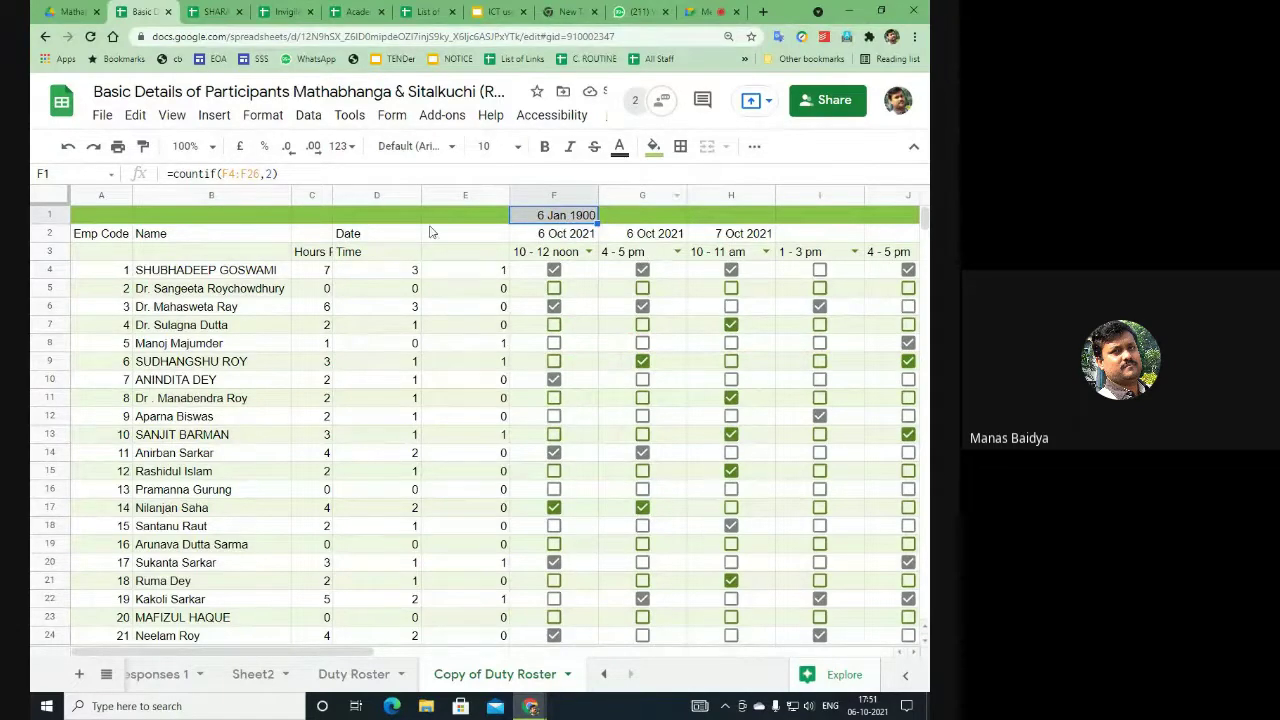
pyautogui.click(263, 115)
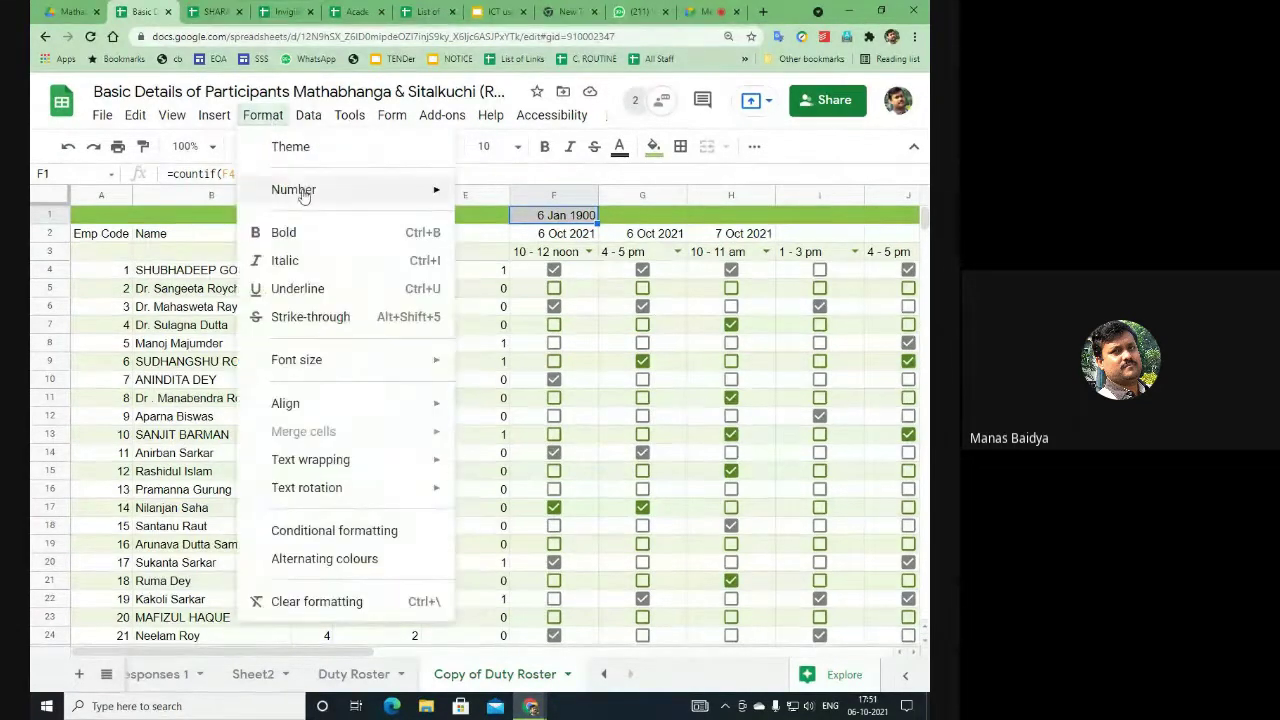
pyautogui.moveTo(303, 194)
pyautogui.click(530, 231)
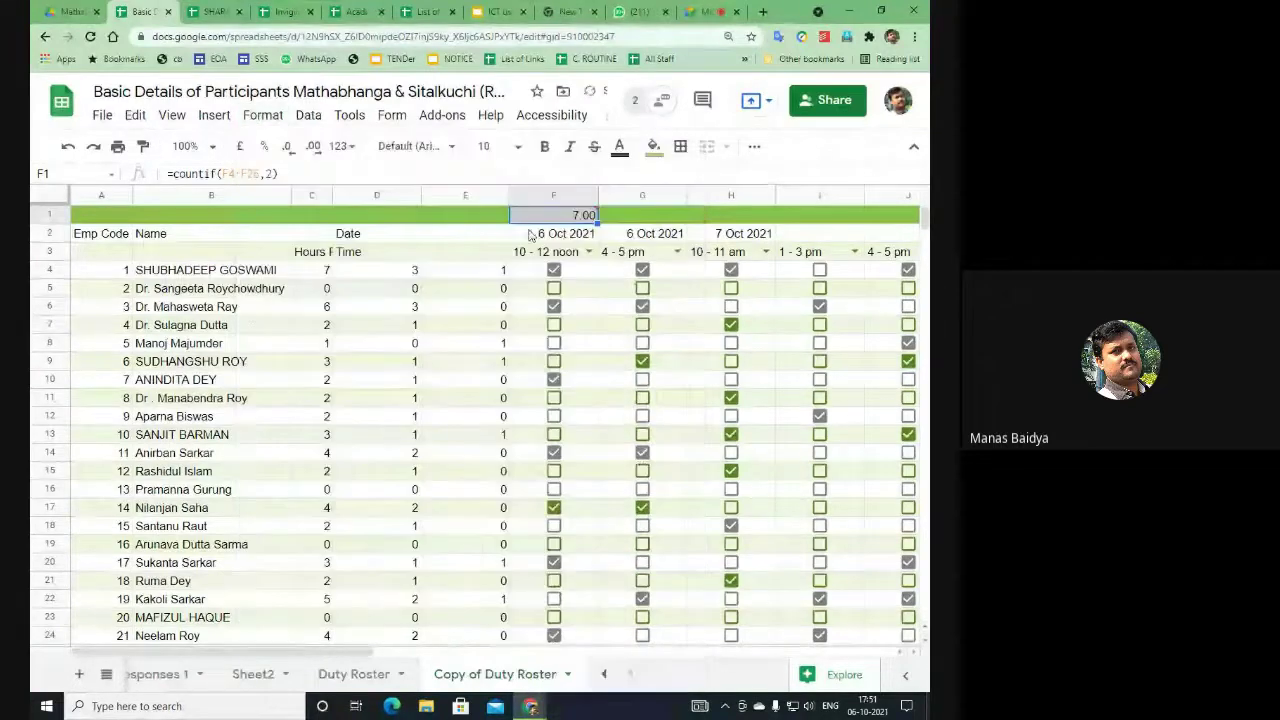
pyautogui.click(291, 148)
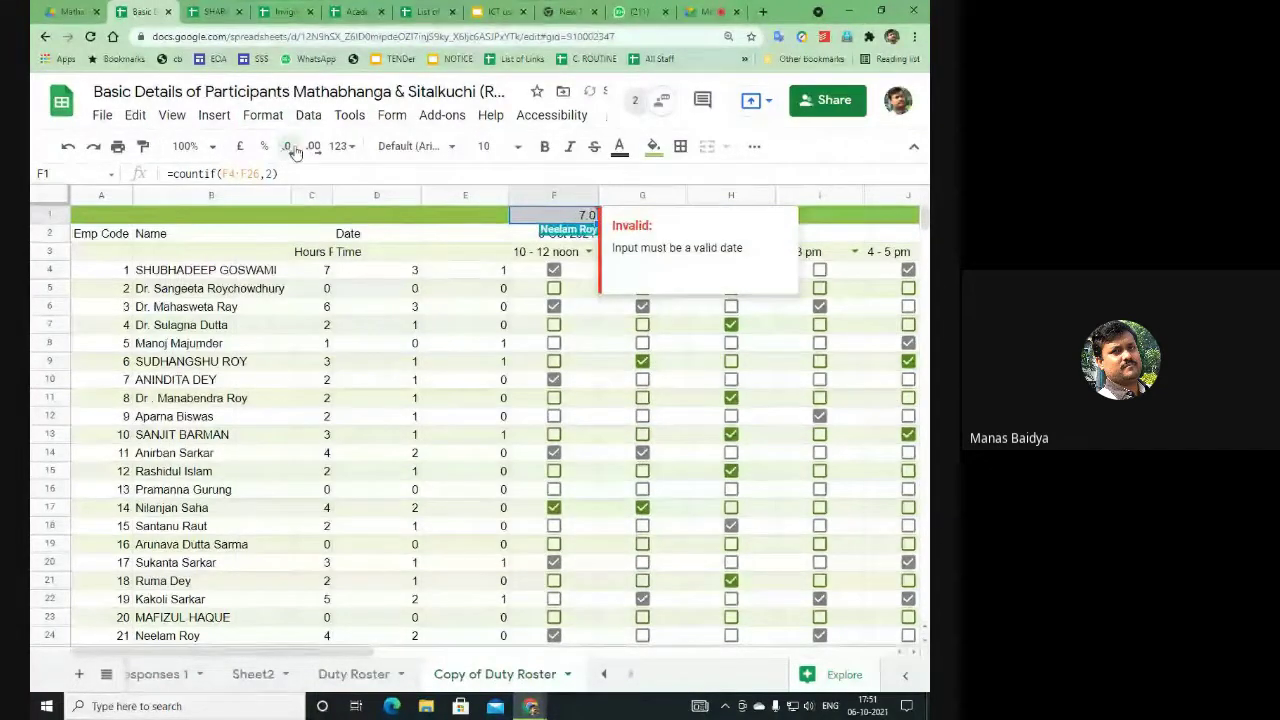
pyautogui.click(293, 150)
pyautogui.click(459, 238)
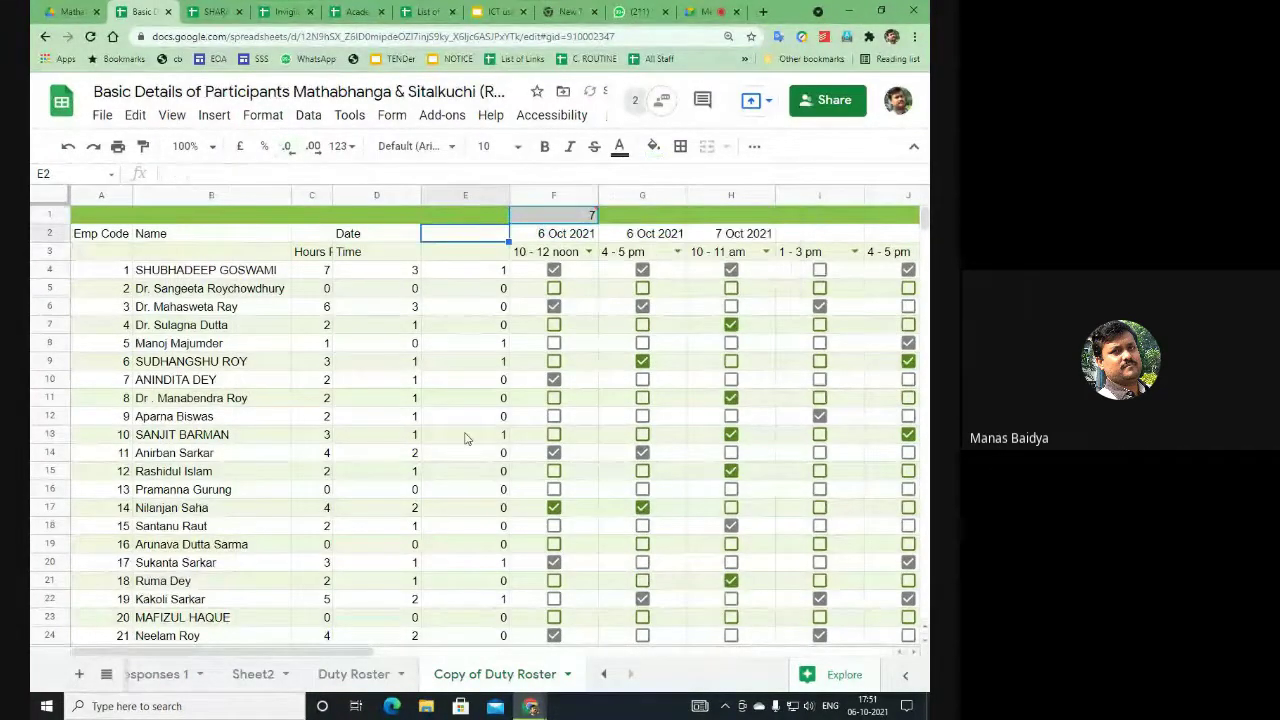
# Step: Remove the valid-date data validation from cell F1
pyautogui.click(466, 437)
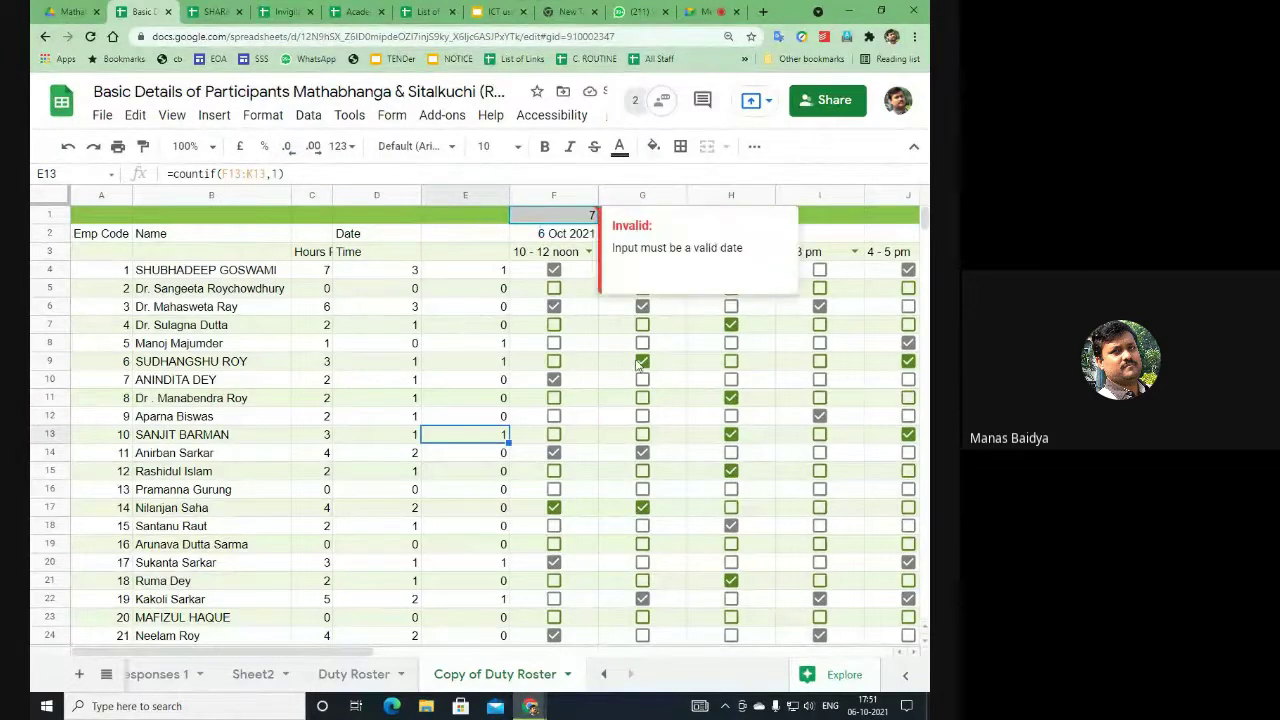
pyautogui.click(574, 367)
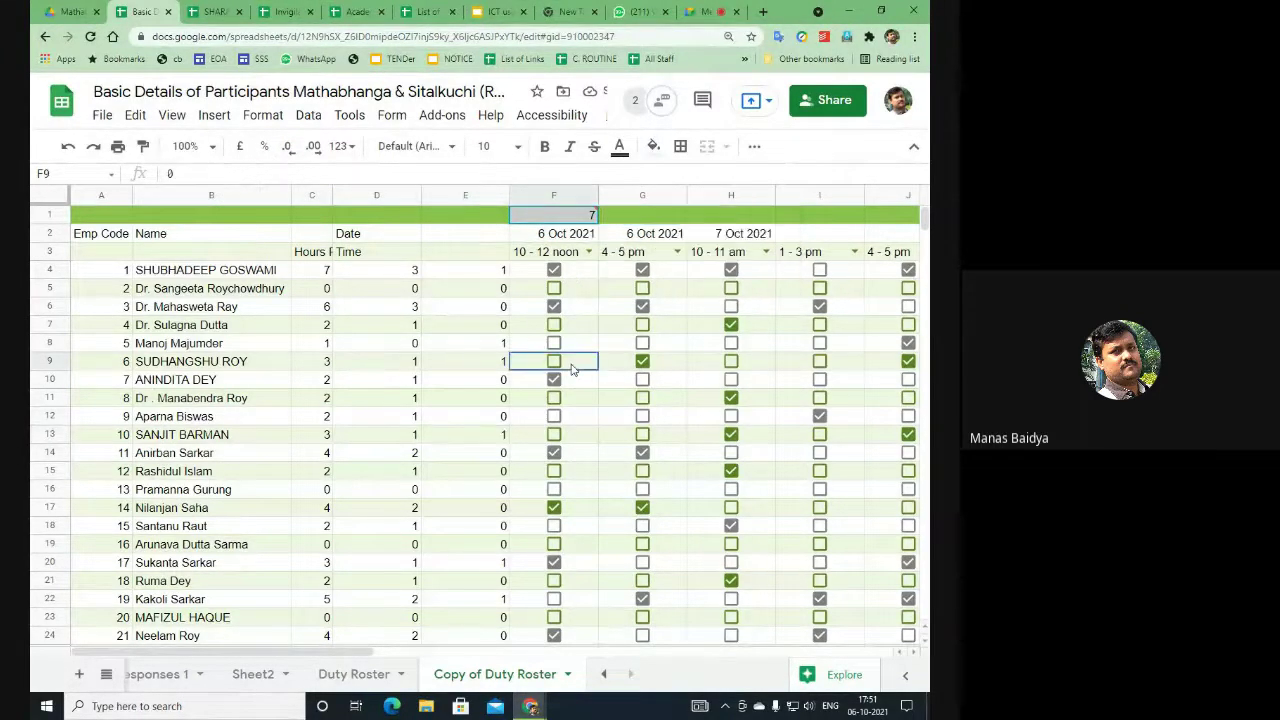
pyautogui.click(555, 218)
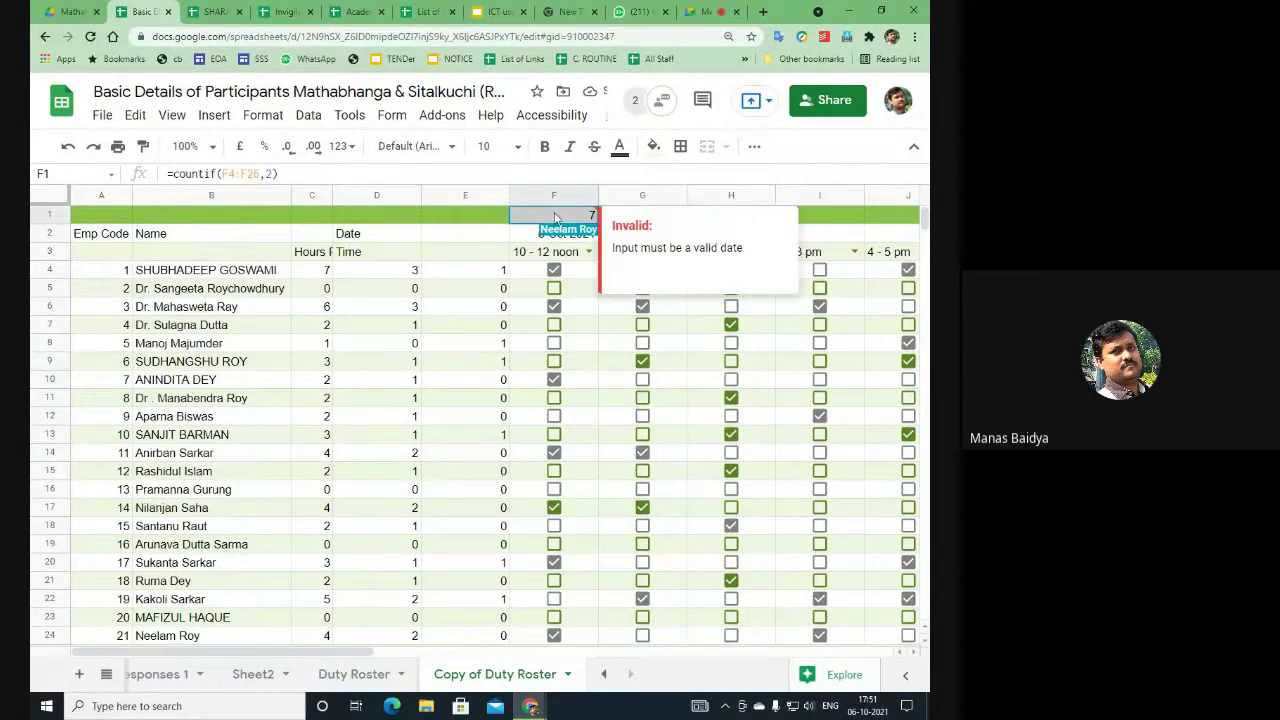
pyautogui.click(305, 117)
pyautogui.click(402, 341)
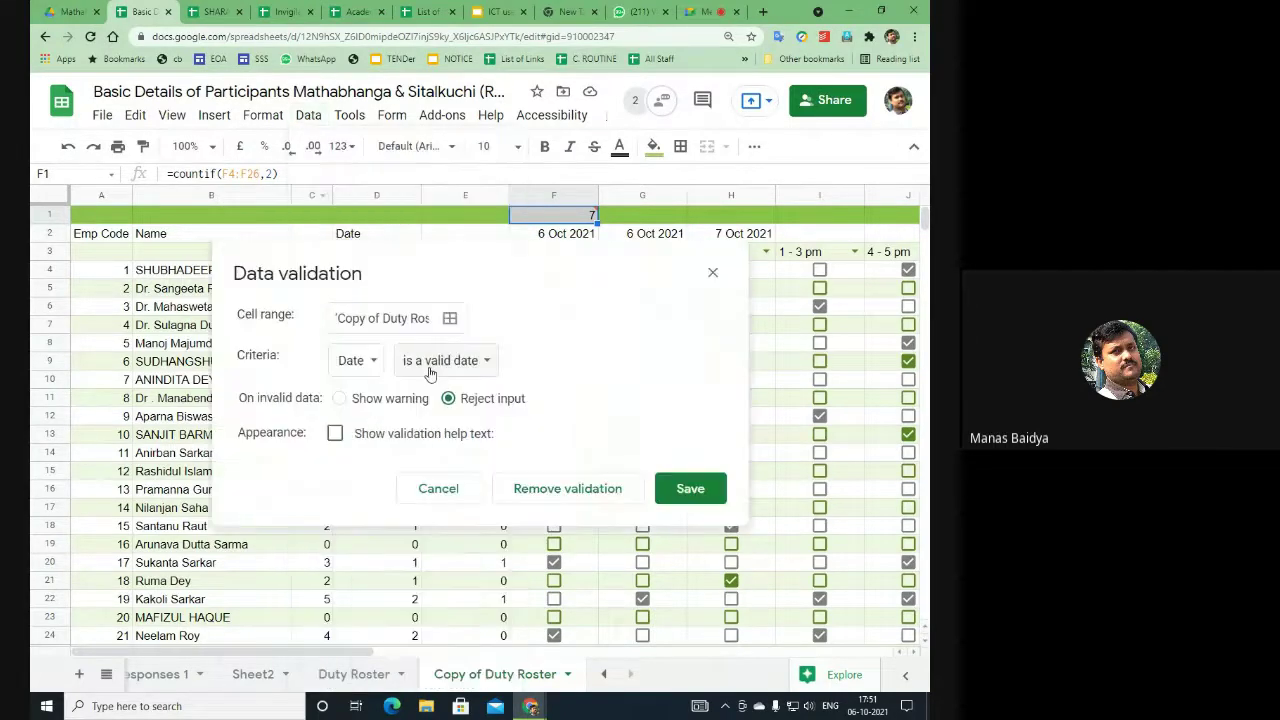
pyautogui.click(553, 490)
pyautogui.click(456, 302)
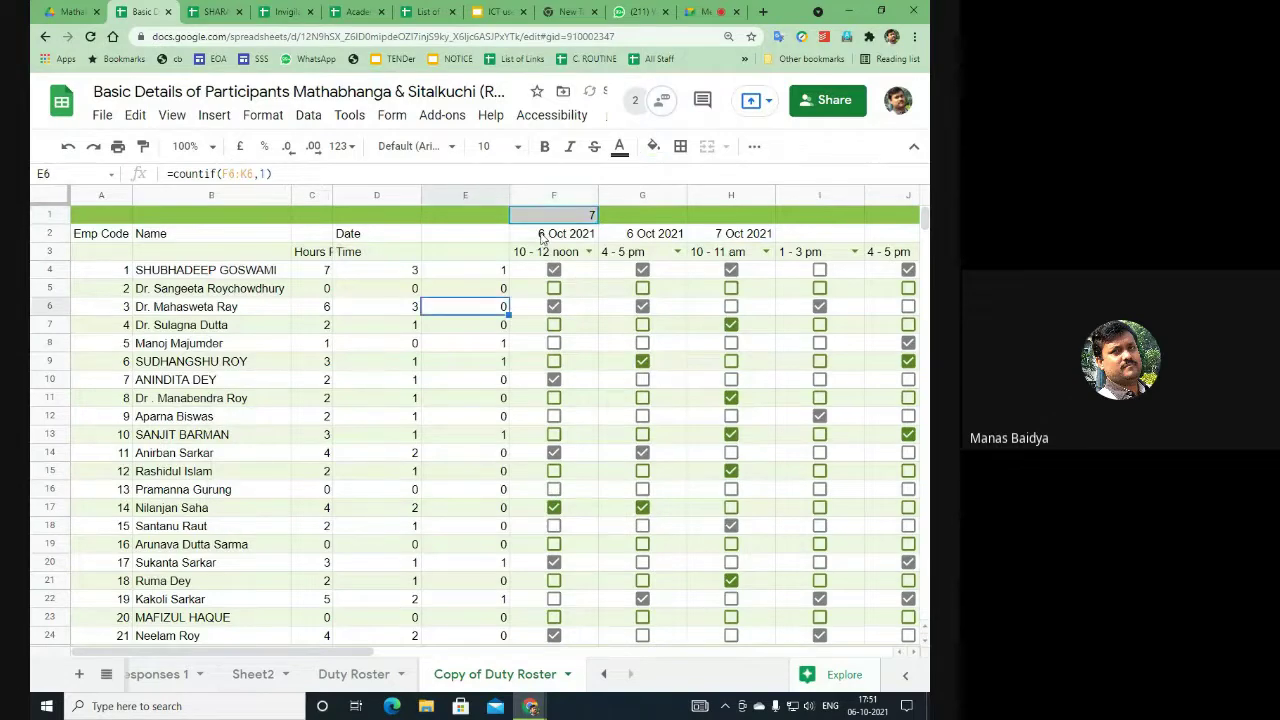
# Step: Check G1 for a date picker and remove the data validation from all of row 1
pyautogui.click(548, 215)
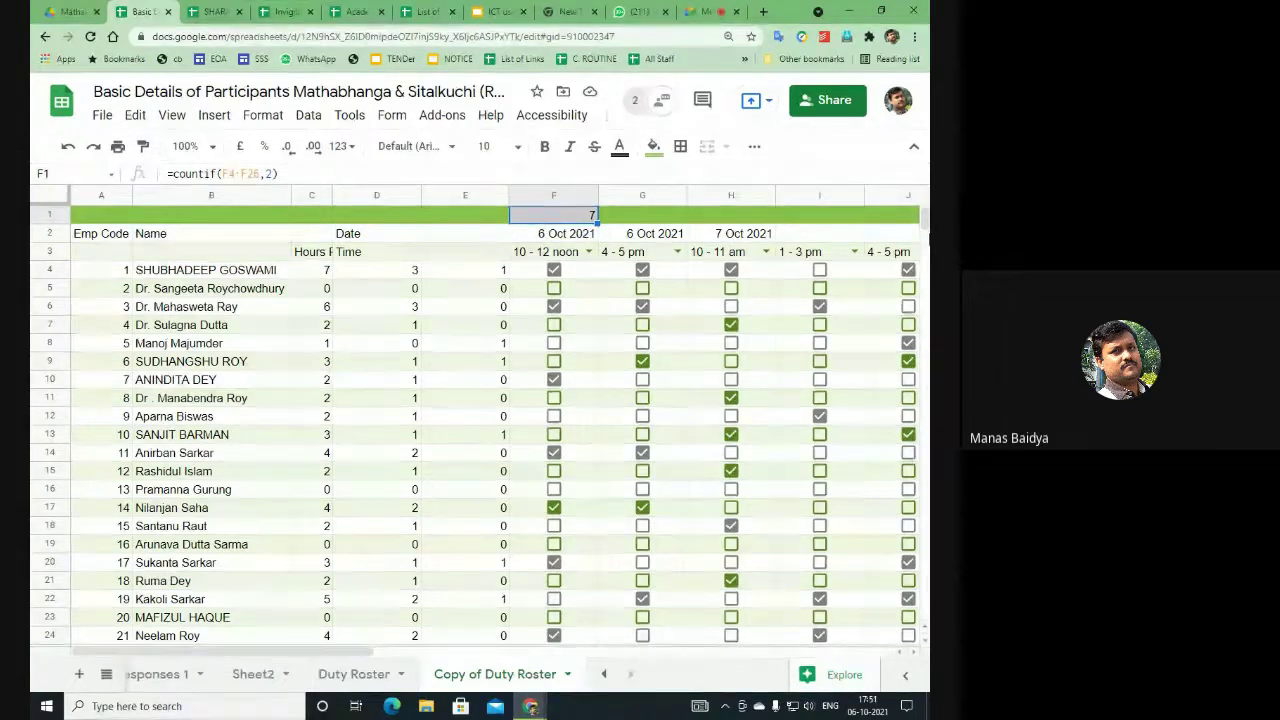
pyautogui.doubleClick(680, 215)
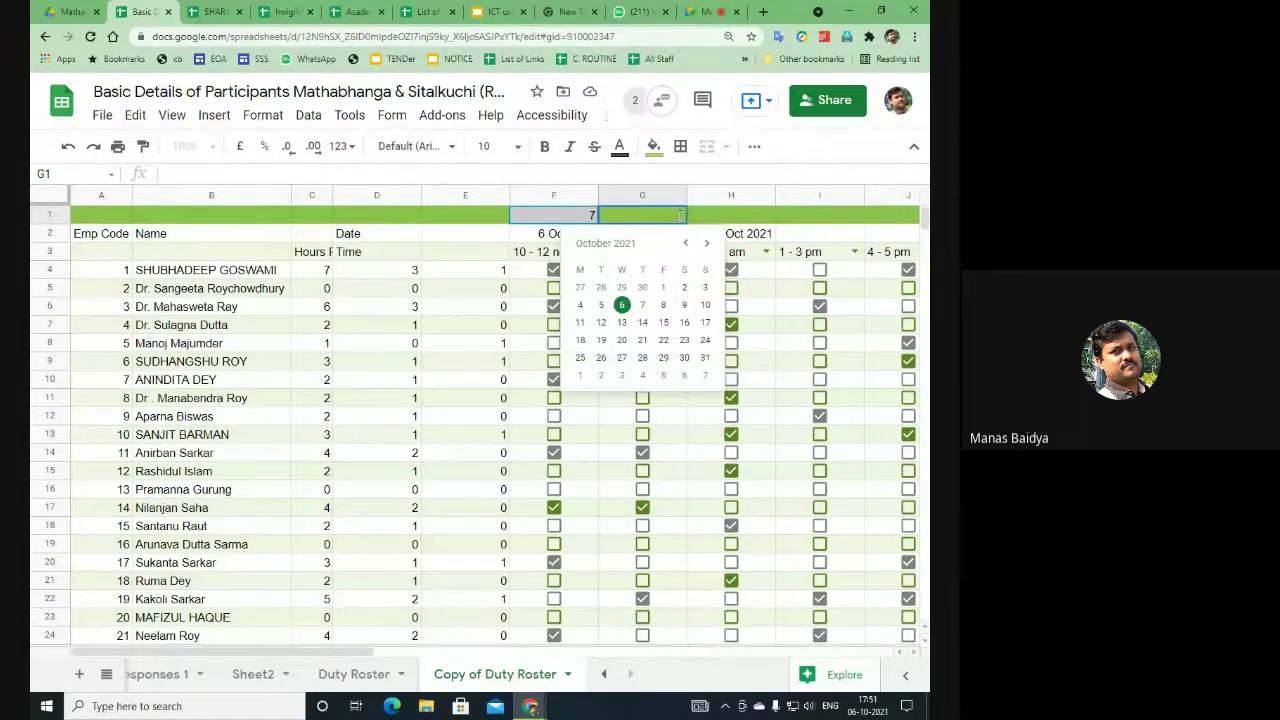
pyautogui.click(857, 218)
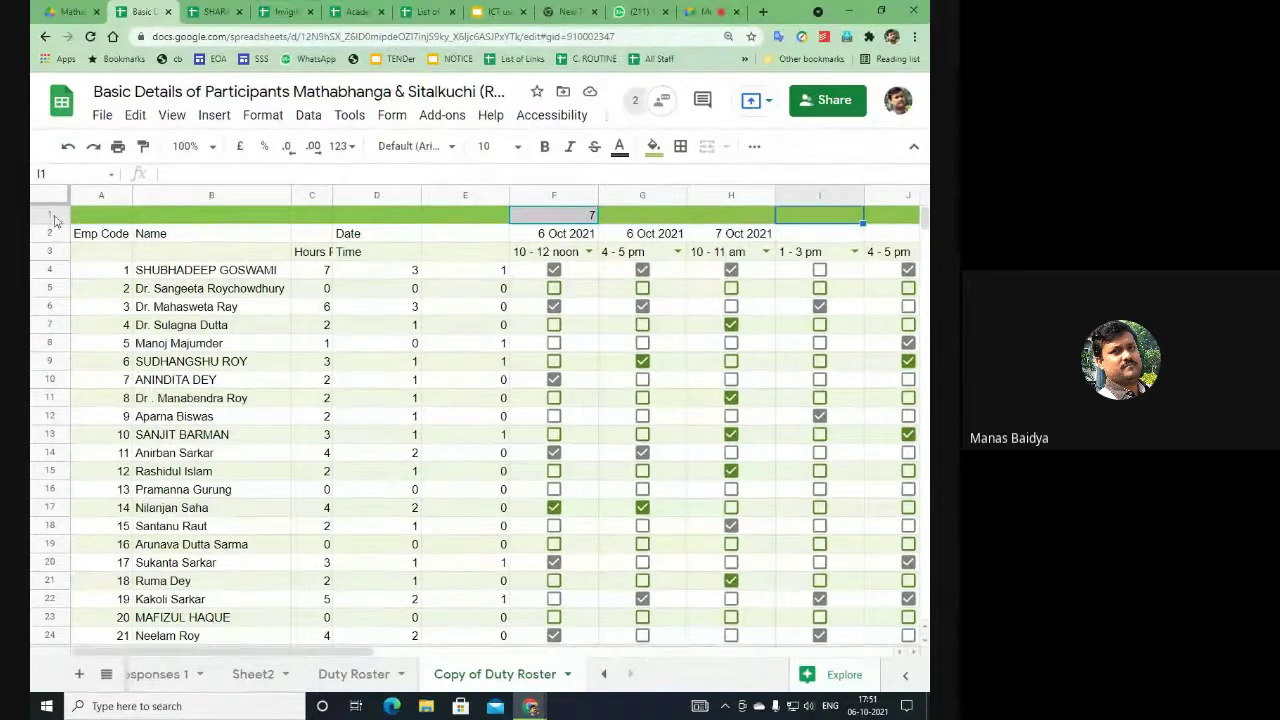
pyautogui.click(55, 220)
pyautogui.click(308, 116)
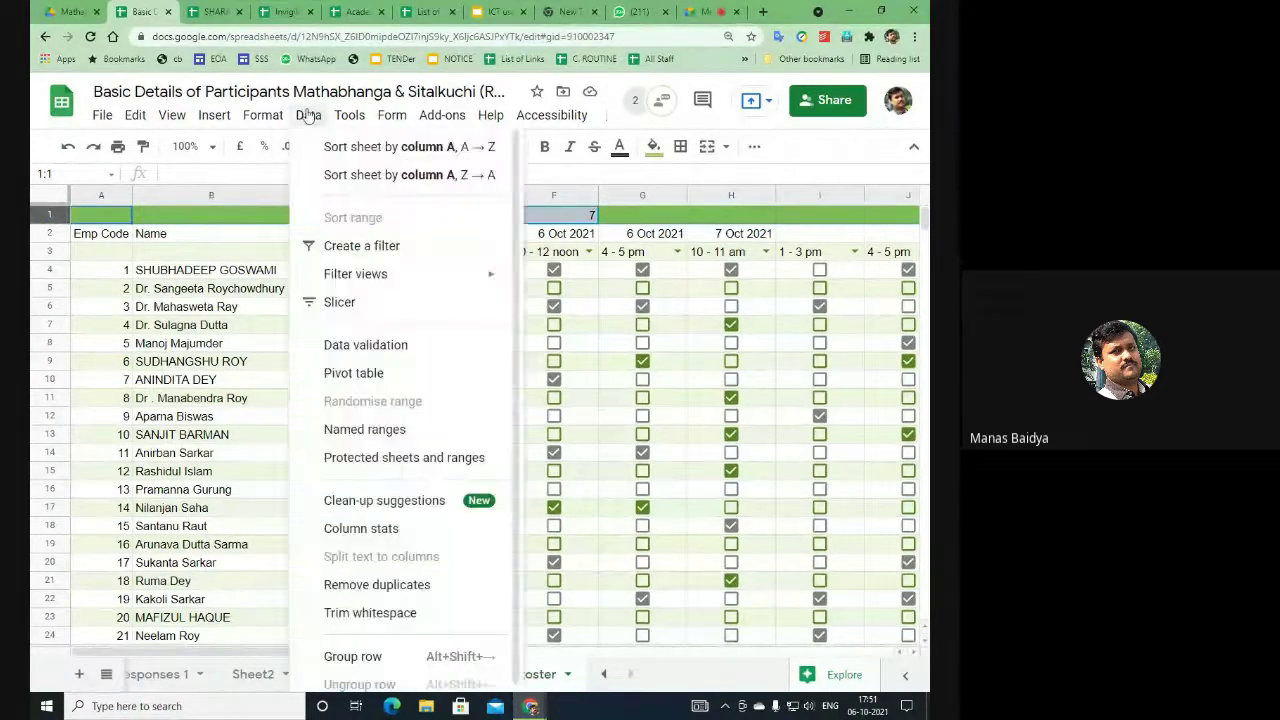
pyautogui.click(365, 344)
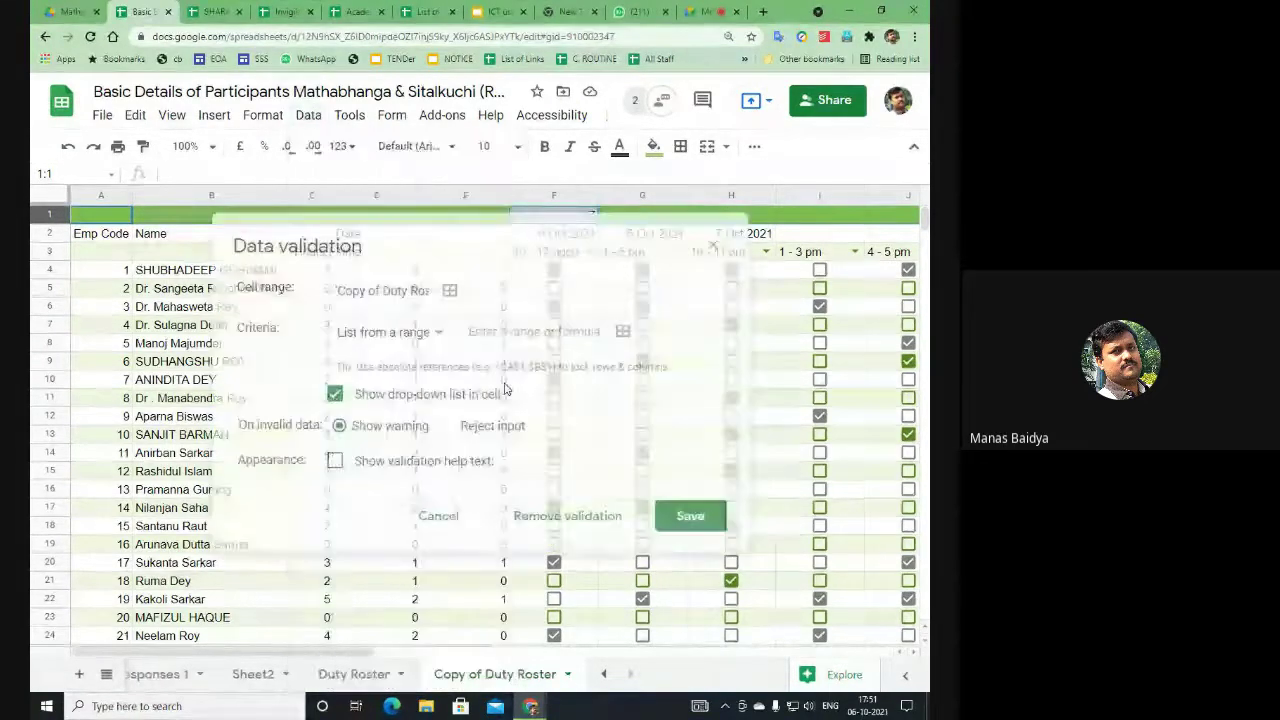
pyautogui.click(598, 516)
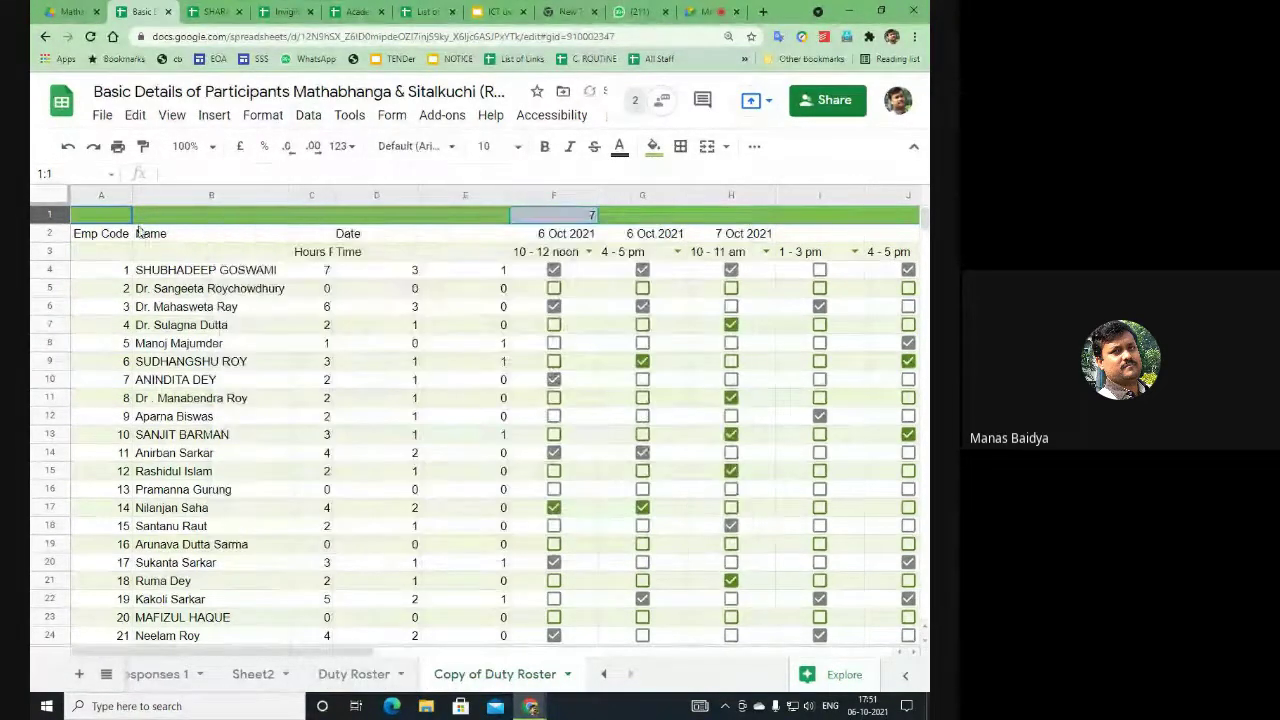
# Step: Copy the COUNTIF formula from F1 across to G1 and H1
pyautogui.click(670, 229)
pyautogui.click(731, 215)
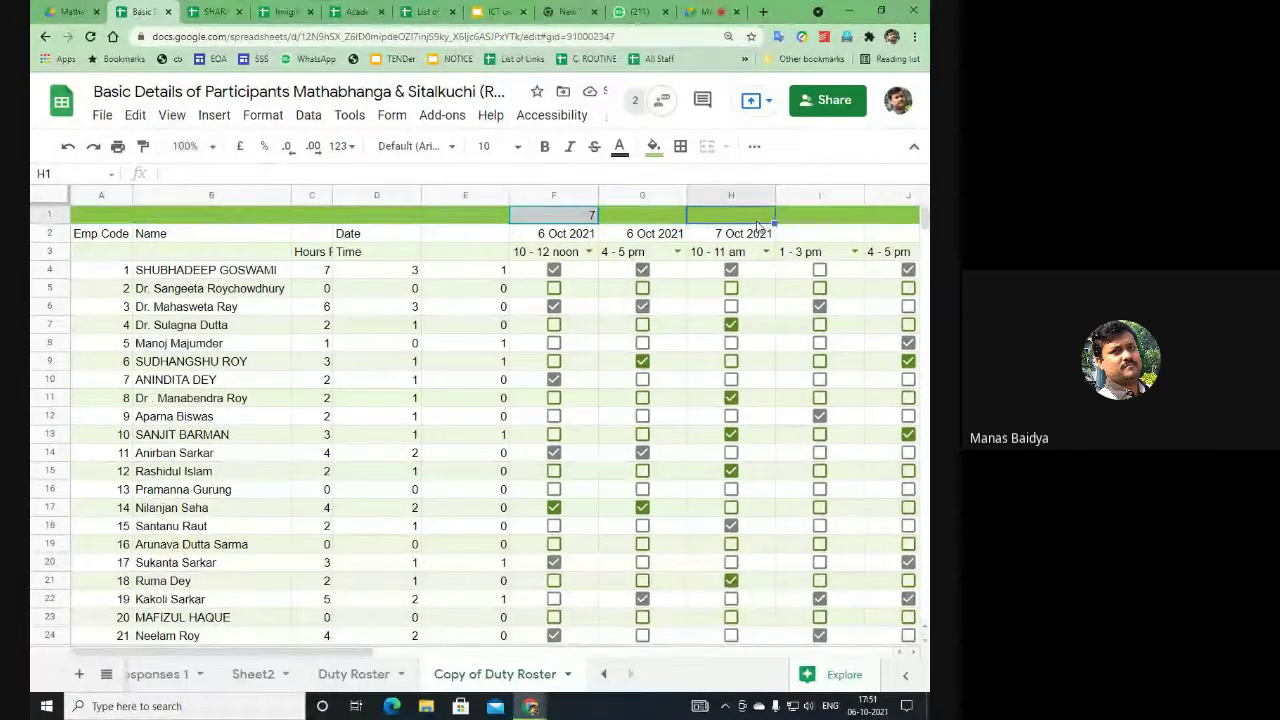
pyautogui.click(815, 217)
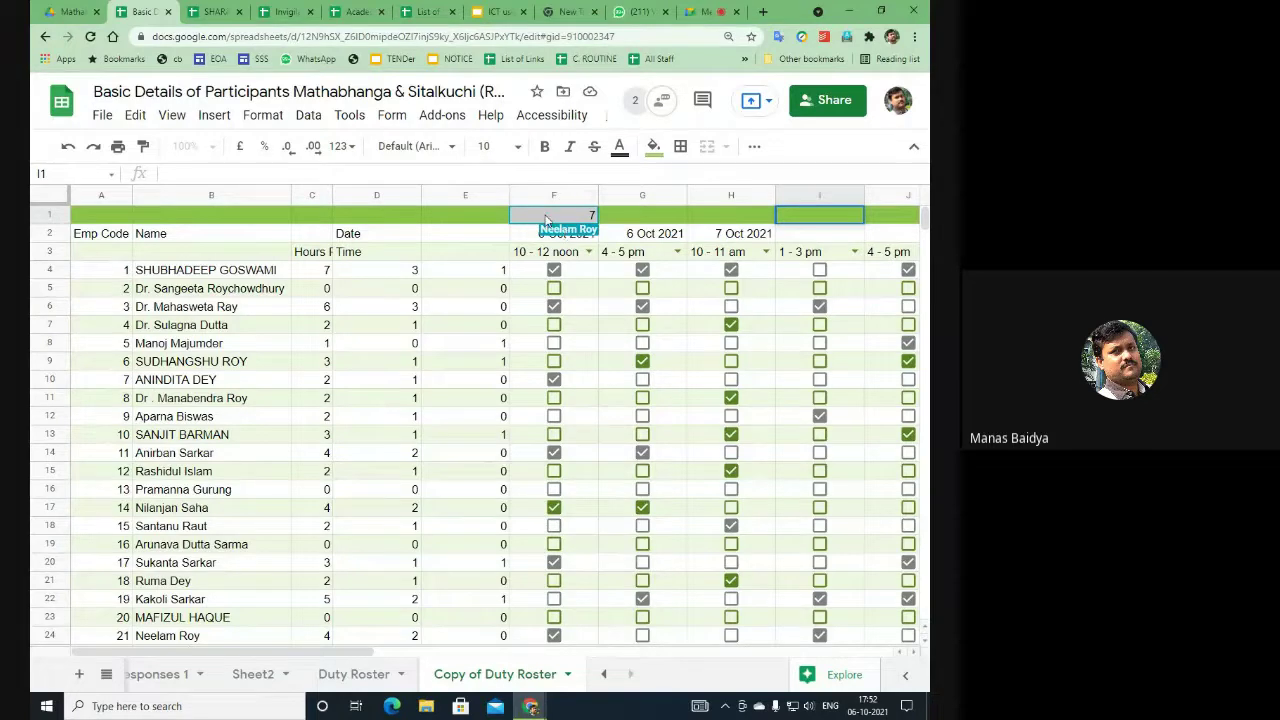
pyautogui.click(552, 216)
pyautogui.moveTo(598, 220); pyautogui.dragTo(711, 221)
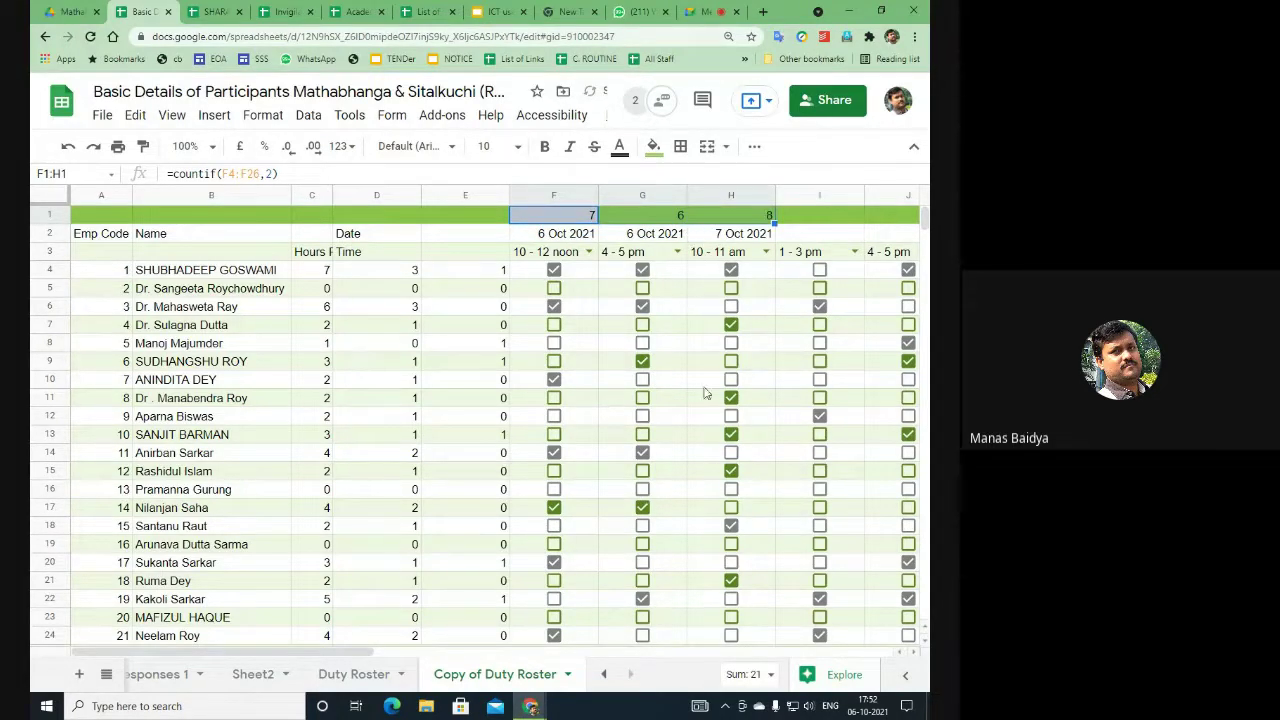
# Step: Tick the 10 - 12 noon duty box in row 11 and review the hours totals in column C
pyautogui.click(554, 398)
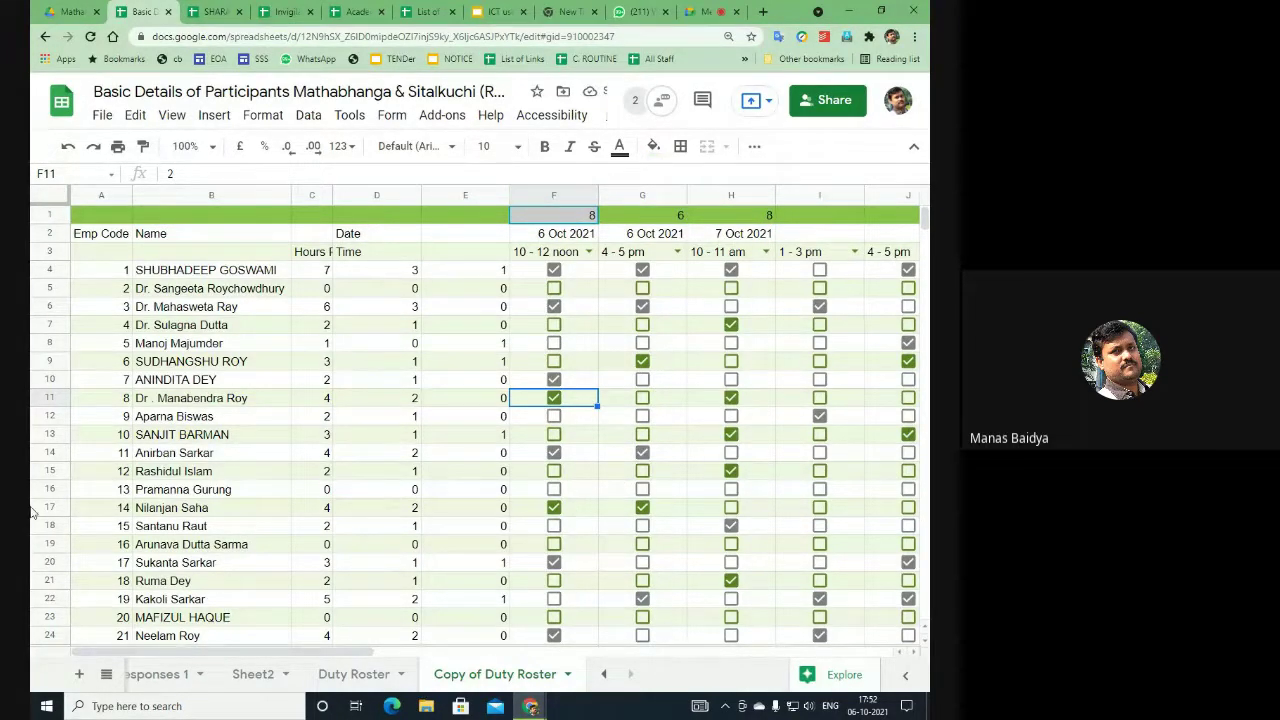
pyautogui.click(330, 270)
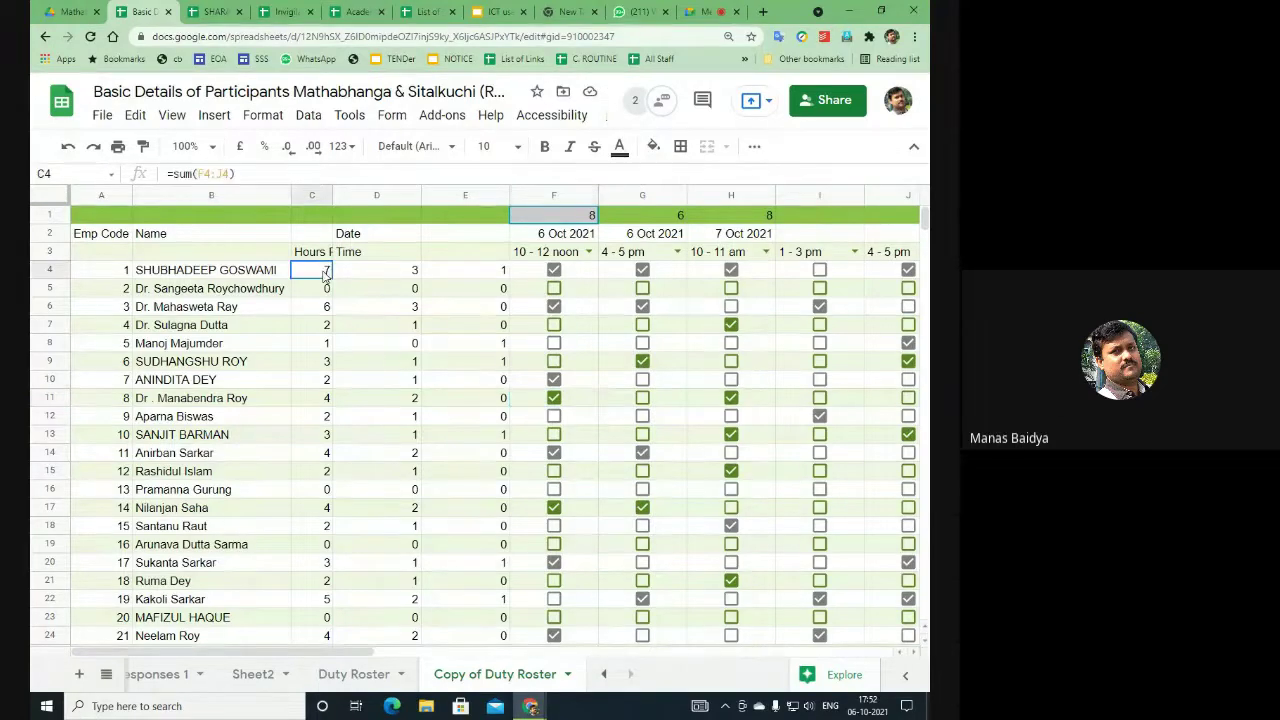
pyautogui.scroll(-7, 661, 491)
pyautogui.scroll(7, 661, 491)
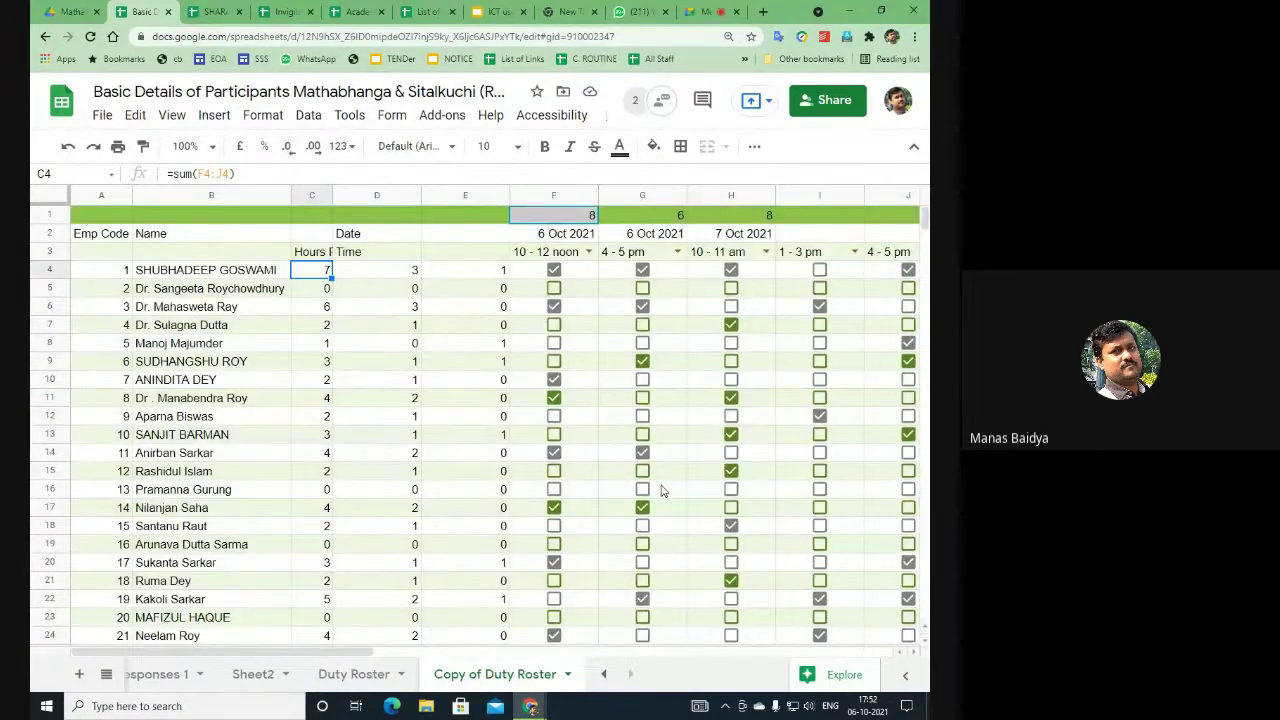
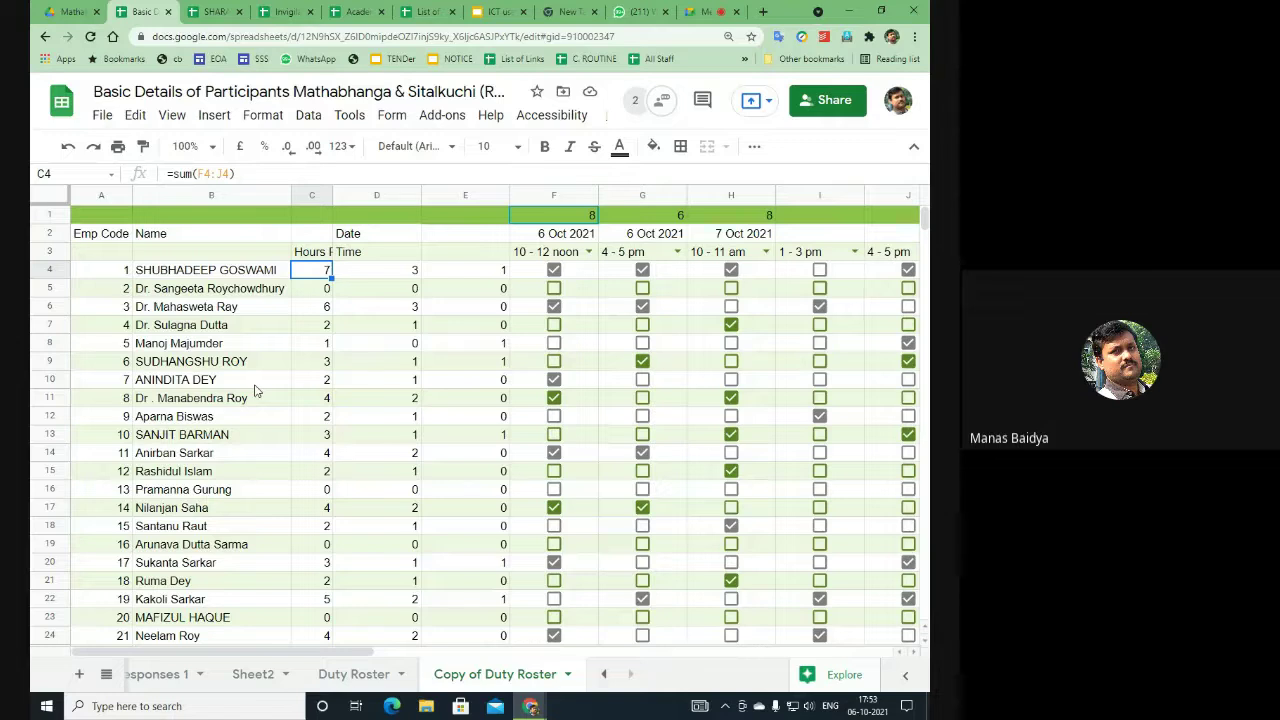
# Step: Narrow the Emp Code column slightly
pyautogui.click(119, 272)
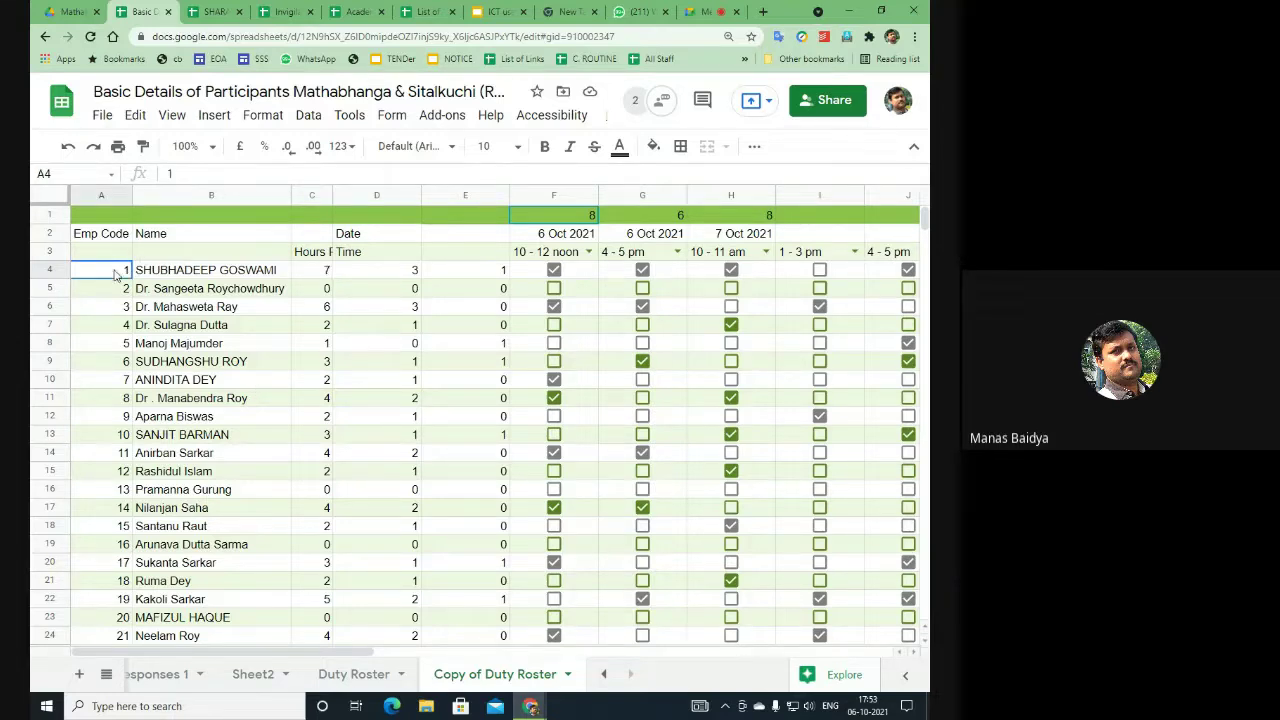
pyautogui.click(175, 252)
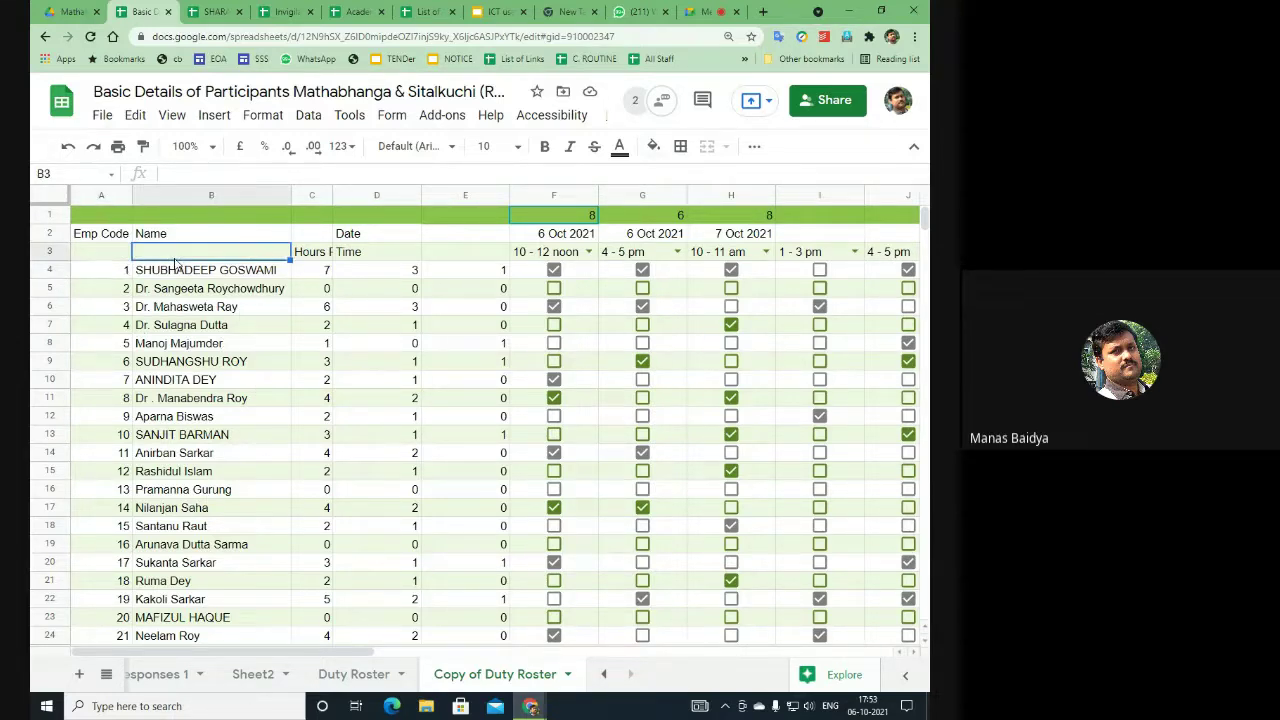
pyautogui.moveTo(131, 194); pyautogui.dragTo(121, 193)
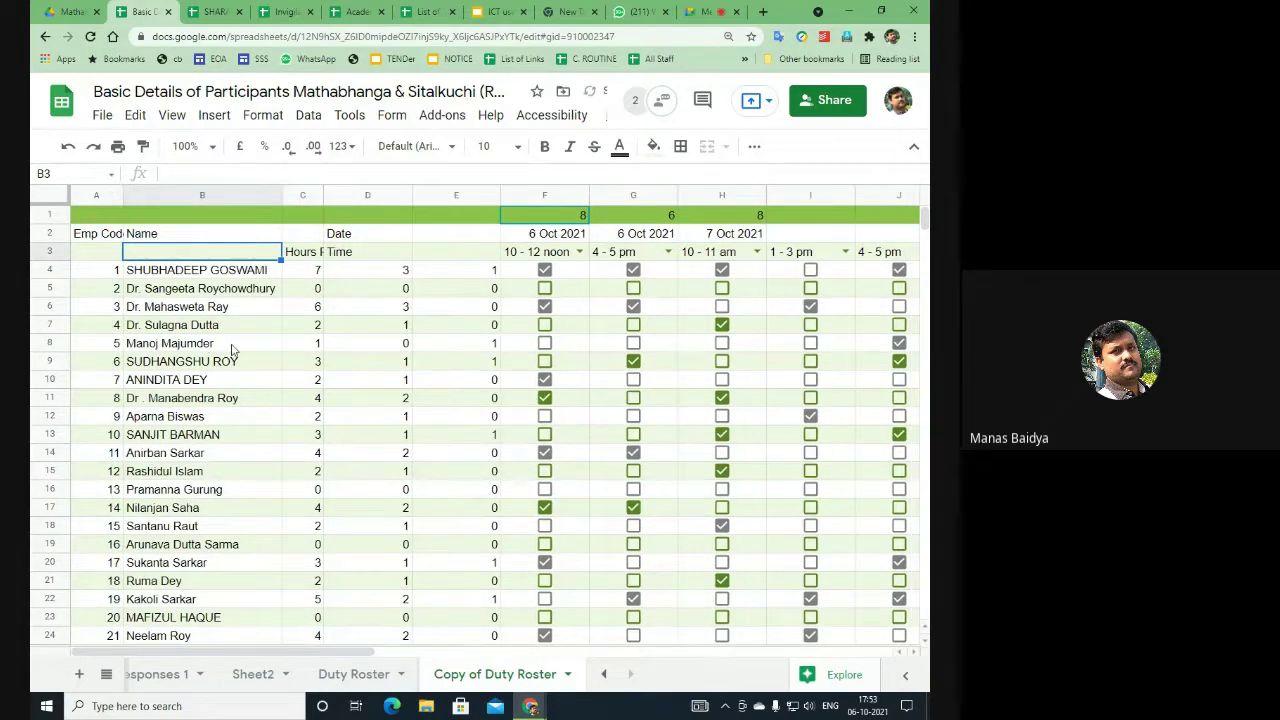
pyautogui.click(232, 348)
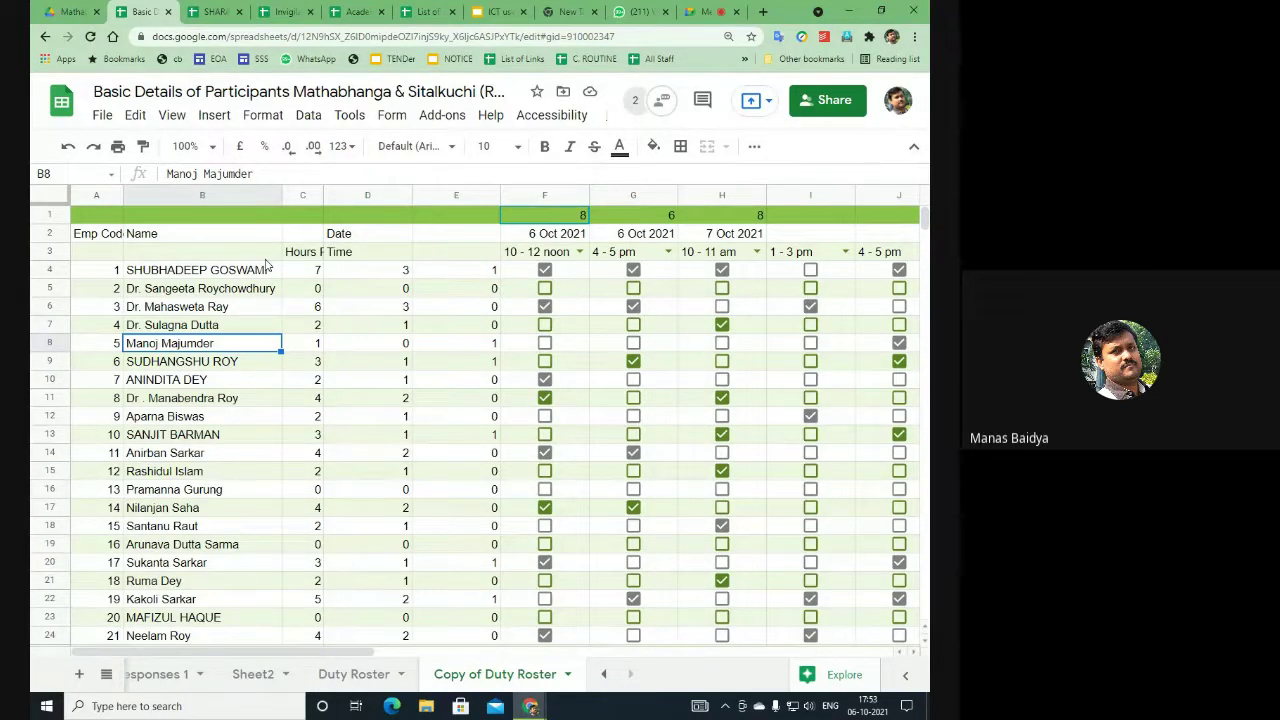
# Step: Rename the Copy of Duty Roster sheet as Duty Count
pyautogui.click(165, 252)
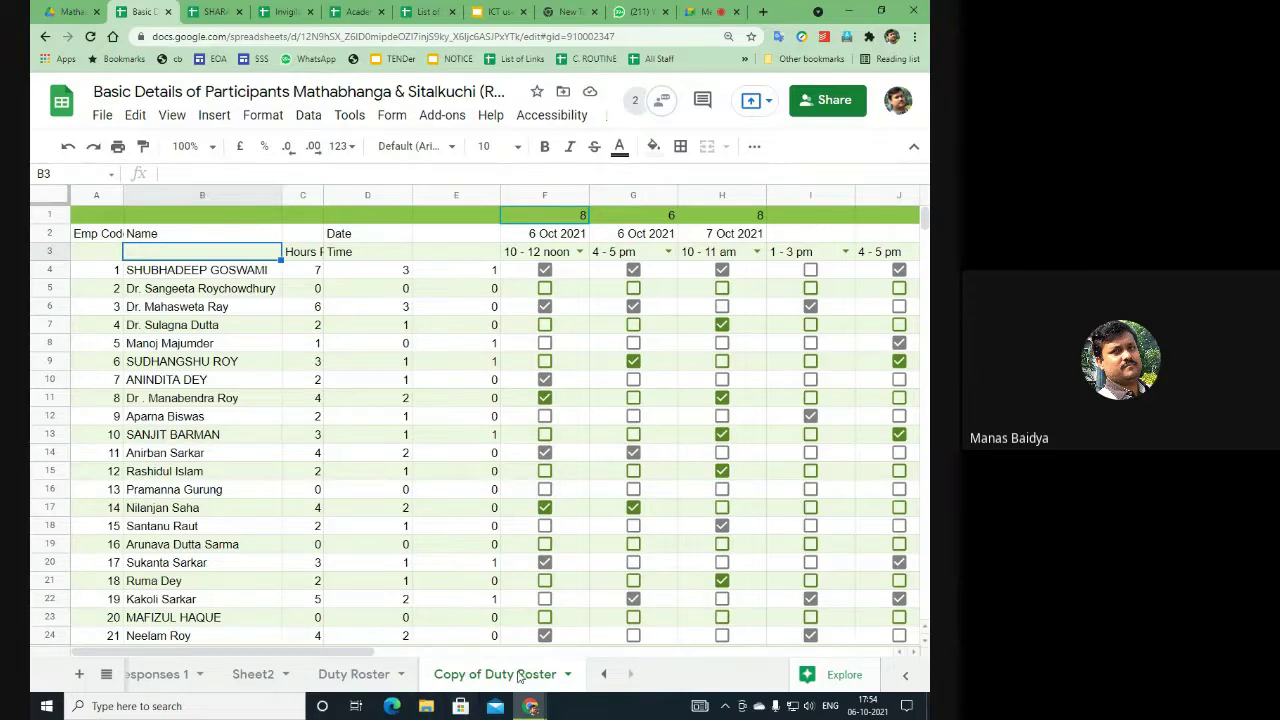
pyautogui.click(568, 675)
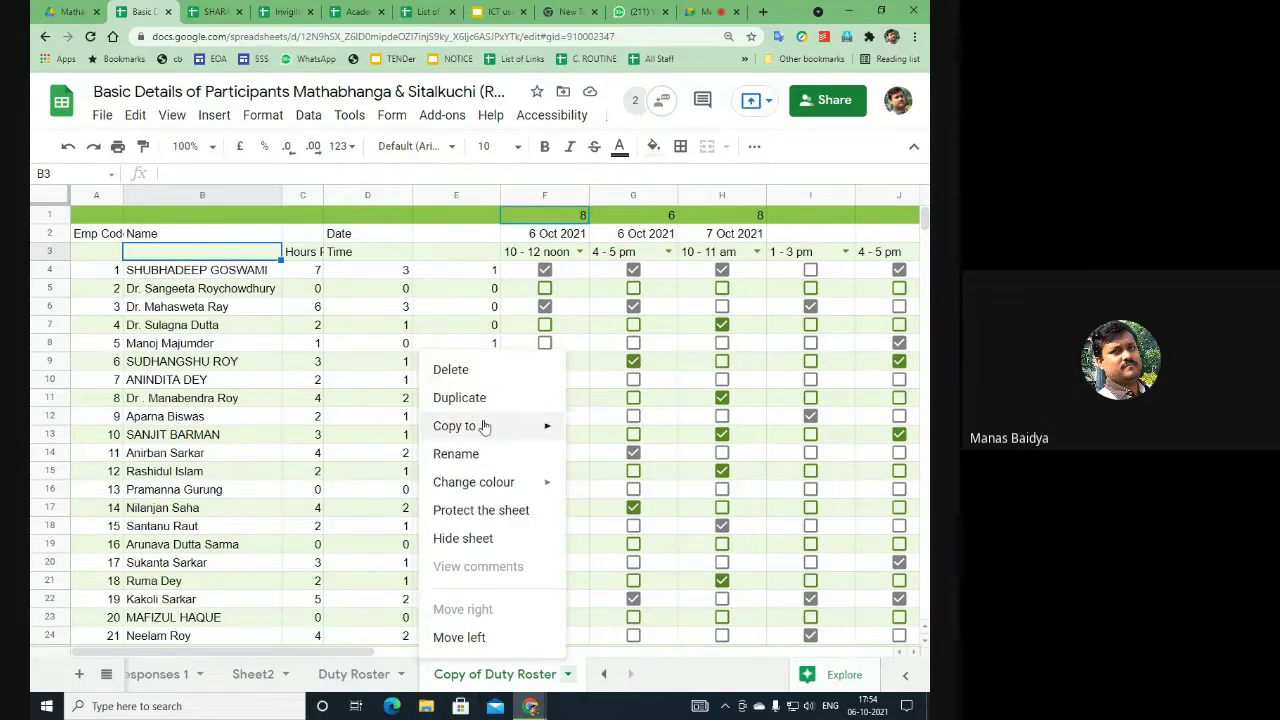
pyautogui.click(479, 458)
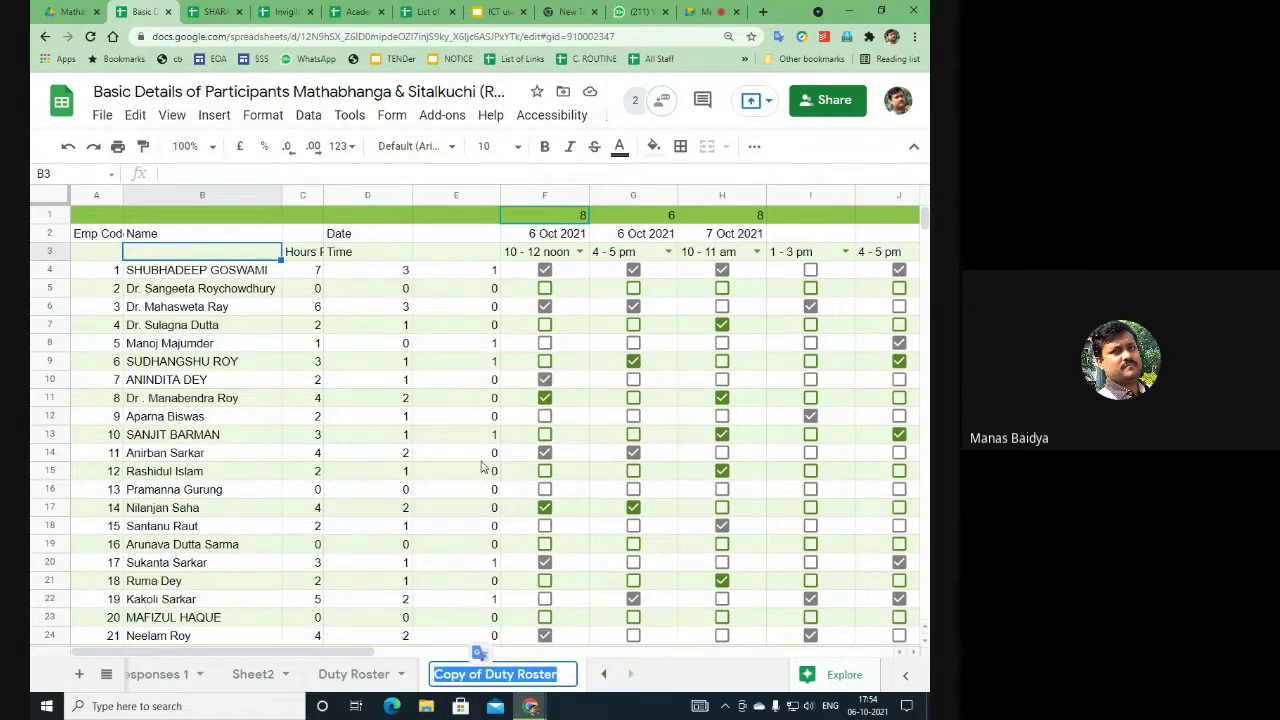
pyautogui.write('Du')
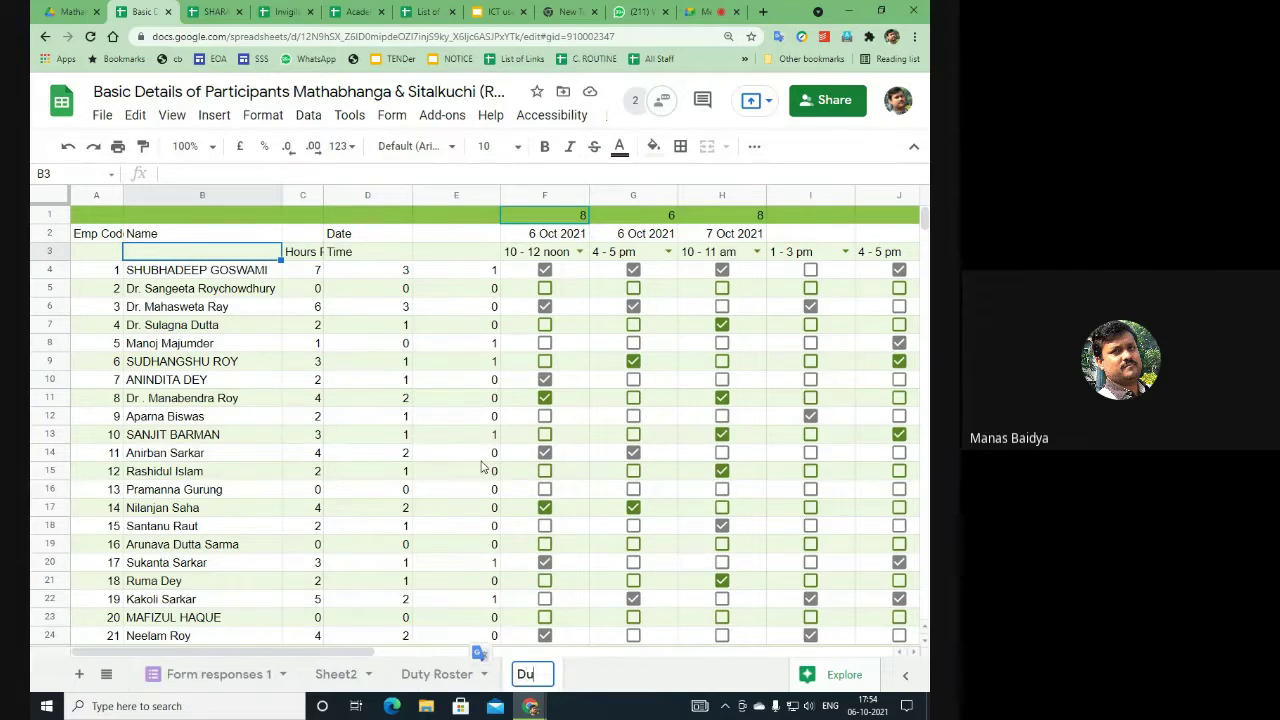
pyautogui.write('ty Count')
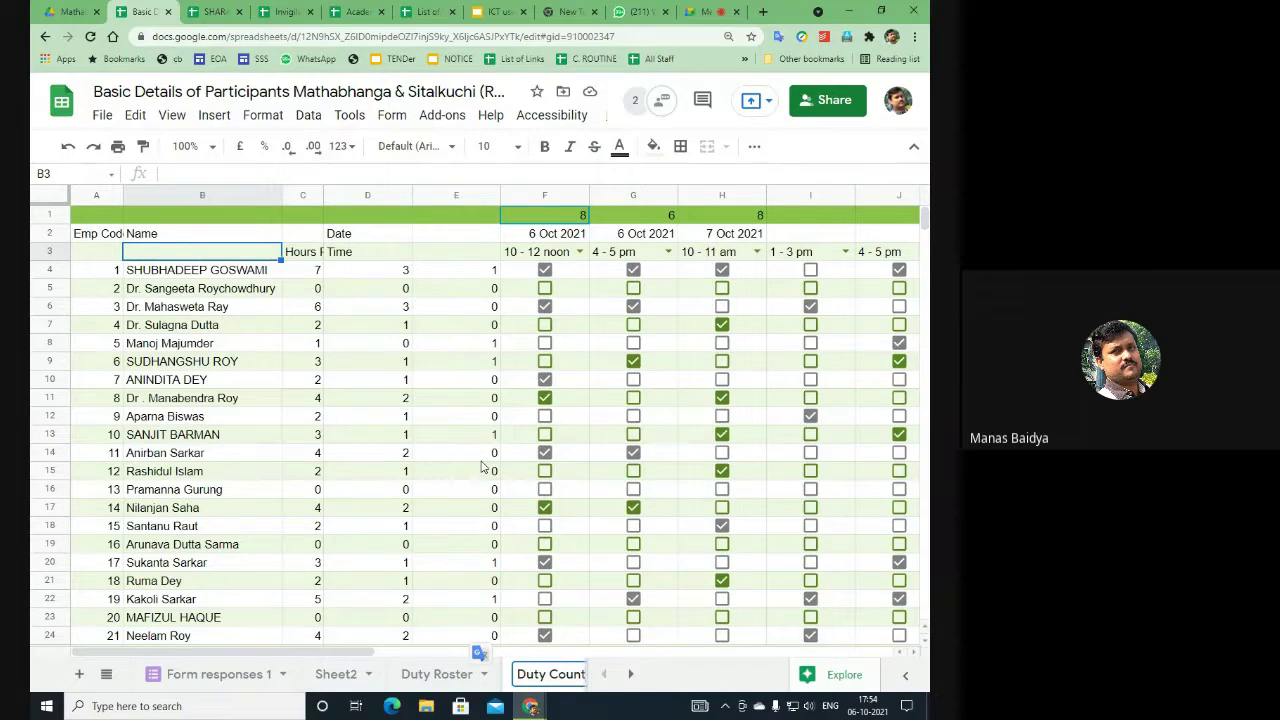
pyautogui.click(437, 351)
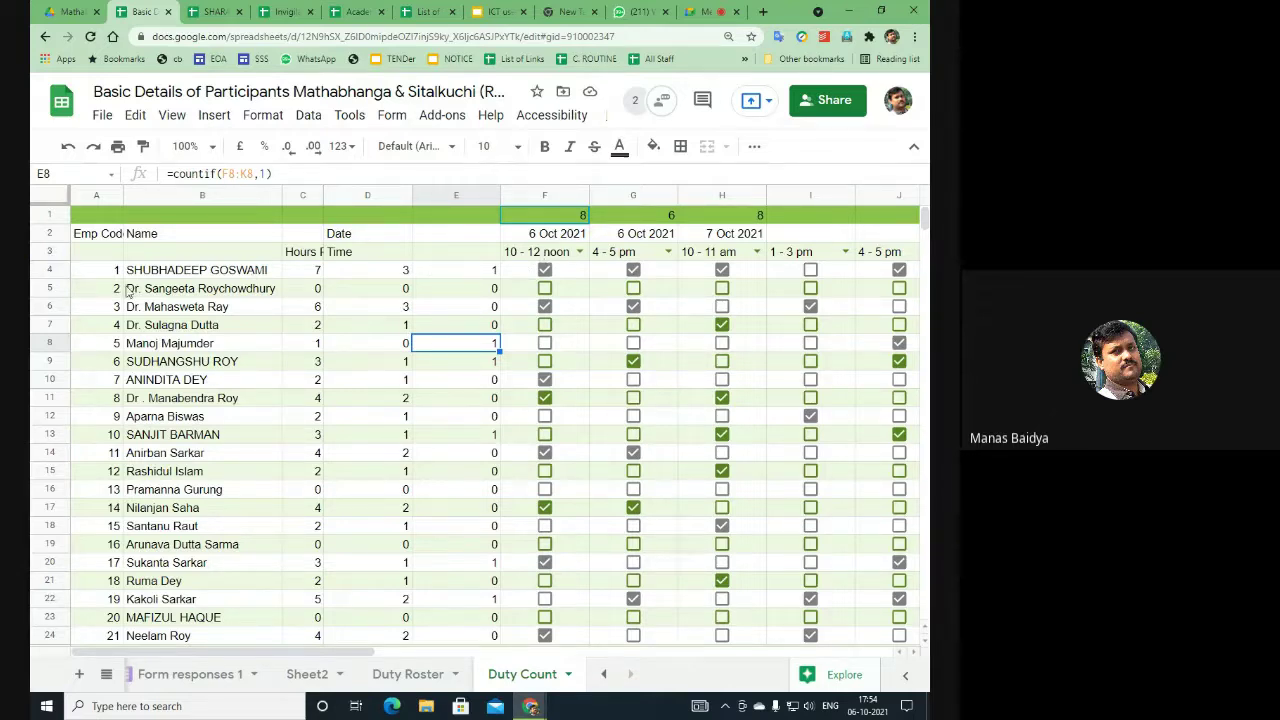
# Step: Freeze the header rows of the Duty Count sheet up to row 3
pyautogui.click(49, 251)
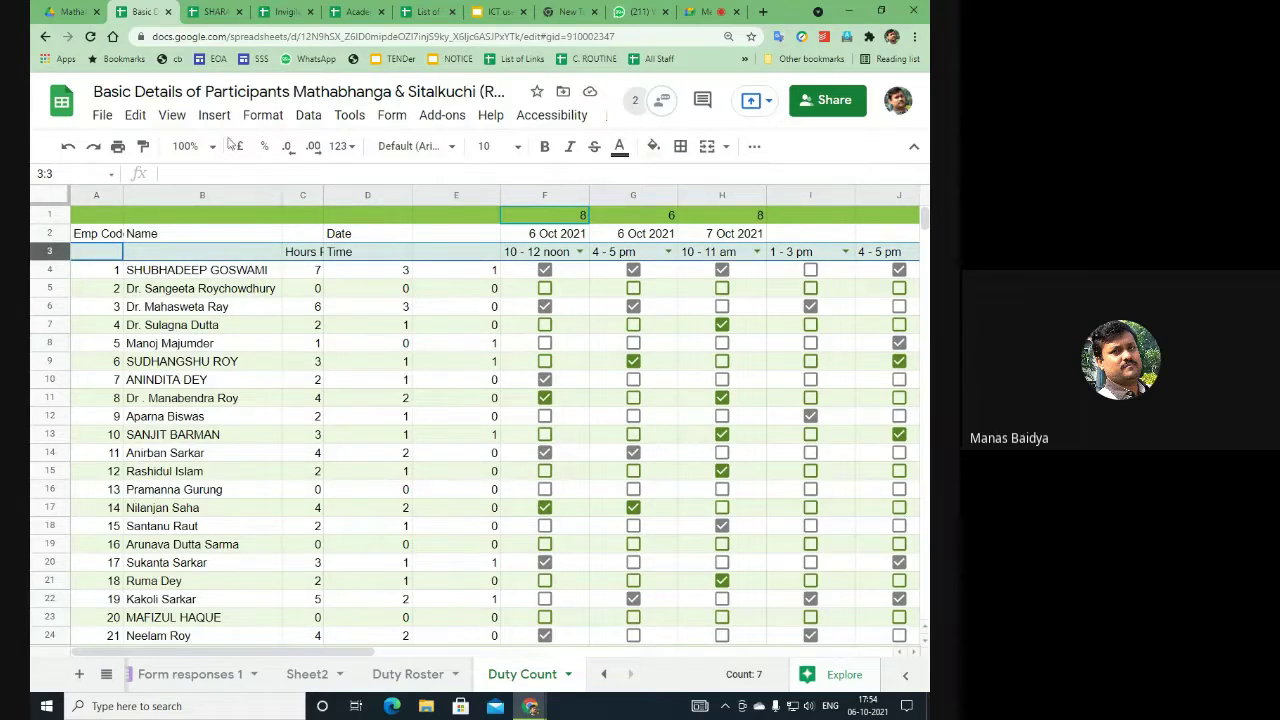
pyautogui.click(172, 115)
pyautogui.moveTo(213, 158)
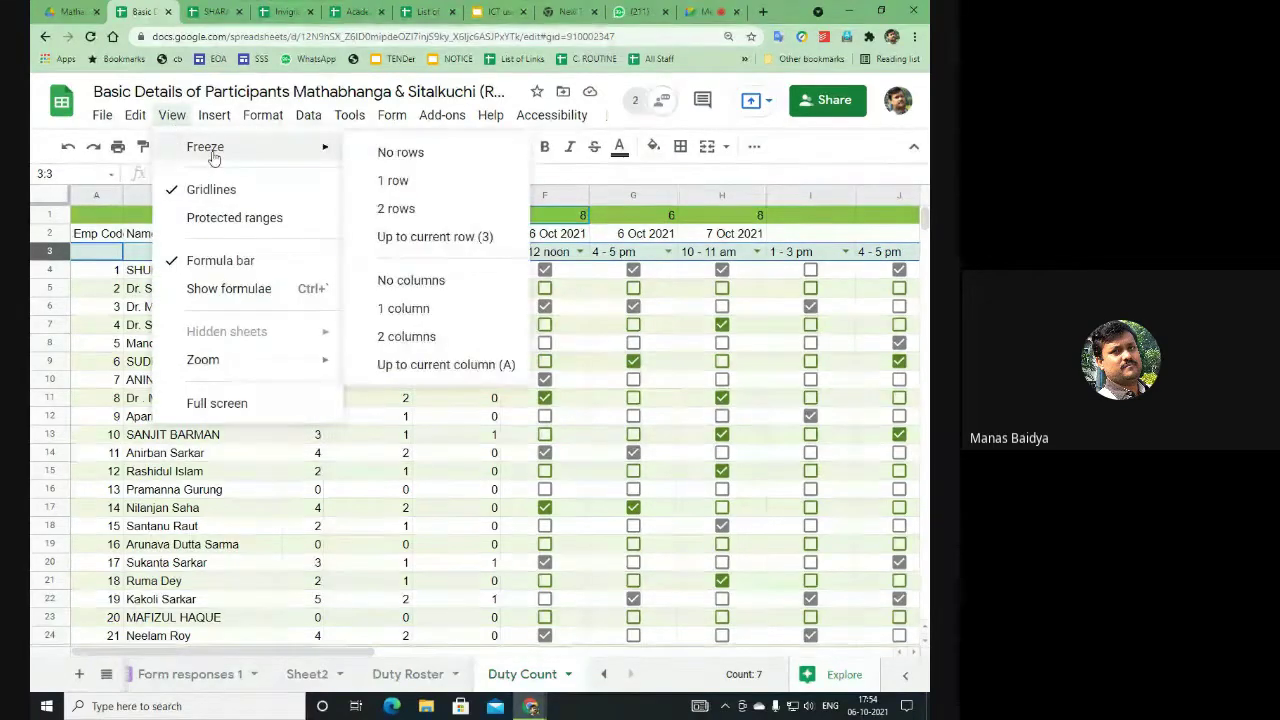
pyautogui.click(440, 247)
# Step: Look through the whole length of the duty list to check how the frozen header rows behave
pyautogui.scroll(-3, 507, 405)
pyautogui.scroll(1, 507, 405)
pyautogui.scroll(5, 507, 405)
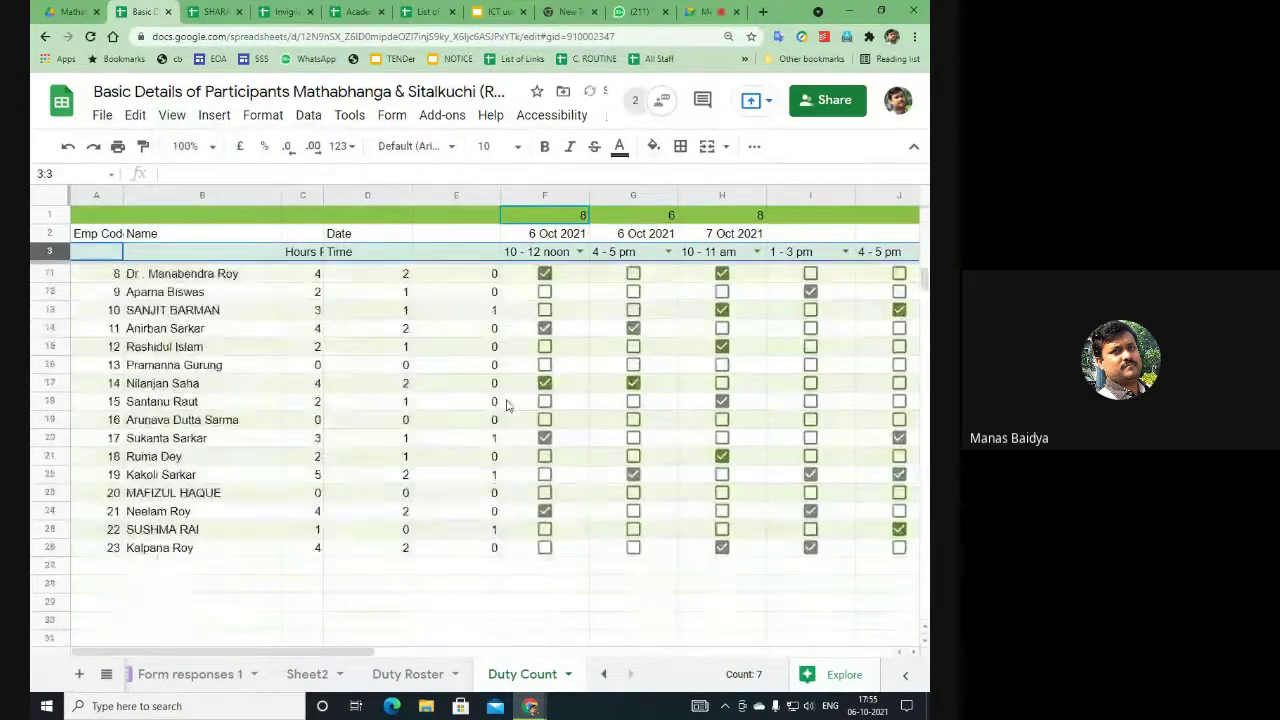
pyautogui.scroll(-8, 507, 405)
pyautogui.scroll(3, 507, 405)
pyautogui.scroll(-3, 507, 405)
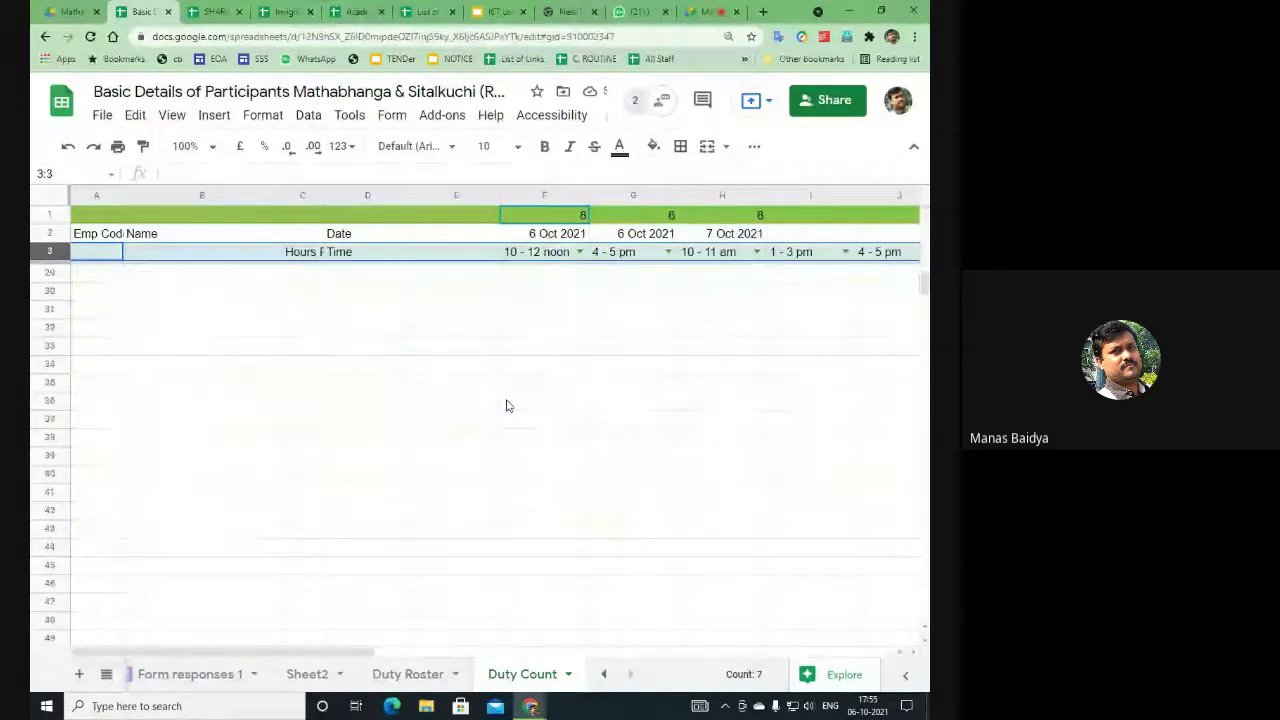
pyautogui.scroll(8, 507, 405)
pyautogui.scroll(-6, 507, 405)
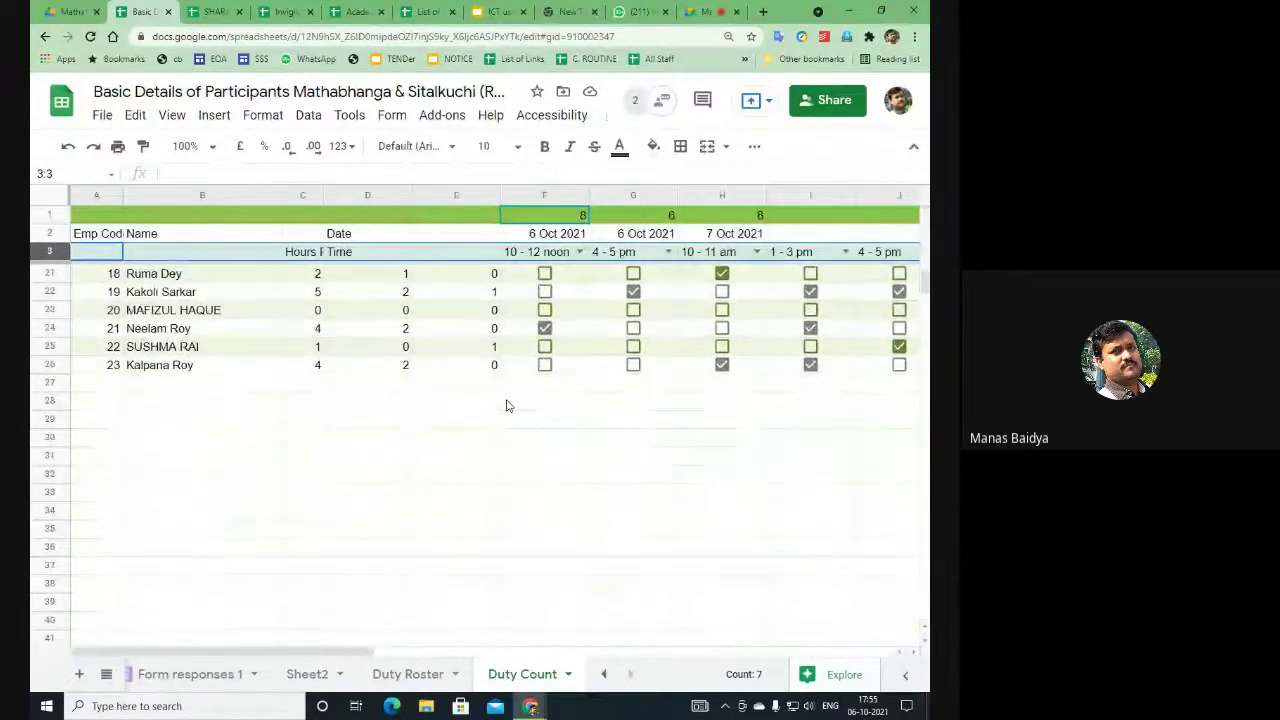
pyautogui.scroll(6, 507, 405)
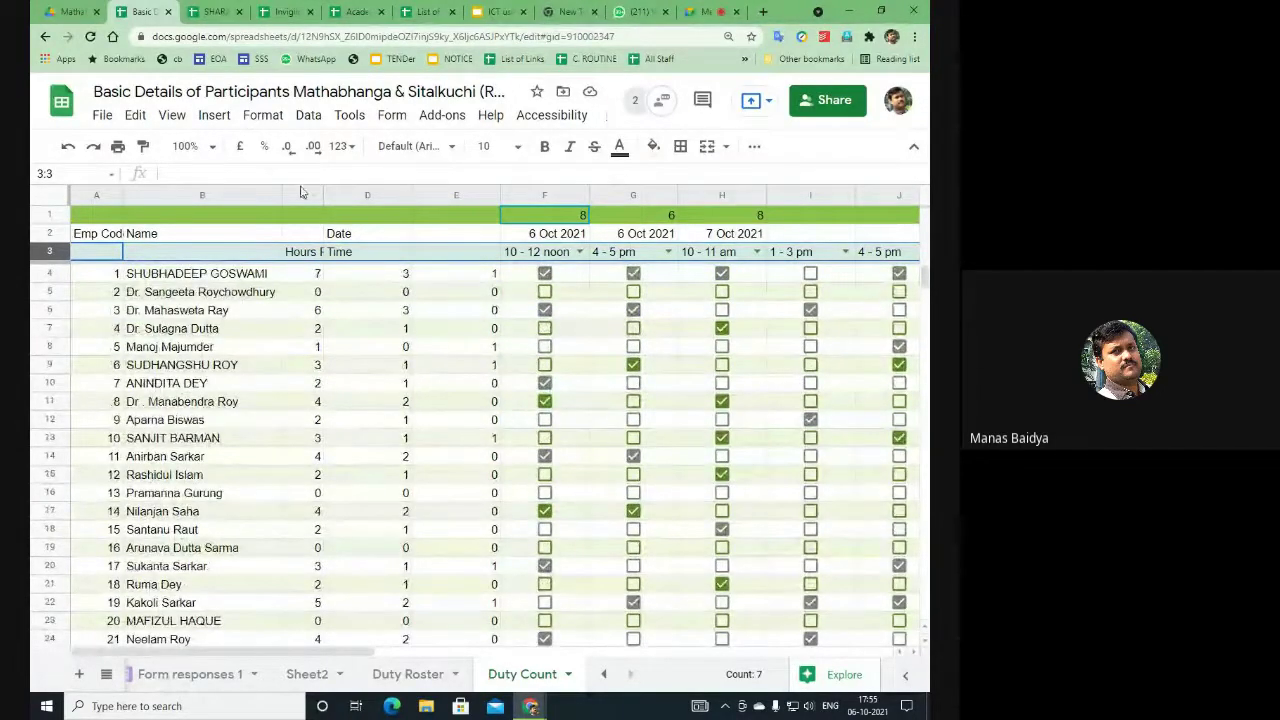
# Step: Narrow columns C to E together to the width of their totals, and make the Emp Code column narrower too
pyautogui.moveTo(303, 194); pyautogui.dragTo(450, 195)
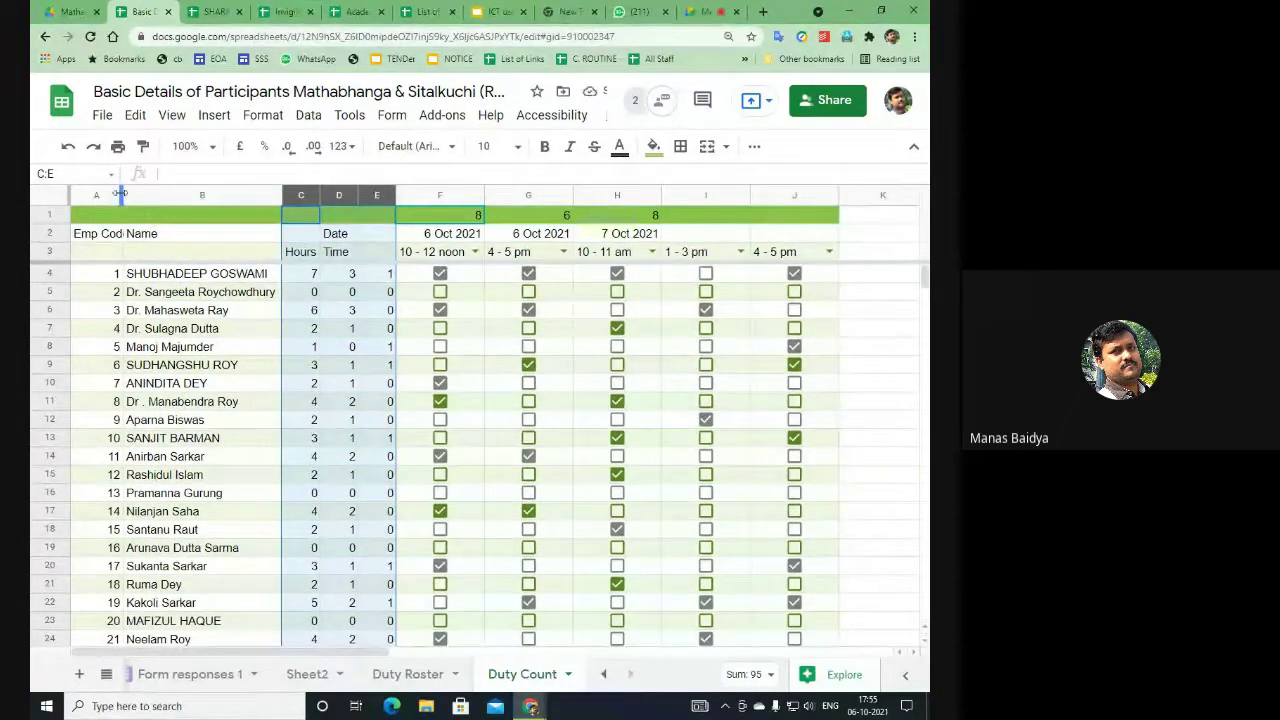
pyautogui.moveTo(123, 194); pyautogui.dragTo(93, 193)
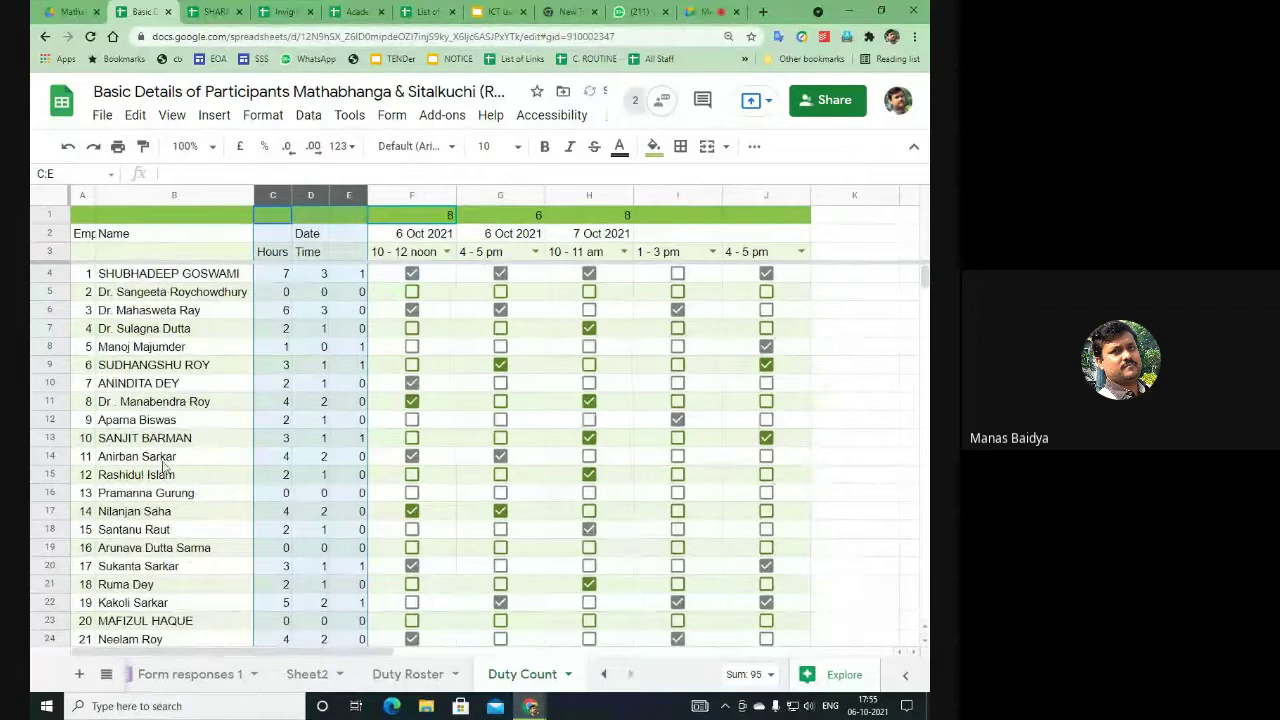
pyautogui.click(878, 390)
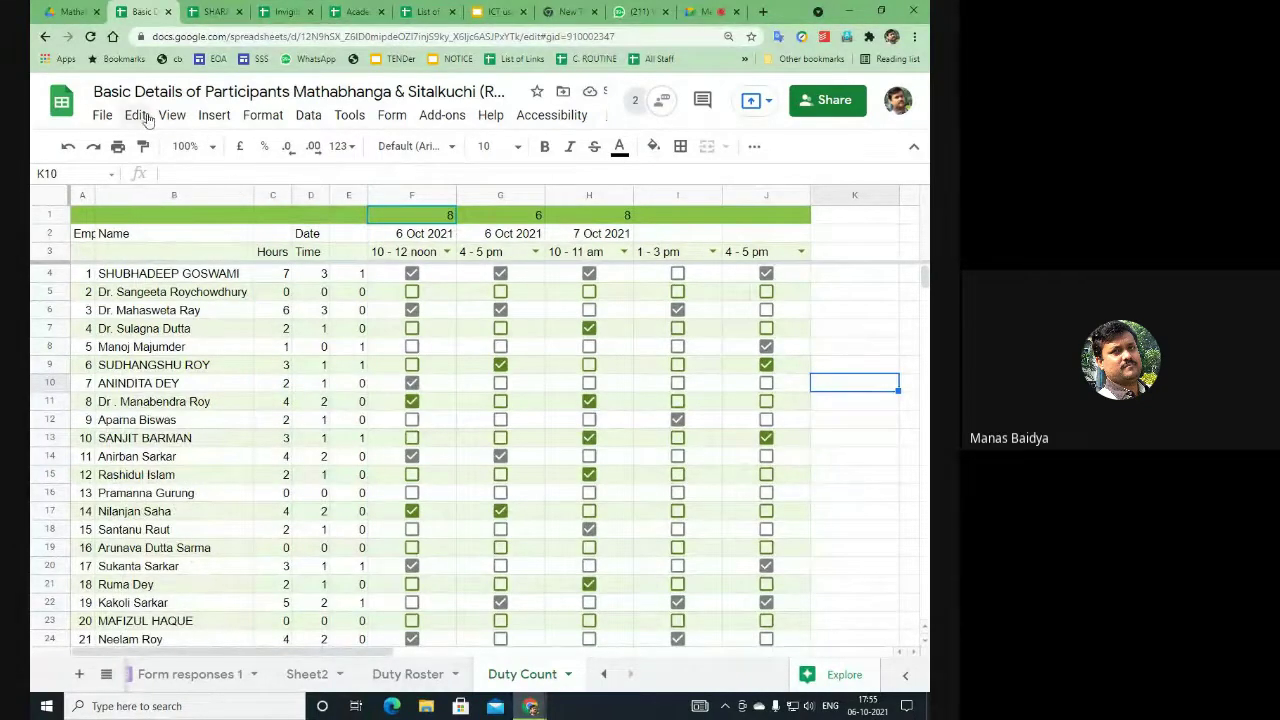
# Step: Publish only the Duty Roster sheet to the web as a web page and confirm the publication
pyautogui.click(102, 115)
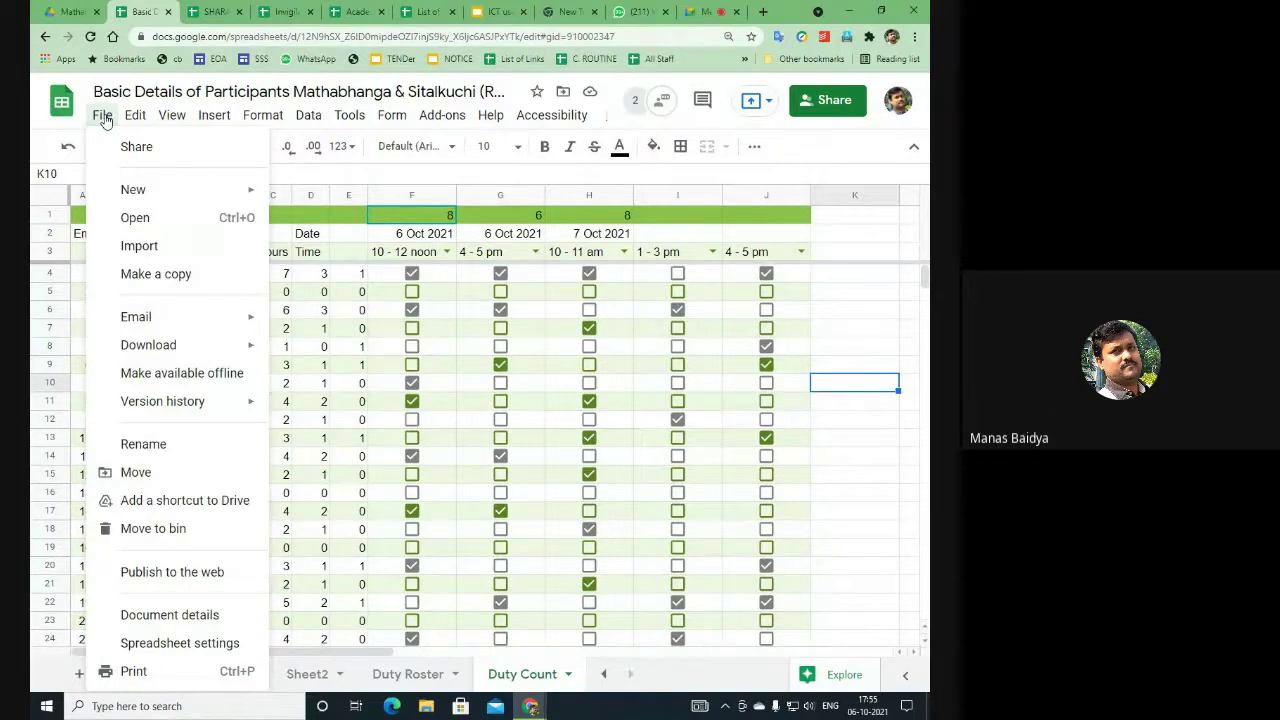
pyautogui.click(193, 578)
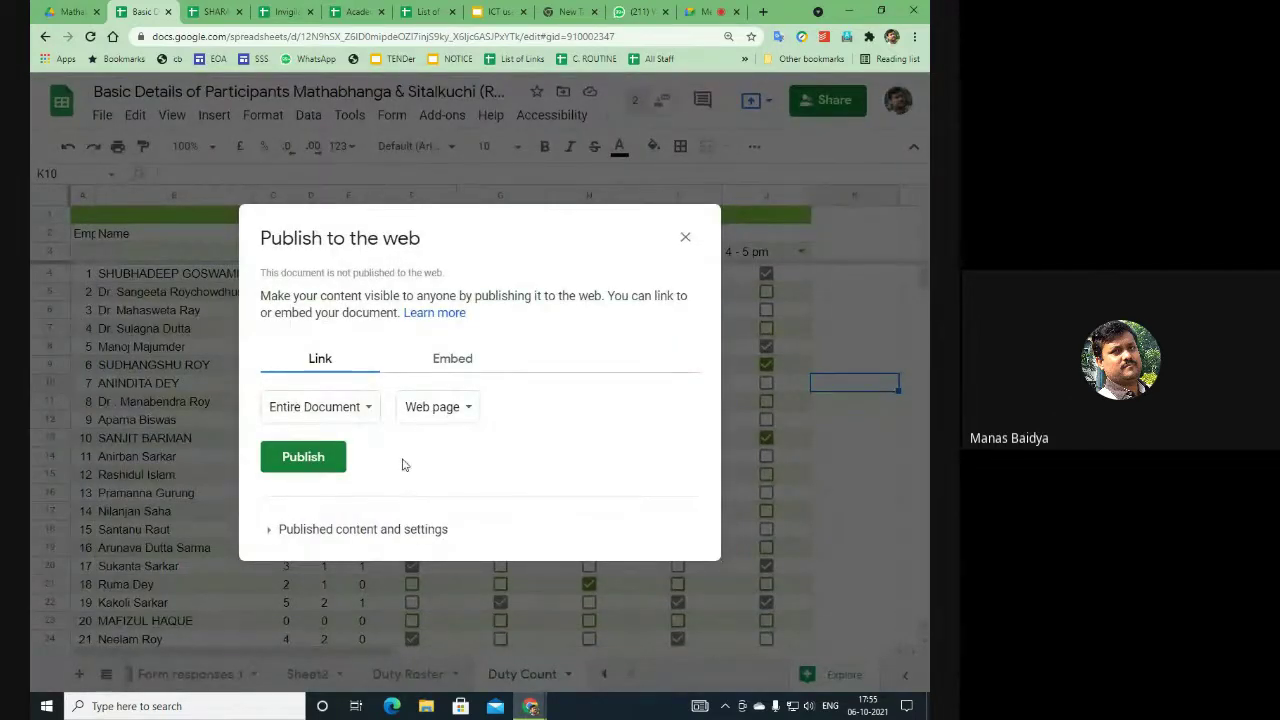
pyautogui.click(351, 404)
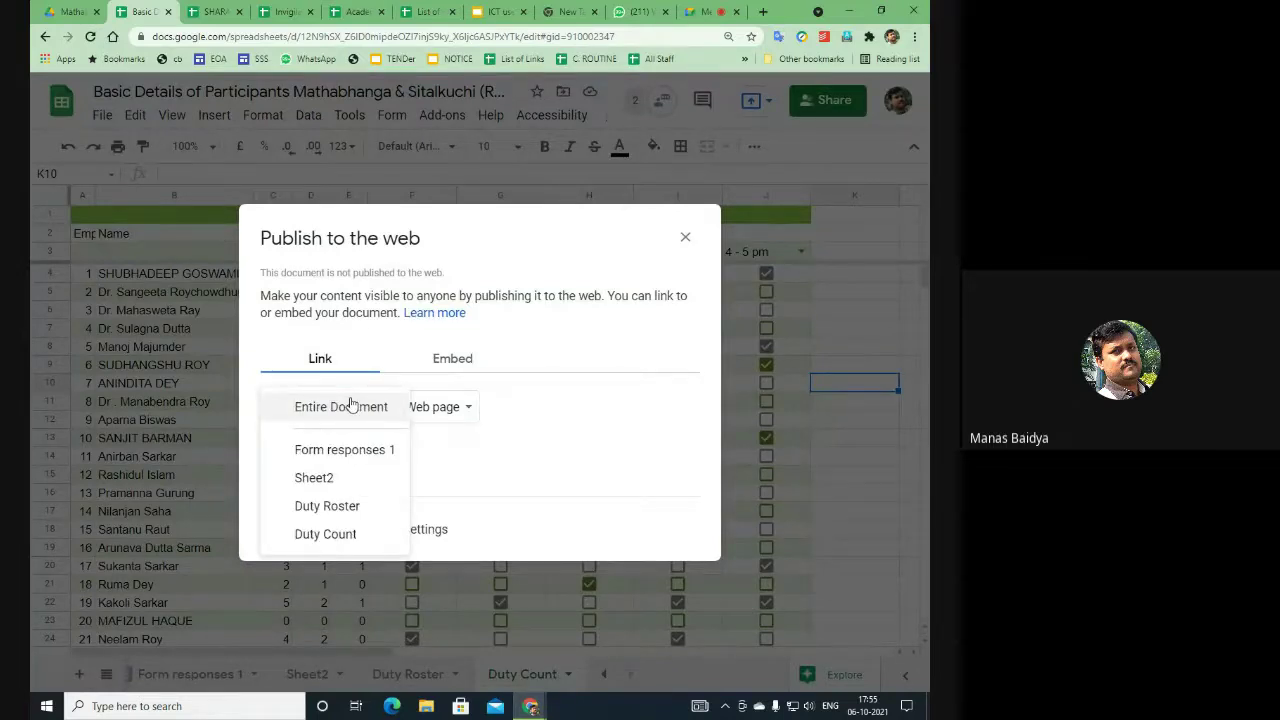
pyautogui.click(356, 512)
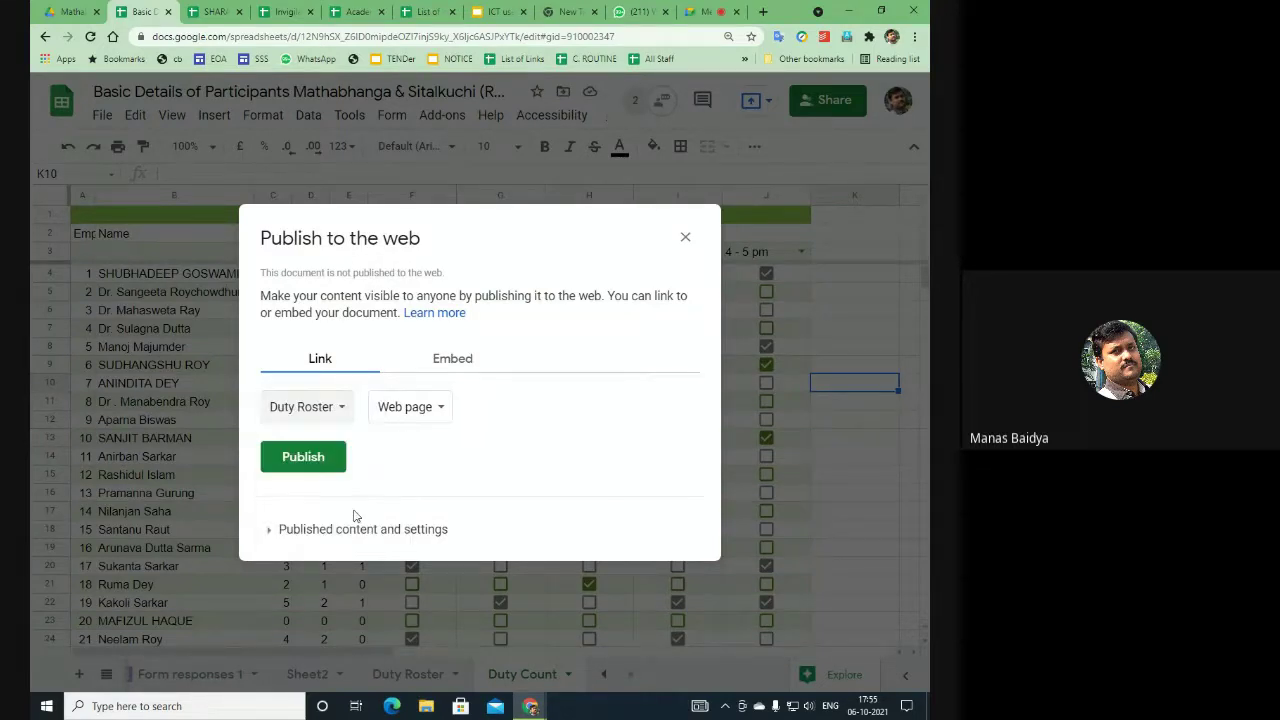
pyautogui.click(305, 459)
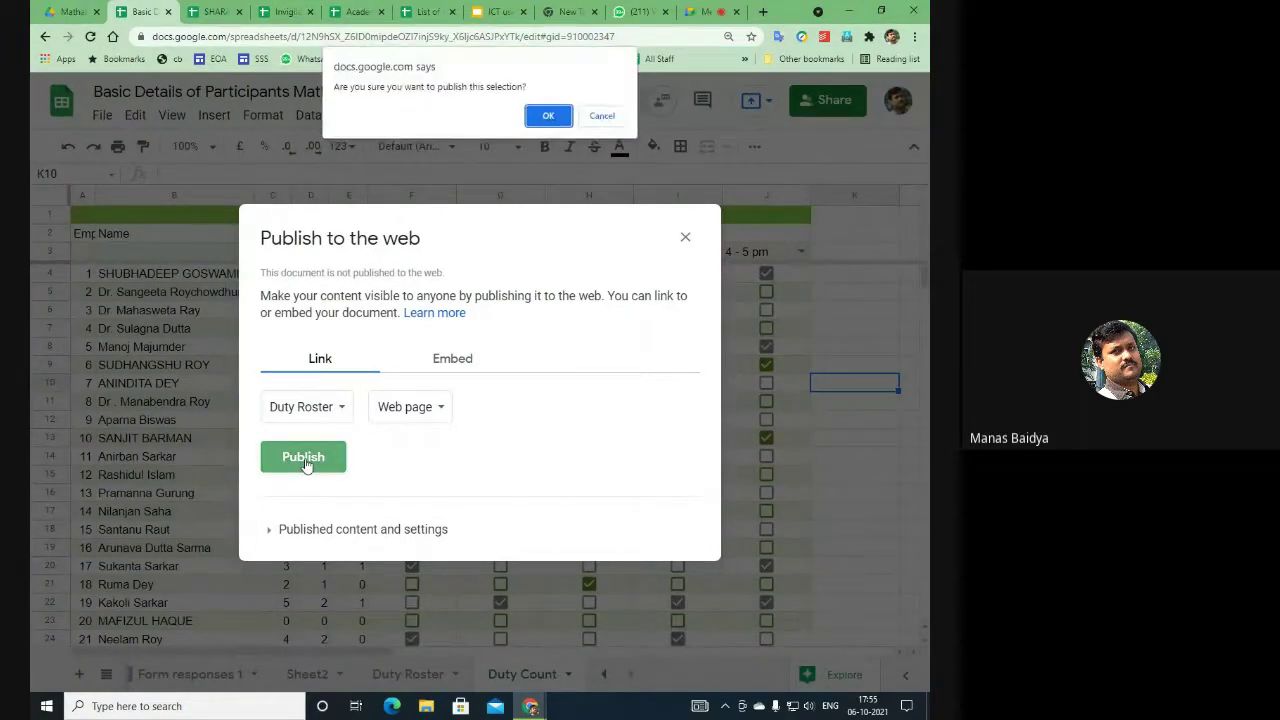
pyautogui.click(555, 116)
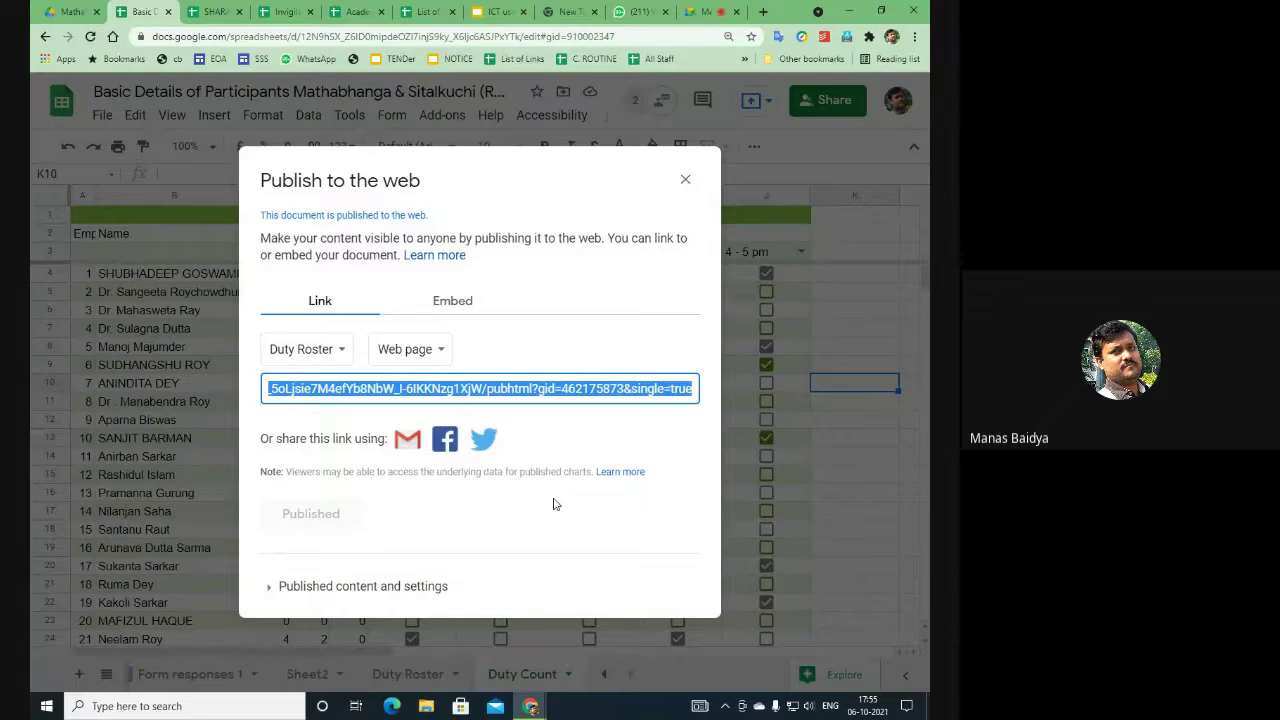
# Step: Open the published Duty Roster link in a new browser tab
pyautogui.click(764, 12)
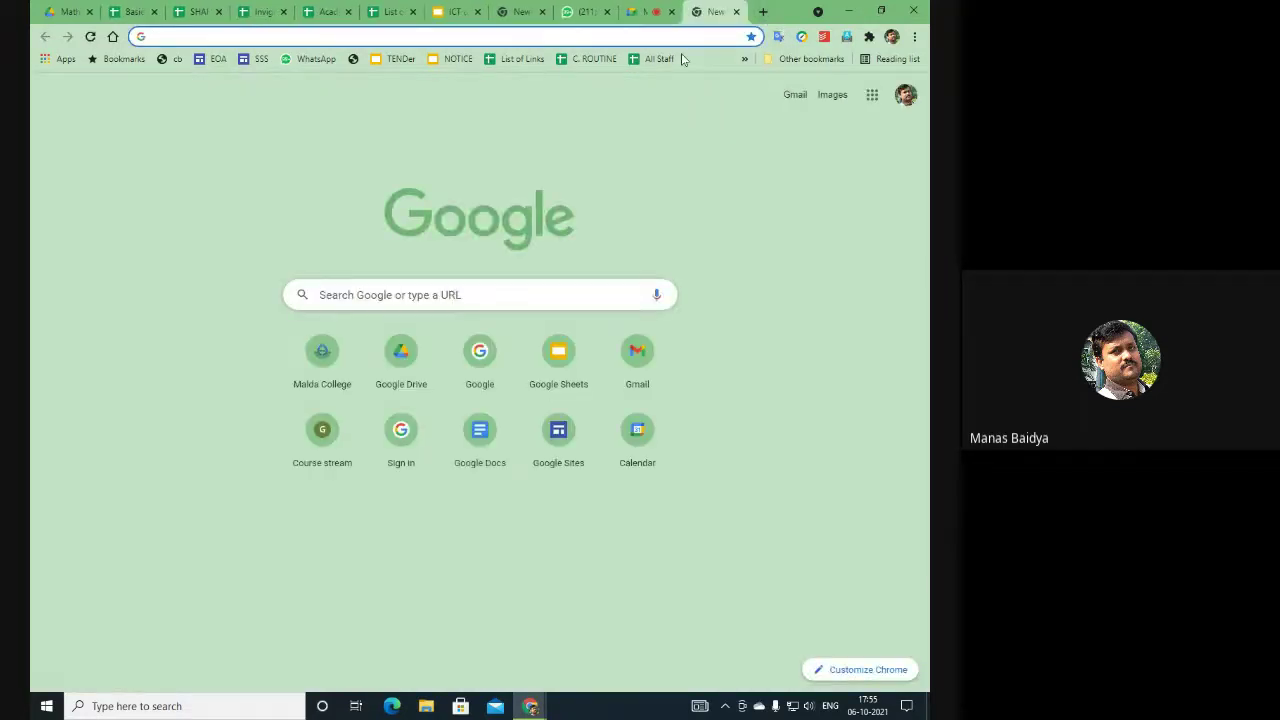
pyautogui.write('https://docs.google.com/spreadsheets/d/e/2PACX-1vRDq8xpm7f4edimPF6rxywVqFYyTIHWWm-7ACV3apRGklh_5oLjsie7M4efYb8NbW_I-6lKKNzg1XjW/pubhtml?gid=462175873&single=true')
pyautogui.press('Return')
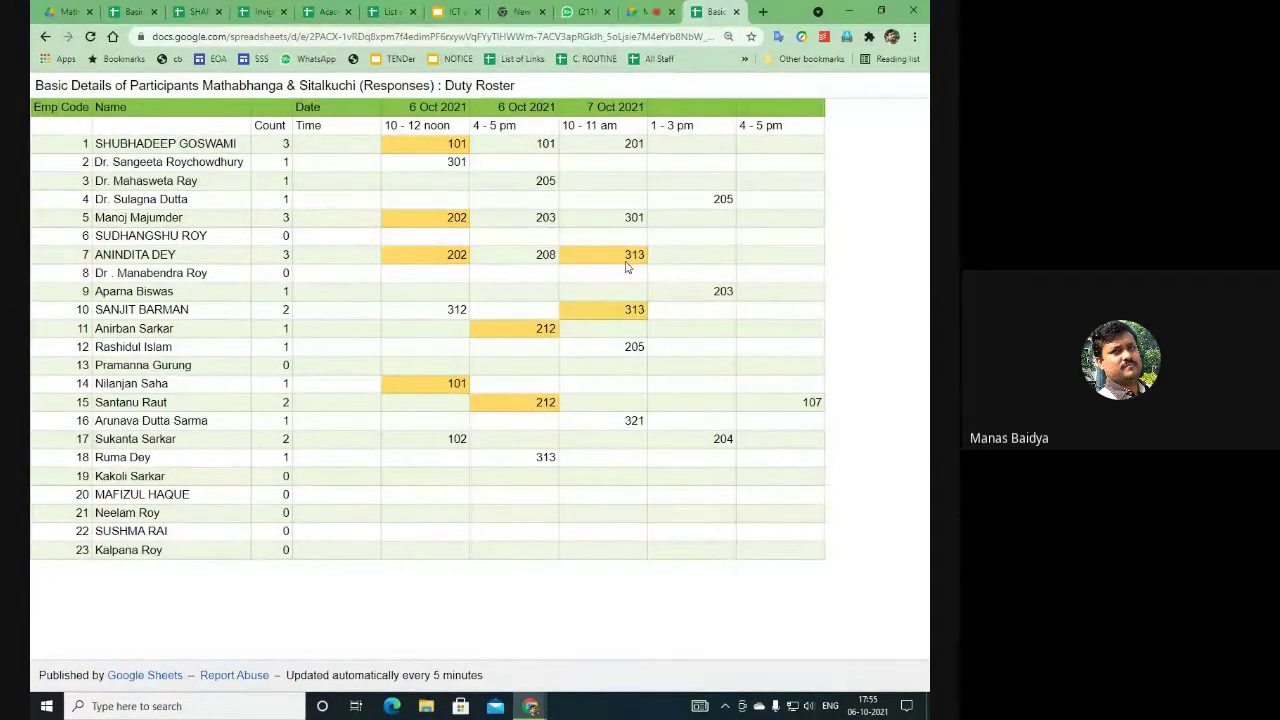
# Step: Switch to the Google Meet call and send the published Duty Roster link to everyone in the in-call messages
pyautogui.click(577, 9)
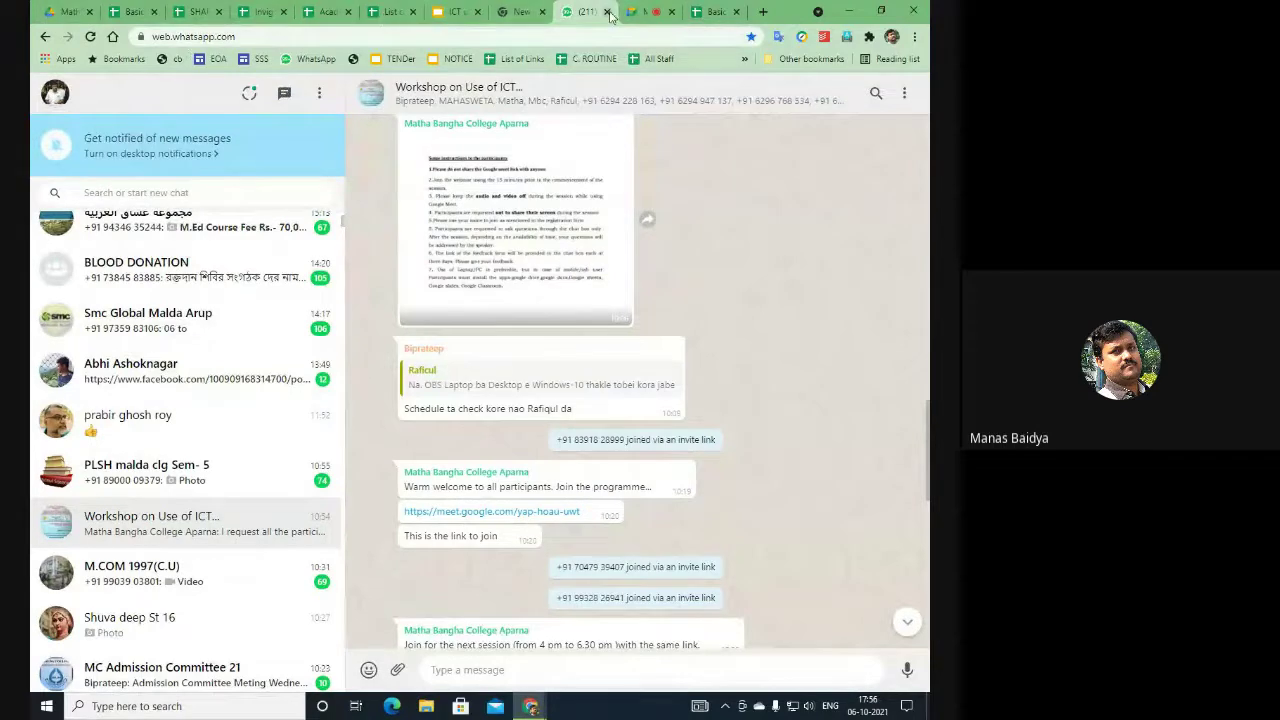
pyautogui.click(640, 11)
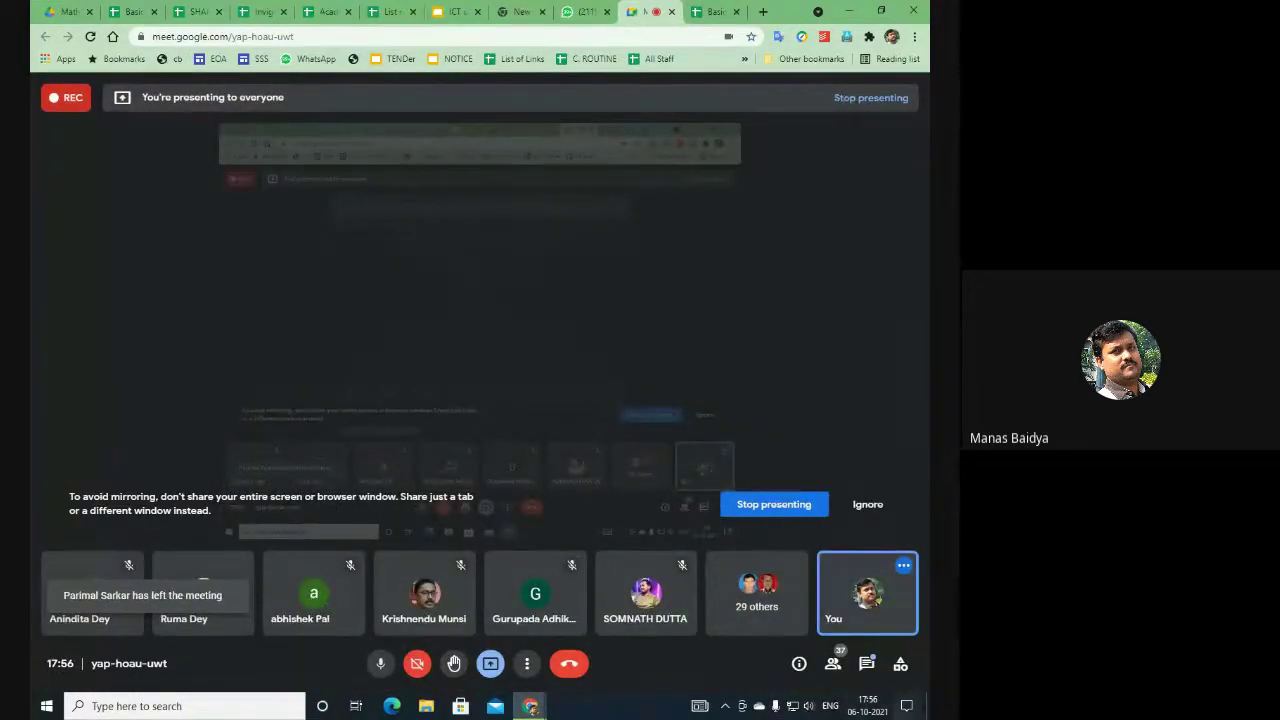
pyautogui.click(527, 665)
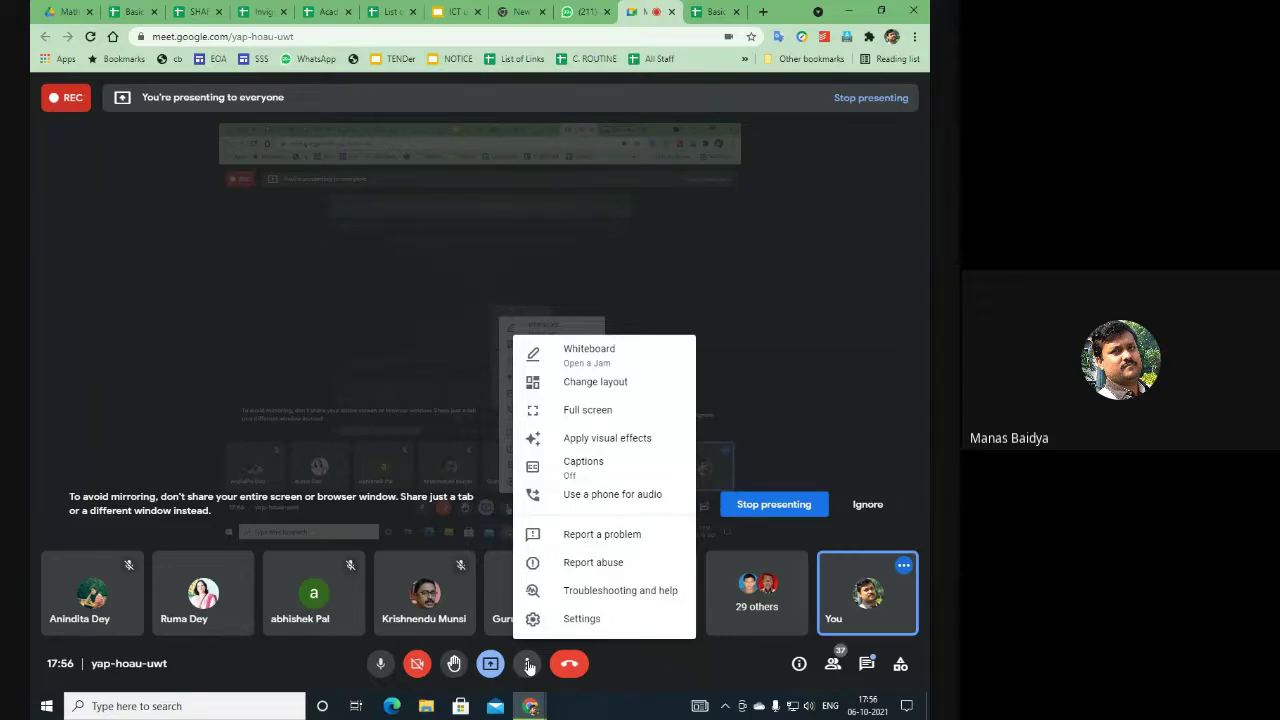
pyautogui.moveTo(826, 608)
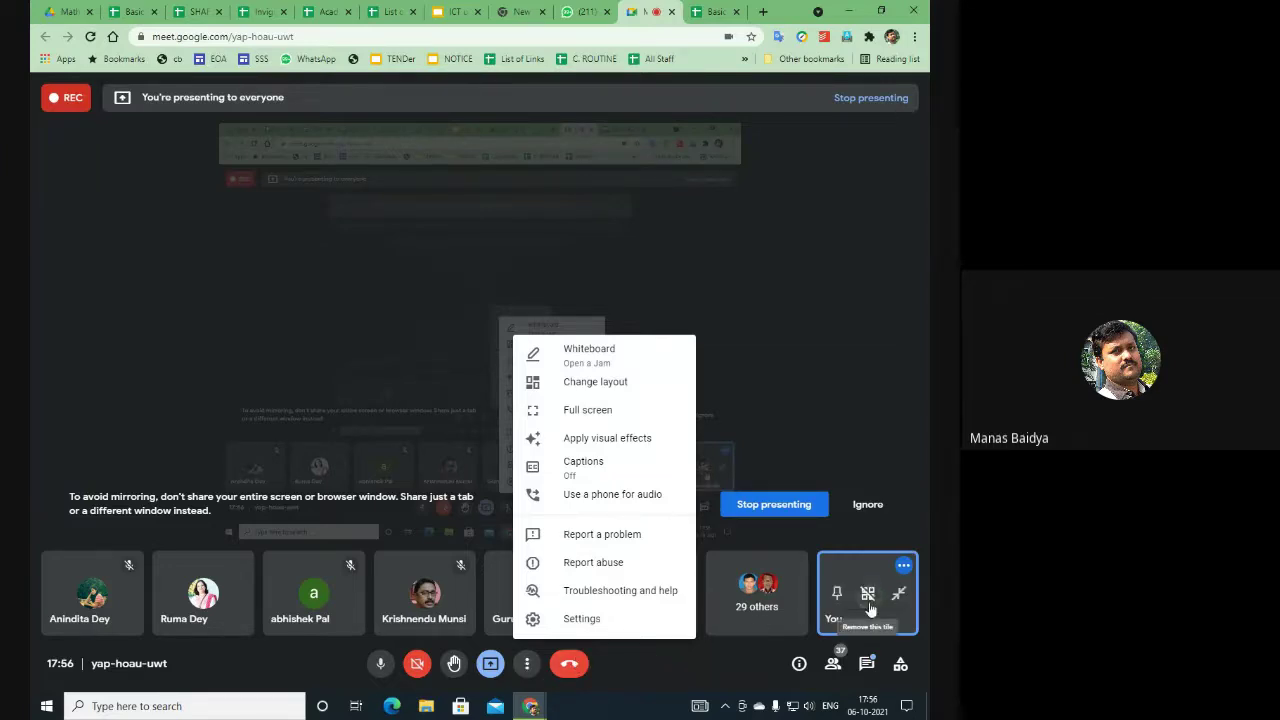
pyautogui.click(850, 418)
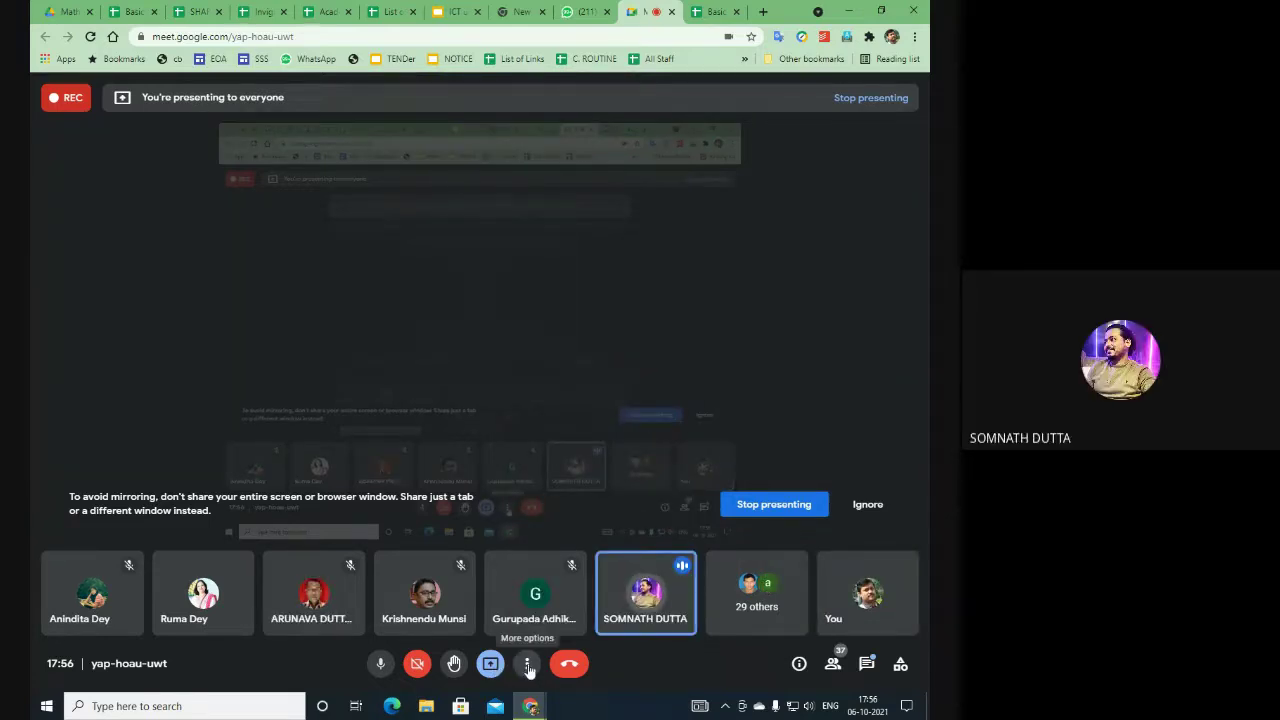
pyautogui.click(832, 665)
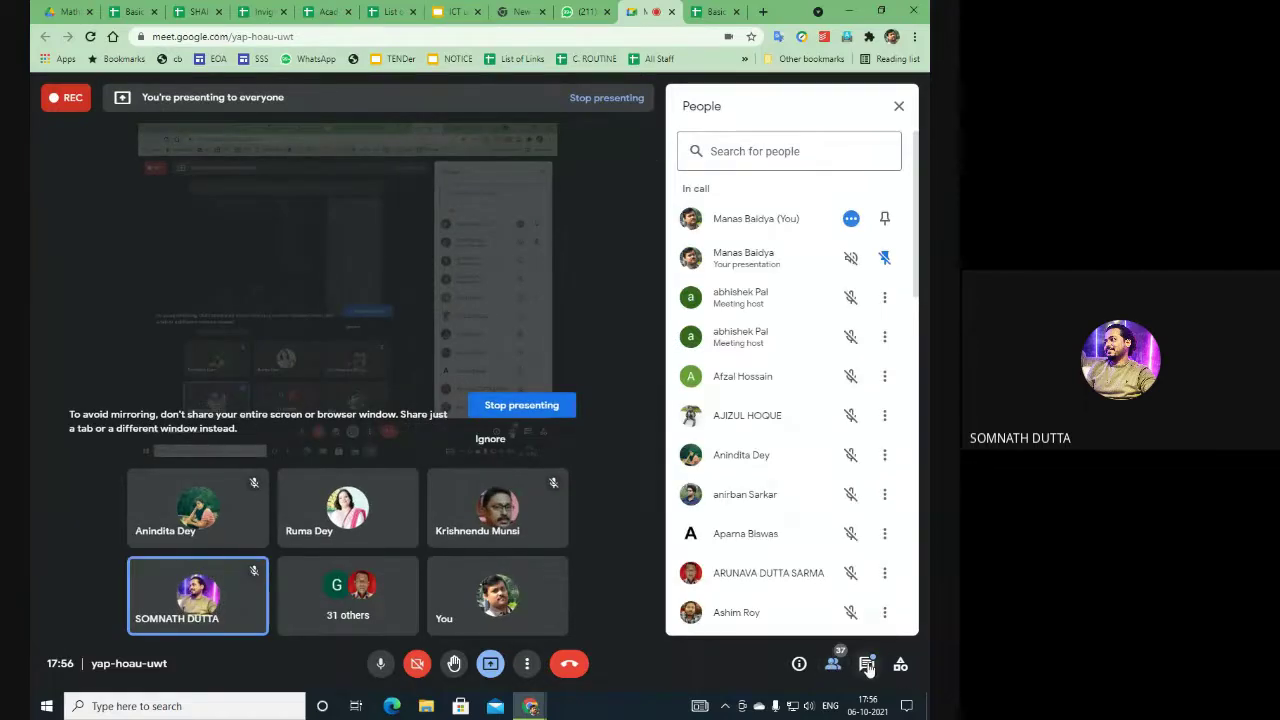
pyautogui.click(866, 664)
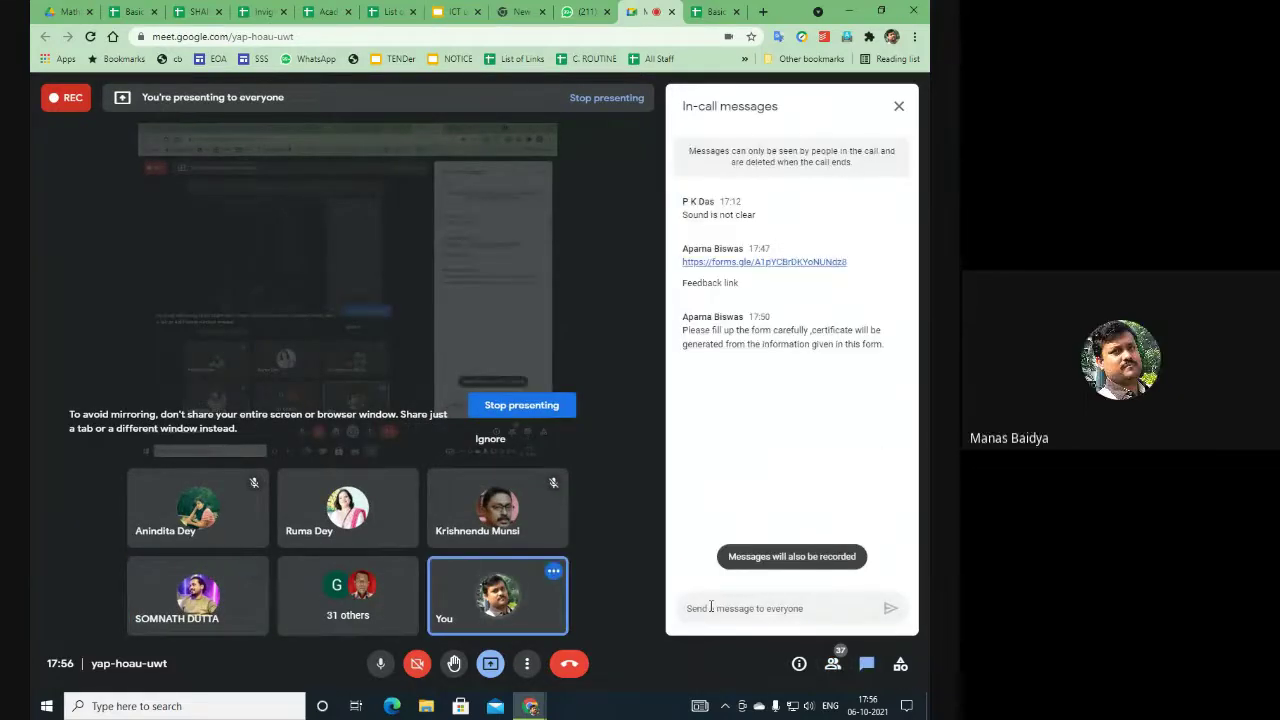
pyautogui.click(711, 607)
pyautogui.write('https://docs.google.com/spreadsheets/d/e/2PACX-1vRDq8xpm7f4edlmPF6rxywVqFYyTIHWWm-7ACV3apRGkth_5oLjsie7M4efYb8NbW_I-6lKKNZg1XjW/pubhtml?gid=462175873&single=true')
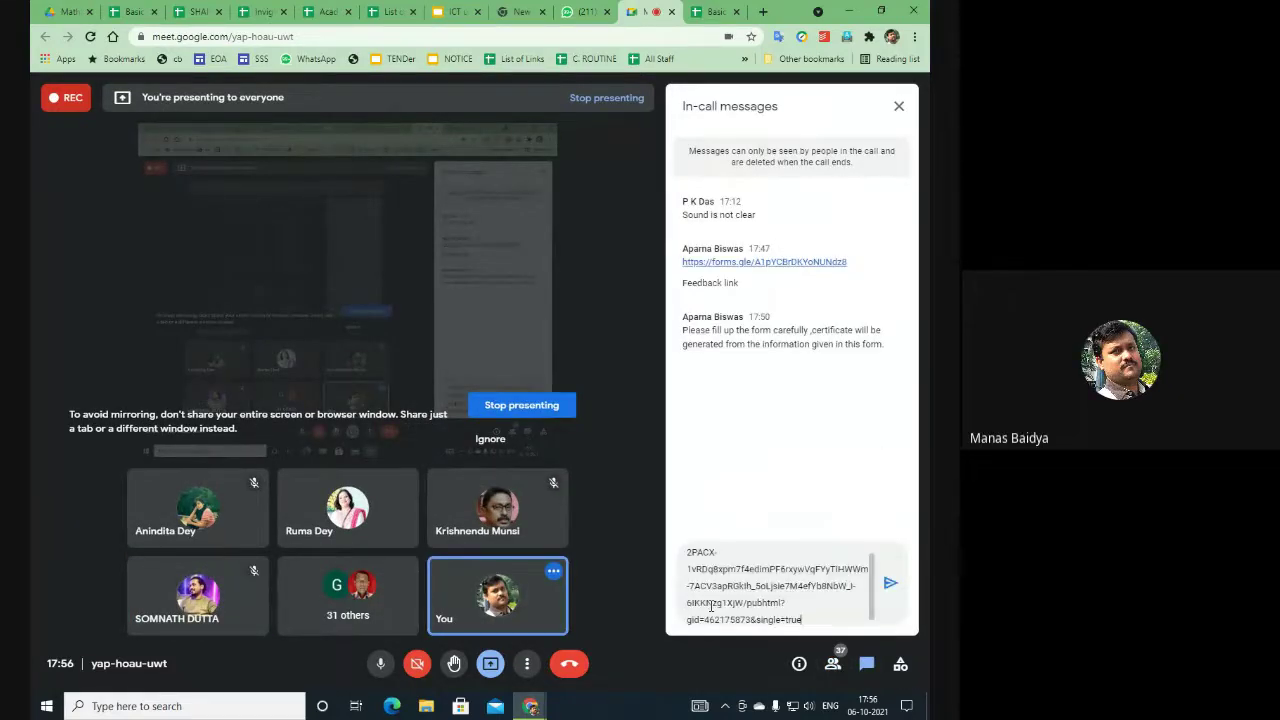
pyautogui.press('Return')
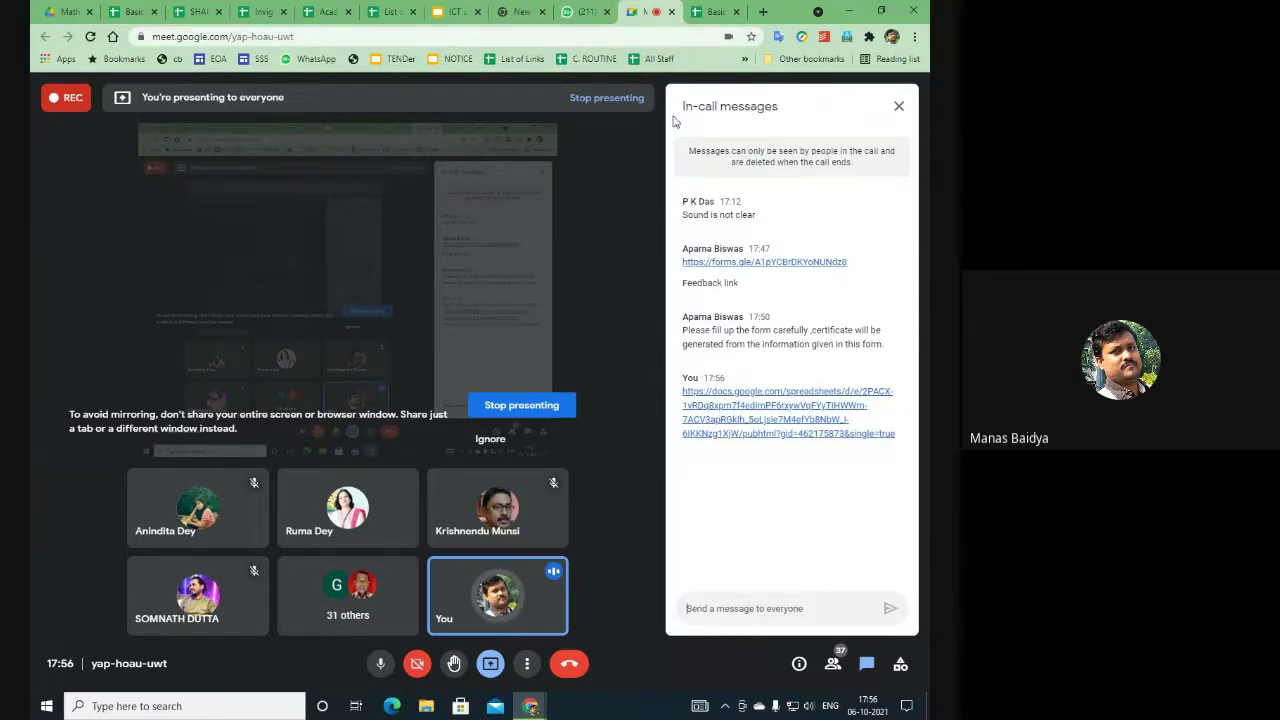
# Step: Return to the Google Sheets spreadsheet, close the web publishing dialog and look through the Duty Count list
pyautogui.click(134, 12)
pyautogui.click(684, 177)
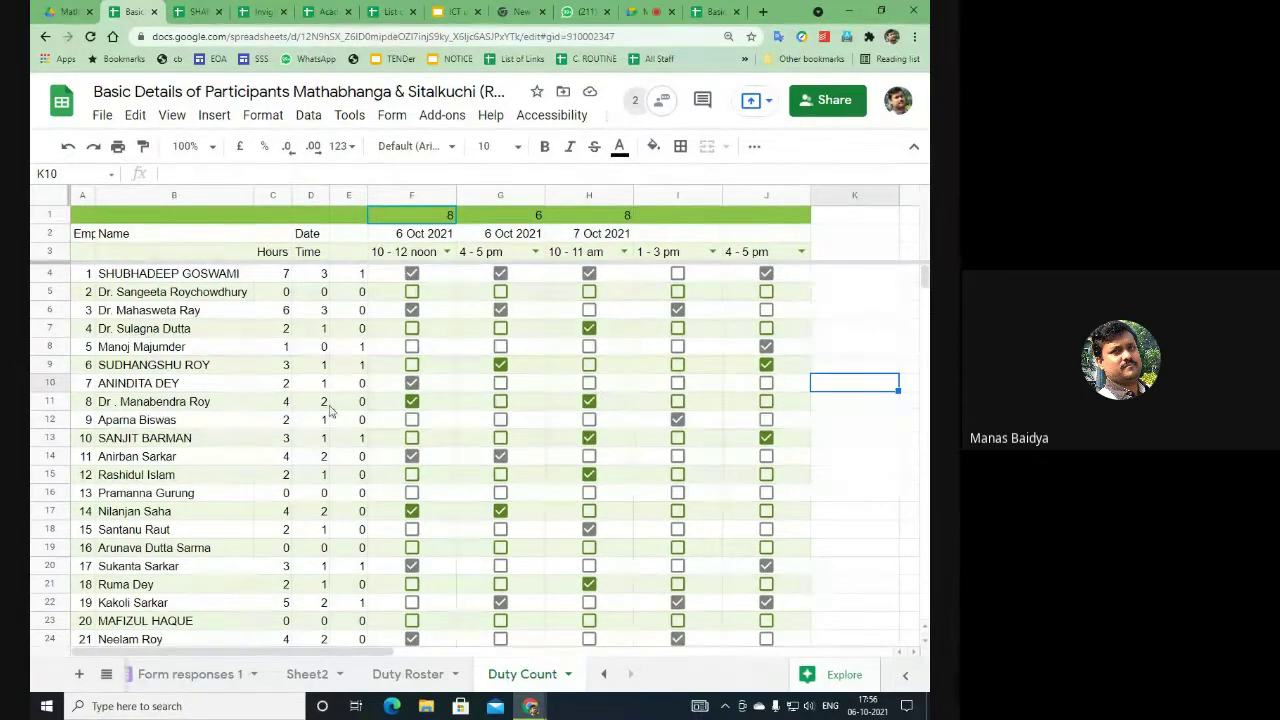
pyautogui.scroll(-4, 460, 494)
pyautogui.scroll(4, 460, 494)
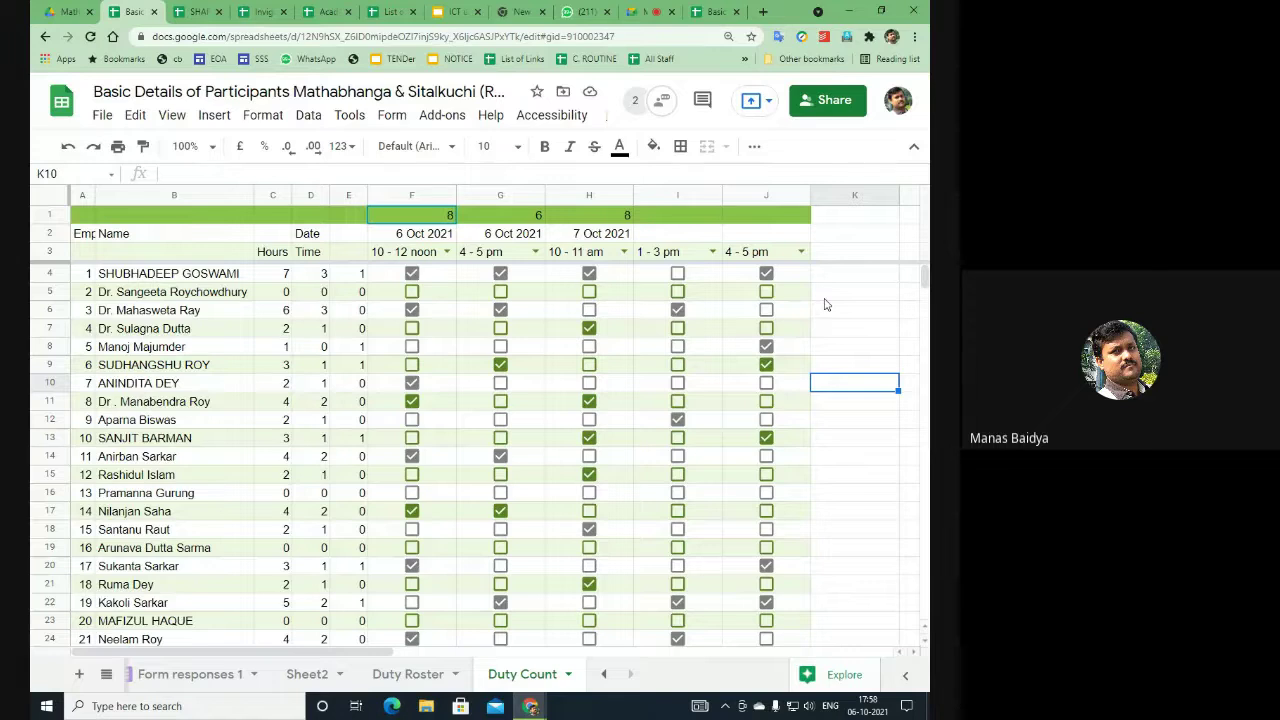
pyautogui.scroll(-5, 826, 304)
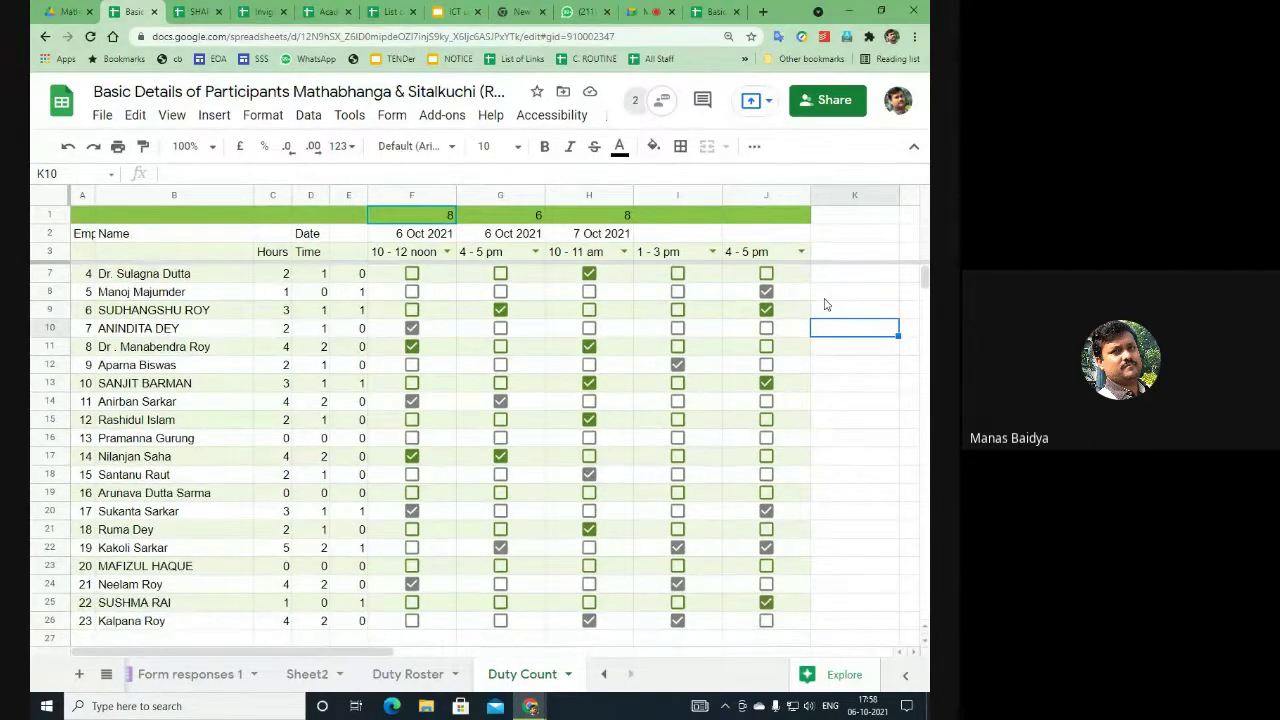
# Step: Switch to the Google Meet call and close the in-call messages
pyautogui.scroll(5, 826, 304)
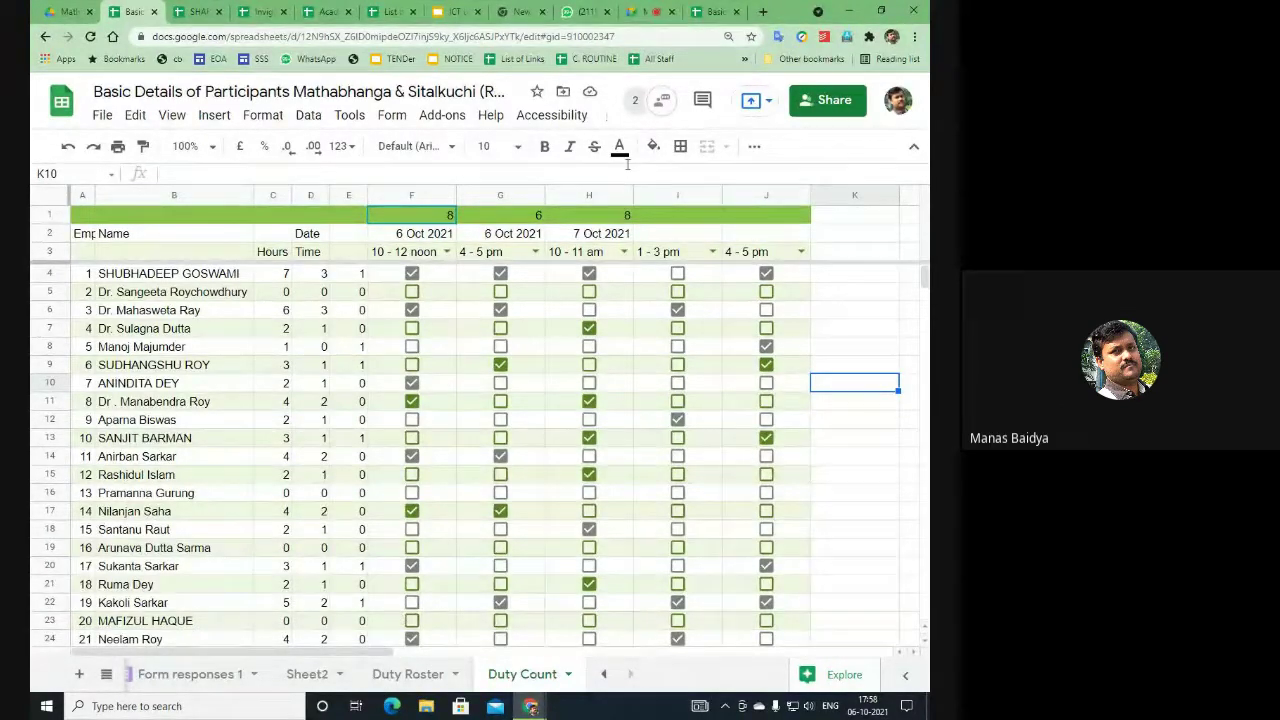
pyautogui.click(641, 12)
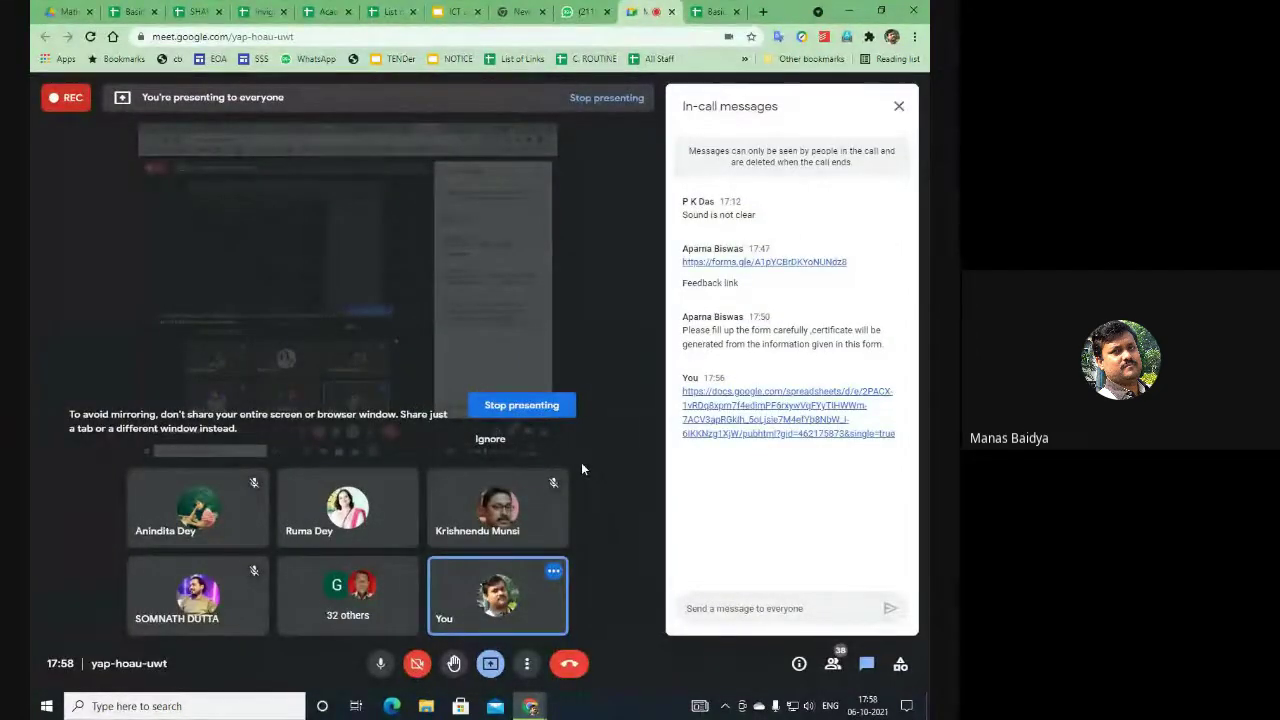
pyautogui.click(898, 106)
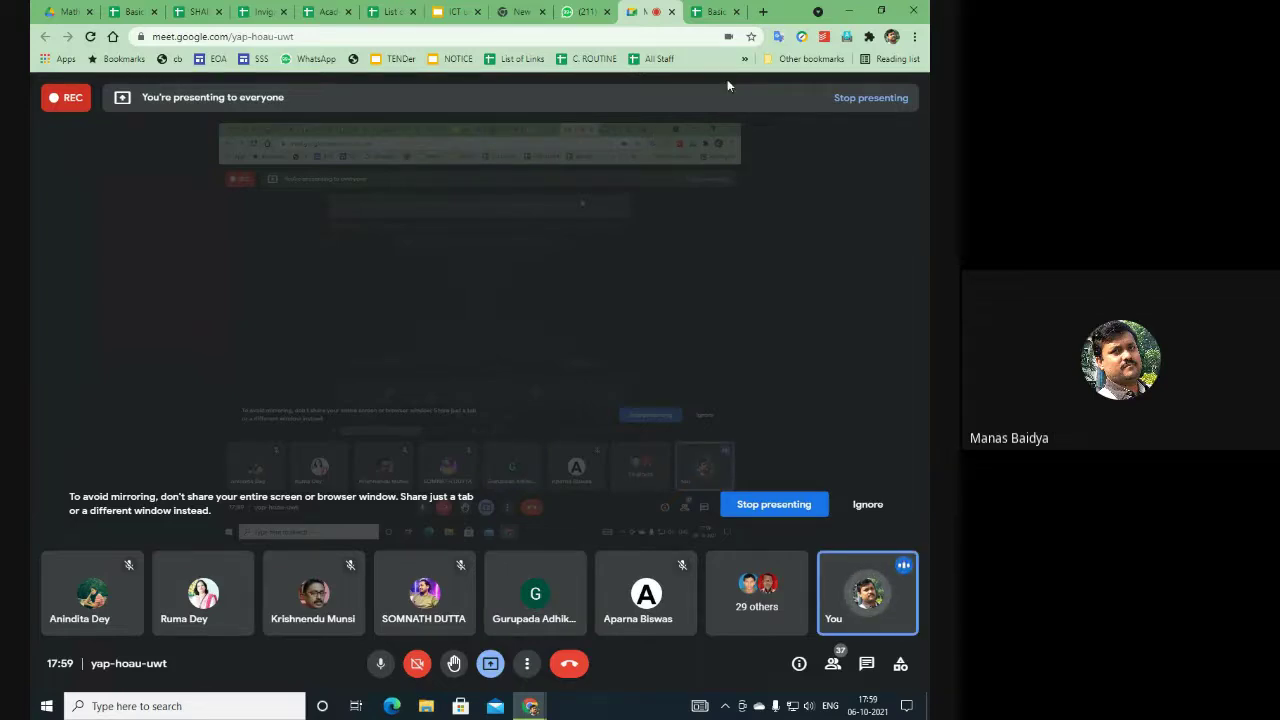
pyautogui.moveTo(656, 388)
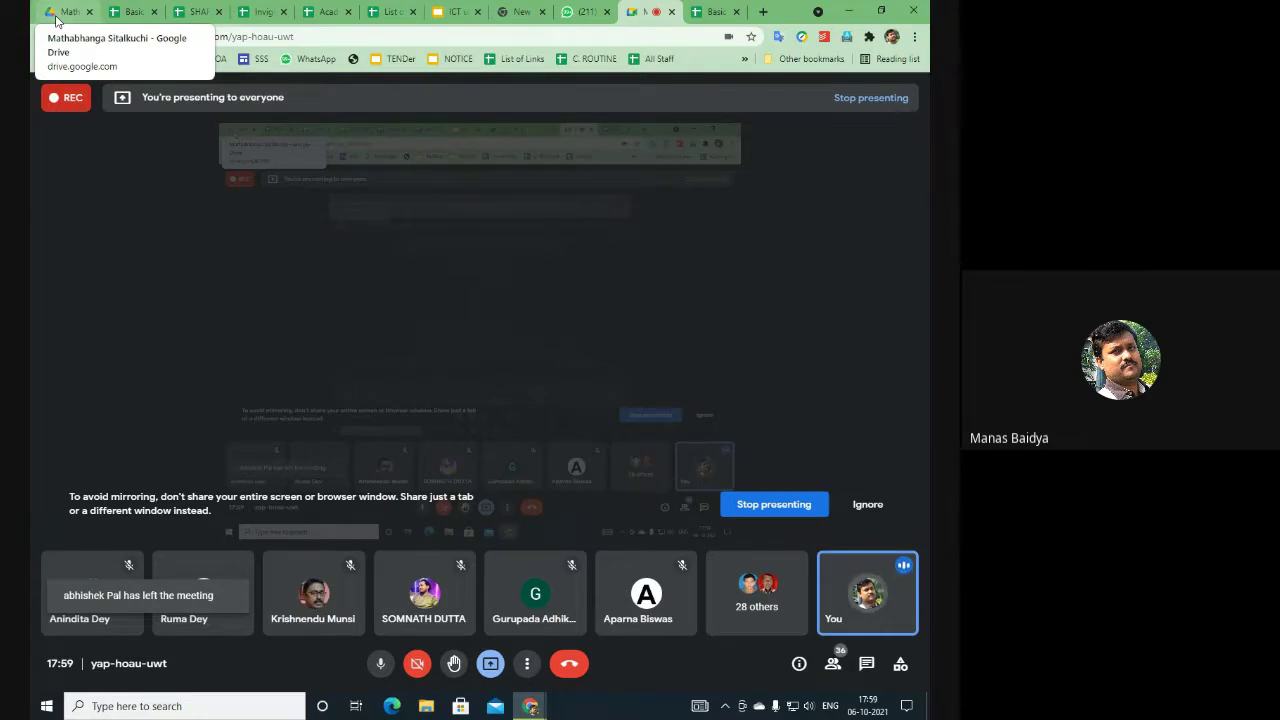
# Step: Return to the Google Sheets spreadsheet and examine the hours total and duty count formulas in columns C to E
pyautogui.click(138, 14)
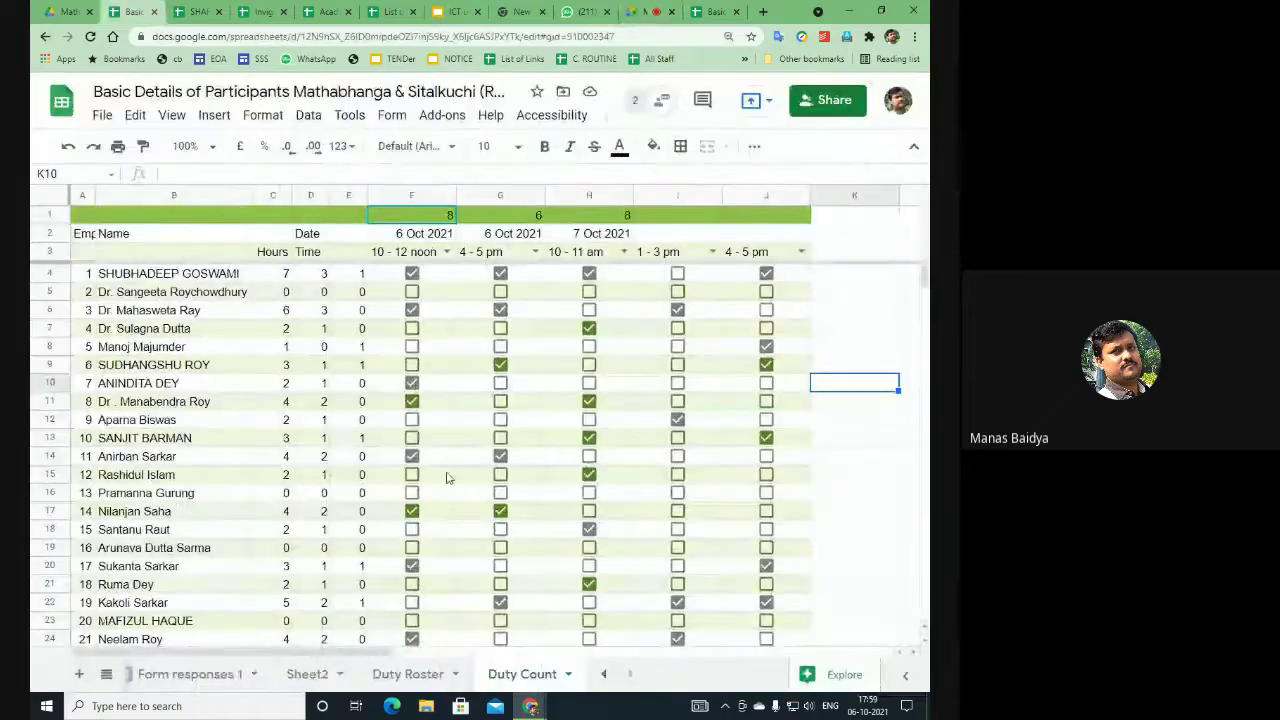
pyautogui.click(447, 279)
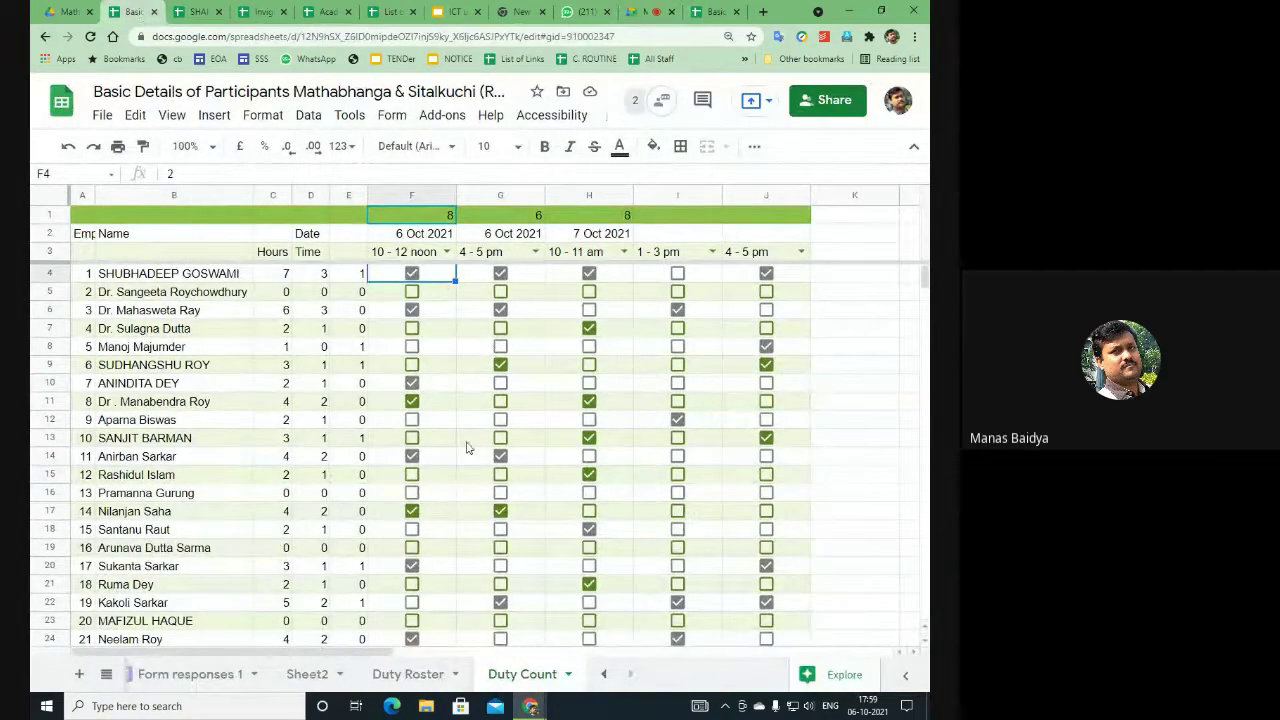
pyautogui.click(285, 283)
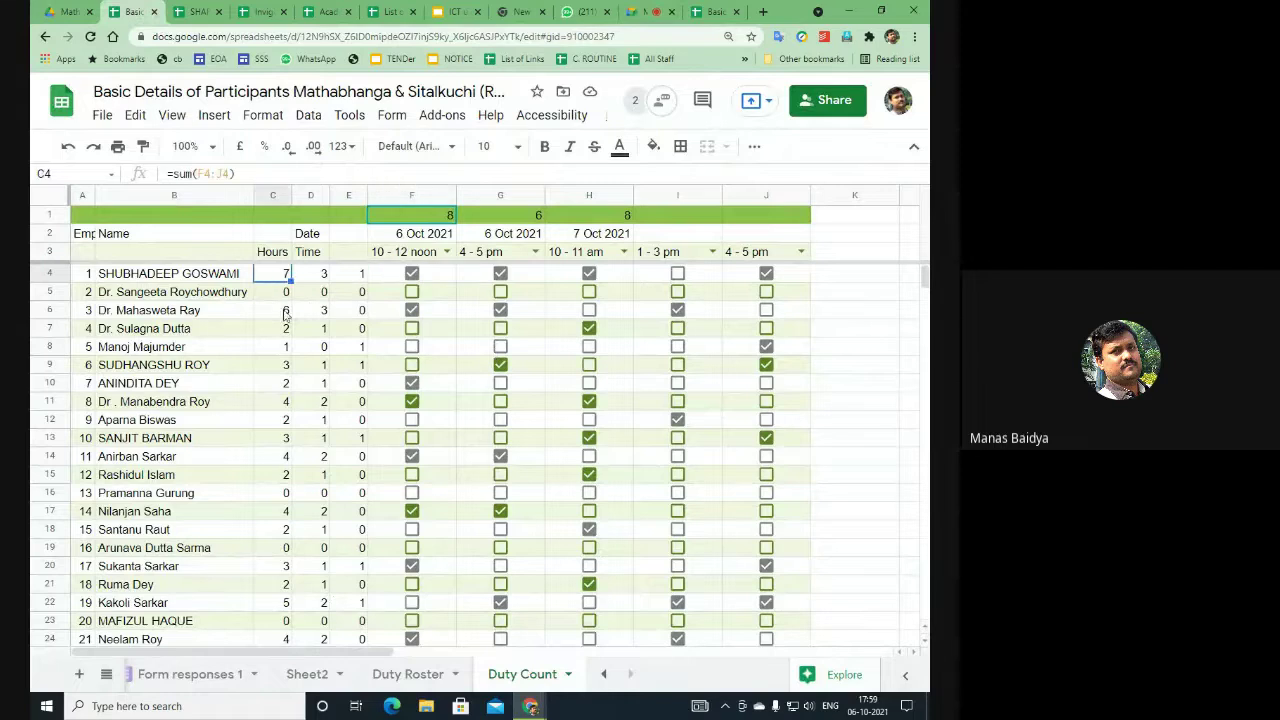
pyautogui.click(342, 331)
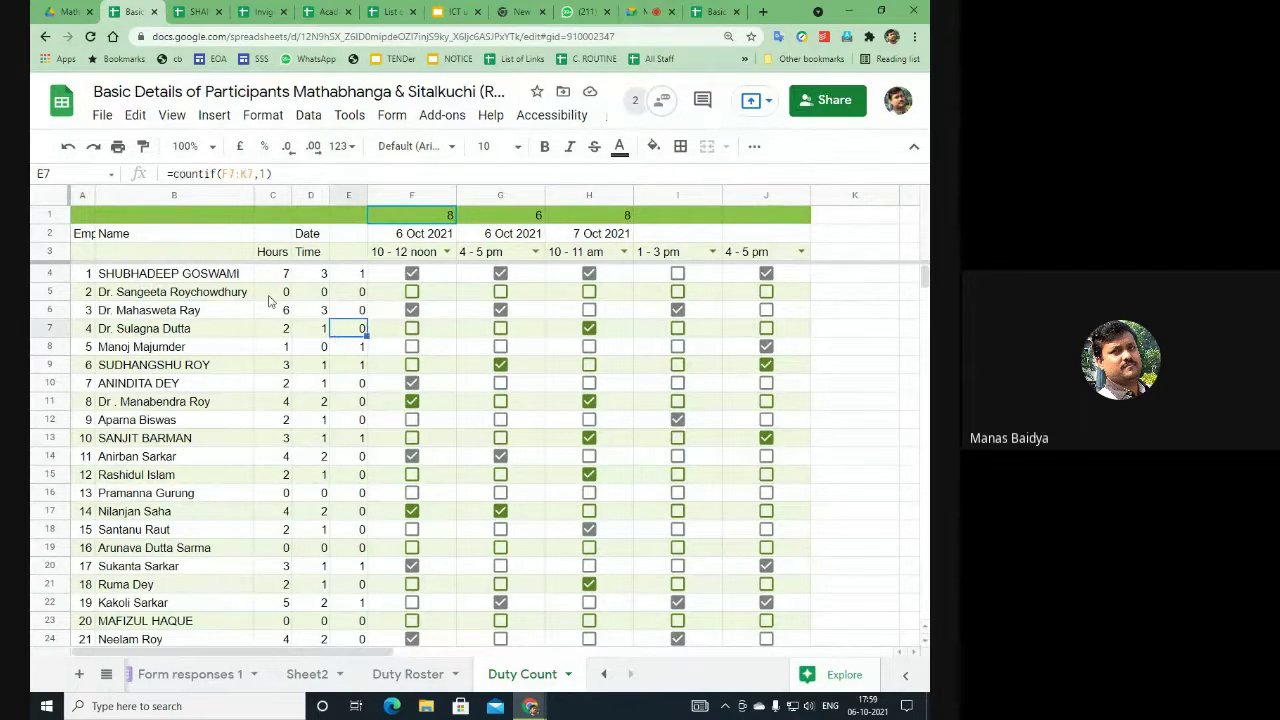
pyautogui.click(271, 294)
pyautogui.click(308, 369)
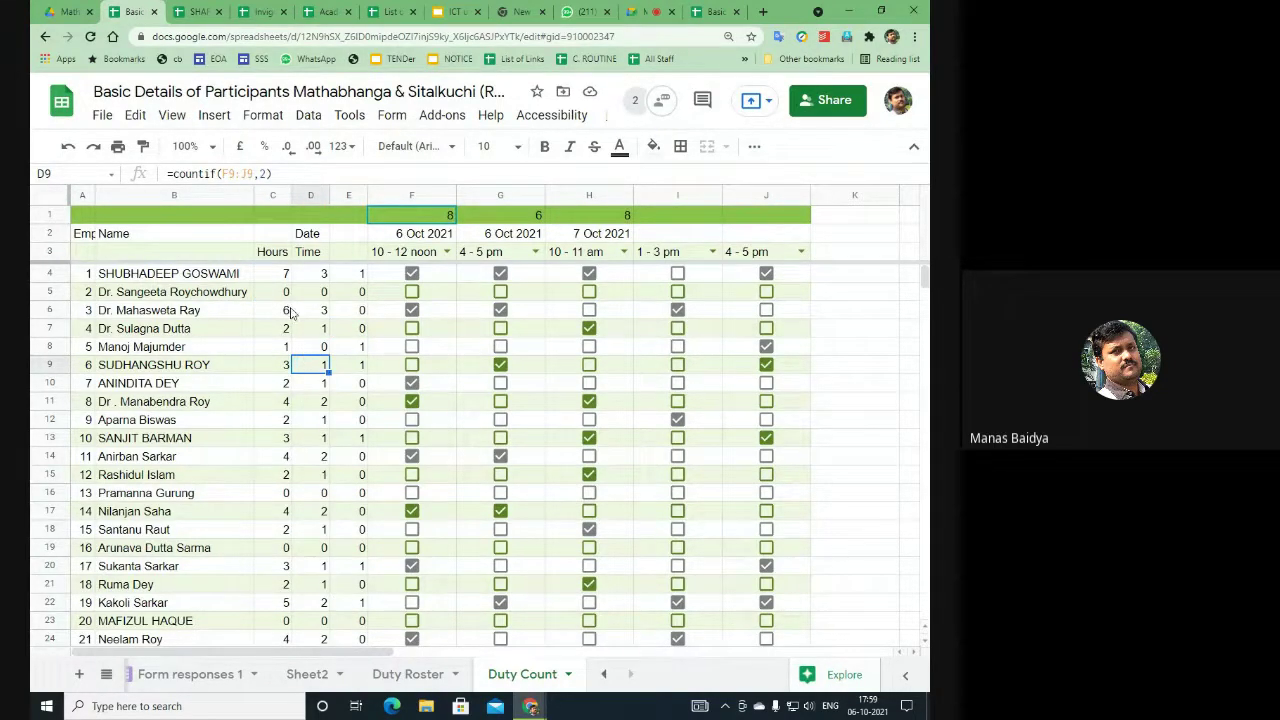
# Step: Clear the hours and duty count formulas in C5:E26, keeping only those in row 4
pyautogui.moveTo(285, 292); pyautogui.dragTo(362, 434)
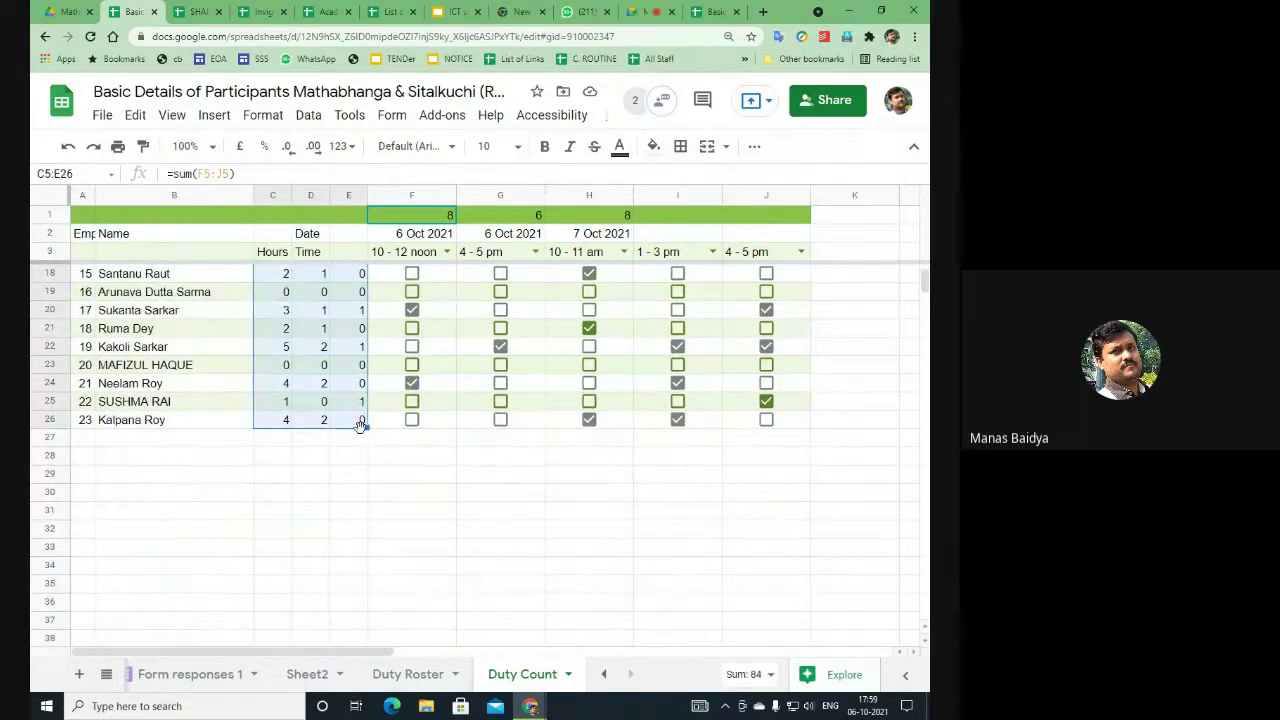
pyautogui.press('Delete')
pyautogui.scroll(5, 362, 430)
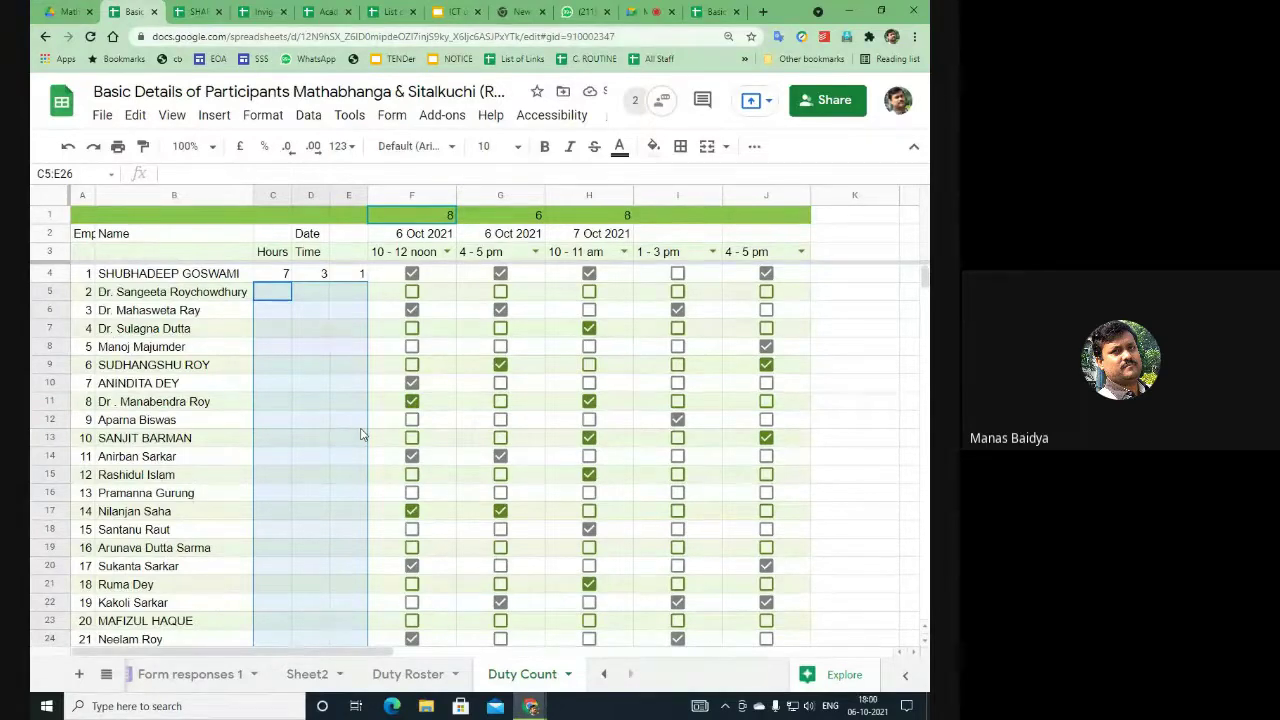
# Step: Try to turn the hours total in C4 into the array formula =ArrayFormula(sum(F4:f:J4:j))
pyautogui.click(281, 279)
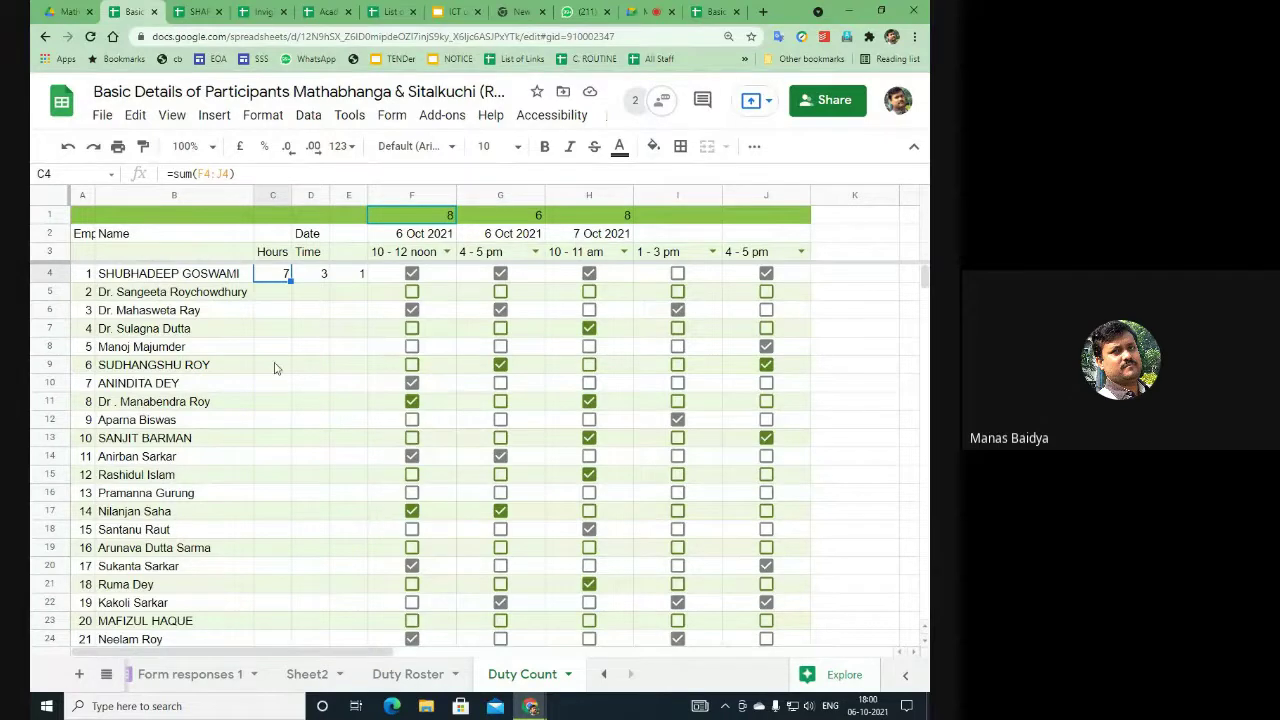
pyautogui.click(172, 175)
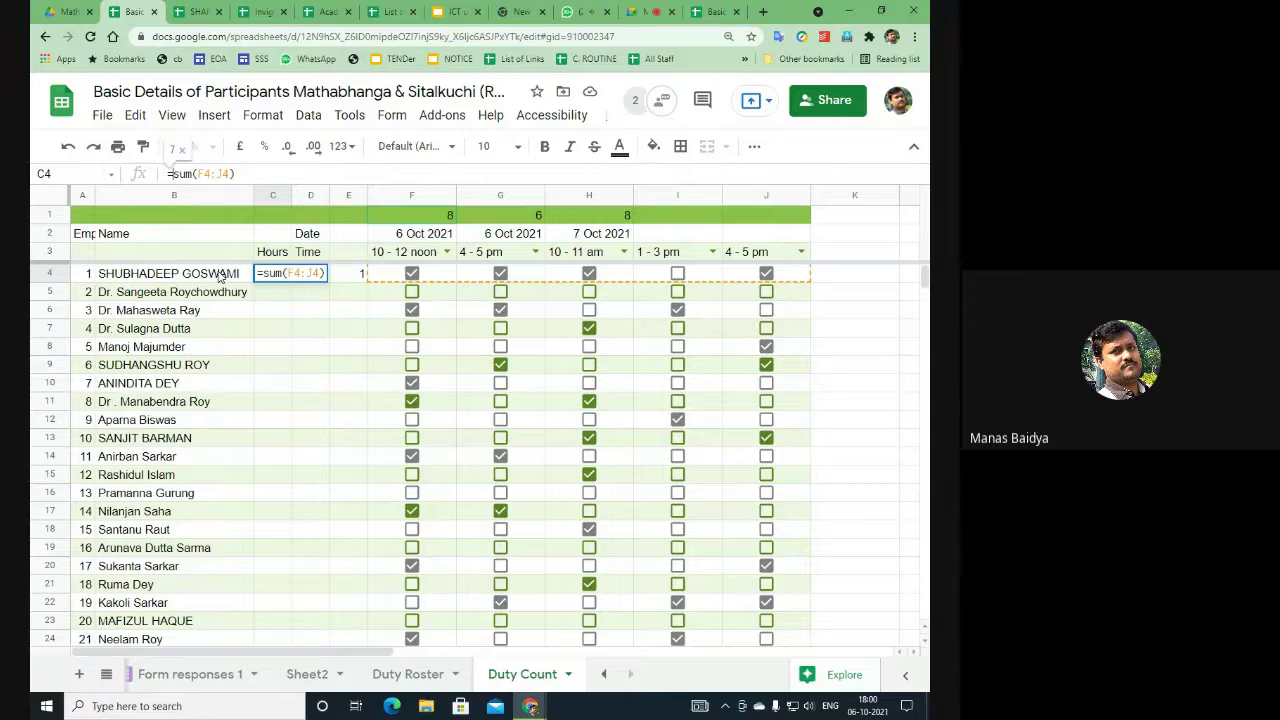
pyautogui.hotkey('ctrl', 'shift', 'Return')
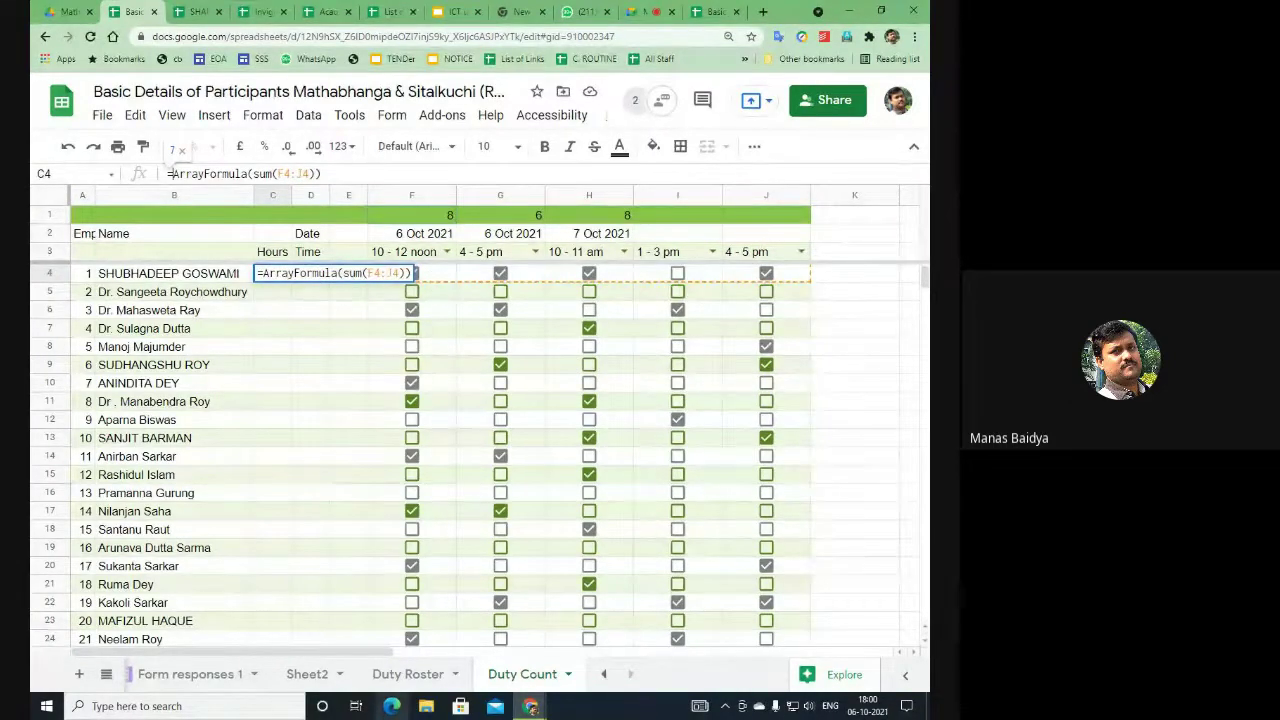
pyautogui.click(290, 174)
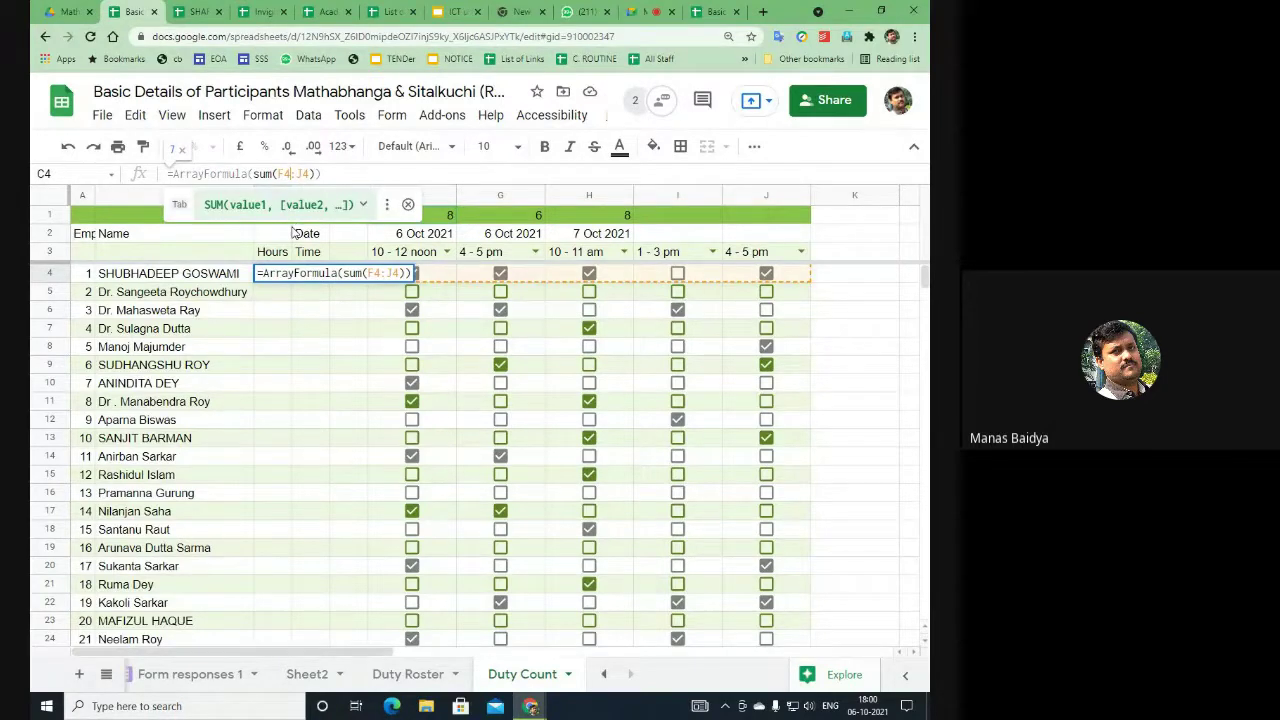
pyautogui.write(':f:')
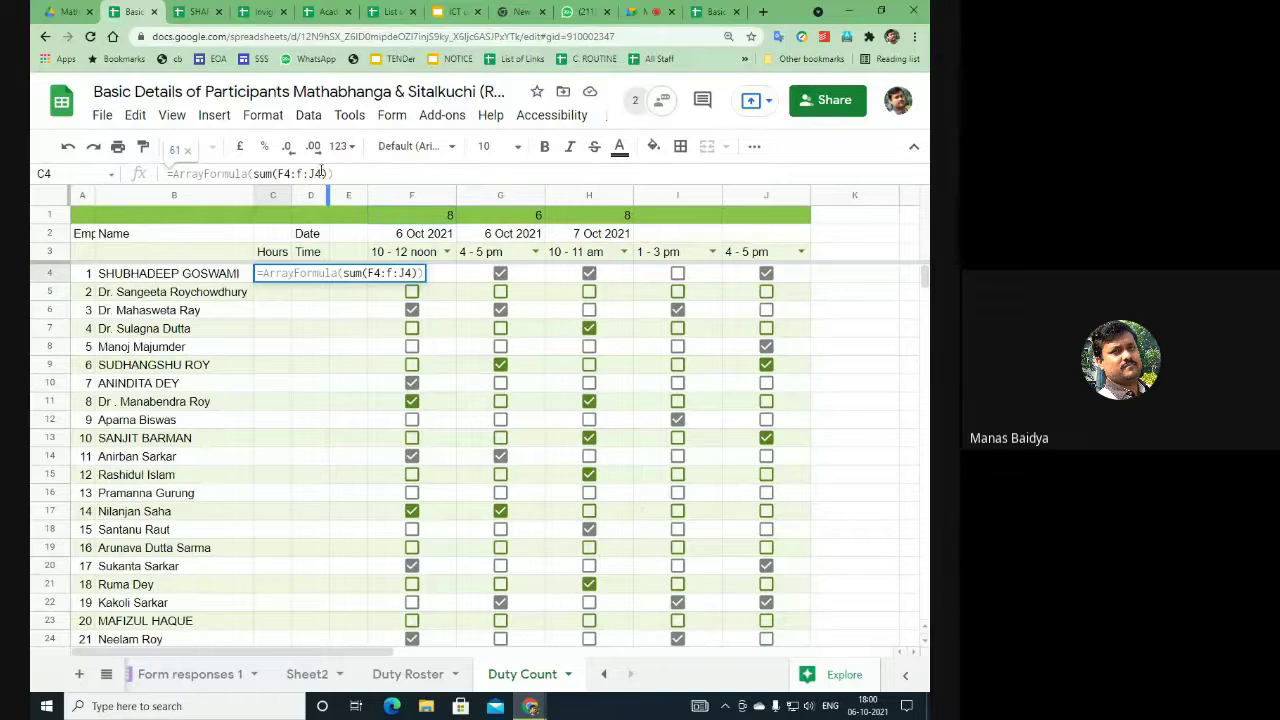
pyautogui.click(321, 172)
pyautogui.write(':')
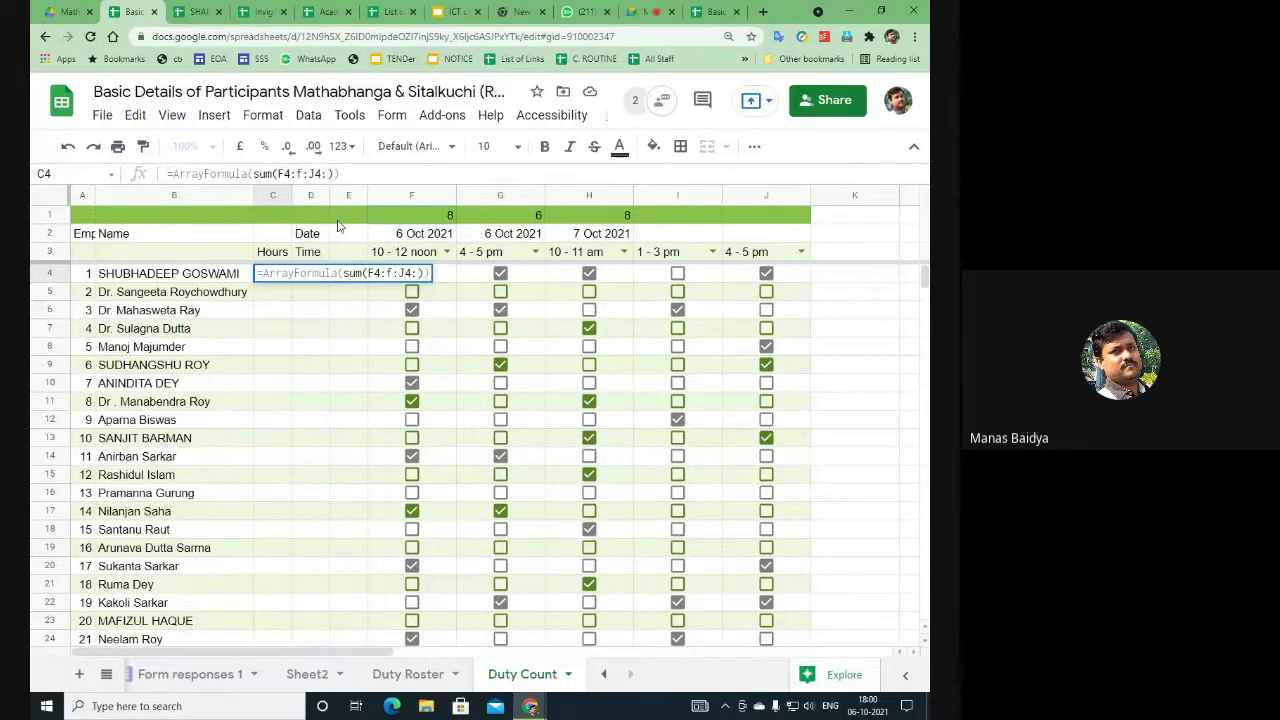
pyautogui.write('j')
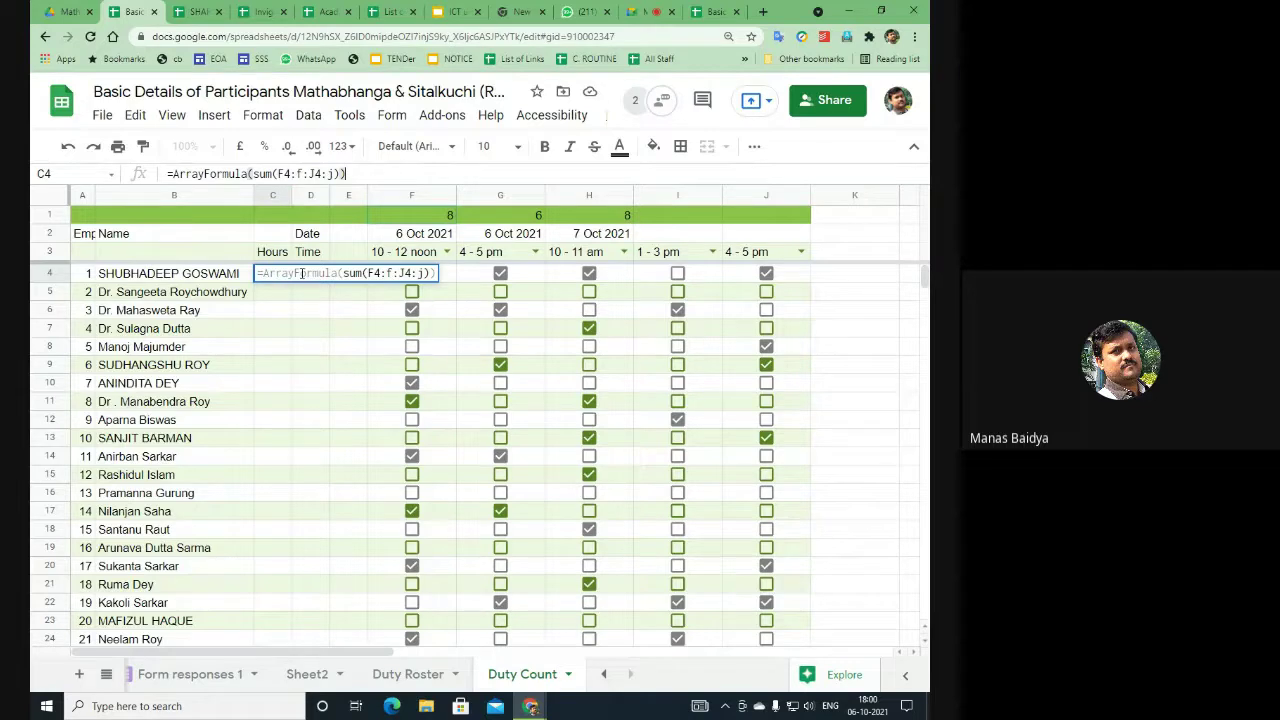
pyautogui.press('Return')
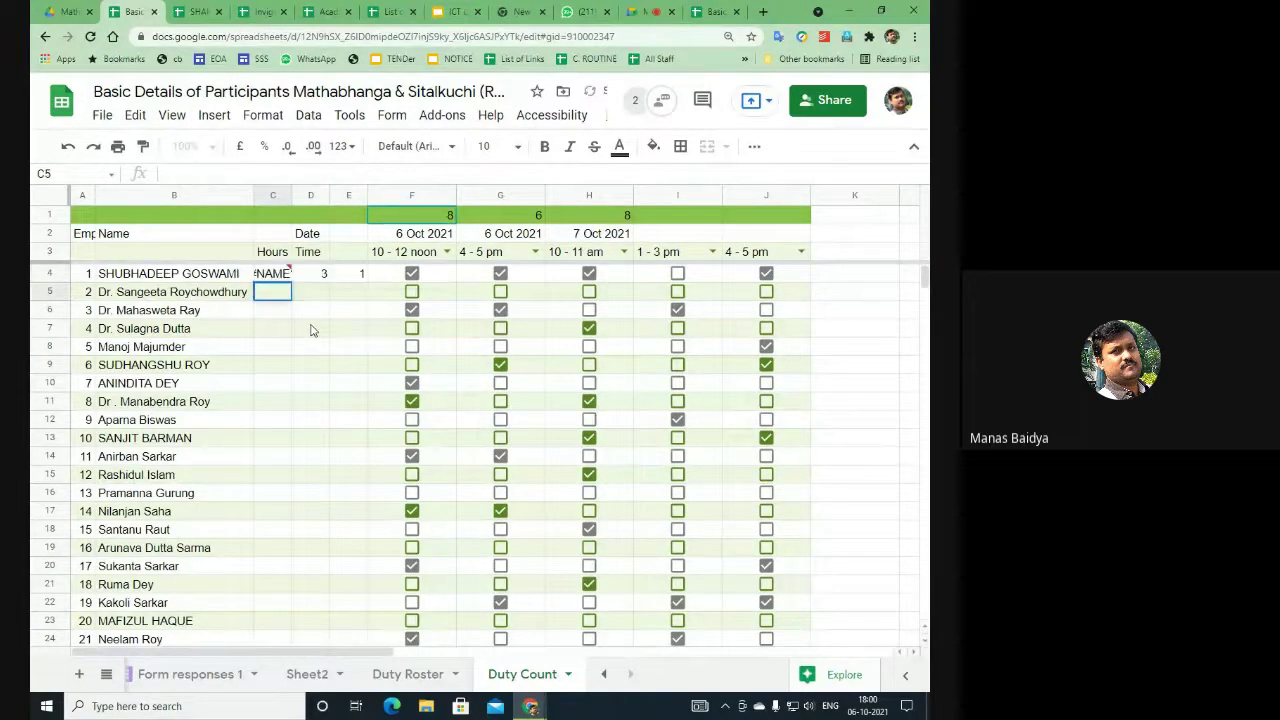
# Step: Undo the array formula entry in C4
pyautogui.click(267, 281)
pyautogui.click(68, 146)
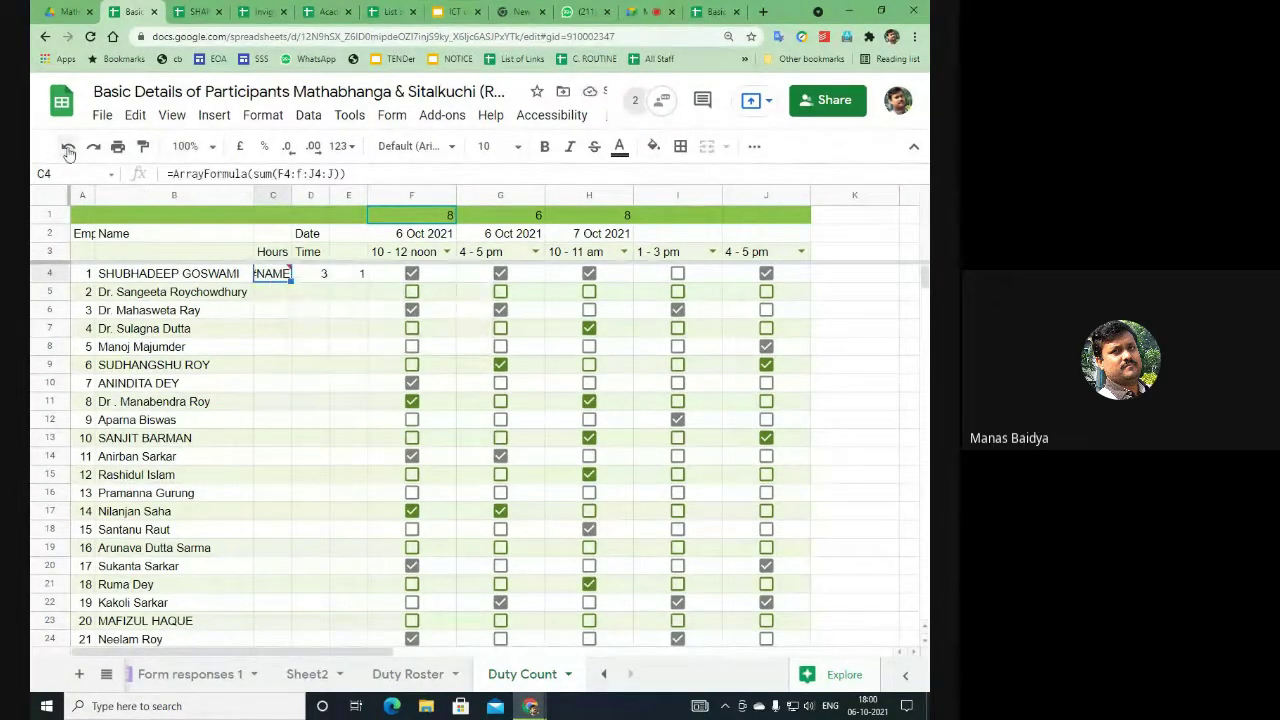
pyautogui.click(68, 146)
# Step: Wrap the hours formula in C4 in ArrayFormula and remove the SUM function with its opening bracket
pyautogui.click(195, 174)
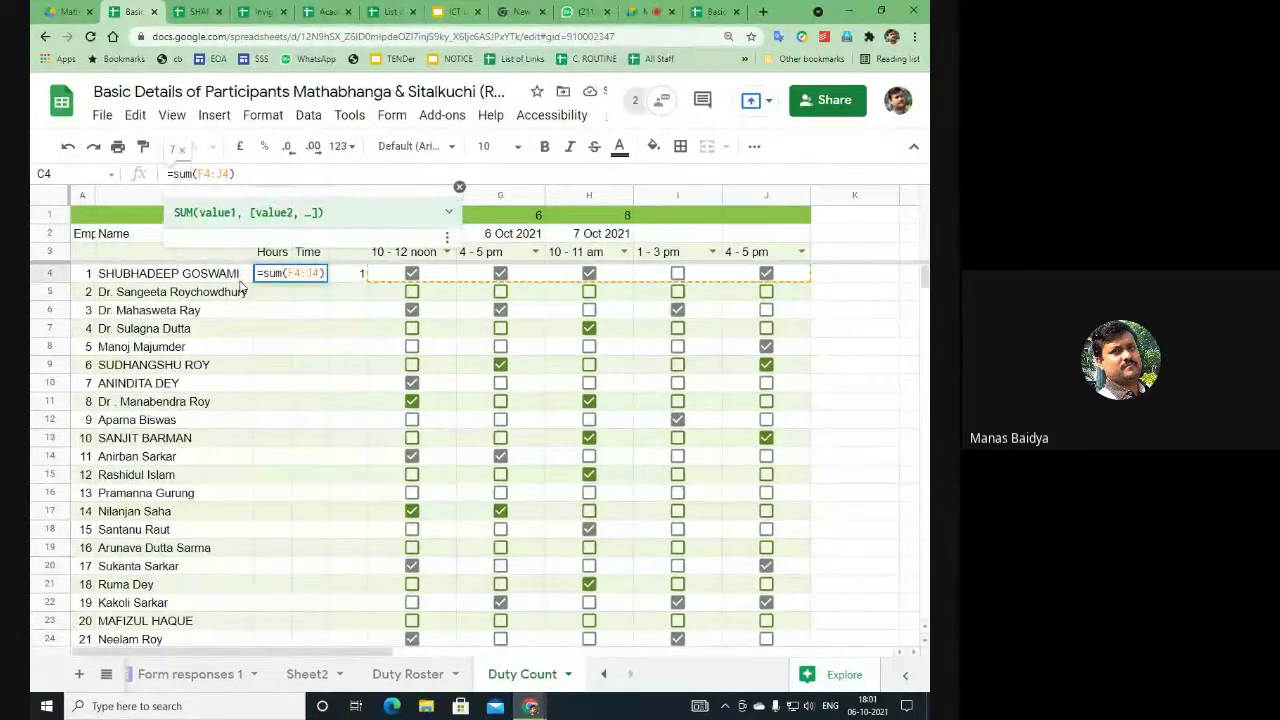
pyautogui.hotkey('ctrl', 'shift', 'Return')
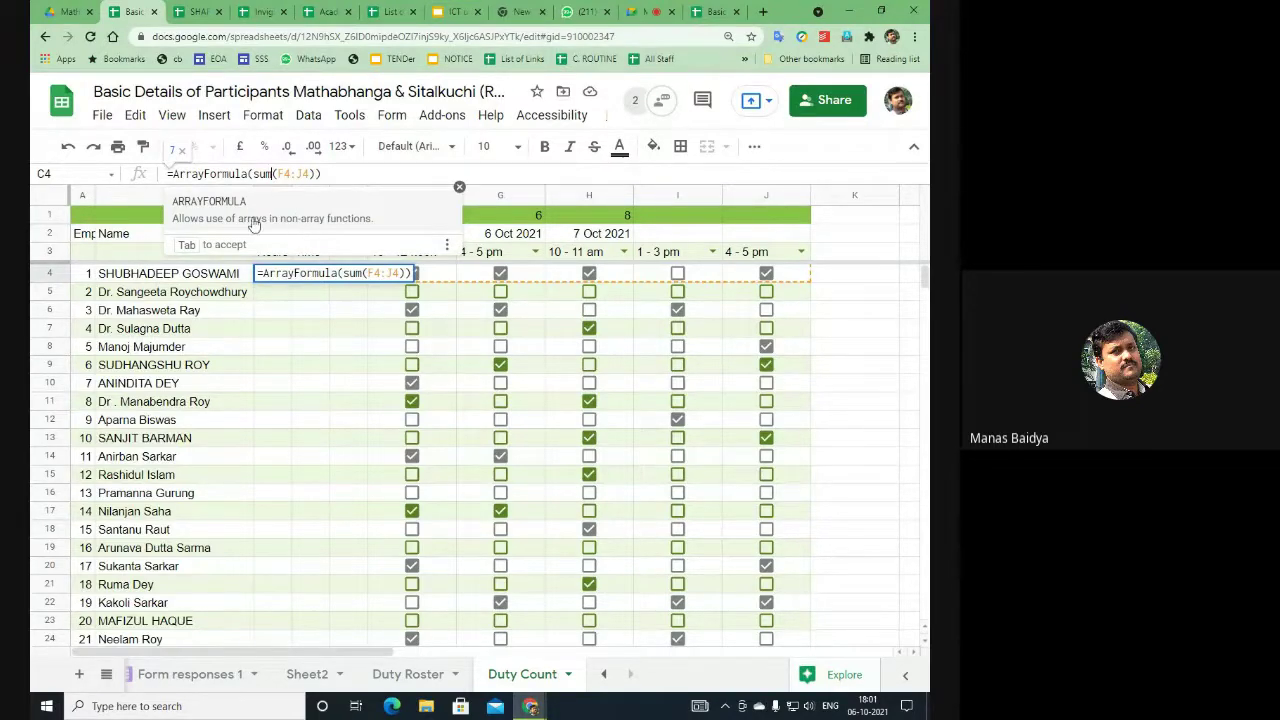
pyautogui.press('BackSpace')
pyautogui.press('BackSpace')
pyautogui.press('BackSpace')
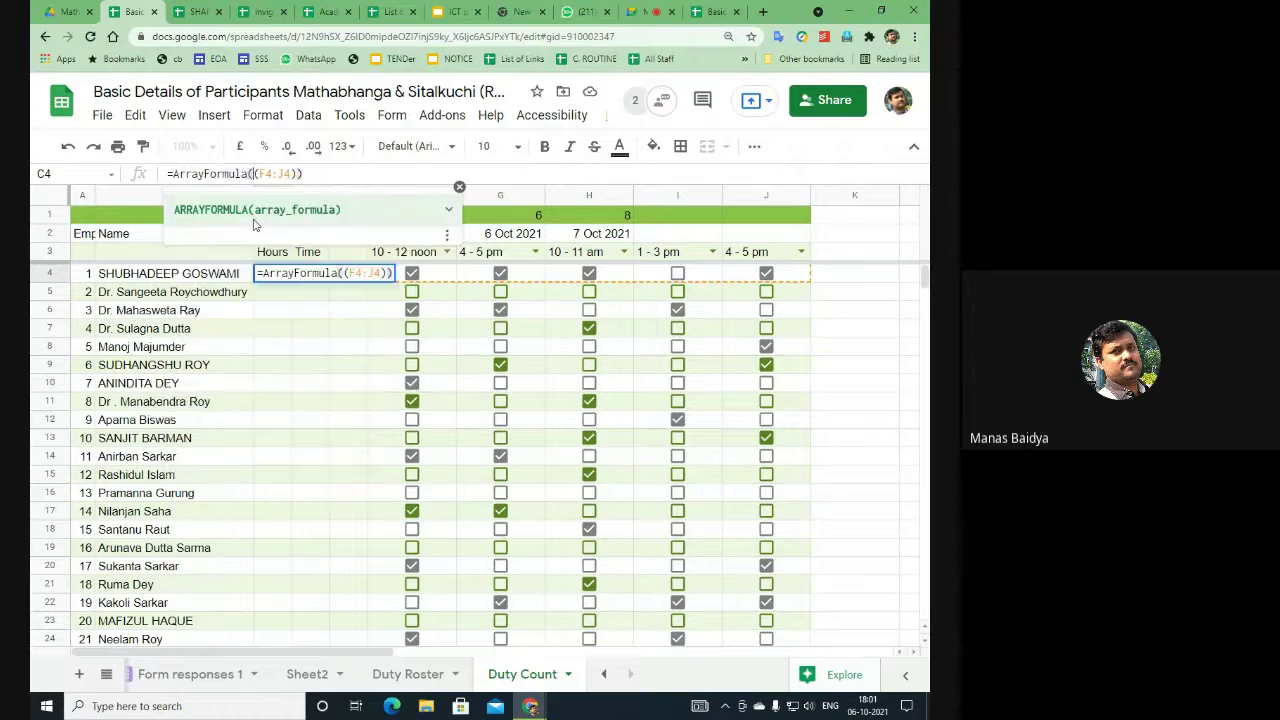
pyautogui.press('BackSpace')
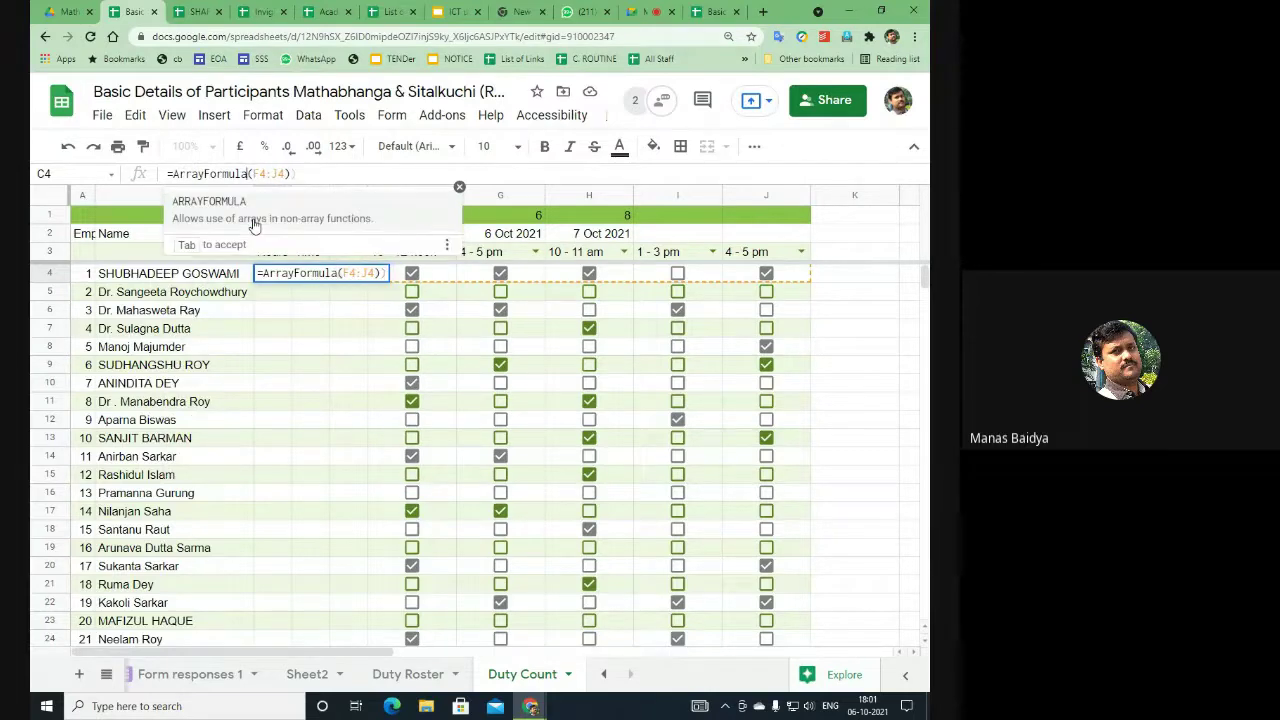
# Step: Read the ARRAYFORMULA help with its example and syntax description
pyautogui.click(178, 175)
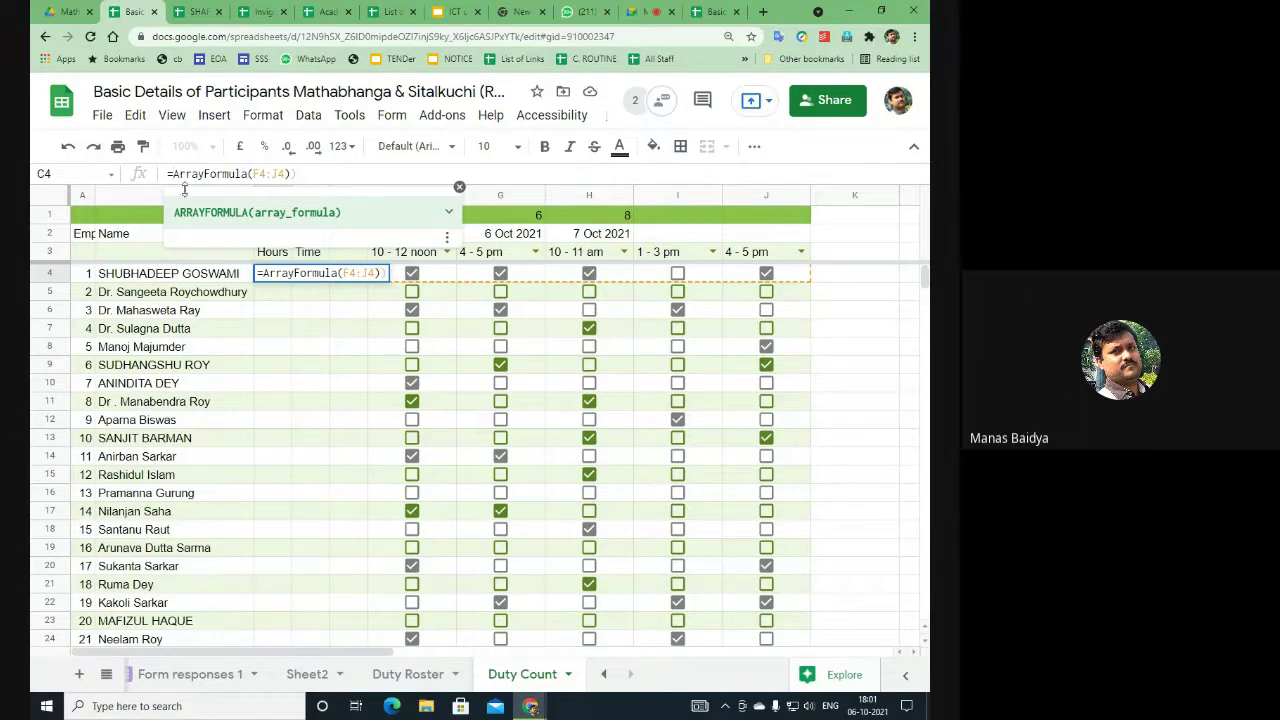
pyautogui.click(236, 212)
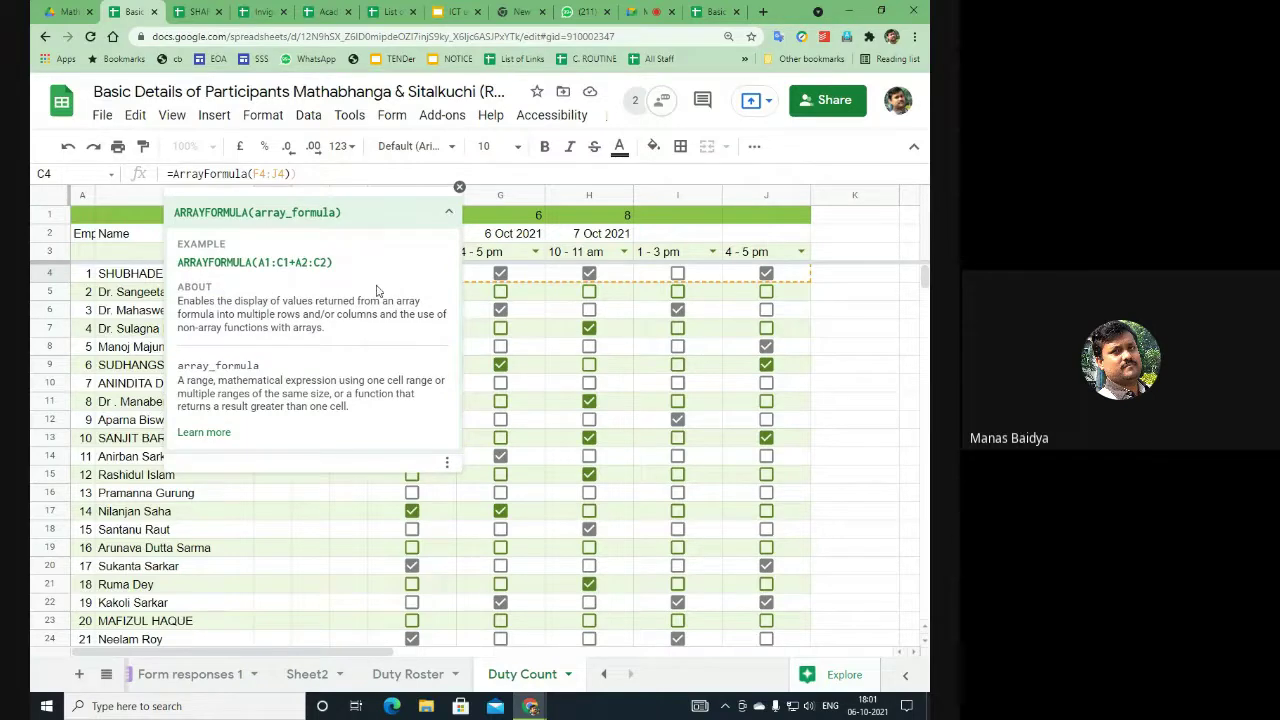
pyautogui.click(325, 169)
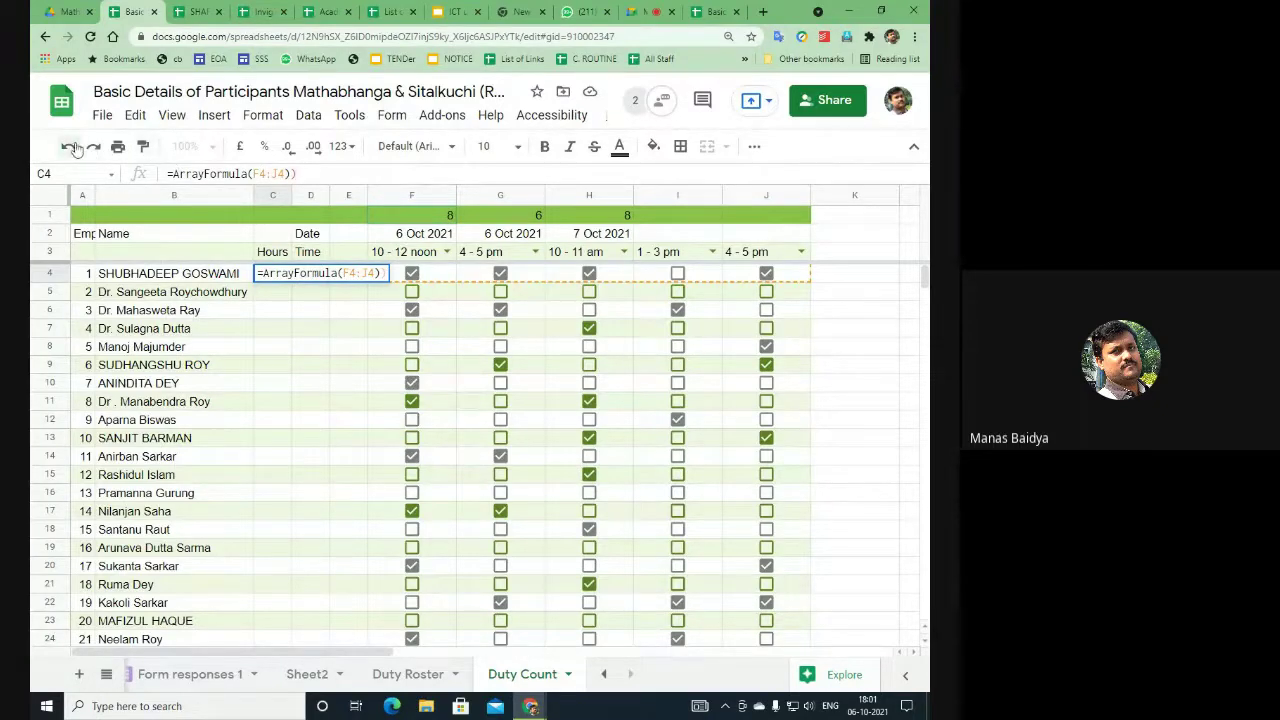
# Step: Remove the surplus closing bracket and enter =ArrayFormula(F4:J4) in C4
pyautogui.click(300, 425)
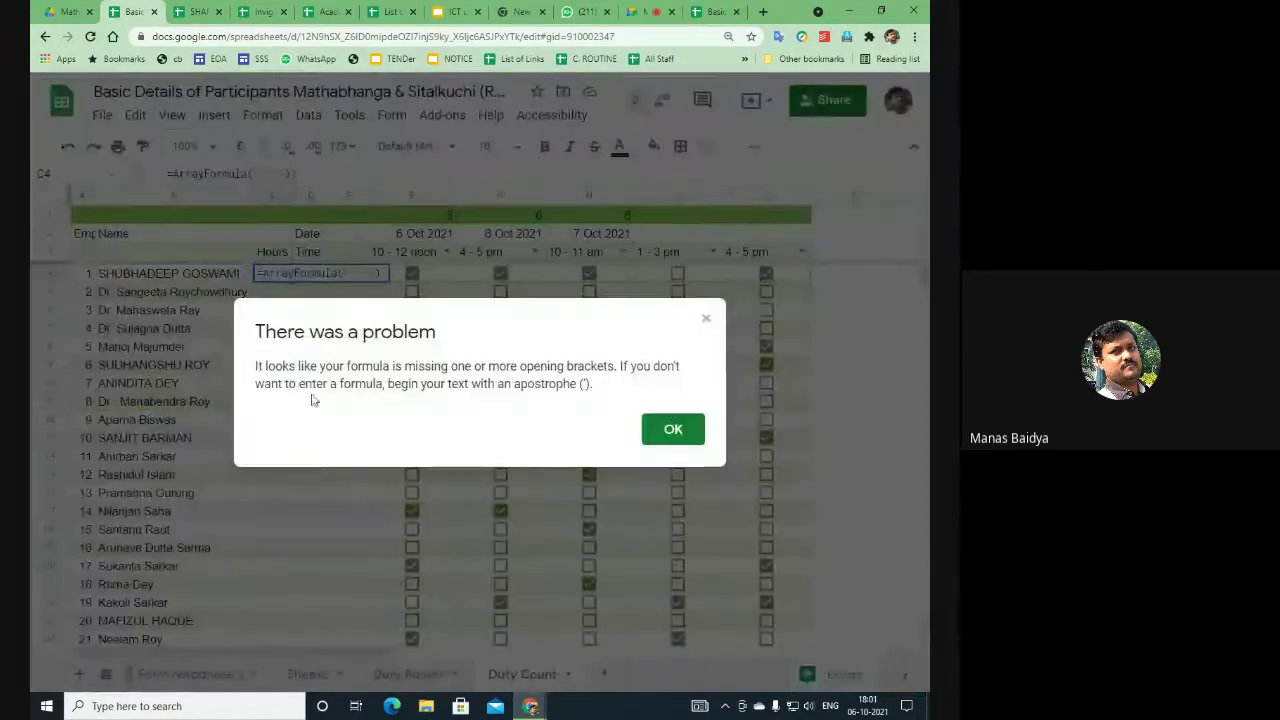
pyautogui.click(645, 430)
pyautogui.click(371, 423)
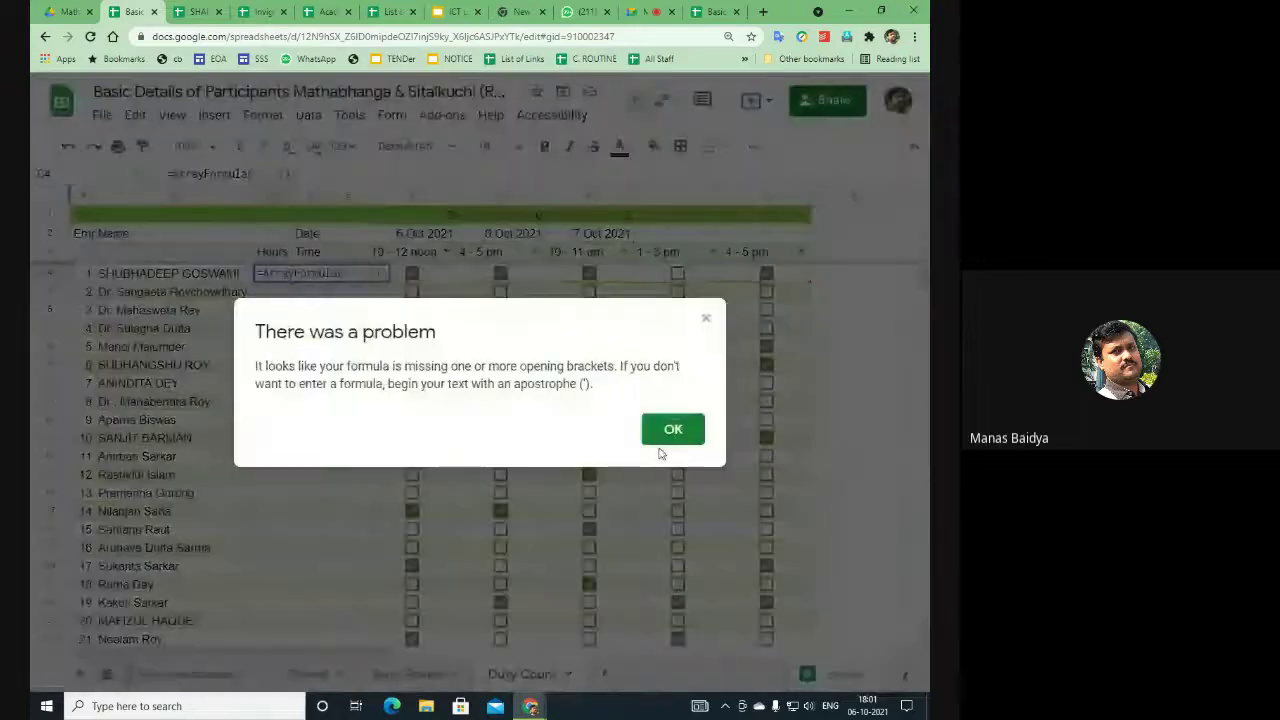
pyautogui.click(706, 320)
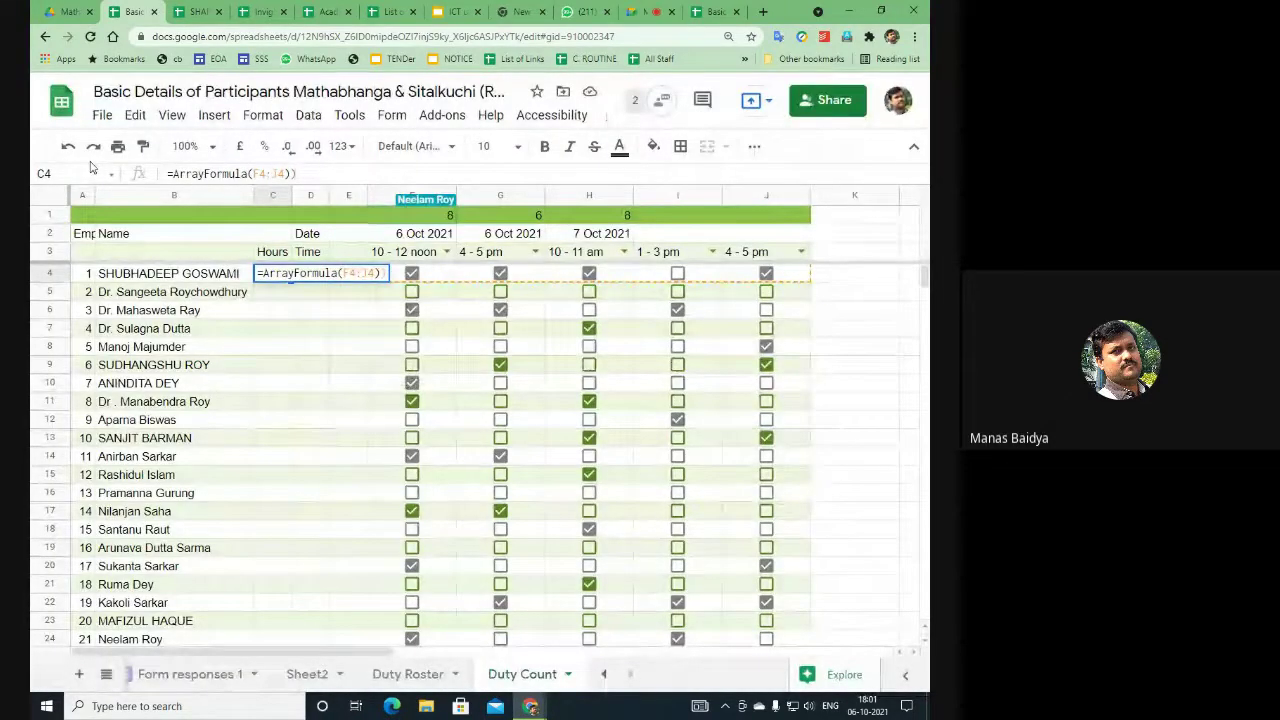
pyautogui.press('Return')
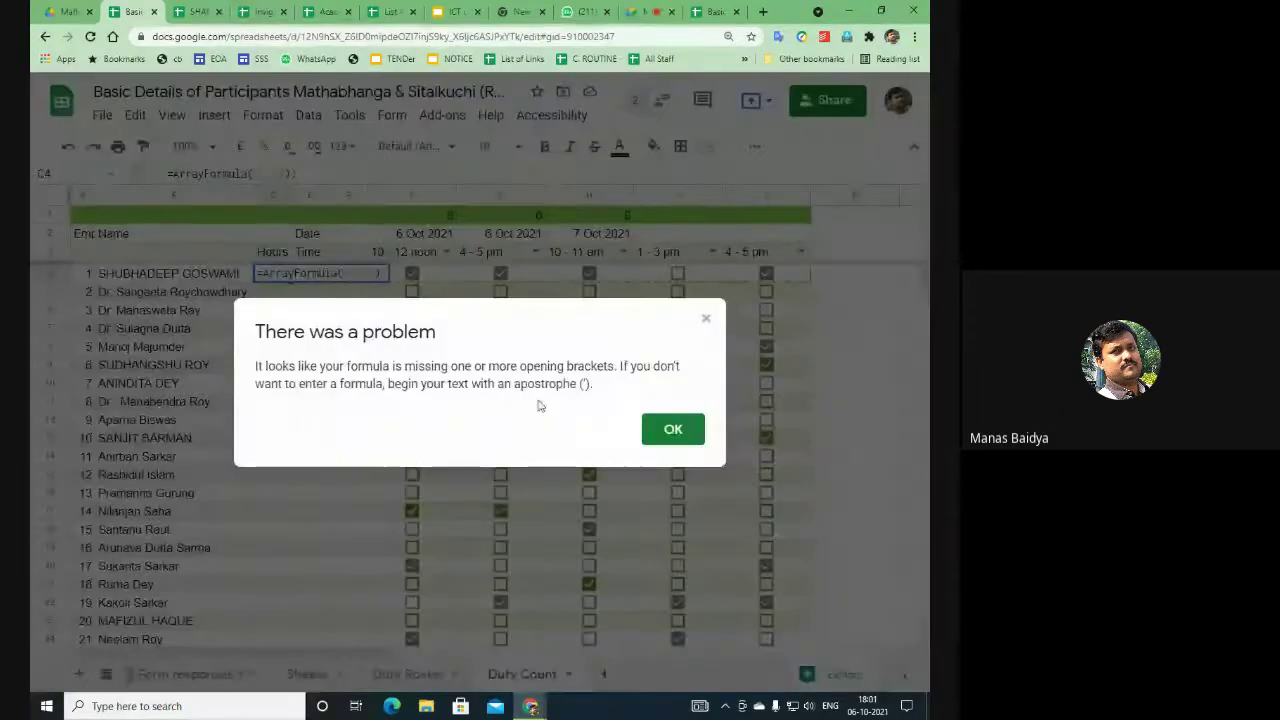
pyautogui.click(666, 429)
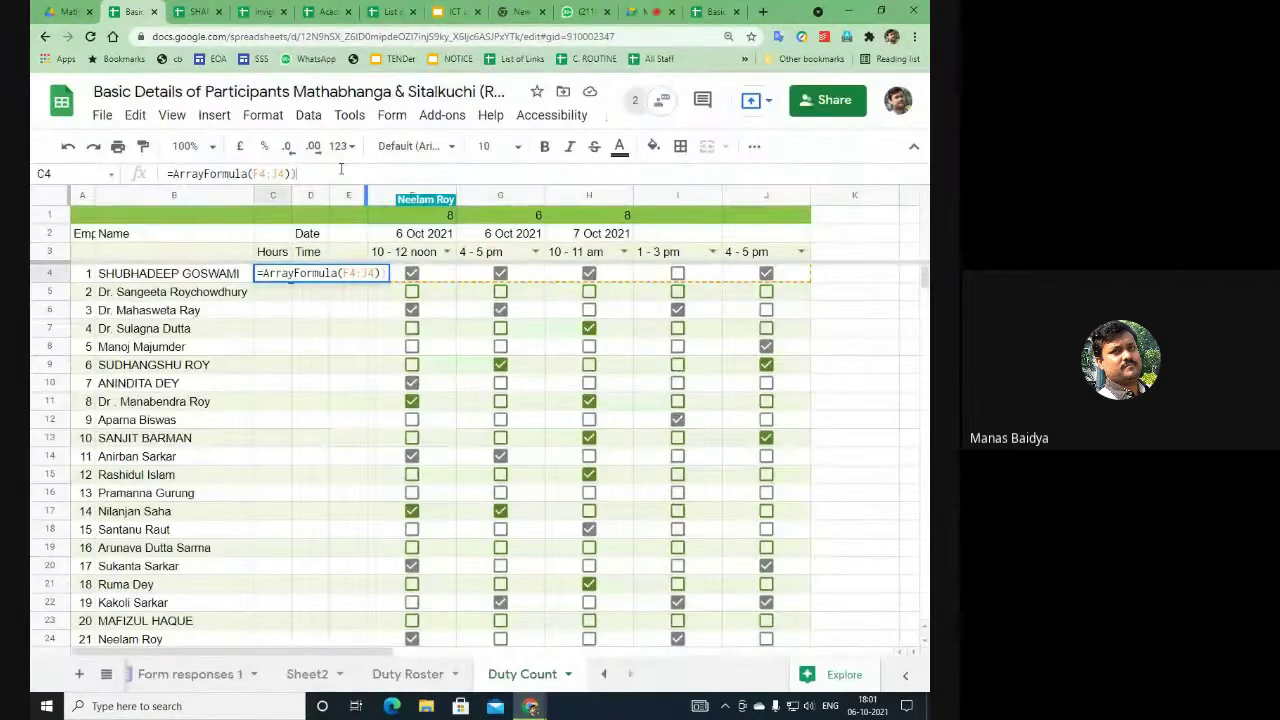
pyautogui.press('BackSpace')
pyautogui.press('Return')
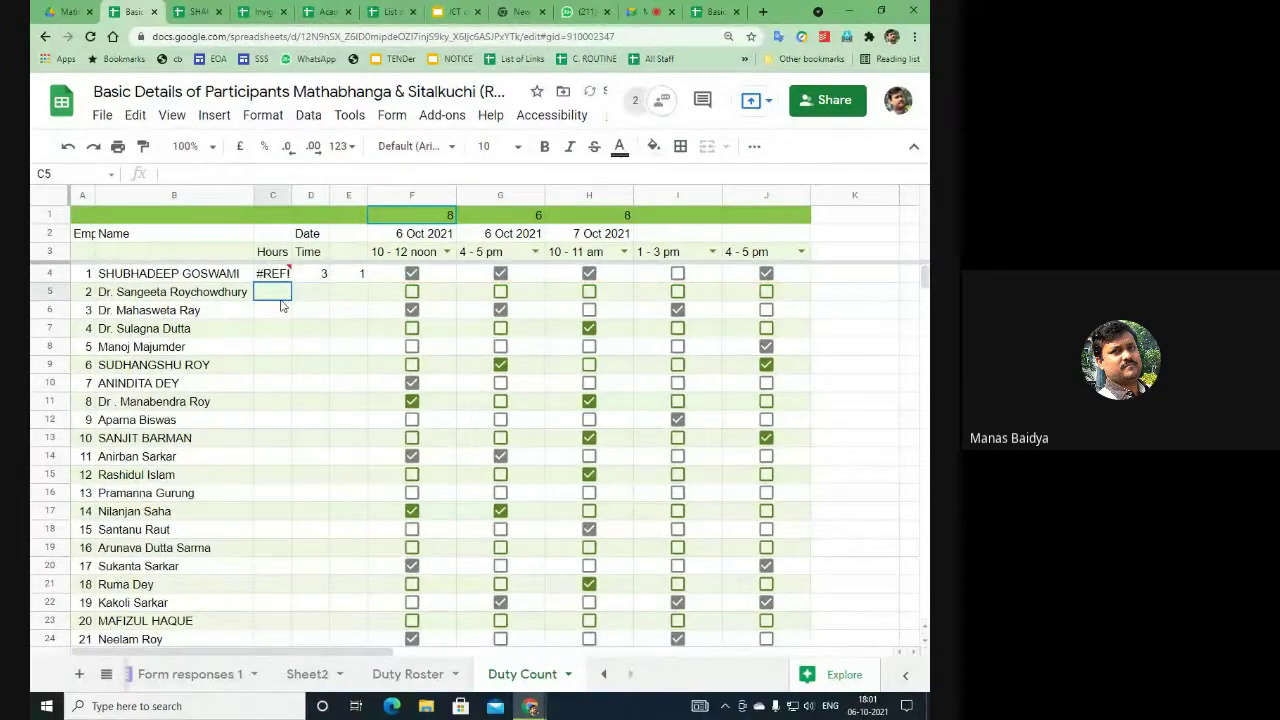
# Step: Replace the ArrayFormula function in C4 with SUM so the cell contains =SUM(F4:J4)
pyautogui.moveTo(280, 296); pyautogui.dragTo(283, 374)
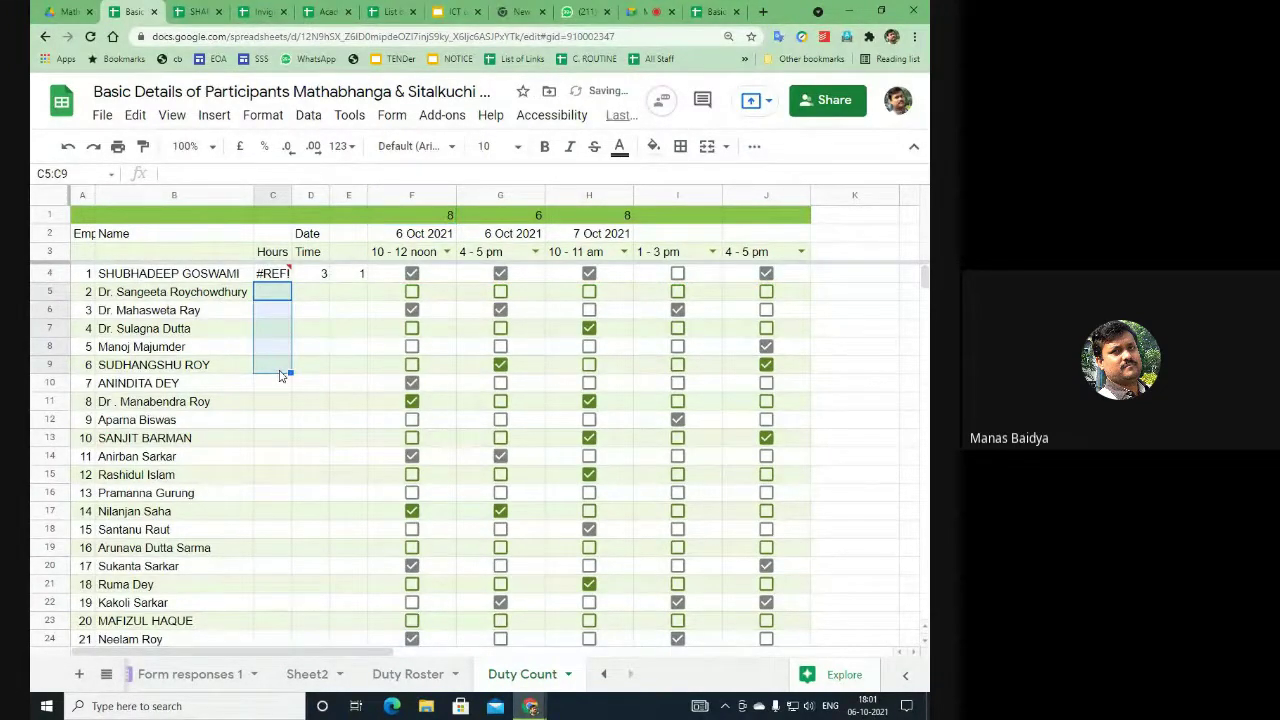
pyautogui.click(270, 273)
pyautogui.doubleClick(260, 272)
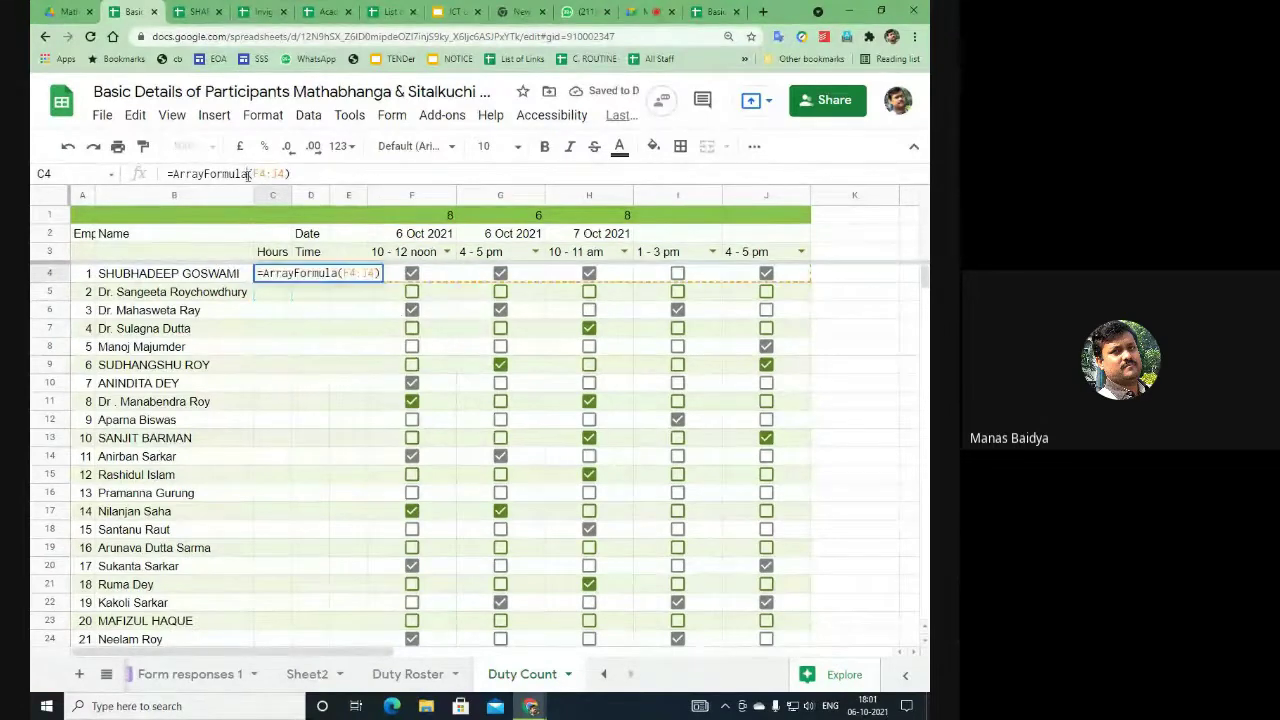
pyautogui.press('BackSpace')
pyautogui.press('BackSpace')
pyautogui.press('BackSpace')
pyautogui.press('BackSpace')
pyautogui.press('BackSpace')
pyautogui.press('BackSpace')
pyautogui.press('BackSpace')
pyautogui.press('BackSpace')
pyautogui.press('BackSpace')
pyautogui.press('BackSpace')
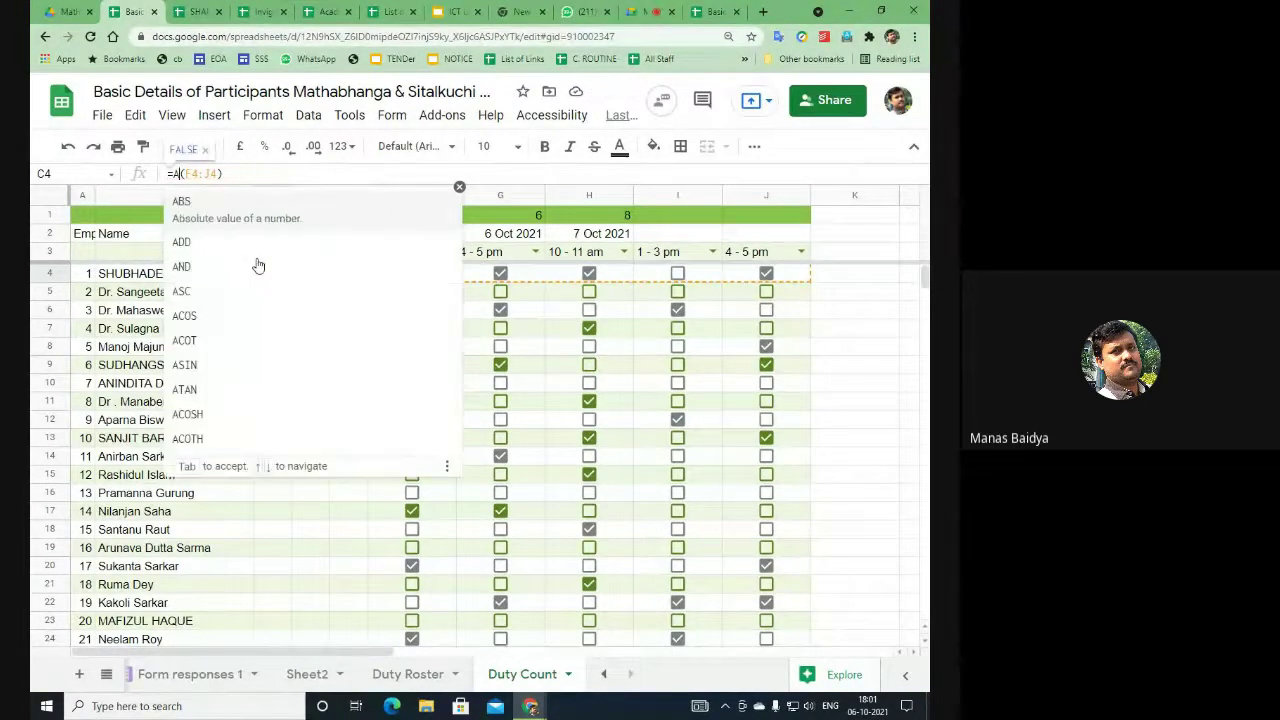
pyautogui.press('BackSpace')
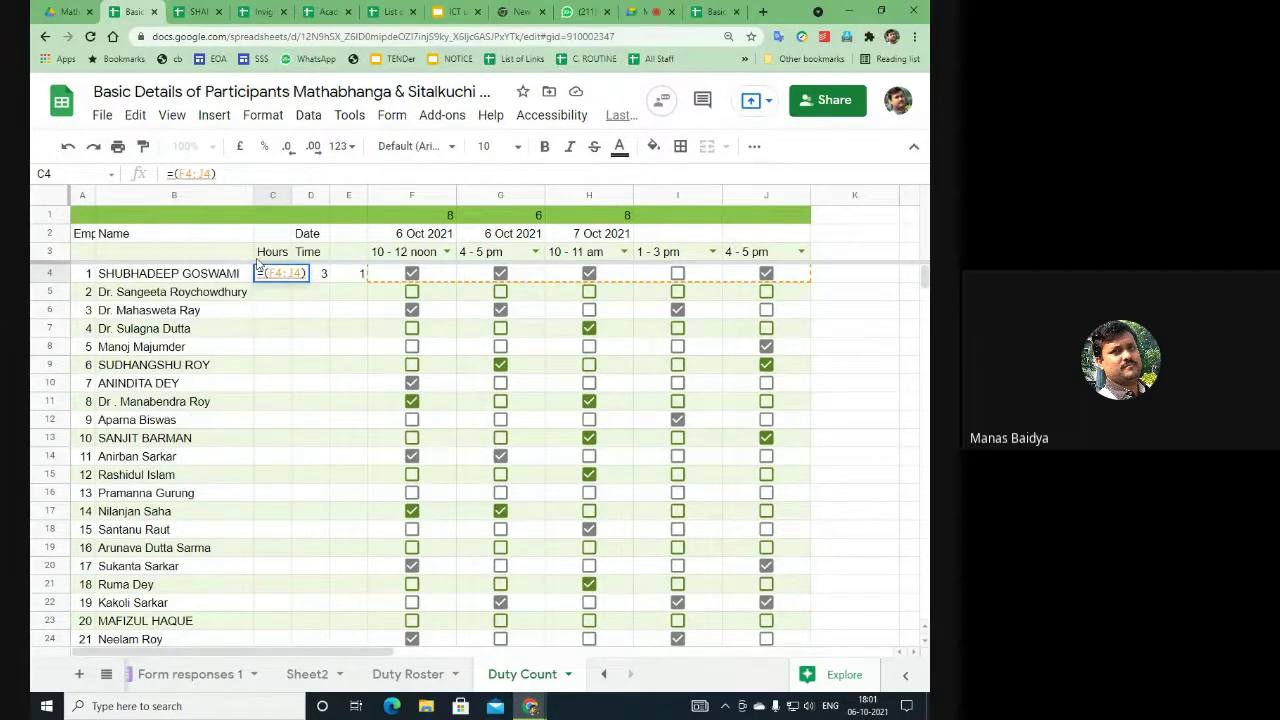
pyautogui.write('sum')
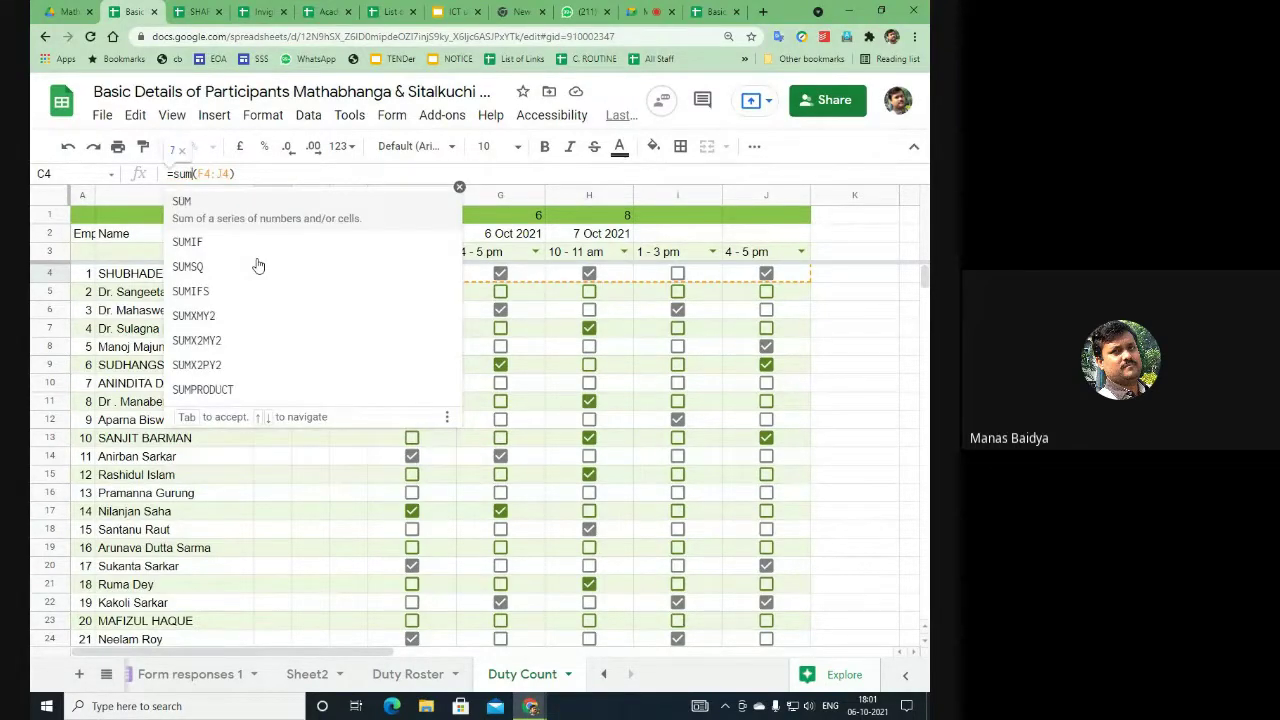
pyautogui.click(220, 206)
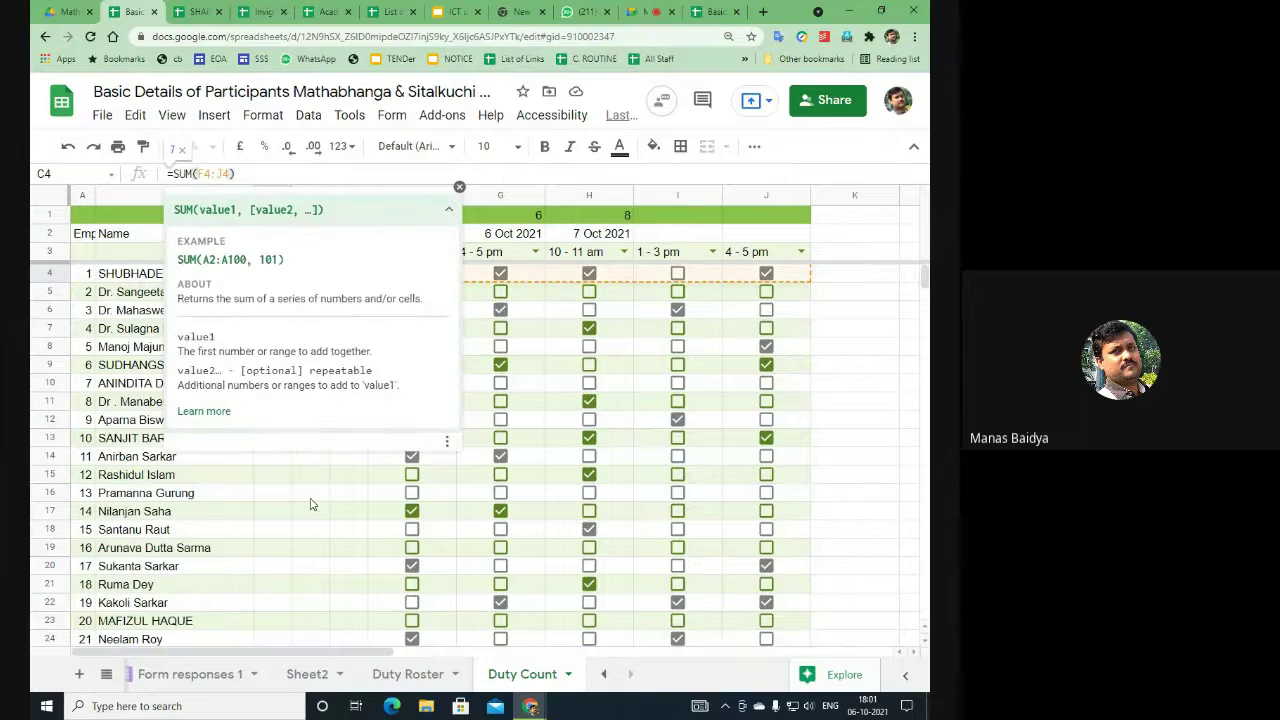
pyautogui.press('Return')
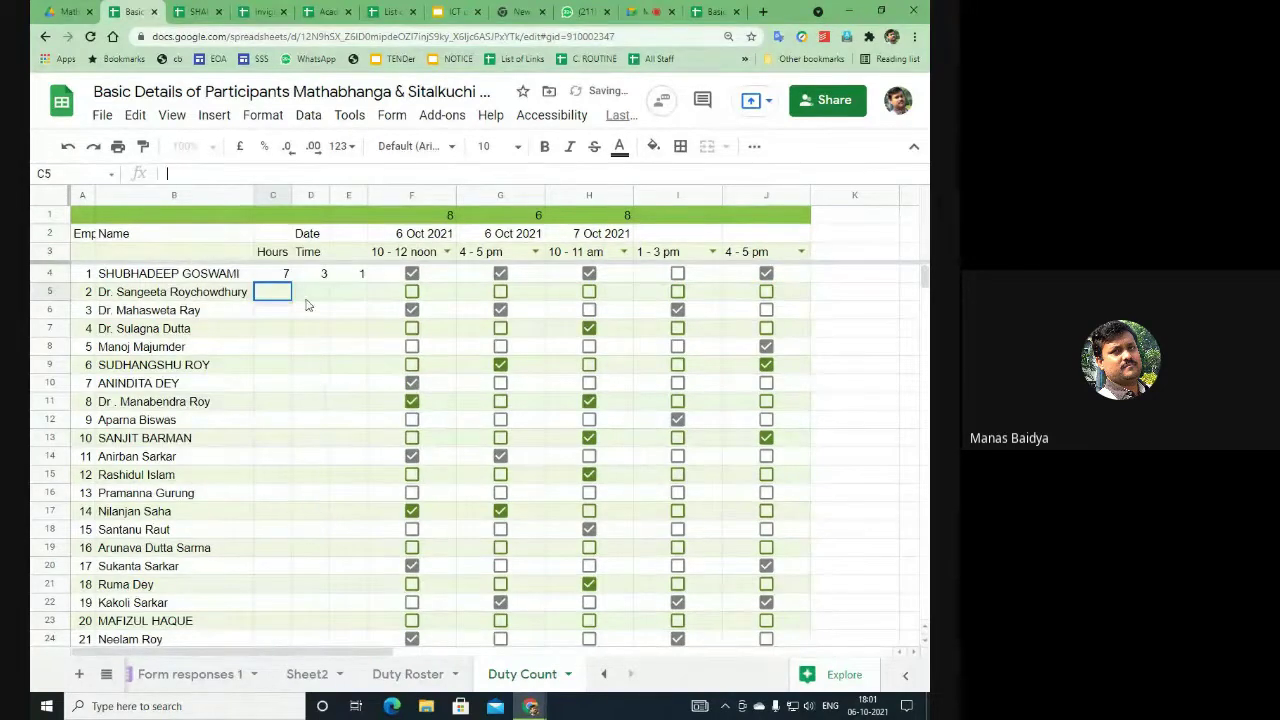
pyautogui.doubleClick(278, 276)
pyautogui.click(305, 494)
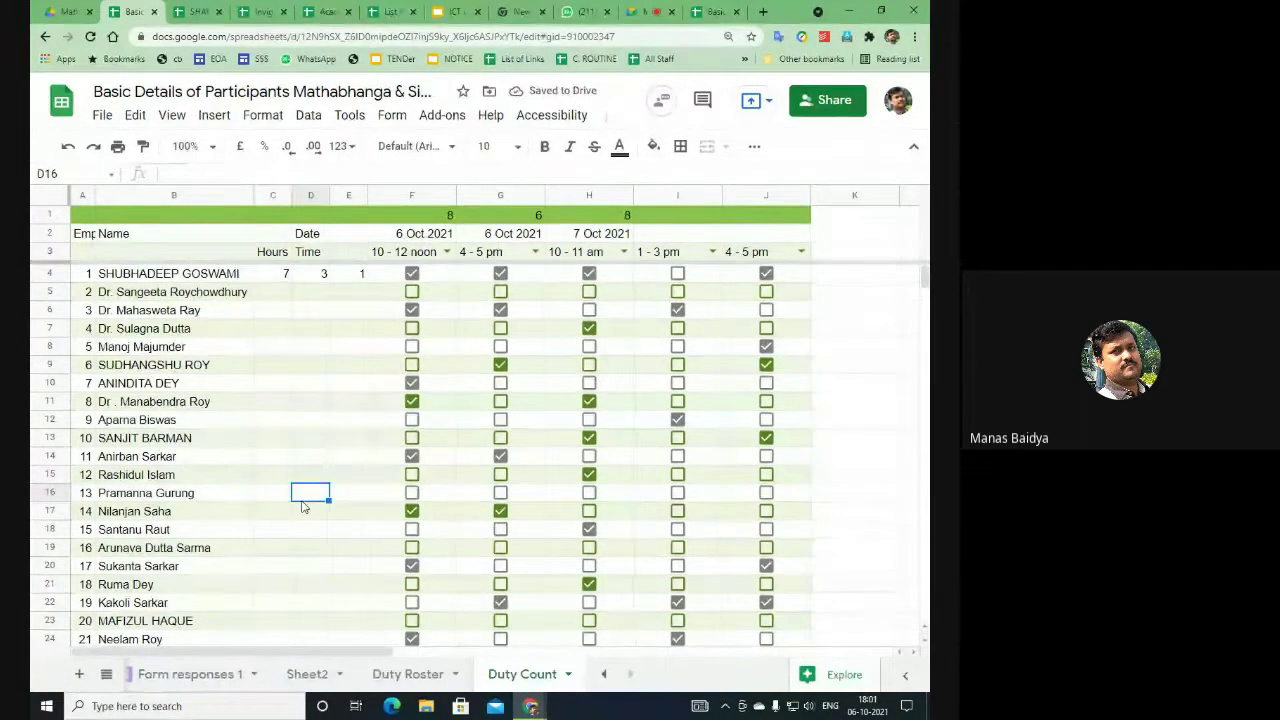
# Step: Open the Duty Roster sheet and inspect the Count formula in C3
pyautogui.click(388, 678)
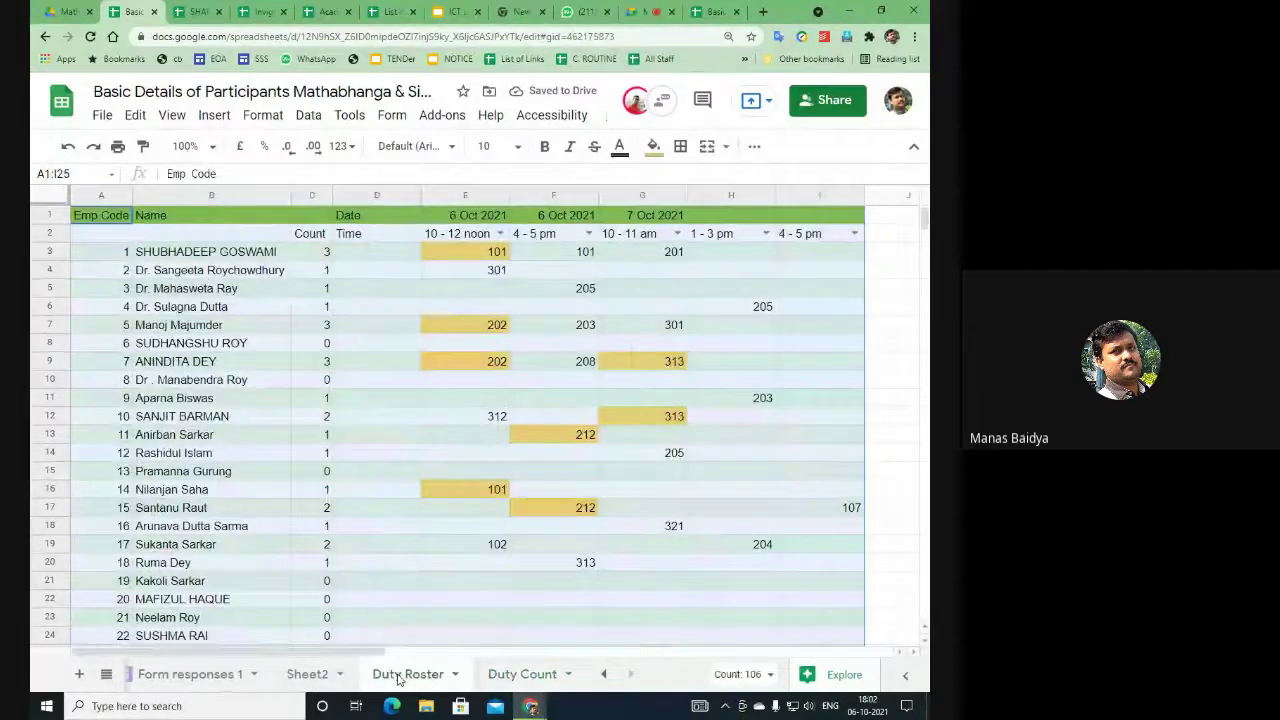
pyautogui.click(308, 256)
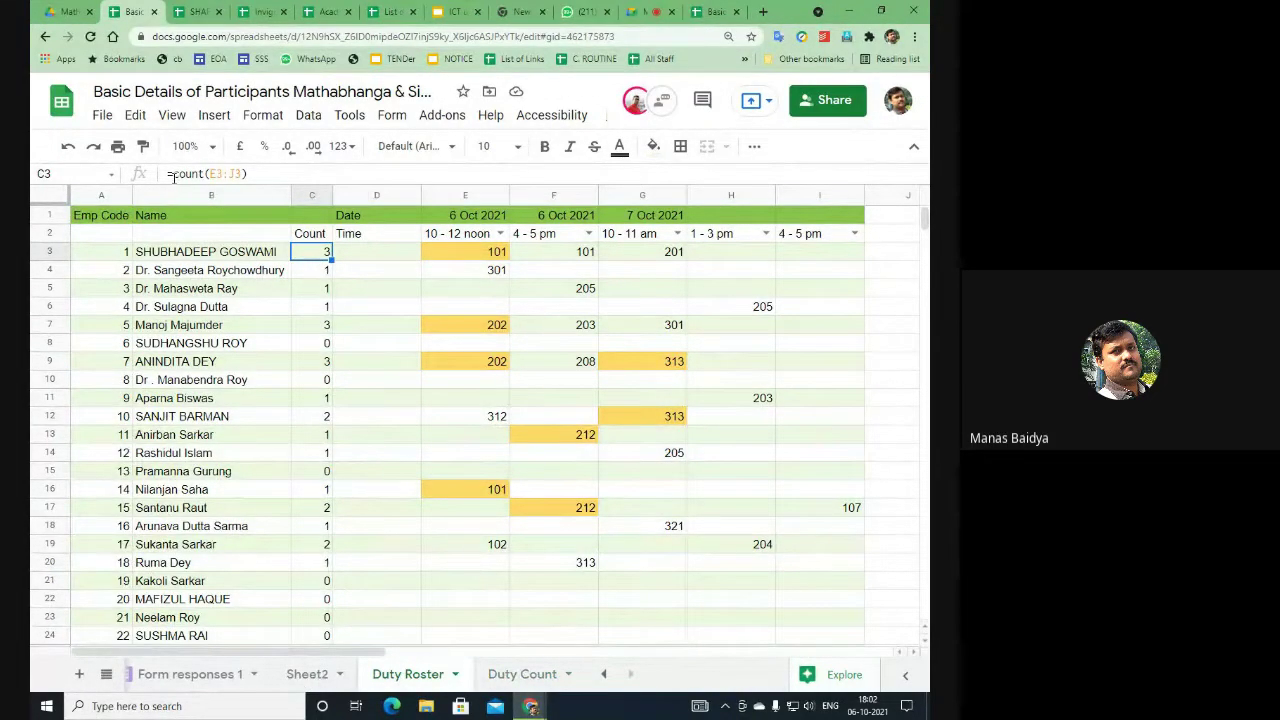
# Step: Check the Drive folder, then look through the linked files in the List of Links of My Creations spreadsheet
pyautogui.click(64, 12)
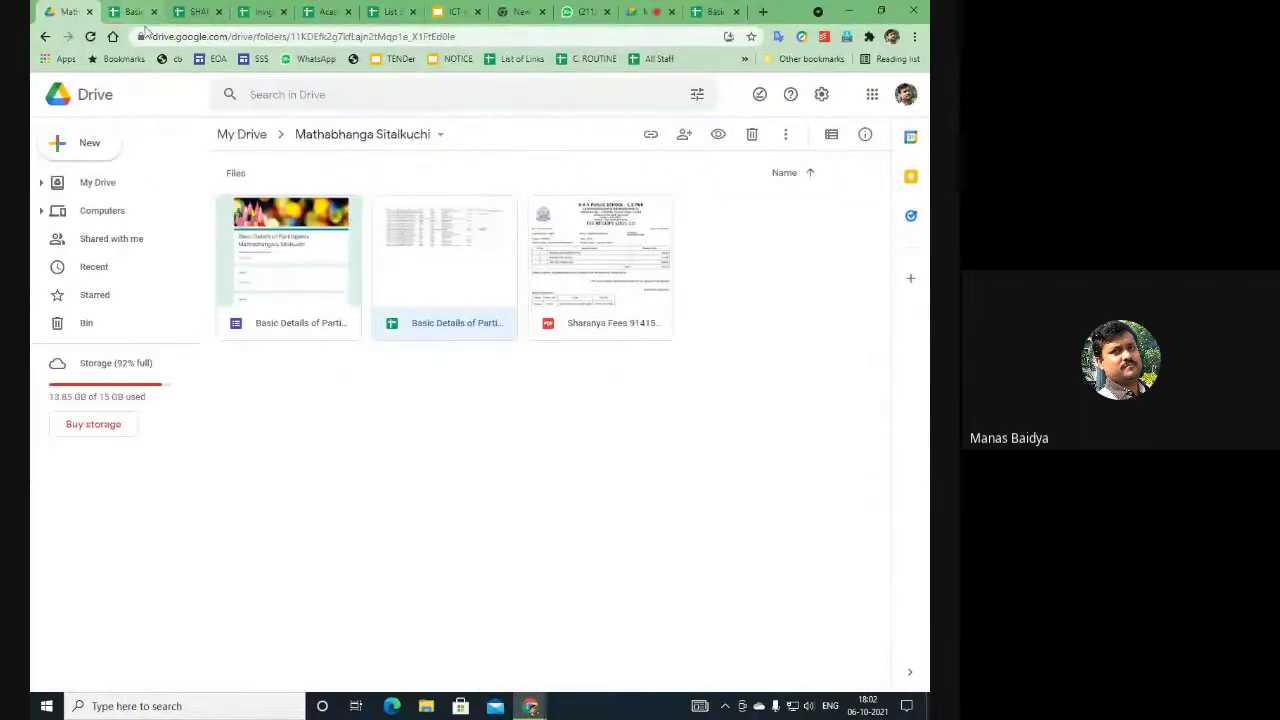
pyautogui.click(343, 94)
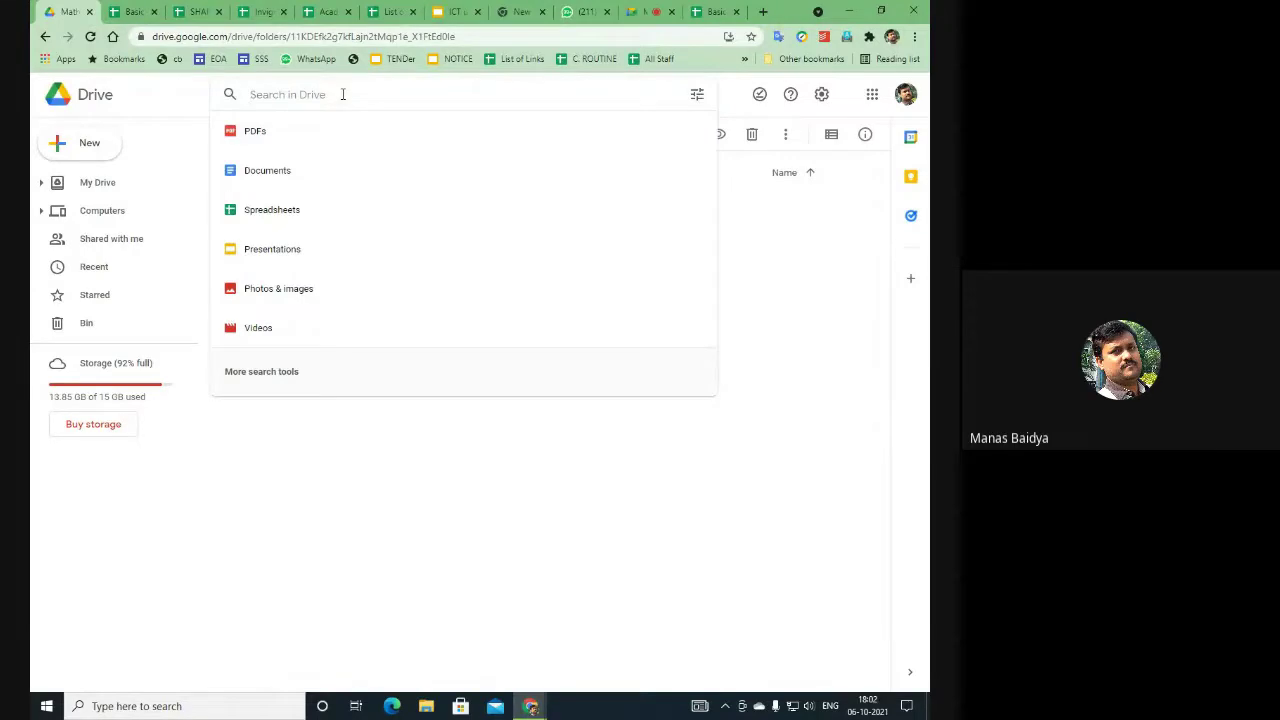
pyautogui.click(388, 12)
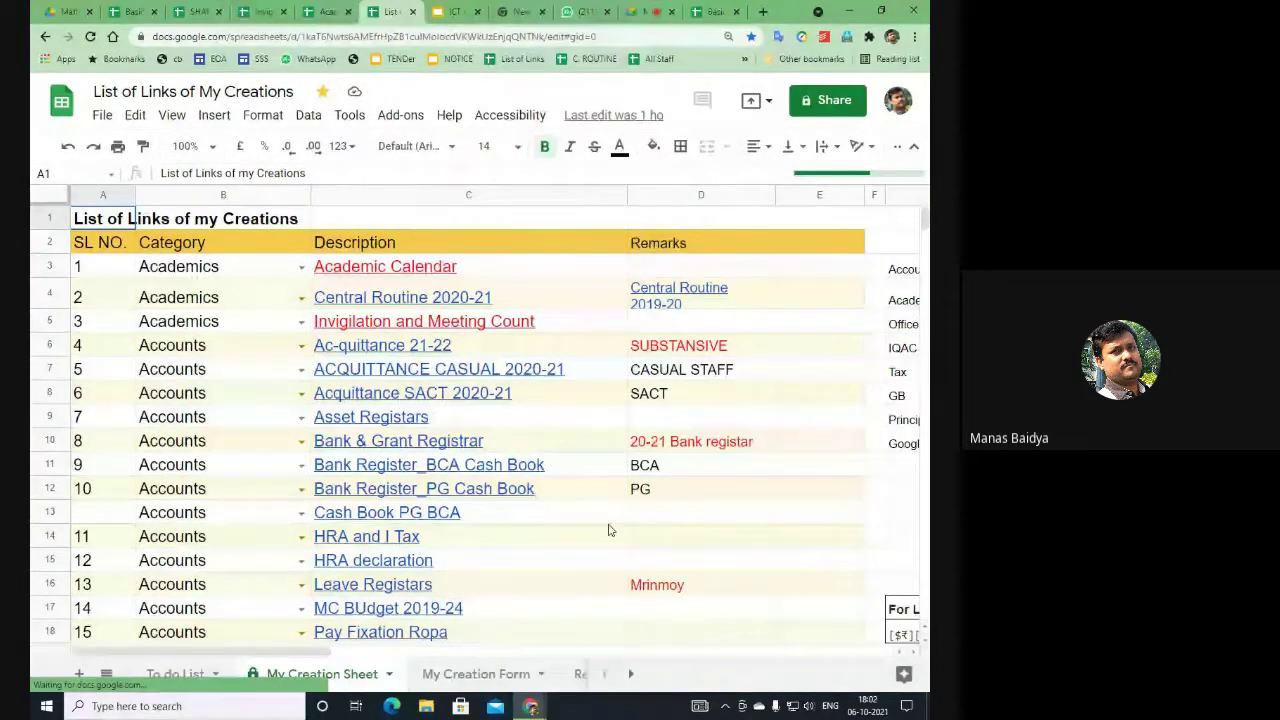
pyautogui.moveTo(610, 530)
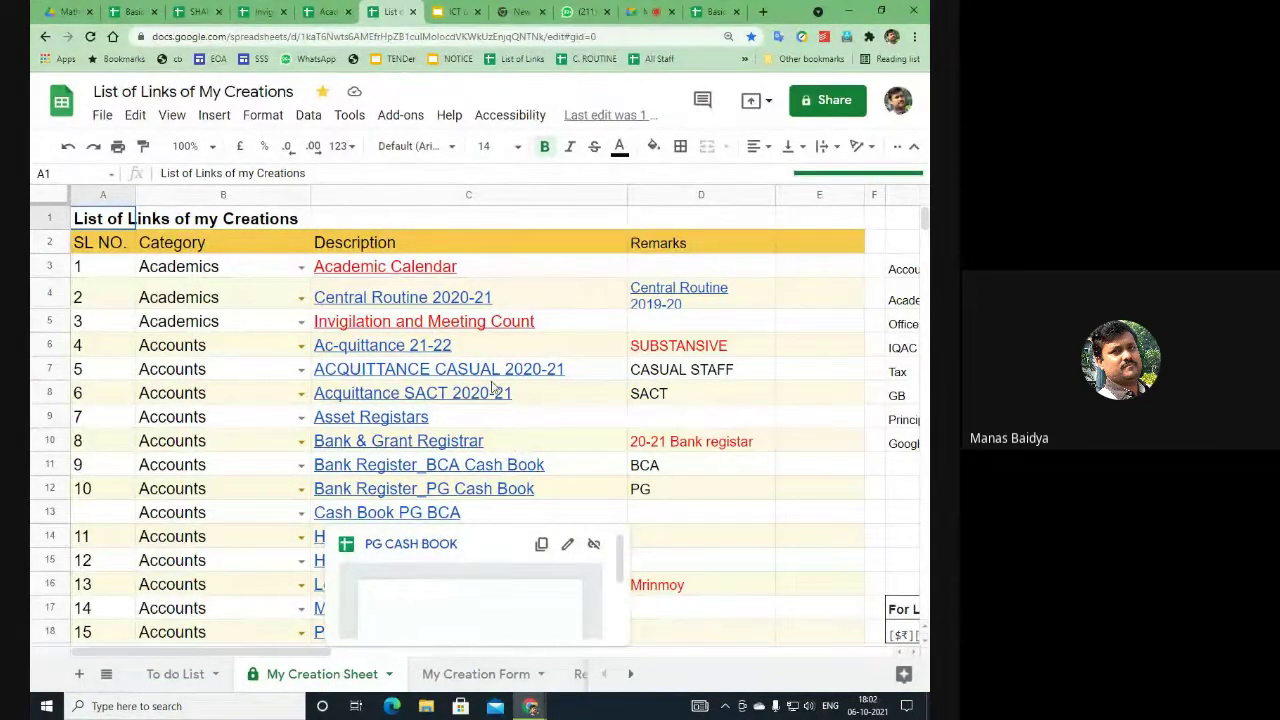
pyautogui.scroll(-1, 458, 395)
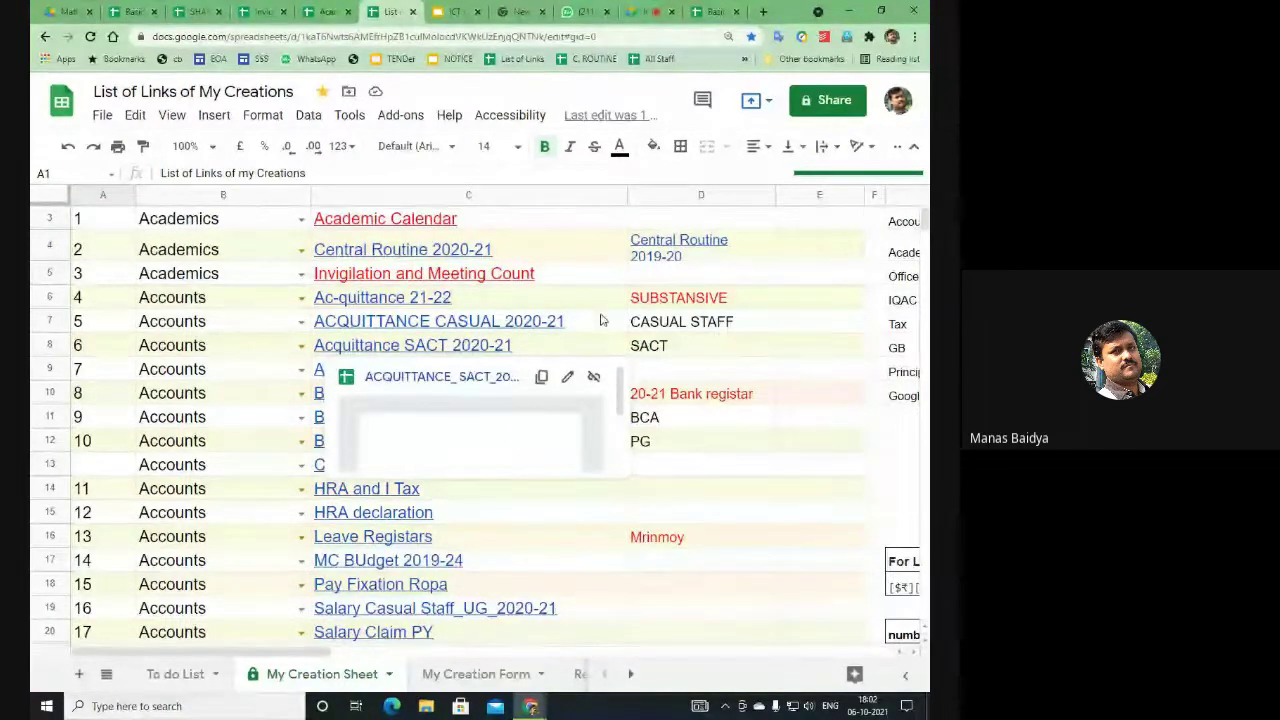
# Step: Open the Malda College site in a new browser tab and go to its Professional Activities of the Staff page
pyautogui.click(763, 11)
pyautogui.click(214, 58)
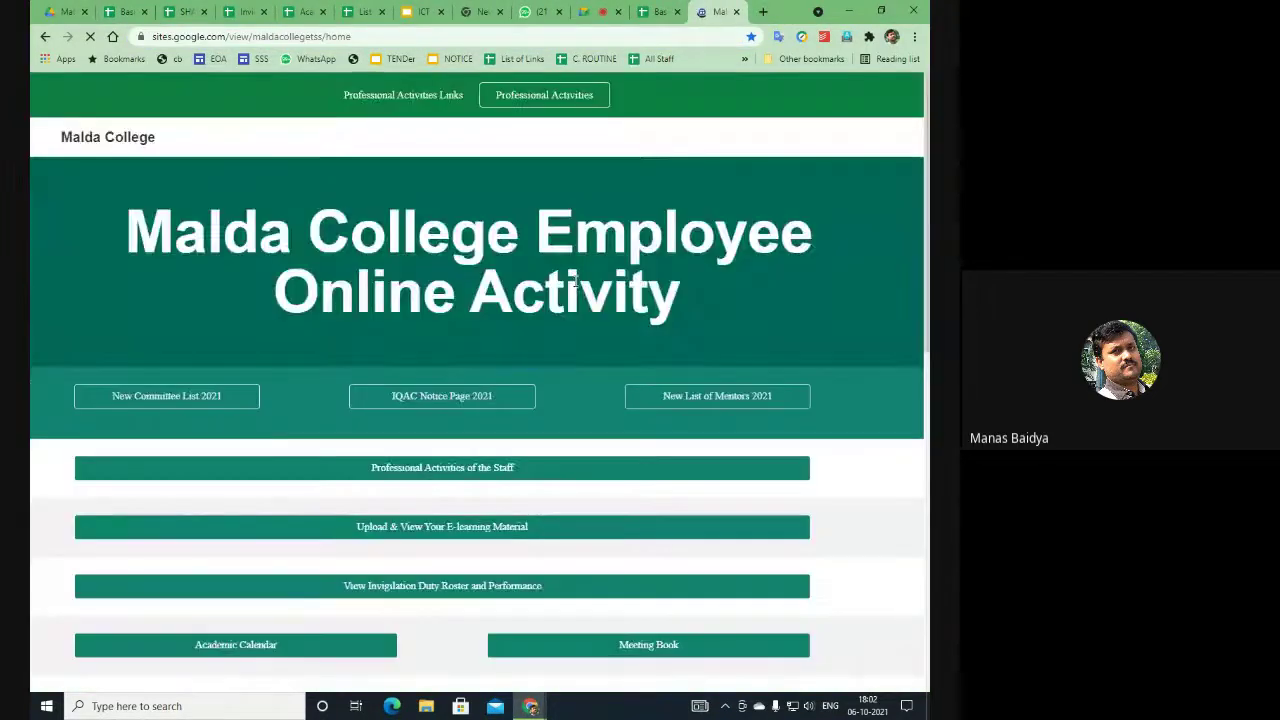
pyautogui.scroll(-3, 544, 306)
pyautogui.click(480, 329)
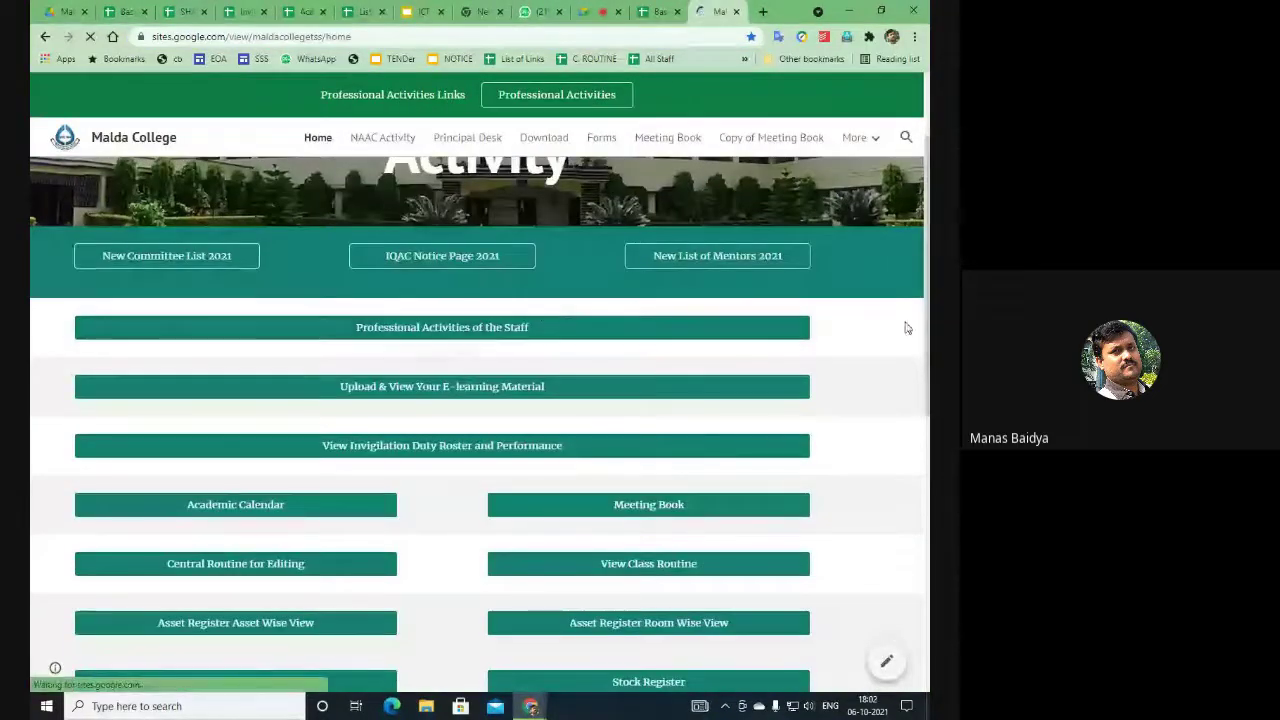
# Step: Review the E-Diary Teachers Links and open the form for submitting e-Diary details during College Hours
pyautogui.scroll(-5, 776, 360)
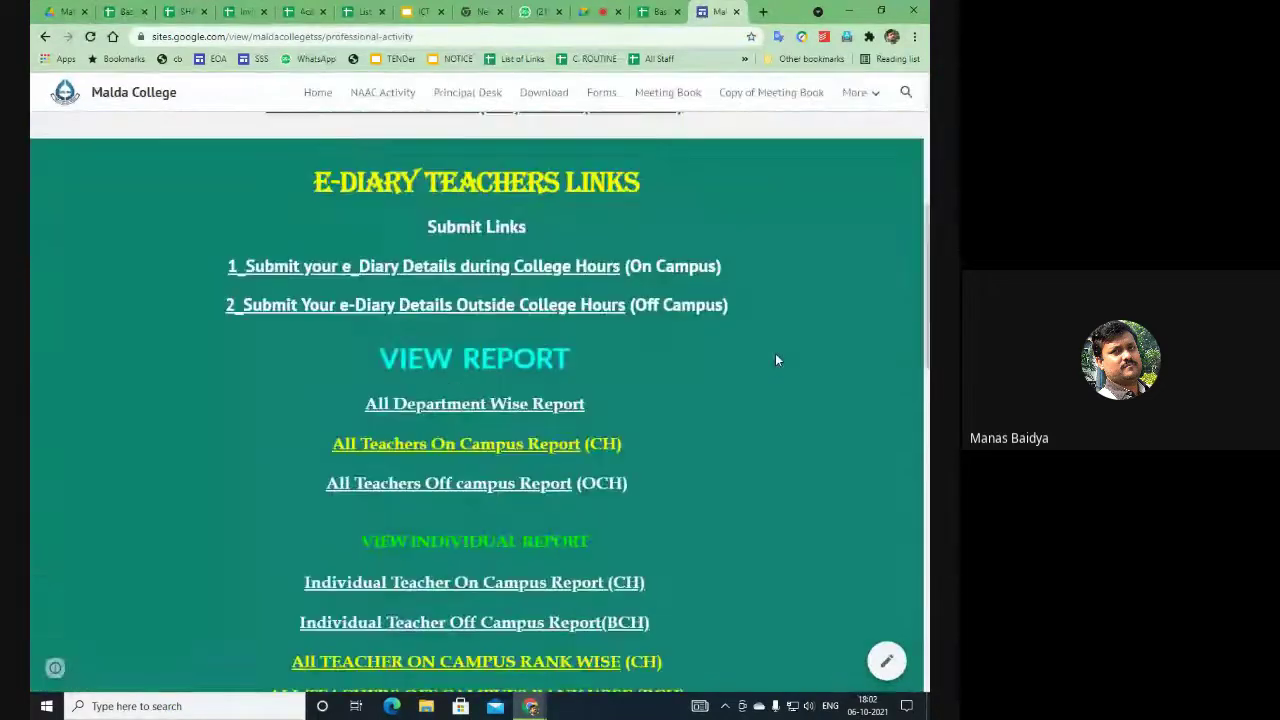
pyautogui.scroll(-1, 776, 360)
pyautogui.scroll(1, 776, 360)
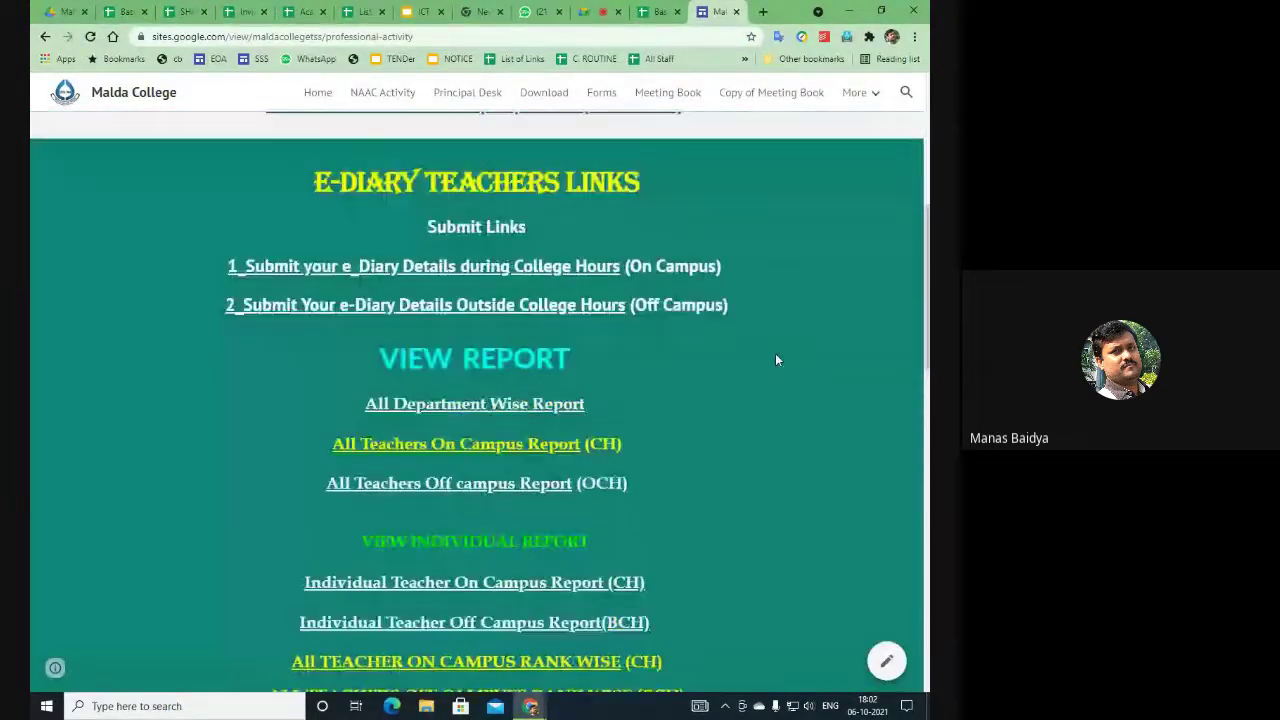
pyautogui.scroll(-2, 776, 360)
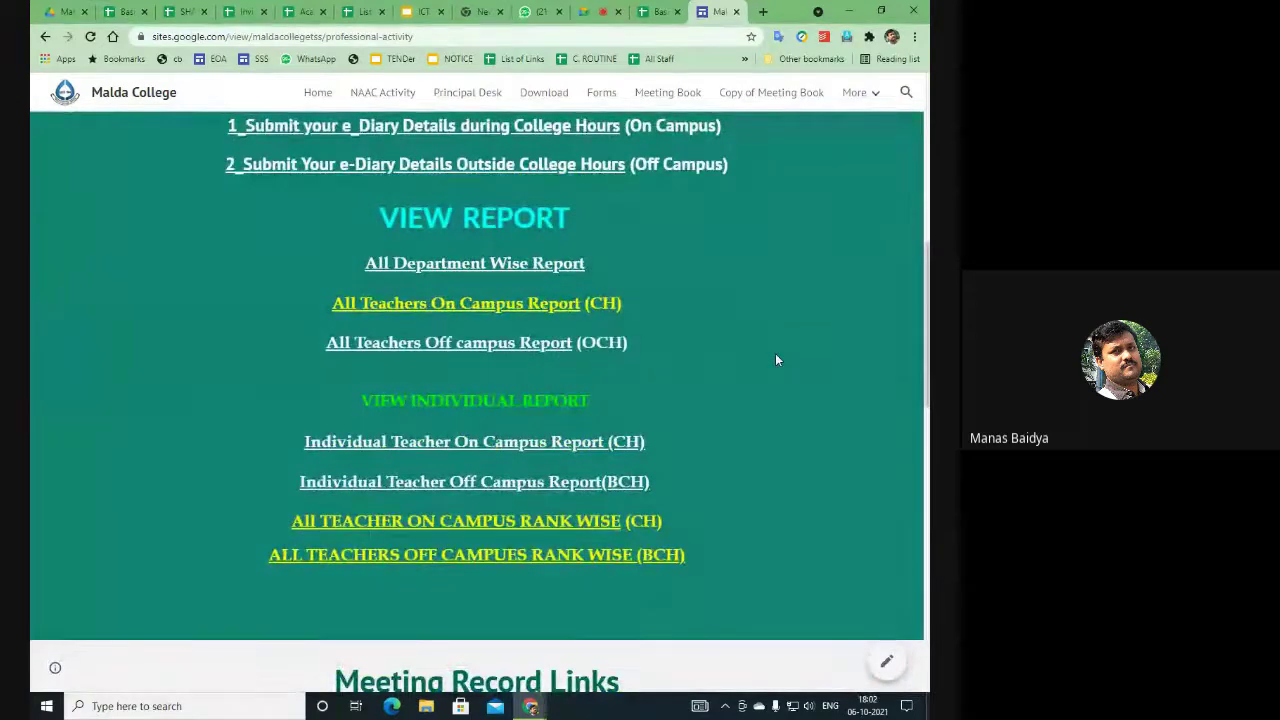
pyautogui.scroll(1, 776, 360)
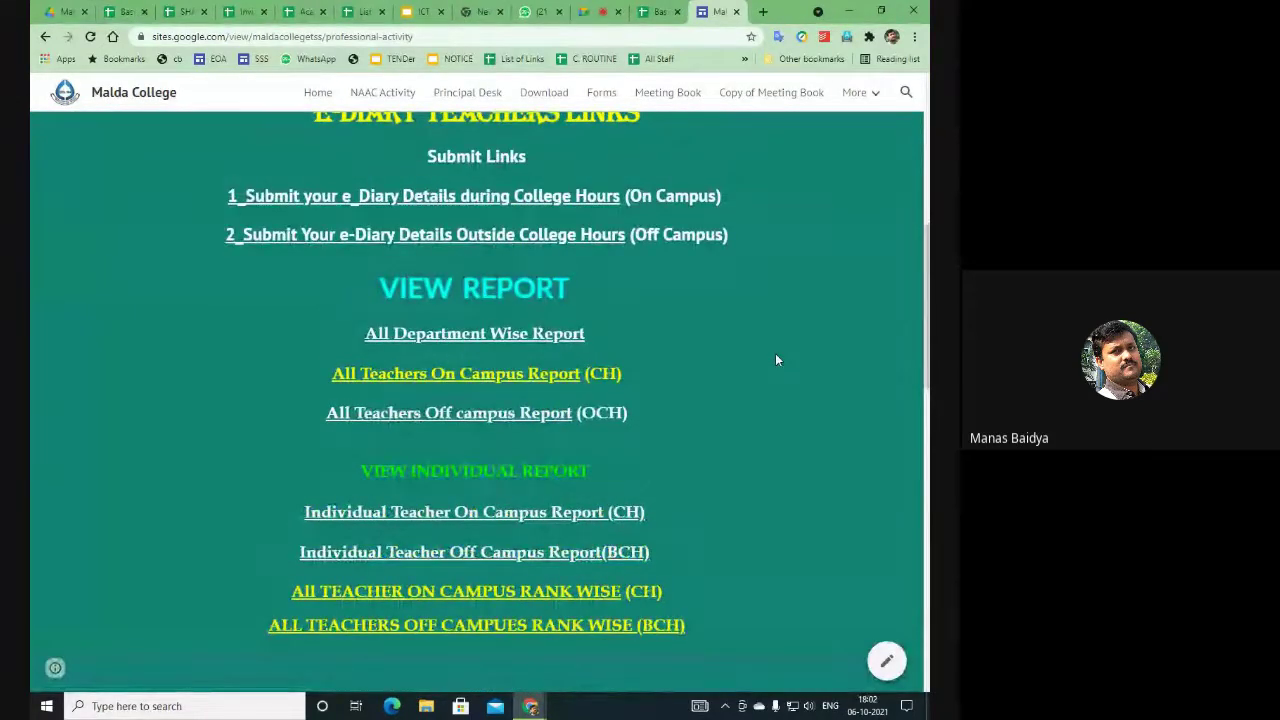
pyautogui.scroll(1, 775, 360)
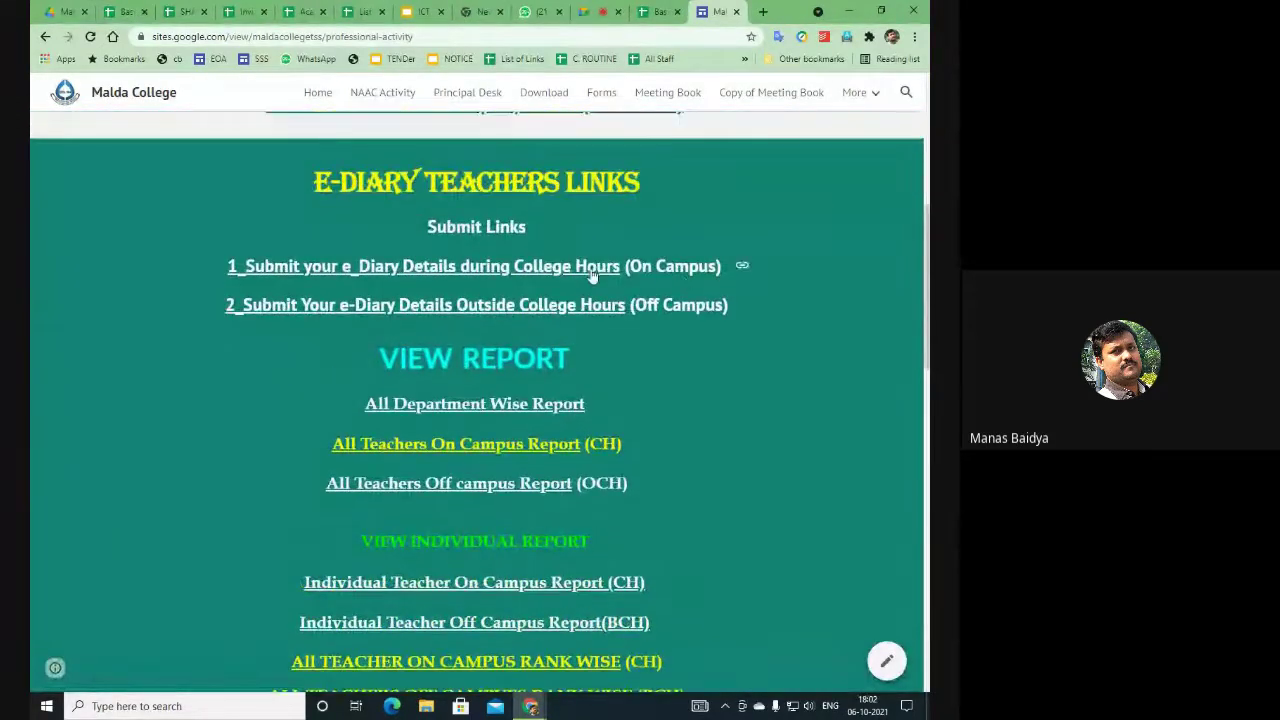
pyautogui.click(520, 268)
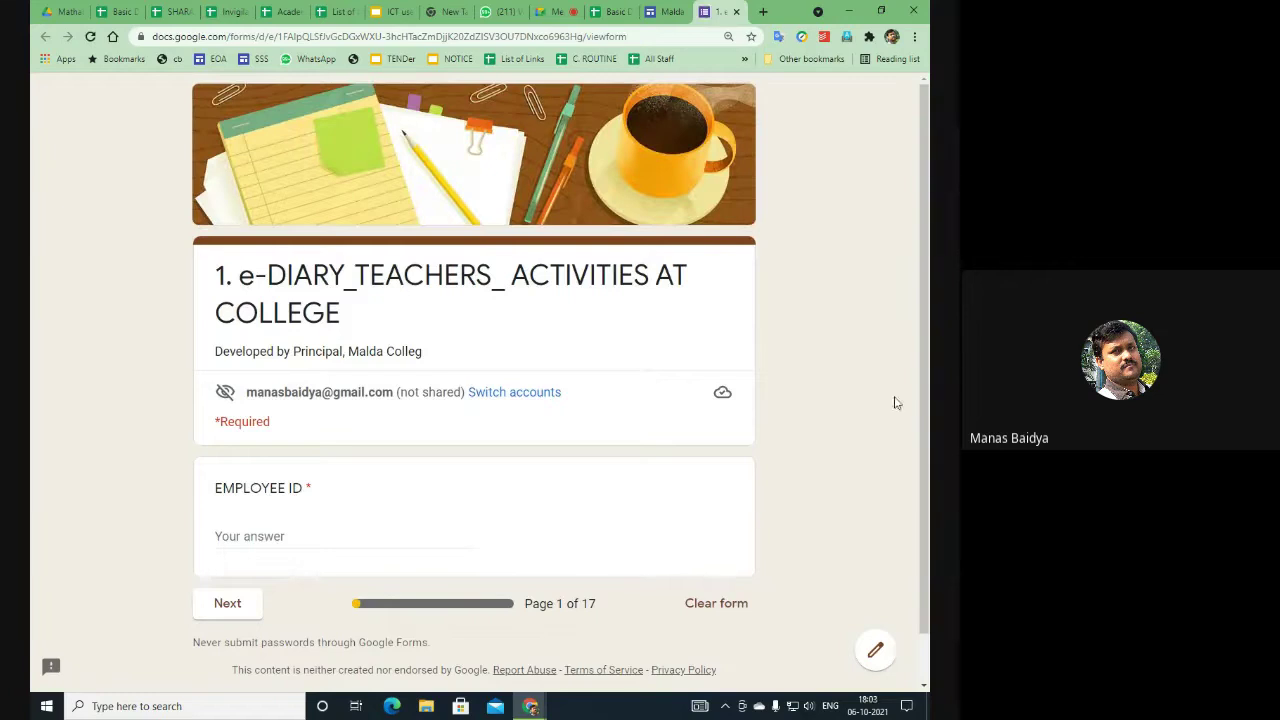
# Step: Open the e-Diary form for editing and view its responses in the linked spreadsheet
pyautogui.click(877, 655)
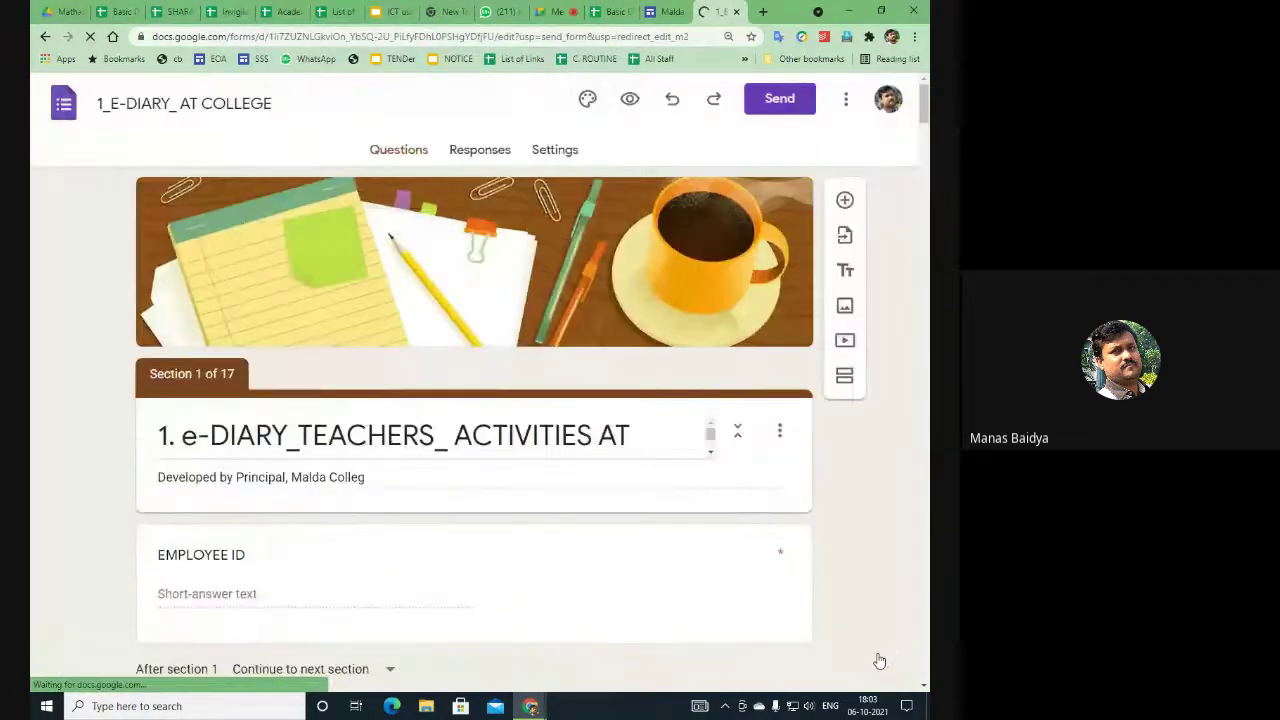
pyautogui.click(485, 152)
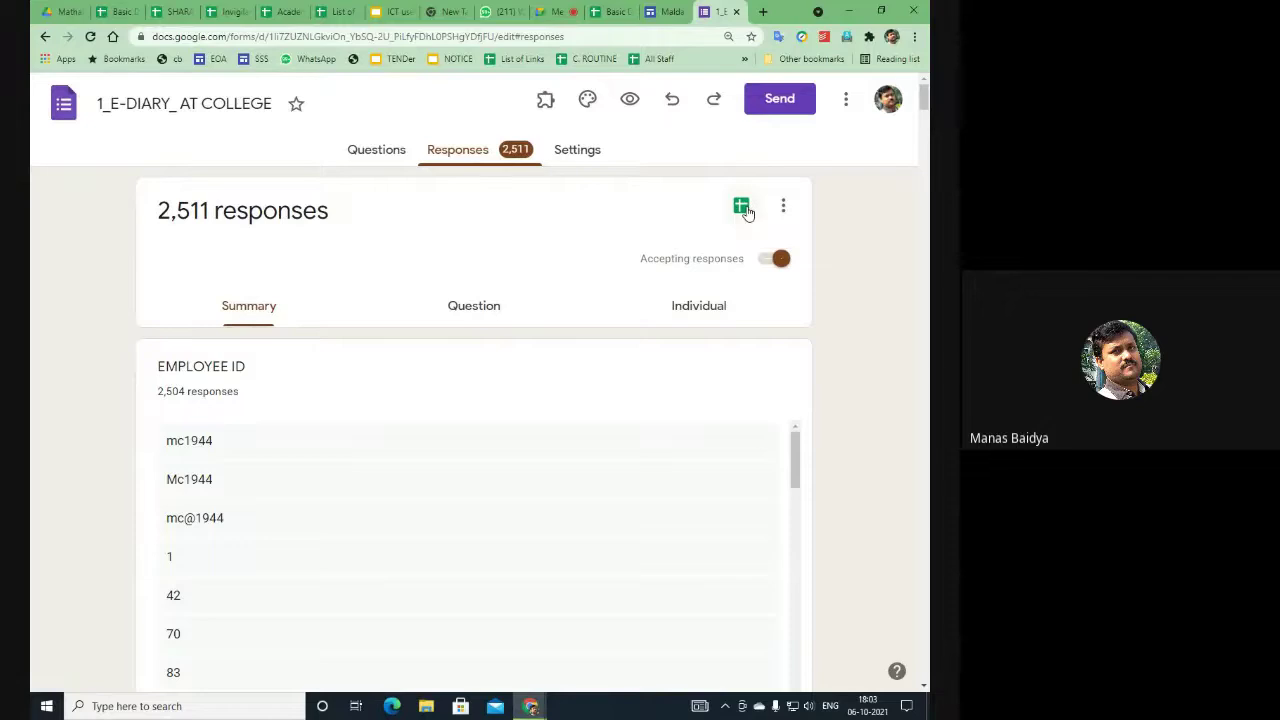
pyautogui.click(743, 208)
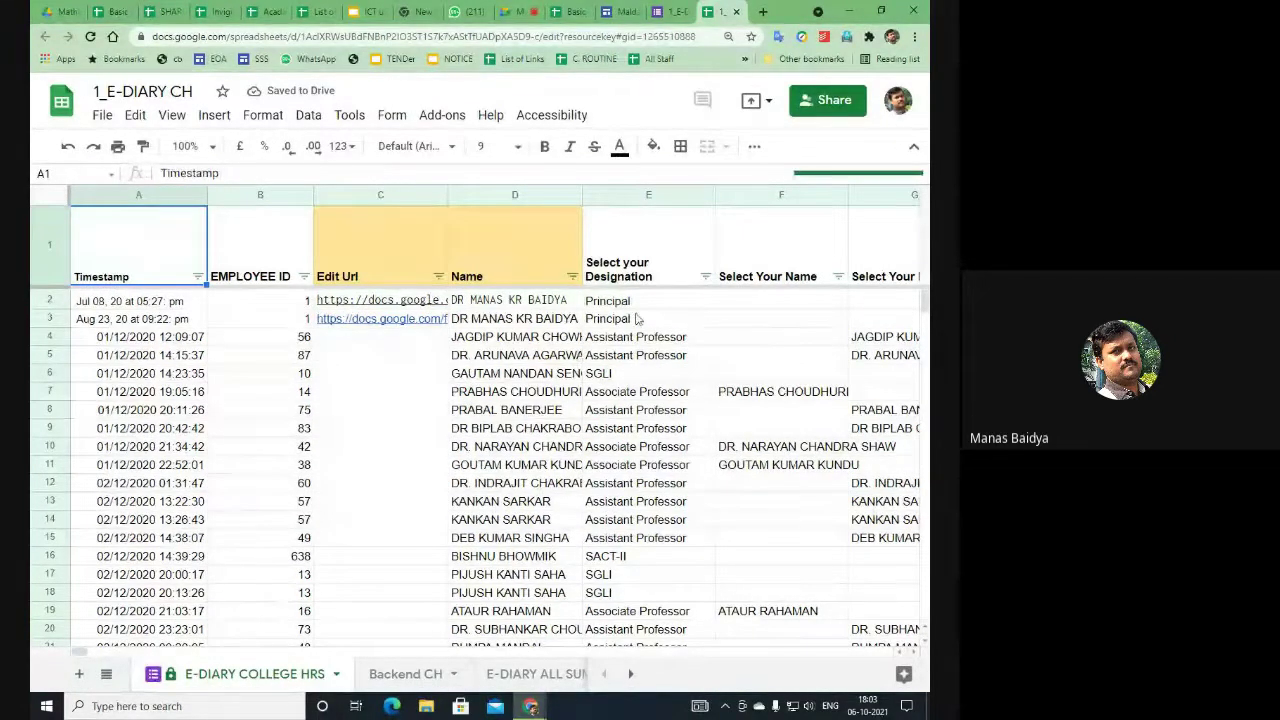
# Step: Examine the response sheet's column headings from Name through MONTH VIEW to DATE
pyautogui.click(512, 277)
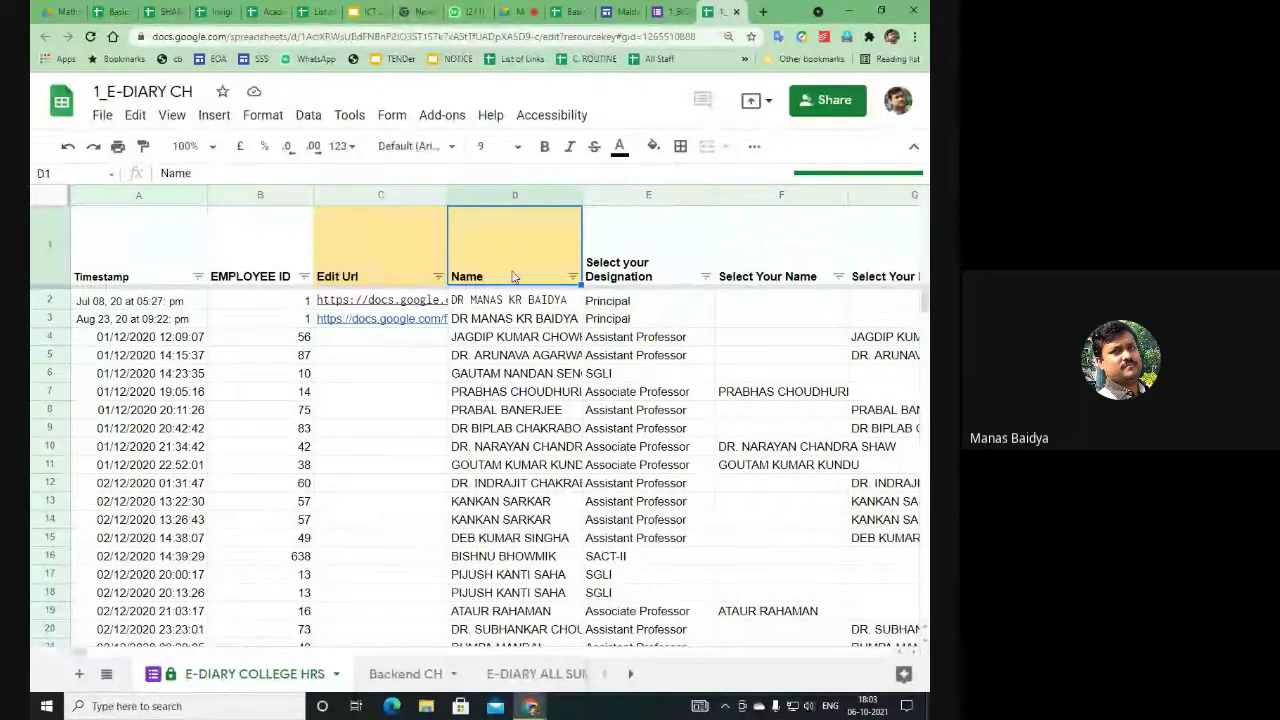
pyautogui.press('Right')
pyautogui.press('Right')
pyautogui.press('Right')
pyautogui.press('Right')
pyautogui.press('Right')
pyautogui.press('Right')
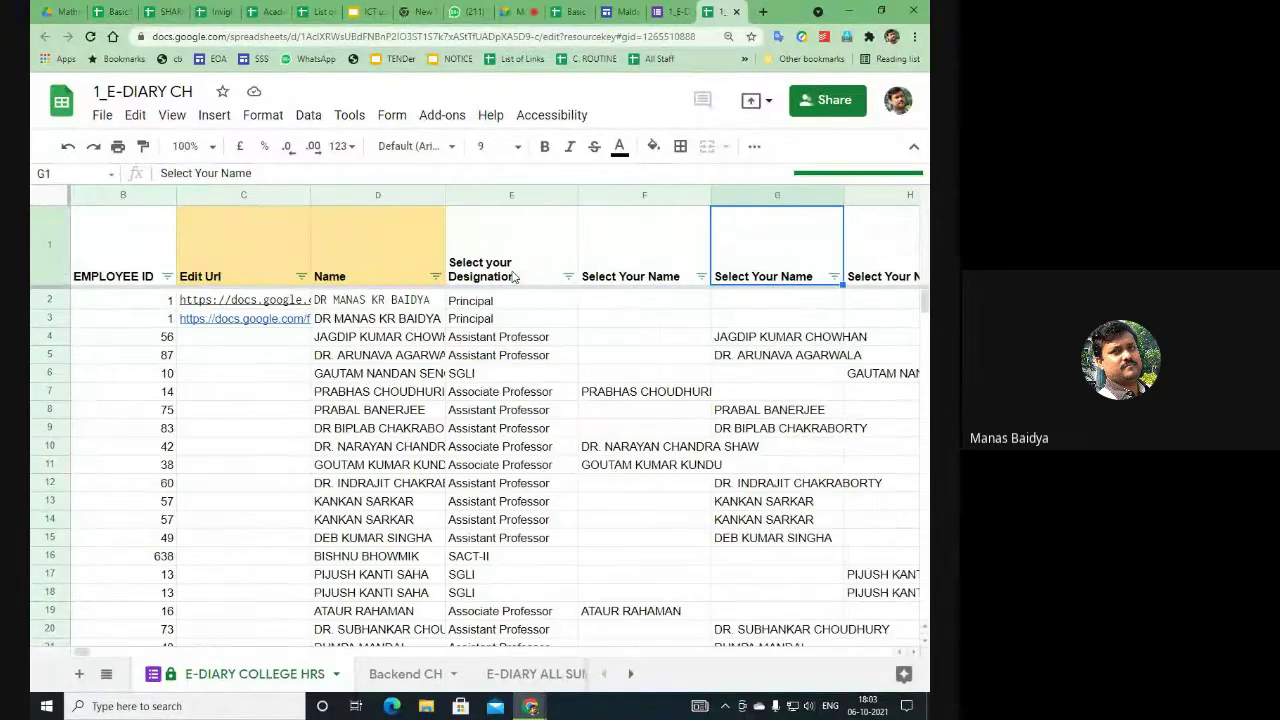
pyautogui.press('Right')
pyautogui.press('Right')
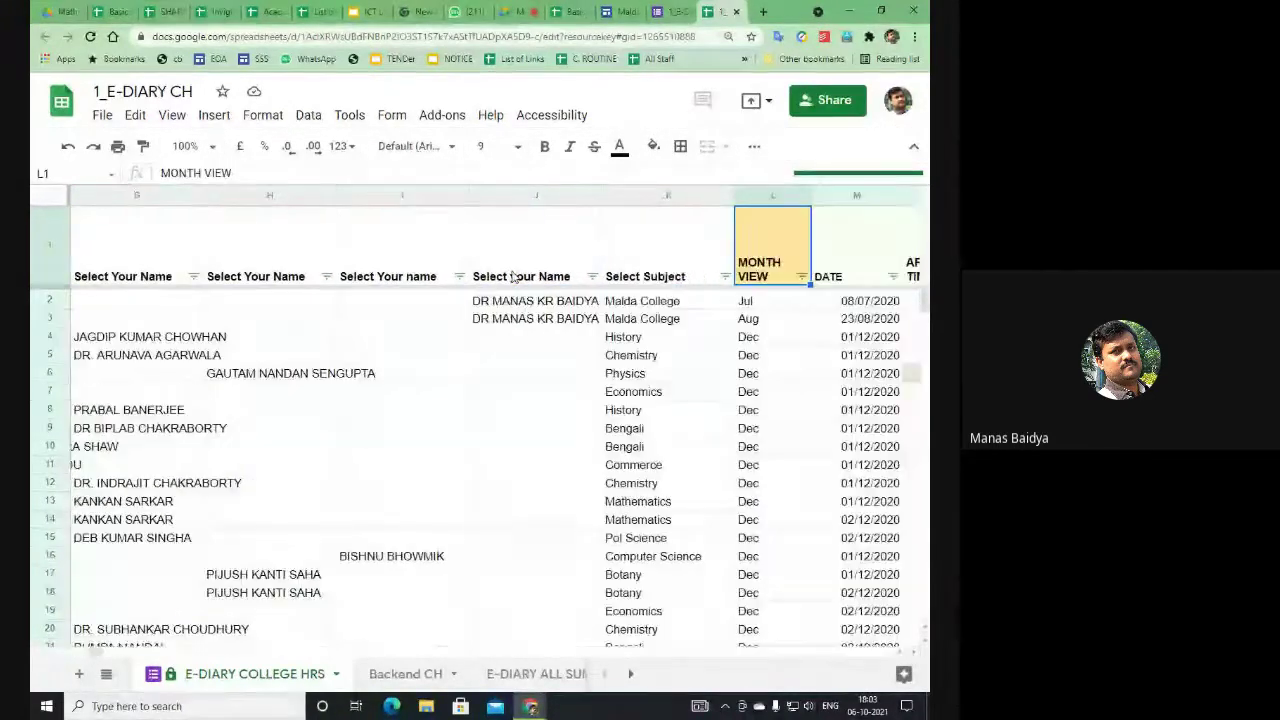
pyautogui.press('Right')
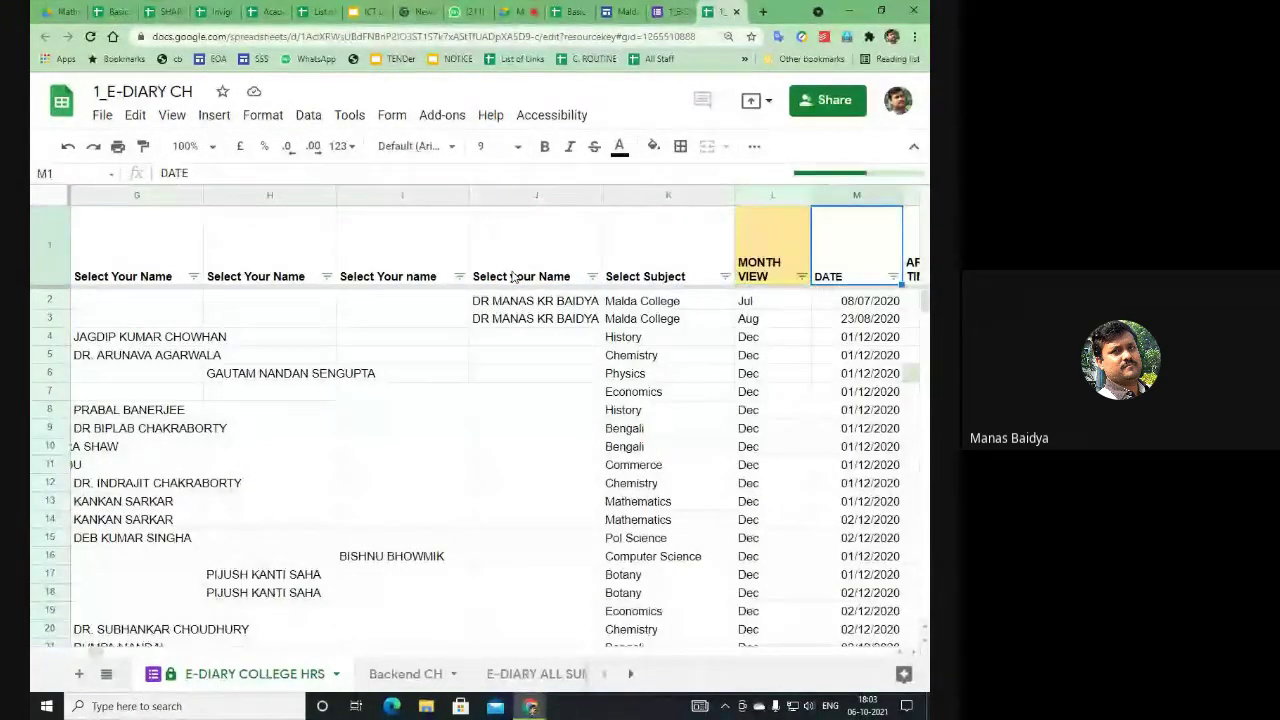
# Step: Inspect the row 2 arrival and departure times and the ARRAYFORMULA entries for stay hours in P2 and total classes in Q2
pyautogui.press('Down')
pyautogui.press('Right')
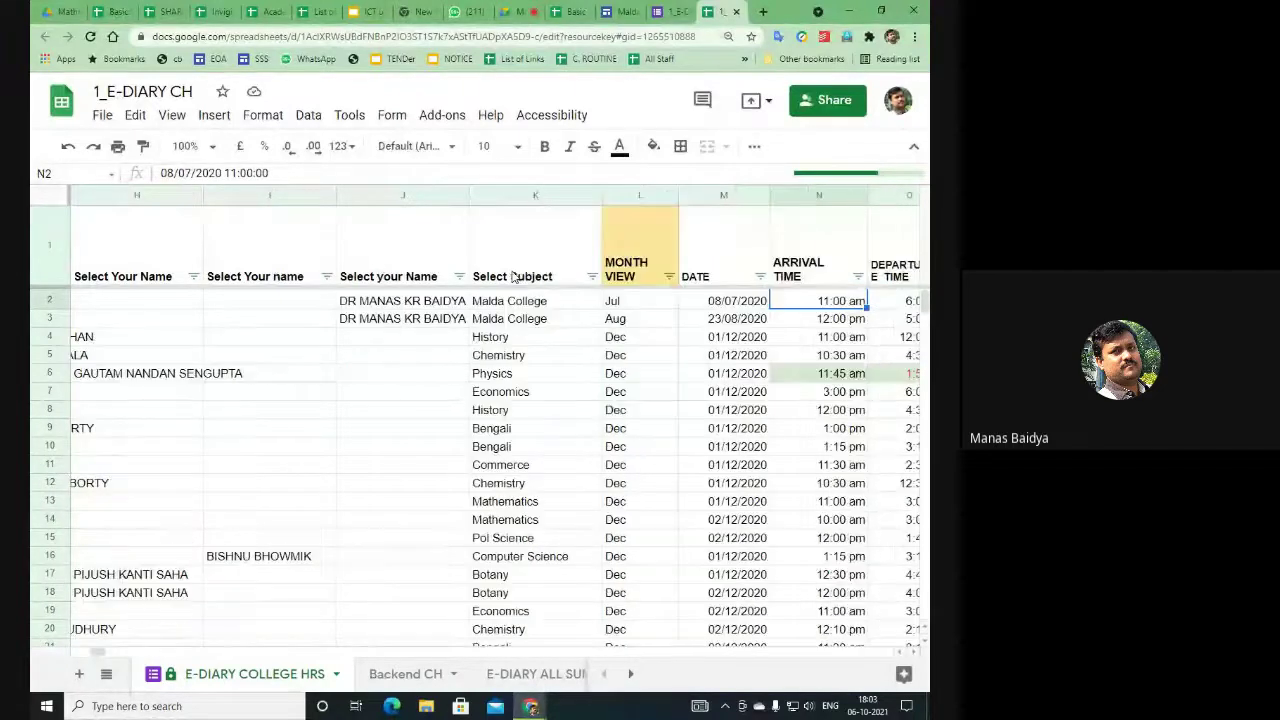
pyautogui.press('Right')
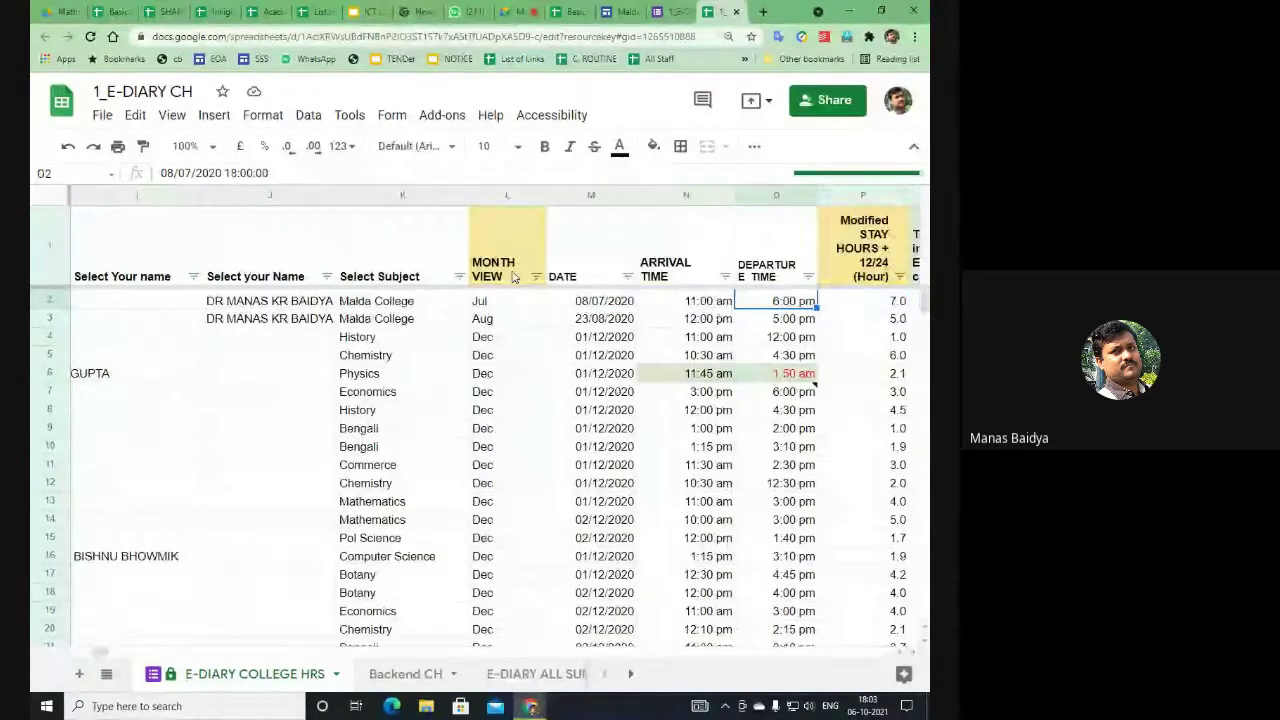
pyautogui.press('Right')
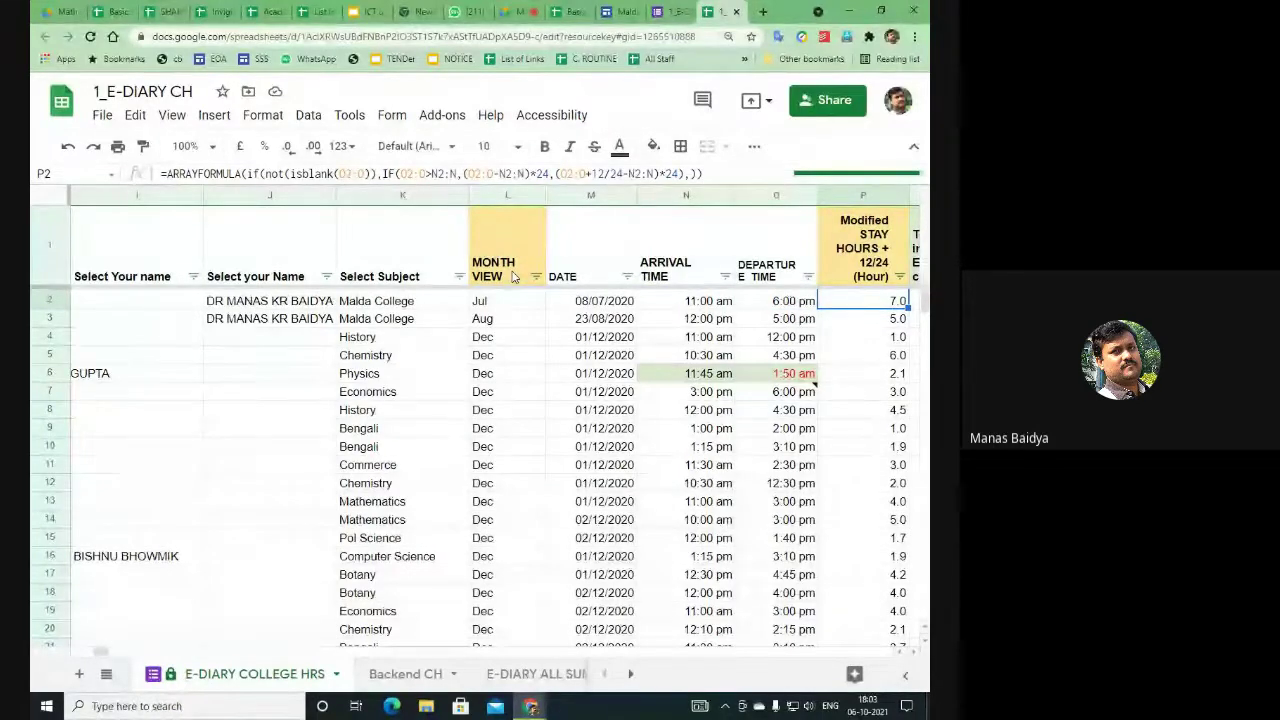
pyautogui.press('Right')
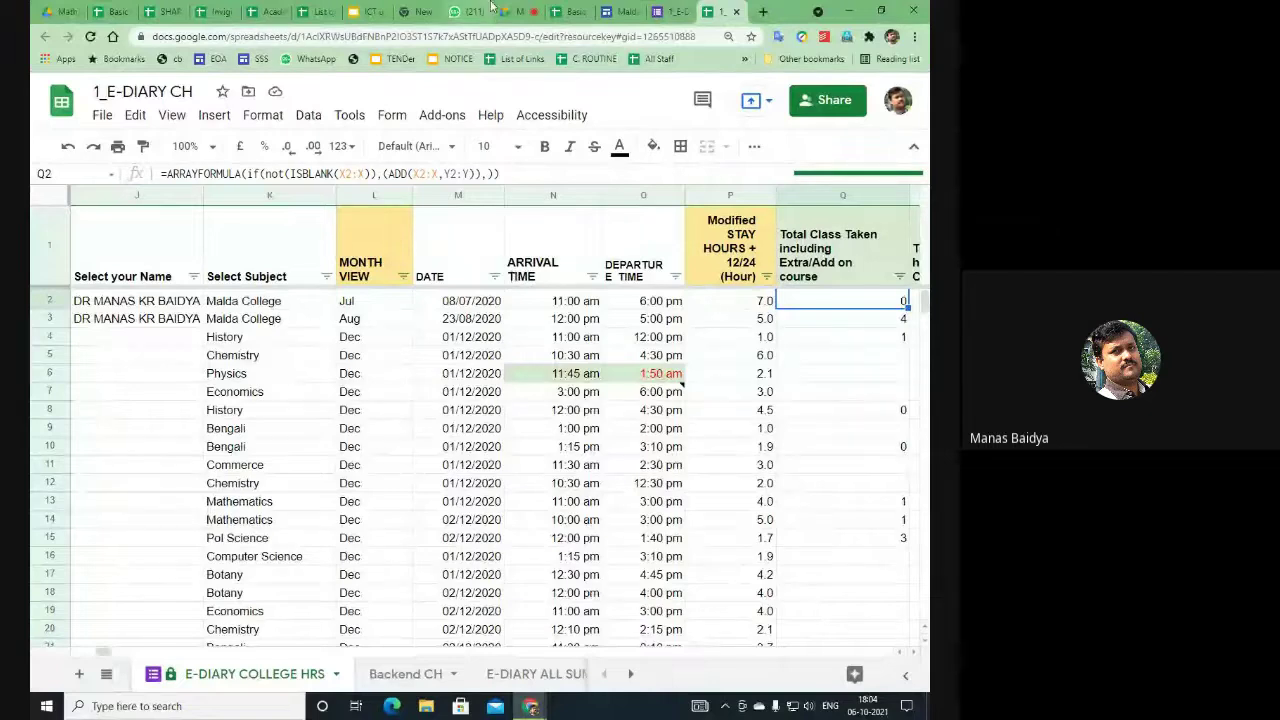
# Step: Open the Ac-quittance 21-22 spreadsheet from the List of Links of My Creations sheet
pyautogui.click(763, 12)
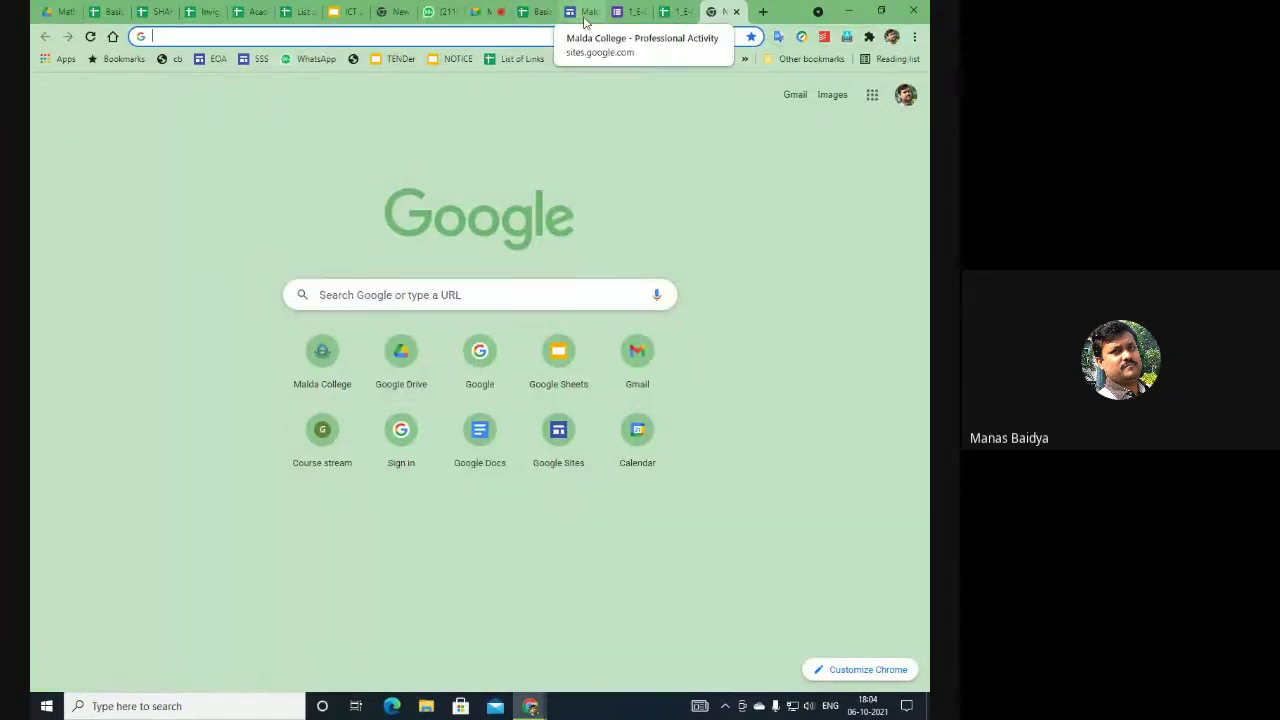
pyautogui.click(296, 14)
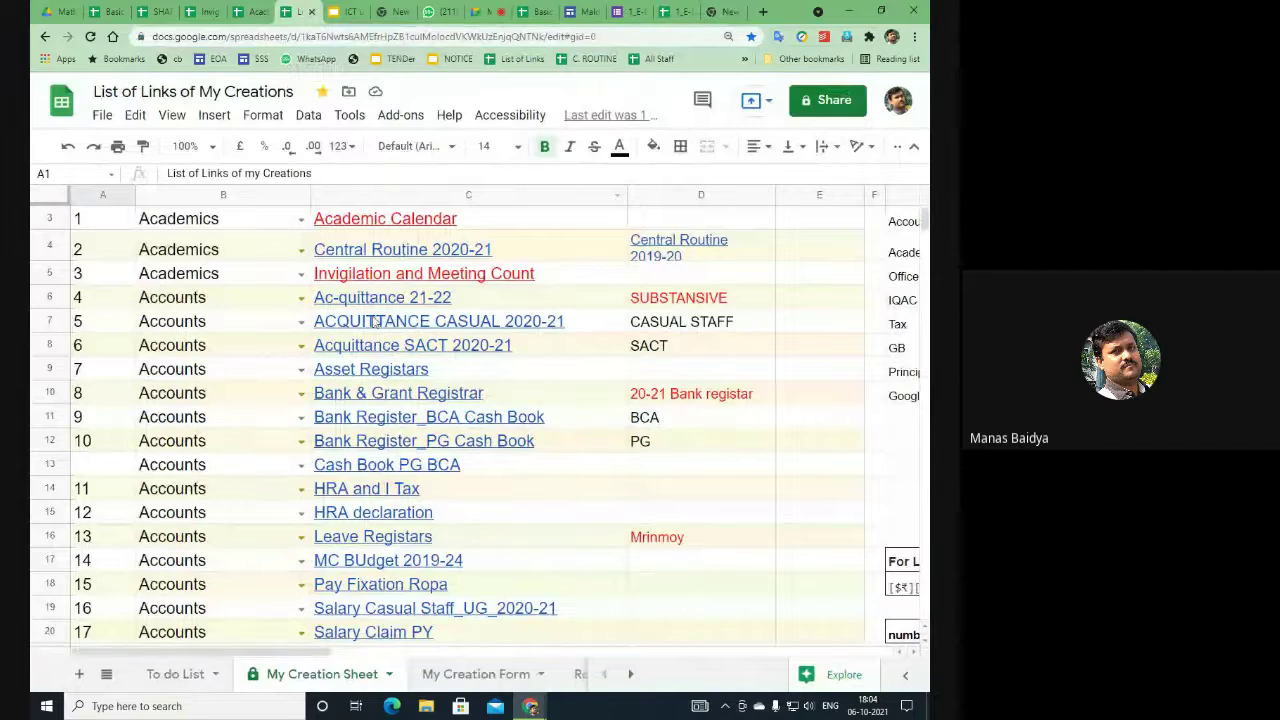
pyautogui.click(424, 296)
pyautogui.click(422, 330)
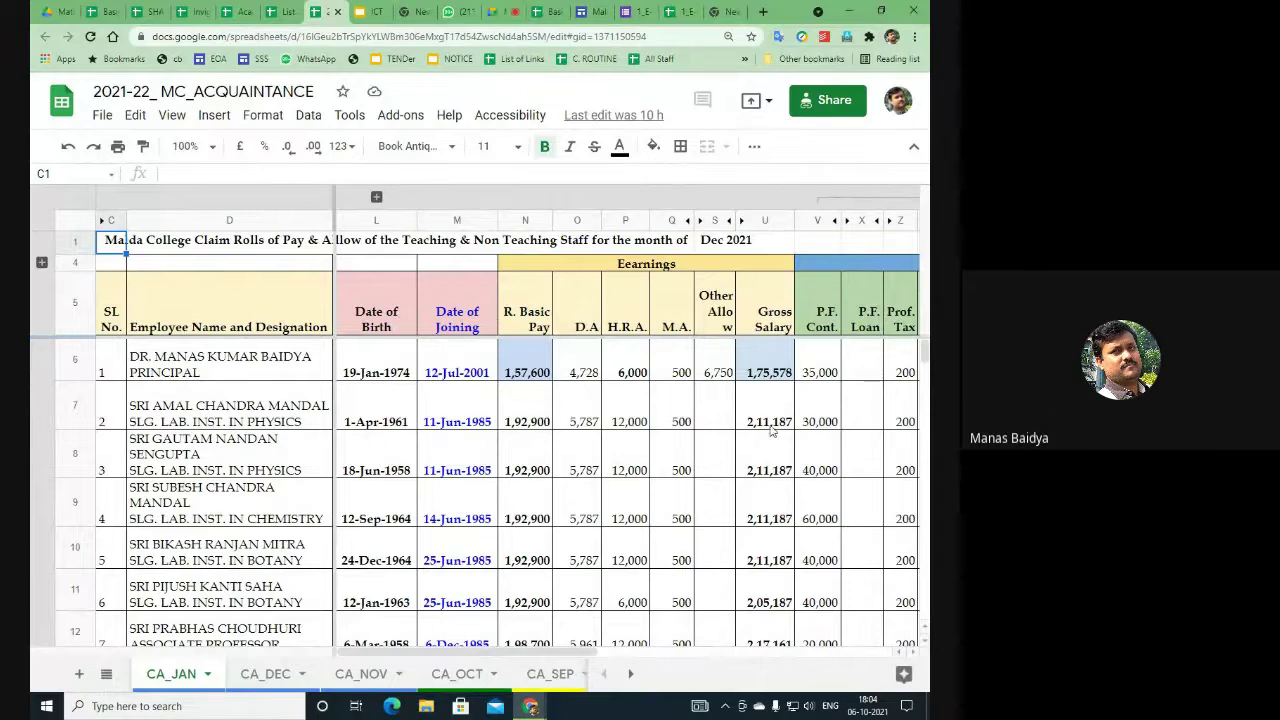
# Step: Inspect the array formulas behind Gross Salary in U6 and Total Govt Deduction in AB6 on the CA_JAN sheet
pyautogui.click(770, 372)
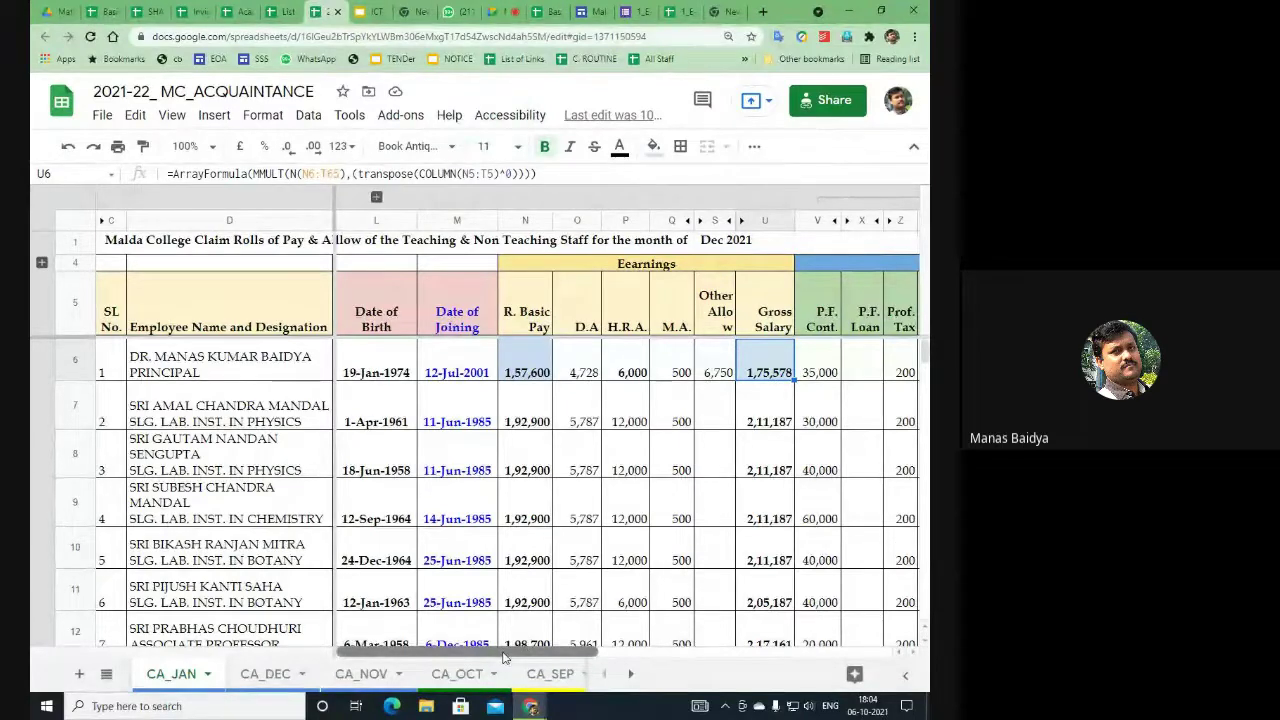
pyautogui.moveTo(505, 657); pyautogui.dragTo(635, 657)
pyautogui.click(730, 367)
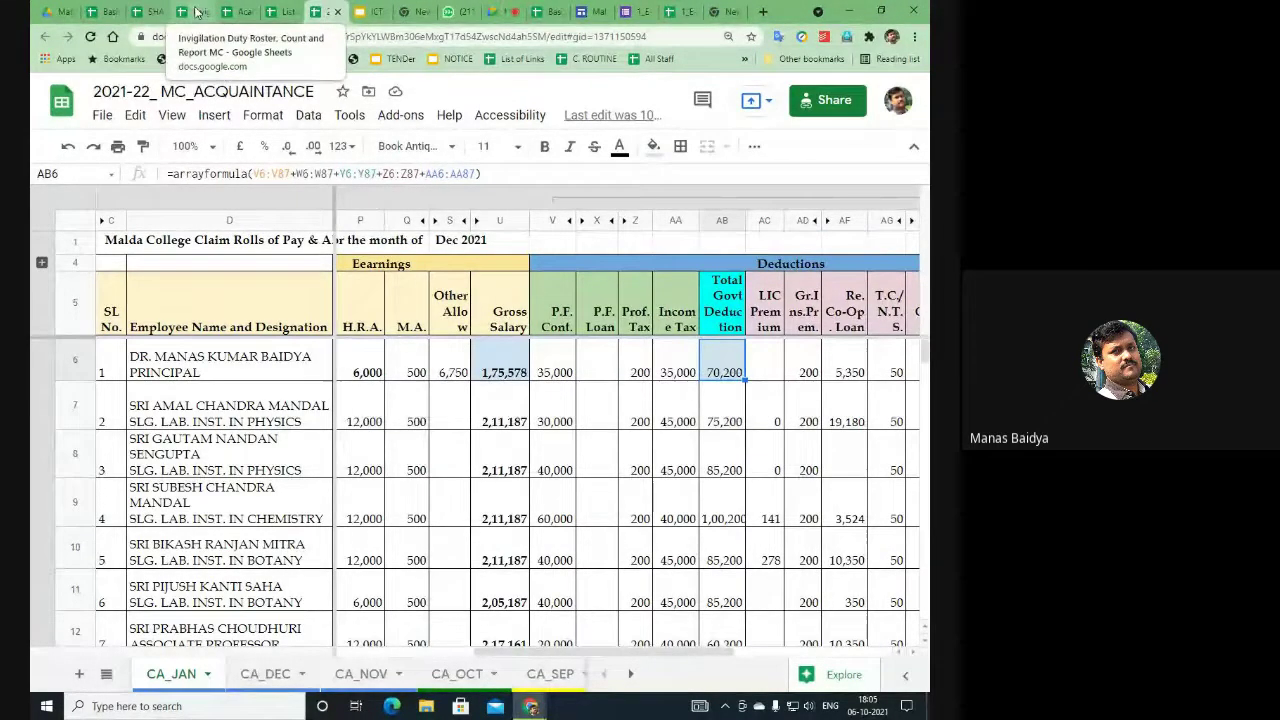
# Step: On the participants spreadsheet's Duty Count sheet, remove SUM from the Hours formula in C4 and wrap the F4:J4 range in ArrayFormula
pyautogui.click(110, 12)
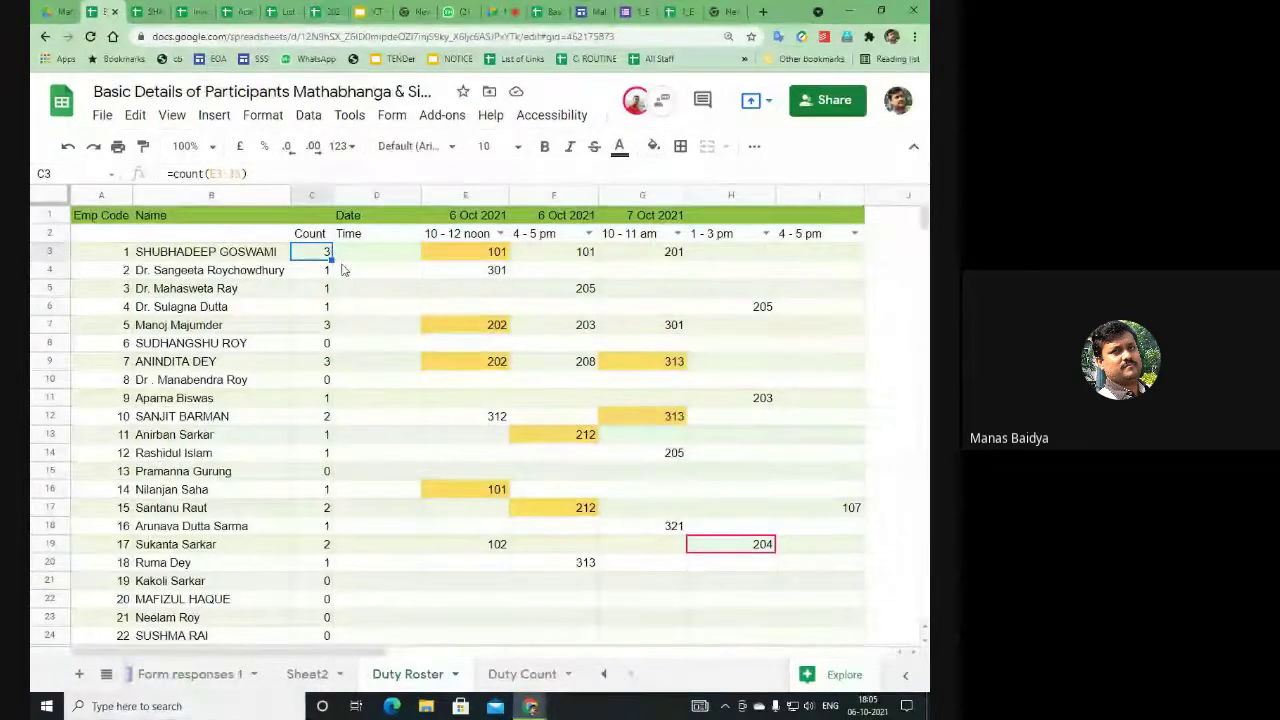
pyautogui.click(518, 674)
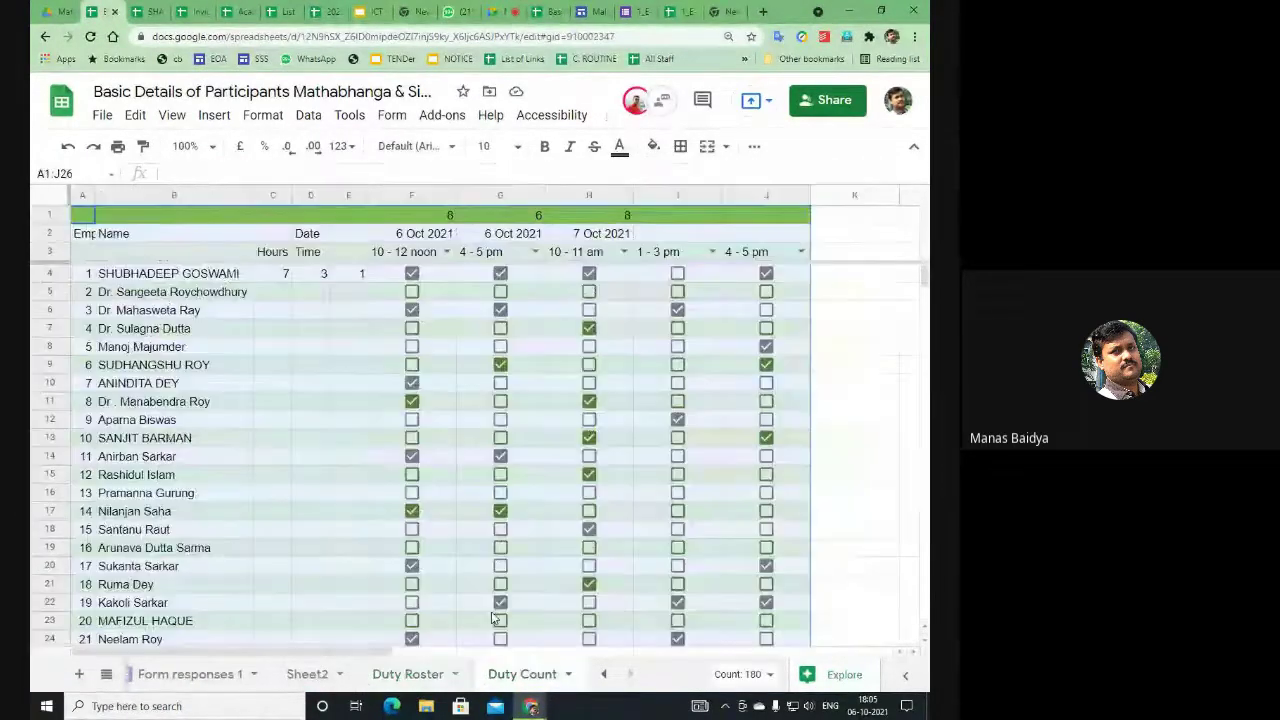
pyautogui.click(285, 274)
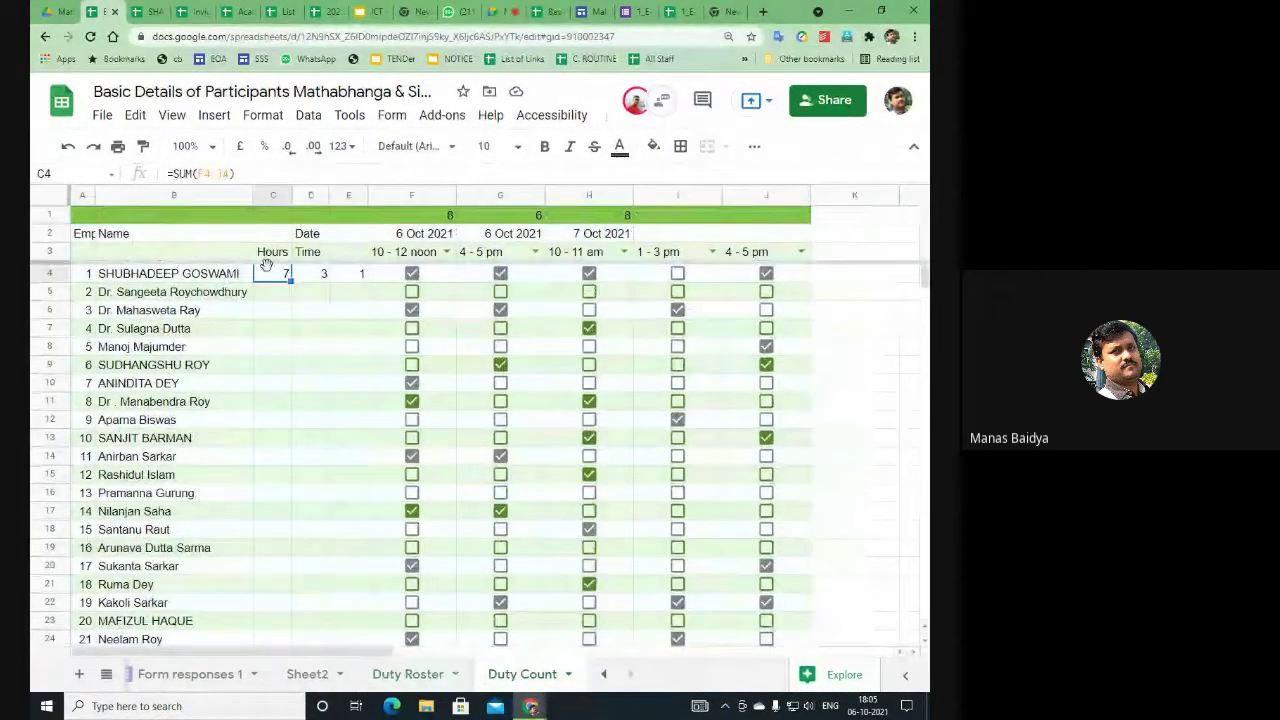
pyautogui.click(197, 174)
pyautogui.press('BackSpace')
pyautogui.press('BackSpace')
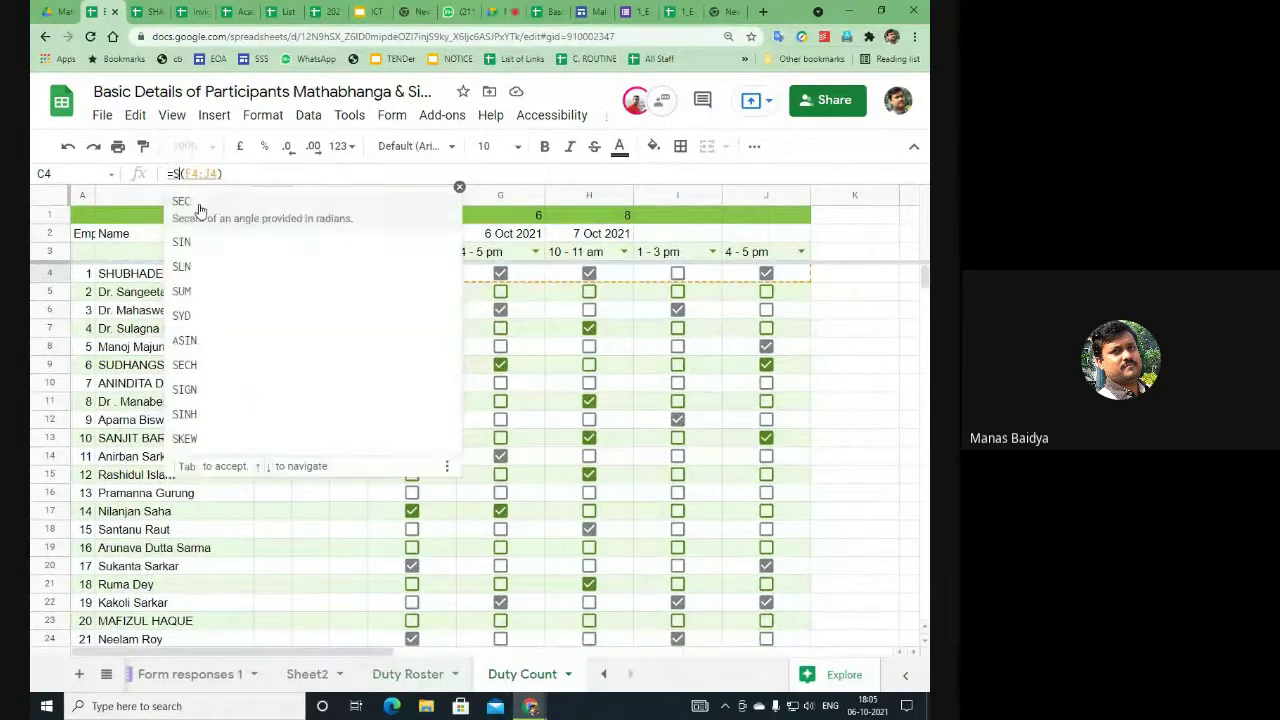
pyautogui.press('BackSpace')
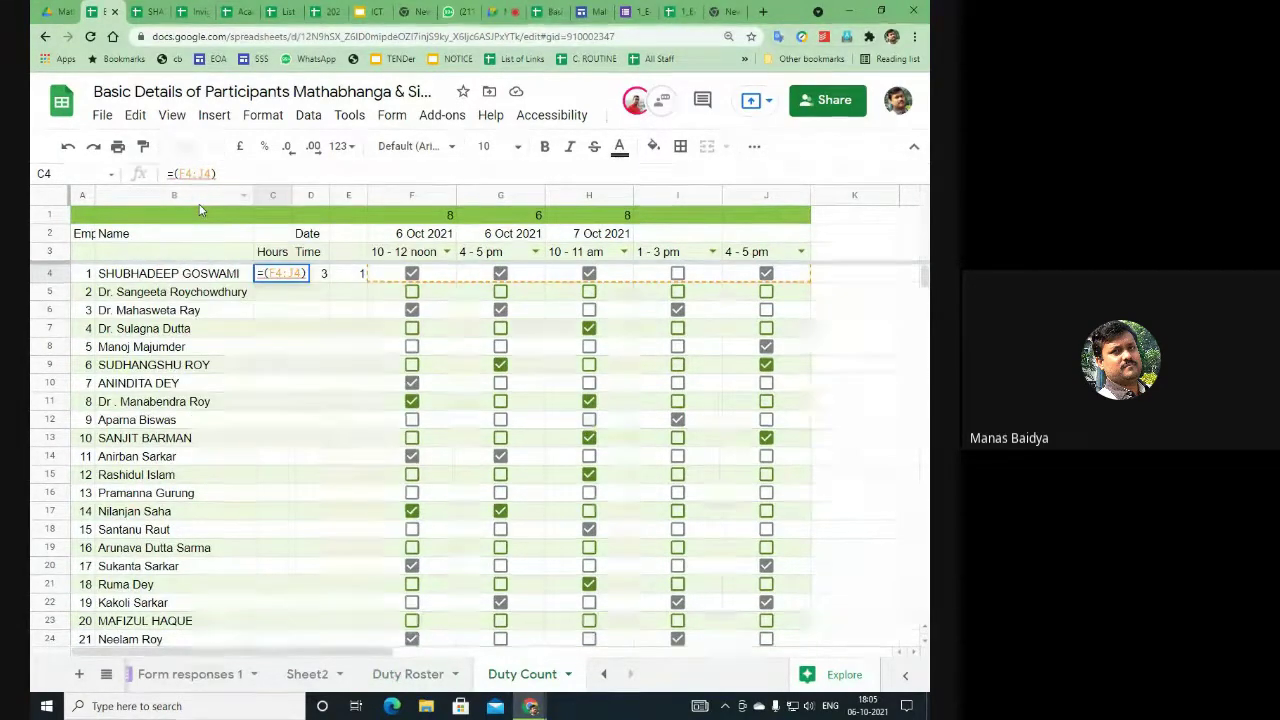
pyautogui.hotkey('ctrl', 'shift', 'Return')
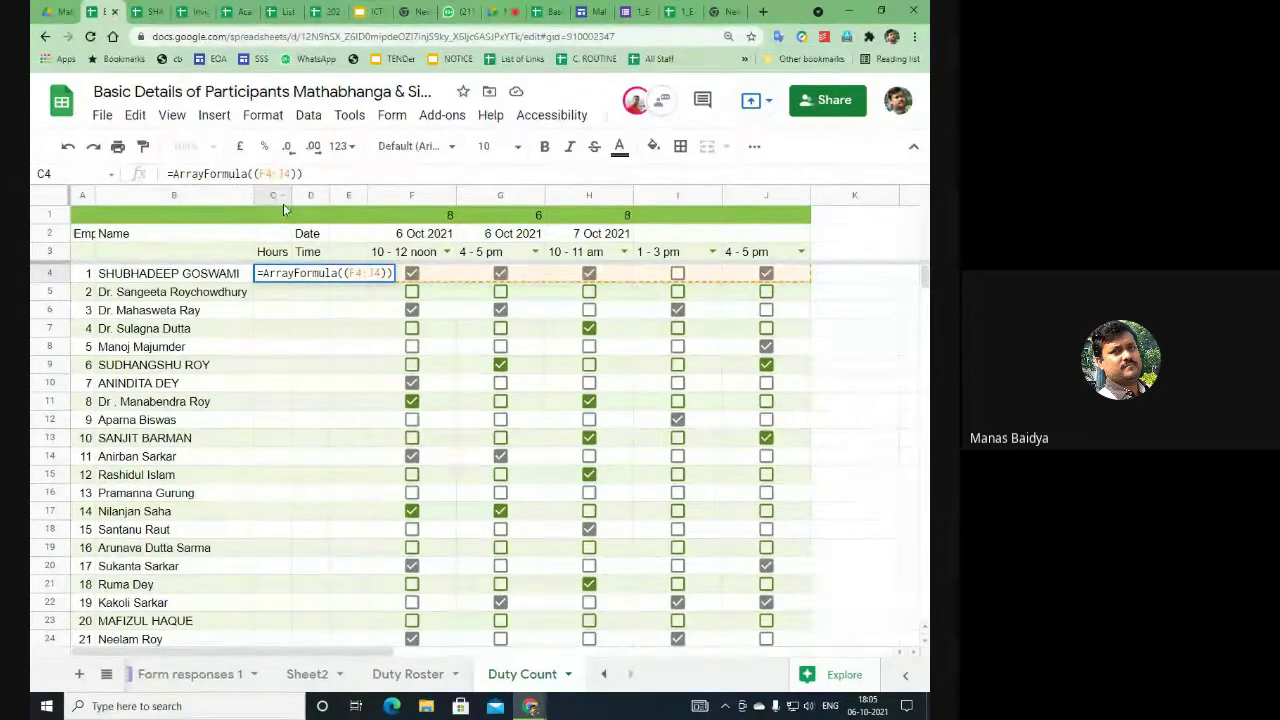
# Step: Rewrite the C4 array formula to add columns F and J row by row, as =ArrayFormula((F4:F +J4:J))
pyautogui.write(':f')
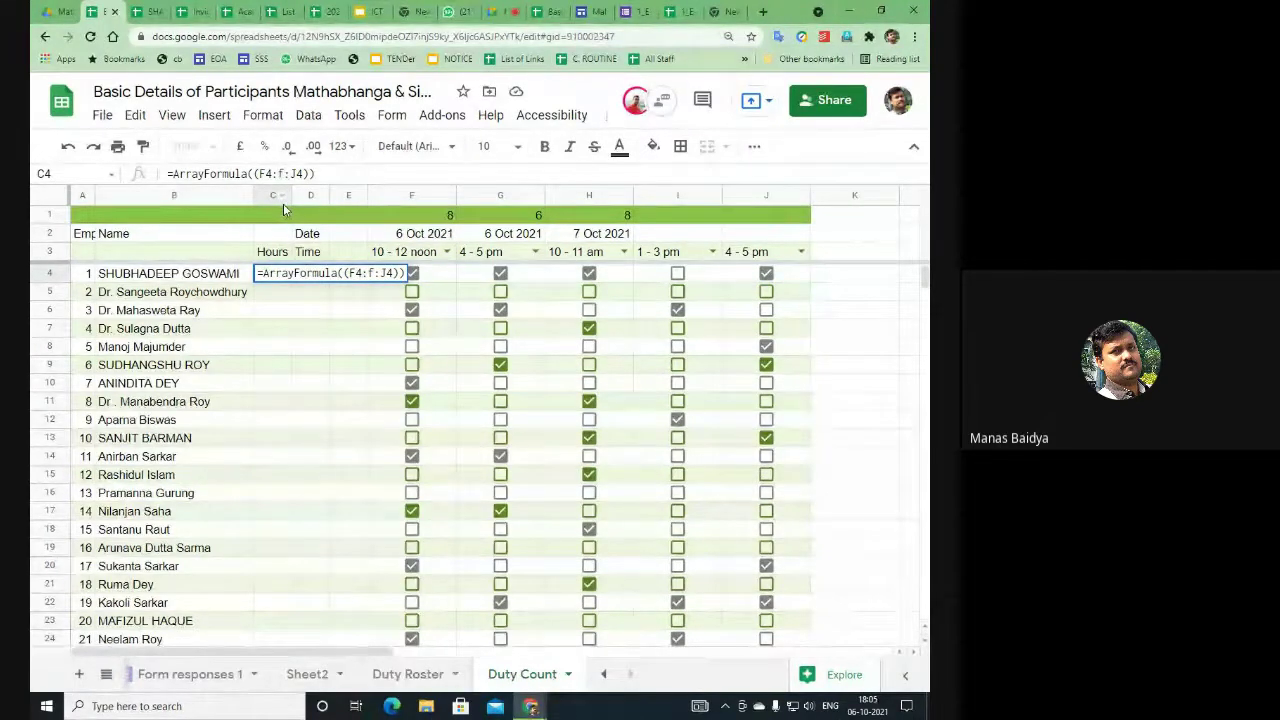
pyautogui.press('Delete')
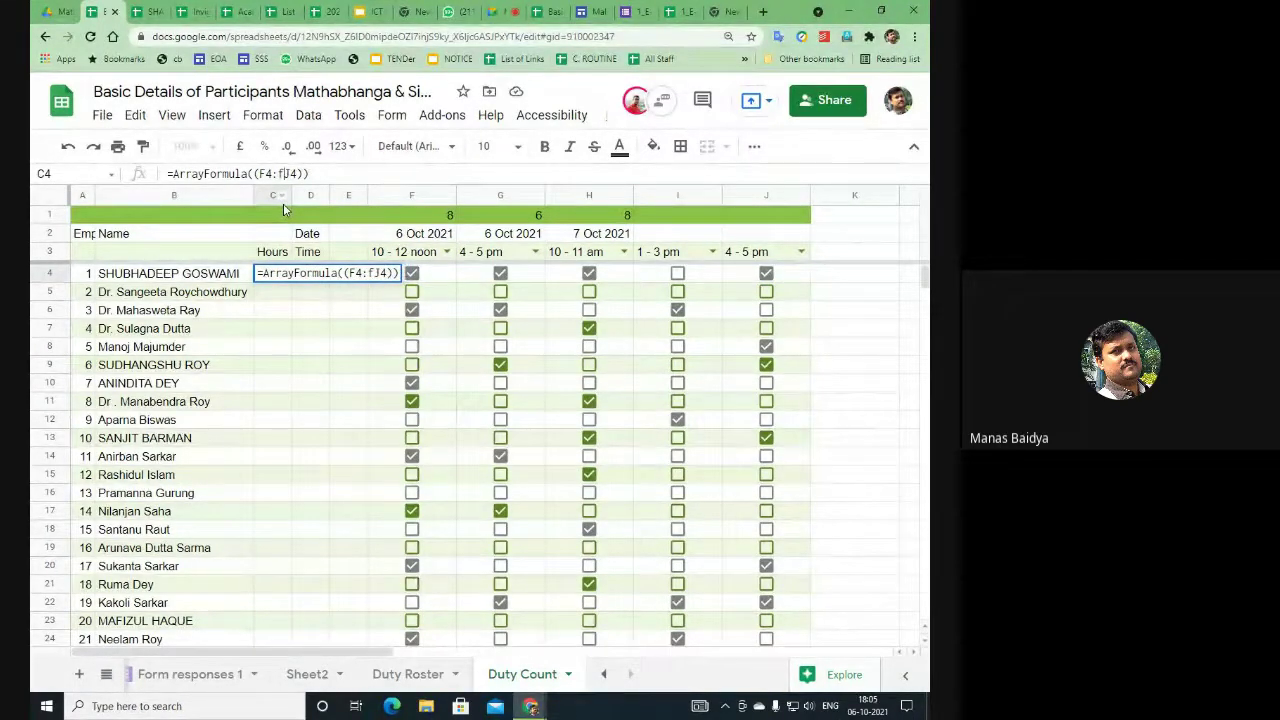
pyautogui.write('+J4')
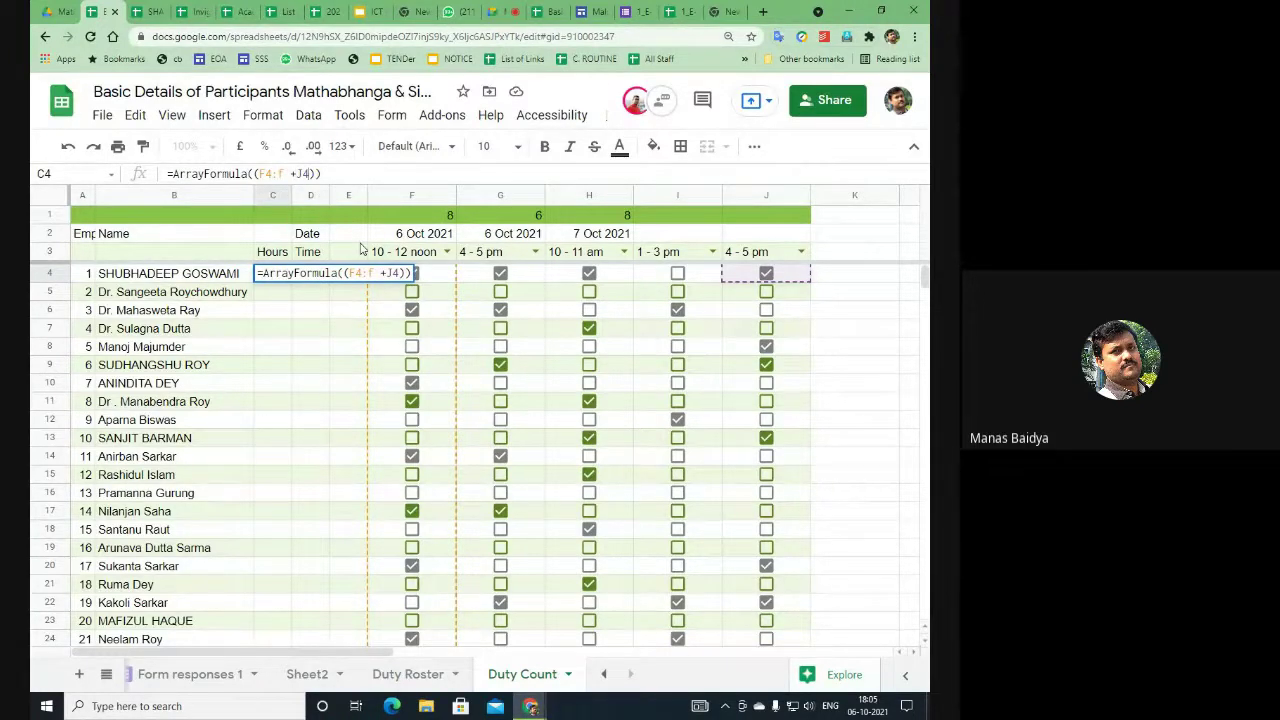
pyautogui.write(':J')
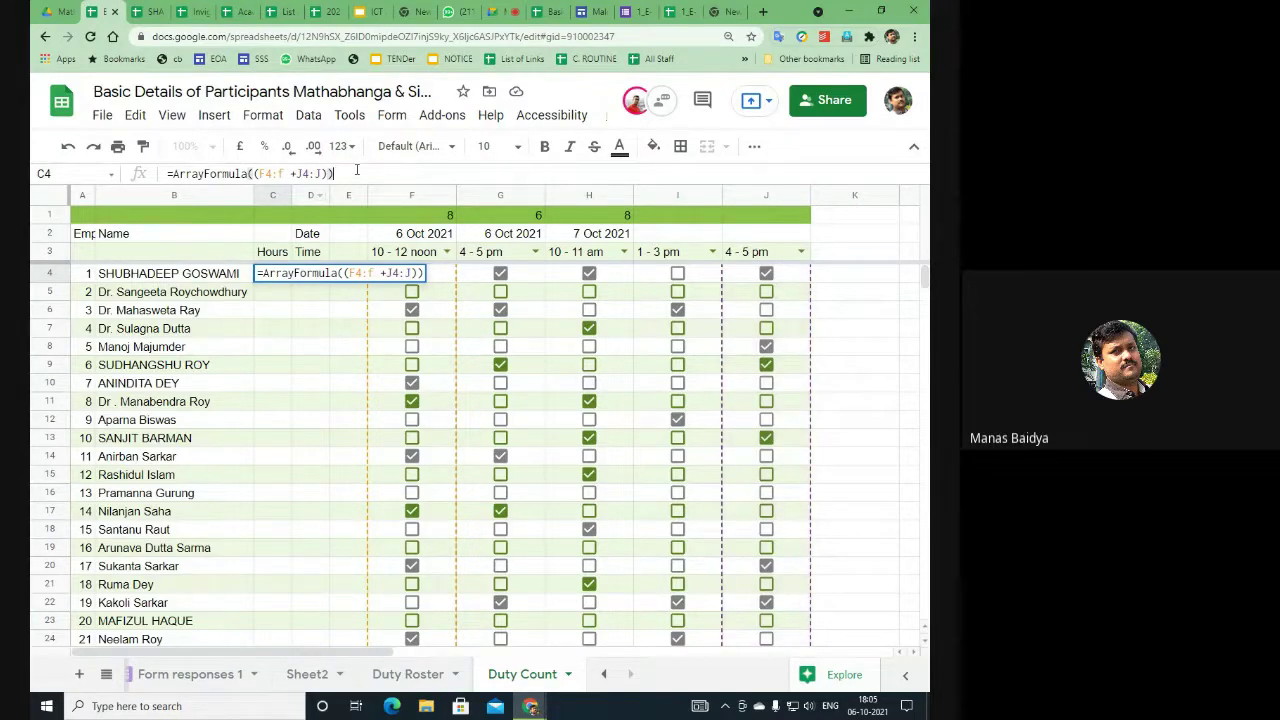
pyautogui.press('Return')
pyautogui.click(315, 420)
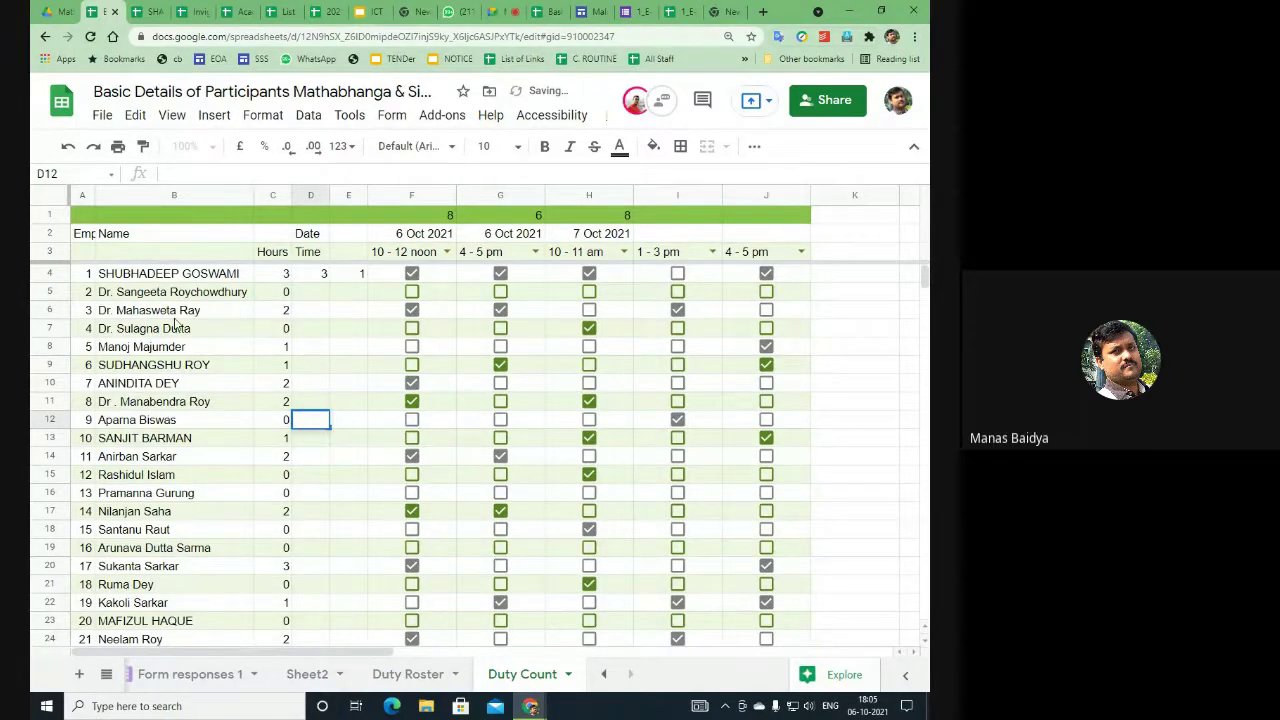
# Step: Limit both ranges in the C4 array formula to row 300, as =ArrayFormula((F4:F300 +J4:J300))
pyautogui.doubleClick(268, 278)
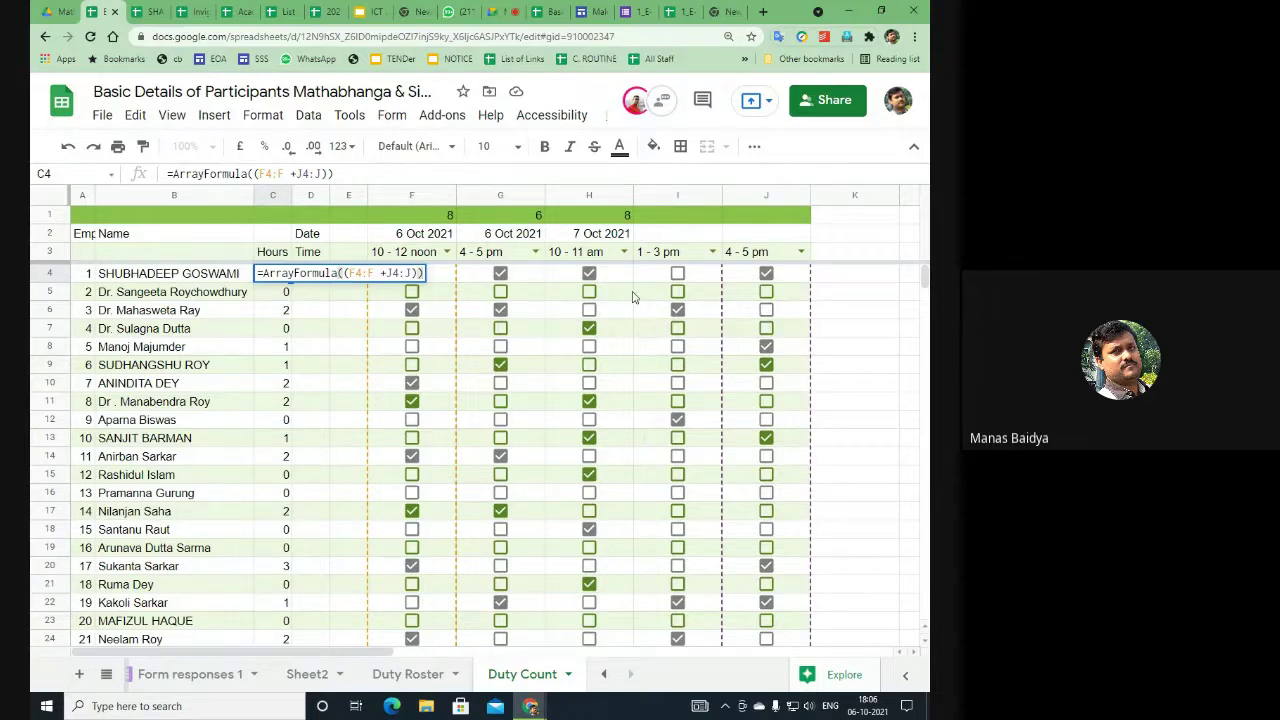
pyautogui.click(322, 174)
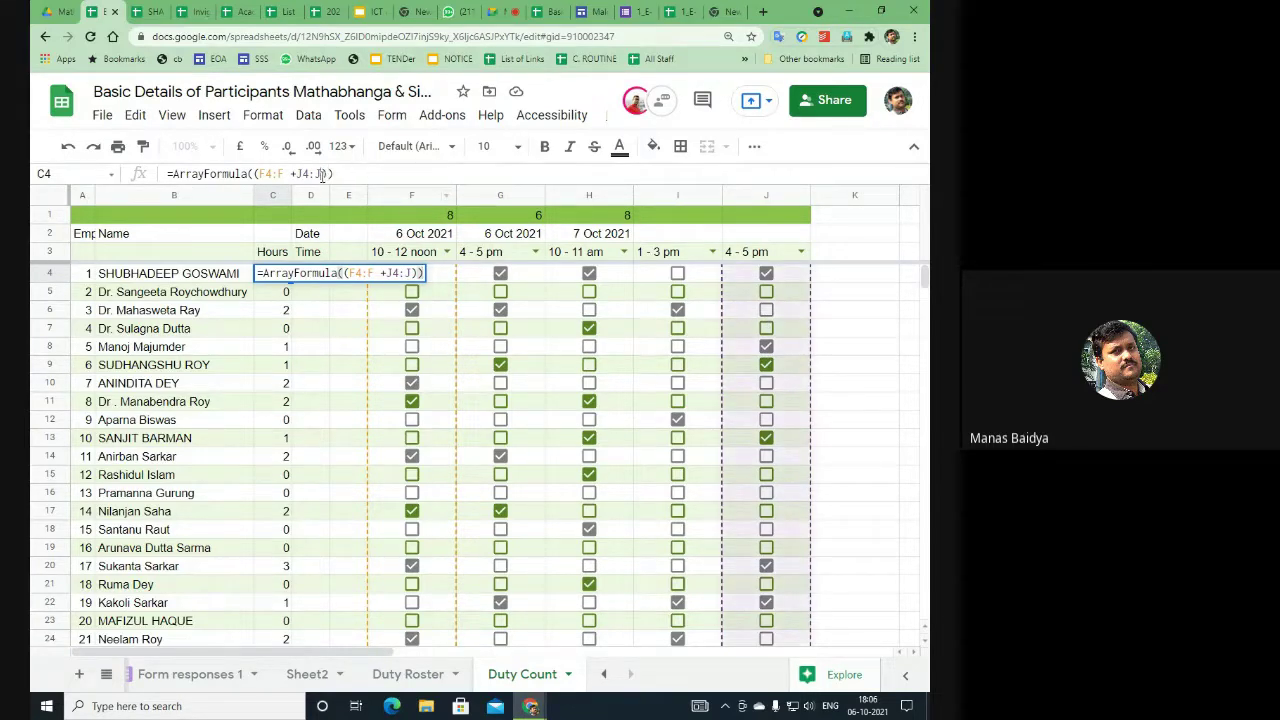
pyautogui.write('300')
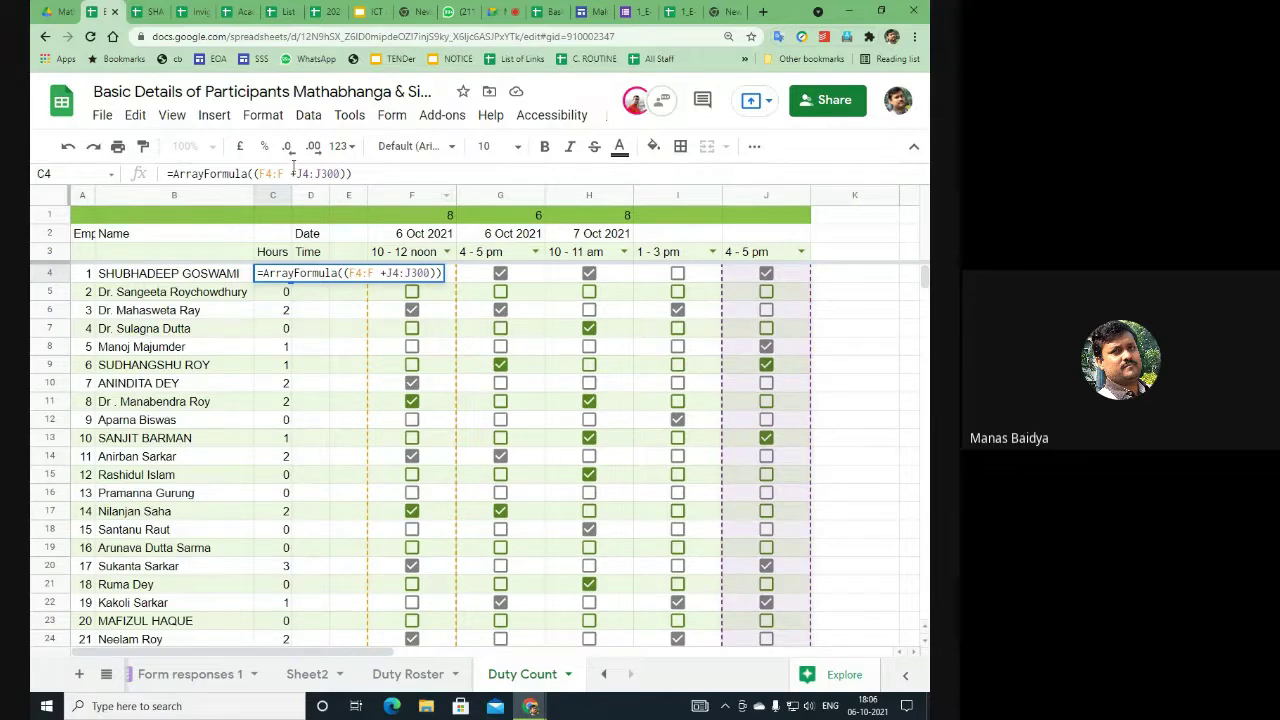
pyautogui.click(291, 174)
pyautogui.write('300')
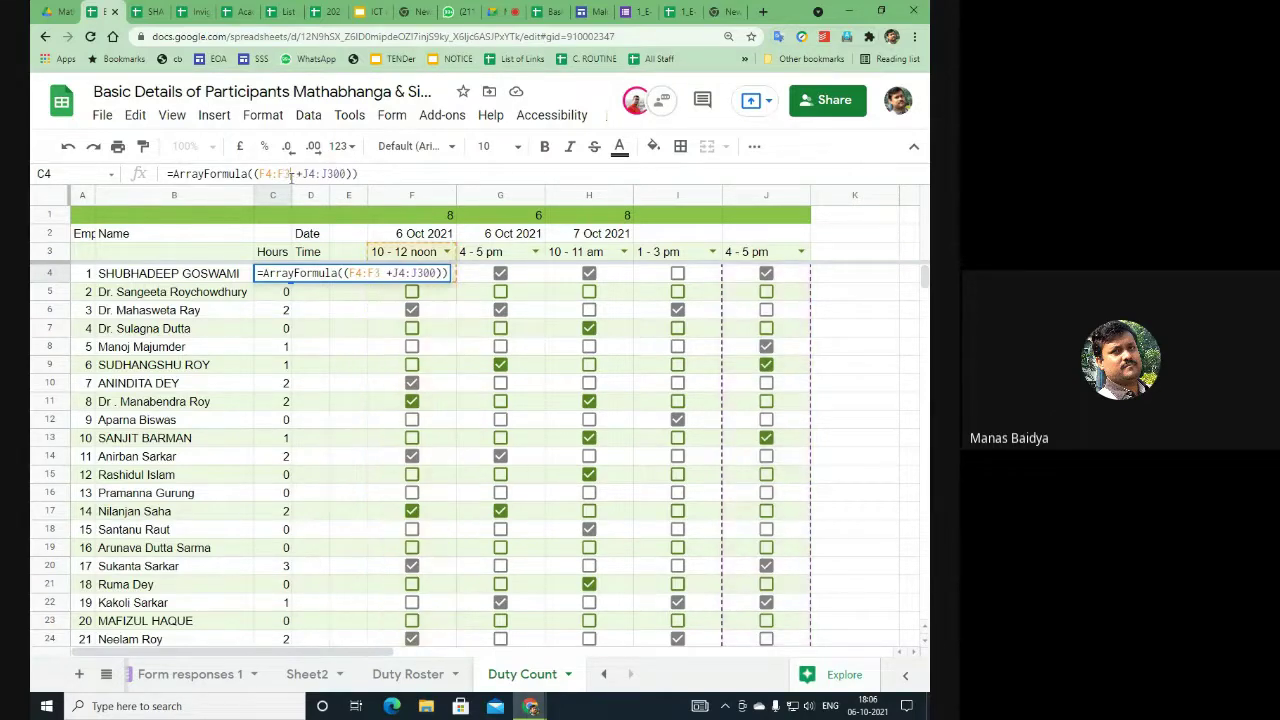
pyautogui.click(408, 173)
pyautogui.press('Return')
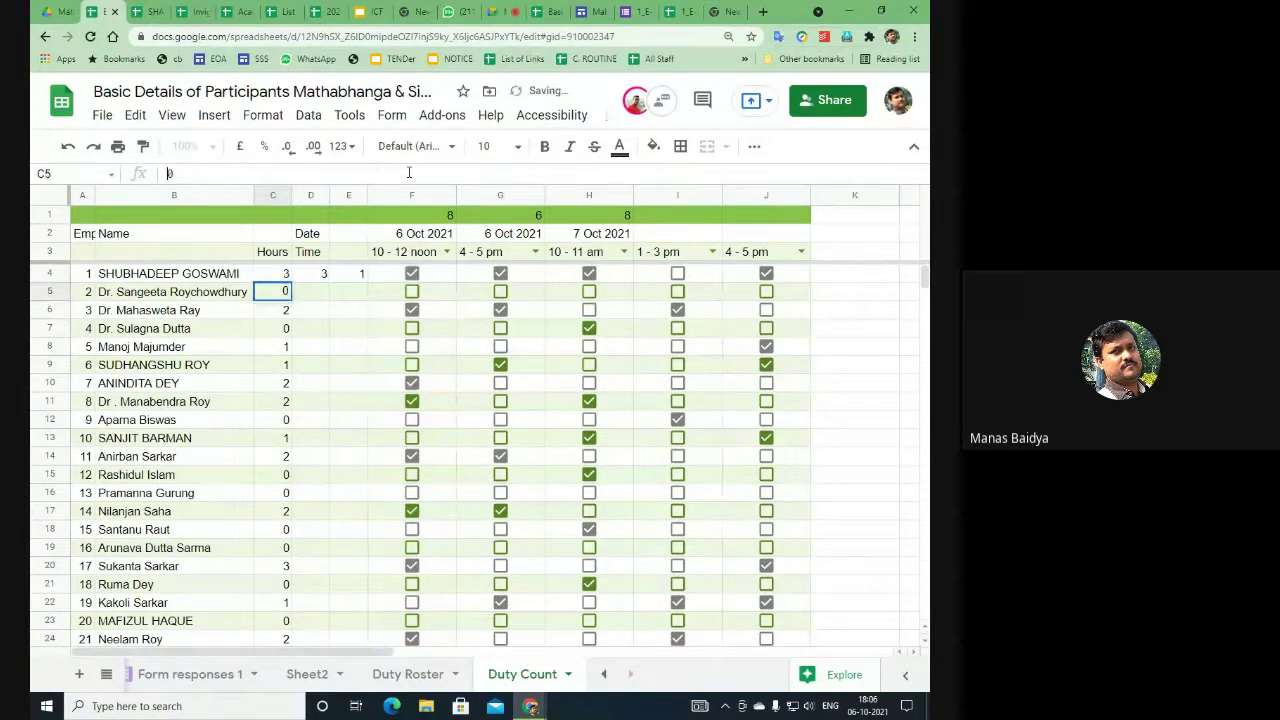
pyautogui.doubleClick(349, 328)
pyautogui.click(286, 276)
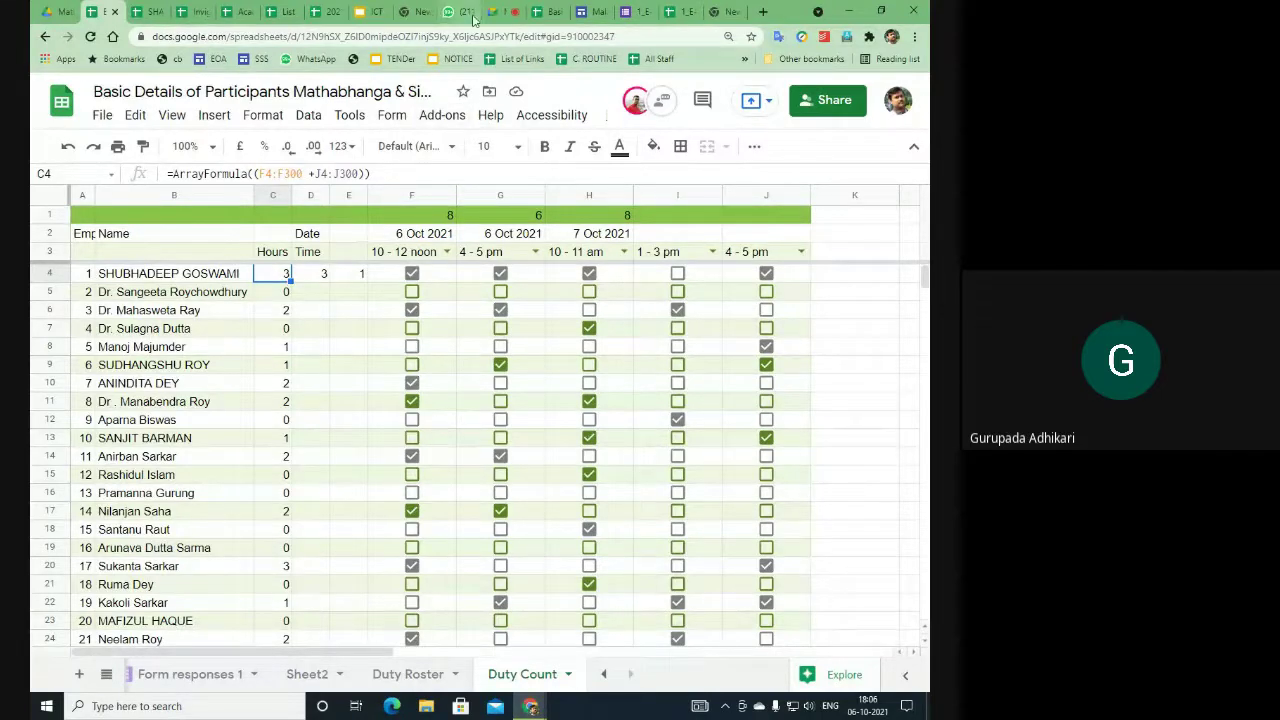
# Step: Switch to the Google Meet call, mute the microphone and stop presenting the screen
pyautogui.click(507, 11)
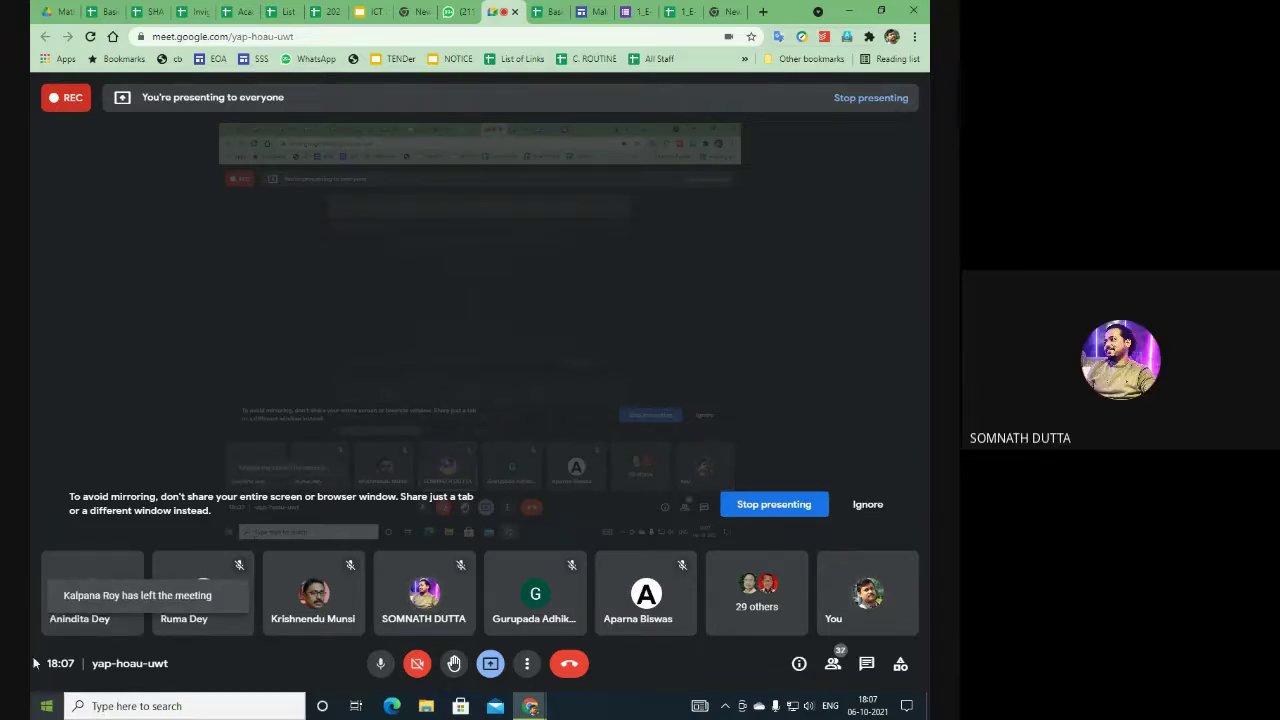
pyautogui.click(381, 665)
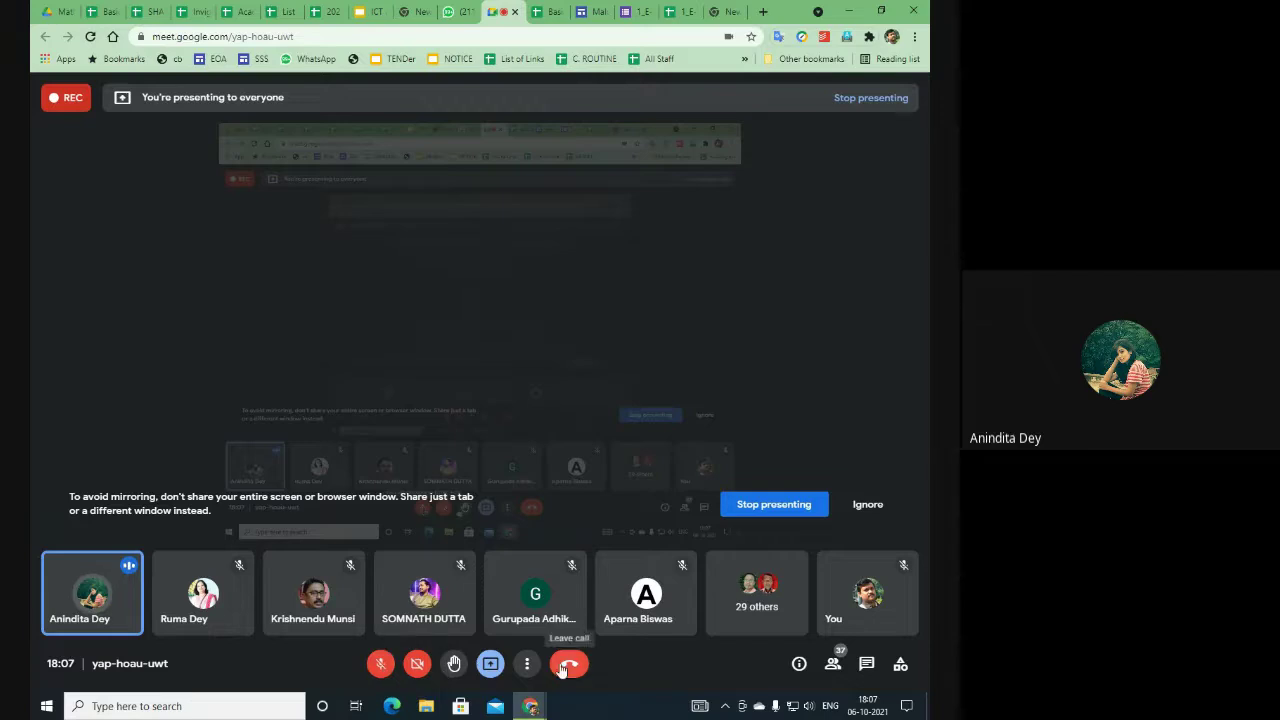
pyautogui.click(771, 512)
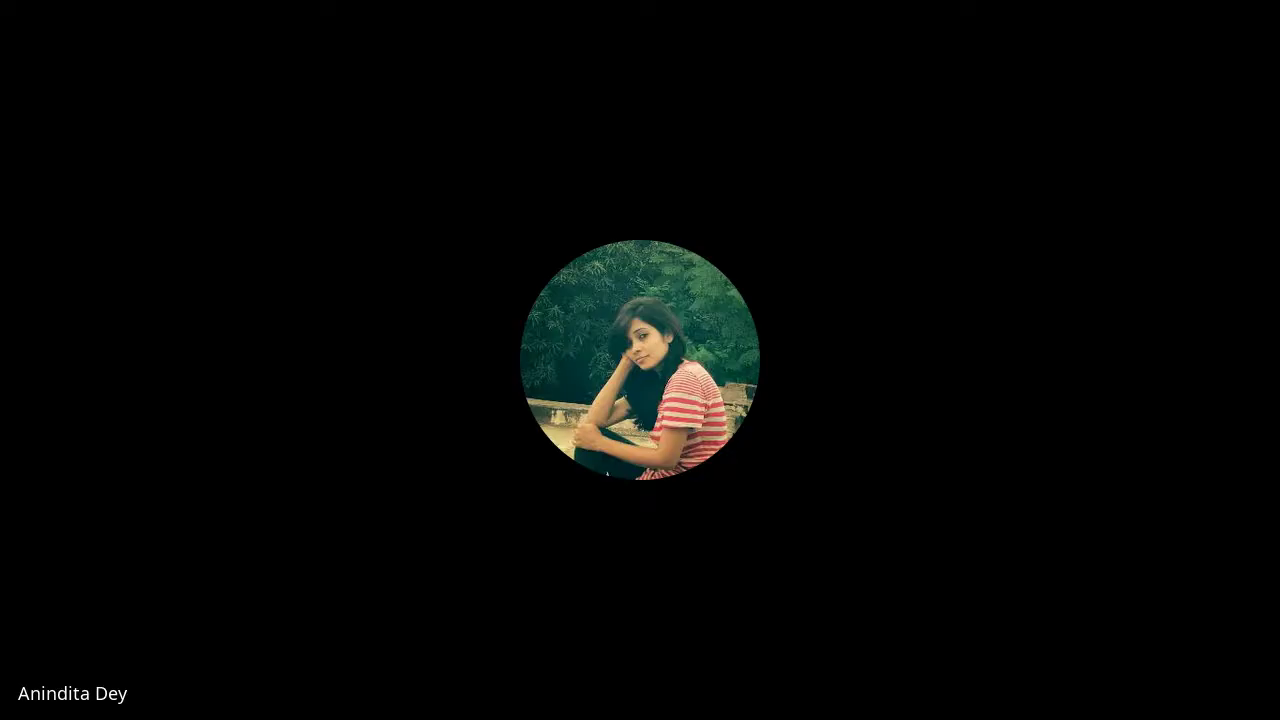